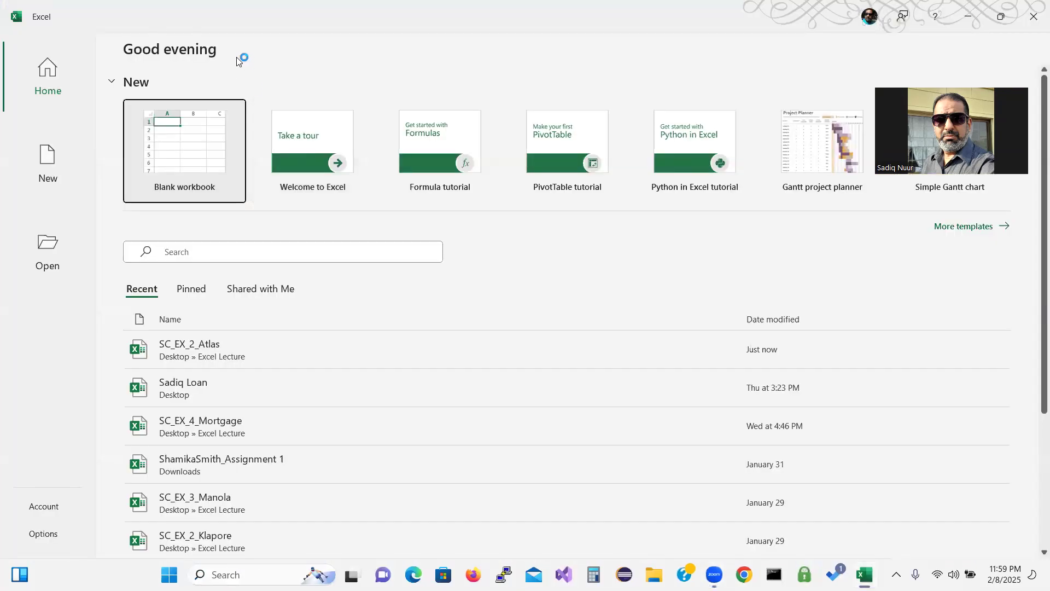
# Step: Create a new blank workbook
pyautogui.click(193, 150)
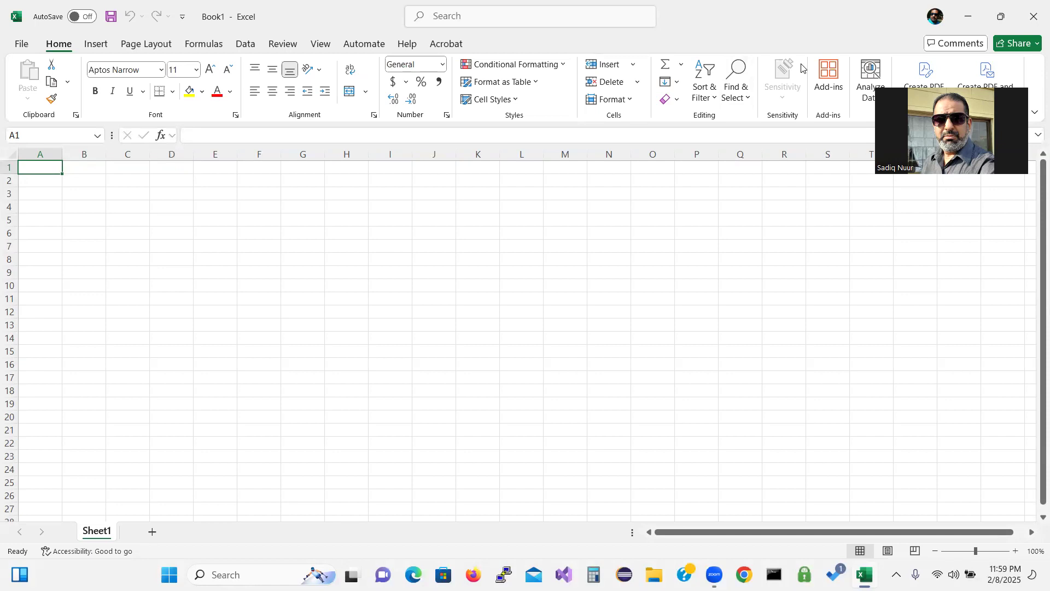
pyautogui.moveTo(418, 355); pyautogui.dragTo(446, 380)
pyautogui.moveTo(418, 353)
pyautogui.mouseDown()
pyautogui.moveTo(470, 361)
pyautogui.moveTo(437, 364)
pyautogui.moveTo(477, 360)
pyautogui.mouseUp()
pyautogui.moveTo(509, 303)
pyautogui.mouseDown()
pyautogui.moveTo(495, 318)
pyautogui.moveTo(505, 342)
pyautogui.mouseUp()
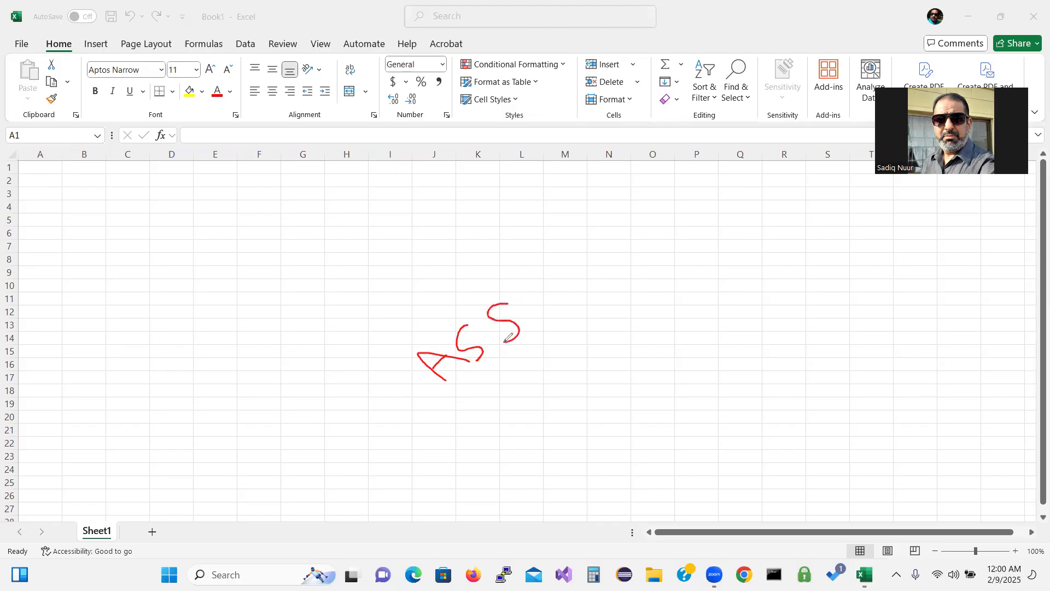
pyautogui.moveTo(529, 294)
pyautogui.mouseDown()
pyautogui.moveTo(551, 300)
pyautogui.moveTo(554, 287)
pyautogui.mouseUp()
pyautogui.moveTo(564, 278)
pyautogui.mouseDown()
pyautogui.moveTo(610, 268)
pyautogui.moveTo(618, 282)
pyautogui.moveTo(616, 236)
pyautogui.moveTo(605, 255)
pyautogui.mouseUp()
pyautogui.moveTo(612, 209)
pyautogui.mouseDown()
pyautogui.moveTo(630, 240)
pyautogui.moveTo(649, 227)
pyautogui.moveTo(648, 200)
pyautogui.moveTo(688, 200)
pyautogui.moveTo(692, 183)
pyautogui.moveTo(711, 197)
pyautogui.mouseUp()
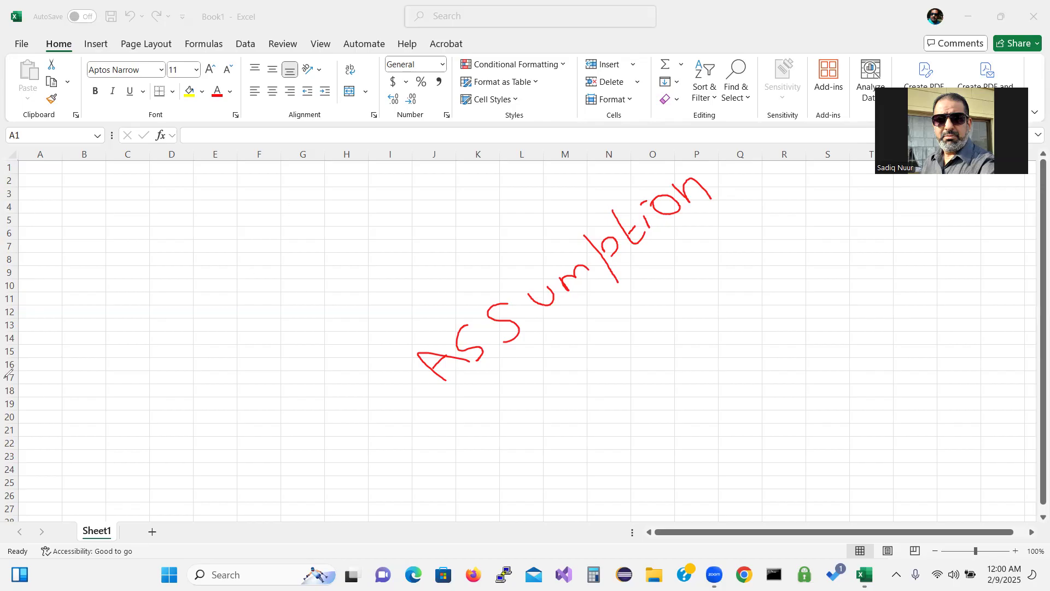
pyautogui.click(62, 369)
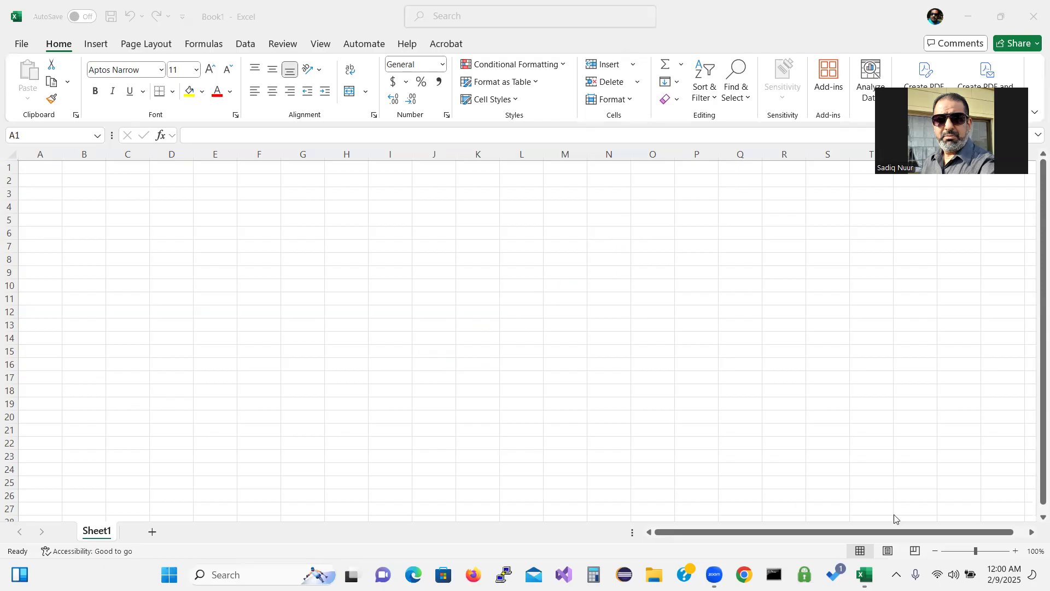
# Step: Enlarge the worksheet view to 148% zoom
pyautogui.click(977, 551)
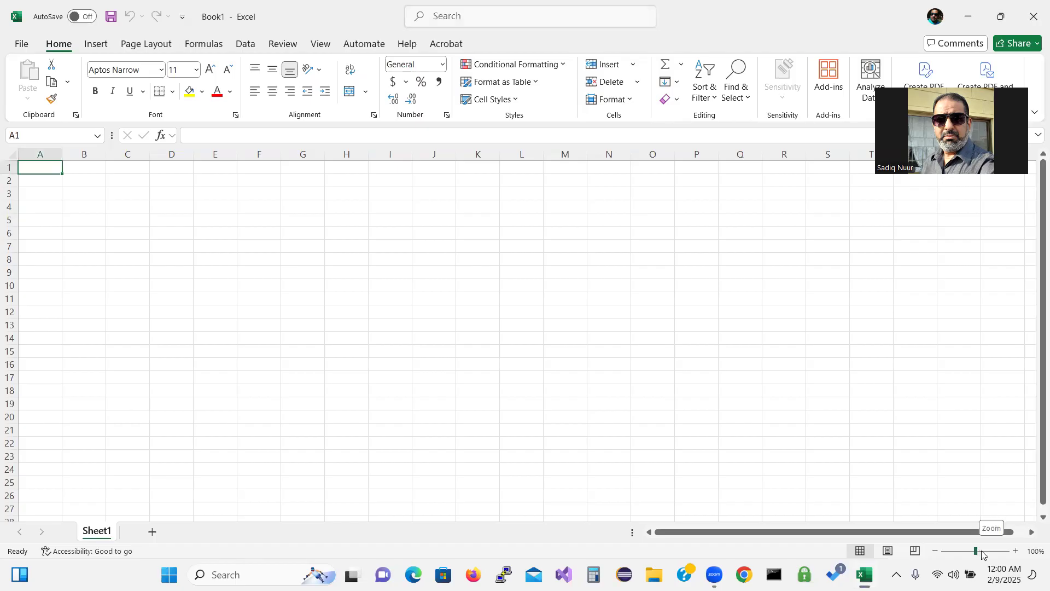
pyautogui.moveTo(977, 553); pyautogui.dragTo(982, 554)
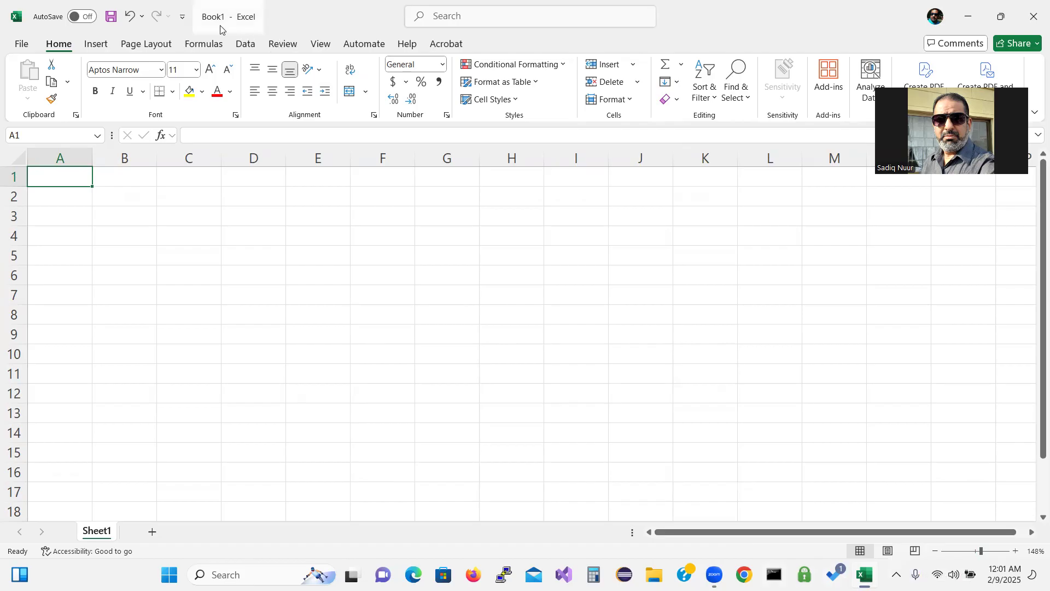
pyautogui.press('ctrl')
pyautogui.press('ctrl')
pyautogui.press('ctrl')
pyautogui.press('ctrl')
pyautogui.press('ctrl')
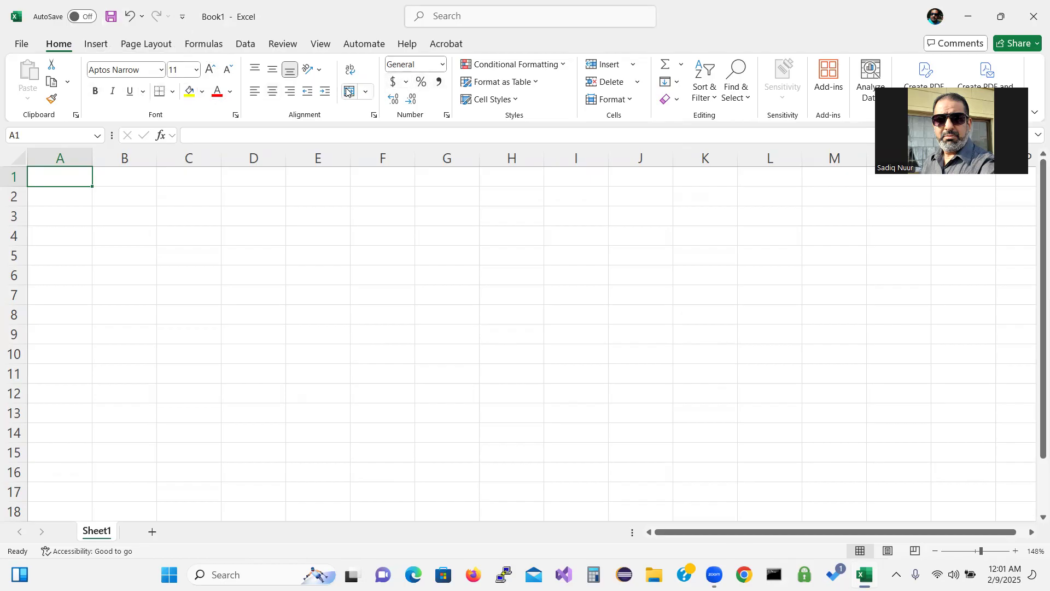
pyautogui.click(247, 46)
pyautogui.press('ctrl')
# Step: Enter the title "Northern Getaway Hotel" in cell A1
pyautogui.write('North')
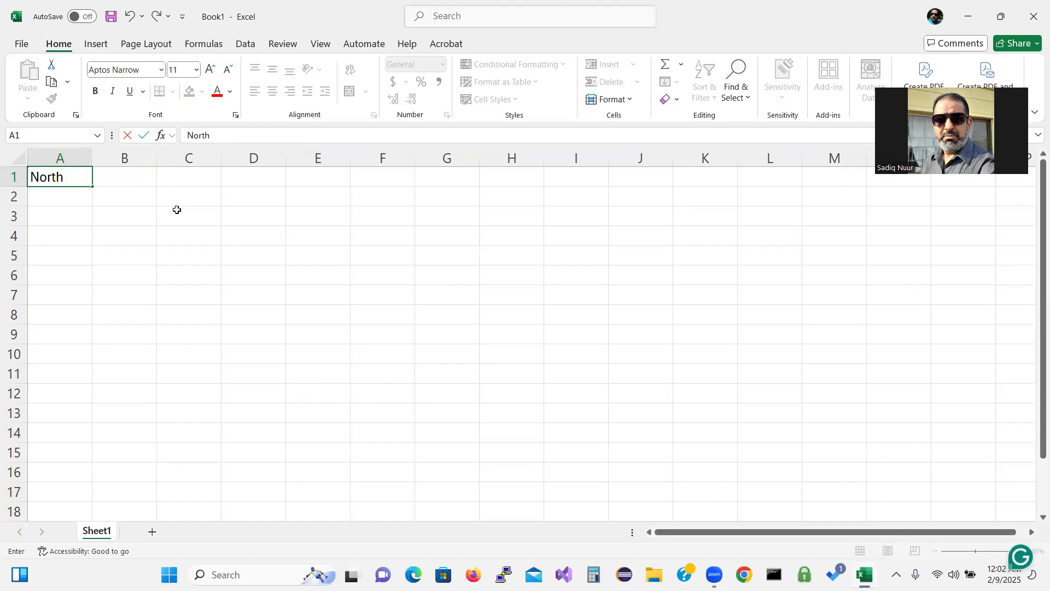
pyautogui.write('ern Geta')
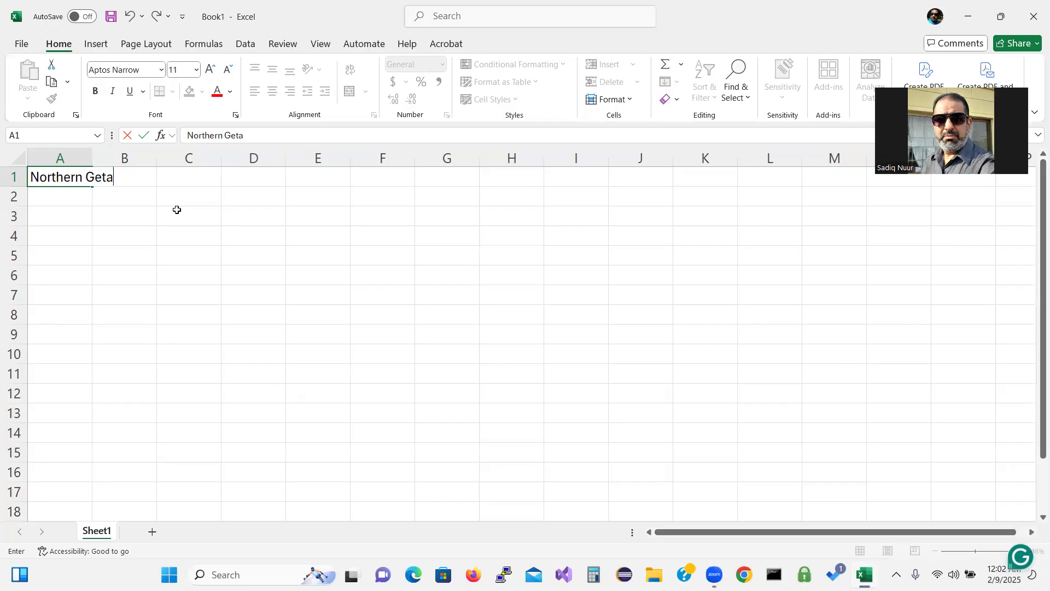
pyautogui.write('way Hotel')
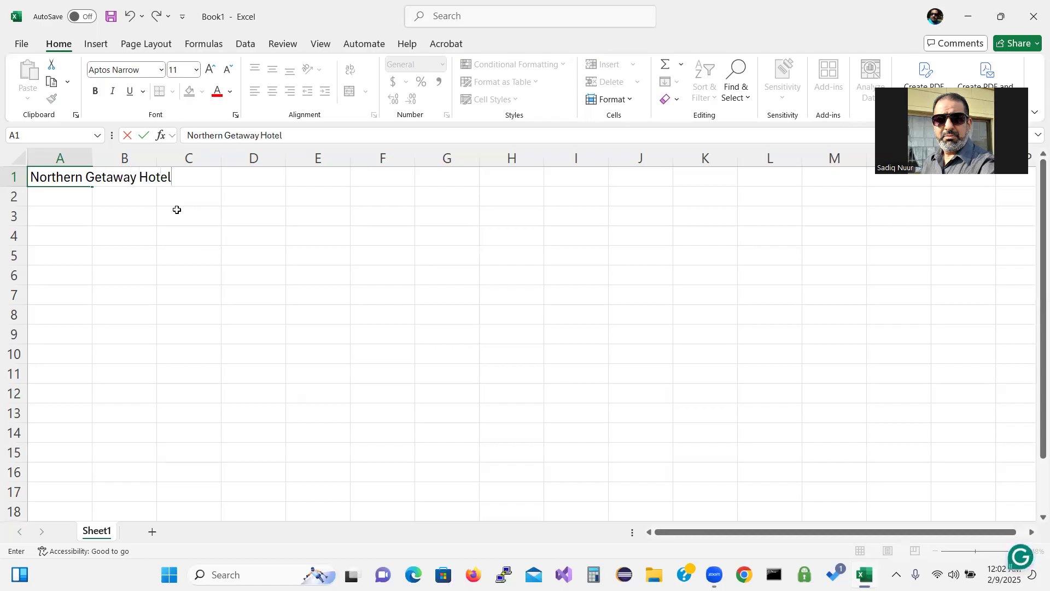
pyautogui.press('Return')
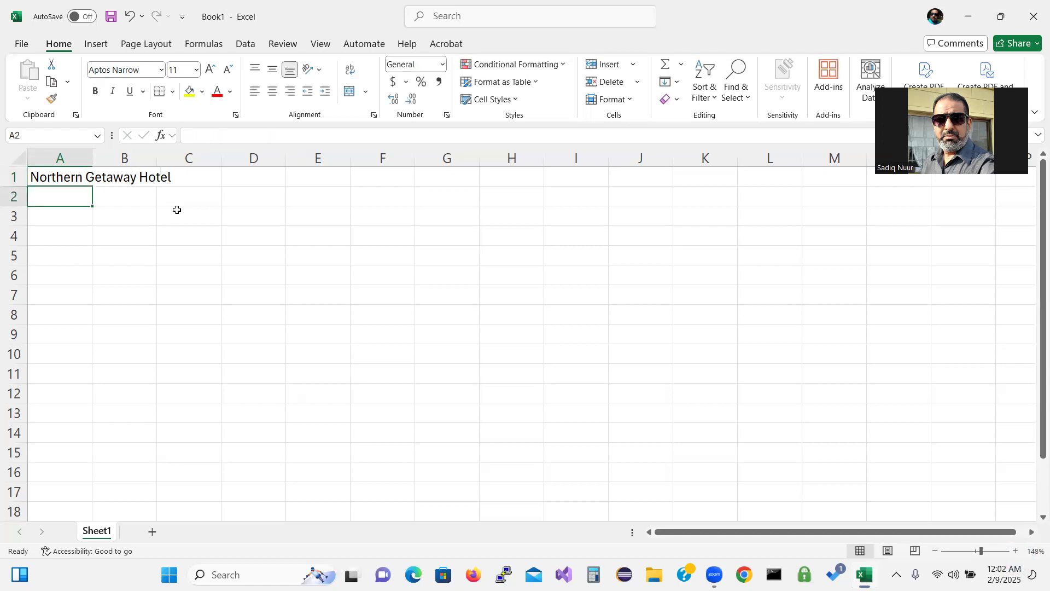
# Step: Enter the subtitle "Five-Year Financial Projection" in cell A2
pyautogui.write('Fiv')
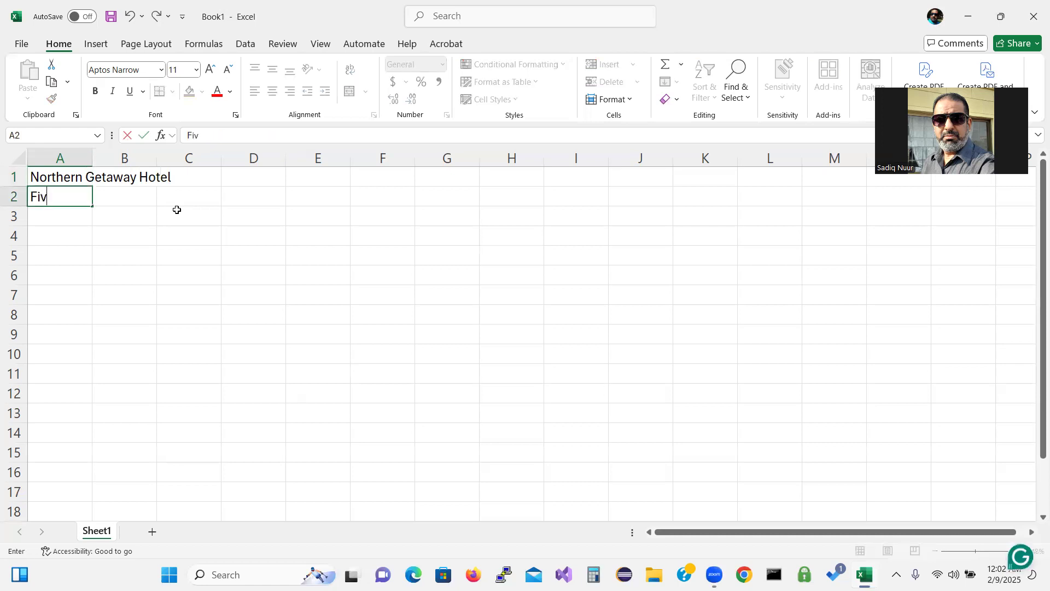
pyautogui.write('e-Year')
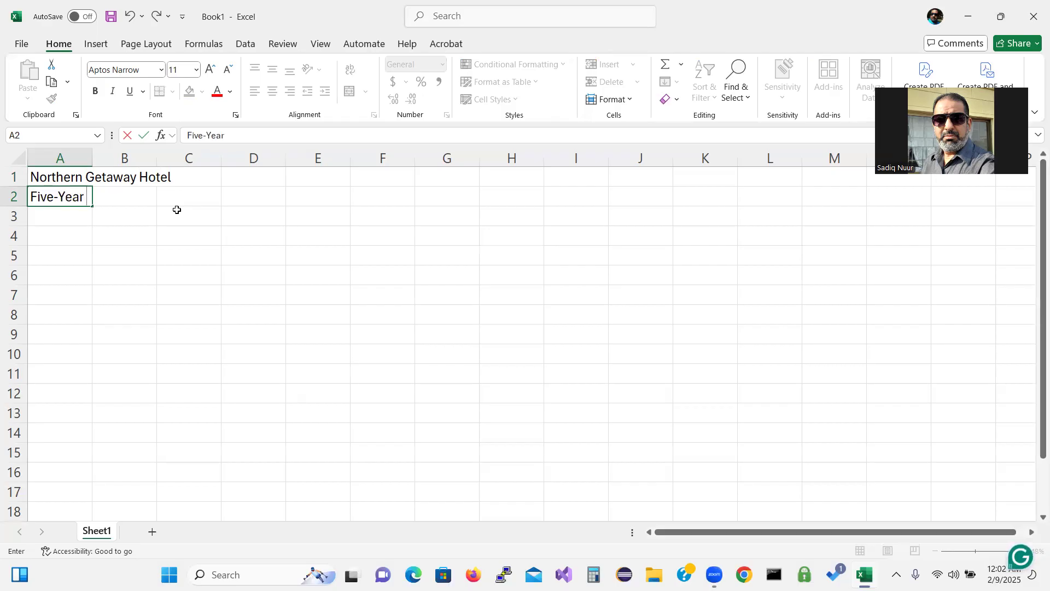
pyautogui.write(' Financi')
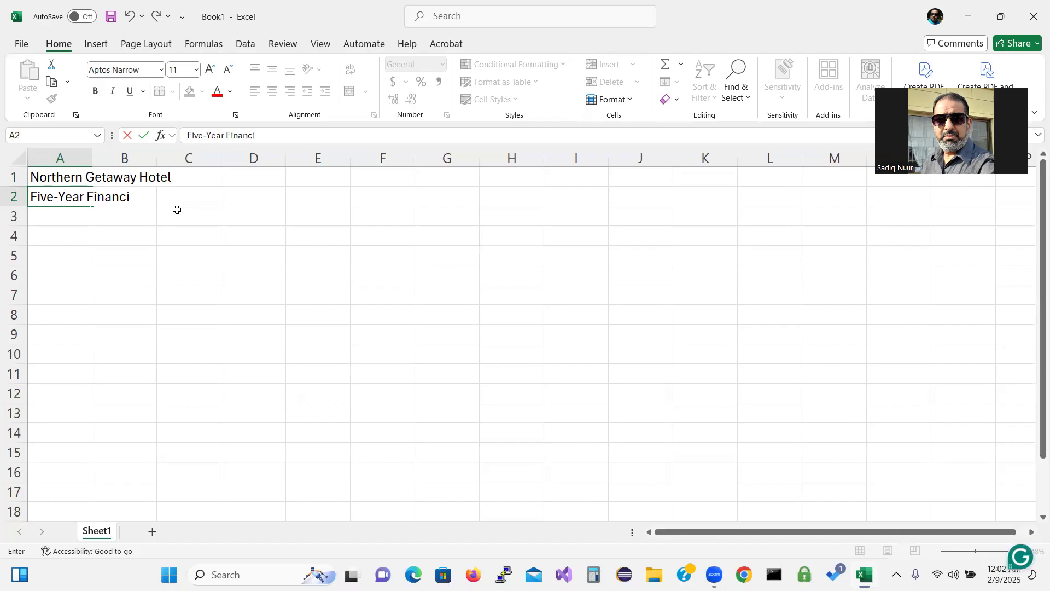
pyautogui.write('al Projection')
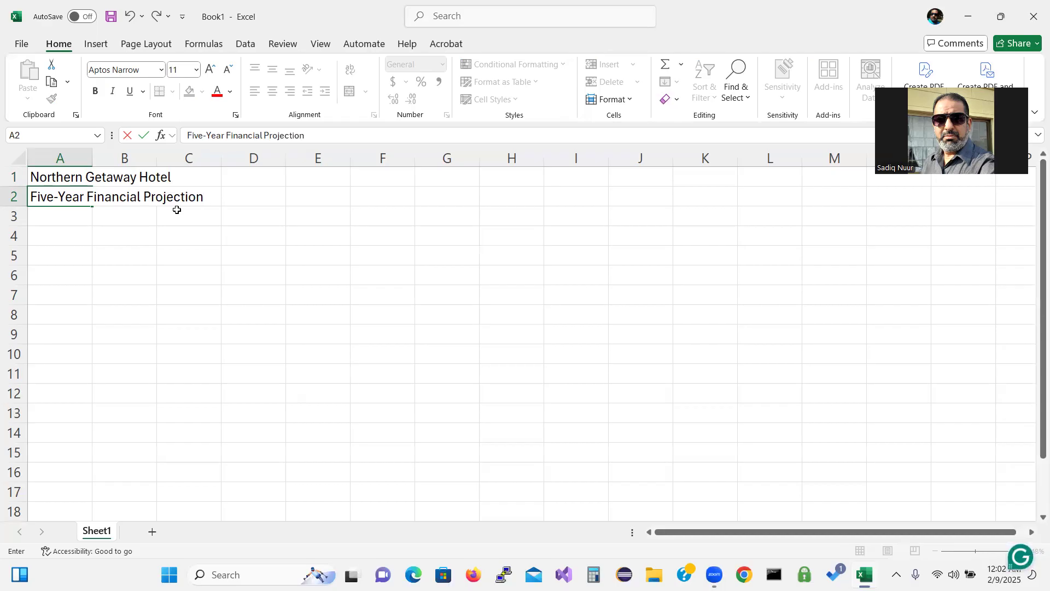
pyautogui.press('Return')
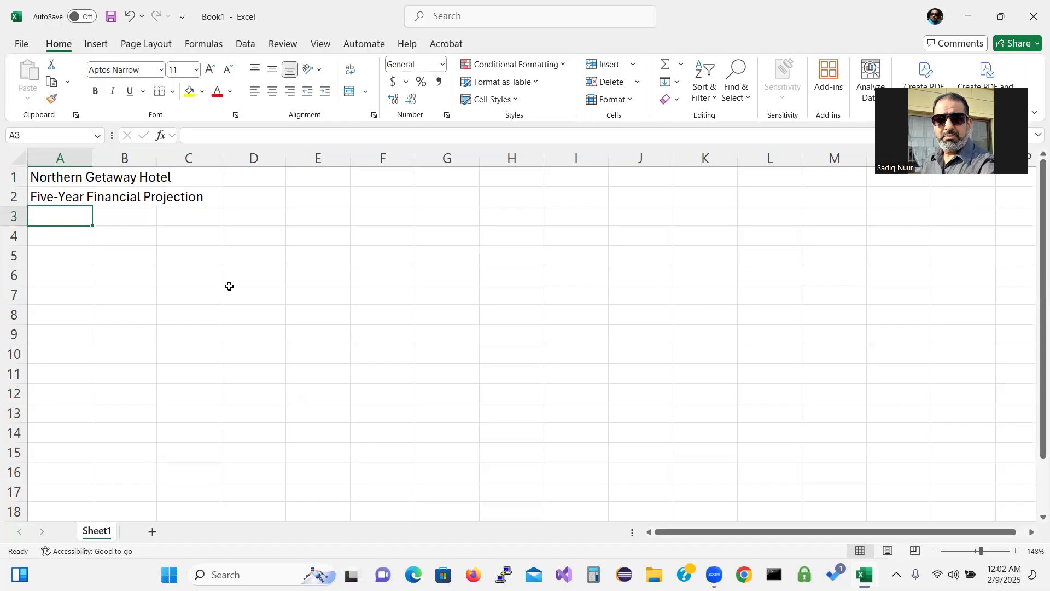
# Step: Apply the Organic theme to the workbook
pyautogui.click(151, 45)
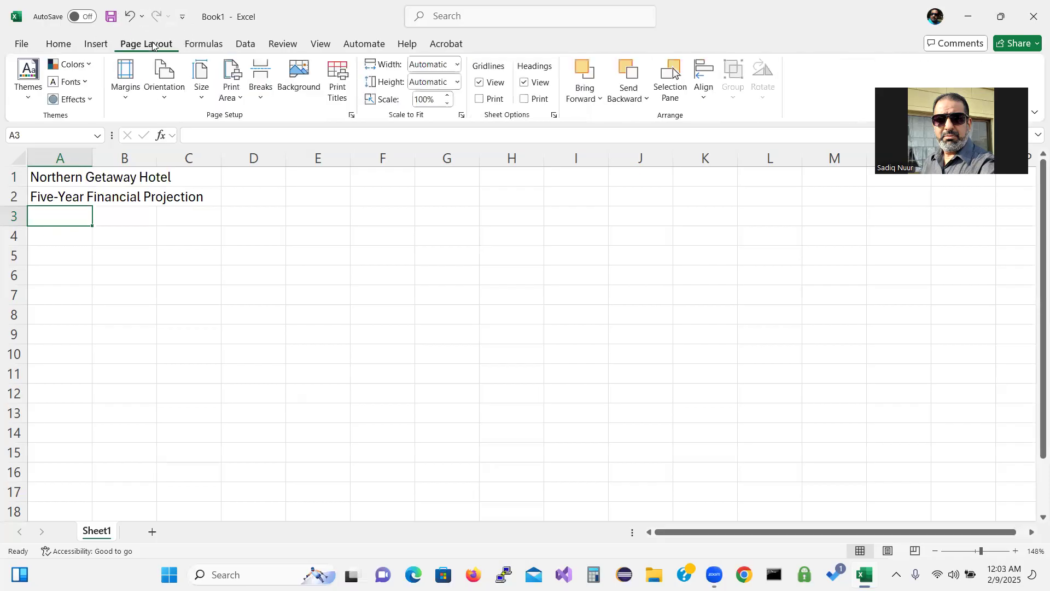
pyautogui.click(32, 112)
pyautogui.press('ctrl')
pyautogui.press('ctrl')
pyautogui.press('ctrl')
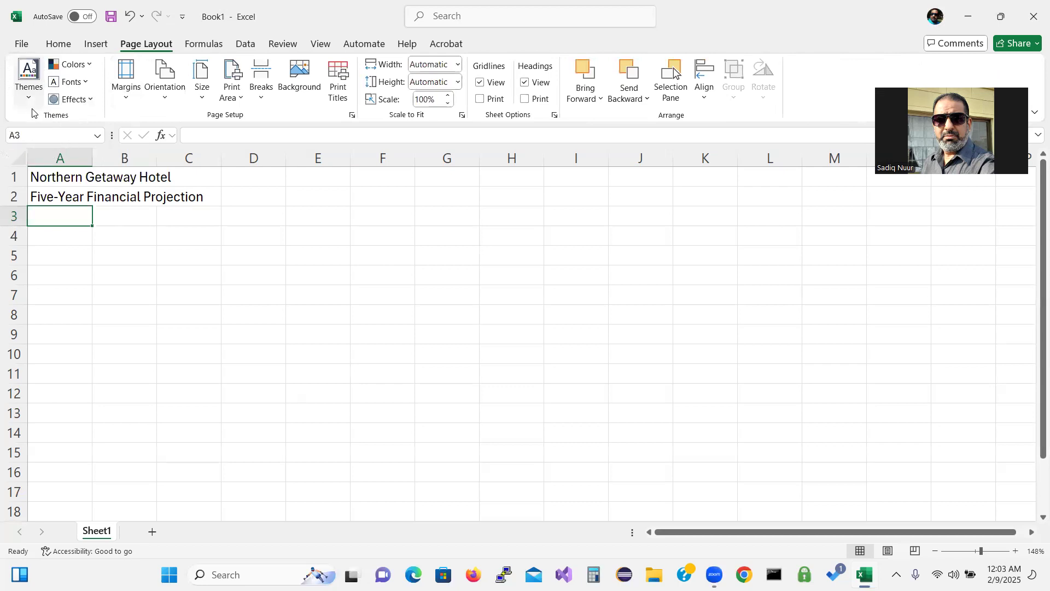
pyautogui.click(28, 98)
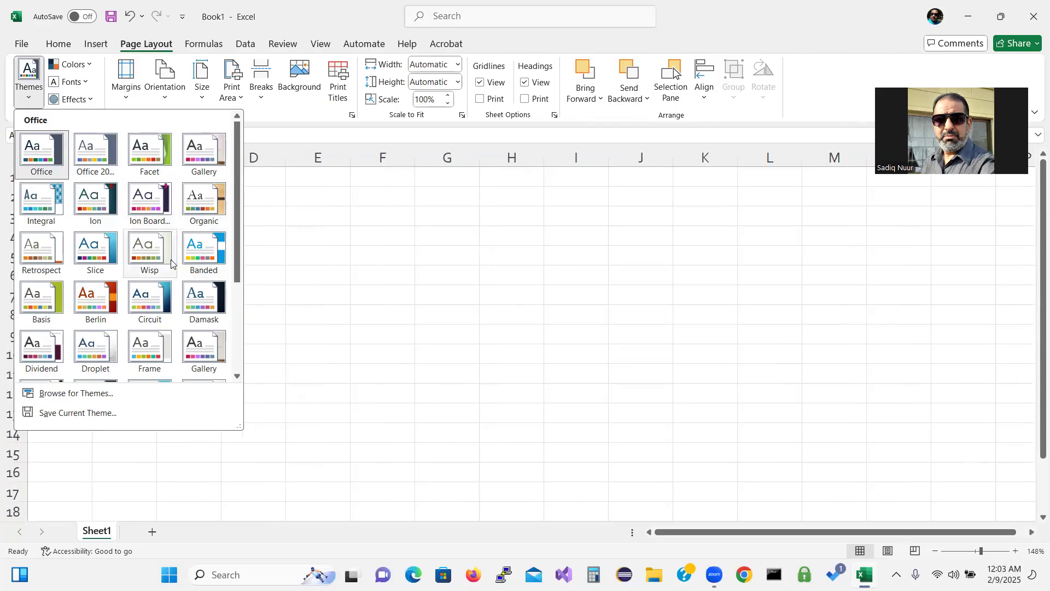
pyautogui.click(195, 204)
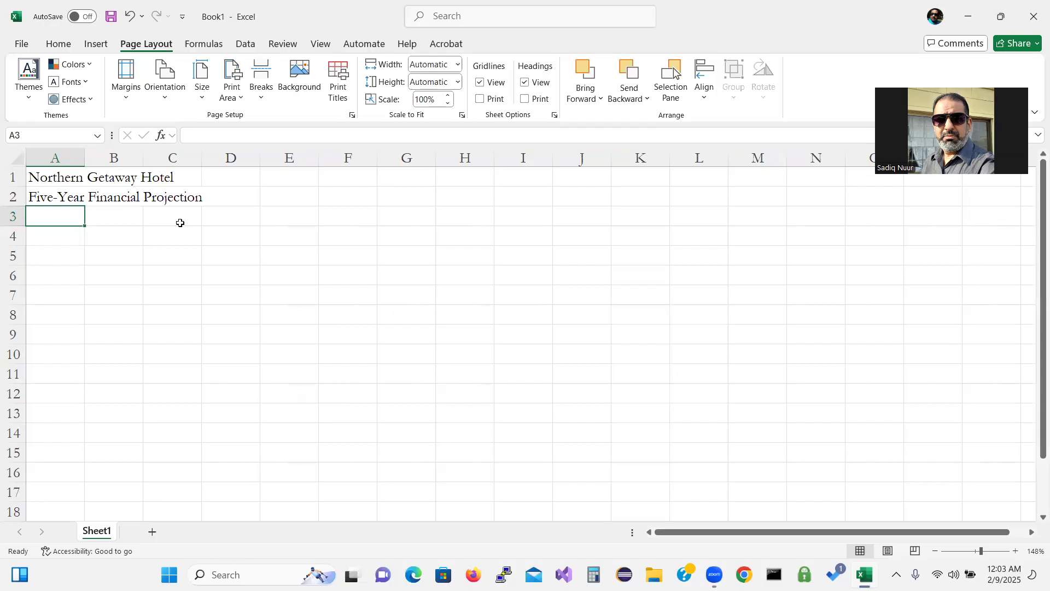
# Step: Enter 2026 as the first year heading in cell B3
pyautogui.click(138, 221)
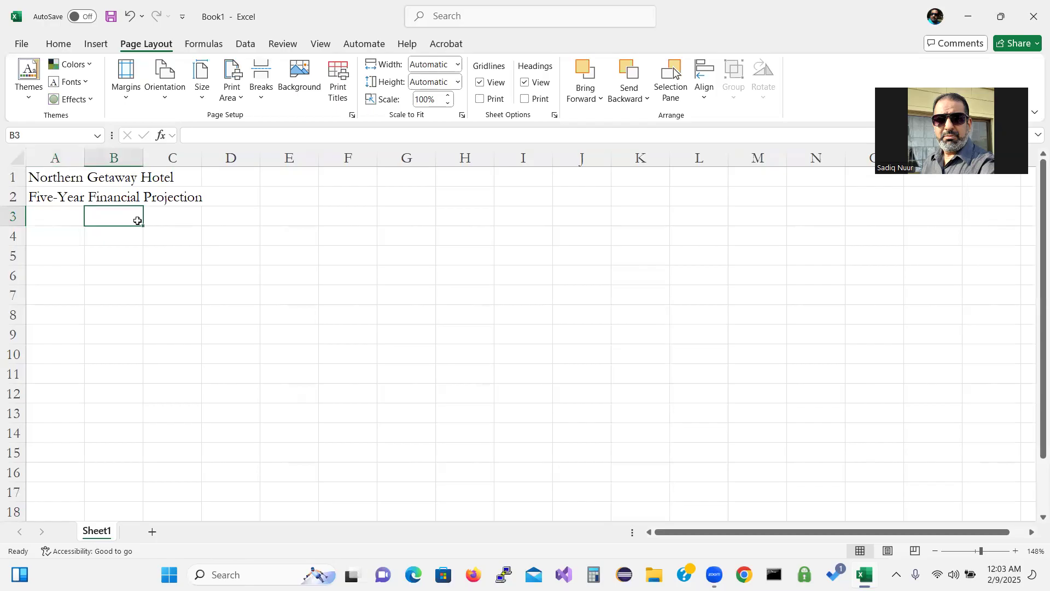
pyautogui.write('2026')
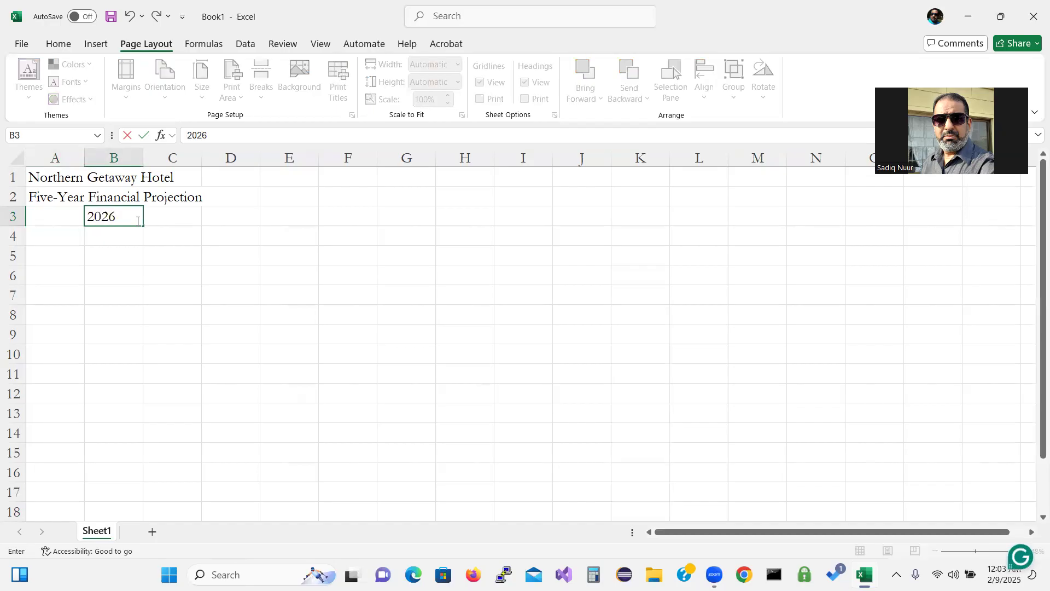
pyautogui.press('Return')
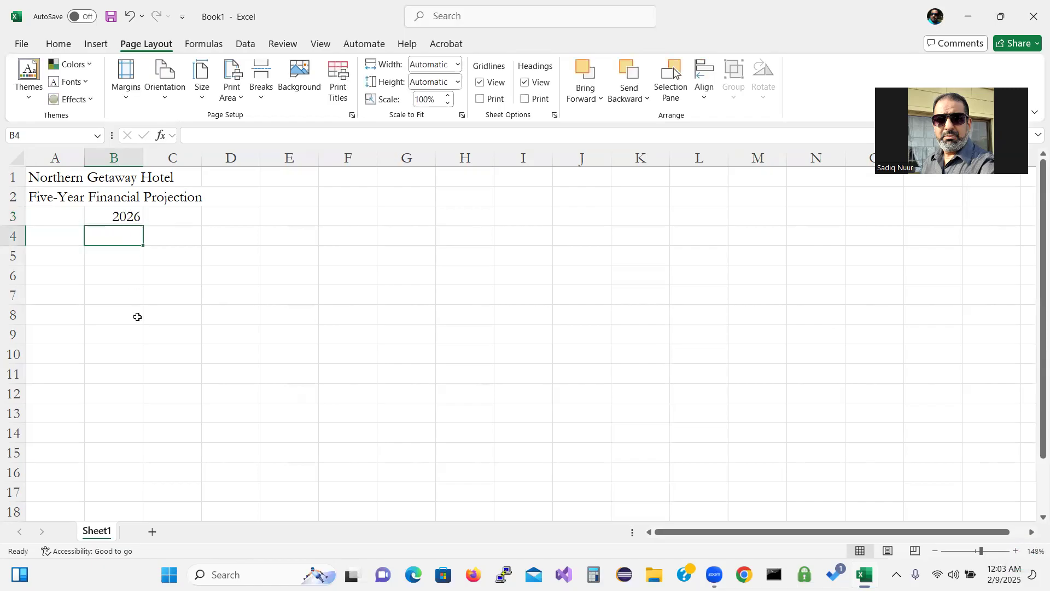
# Step: Rotate the year heading in cell B3 counterclockwise to a steep upward slant using the cell alignment settings
pyautogui.click(127, 216)
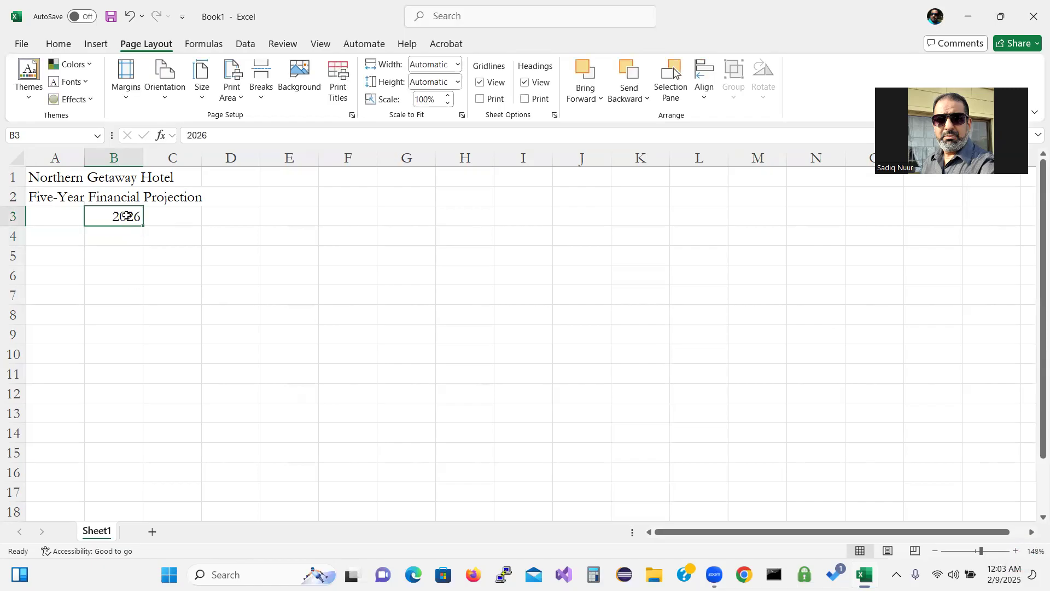
pyautogui.click(52, 43)
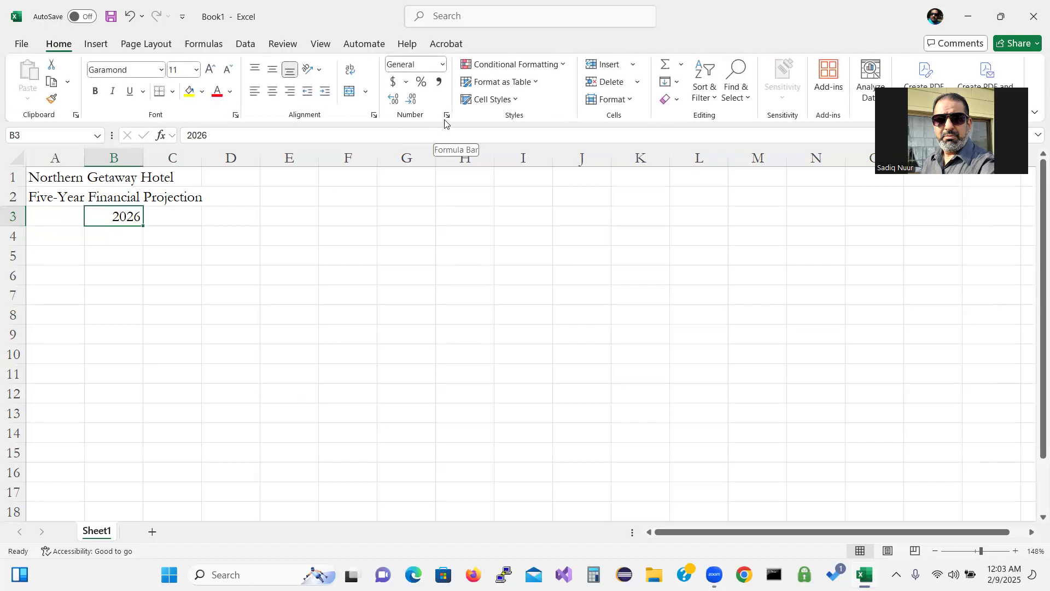
pyautogui.click(375, 115)
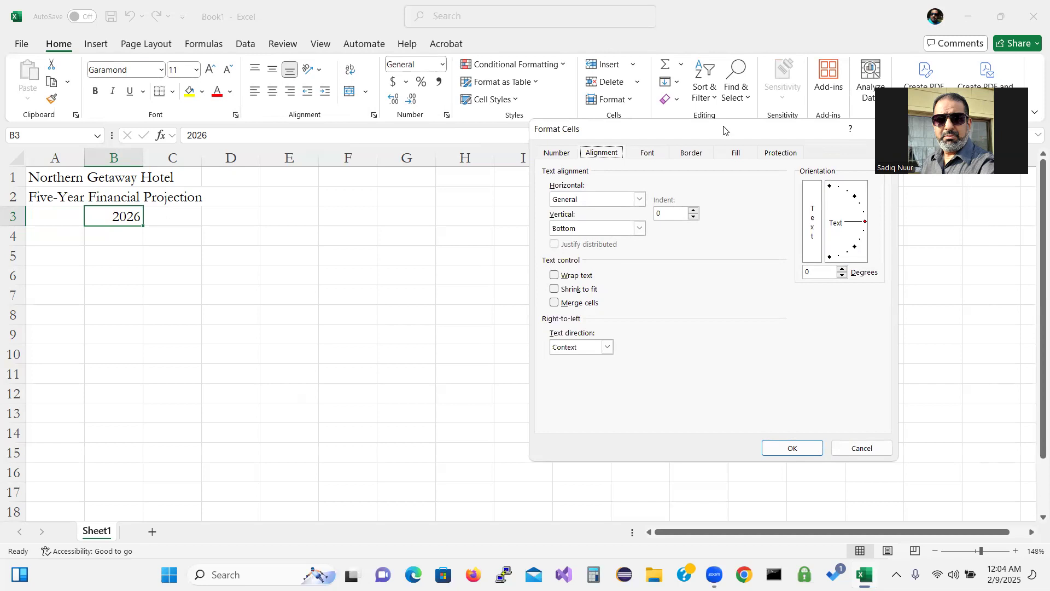
pyautogui.moveTo(723, 131); pyautogui.dragTo(680, 140)
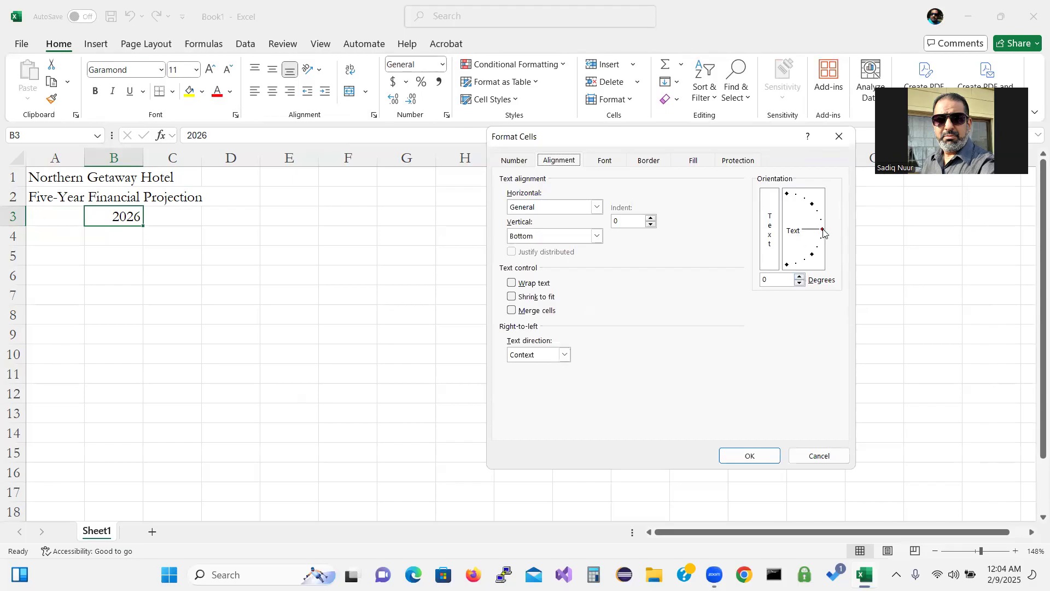
pyautogui.moveTo(823, 233); pyautogui.dragTo(799, 212)
pyautogui.click(743, 454)
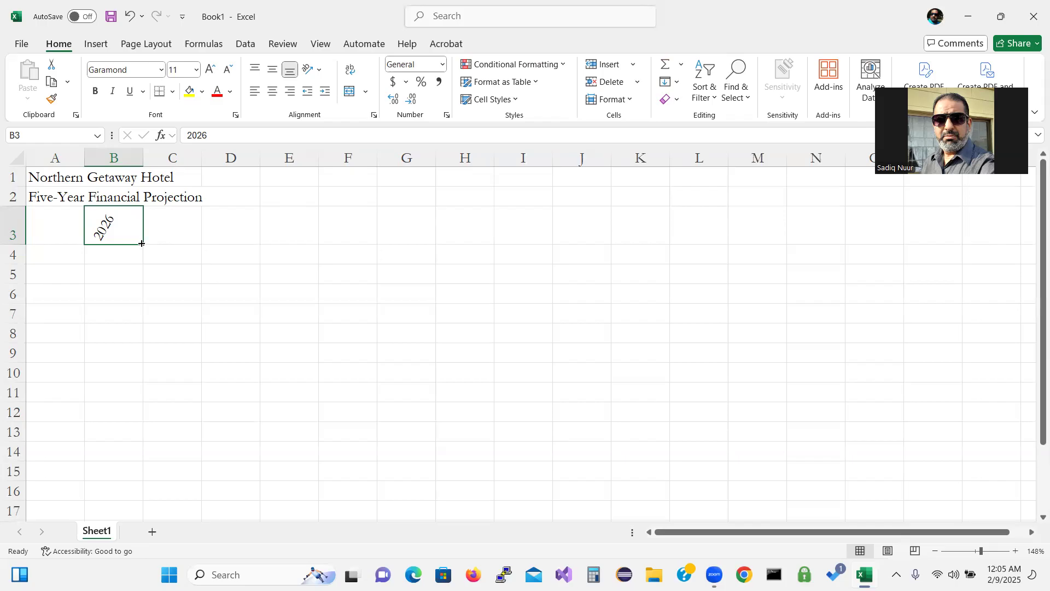
# Step: Extend the year heading from B3 across to F3 as a filled series running from 2026 to 2030
pyautogui.moveTo(142, 243); pyautogui.dragTo(352, 239)
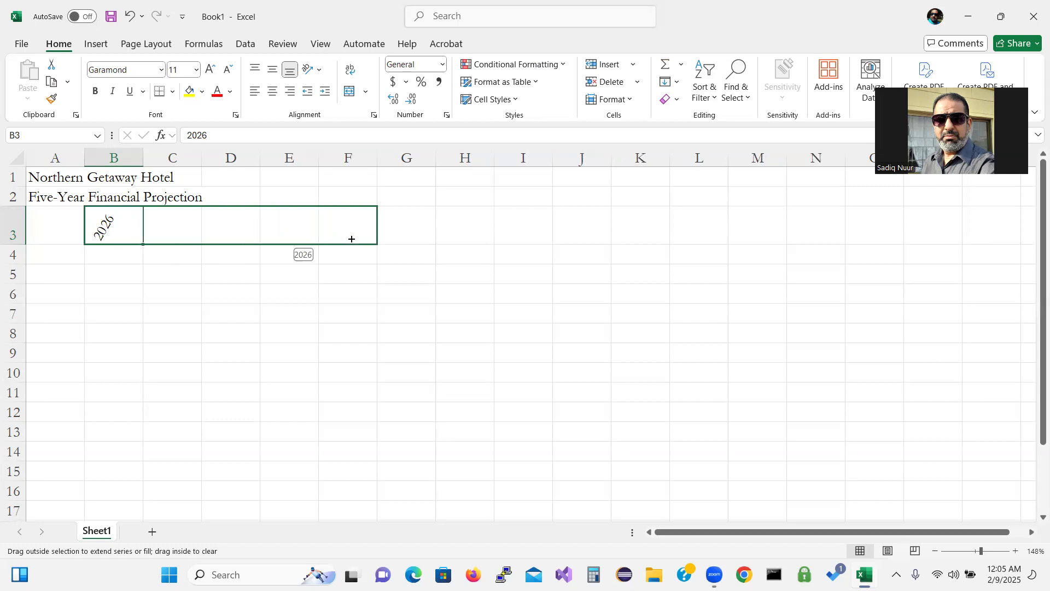
pyautogui.moveTo(351, 239)
pyautogui.mouseDown()
pyautogui.moveTo(256, 228)
pyautogui.moveTo(124, 236)
pyautogui.moveTo(200, 246)
pyautogui.moveTo(351, 237)
pyautogui.mouseUp()
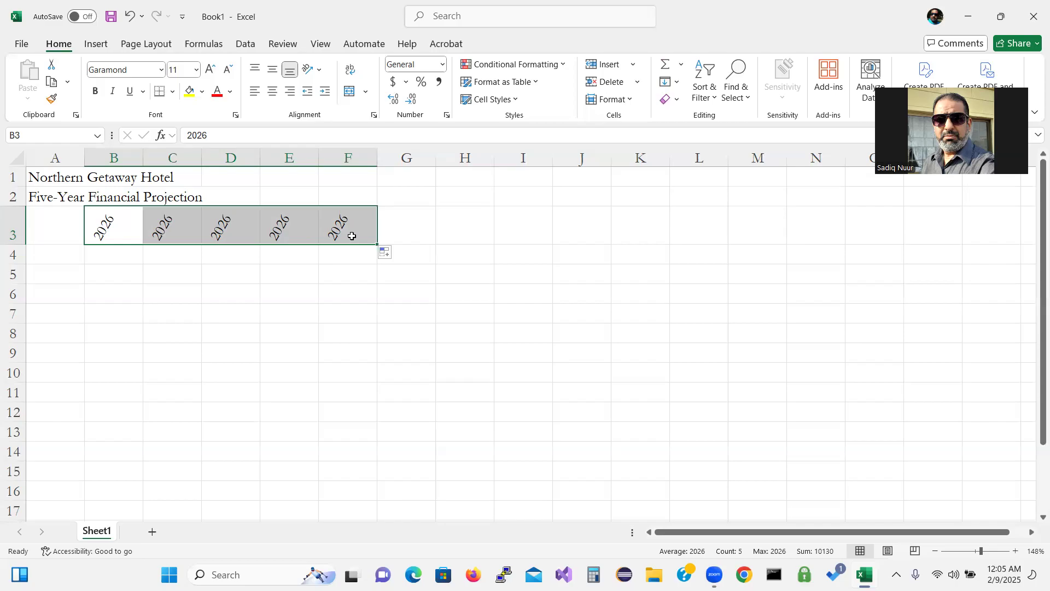
pyautogui.click(397, 254)
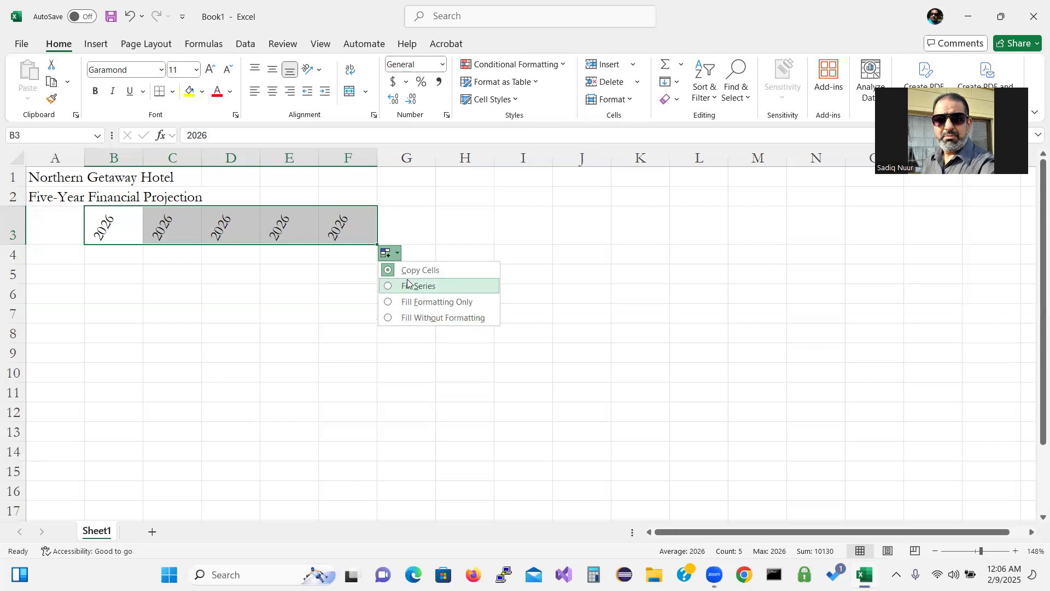
pyautogui.click(387, 287)
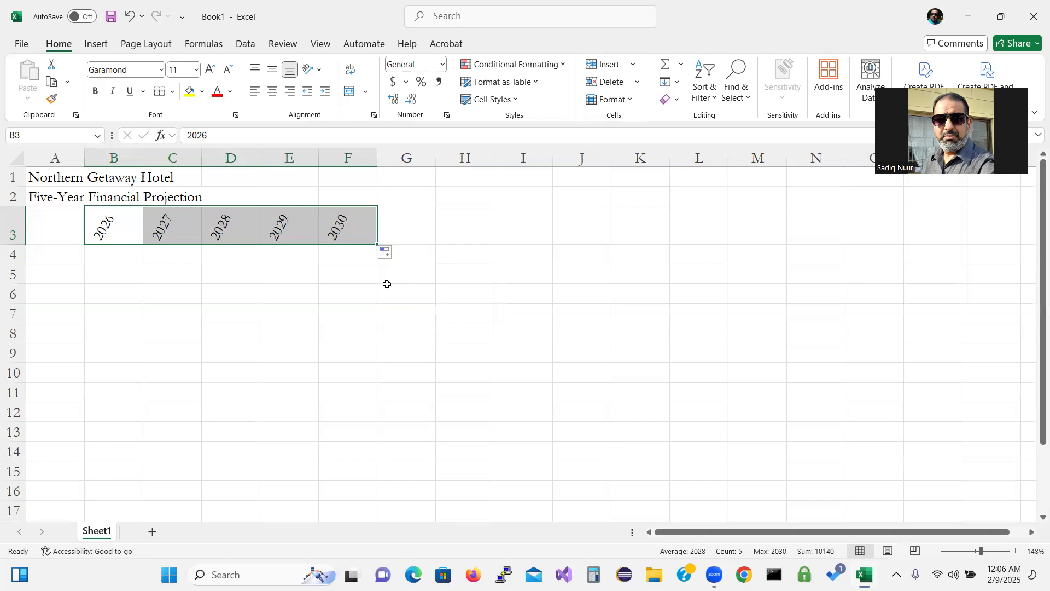
pyautogui.click(387, 252)
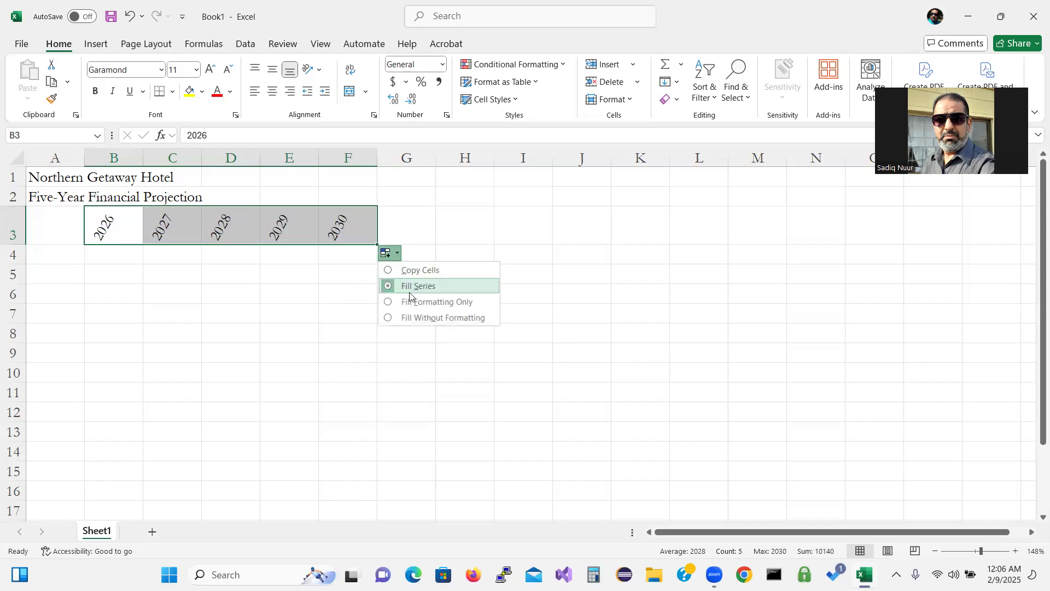
# Step: Enter the headings Total in cell G3 and Chart in cell H3
pyautogui.click(400, 220)
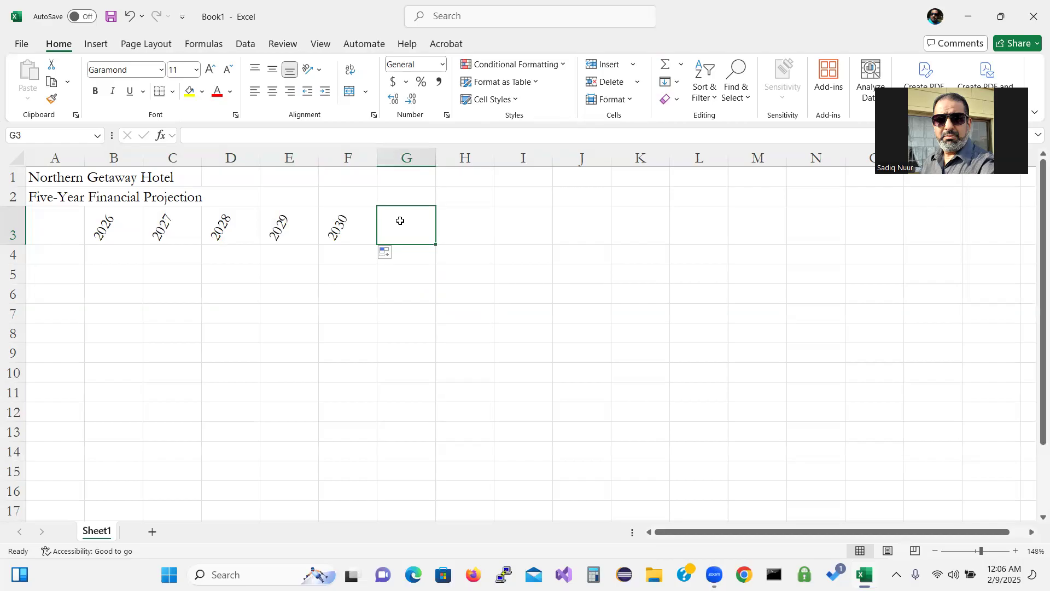
pyautogui.write('Total')
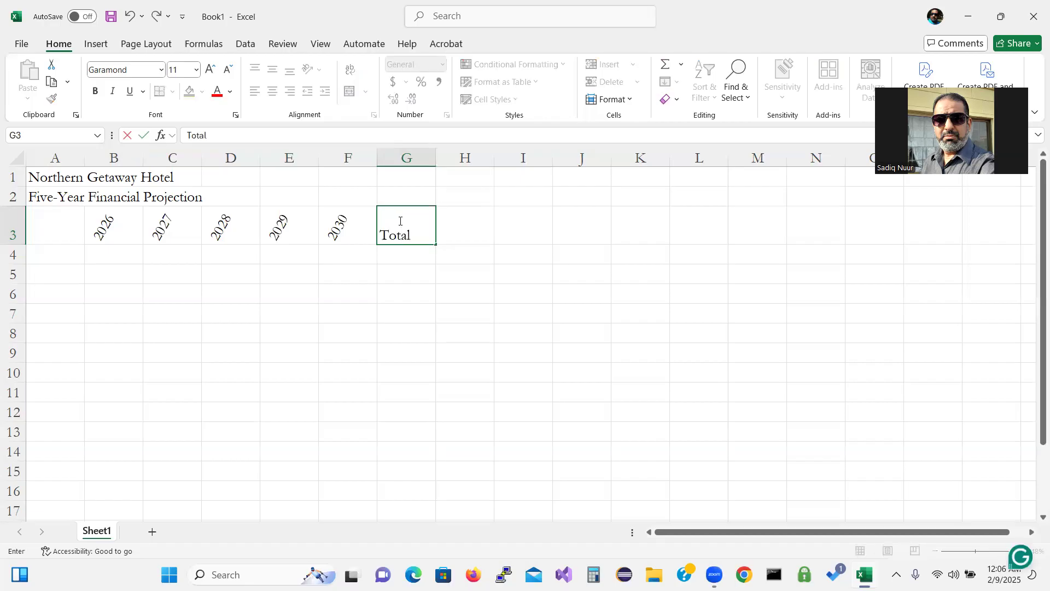
pyautogui.press('Tab')
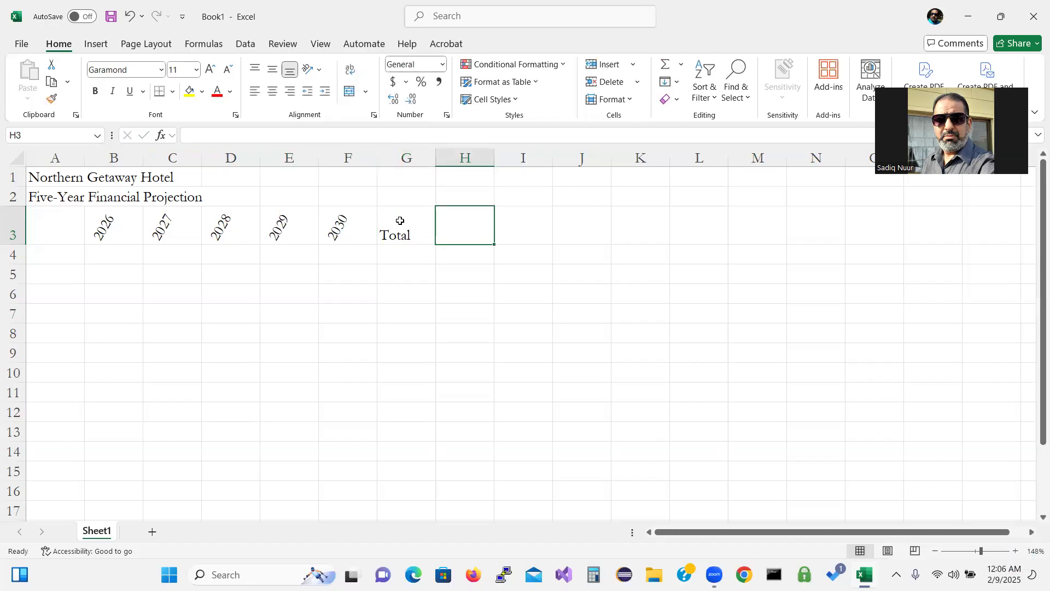
pyautogui.write('Char')
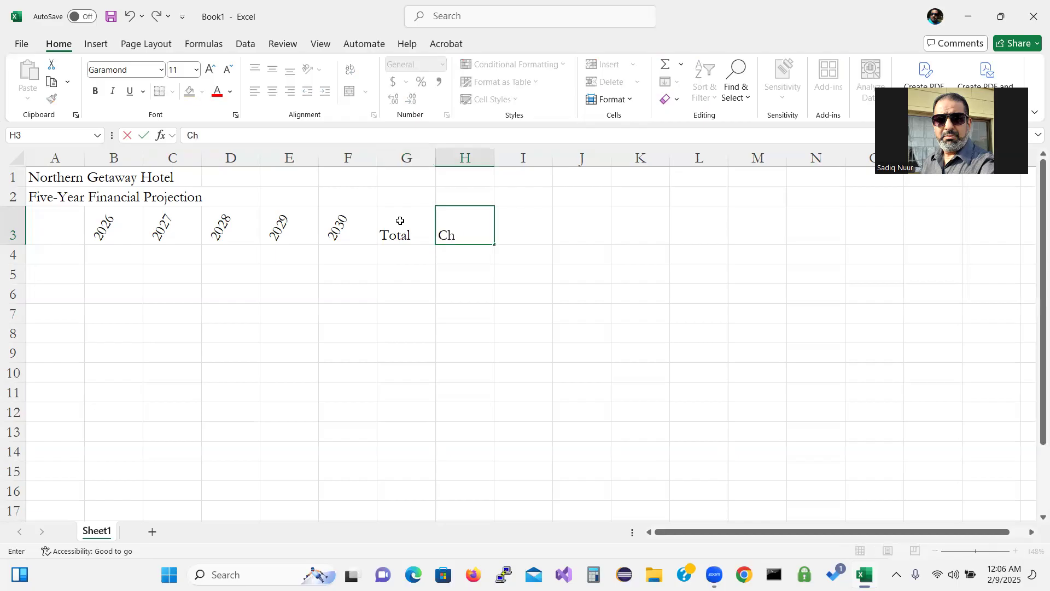
pyautogui.press('BackSpace')
pyautogui.write('rt')
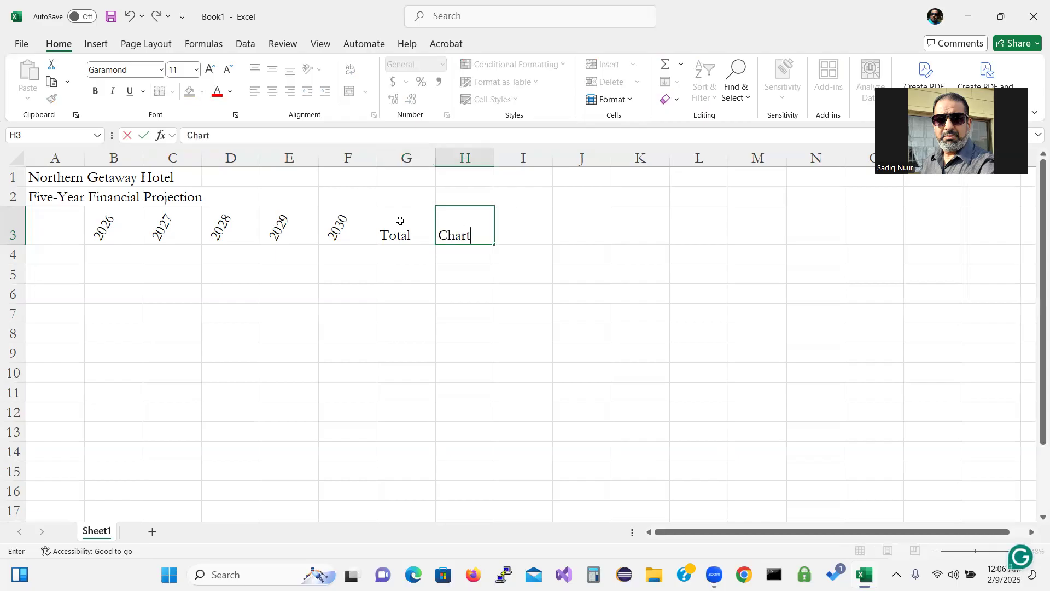
pyautogui.press('Return')
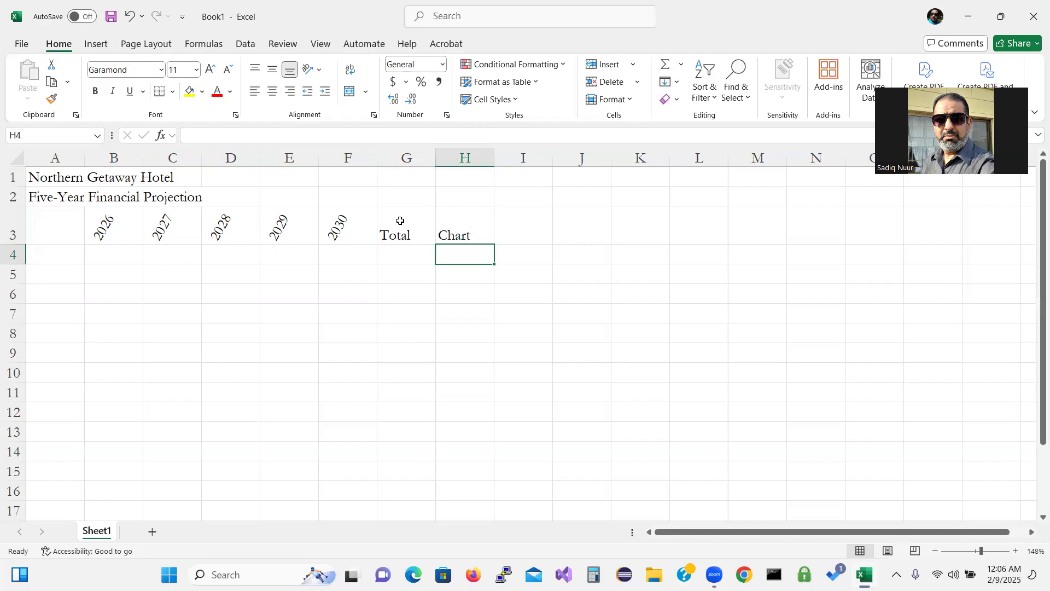
# Step: Extend only the formatting of the 2030 heading in F3 to the Total and Chart headings in G3:H3
pyautogui.click(341, 230)
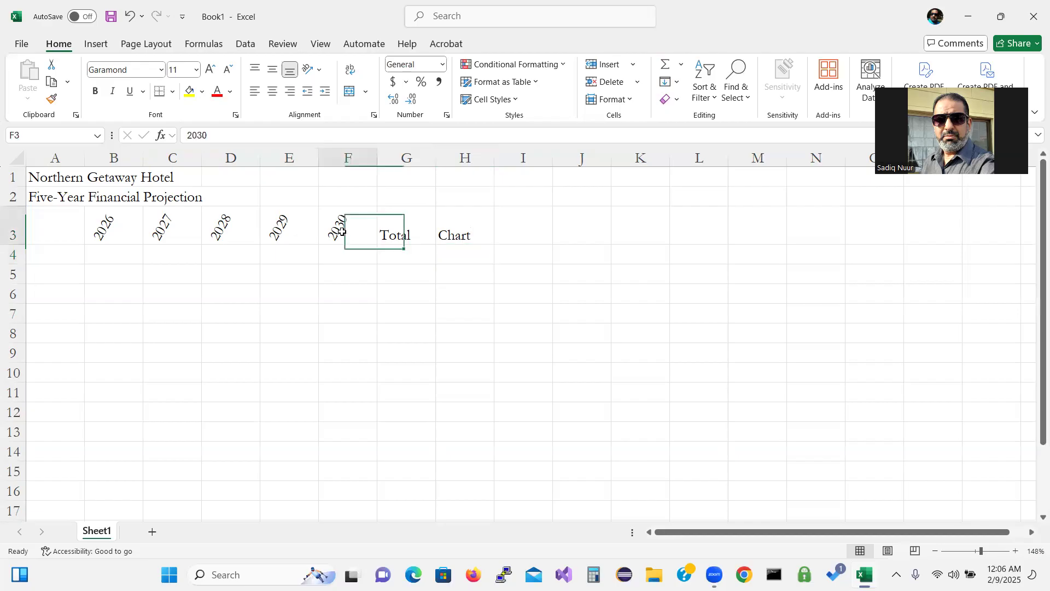
pyautogui.moveTo(342, 231); pyautogui.dragTo(464, 232)
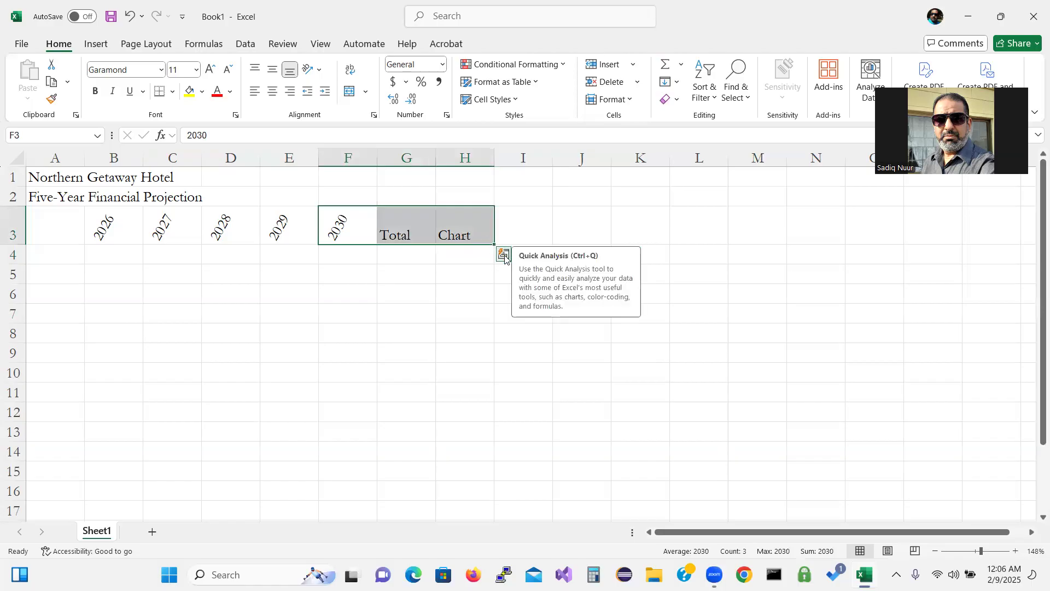
pyautogui.click(344, 271)
pyautogui.click(346, 225)
pyautogui.moveTo(378, 243); pyautogui.dragTo(490, 243)
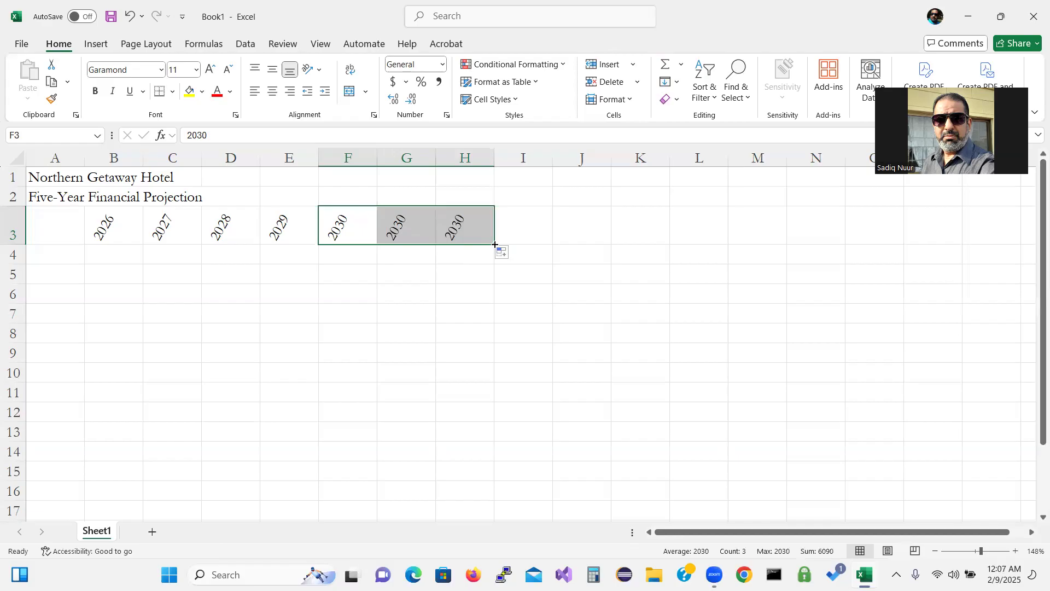
pyautogui.click(506, 255)
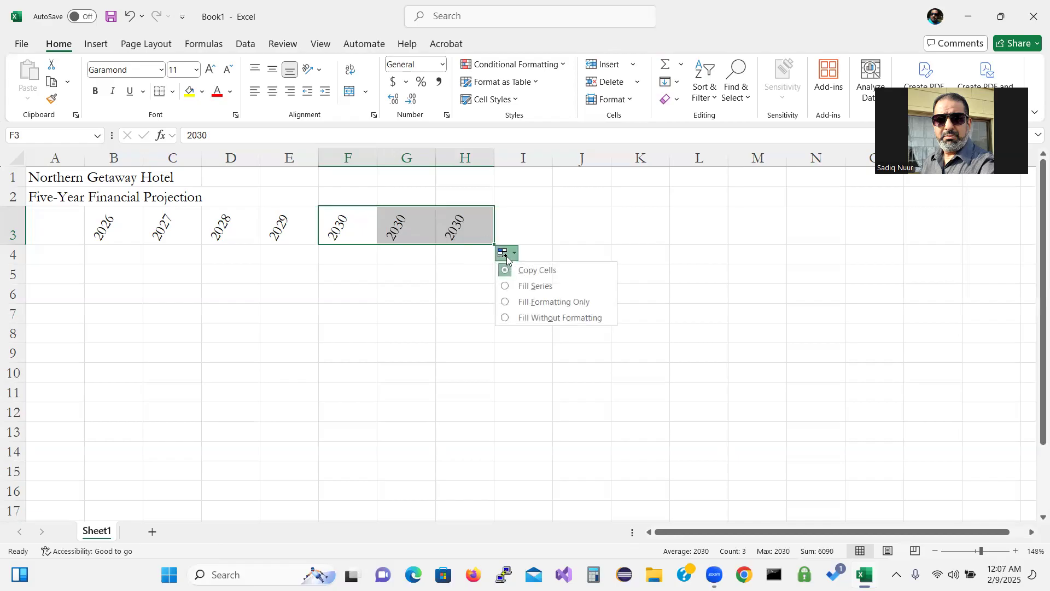
pyautogui.click(504, 303)
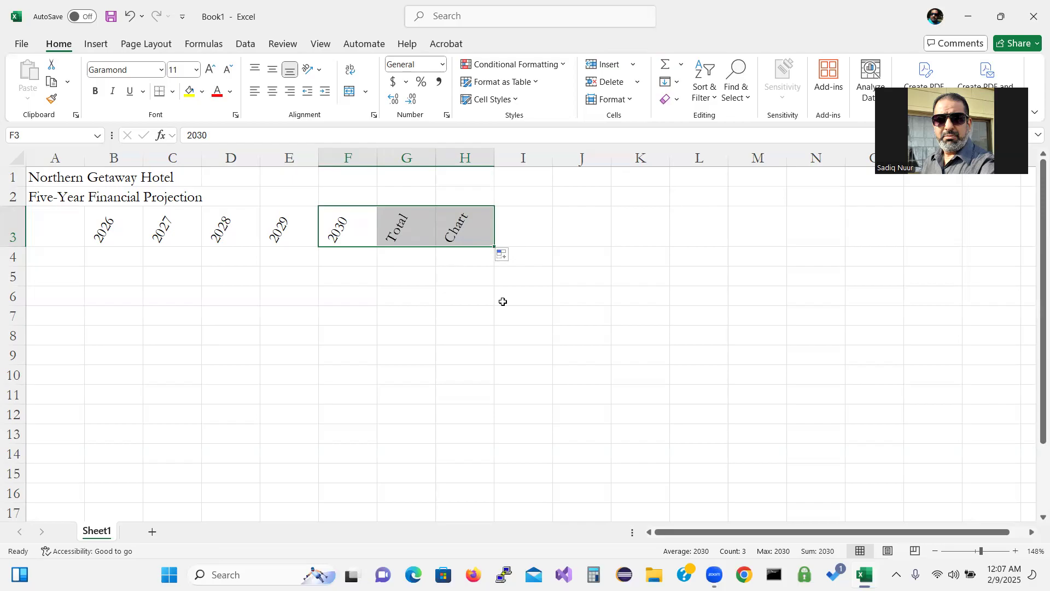
pyautogui.click(511, 258)
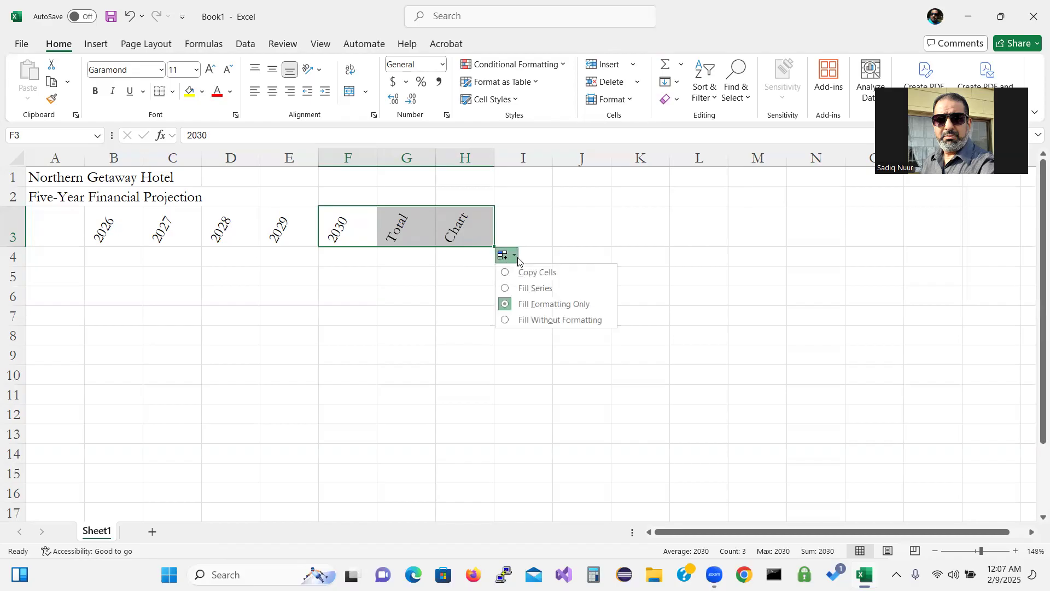
pyautogui.click(547, 205)
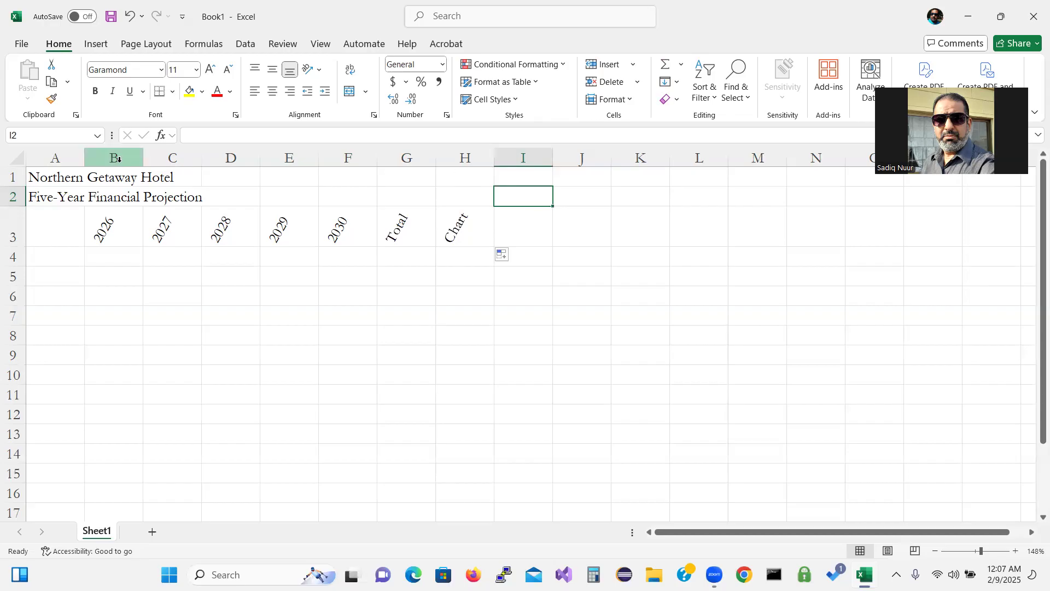
# Step: Widen column A to about 27 characters to fit the titles, and columns B through H to about 15 characters each
pyautogui.moveTo(83, 157); pyautogui.dragTo(206, 153)
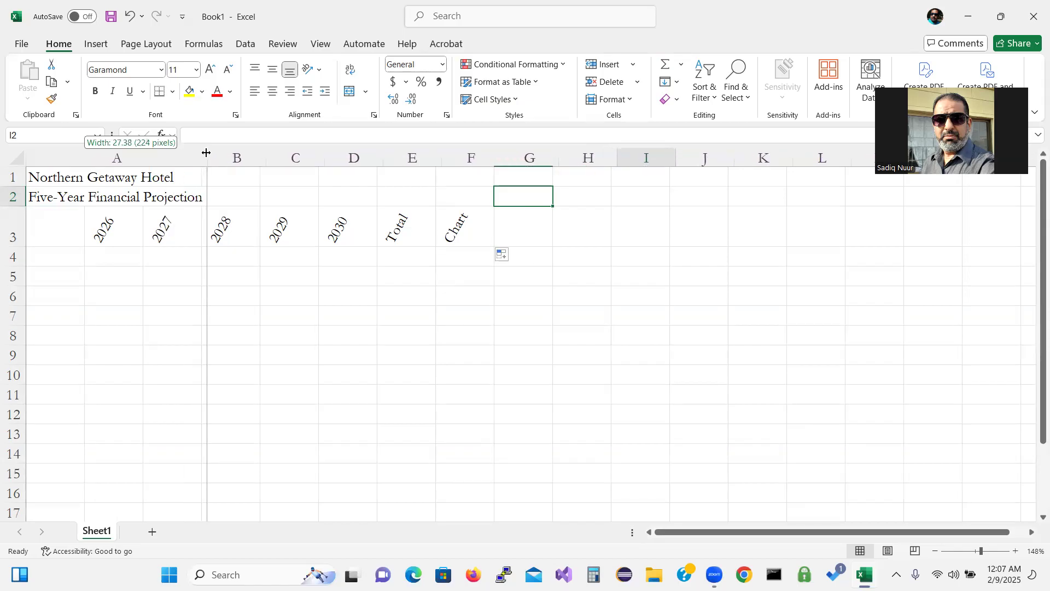
pyautogui.moveTo(205, 152); pyautogui.dragTo(210, 153)
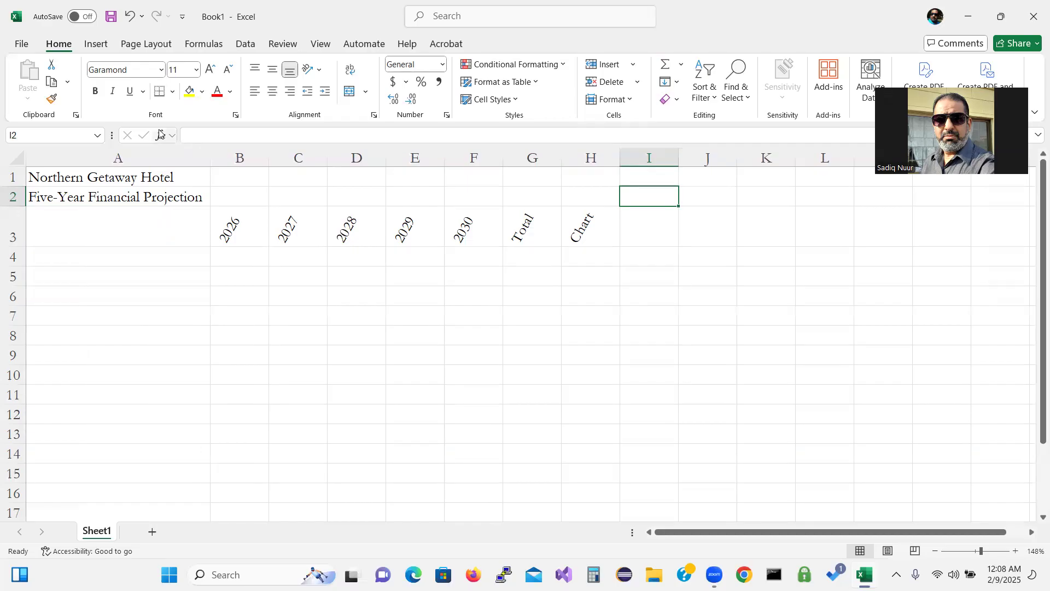
pyautogui.click(236, 153)
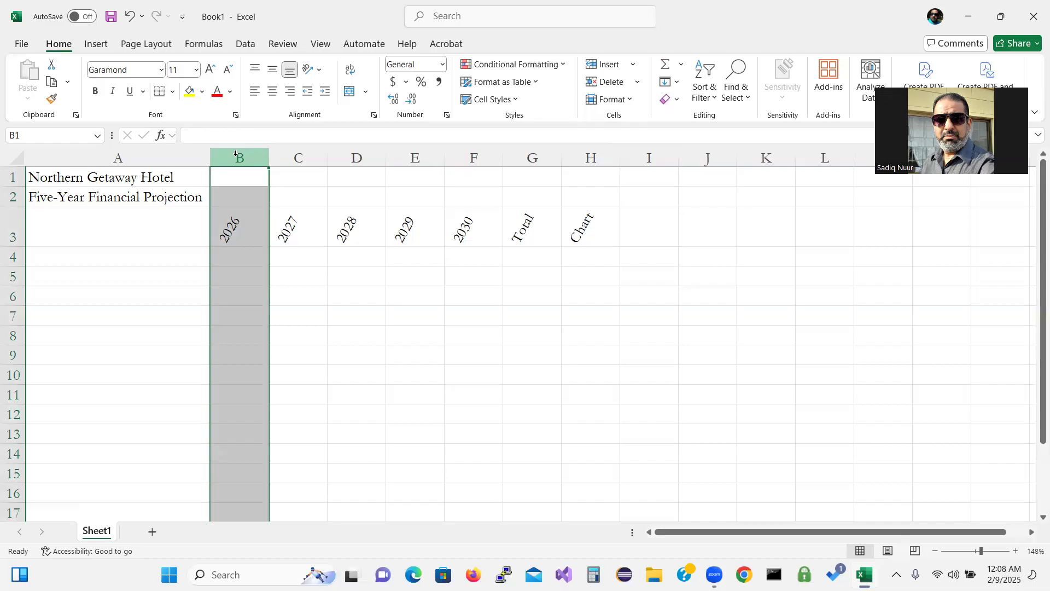
pyautogui.keyDown('shift'); pyautogui.click(587, 153); pyautogui.keyUp('shift')
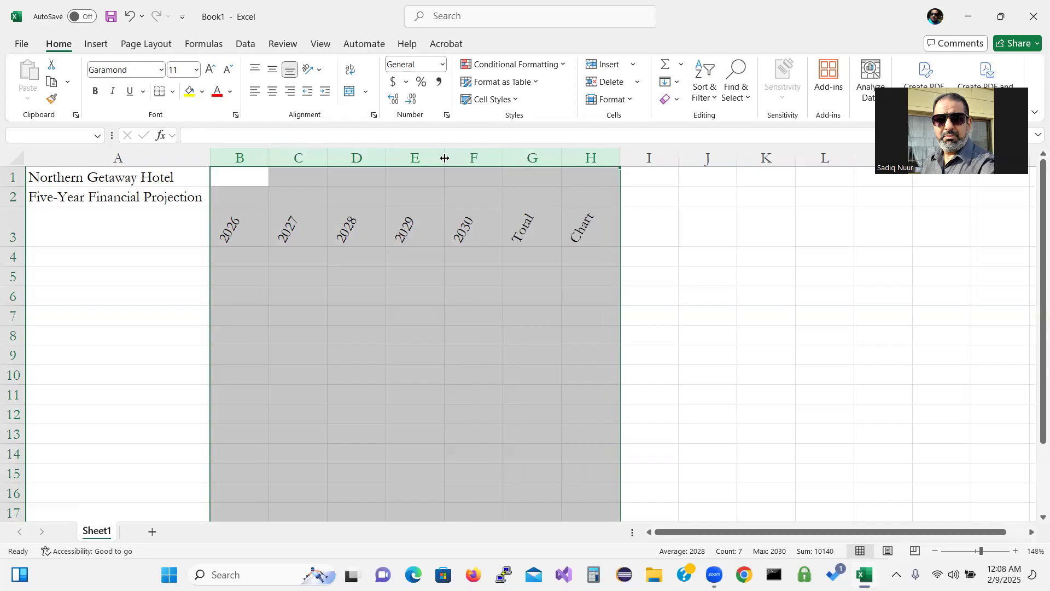
pyautogui.moveTo(445, 157); pyautogui.dragTo(488, 162)
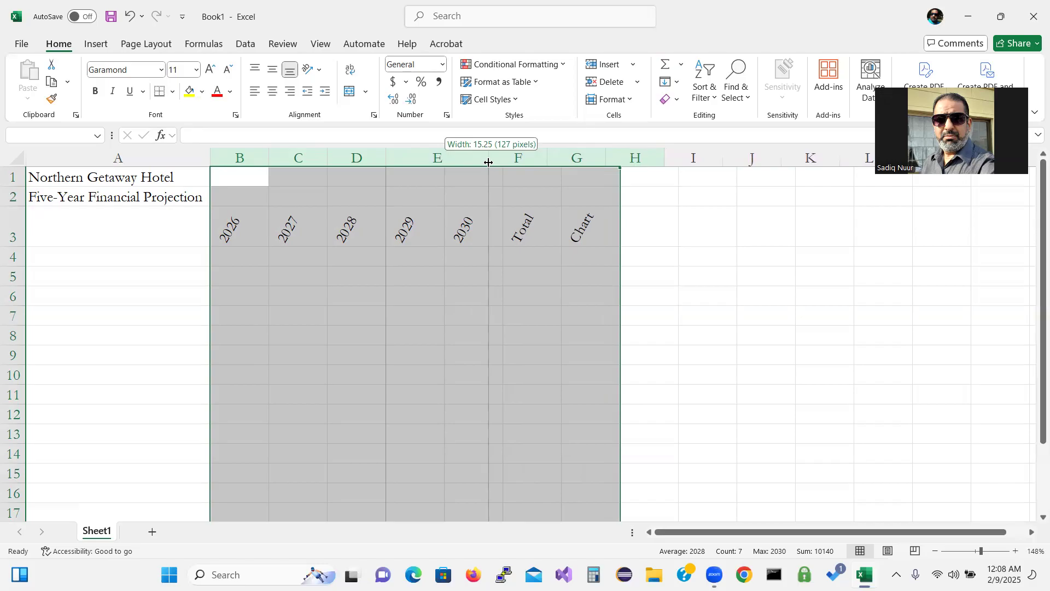
pyautogui.moveTo(488, 163); pyautogui.dragTo(489, 161)
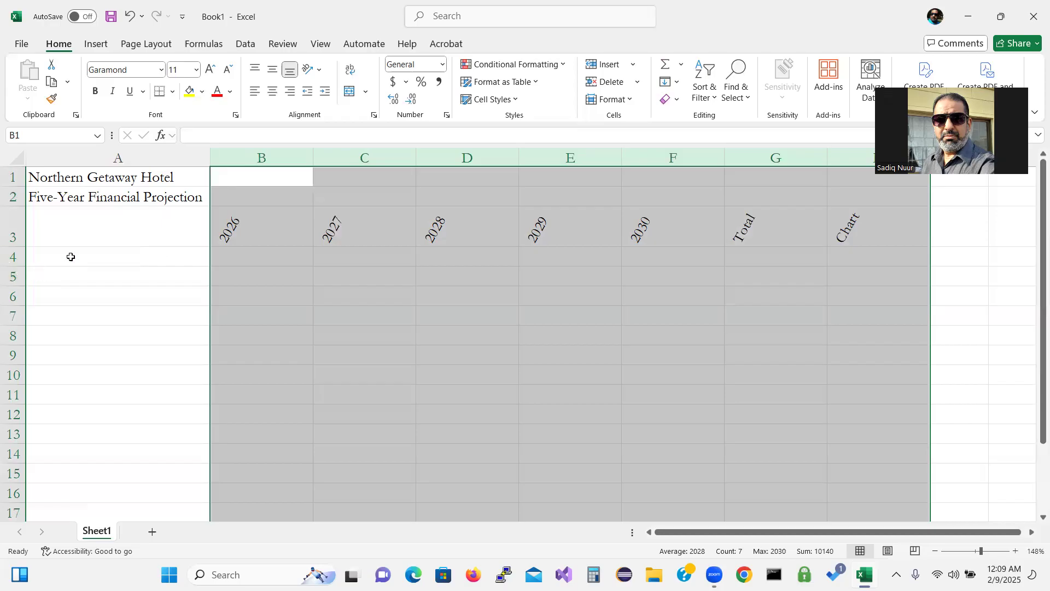
# Step: Enter Occupancy Rate as the first row label in cell A4
pyautogui.click(71, 256)
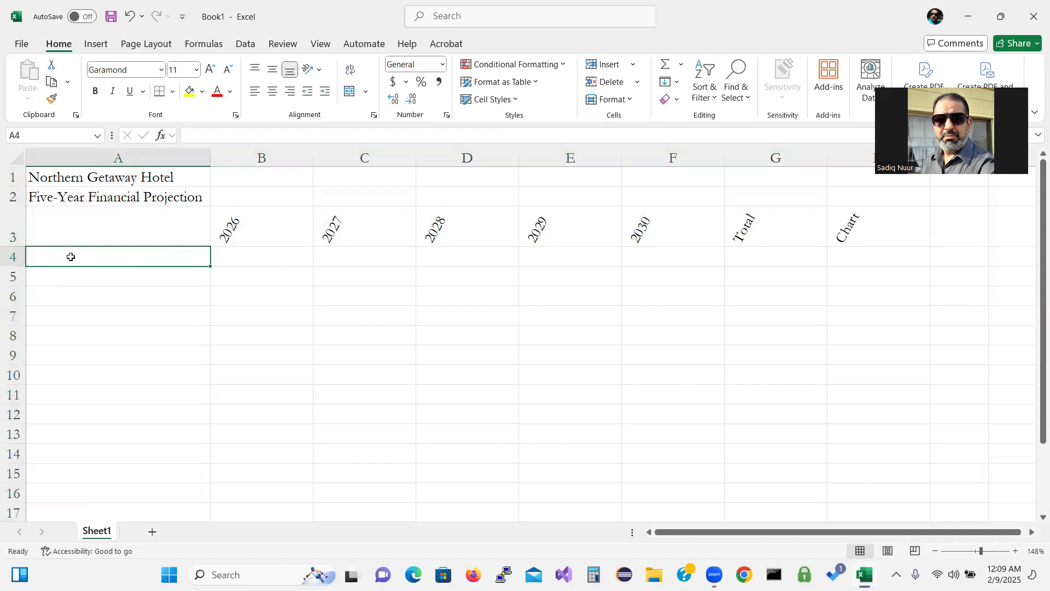
pyautogui.write('O')
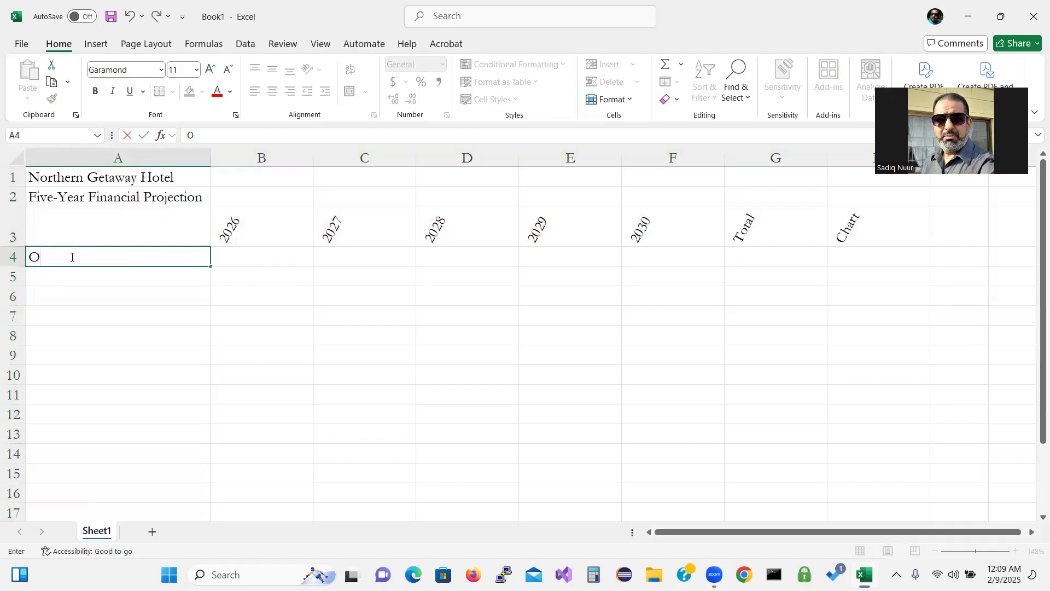
pyautogui.write('ccupanct')
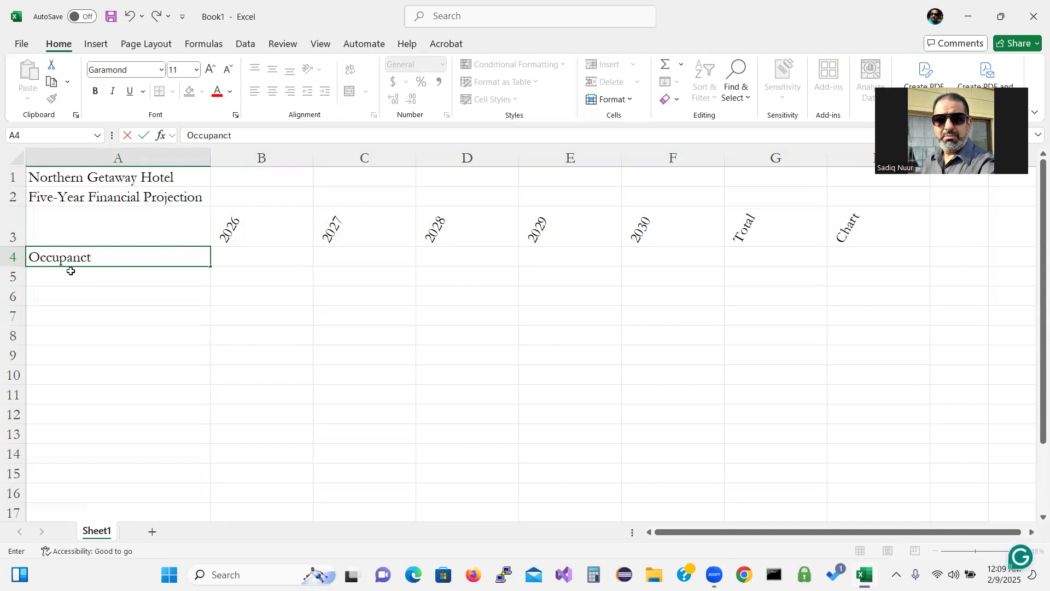
pyautogui.press('BackSpace')
pyautogui.write('y Rate')
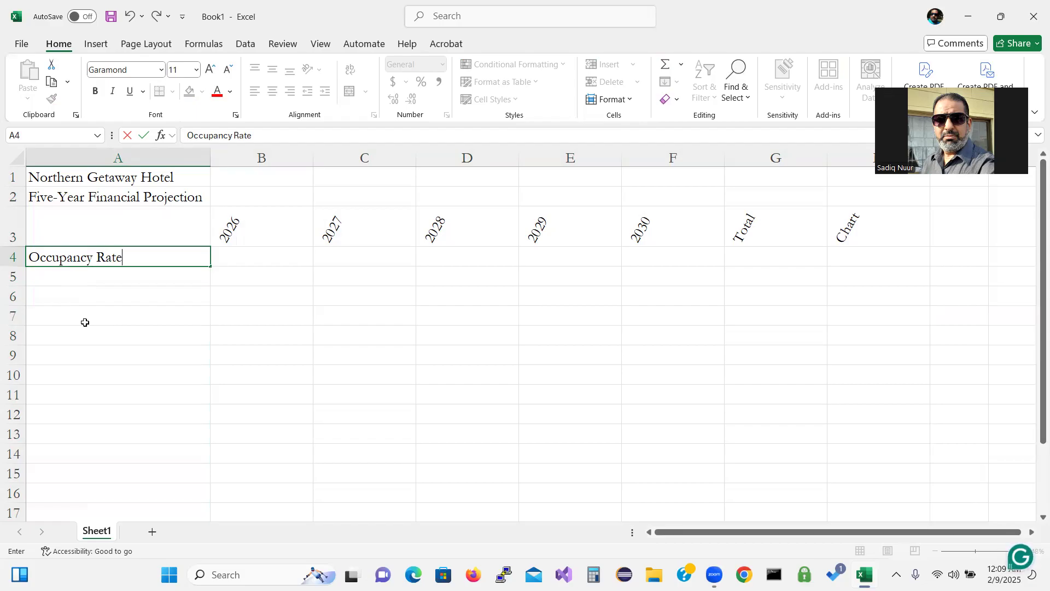
pyautogui.press('Return')
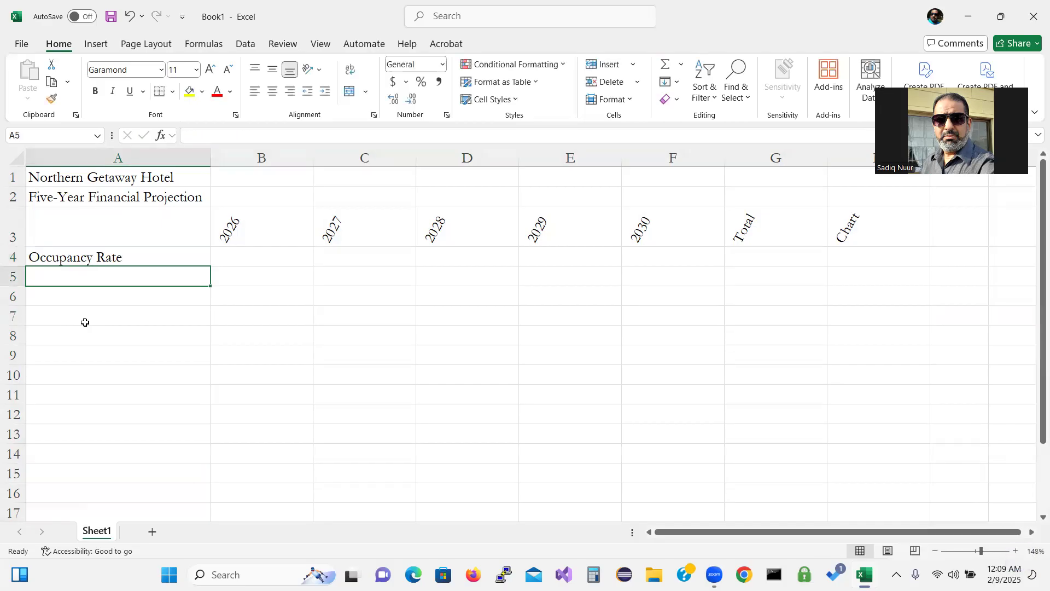
# Step: Enter the row labels Revenue in cell A5 and Average Daily Rate in cell A6
pyautogui.write('Re')
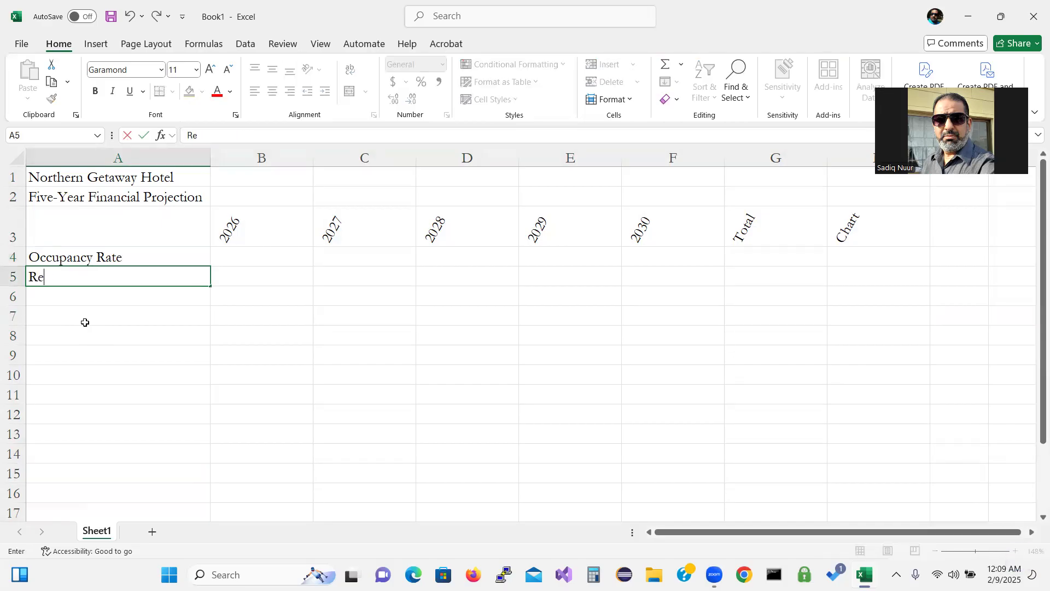
pyautogui.write('venue')
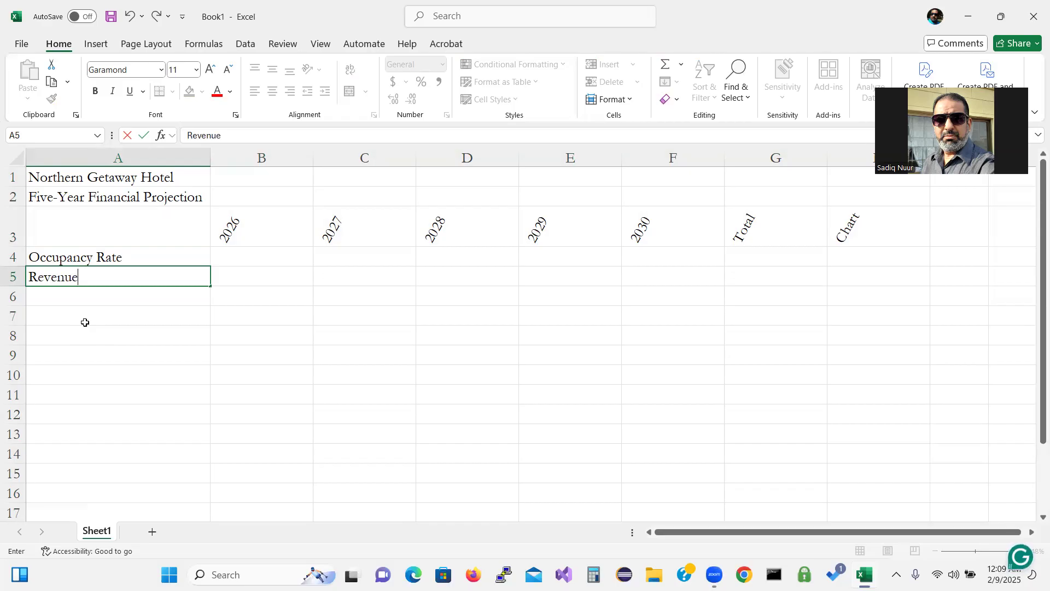
pyautogui.press('Return')
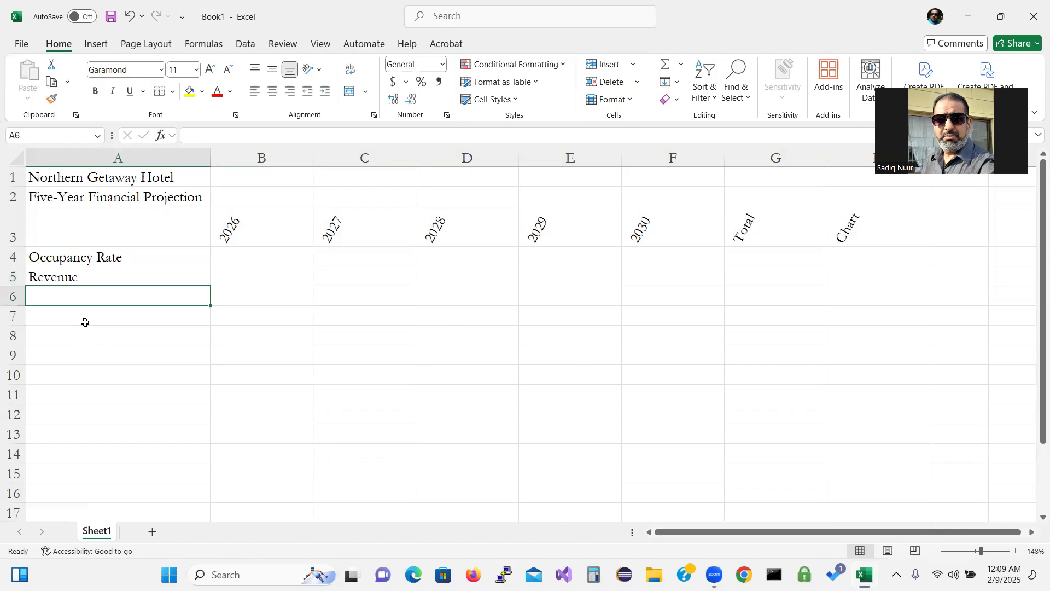
pyautogui.write('Averag')
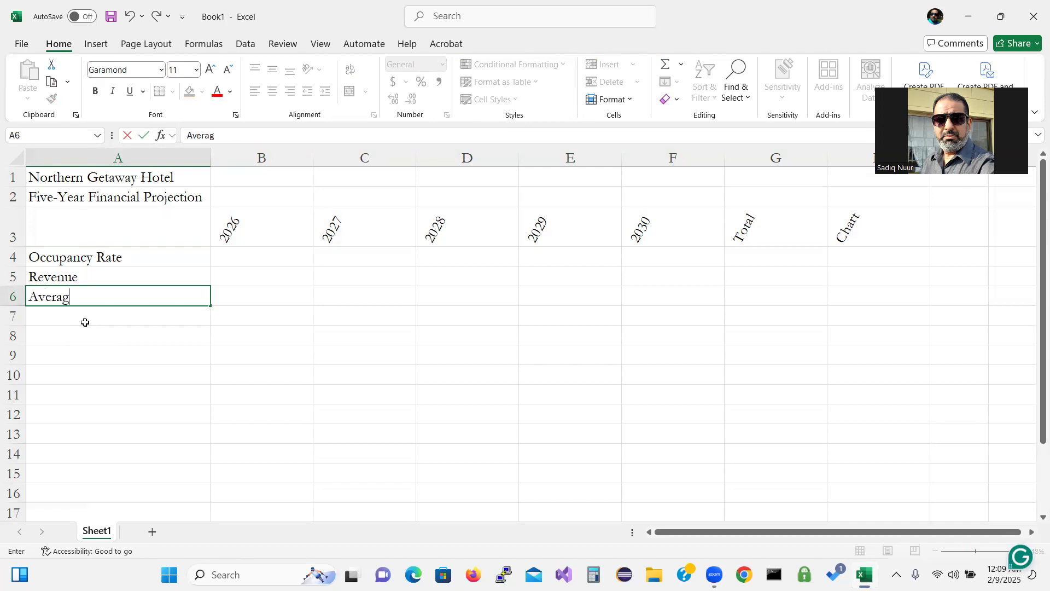
pyautogui.write('e Daily Rate')
pyautogui.press('Return')
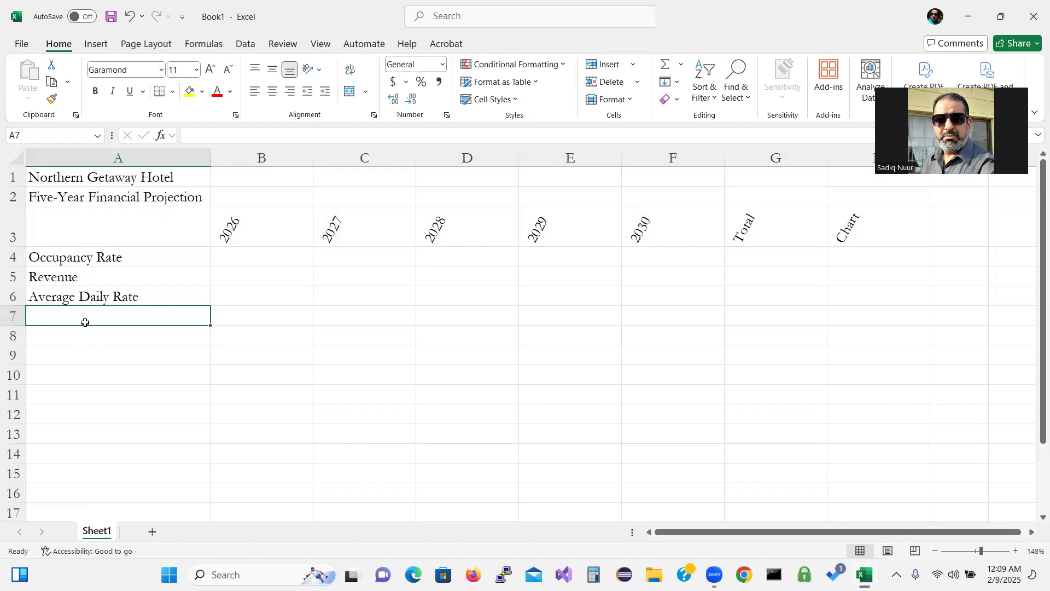
# Step: Enter the row labels Total Room Revenue in cell A7 and Other Revenue in cell A8
pyautogui.write('Total ')
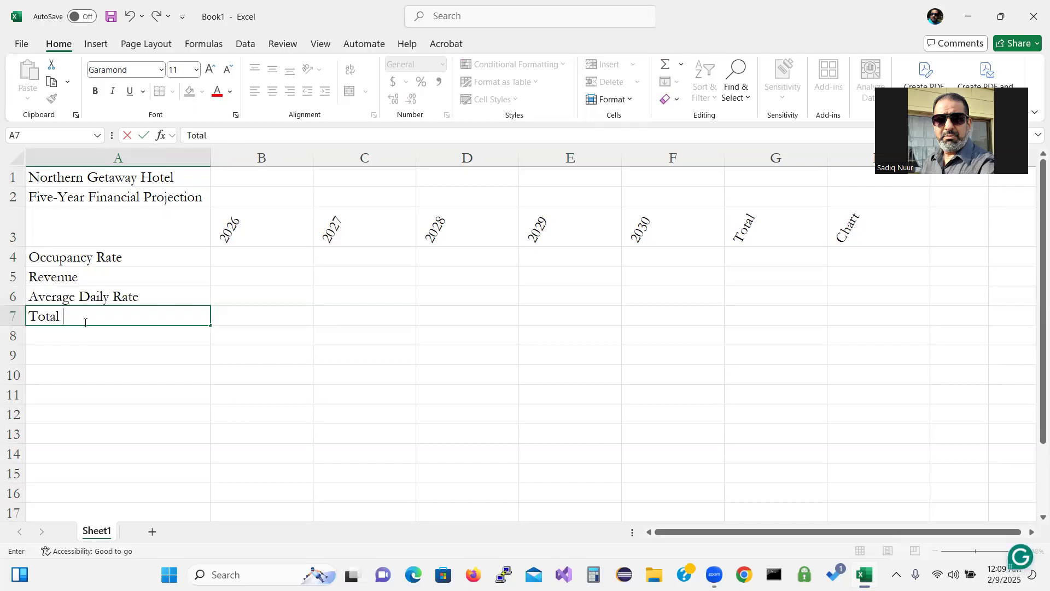
pyautogui.write('Room')
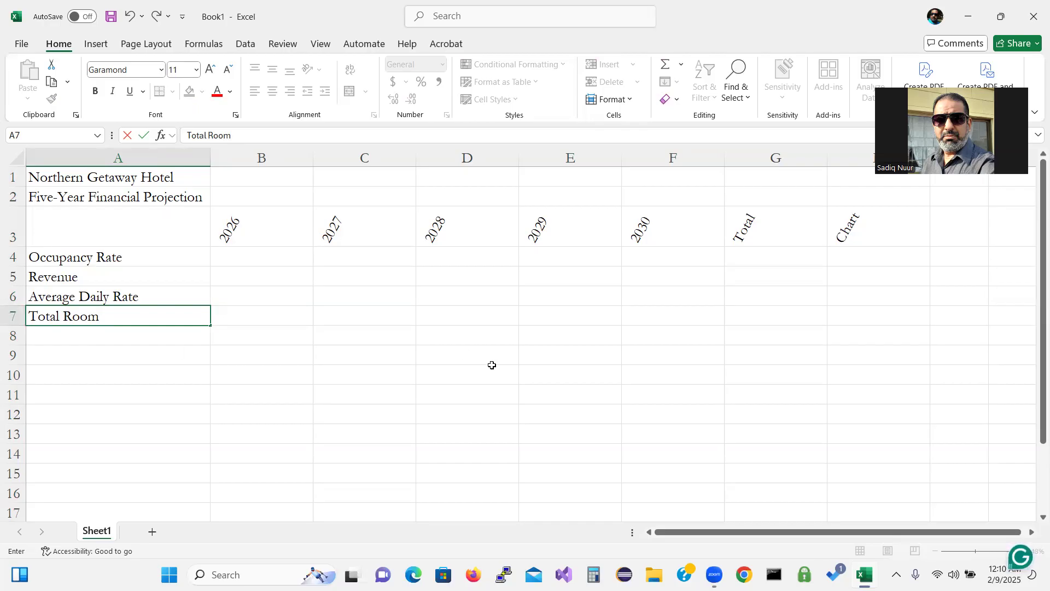
pyautogui.write(' Revenue')
pyautogui.press('Return')
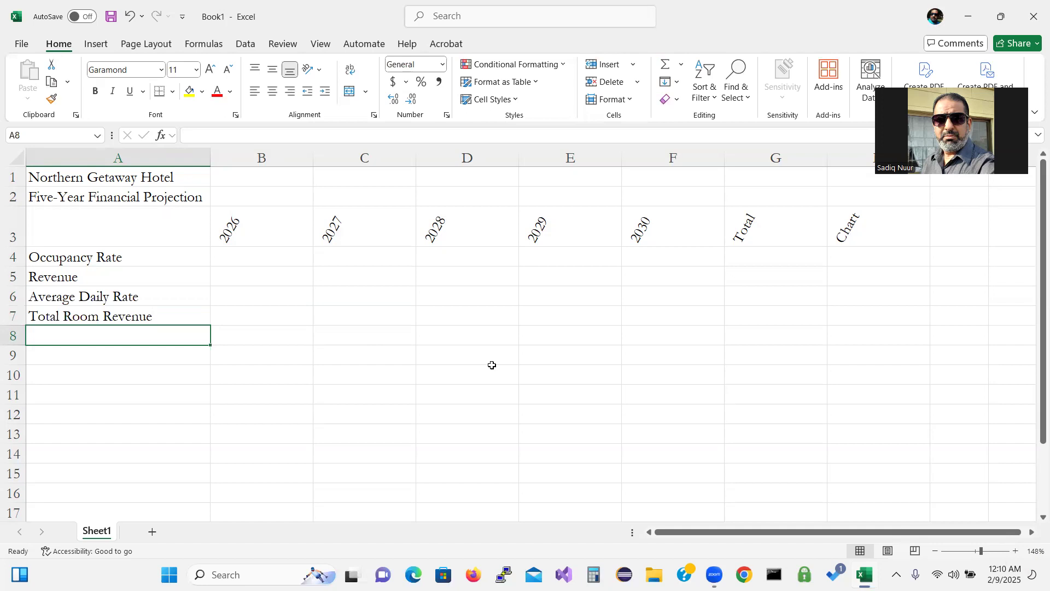
pyautogui.write('Othe')
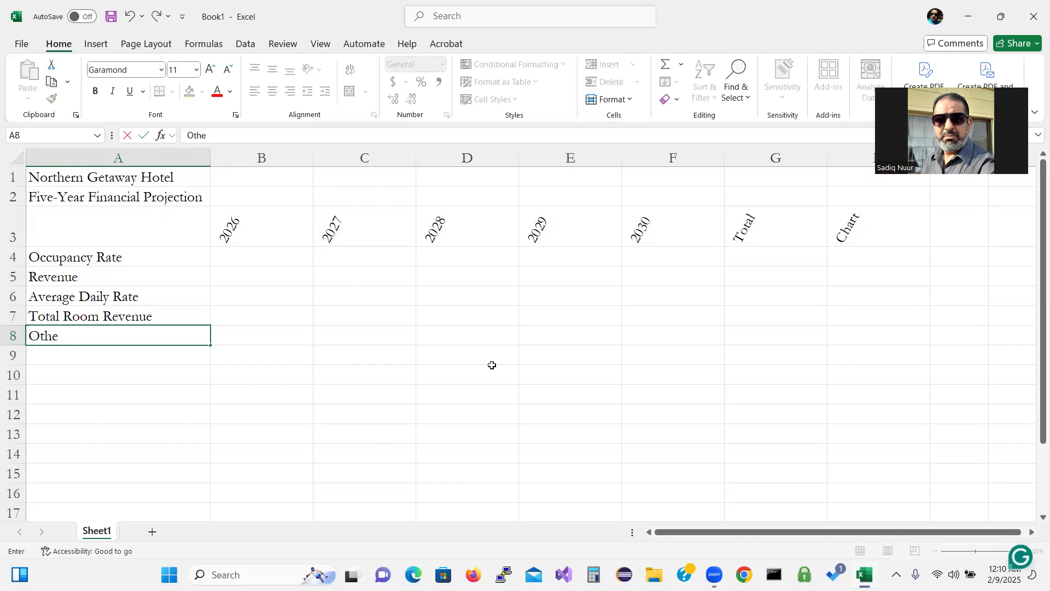
pyautogui.write('r Revenue')
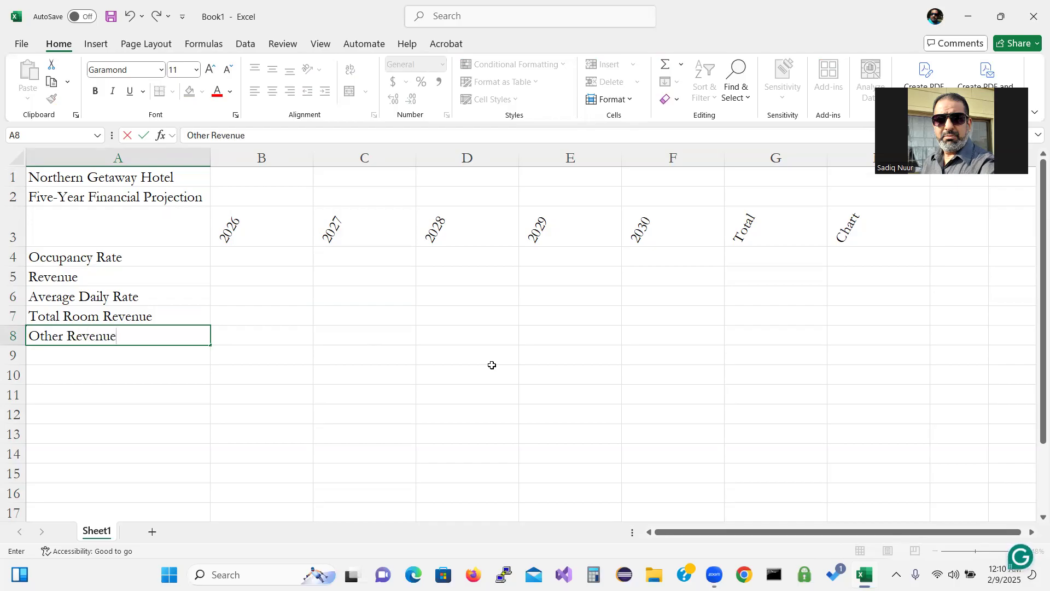
pyautogui.press('Return')
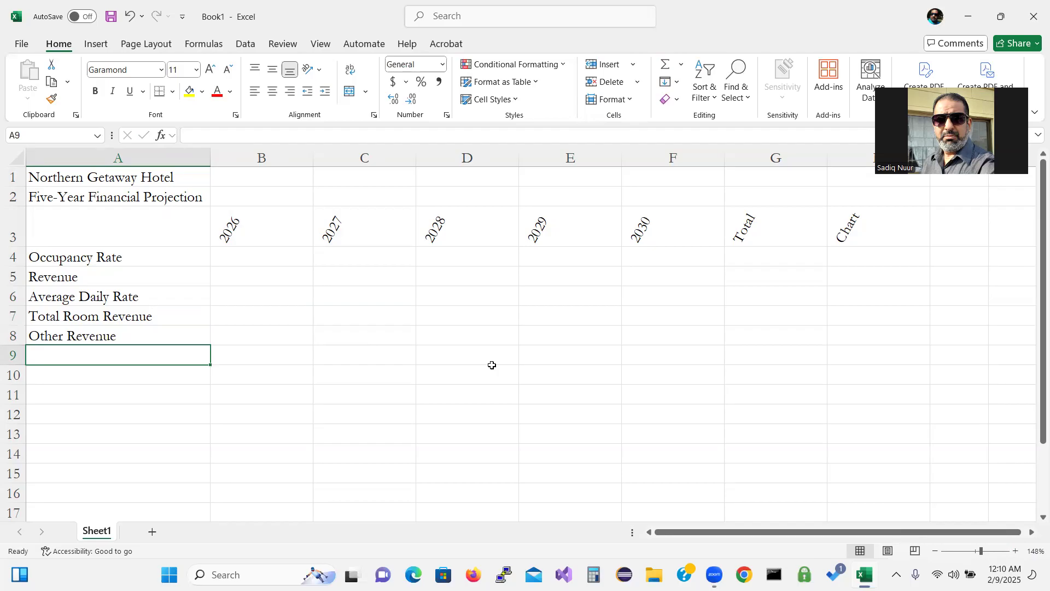
# Step: Enter the row labels Restaurant in cell A9 and Spa in cell A10
pyautogui.write('R')
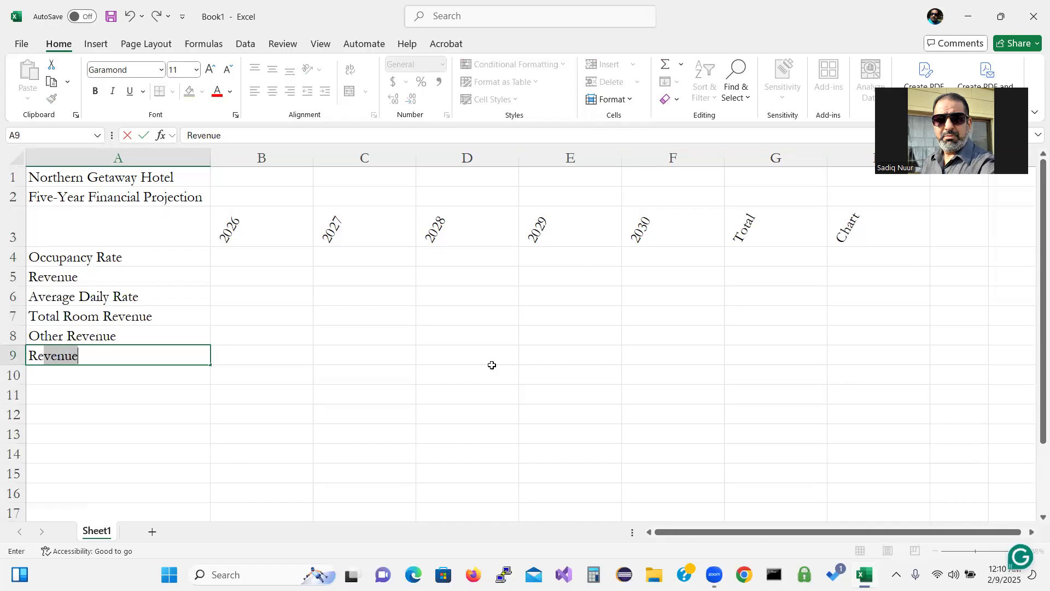
pyautogui.write('est')
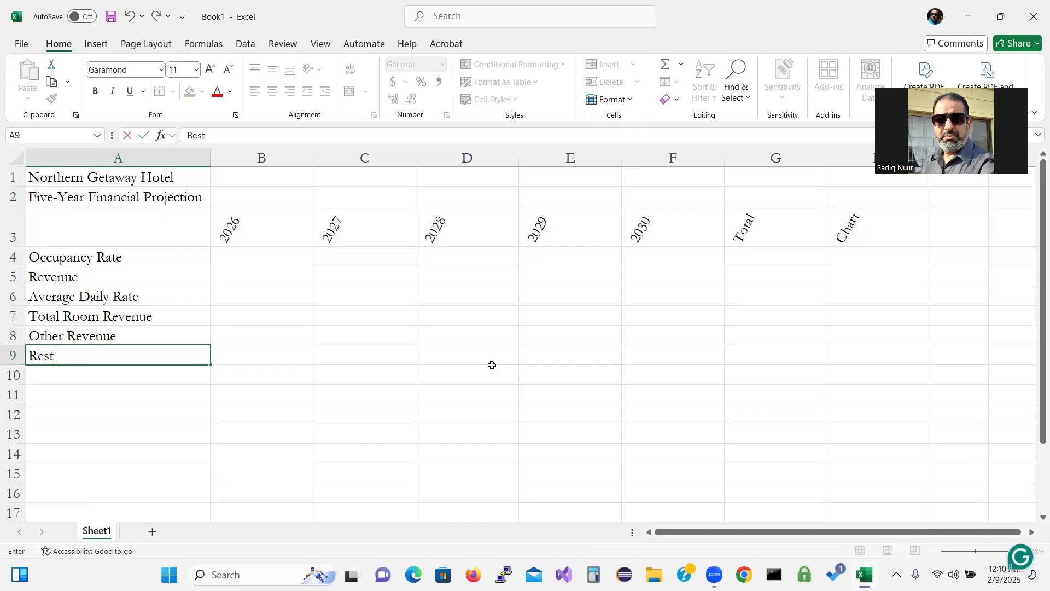
pyautogui.write('aurant')
pyautogui.press('Return')
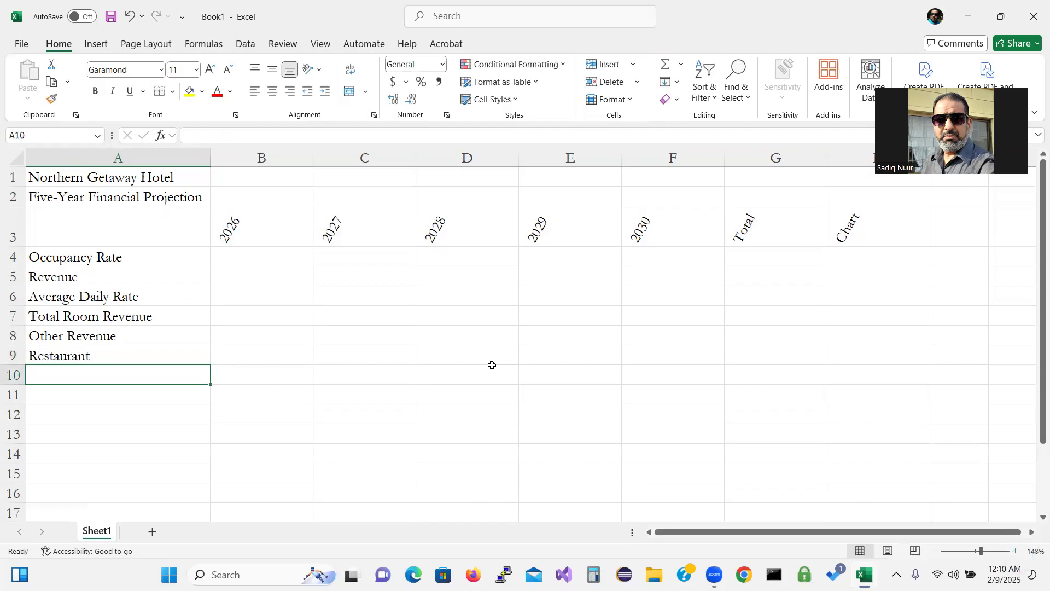
pyautogui.write('Spa')
pyautogui.press('Return')
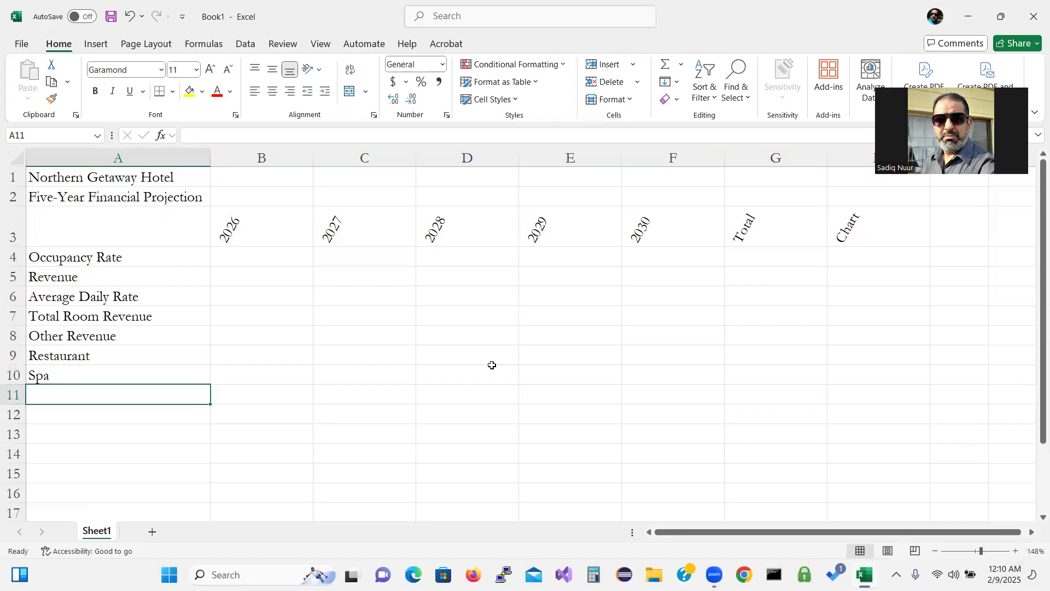
# Step: Enter the row labels Events in cell A11 and Corporate Bonus in cell A12
pyautogui.write('Events')
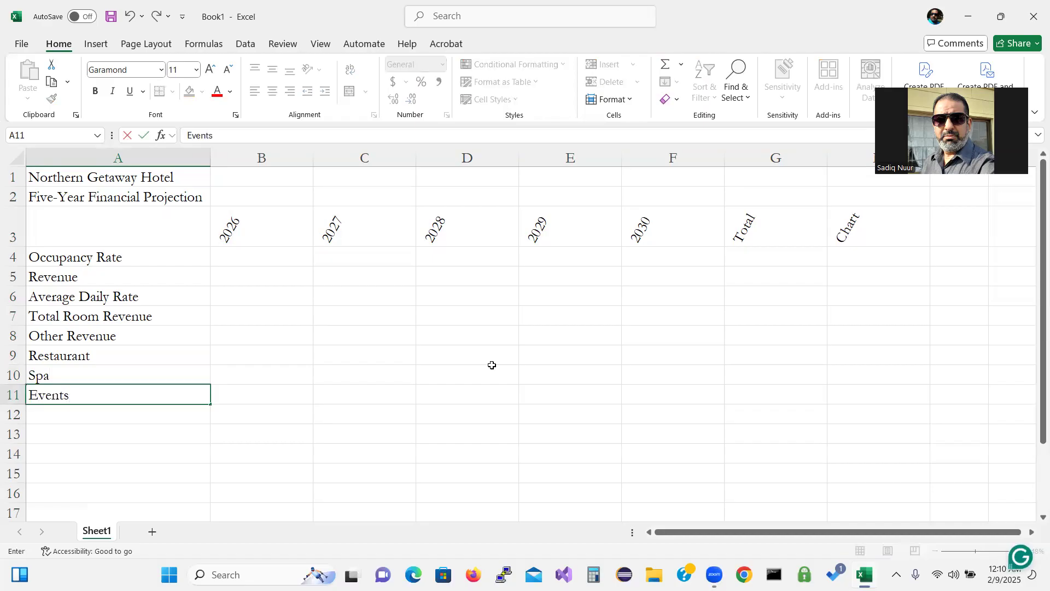
pyautogui.press('Return')
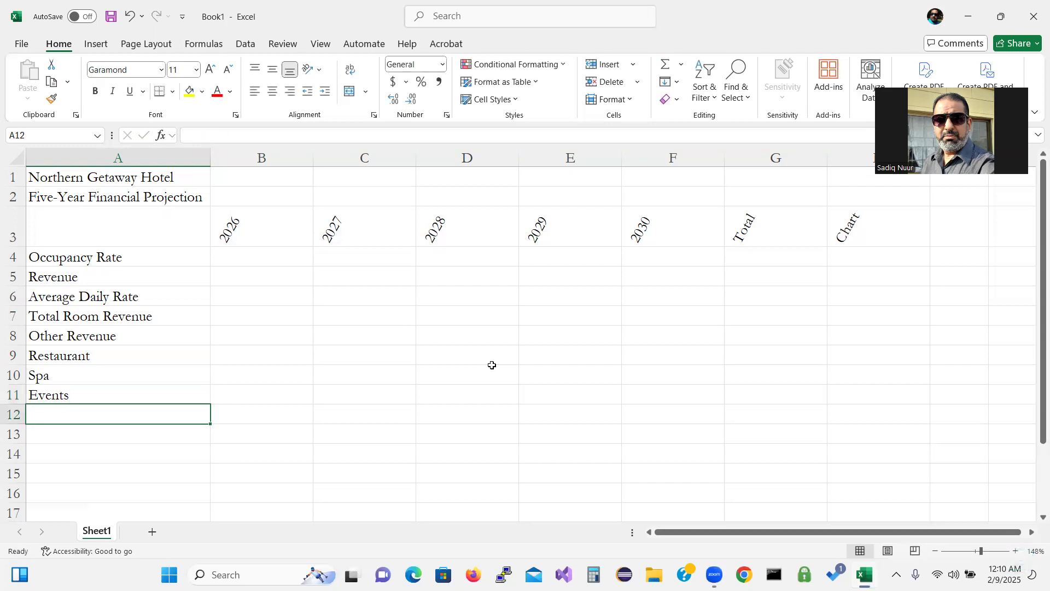
pyautogui.write('Corpo')
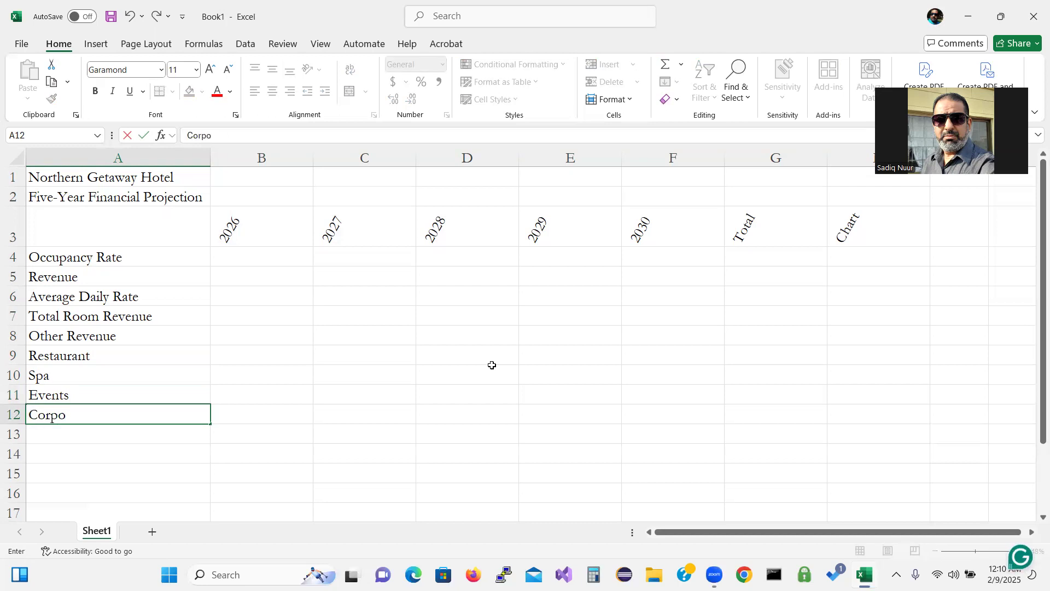
pyautogui.write('rate Bonus')
pyautogui.press('Return')
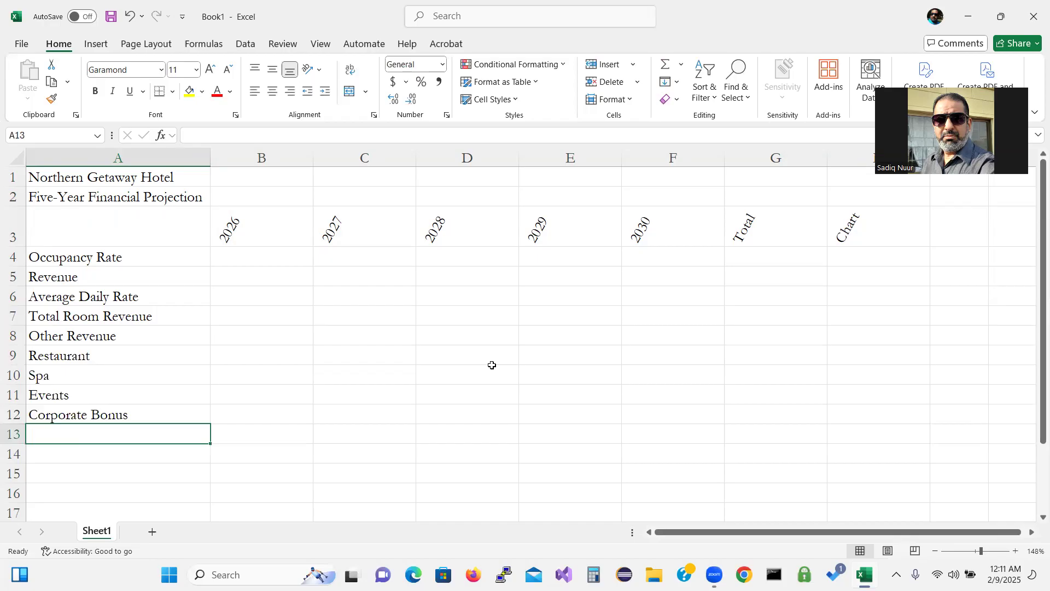
# Step: Enter the row labels Total Revenue in cell A13 and Cost of Goods Sold in cell A14
pyautogui.write('Total ')
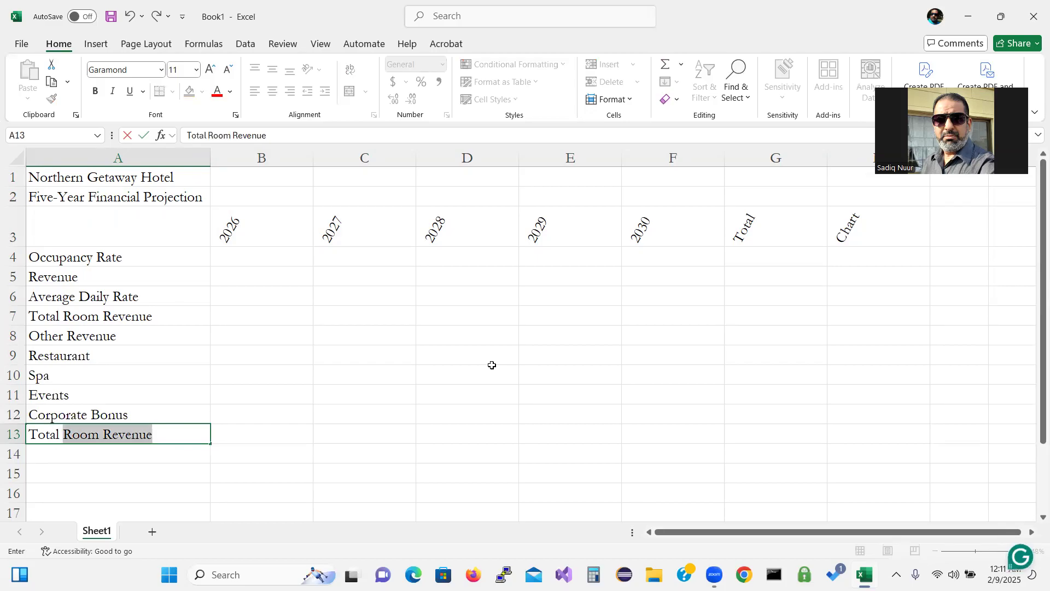
pyautogui.write('Revenue')
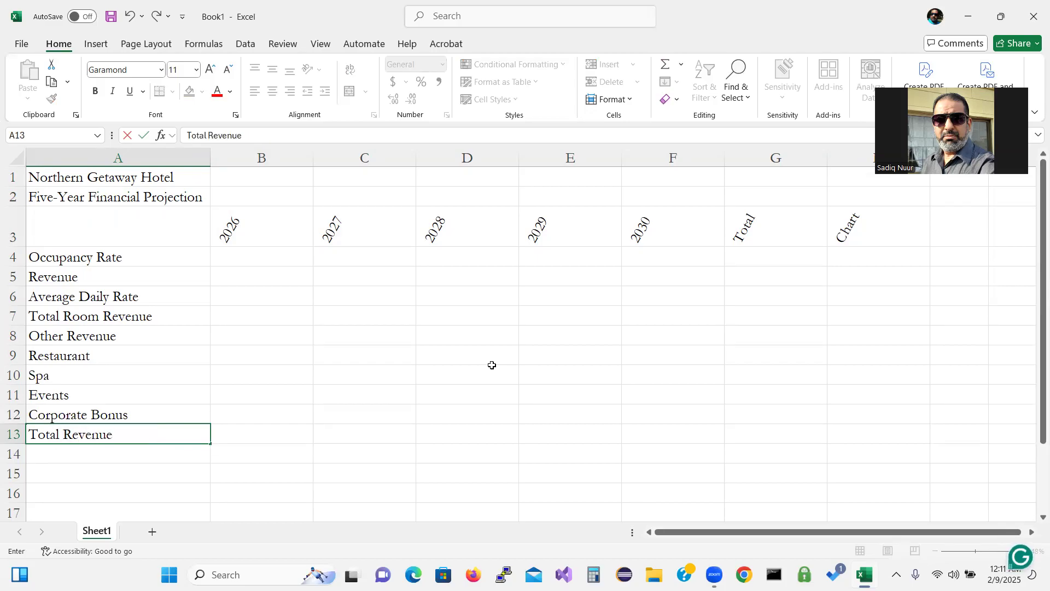
pyautogui.press('Return')
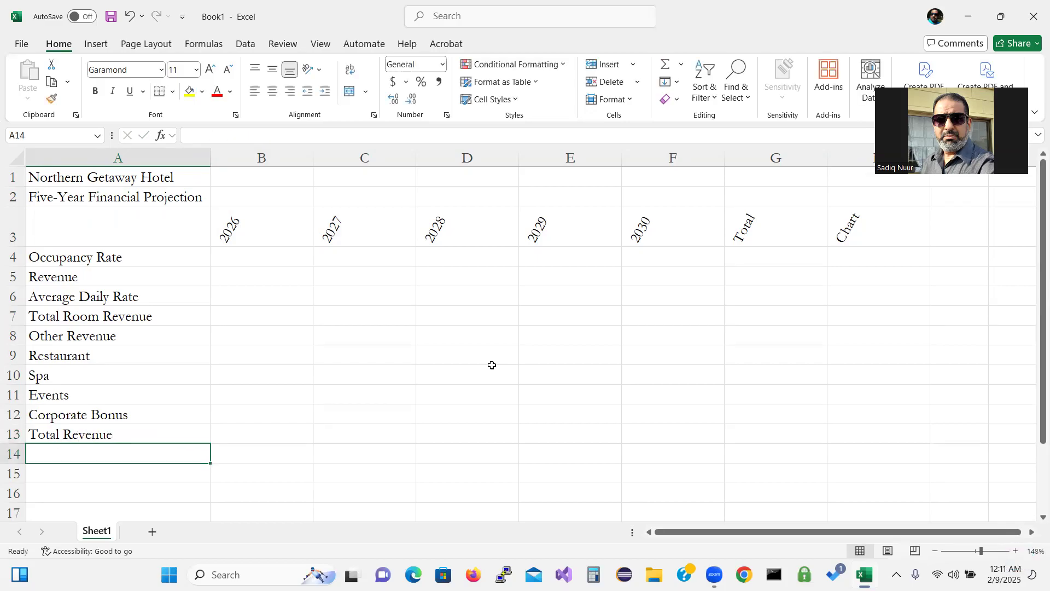
pyautogui.write('Cost ')
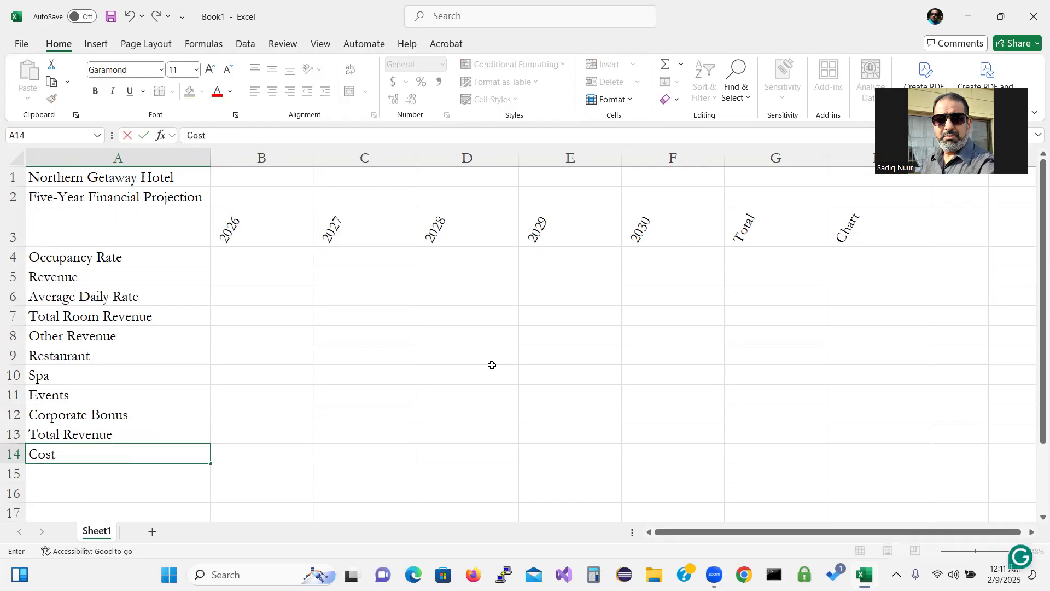
pyautogui.write('of Goods Sold')
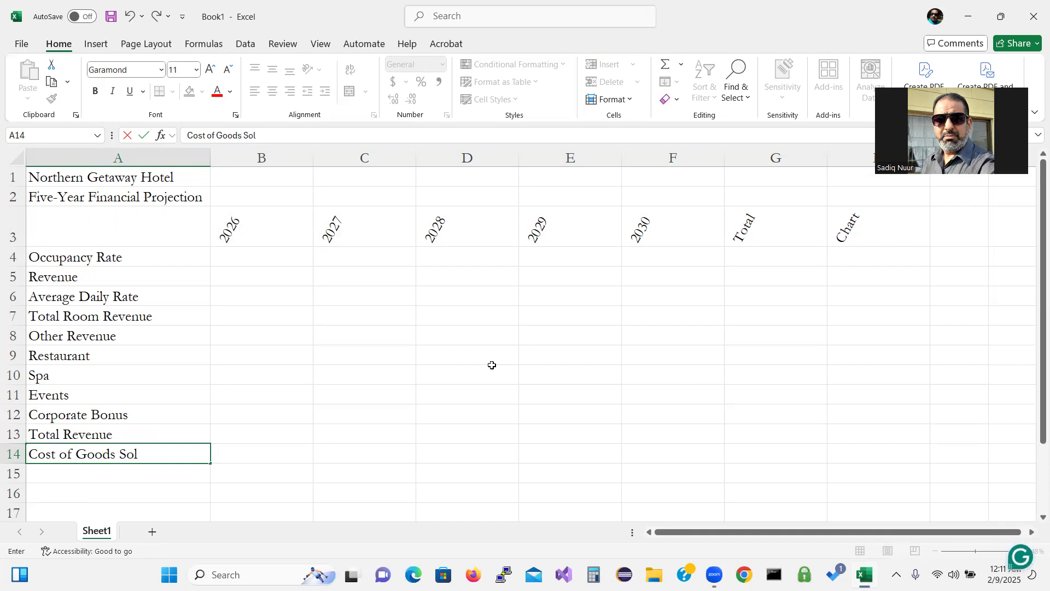
pyautogui.press('Return')
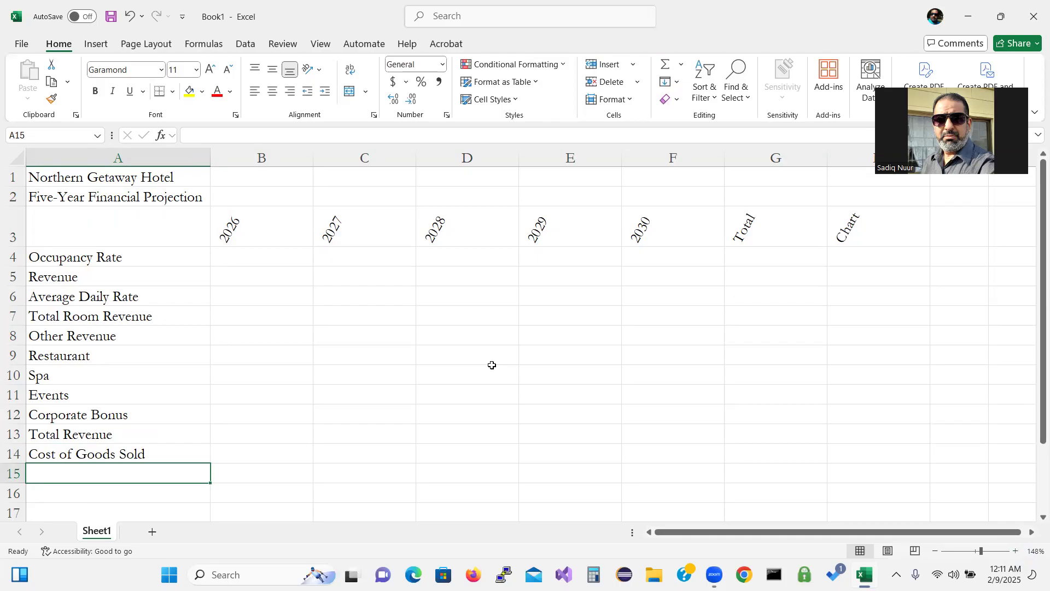
# Step: Enter the row labels Cost of Food & Beverage in cell A15 and Labor in cell A16
pyautogui.write('Cost')
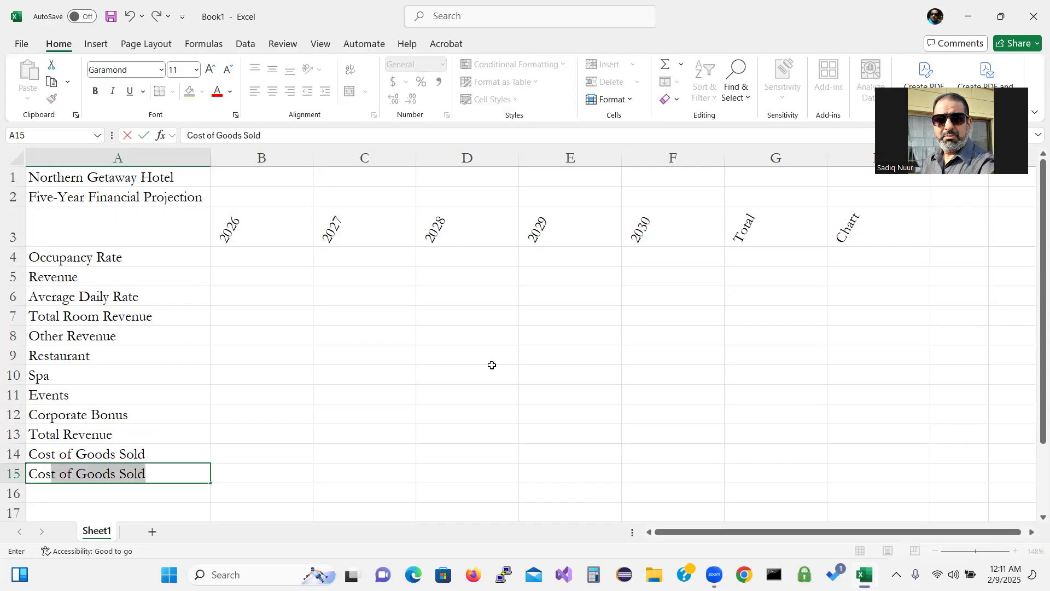
pyautogui.write(' of ')
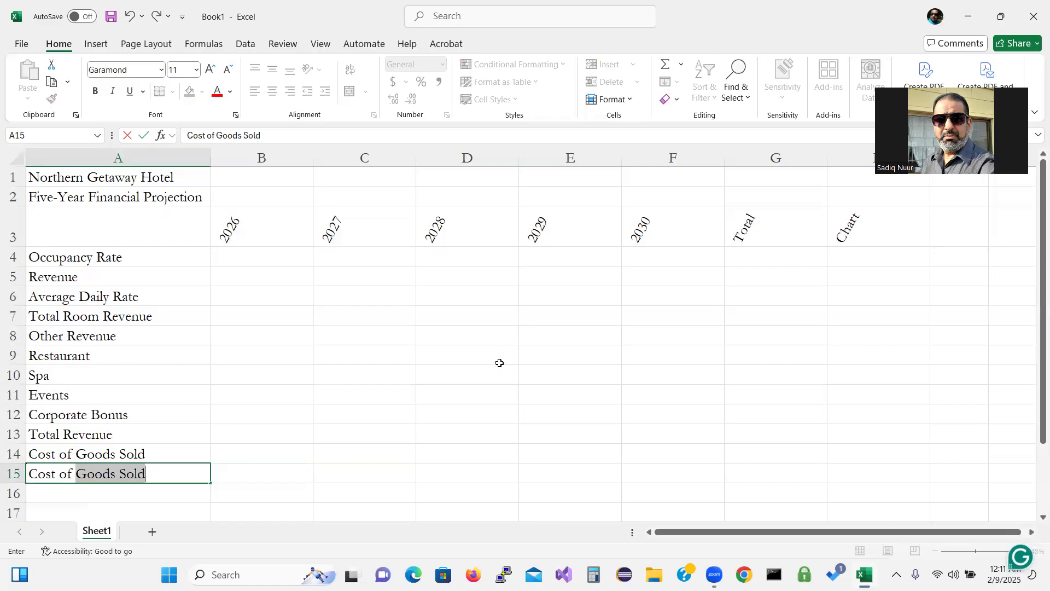
pyautogui.write('Food ')
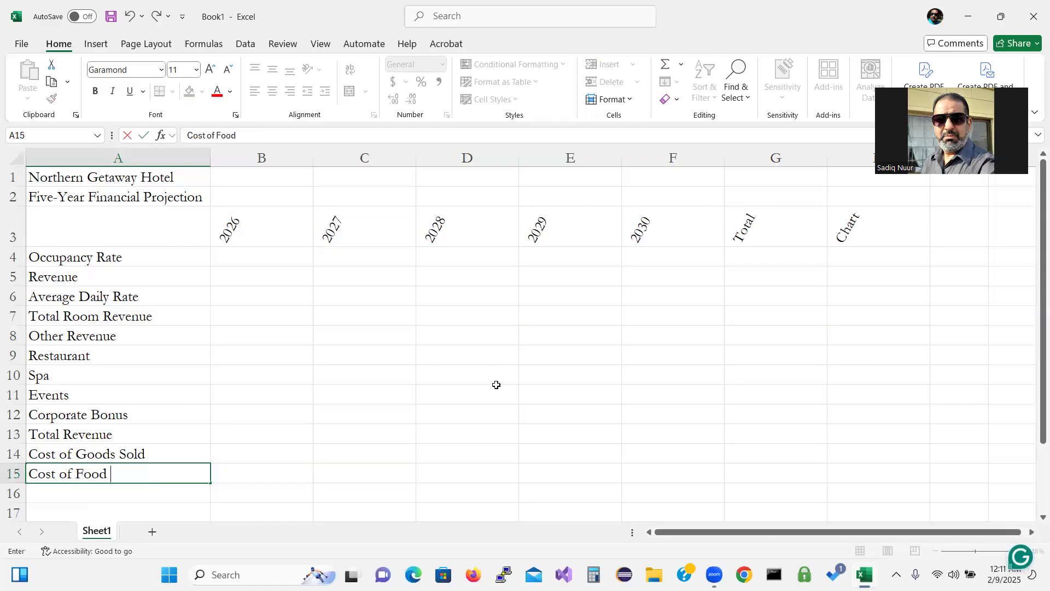
pyautogui.write('& Beverage')
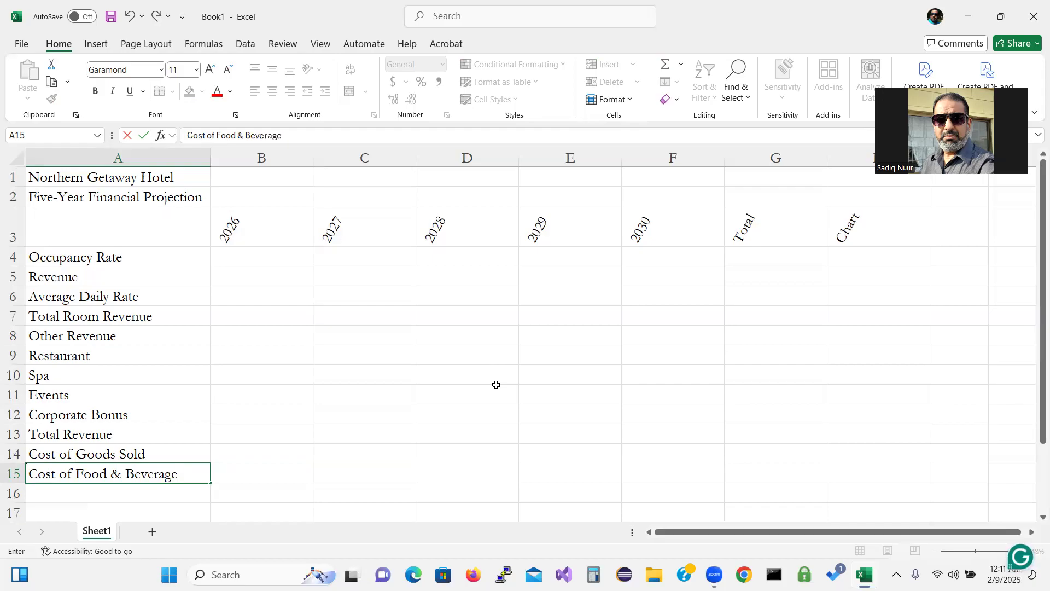
pyautogui.press('Return')
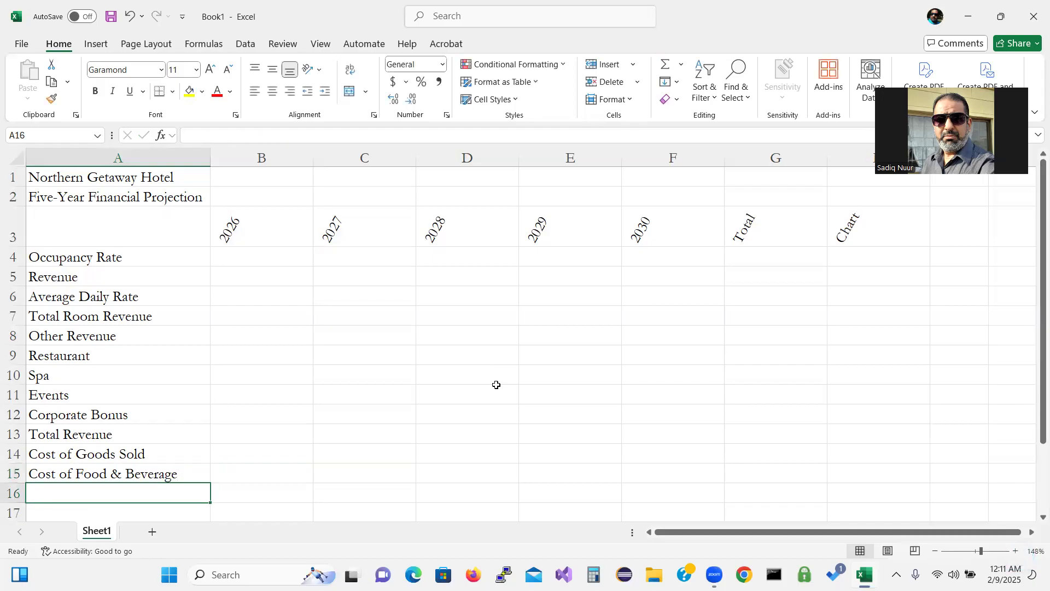
pyautogui.write('Labor')
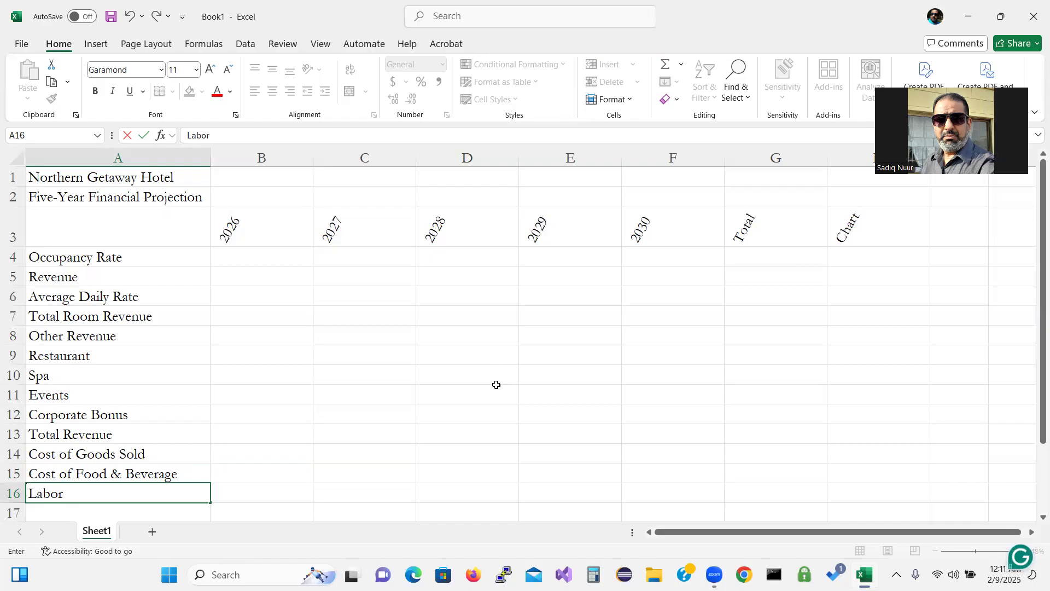
pyautogui.press('Return')
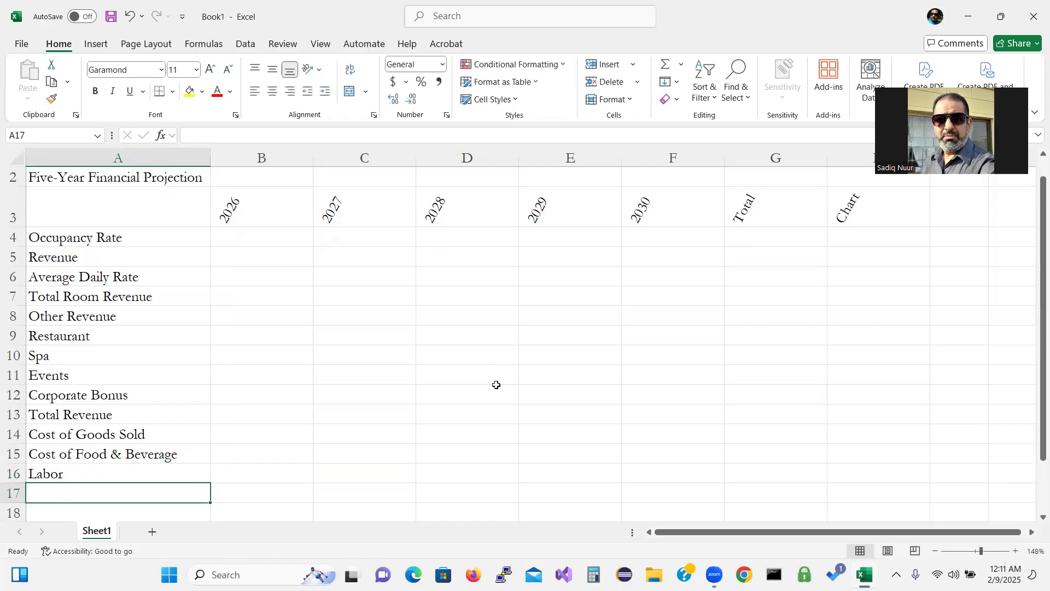
# Step: Enter the row label Total Cost of Goods Sold in cell A17
pyautogui.write('Tota')
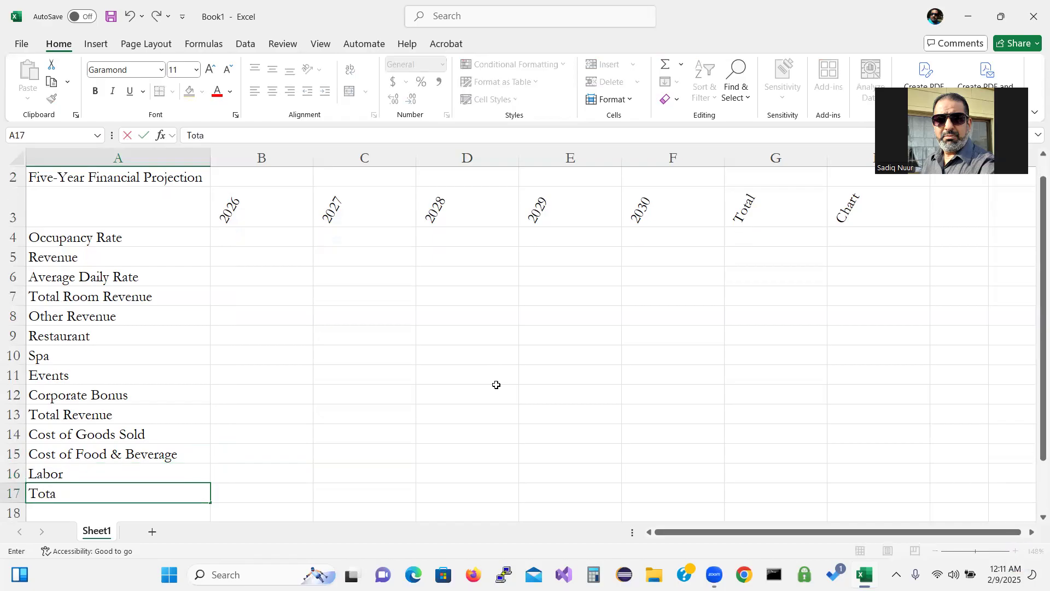
pyautogui.write('l Cost of Goods')
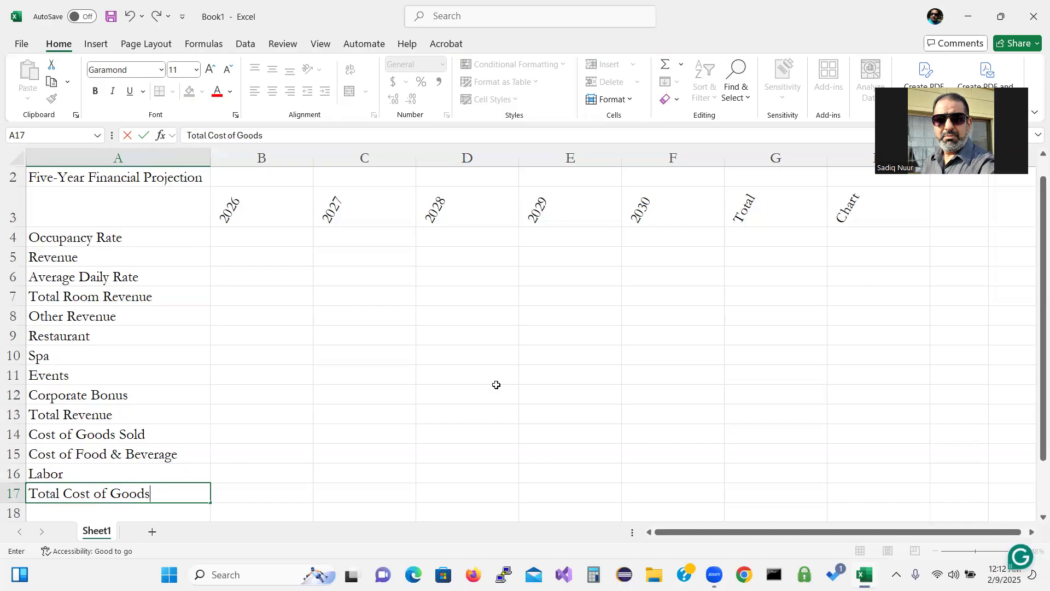
pyautogui.write(' Sol')
pyautogui.write('d')
pyautogui.press('Return')
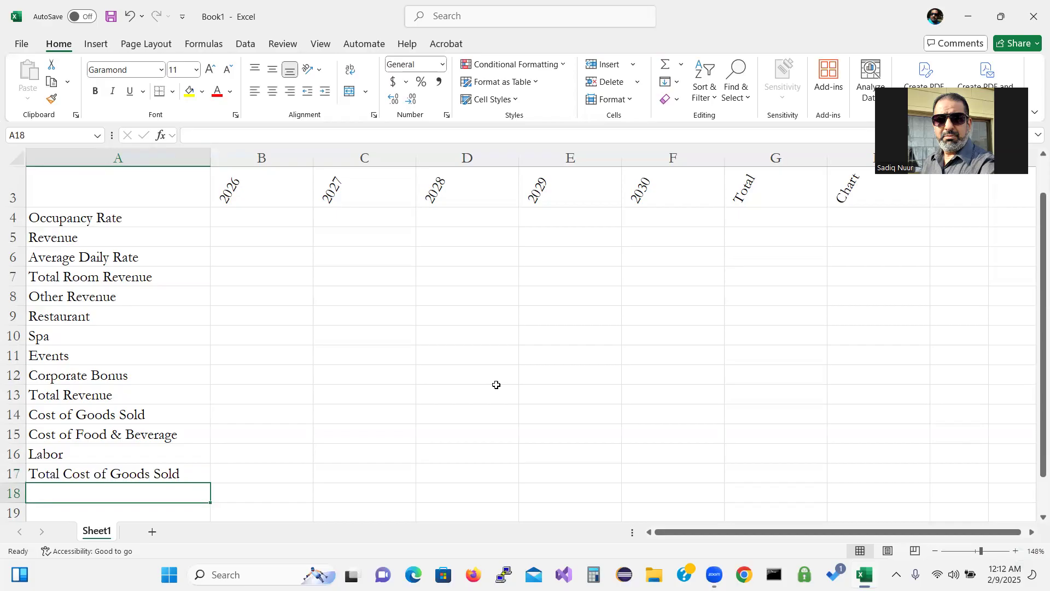
# Step: Leave row 18 blank and enter the labels Gross Margin in cell A19 and Percent in cell A20
pyautogui.press('Return')
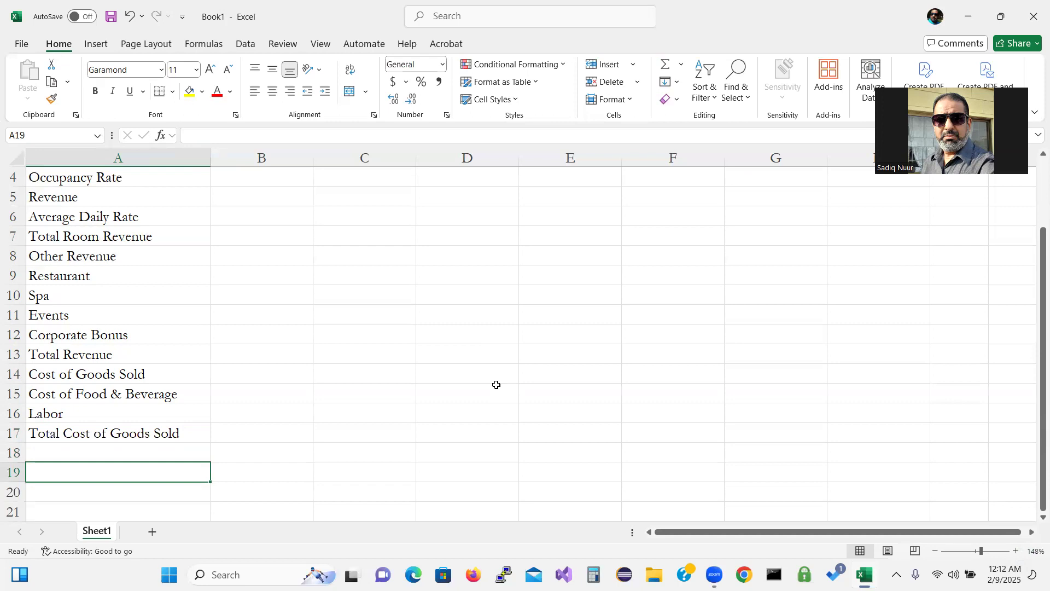
pyautogui.write('Gross Margin')
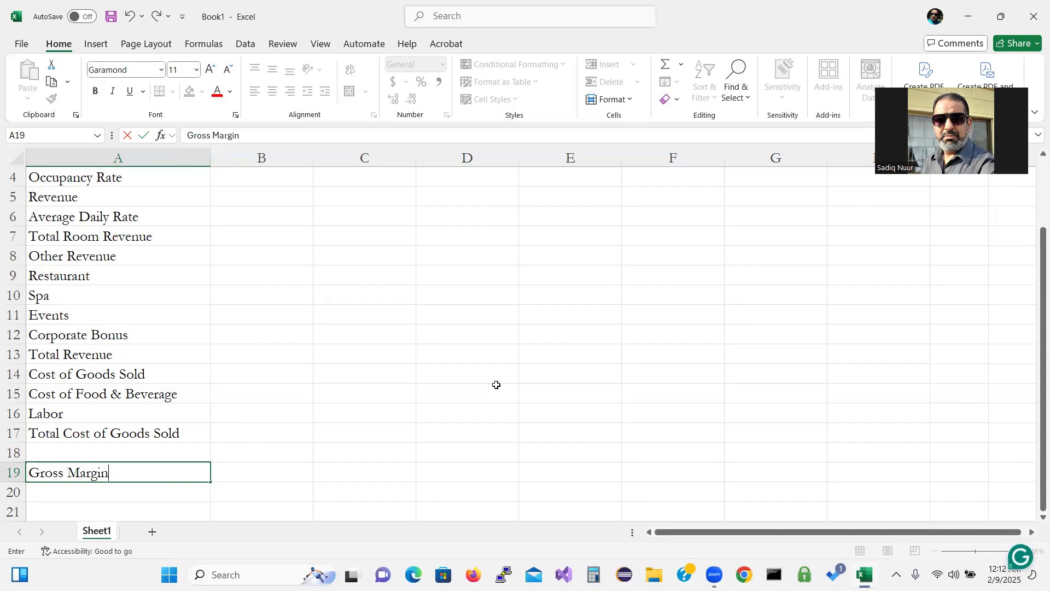
pyautogui.press('Return')
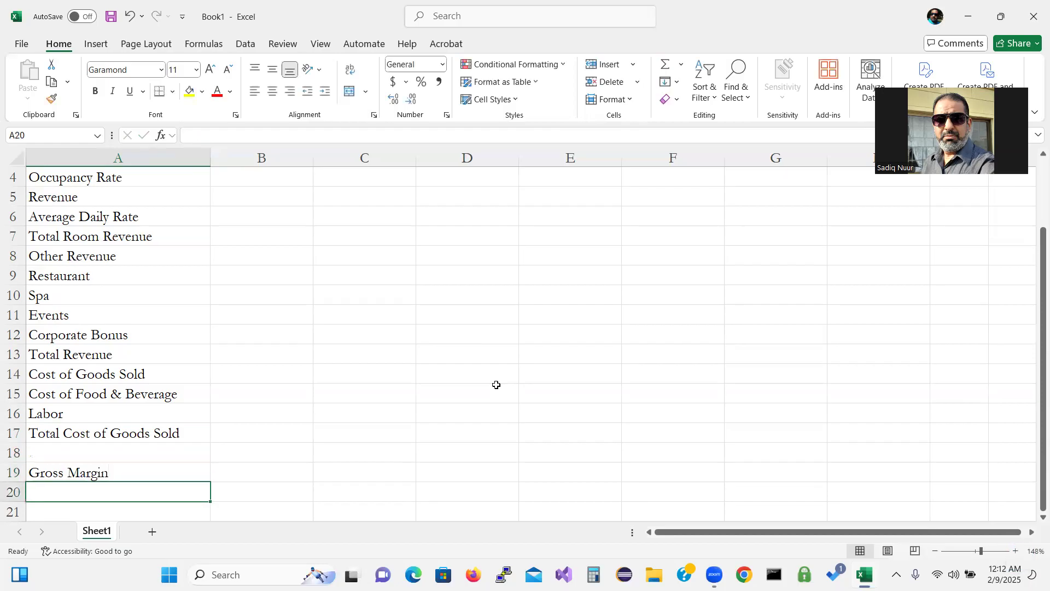
pyautogui.write('P')
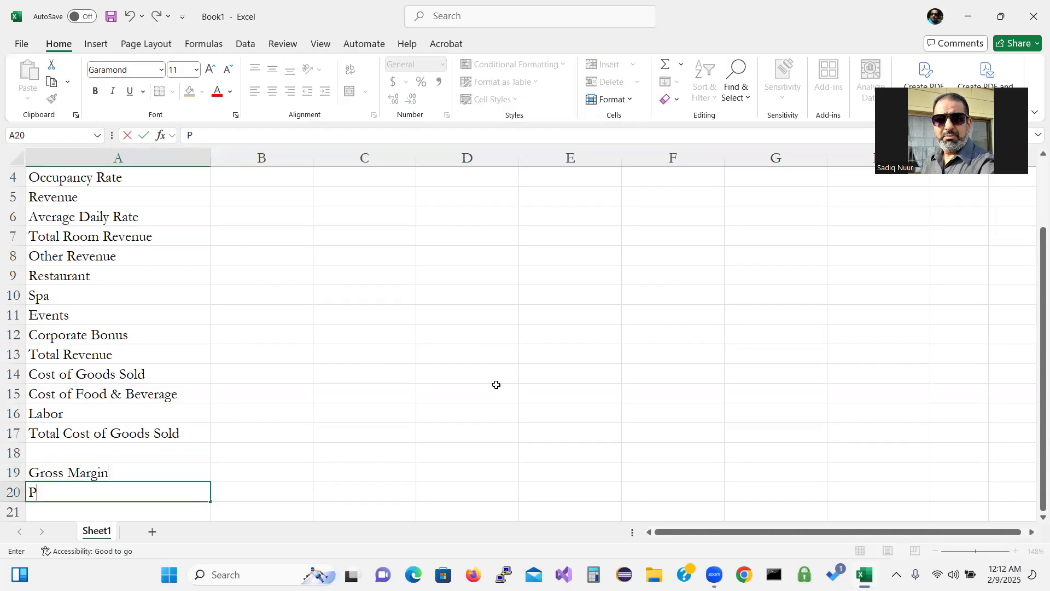
pyautogui.write('ercent')
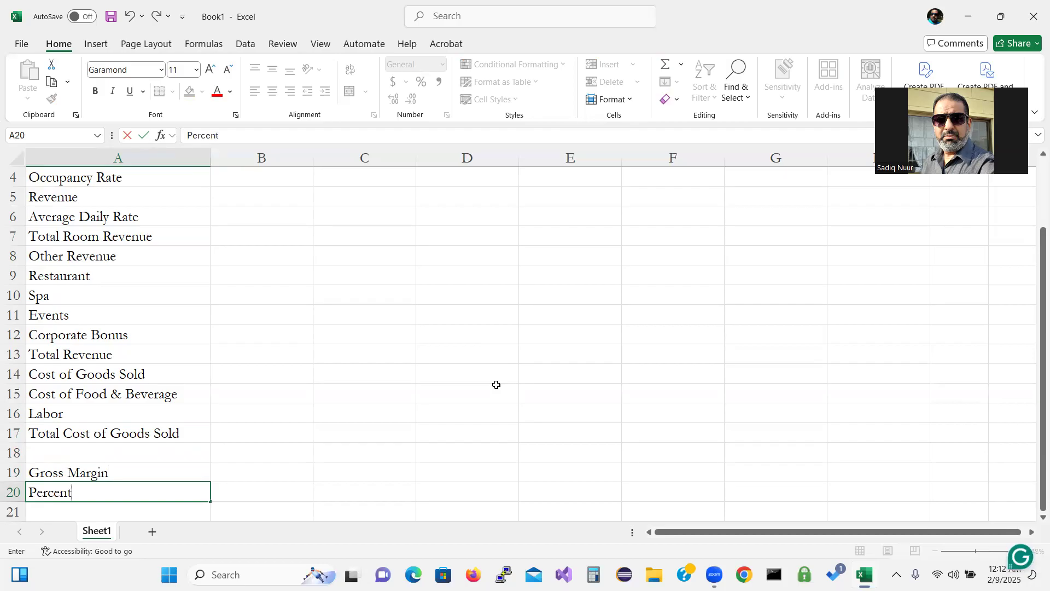
pyautogui.press('Return')
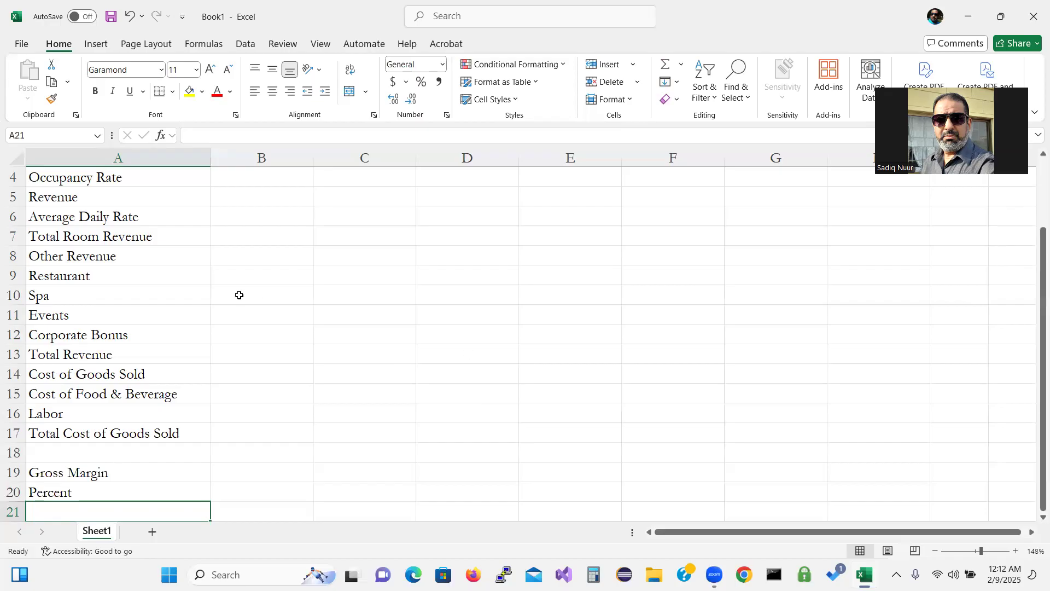
# Step: Indent the Average Daily Rate label in A6 and the Restaurant through Corporate Bonus labels in A9:A12 by one level
pyautogui.click(167, 219)
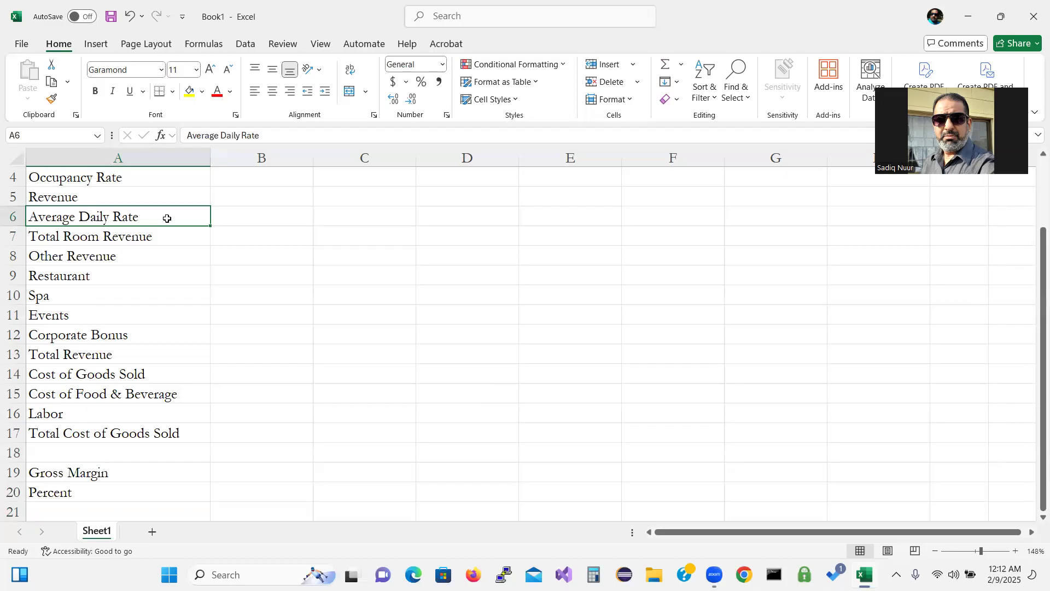
pyautogui.click(327, 95)
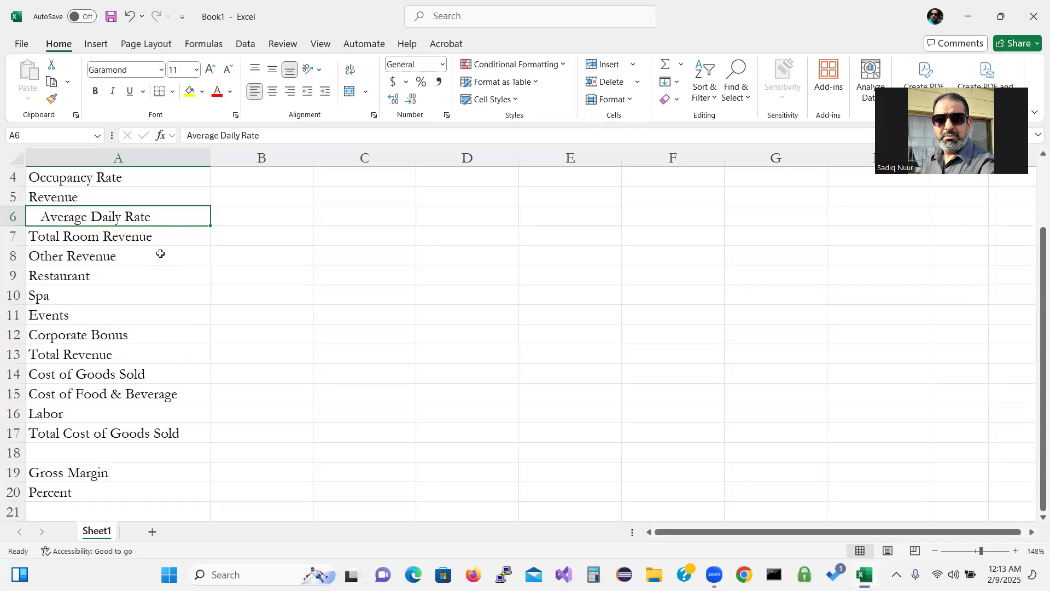
pyautogui.click(116, 274)
pyautogui.moveTo(116, 275); pyautogui.dragTo(113, 335)
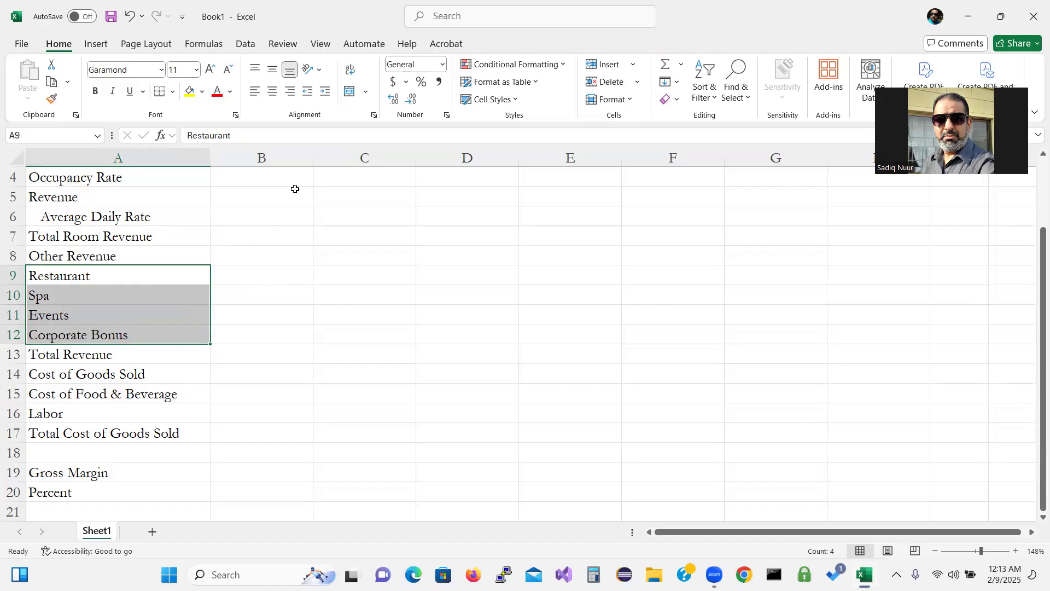
pyautogui.click(325, 93)
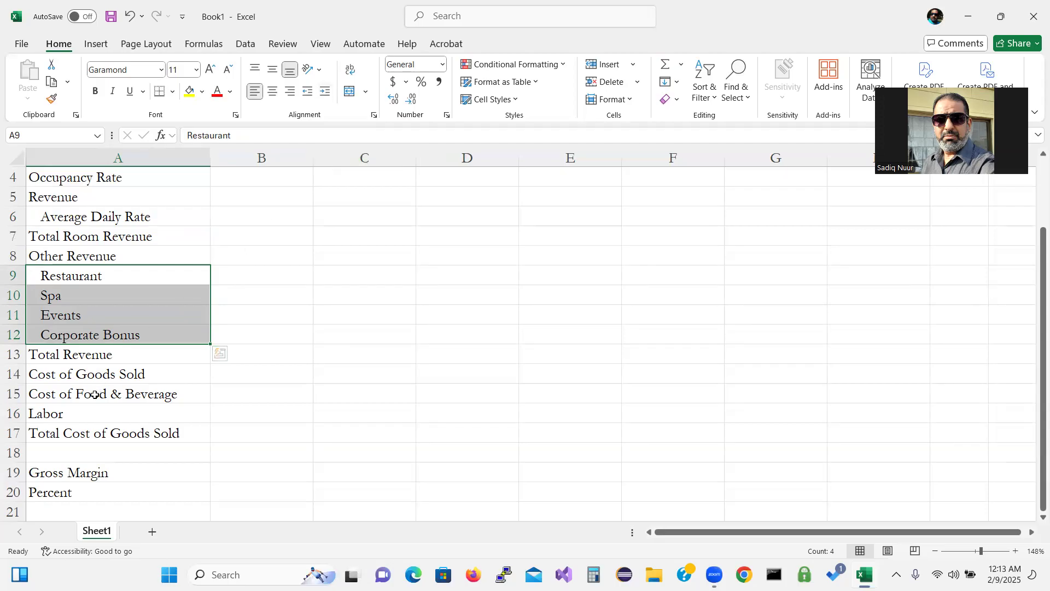
# Step: Indent the Cost of Food & Beverage and Labor labels in A15:A16 by one level
pyautogui.click(95, 395)
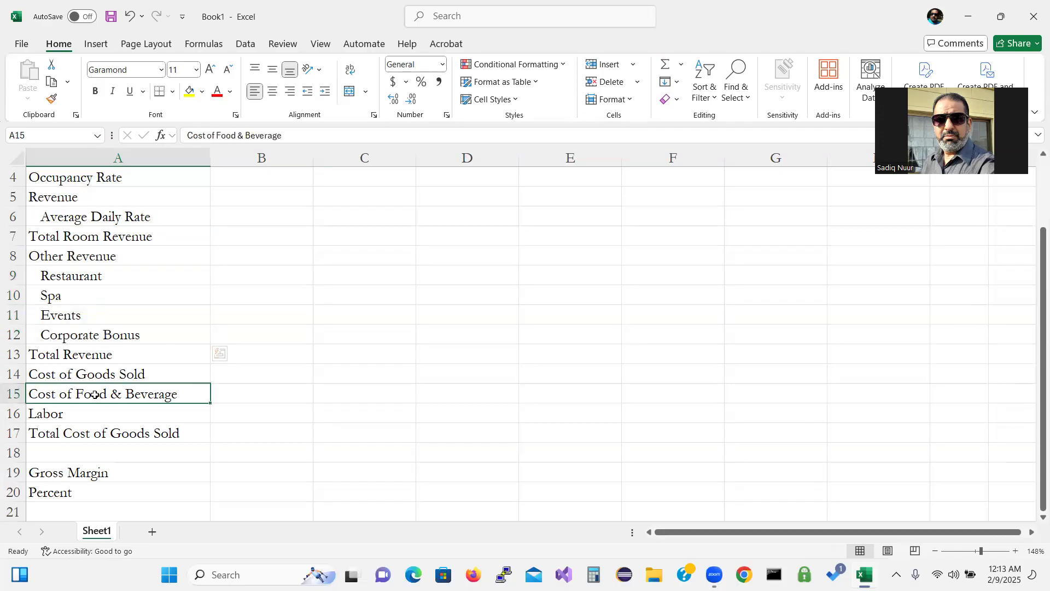
pyautogui.moveTo(95, 394); pyautogui.dragTo(93, 408)
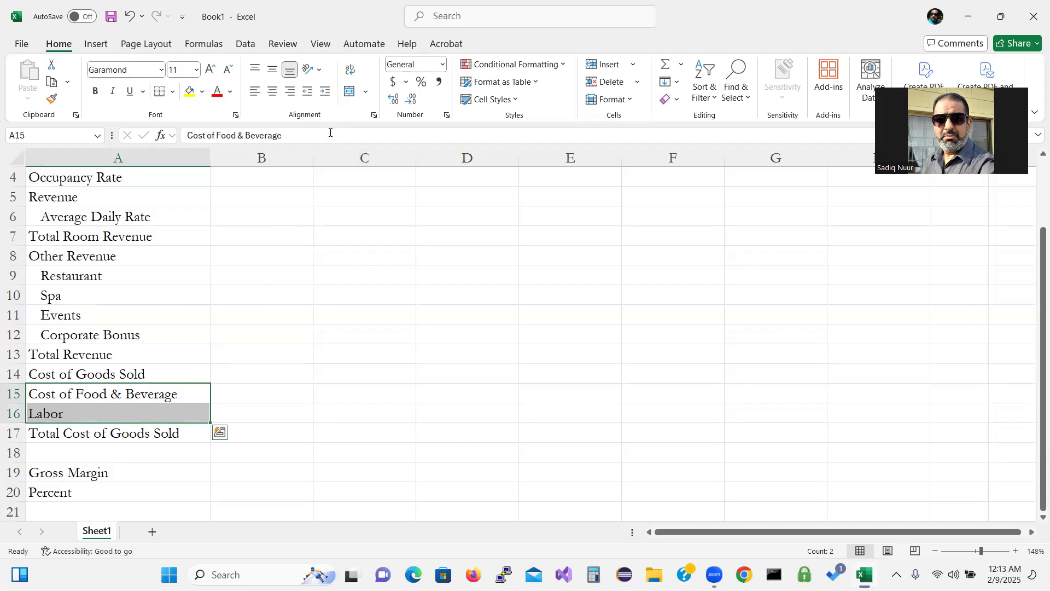
pyautogui.click(324, 94)
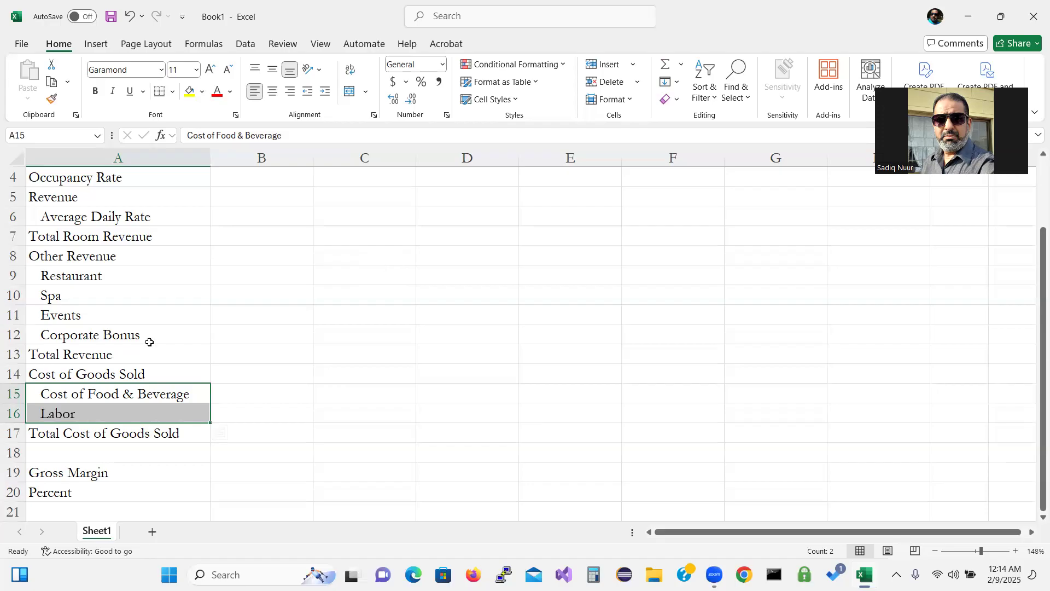
pyautogui.click(92, 278)
pyautogui.moveTo(92, 278); pyautogui.dragTo(91, 313)
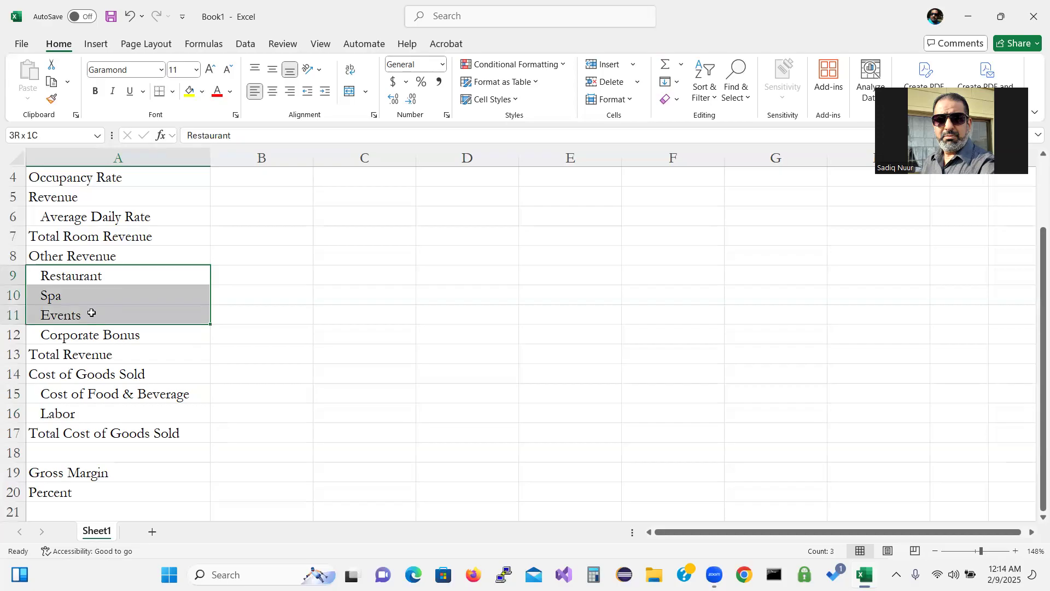
pyautogui.moveTo(91, 313); pyautogui.dragTo(91, 313)
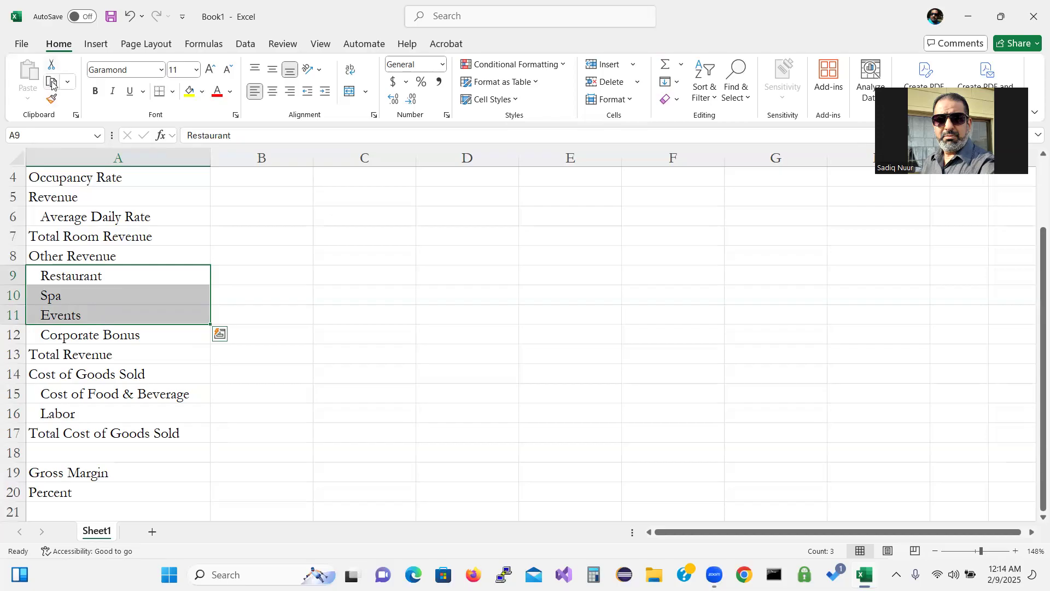
pyautogui.click(58, 45)
pyautogui.click(49, 82)
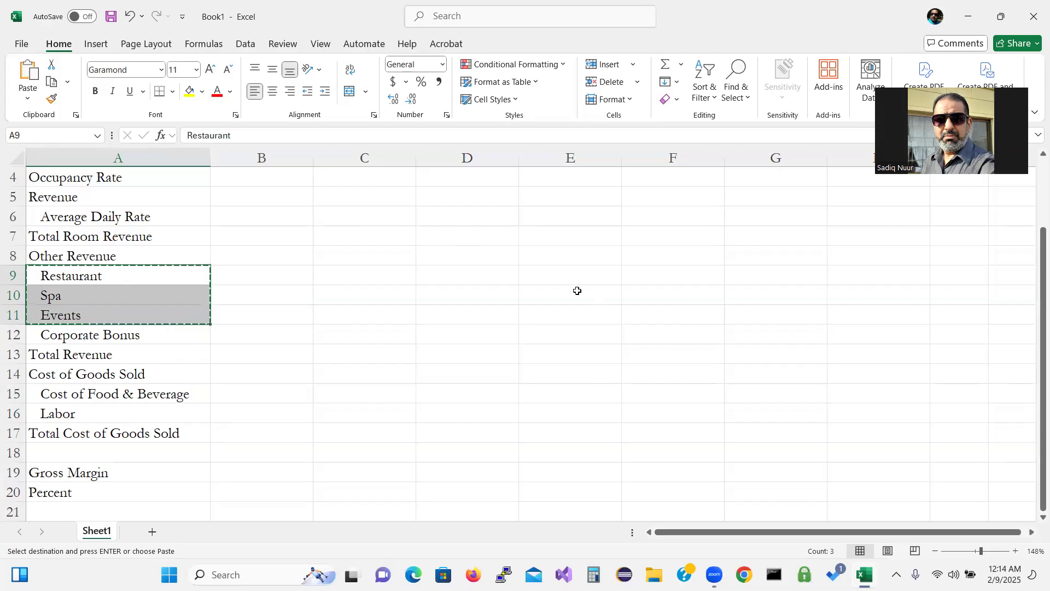
# Step: Enter the heading Hotel Assumptions in cell J3
pyautogui.moveTo(1033, 413); pyautogui.dragTo(1033, 290)
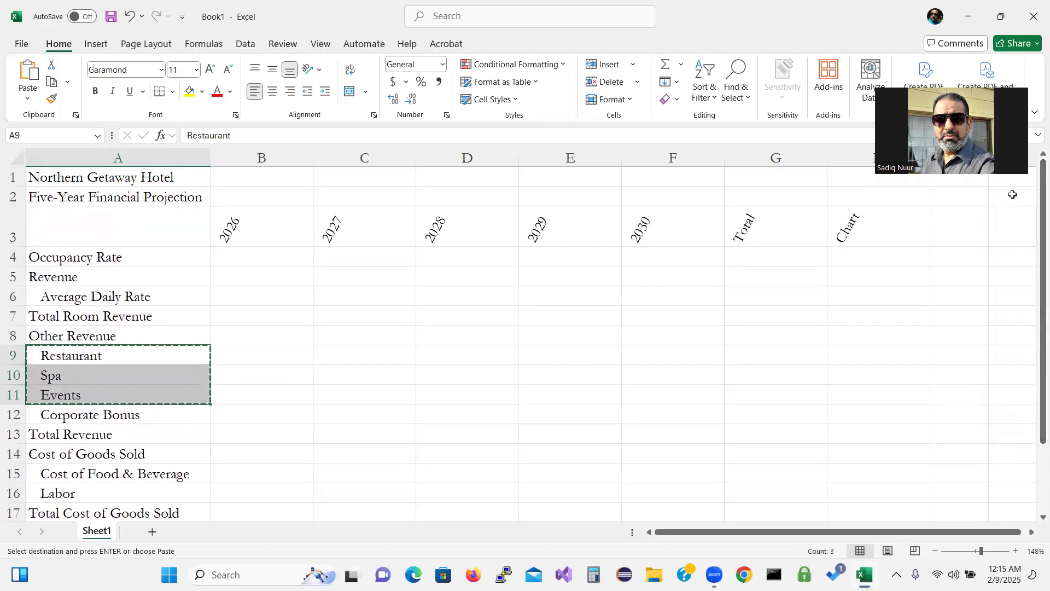
pyautogui.click(1004, 230)
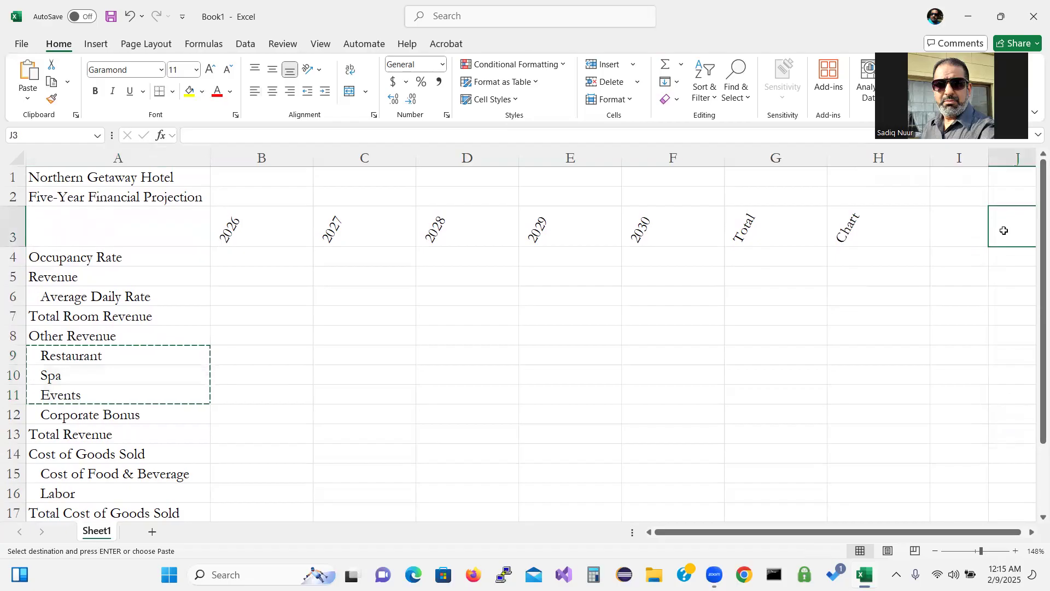
pyautogui.write('Hotel ')
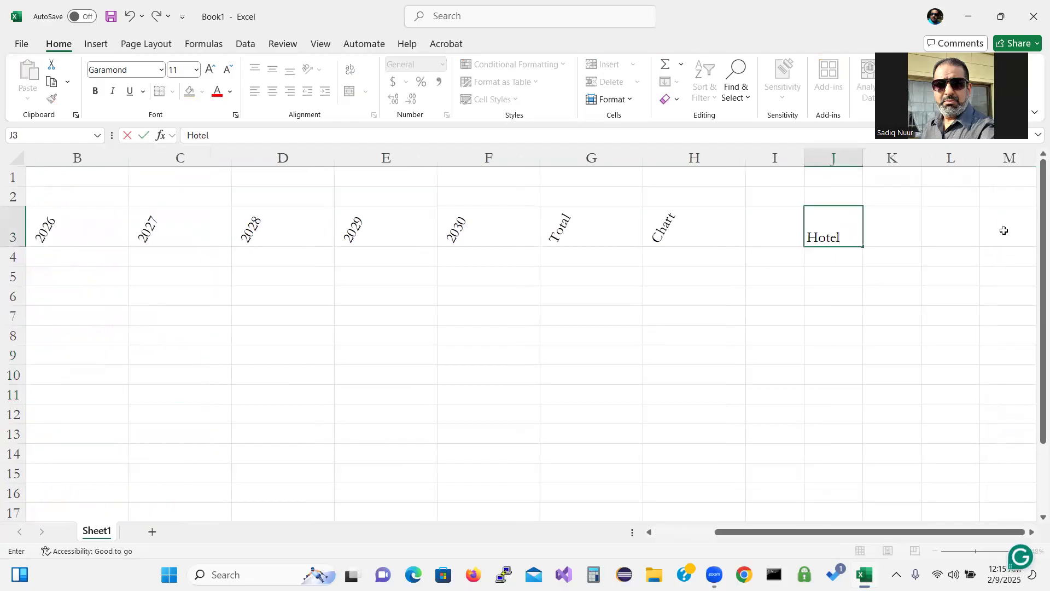
pyautogui.write('Assumptio')
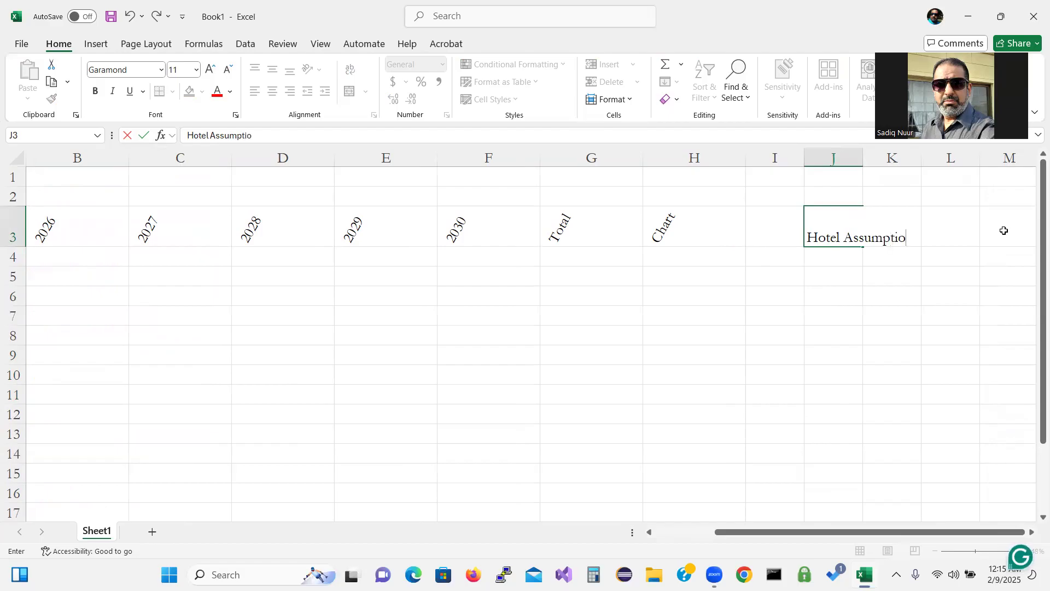
pyautogui.write('ns')
pyautogui.press('Return')
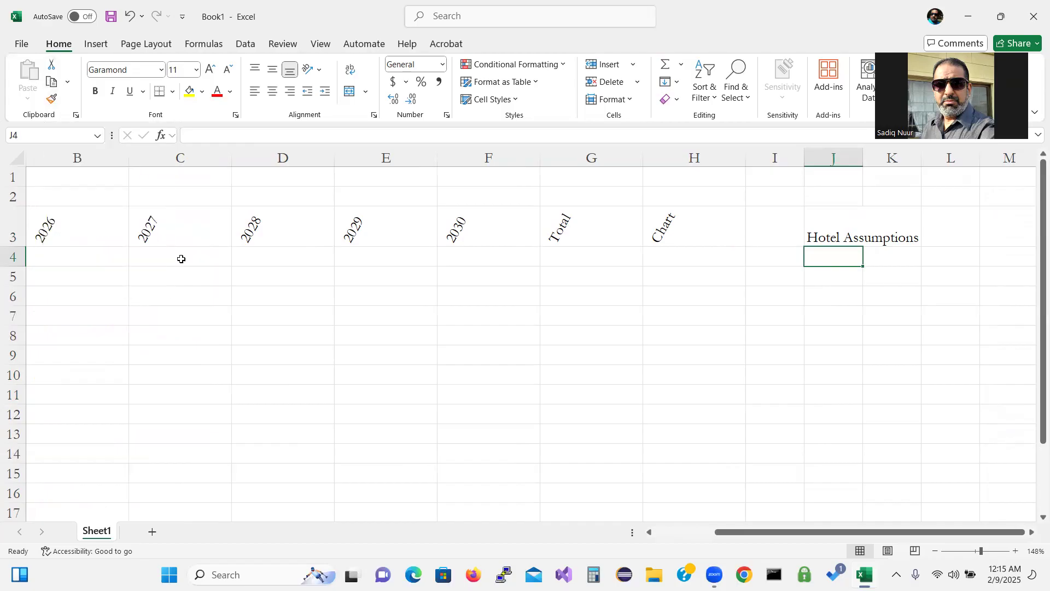
# Step: Copy the Restaurant, Spa and Events labels from A9:A11 to J4:J6 and remove the indent from the copies
pyautogui.moveTo(753, 533); pyautogui.dragTo(680, 534)
pyautogui.moveTo(78, 356); pyautogui.dragTo(77, 393)
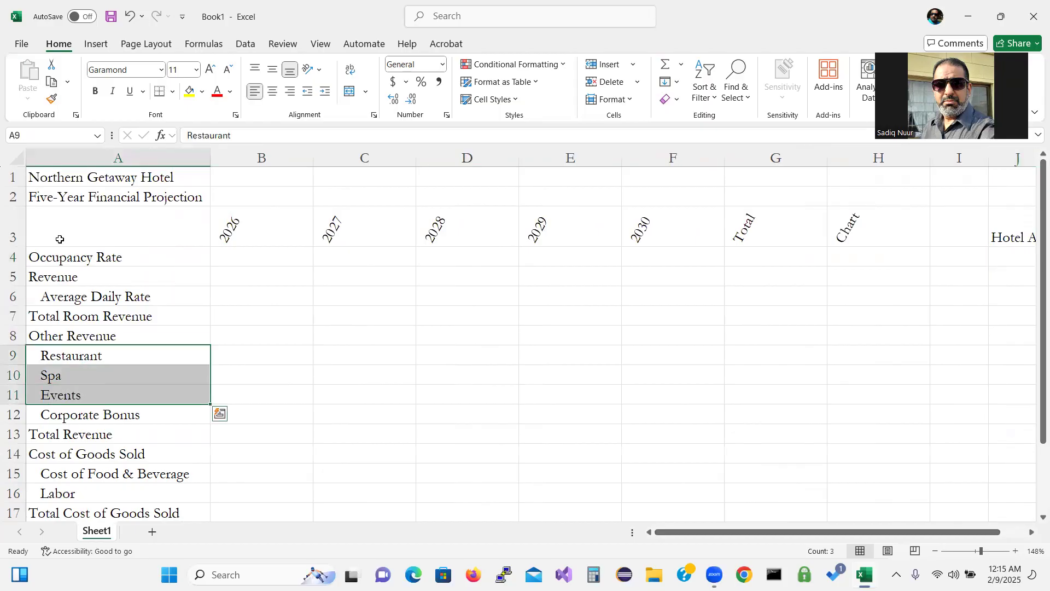
pyautogui.click(50, 83)
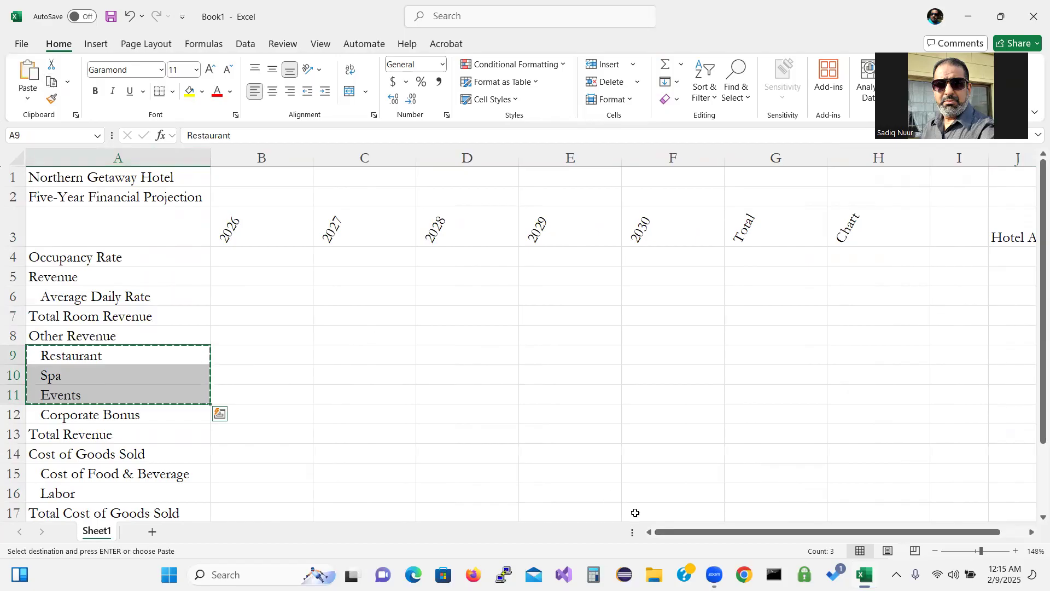
pyautogui.moveTo(672, 532); pyautogui.dragTo(783, 531)
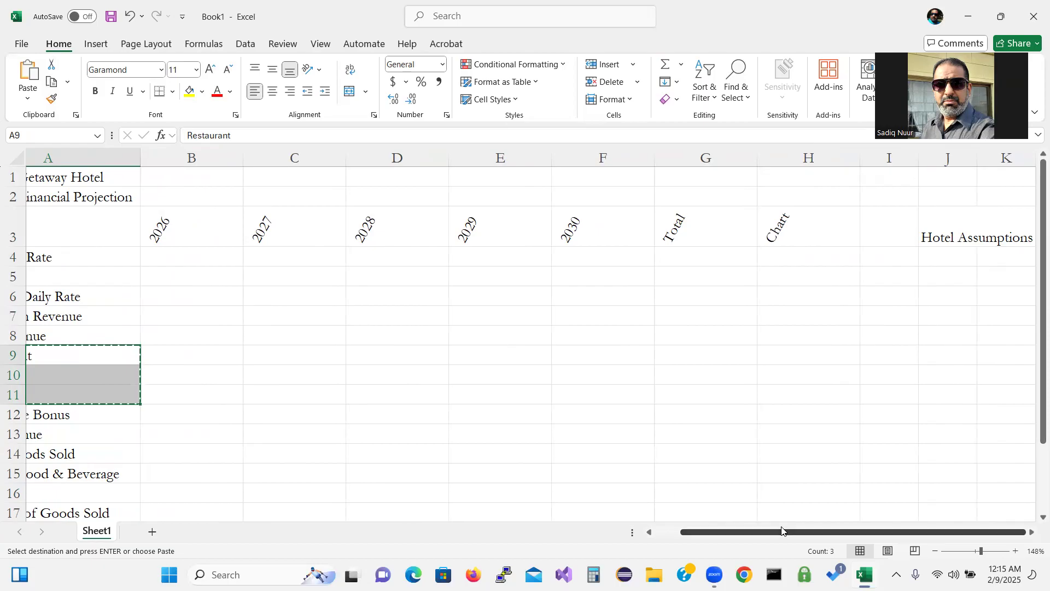
pyautogui.click(937, 261)
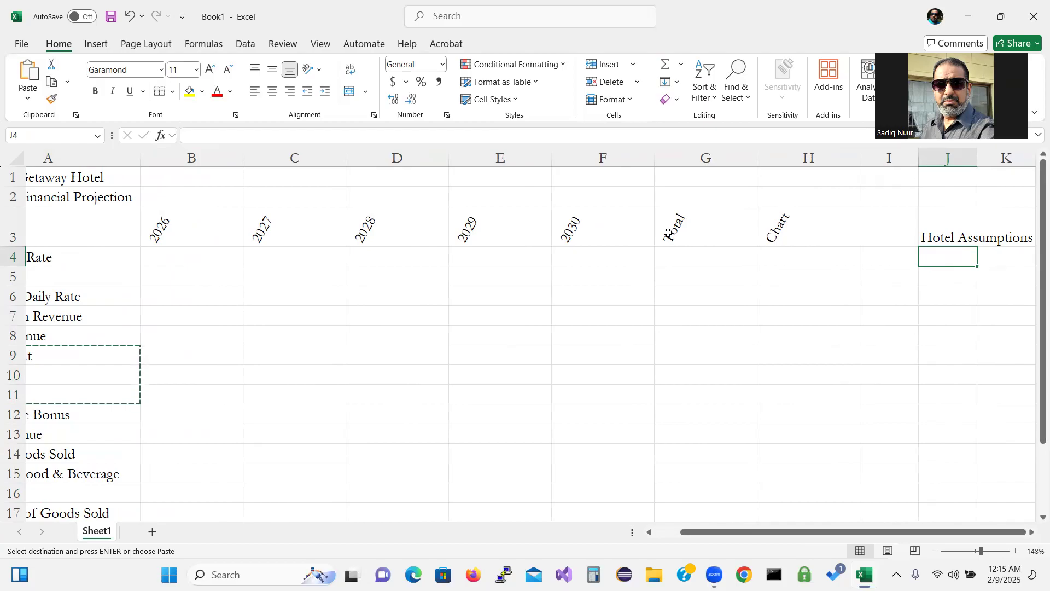
pyautogui.click(25, 69)
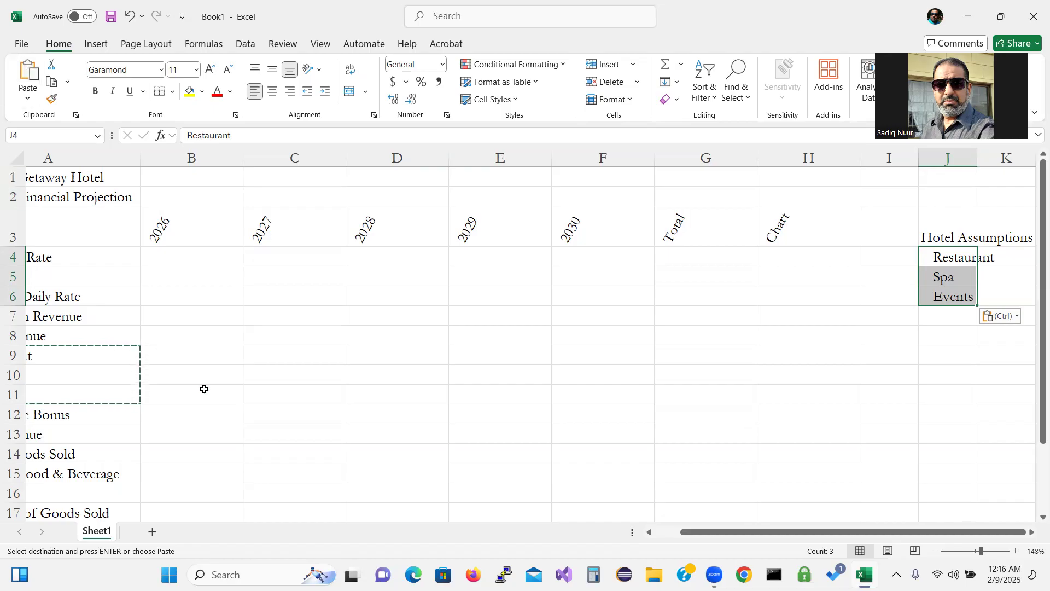
pyautogui.press('Escape')
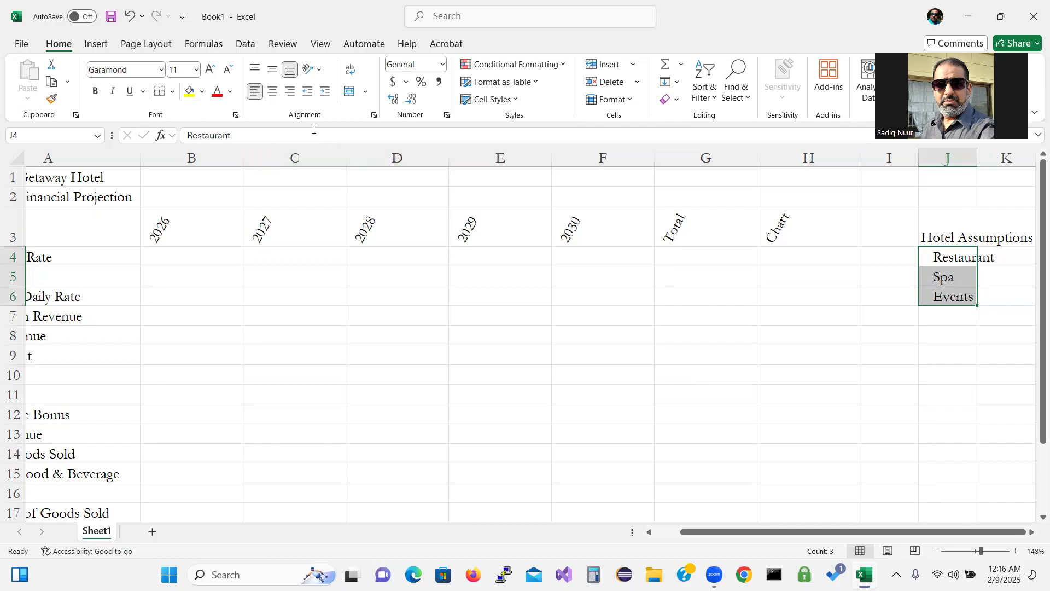
pyautogui.click(309, 93)
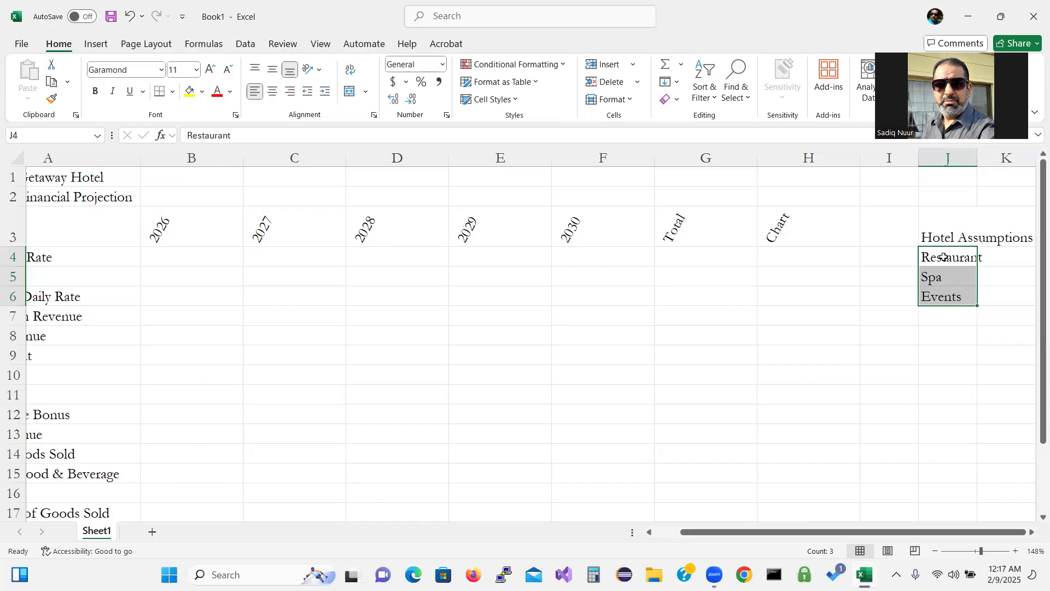
# Step: Insert a cell at J4, shifting the existing labels down, and enter Rooms in it
pyautogui.rightClick(944, 256)
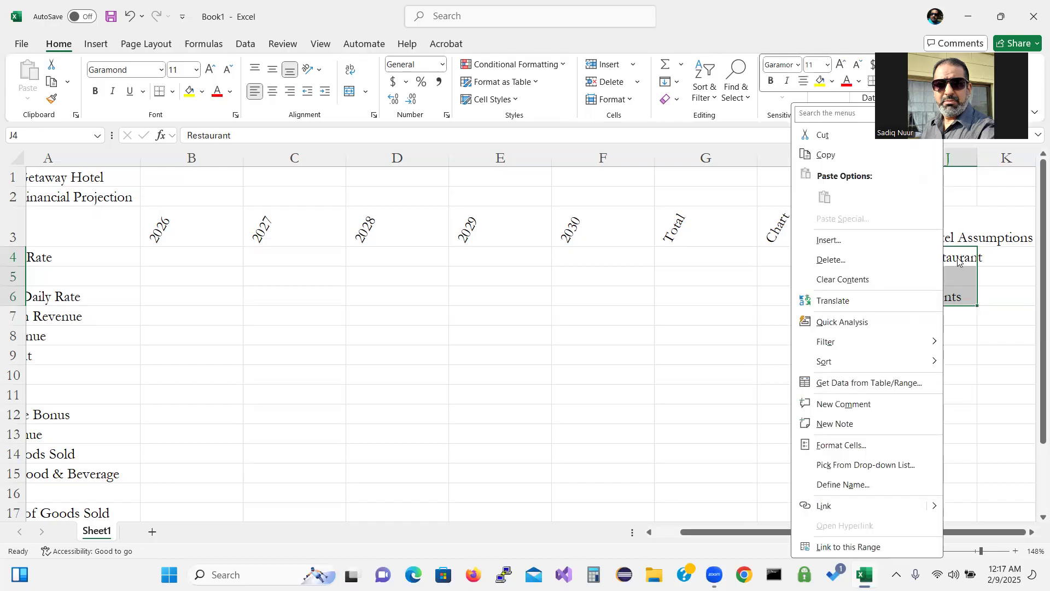
pyautogui.press('Escape')
pyautogui.click(957, 258)
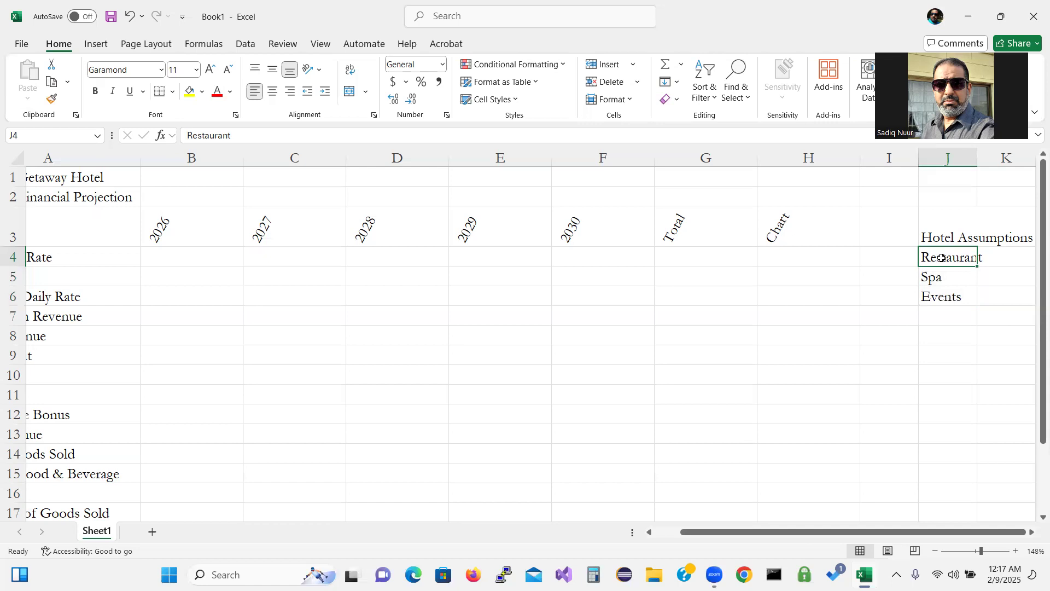
pyautogui.rightClick(942, 257)
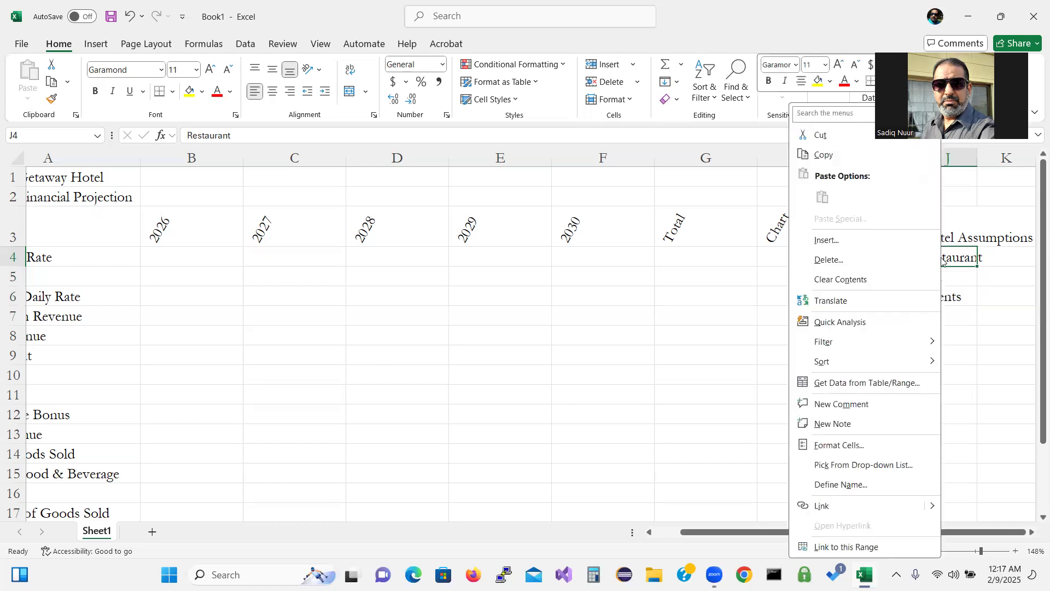
pyautogui.click(865, 242)
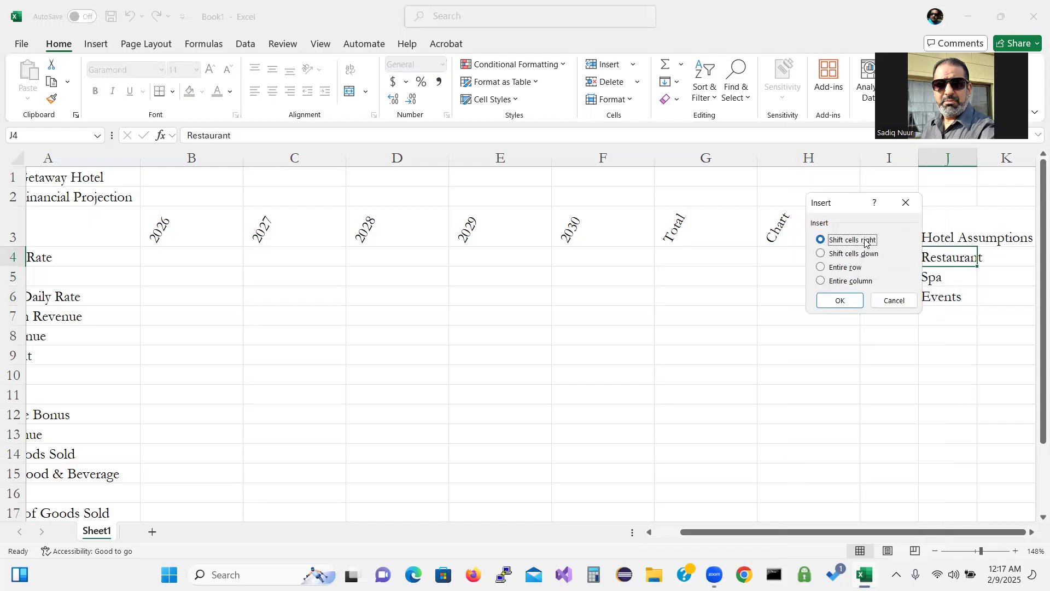
pyautogui.click(820, 255)
pyautogui.click(837, 300)
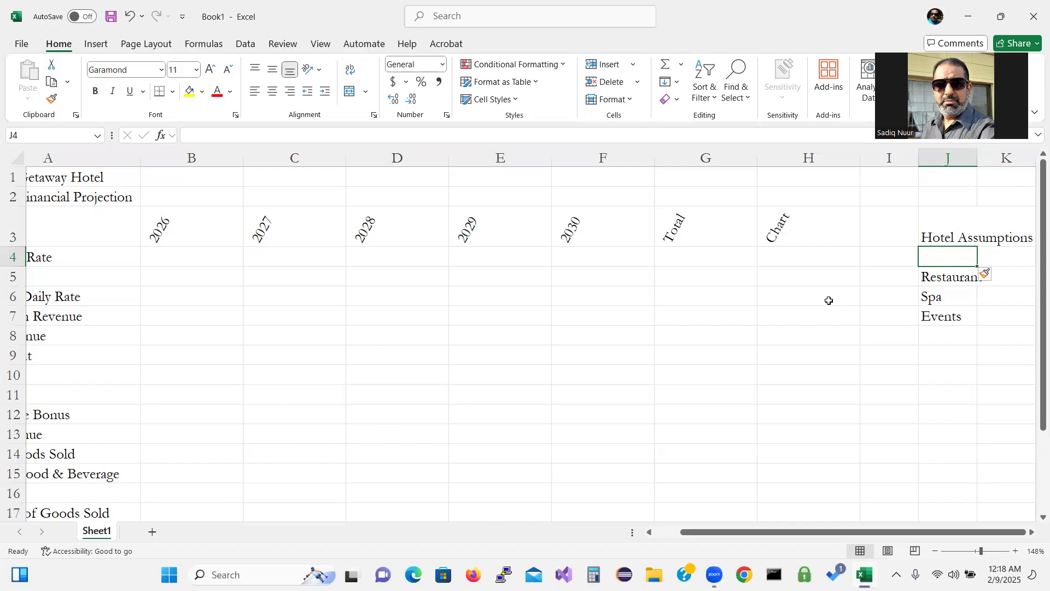
pyautogui.write('Rooms')
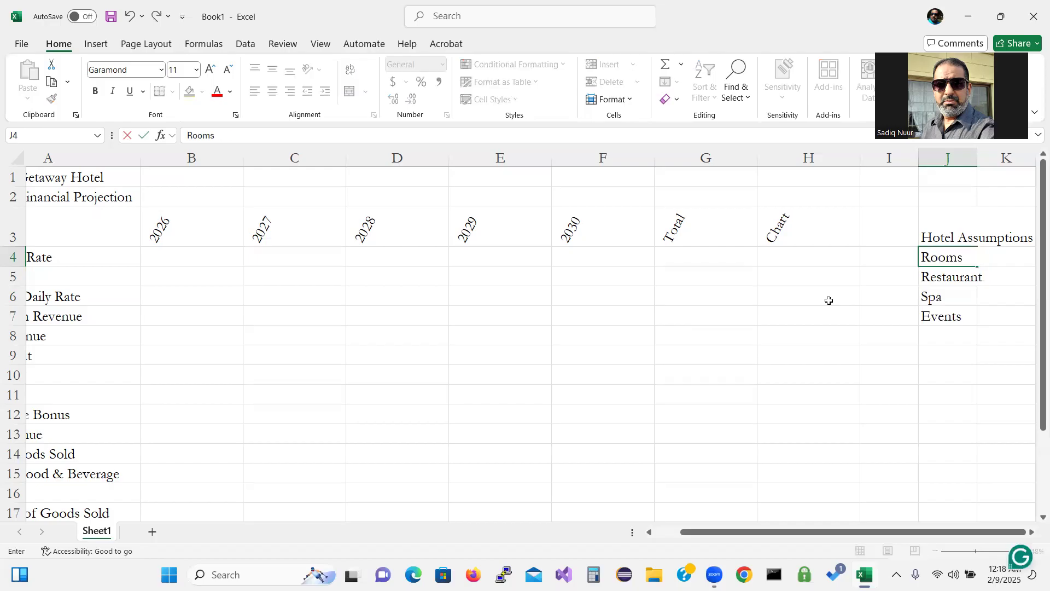
pyautogui.press('Return')
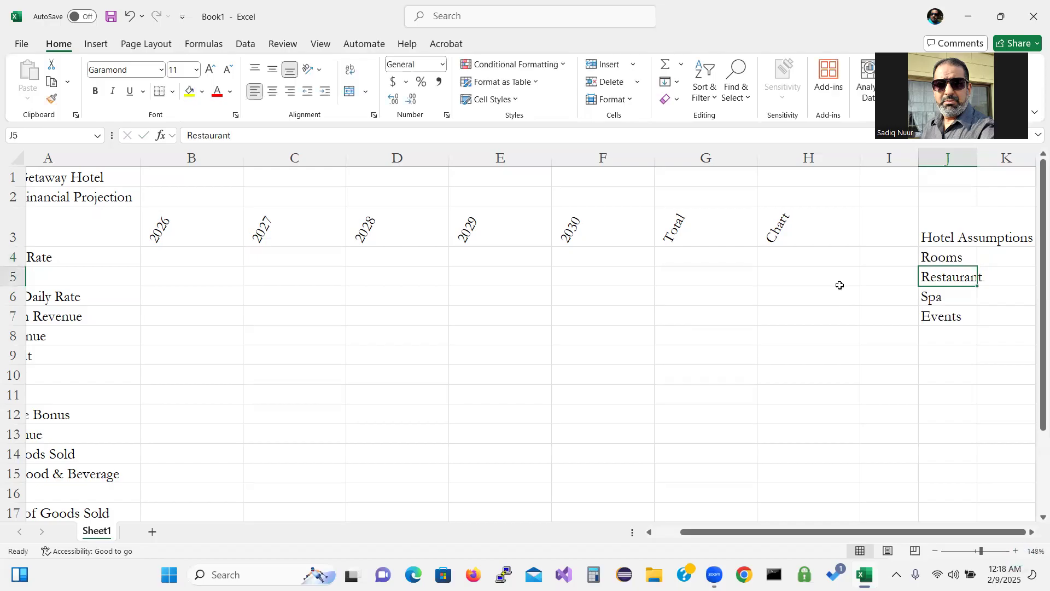
# Step: Insert another cell at J4 with the cells shifted down, and undo the insertion
pyautogui.click(943, 258)
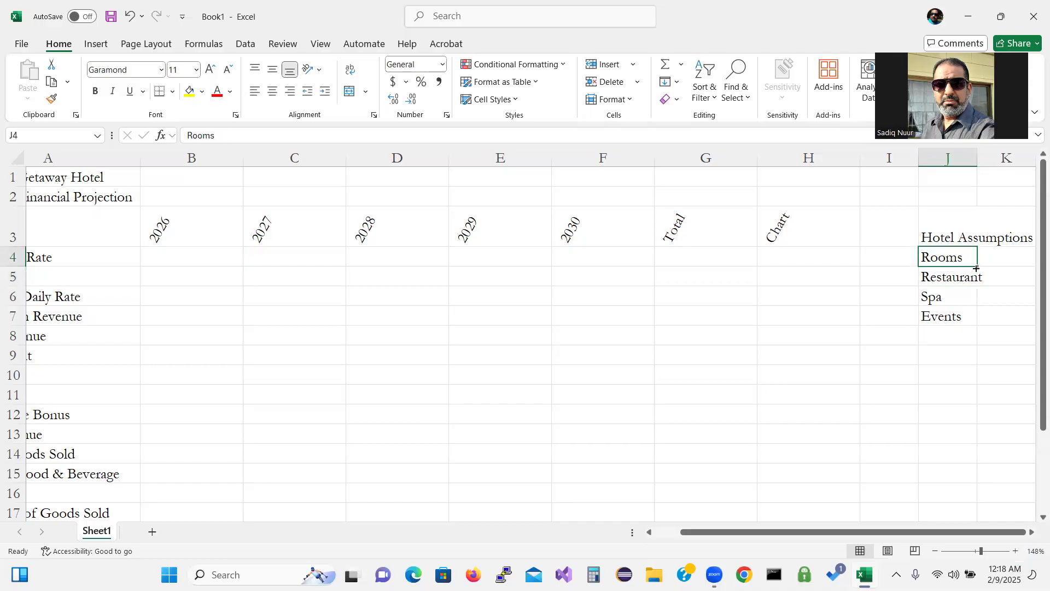
pyautogui.rightClick(945, 257)
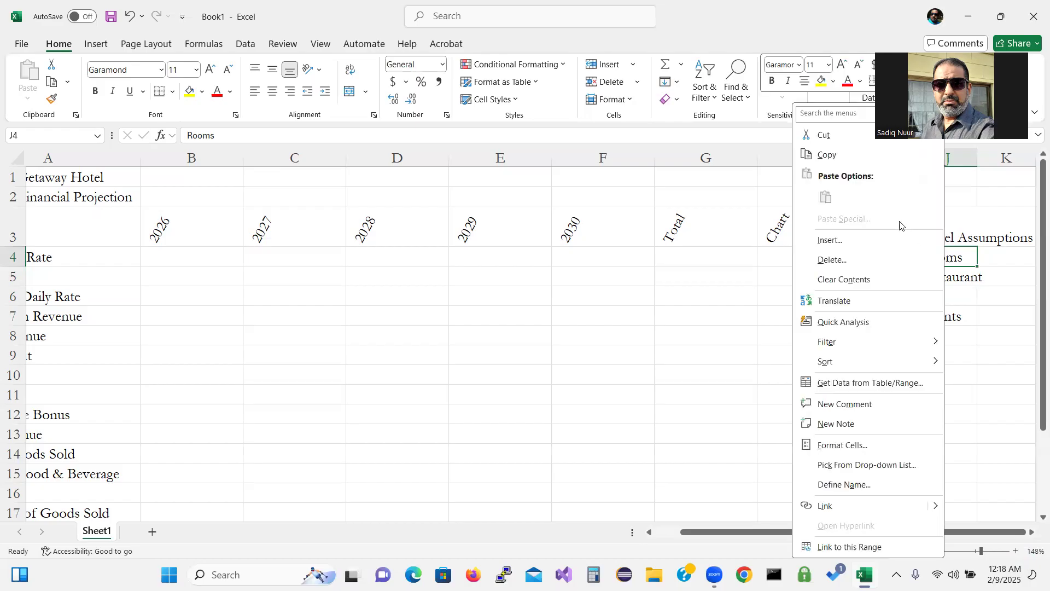
pyautogui.click(863, 247)
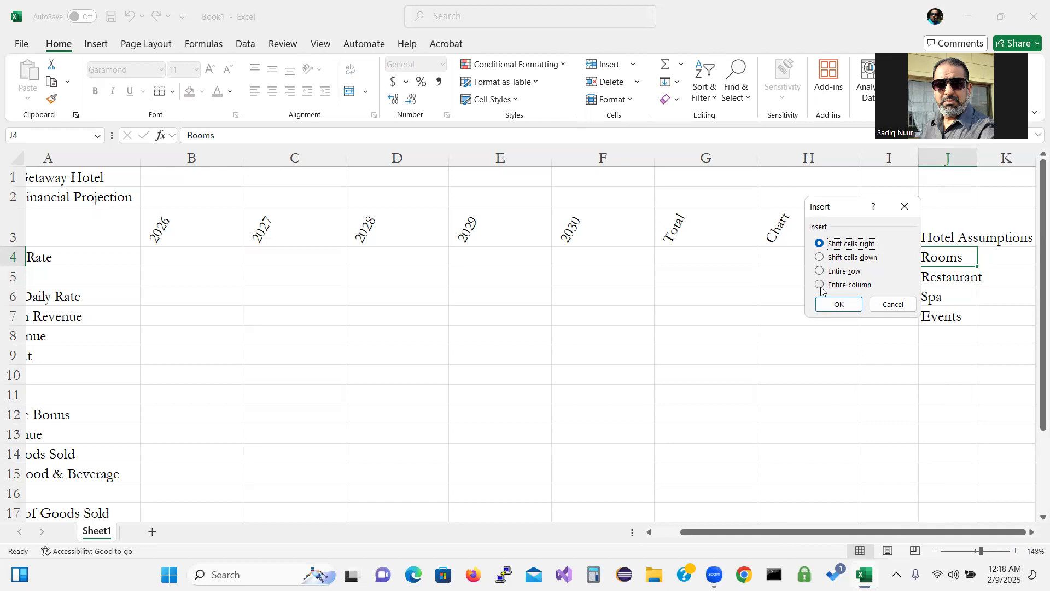
pyautogui.click(821, 258)
pyautogui.click(834, 304)
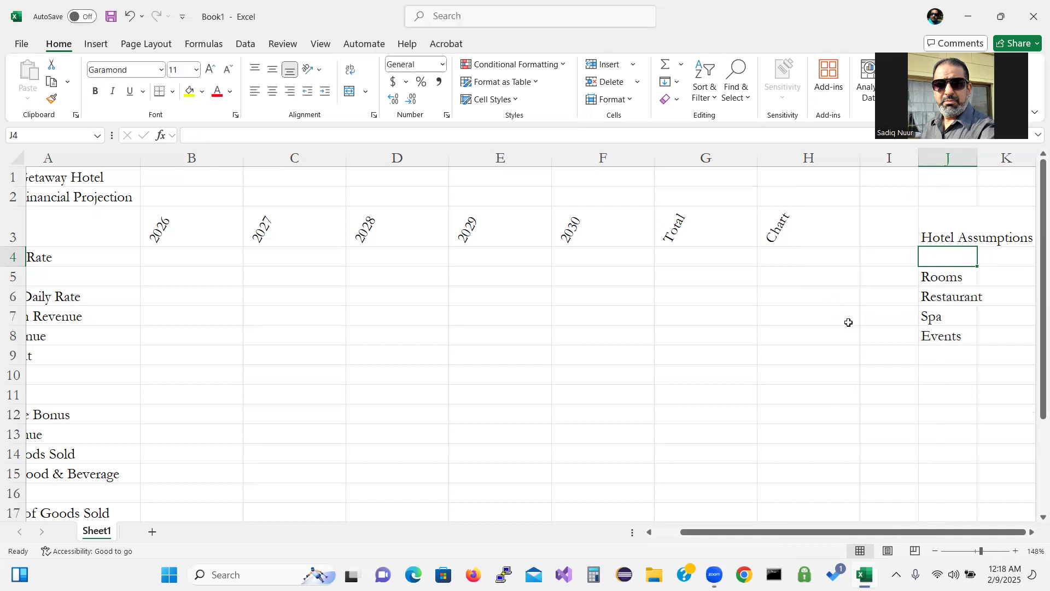
pyautogui.hotkey('ctrl', 'z')
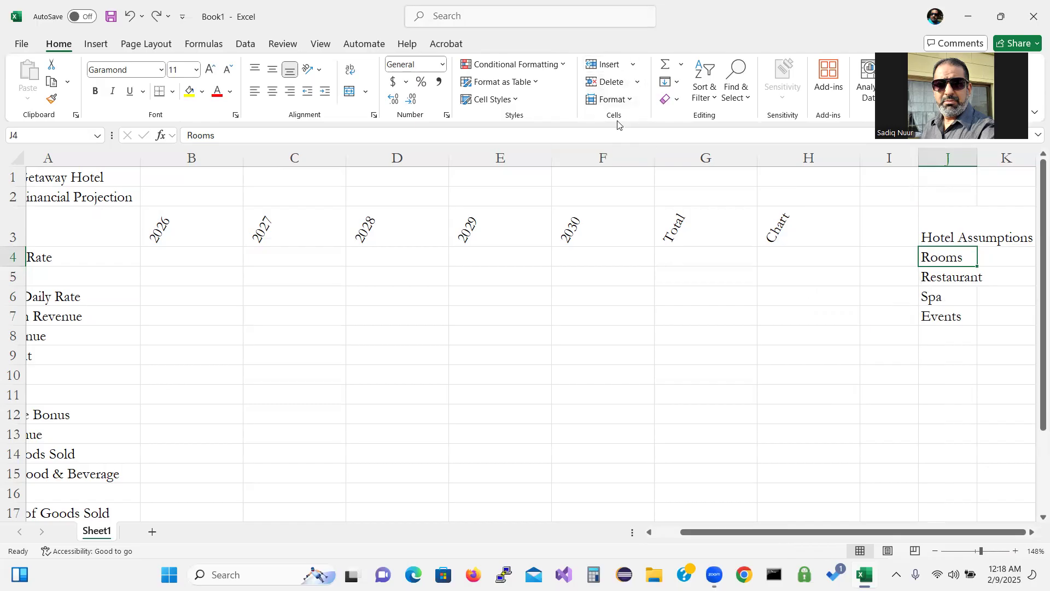
# Step: Insert an entire row above row 4 from cell J4, and undo the insertion
pyautogui.click(634, 67)
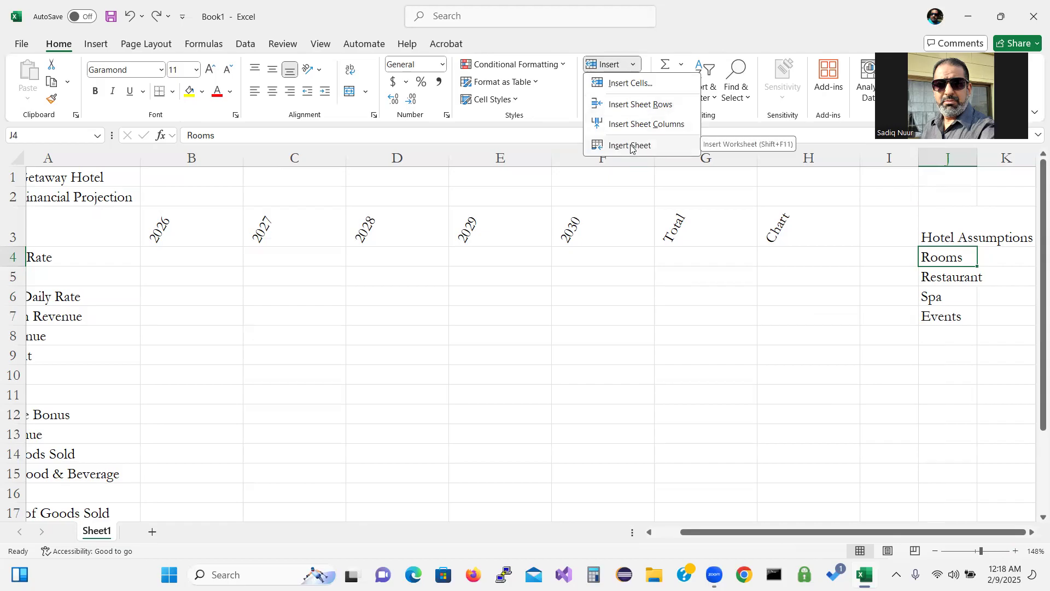
pyautogui.click(635, 84)
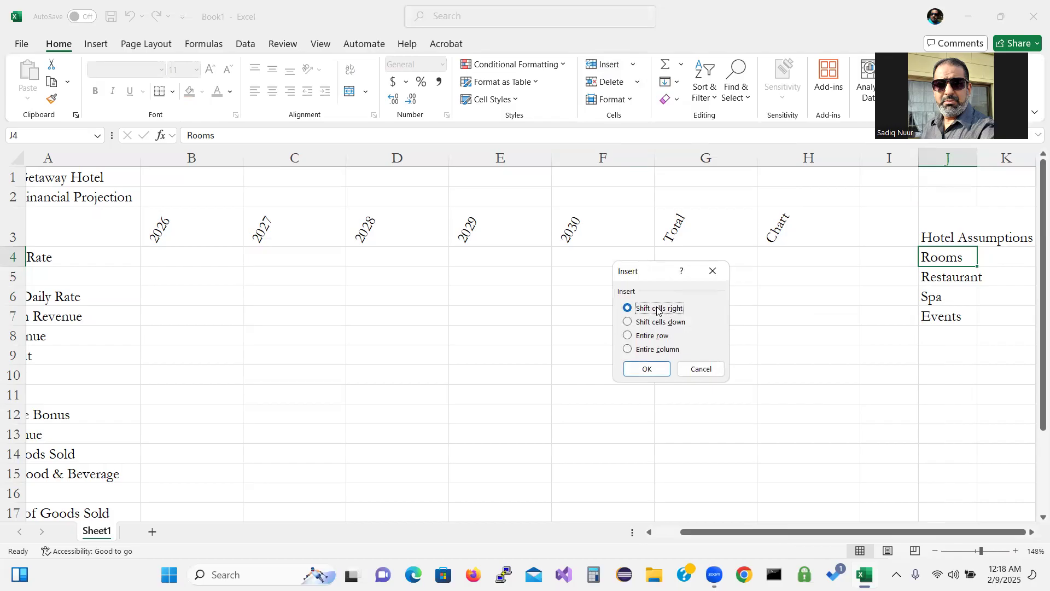
pyautogui.click(628, 336)
pyautogui.click(643, 369)
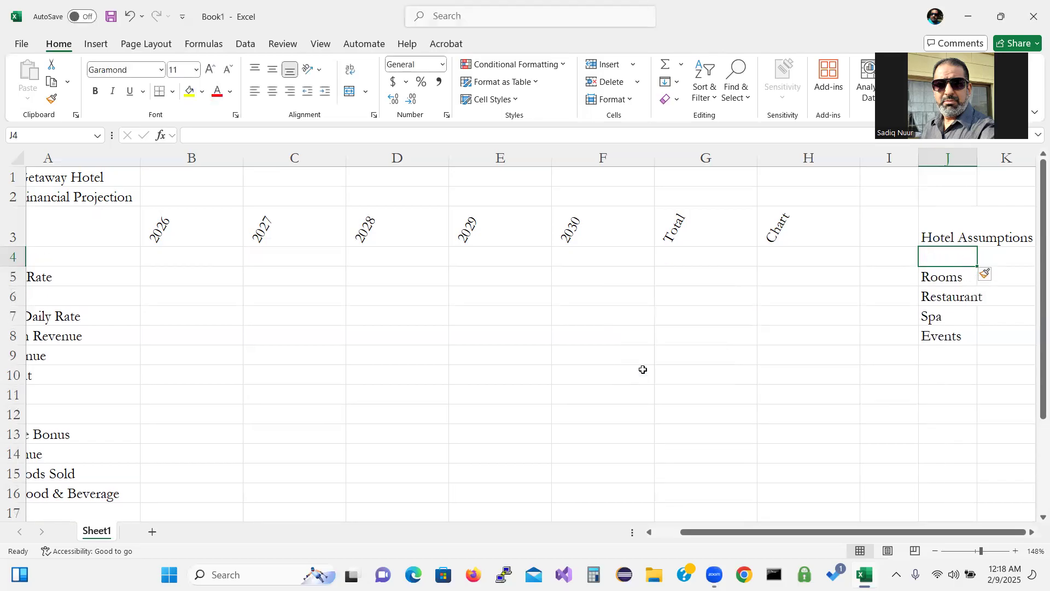
pyautogui.hotkey('ctrl', 'z')
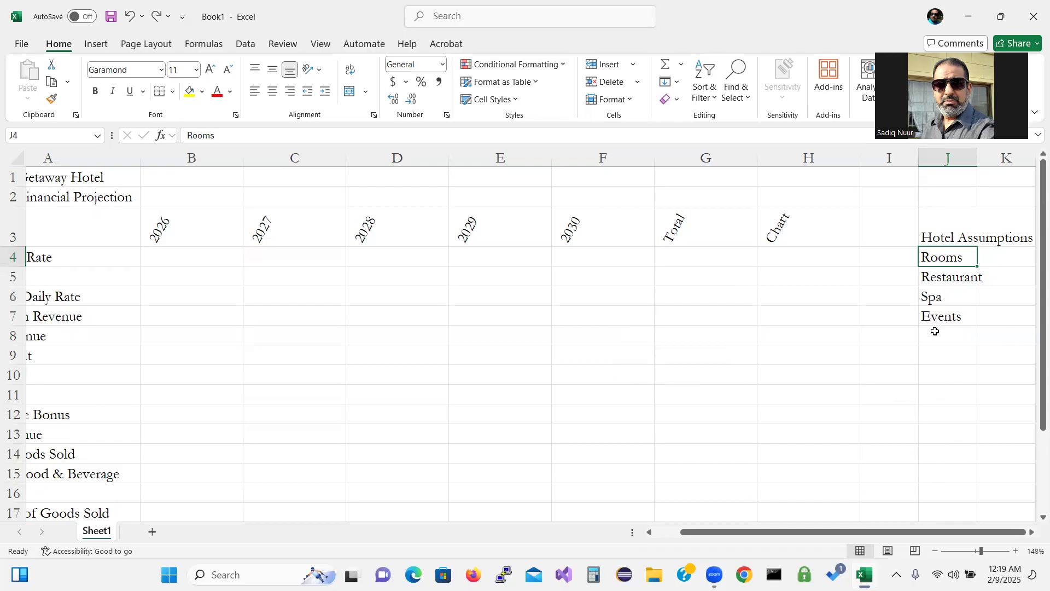
# Step: Insert a blank cell at J5, shifting the Restaurant, Spa and Events labels down
pyautogui.click(959, 277)
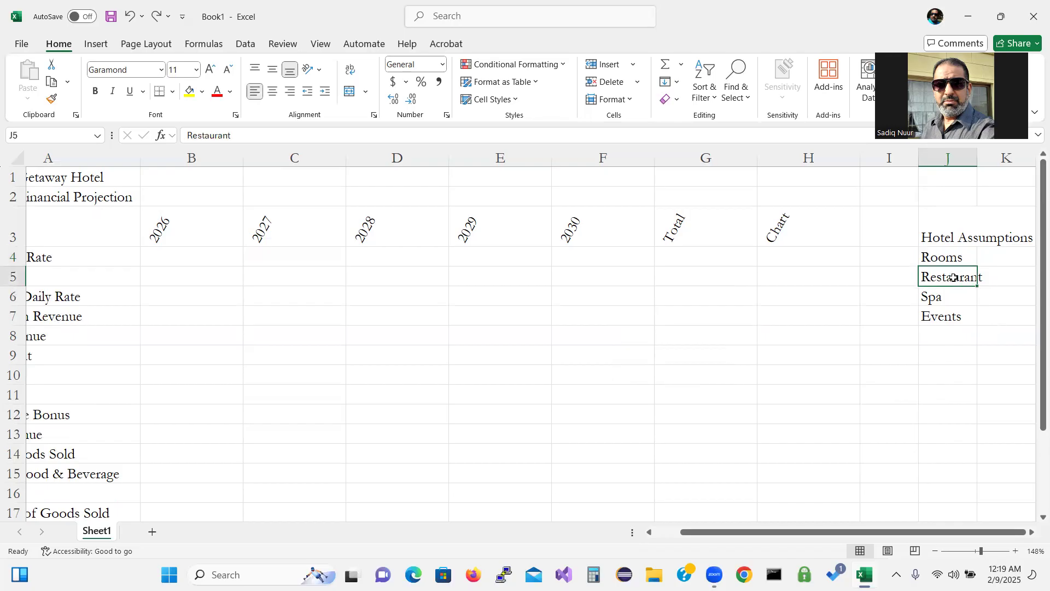
pyautogui.rightClick(954, 277)
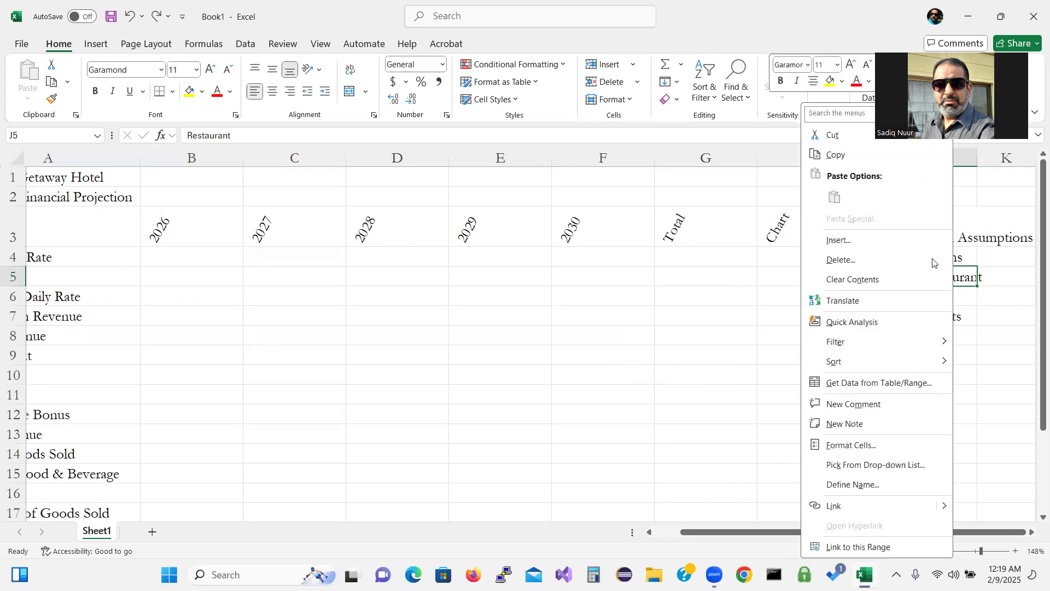
pyautogui.click(883, 240)
pyautogui.click(857, 261)
pyautogui.click(859, 309)
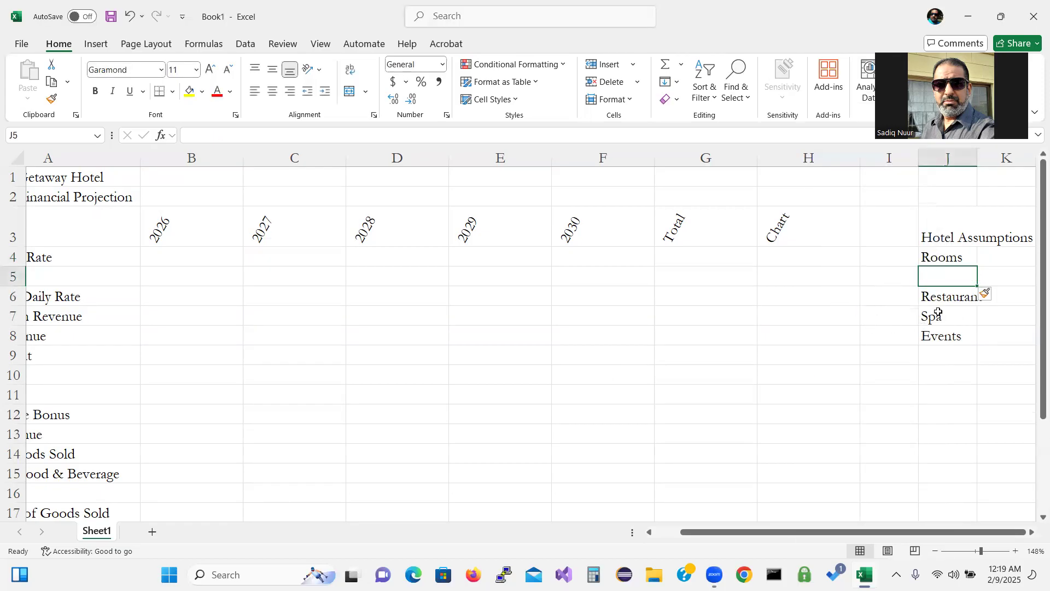
# Step: Insert another blank cell at J6 above Restaurant, with the cells below shifted down
pyautogui.click(940, 296)
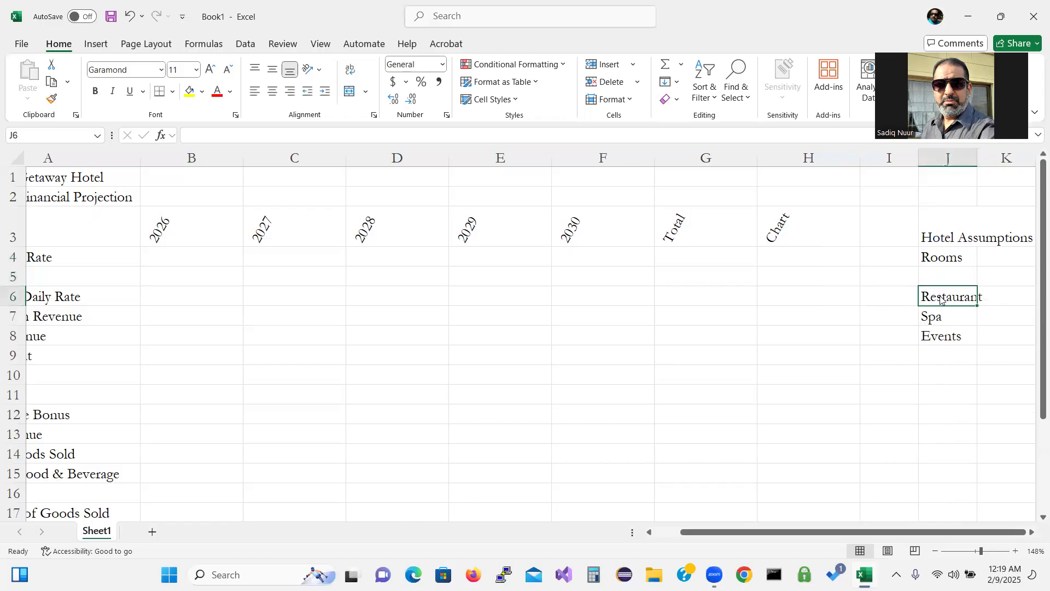
pyautogui.rightClick(940, 296)
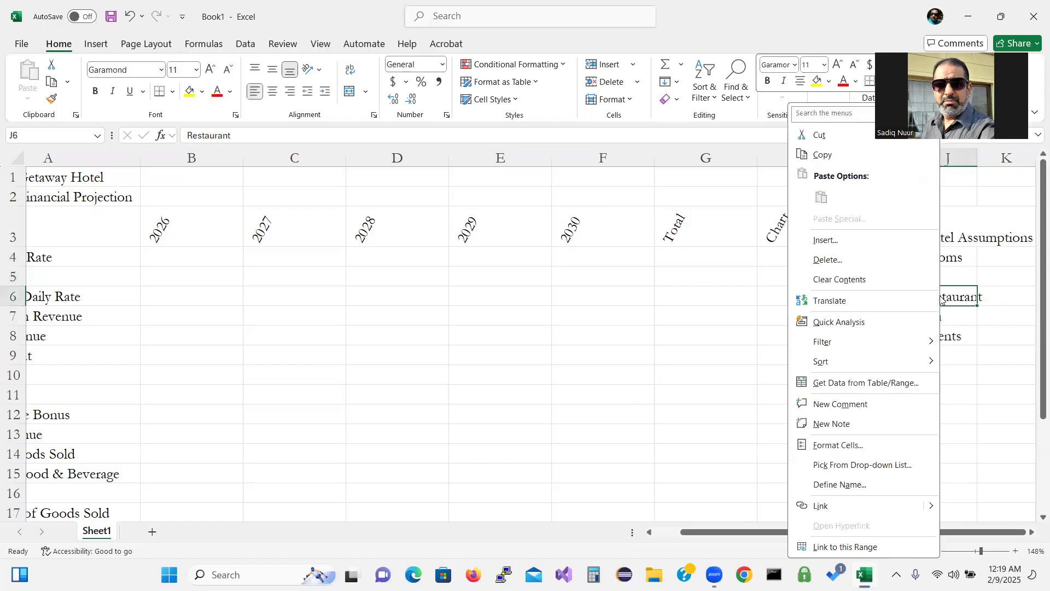
pyautogui.click(855, 245)
pyautogui.click(811, 257)
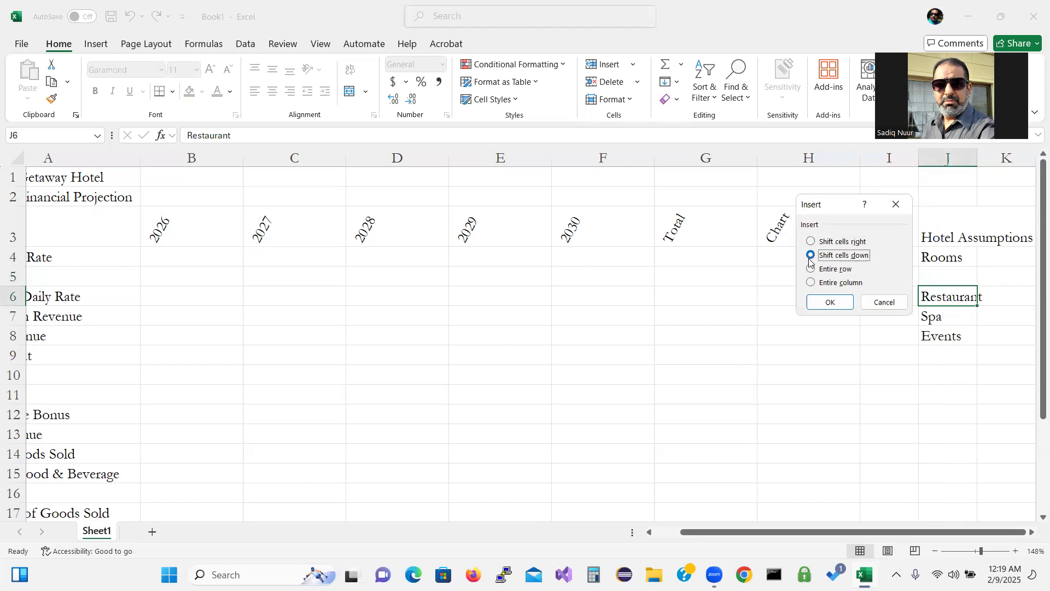
pyautogui.click(830, 304)
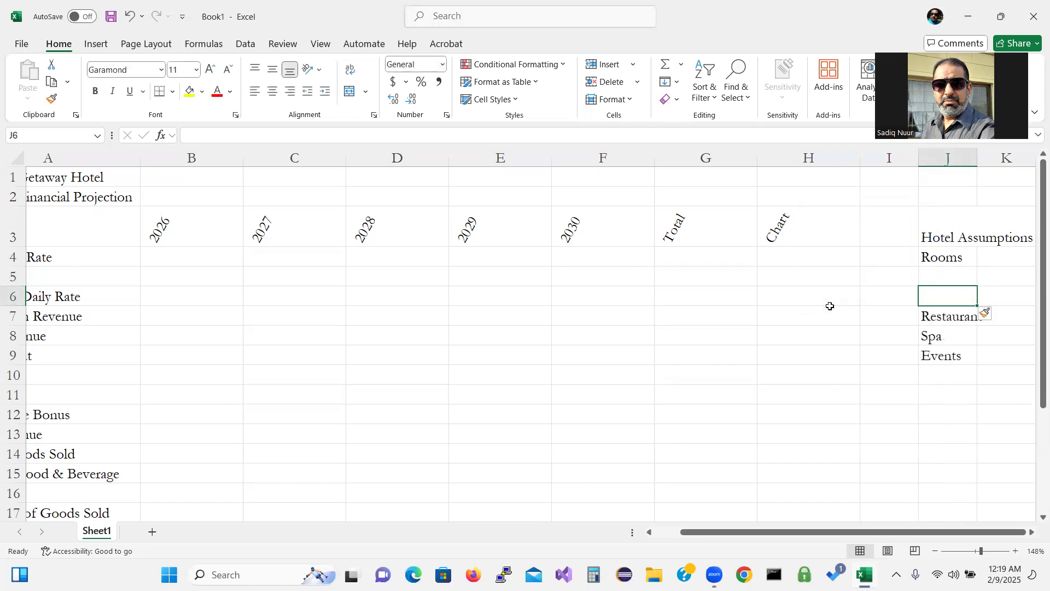
# Step: Enter the labels Occupancy Rate in J5 and Room Rate in J6
pyautogui.click(934, 275)
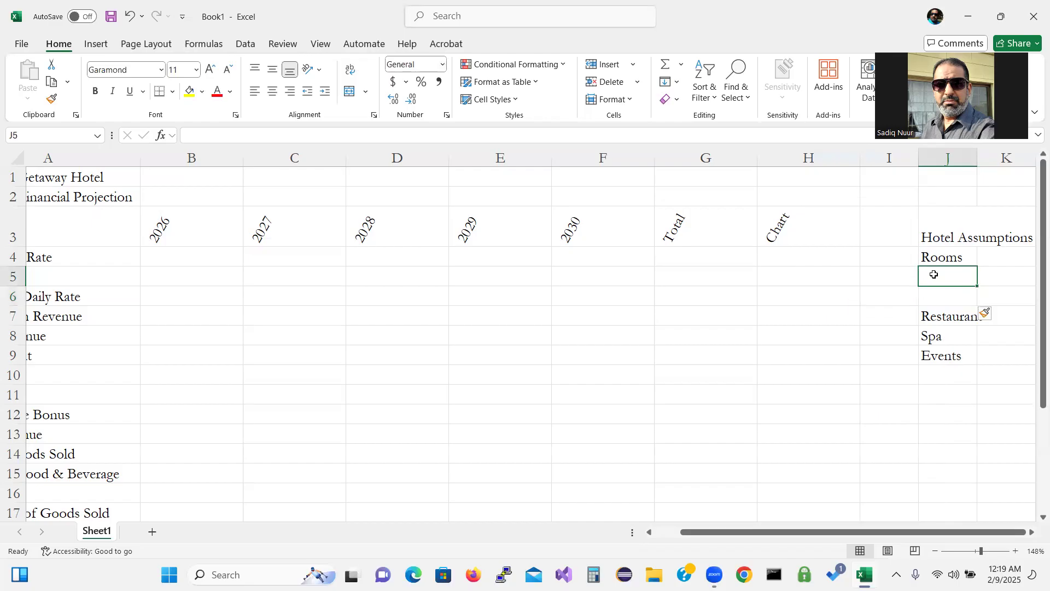
pyautogui.write('Oc')
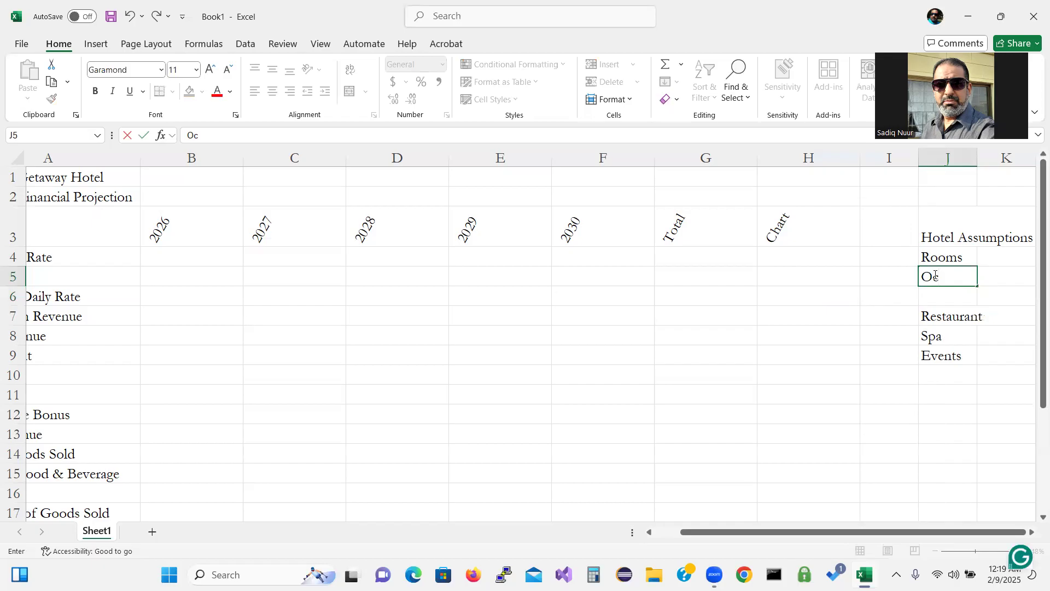
pyautogui.write('cupancy')
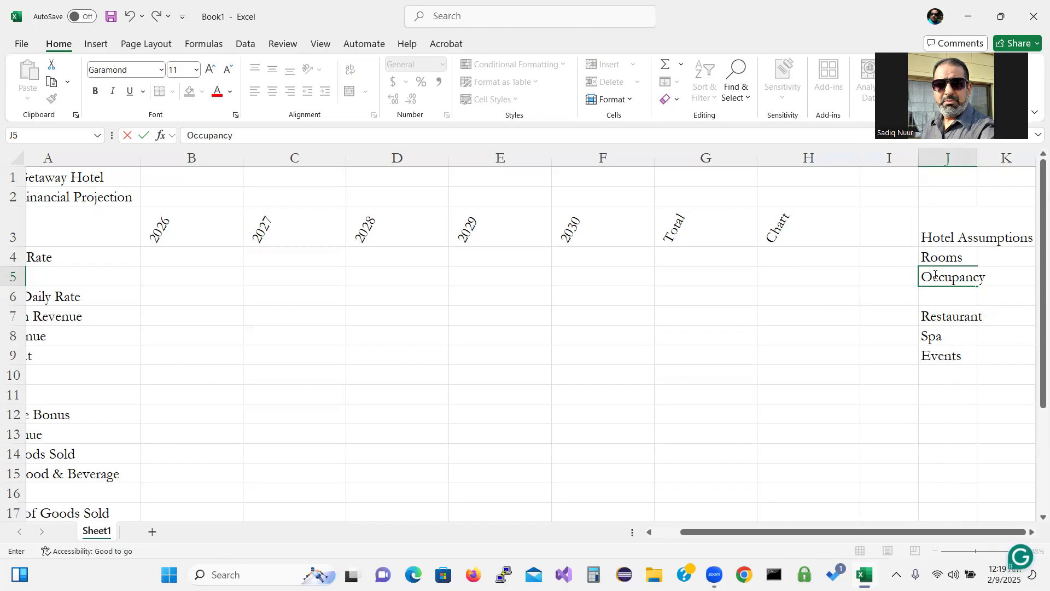
pyautogui.write(' Rate')
pyautogui.press('Return')
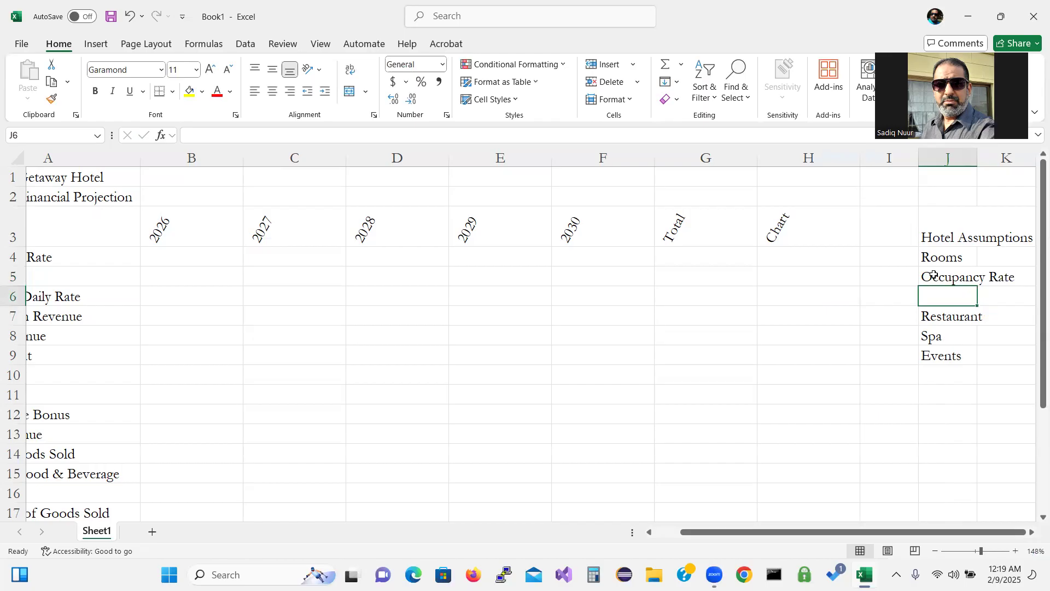
pyautogui.write('Room ')
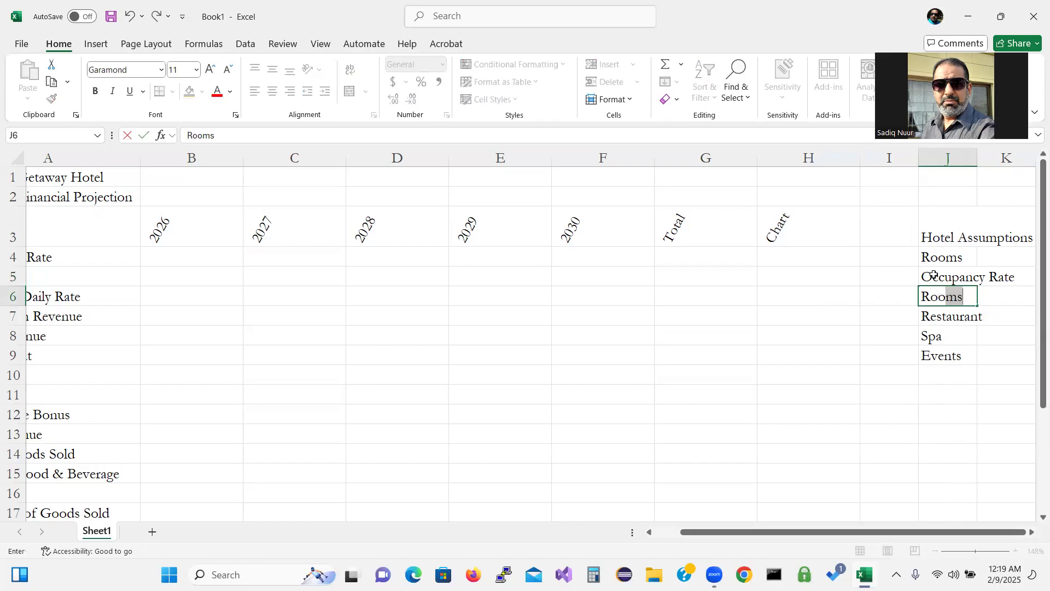
pyautogui.write('R')
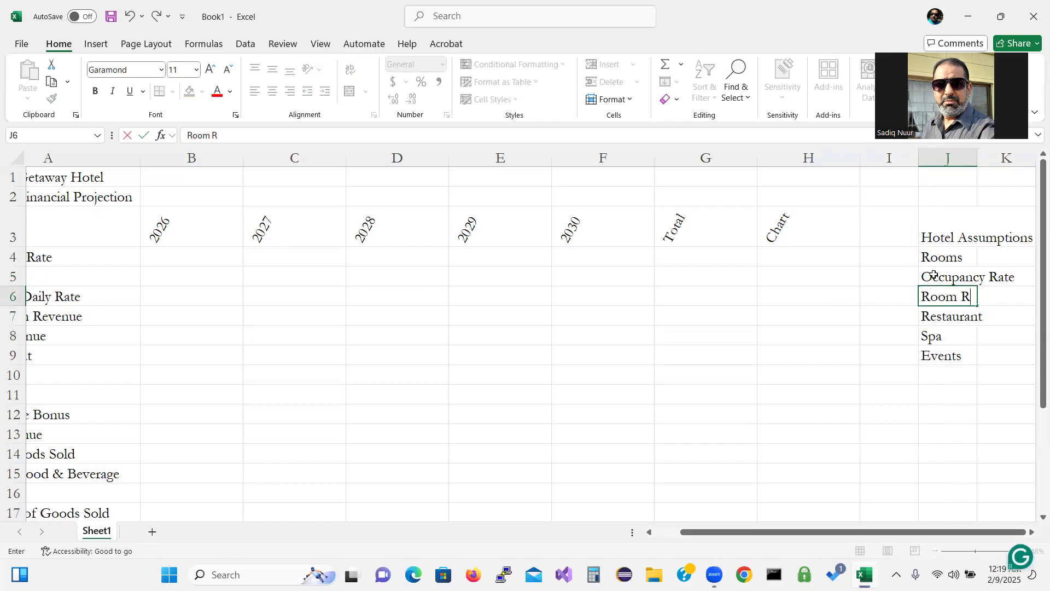
pyautogui.write('ate')
pyautogui.press('Return')
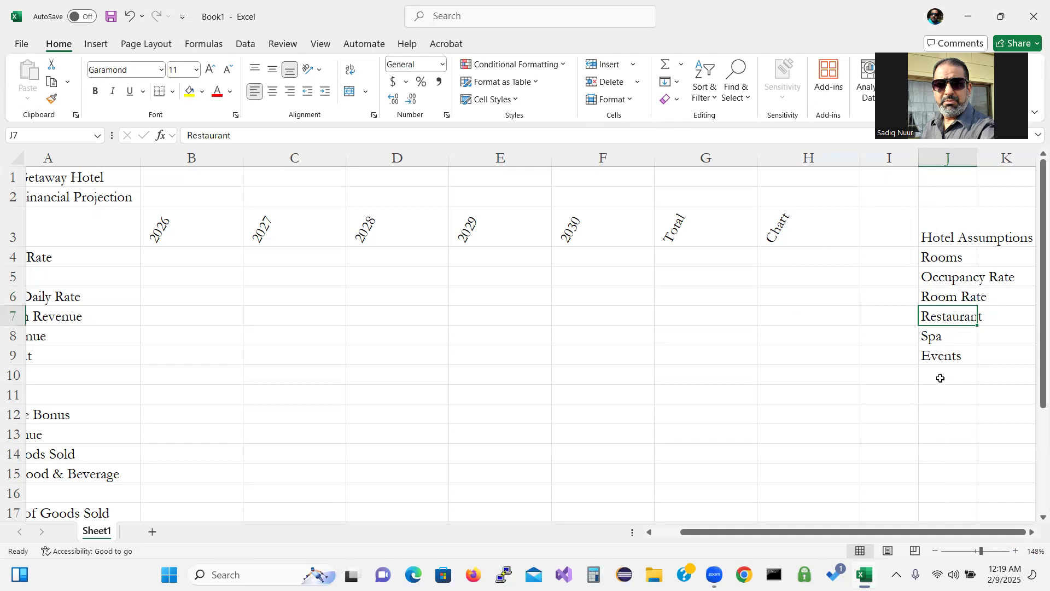
# Step: Enter the label Expenses in J10, below Events
pyautogui.click(939, 375)
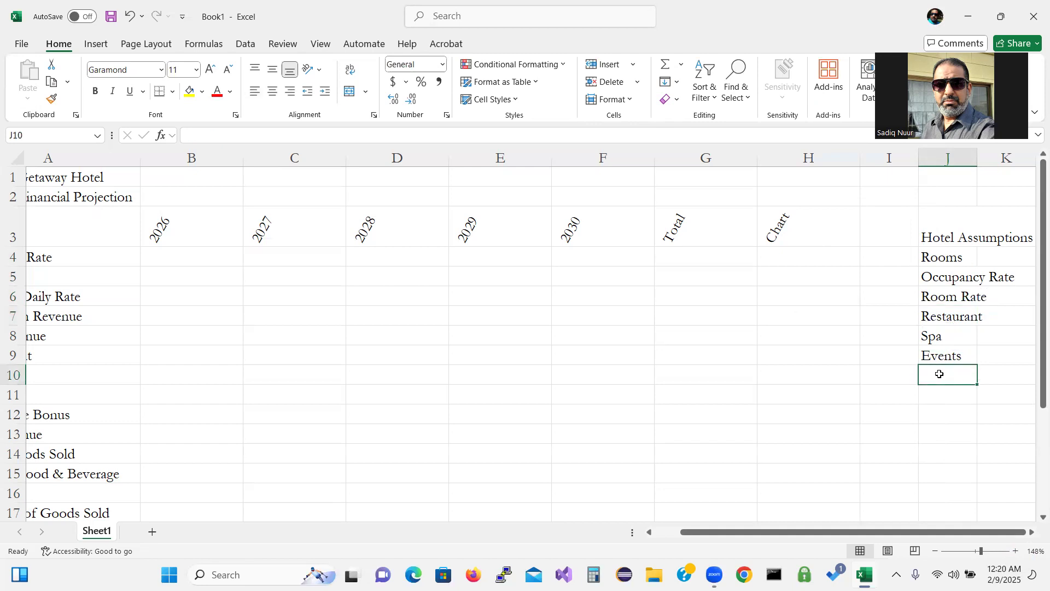
pyautogui.write('Expense')
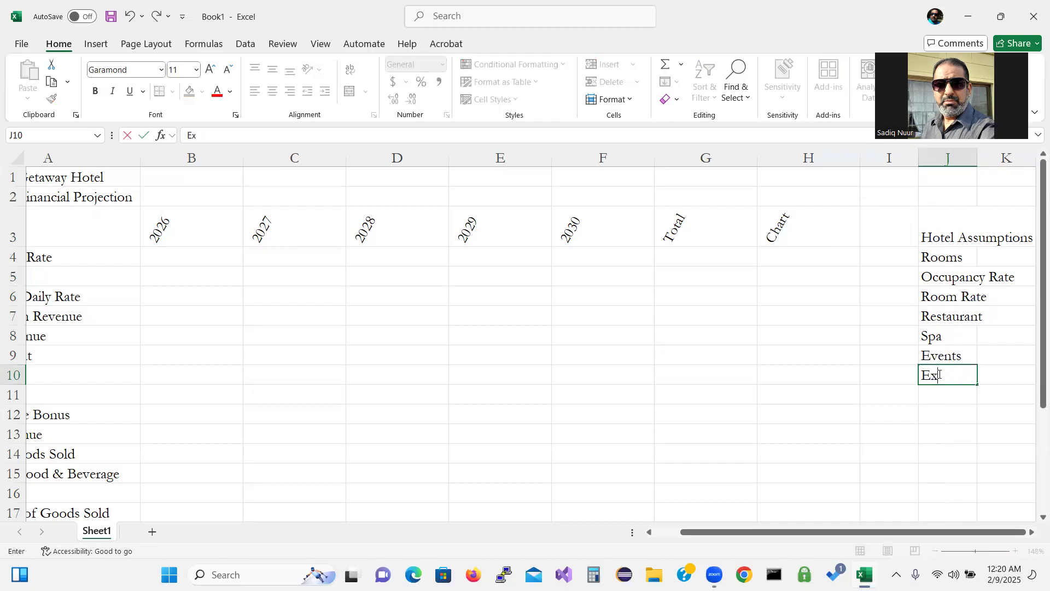
pyautogui.press('BackSpace')
pyautogui.press('BackSpace')
pyautogui.write('ses')
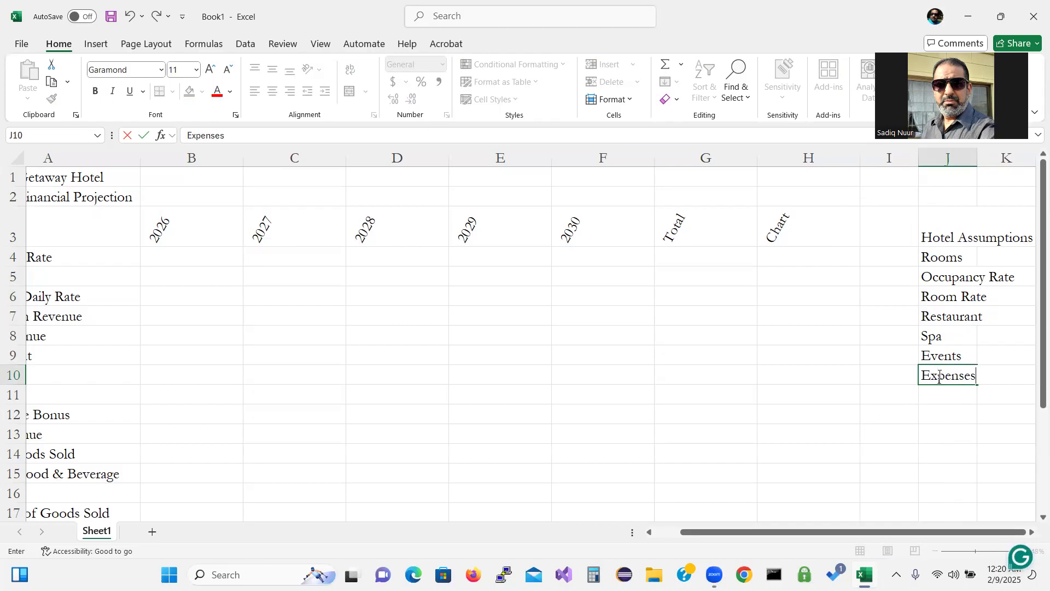
pyautogui.press('Return')
# Step: Enter the label Bonus in J11, below Expenses
pyautogui.write('N')
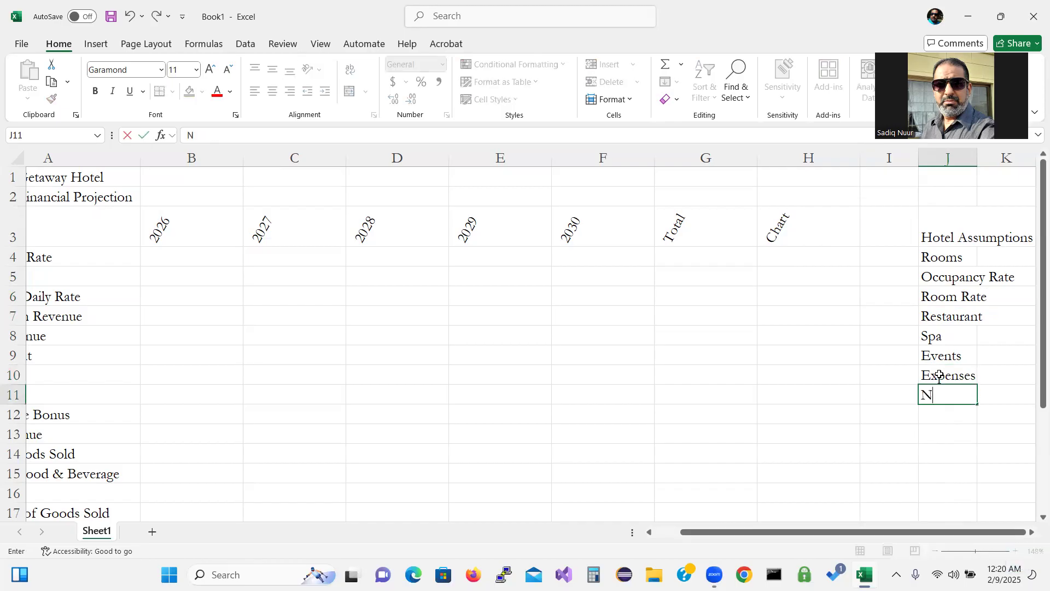
pyautogui.write('B')
pyautogui.press('Num_Lock')
pyautogui.write('o')
pyautogui.press('BackSpace')
pyautogui.press('BackSpace')
pyautogui.press('BackSpace')
pyautogui.write('Bonus')
pyautogui.press('Return')
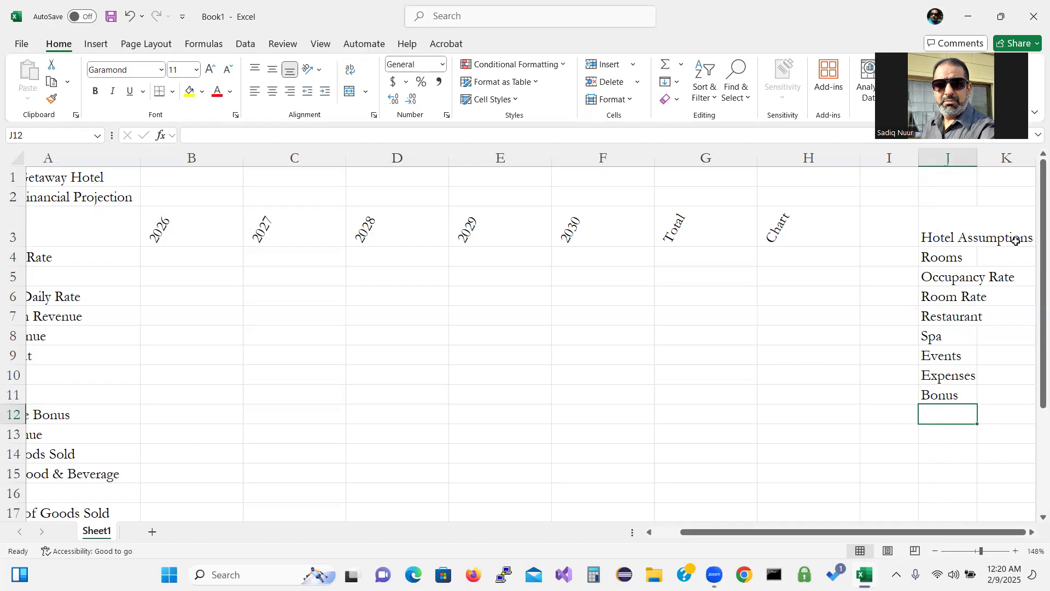
# Step: Enter 60 in K4 as the value for Rooms
pyautogui.click(964, 260)
pyautogui.press('Right')
pyautogui.press('Right')
pyautogui.press('Right')
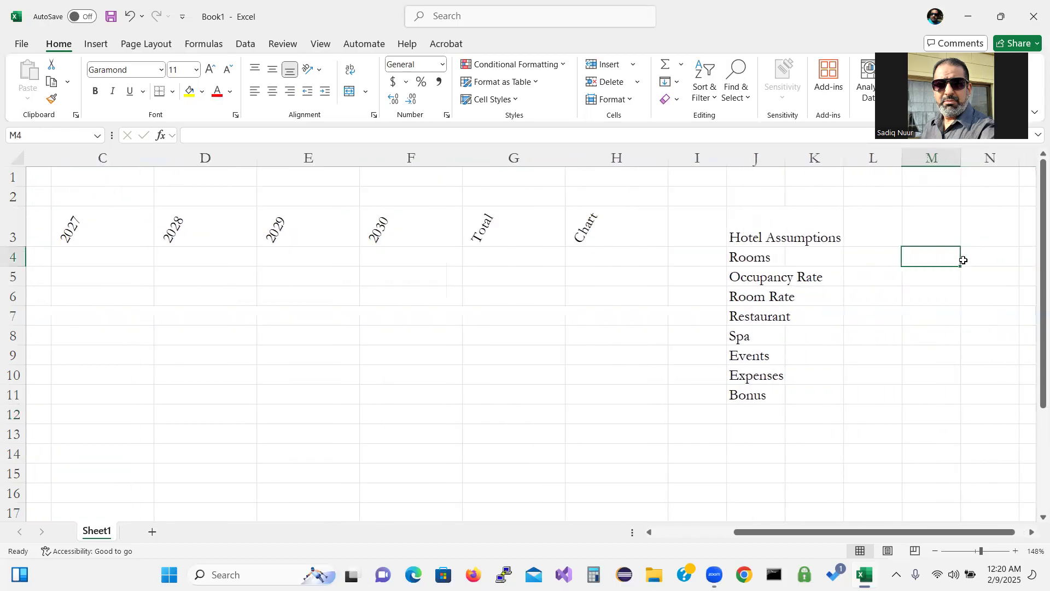
pyautogui.press('Left')
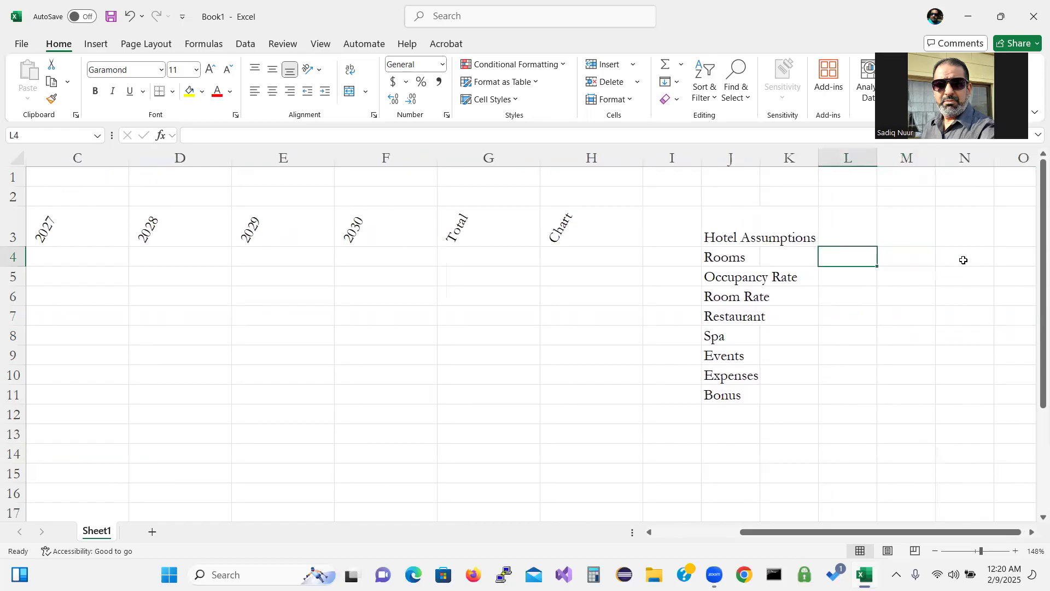
pyautogui.press('Left')
pyautogui.press('Left')
pyautogui.press('Right')
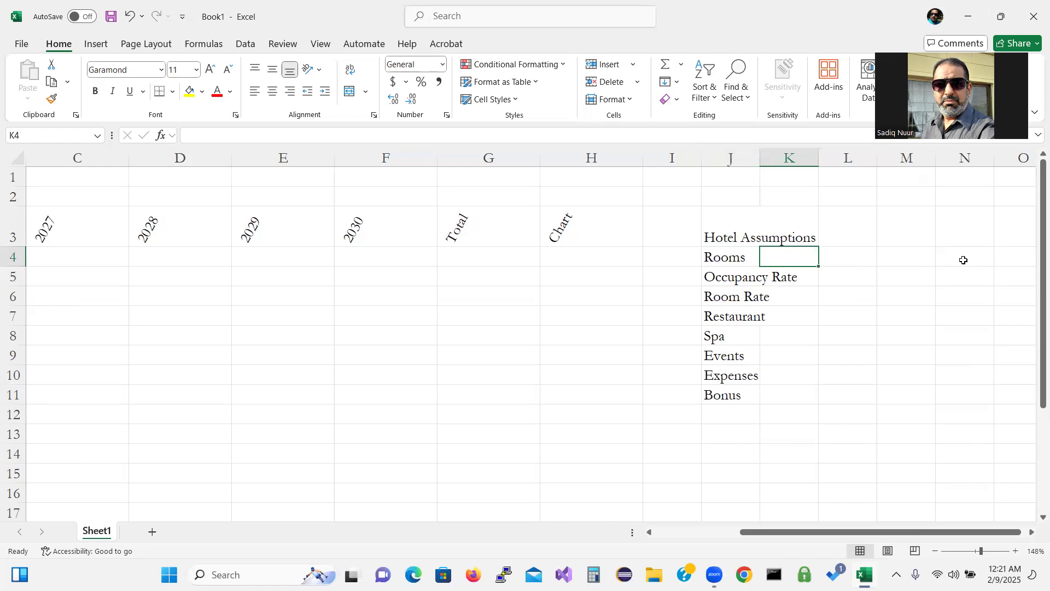
pyautogui.write('60')
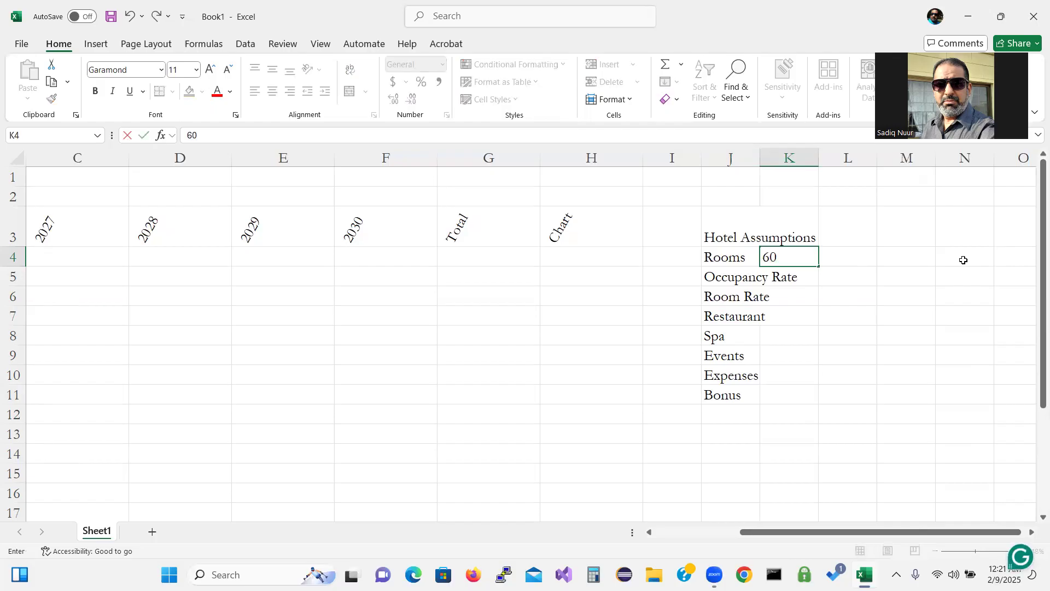
pyautogui.press('Return')
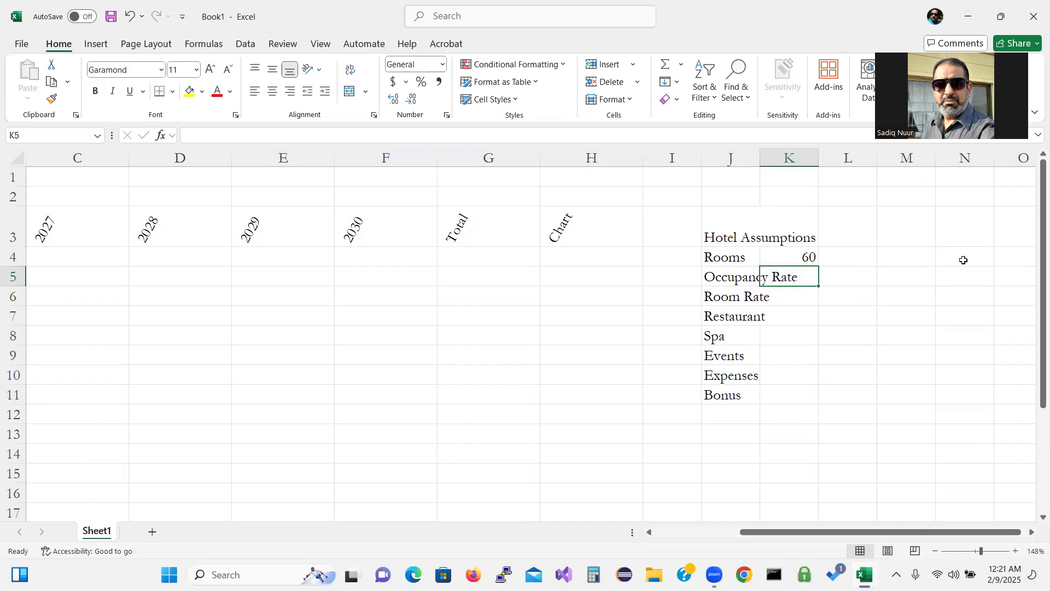
# Step: Enter 5.00% for Occupancy Rate in K5 and 3.50% for Room Rate in K6
pyautogui.write('5.00')
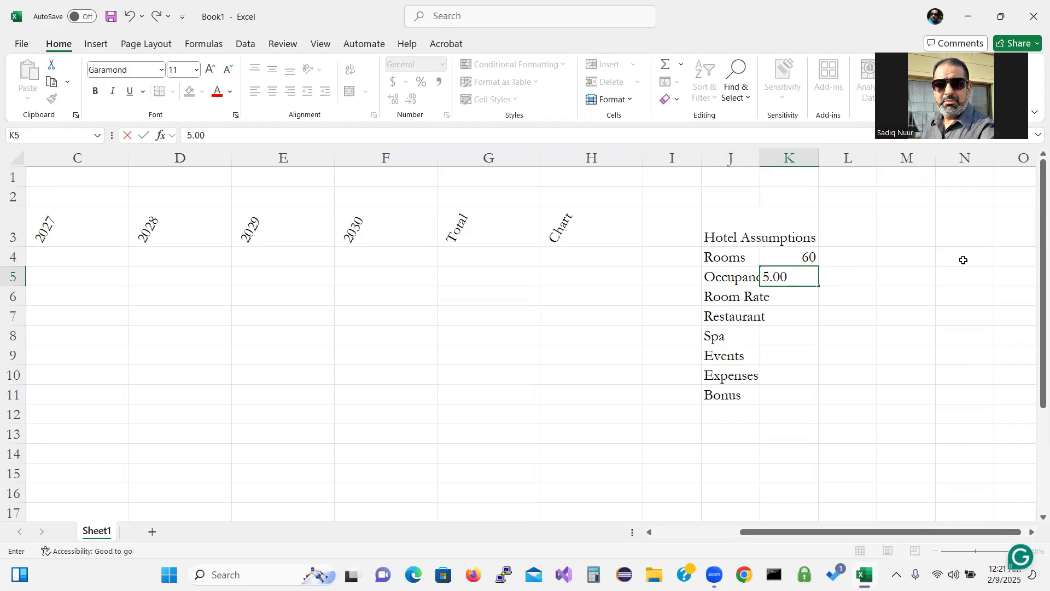
pyautogui.write('%')
pyautogui.press('Return')
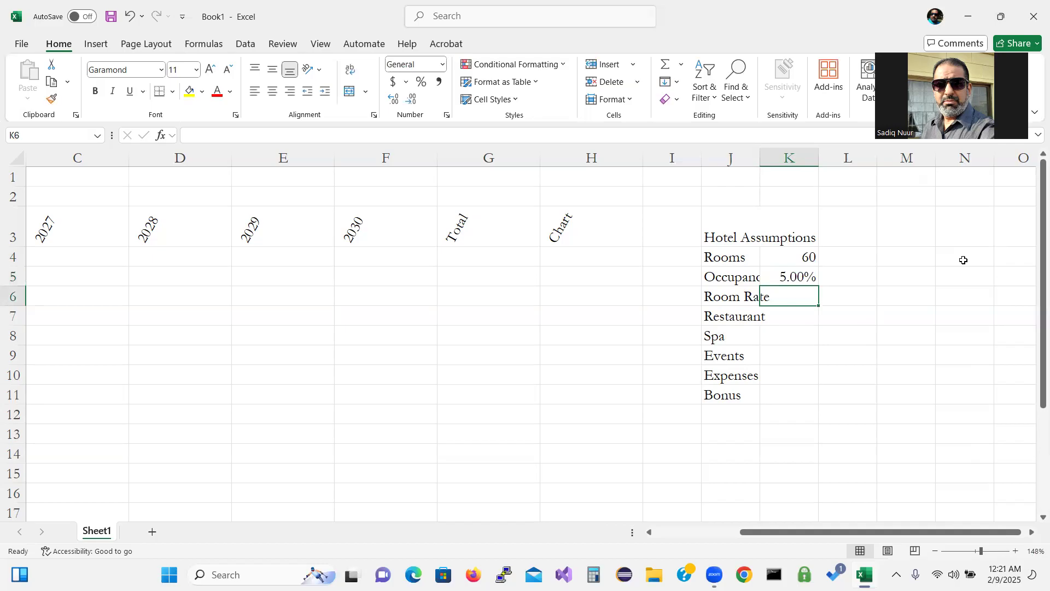
pyautogui.write('3.50%')
pyautogui.press('Return')
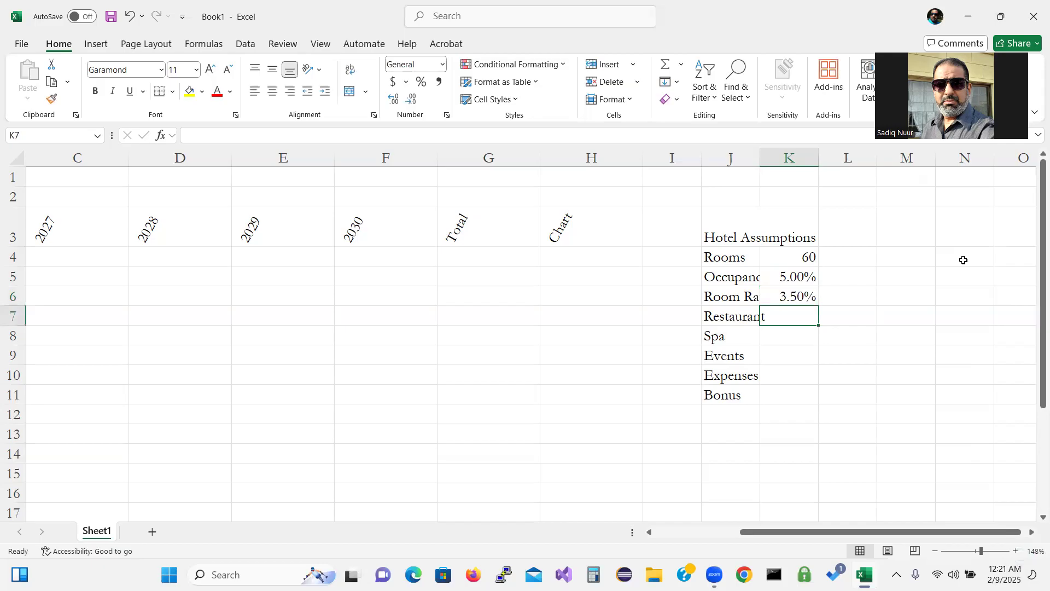
# Step: Enter 10.00% for Restaurant in K7 and 8.00% for Spa in K8
pyautogui.write('10.')
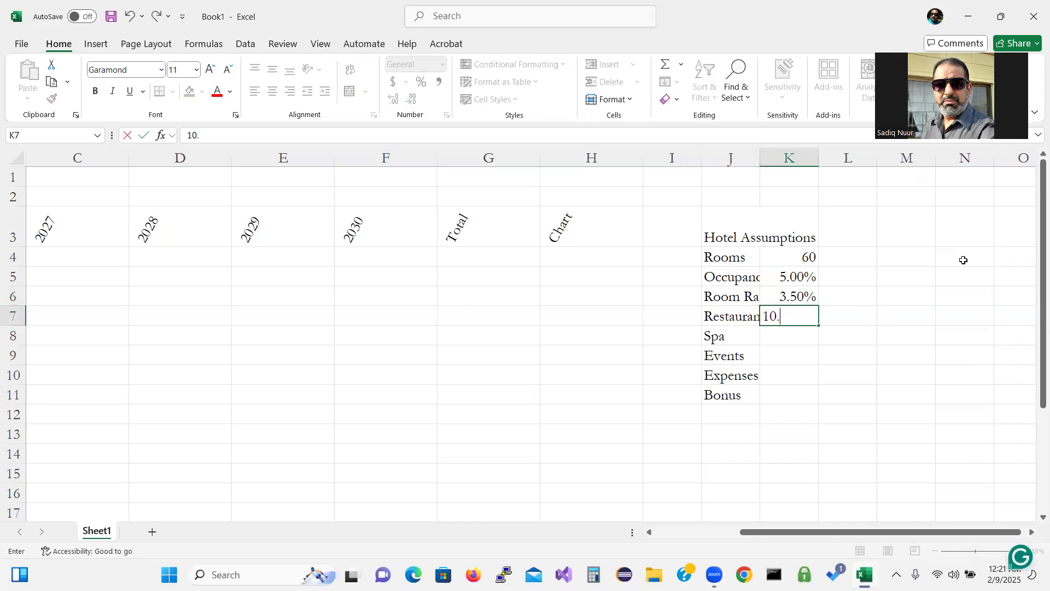
pyautogui.write('00%')
pyautogui.press('Return')
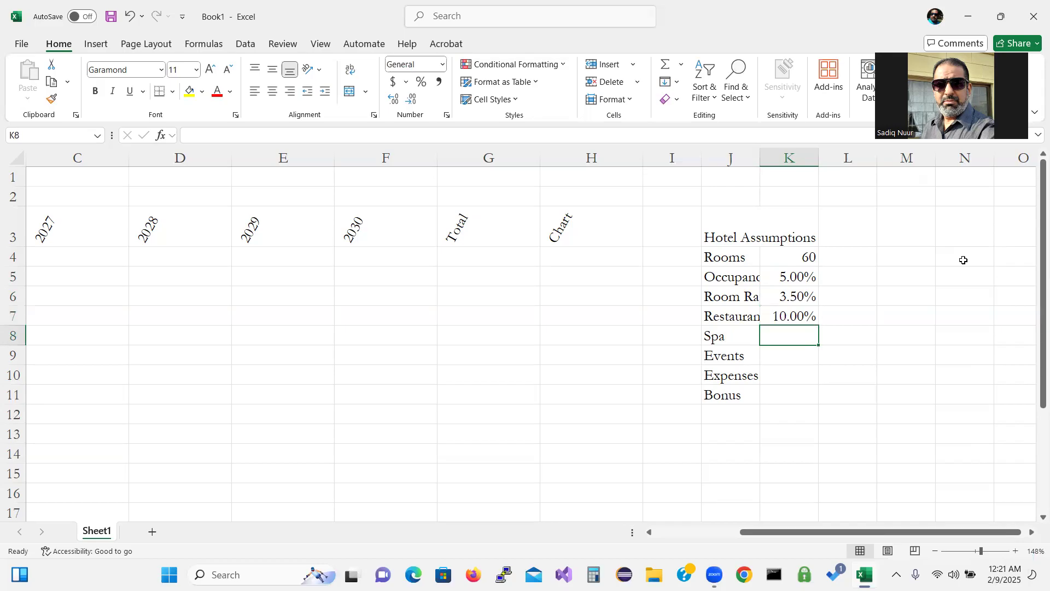
pyautogui.write('8.00')
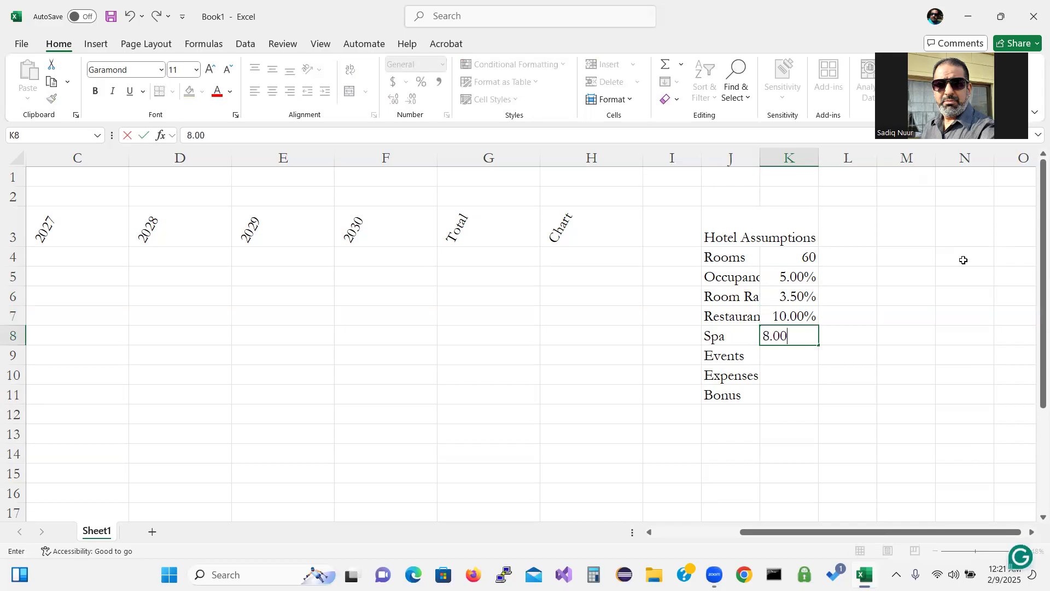
pyautogui.write('%')
pyautogui.press('Return')
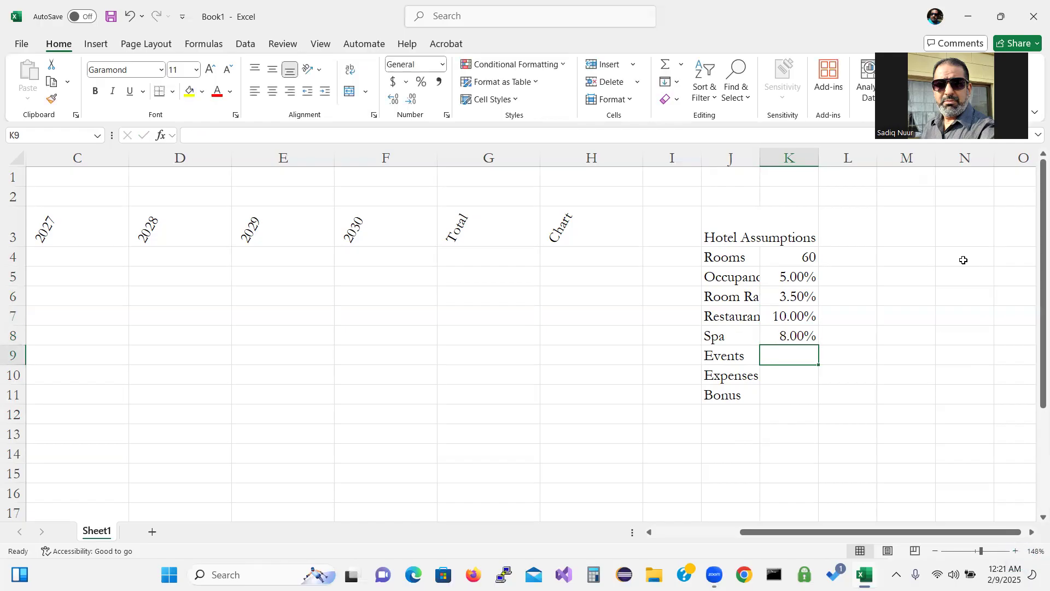
# Step: Enter 15.00% for Events in K9 and 4.00% for Expenses in K10
pyautogui.write('15')
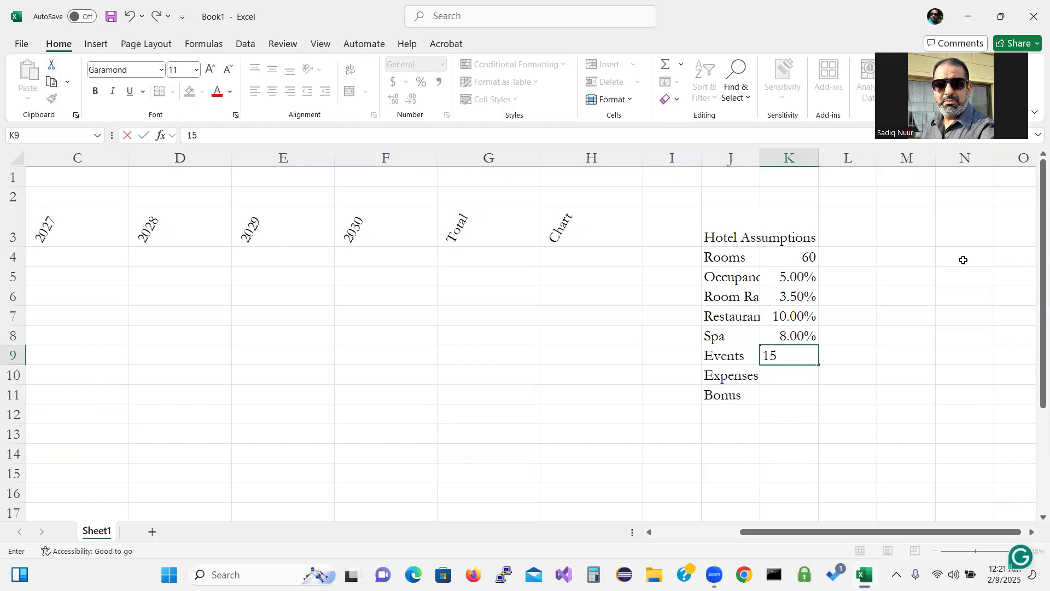
pyautogui.write('.00%')
pyautogui.press('Return')
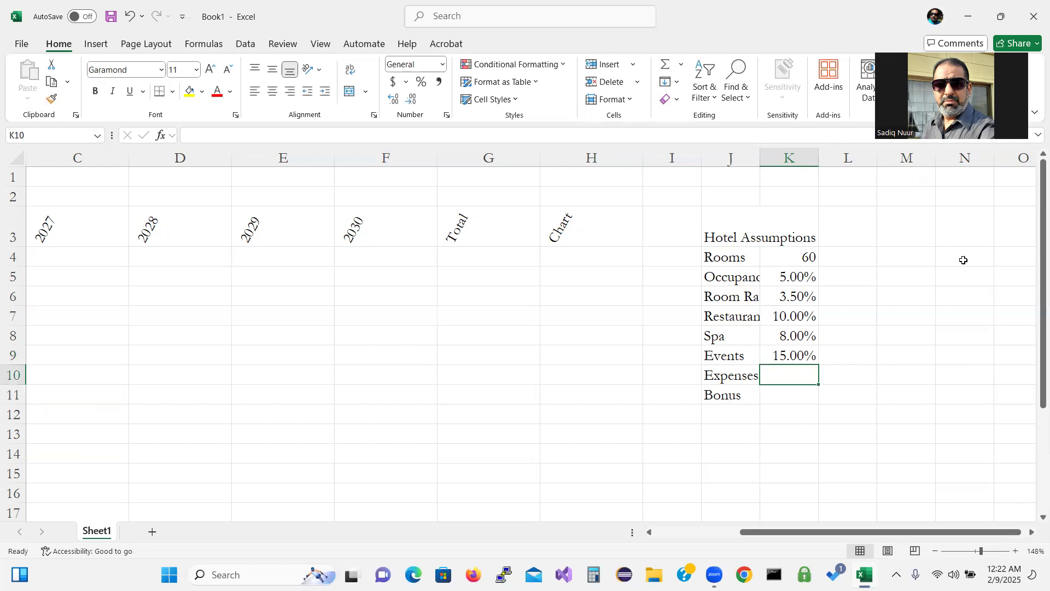
pyautogui.write('4.00')
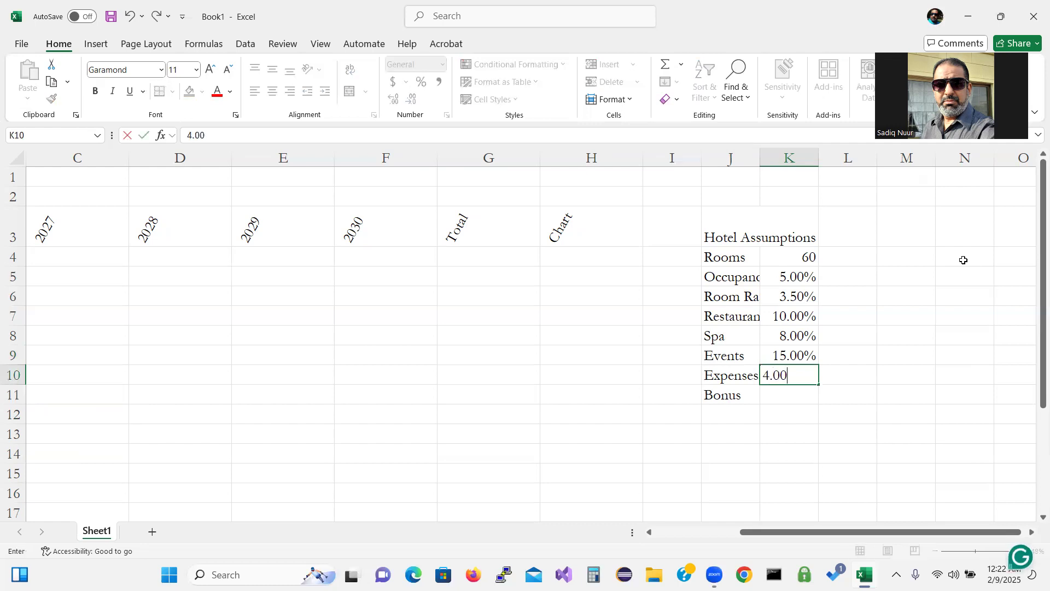
pyautogui.write('%')
pyautogui.press('Return')
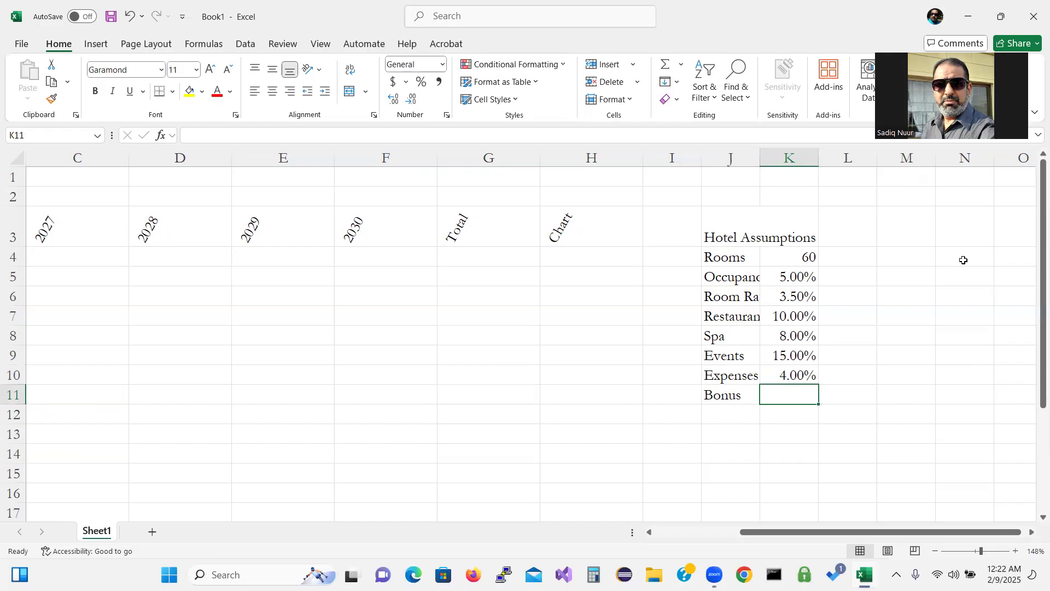
# Step: Enter 50000 in K11 for Bonus and change the cell's percentage format to comma-style Accounting
pyautogui.write('50')
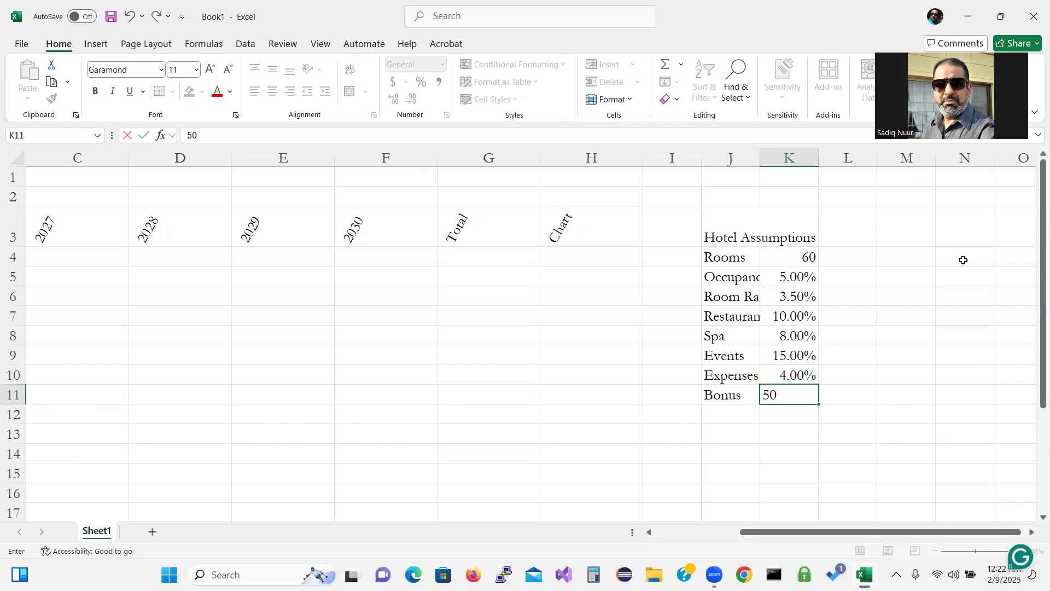
pyautogui.write('000')
pyautogui.press('Return')
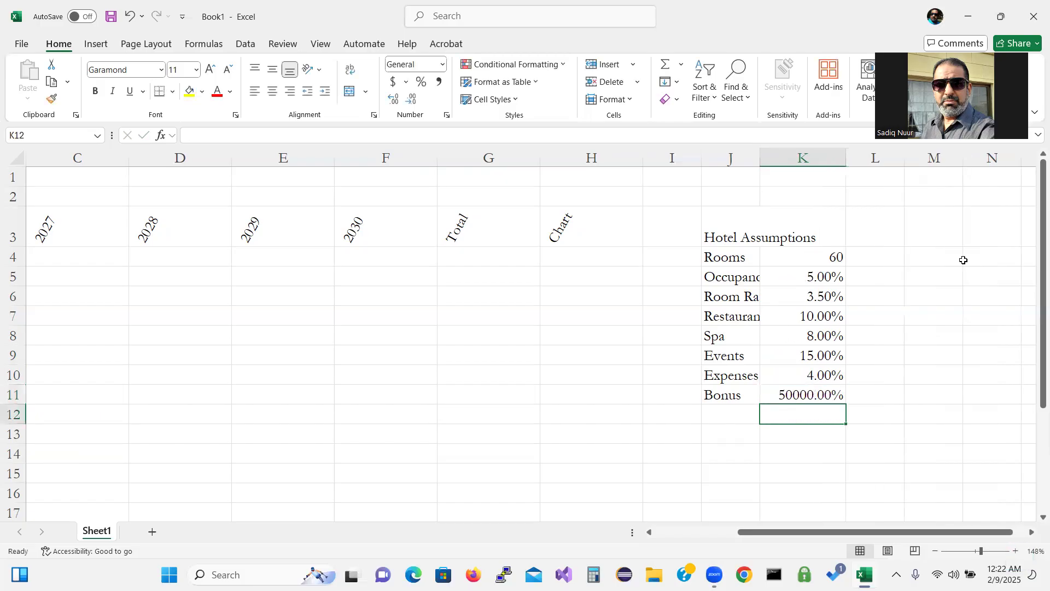
pyautogui.click(804, 393)
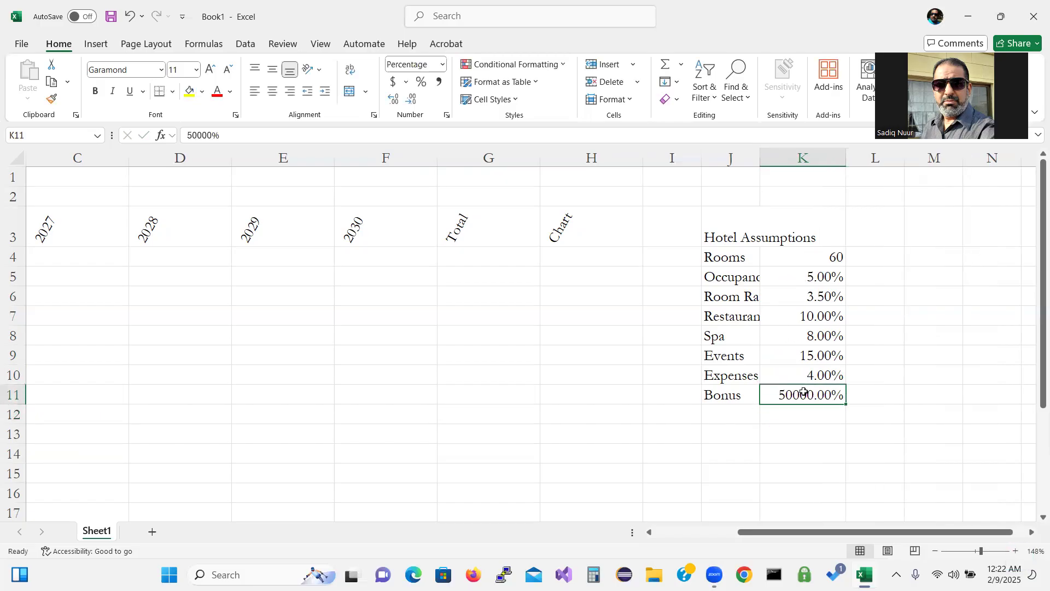
pyautogui.click(443, 65)
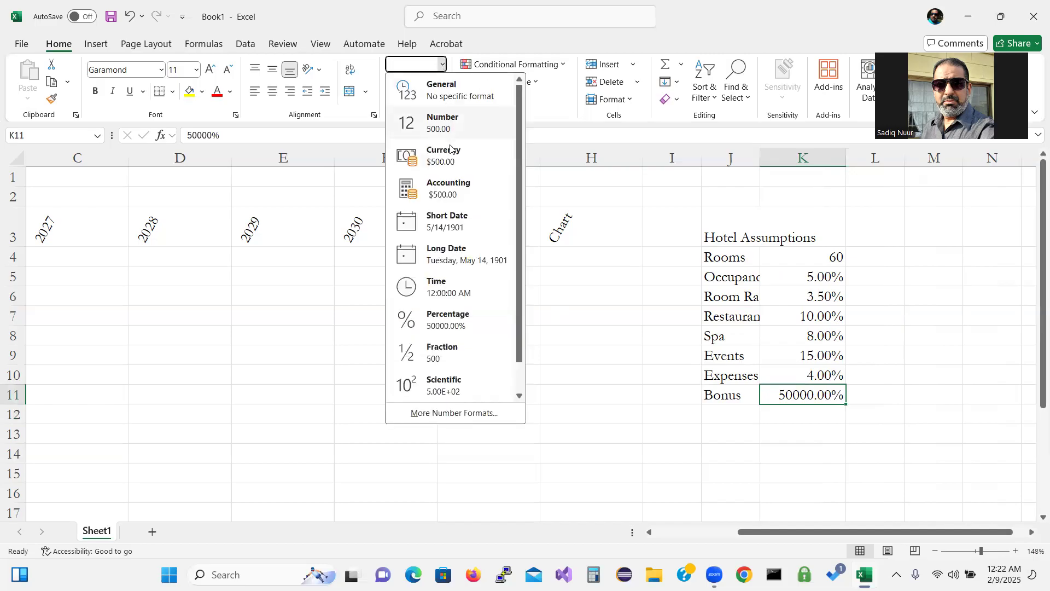
pyautogui.click(449, 188)
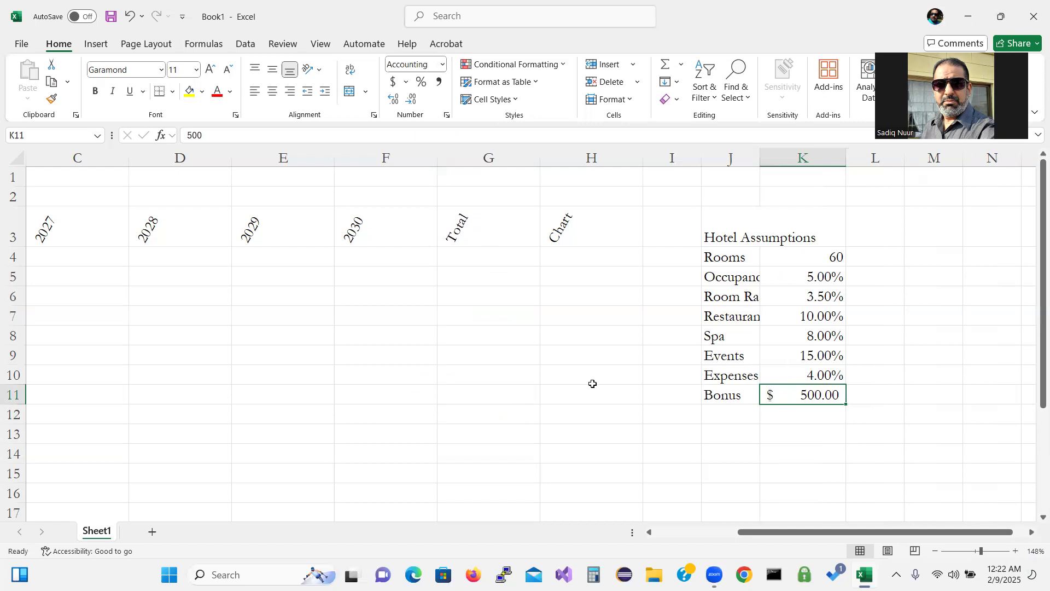
pyautogui.click(442, 83)
# Step: Set the Bonus value in K11 to 50,000 and apply the dollar accounting format to it
pyautogui.doubleClick(817, 396)
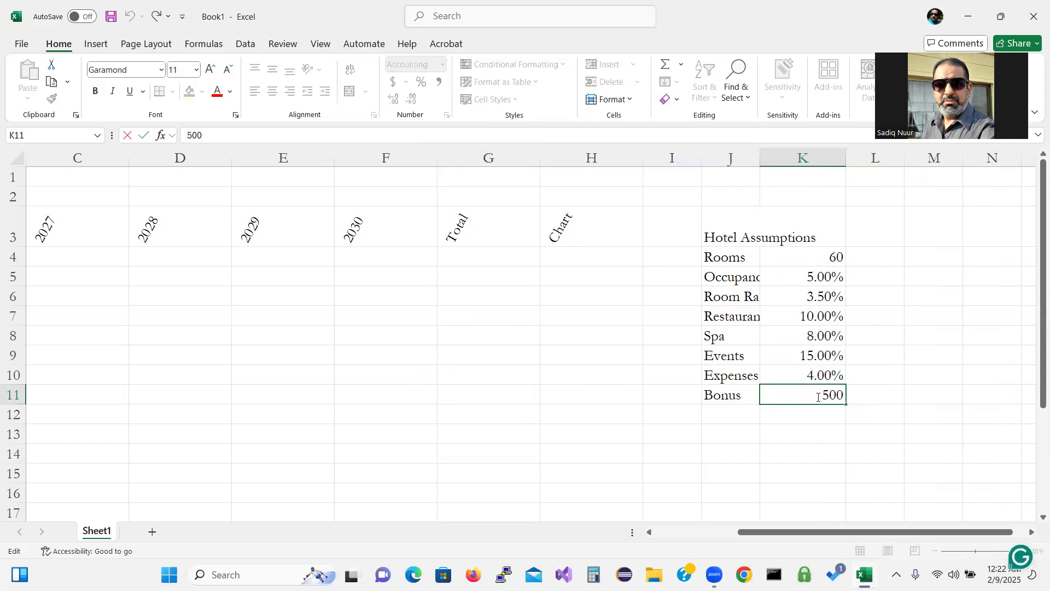
pyautogui.press('Delete')
pyautogui.press('Delete')
pyautogui.press('Delete')
pyautogui.write('50,000')
pyautogui.press('Return')
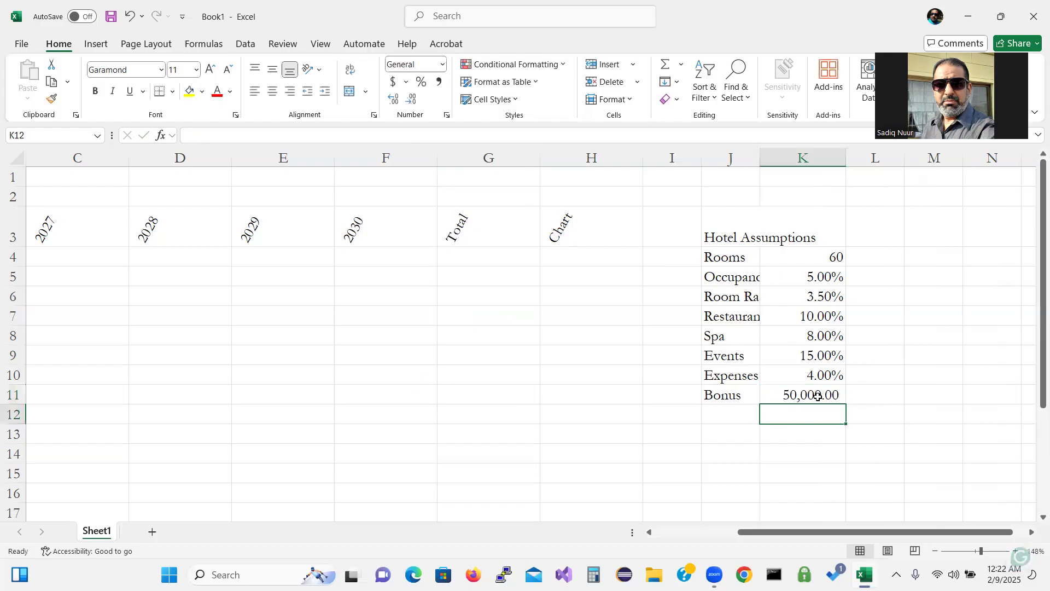
pyautogui.click(808, 394)
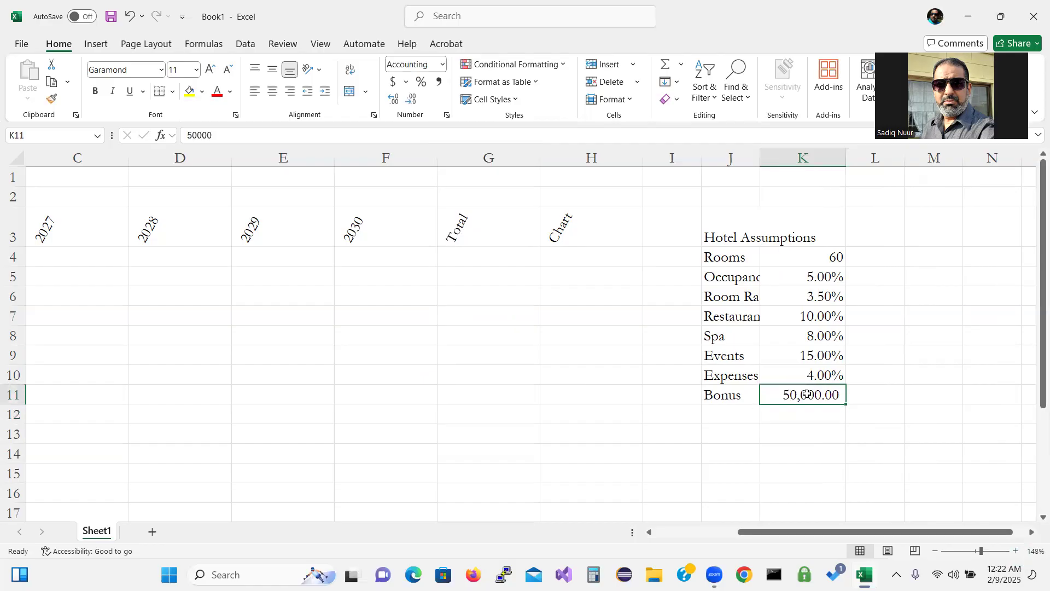
pyautogui.click(393, 83)
pyautogui.click(458, 421)
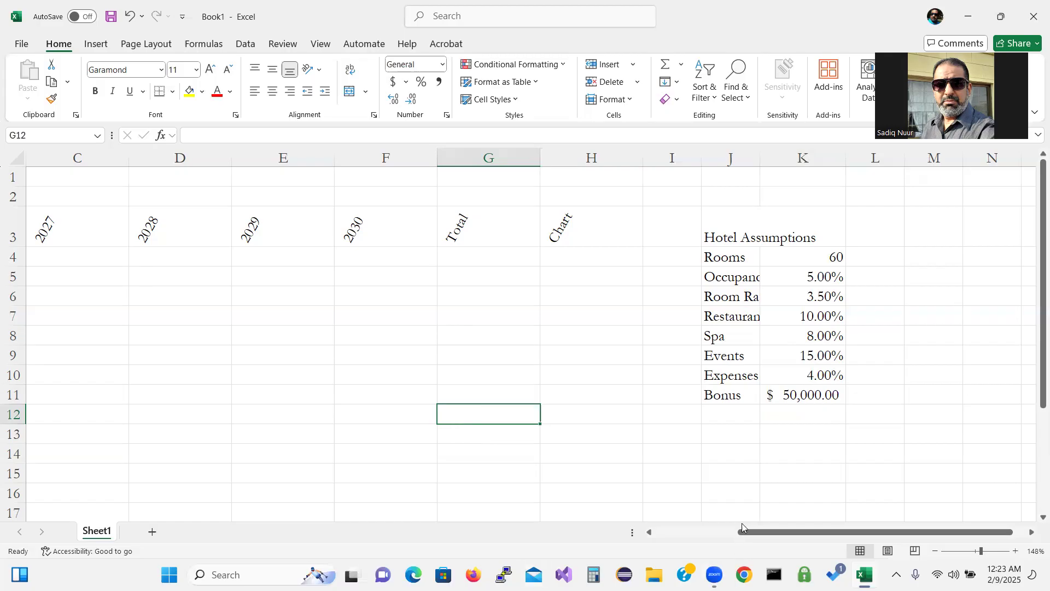
# Step: Enter the 2026 values: 40% for Occupancy Rate in B4 and 135 for Average Daily Rate in B6
pyautogui.moveTo(744, 539); pyautogui.dragTo(668, 555)
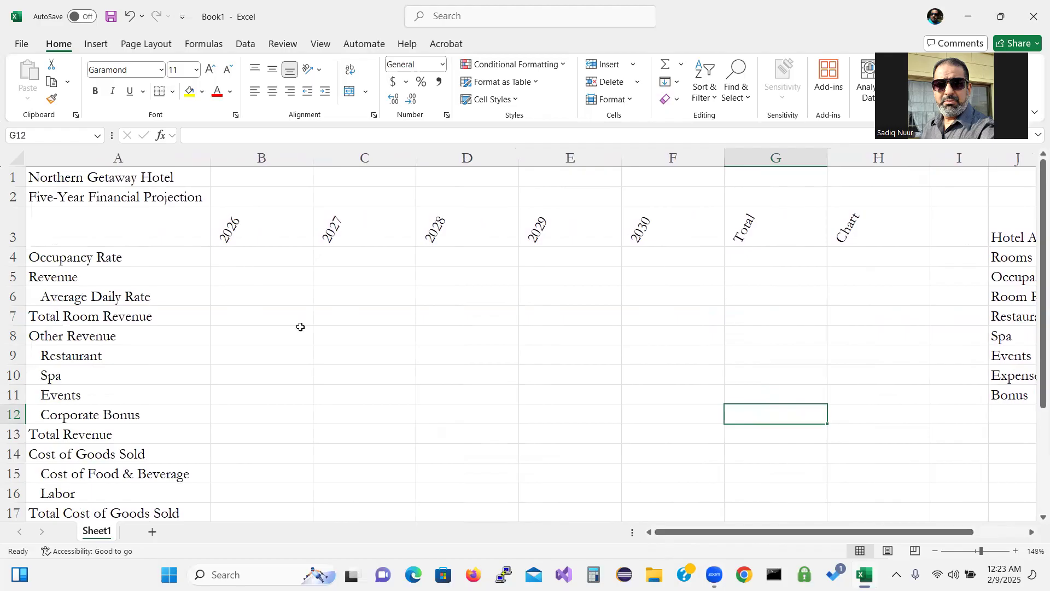
pyautogui.click(244, 256)
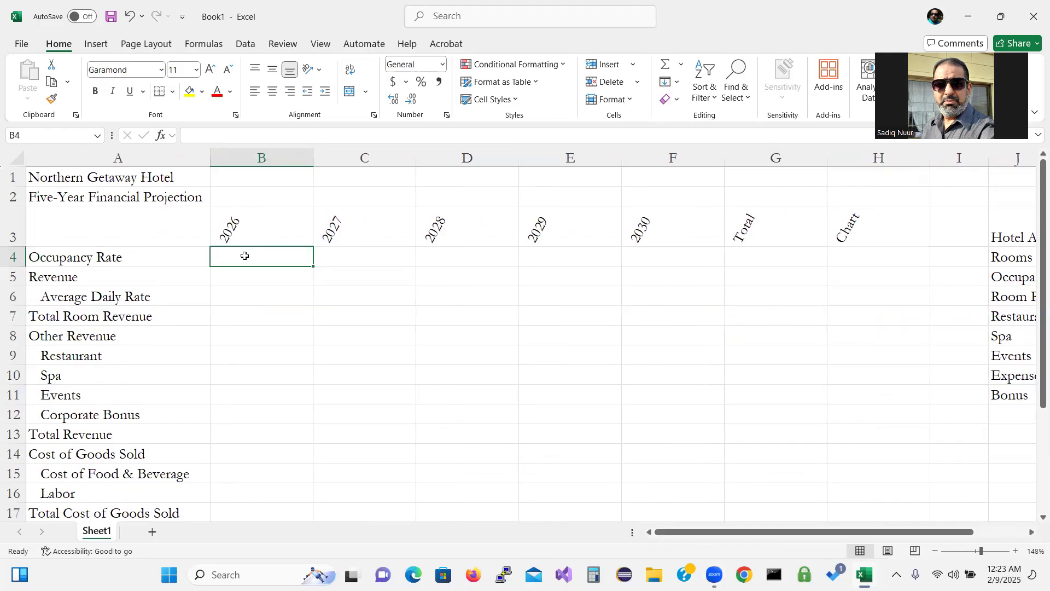
pyautogui.write('40')
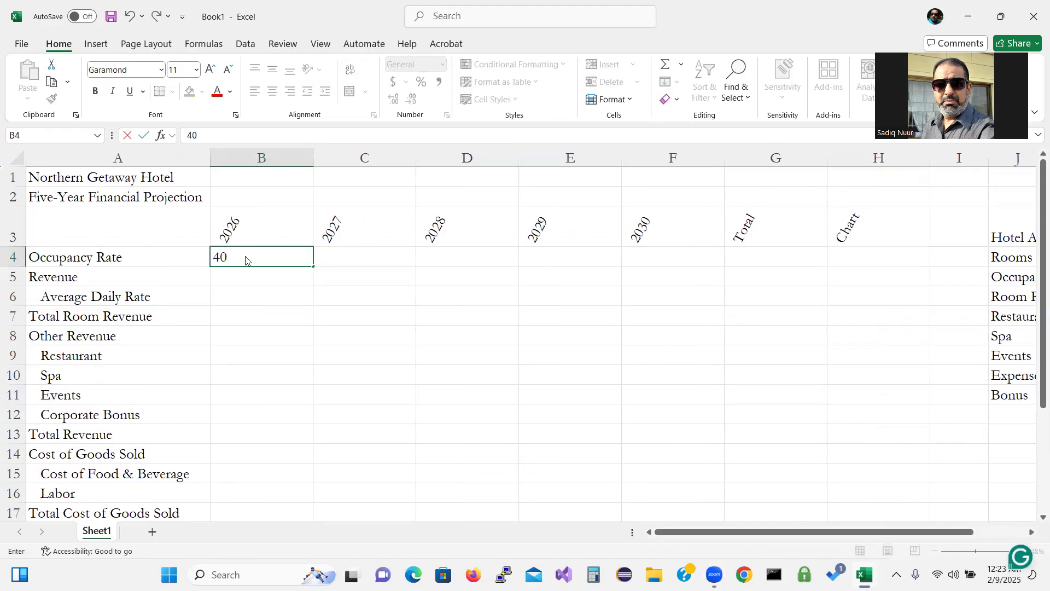
pyautogui.write('%')
pyautogui.press('Return')
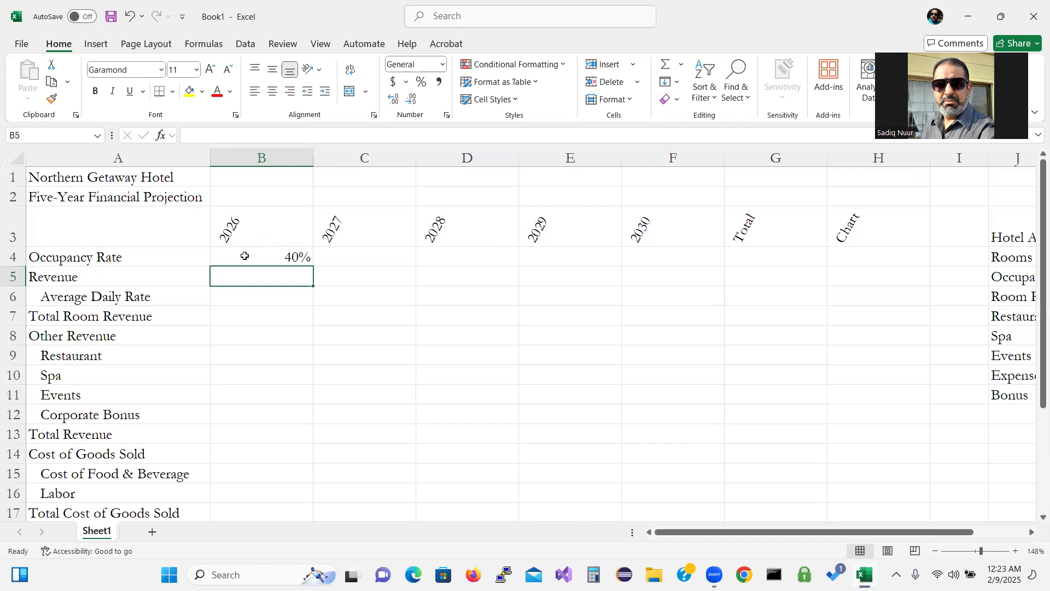
pyautogui.press('Down')
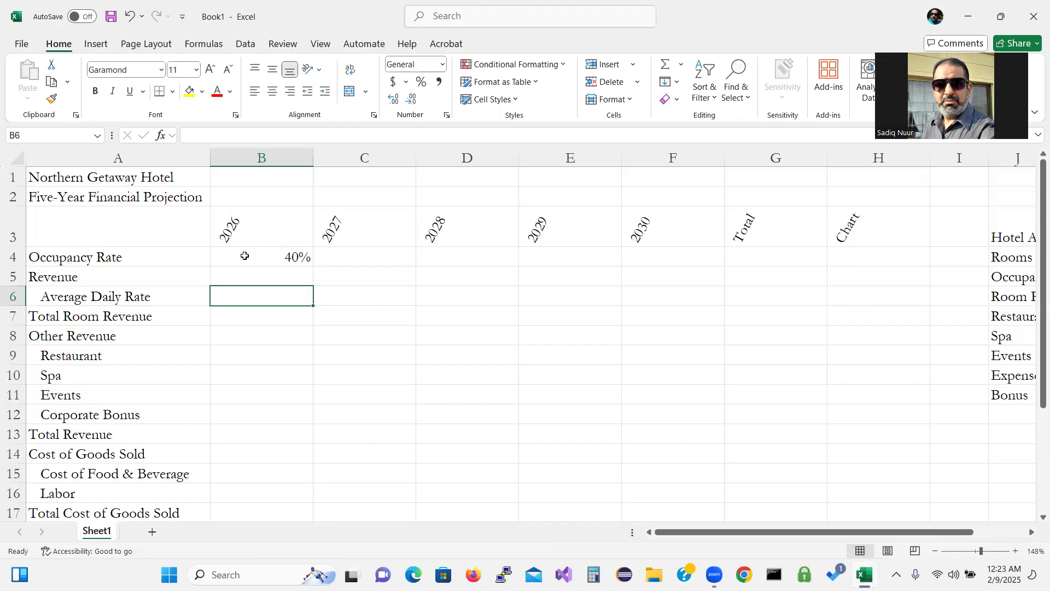
pyautogui.write('135')
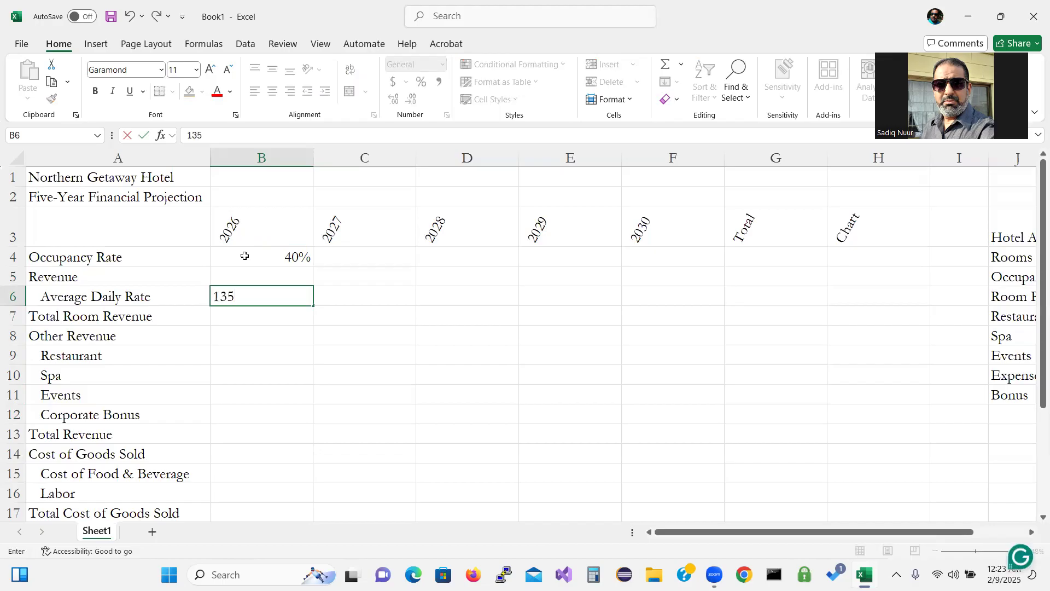
pyautogui.press('Return')
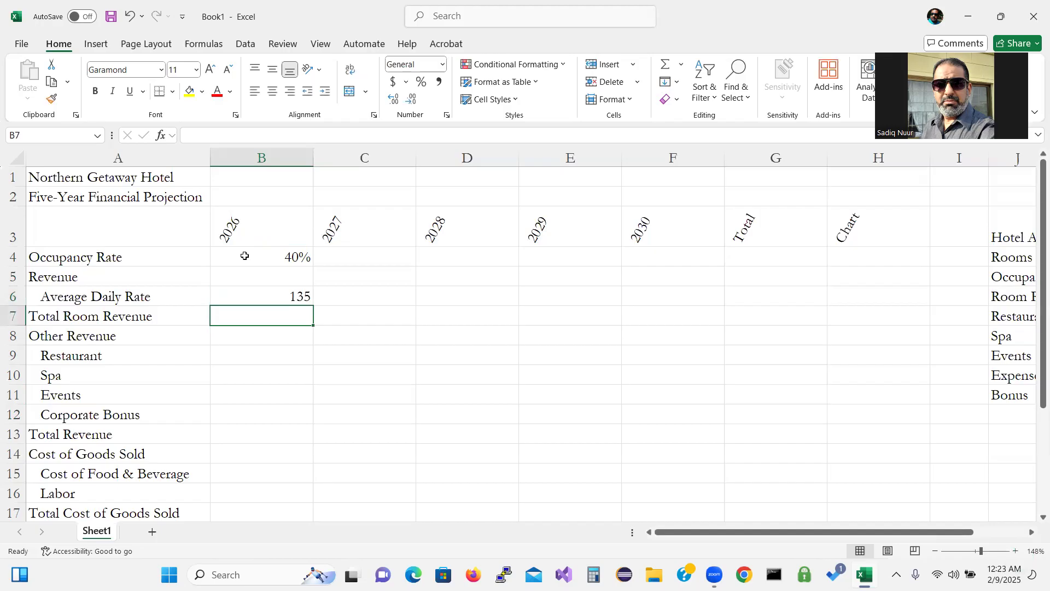
# Step: Enter 105000 for Restaurant in B9 and format it in comma style without decimals
pyautogui.press('Down')
pyautogui.press('Down')
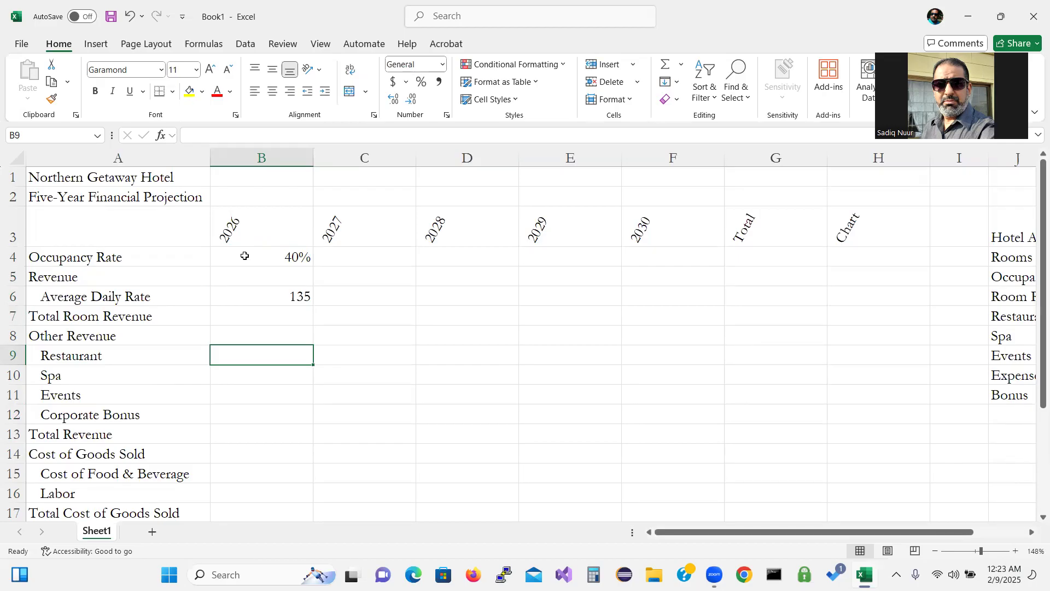
pyautogui.write('105')
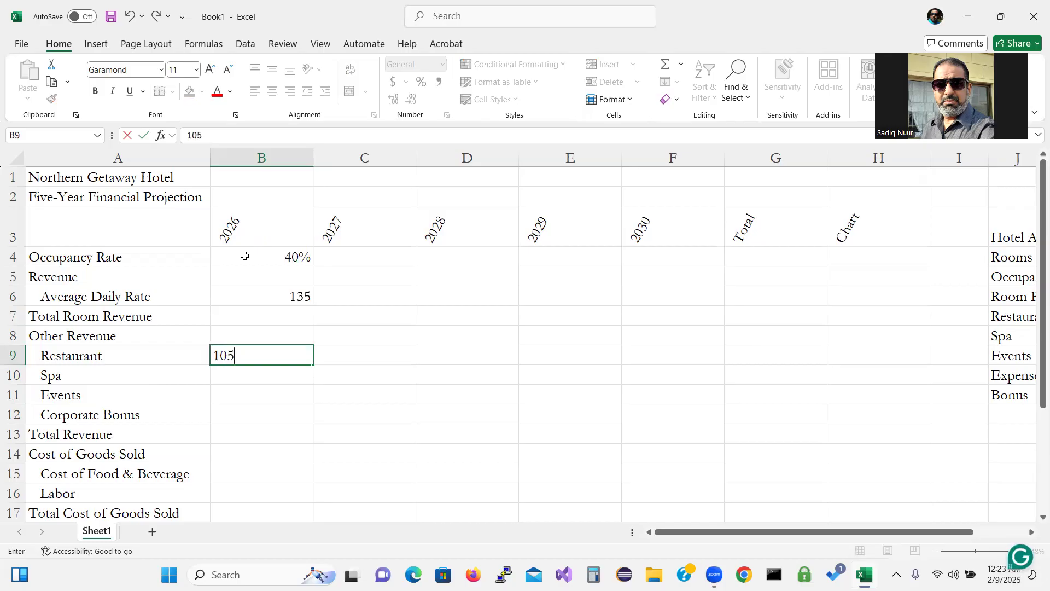
pyautogui.write('000')
pyautogui.press('Return')
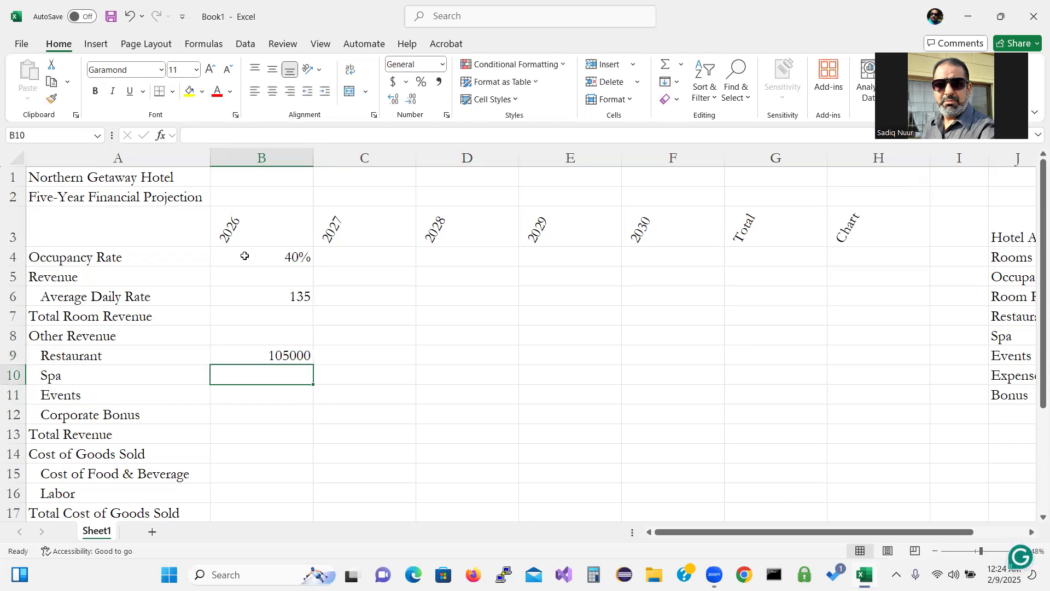
pyautogui.click(280, 355)
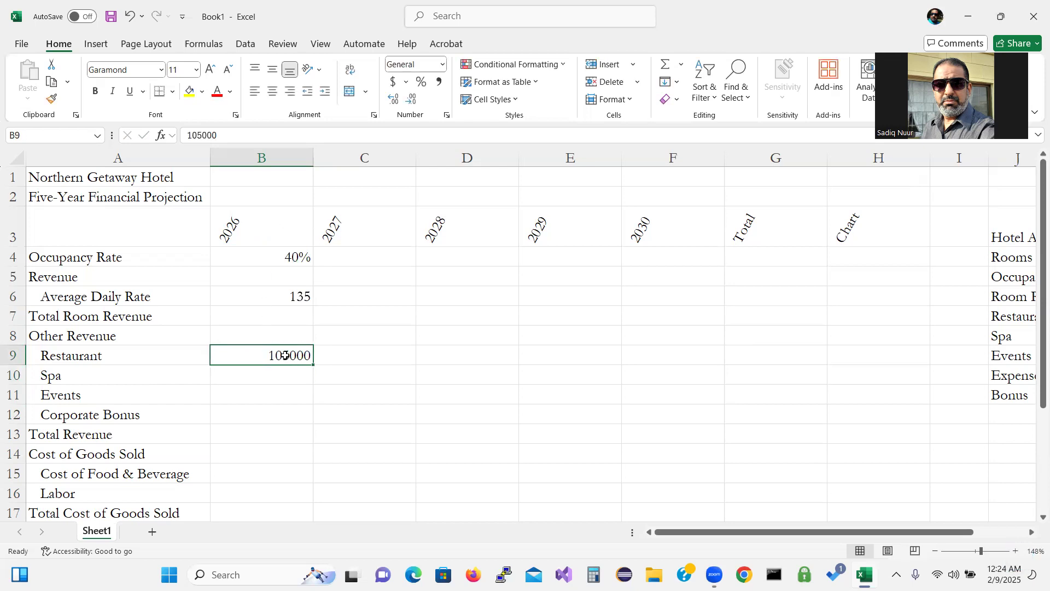
pyautogui.click(440, 83)
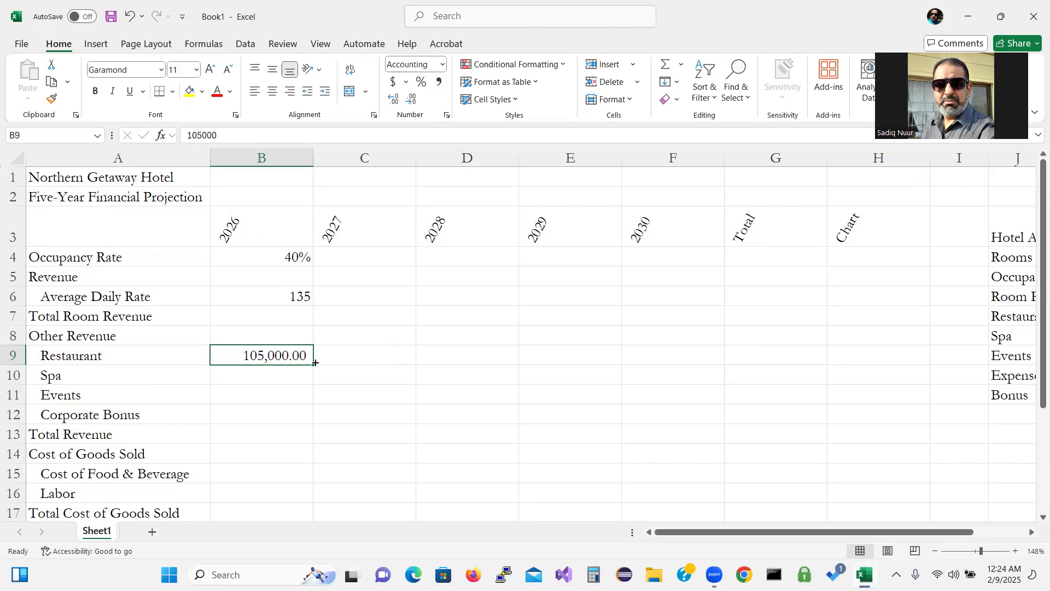
pyautogui.click(412, 100)
pyautogui.click(411, 100)
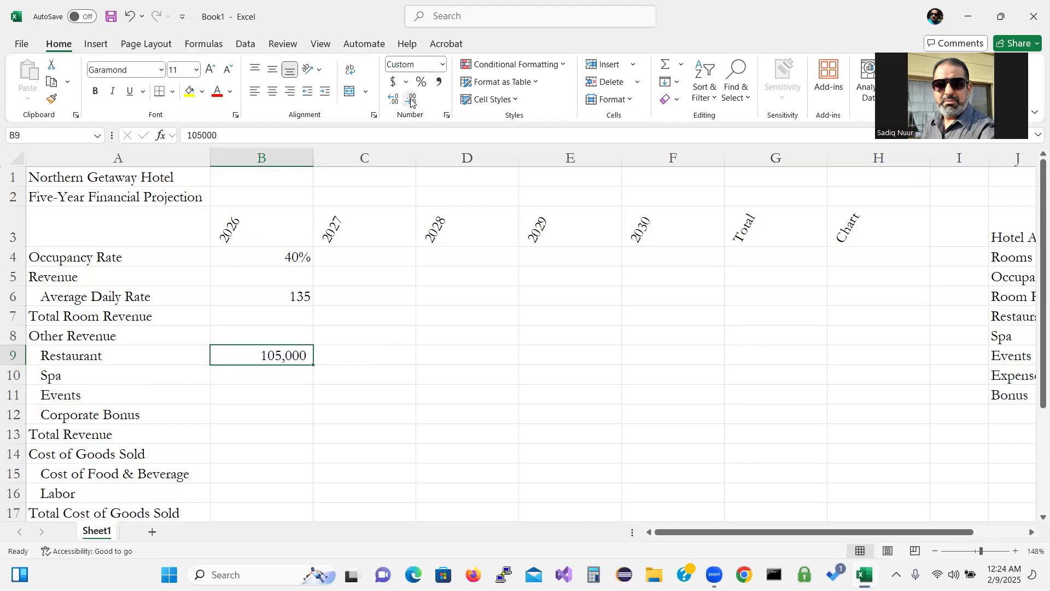
# Step: Enter 46000 for Spa in B10 and format it in comma style without decimals
pyautogui.click(278, 373)
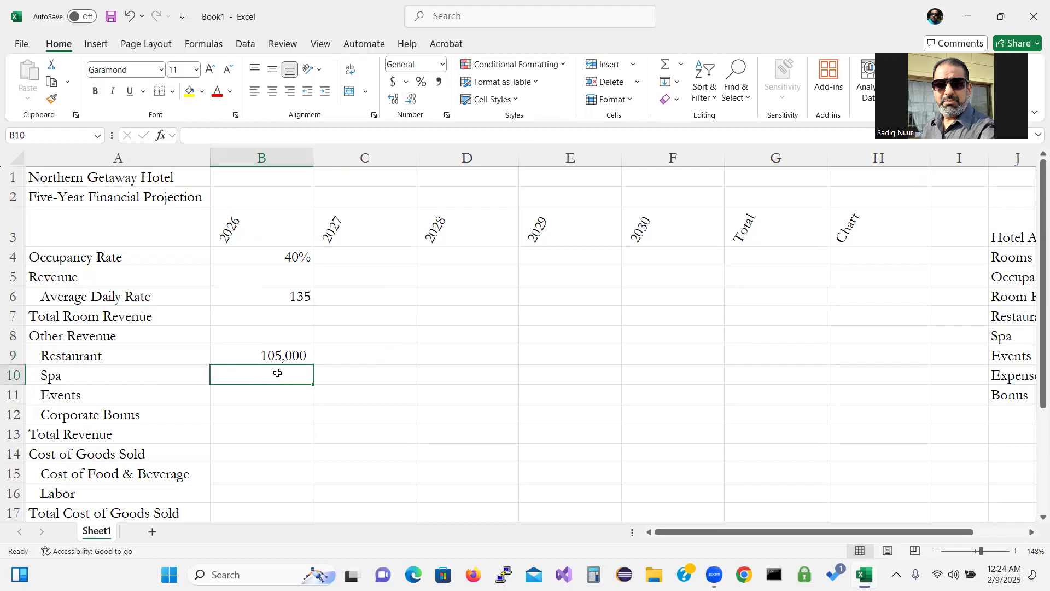
pyautogui.write('4')
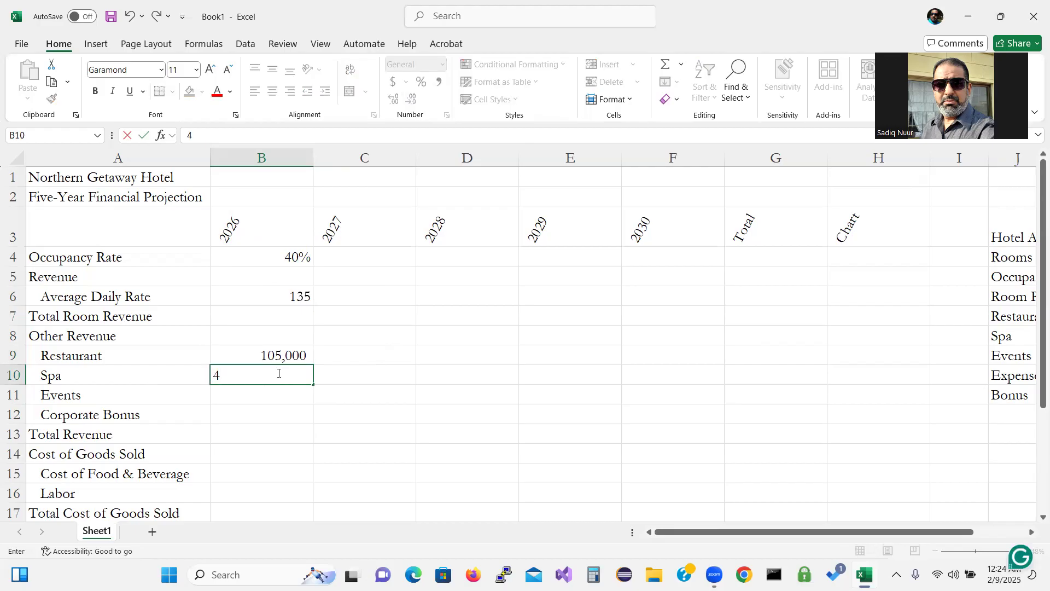
pyautogui.write('6000')
pyautogui.press('Return')
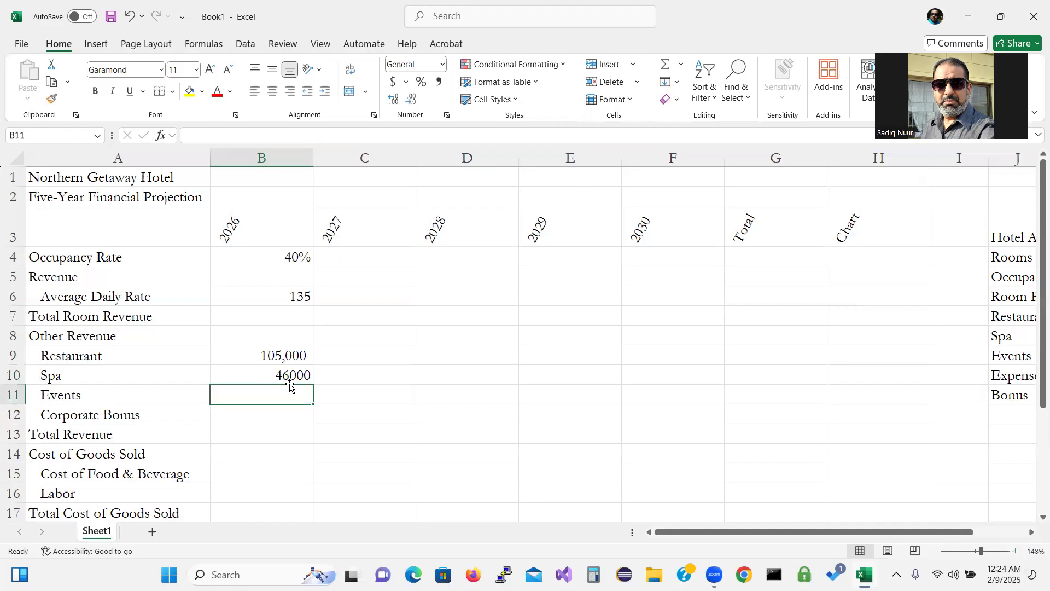
pyautogui.click(292, 374)
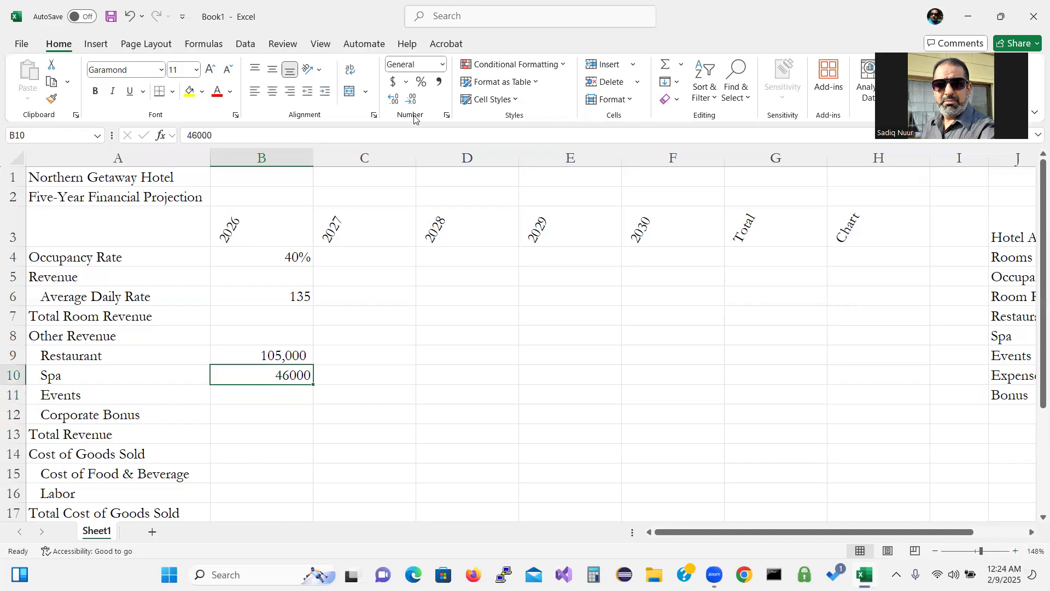
pyautogui.click(441, 83)
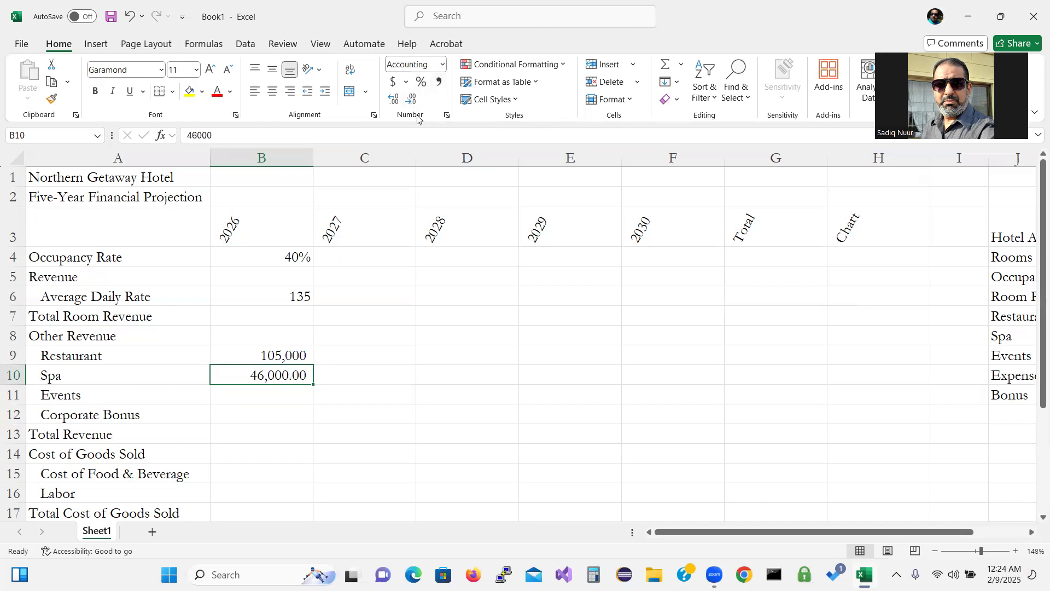
pyautogui.click(413, 99)
pyautogui.click(413, 99)
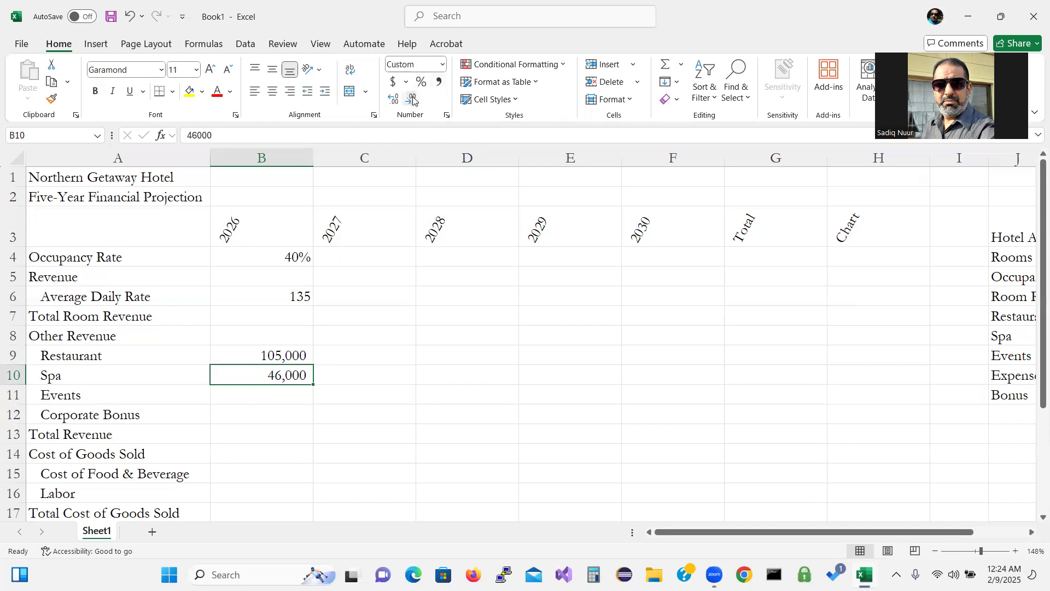
# Step: Enter 78000 for Events in B11 and format it in comma style without decimals
pyautogui.click(275, 392)
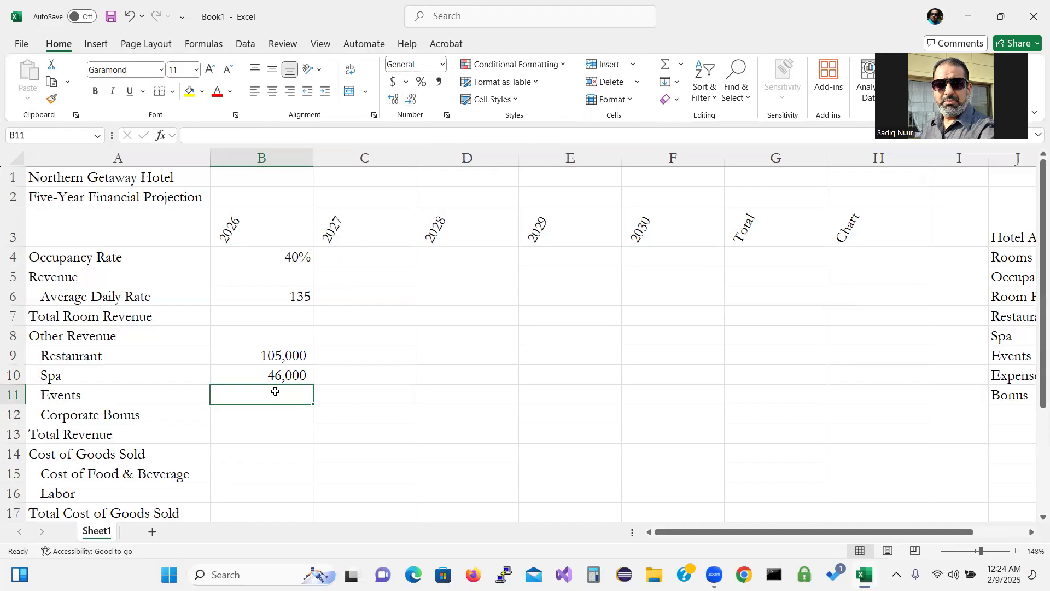
pyautogui.write('78')
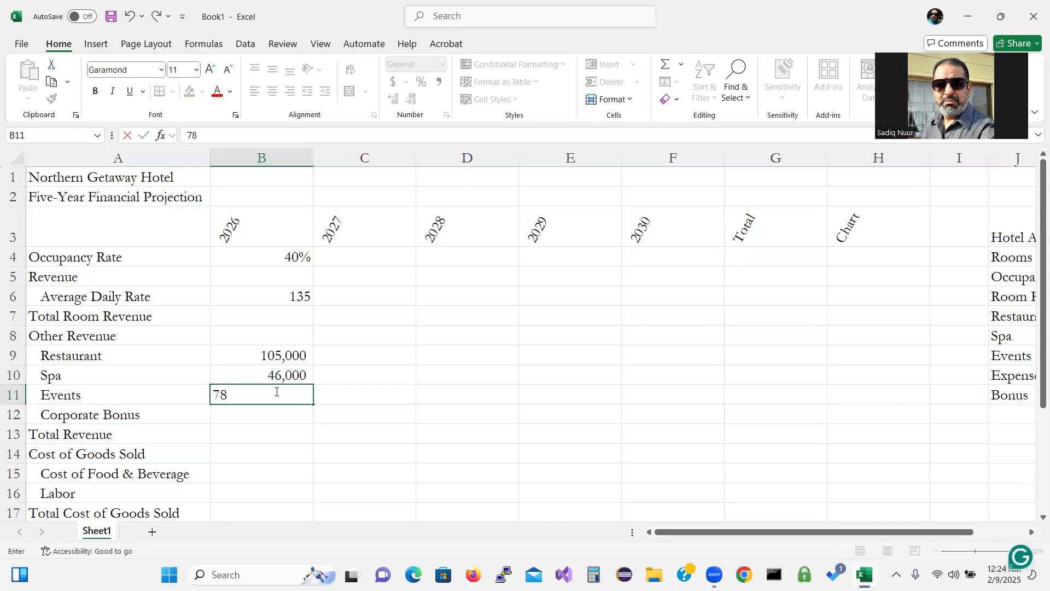
pyautogui.write('000')
pyautogui.press('Return')
pyautogui.click(289, 394)
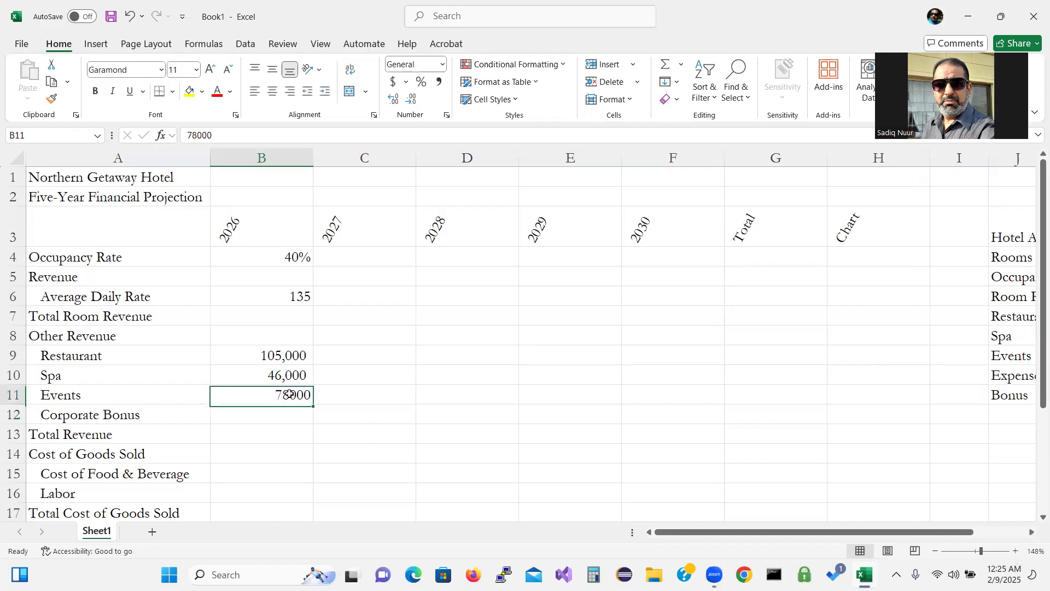
pyautogui.click(438, 83)
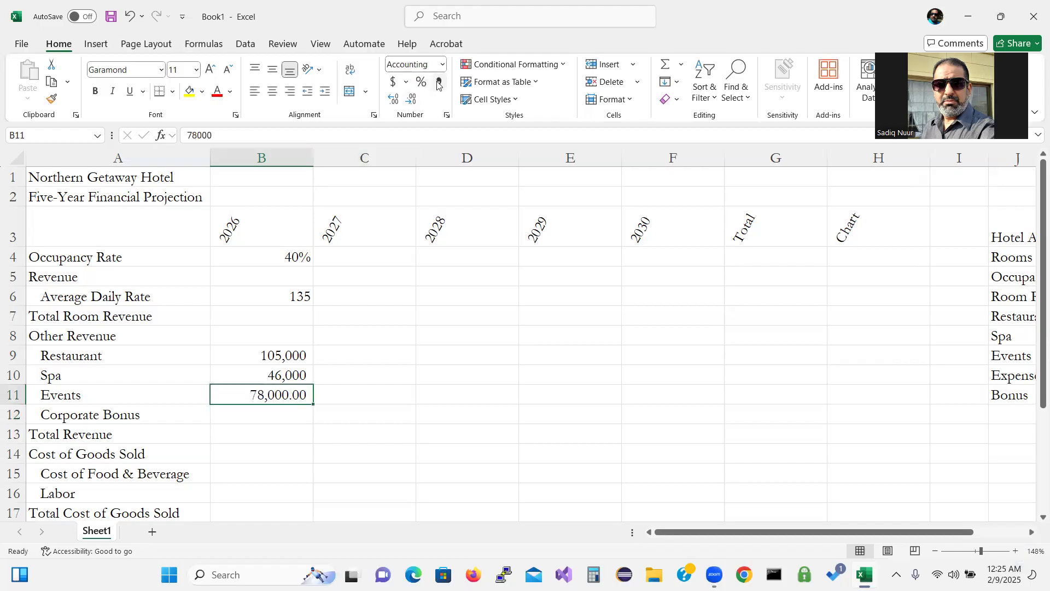
pyautogui.click(411, 102)
pyautogui.click(411, 101)
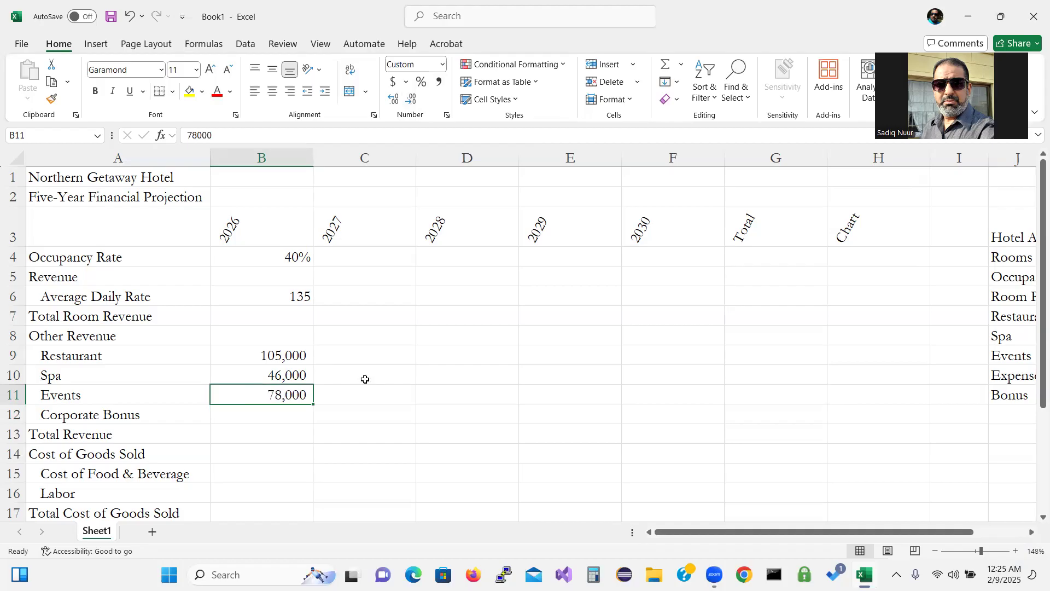
# Step: Enter the 2026 cost values: 38500 for Cost of Food & Beverage in B15 and 410000 for Labor in B16
pyautogui.click(284, 454)
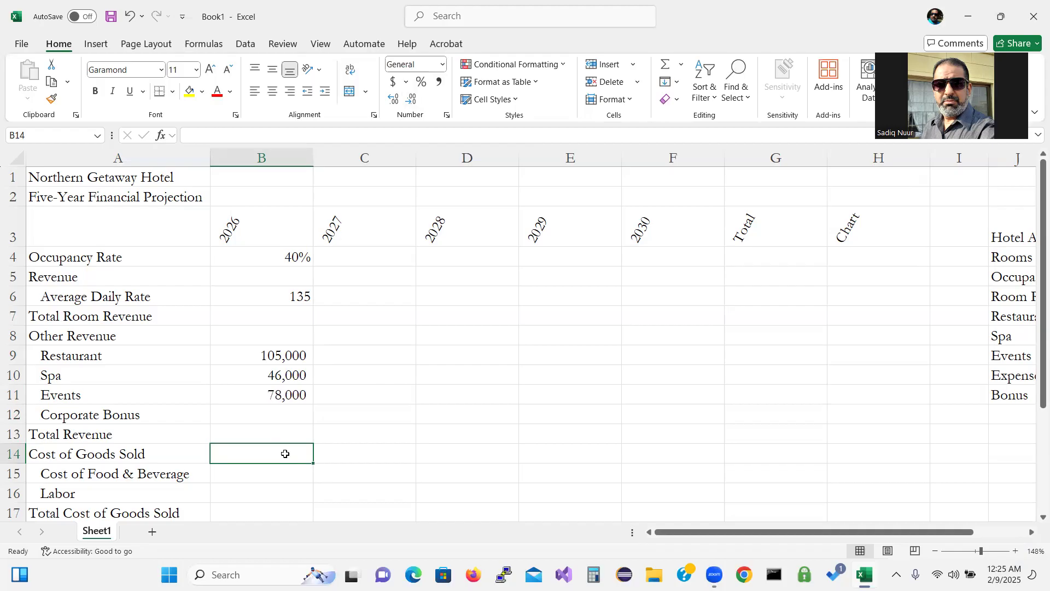
pyautogui.click(275, 471)
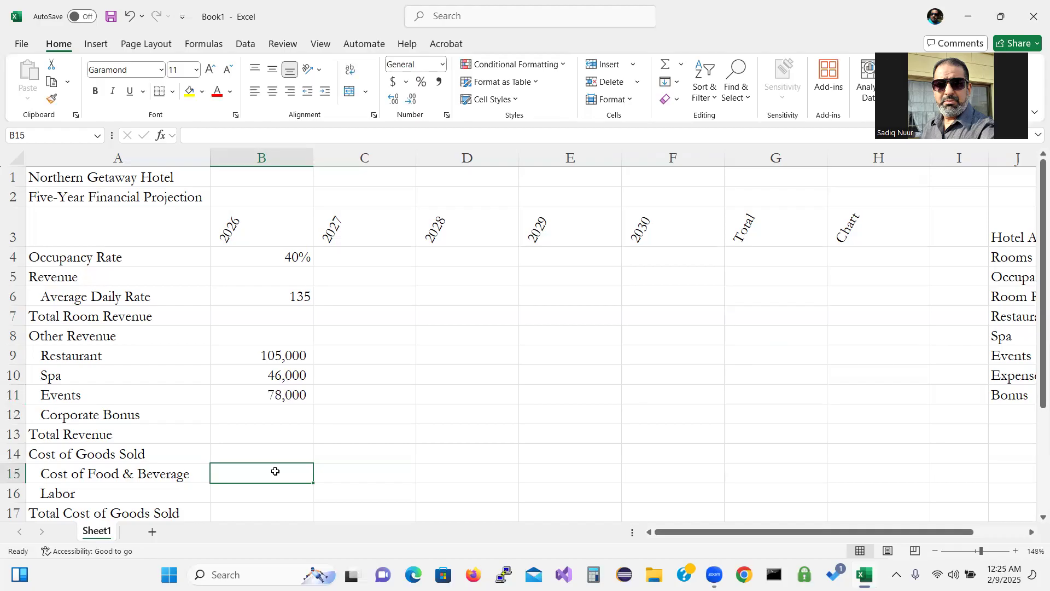
pyautogui.write('3')
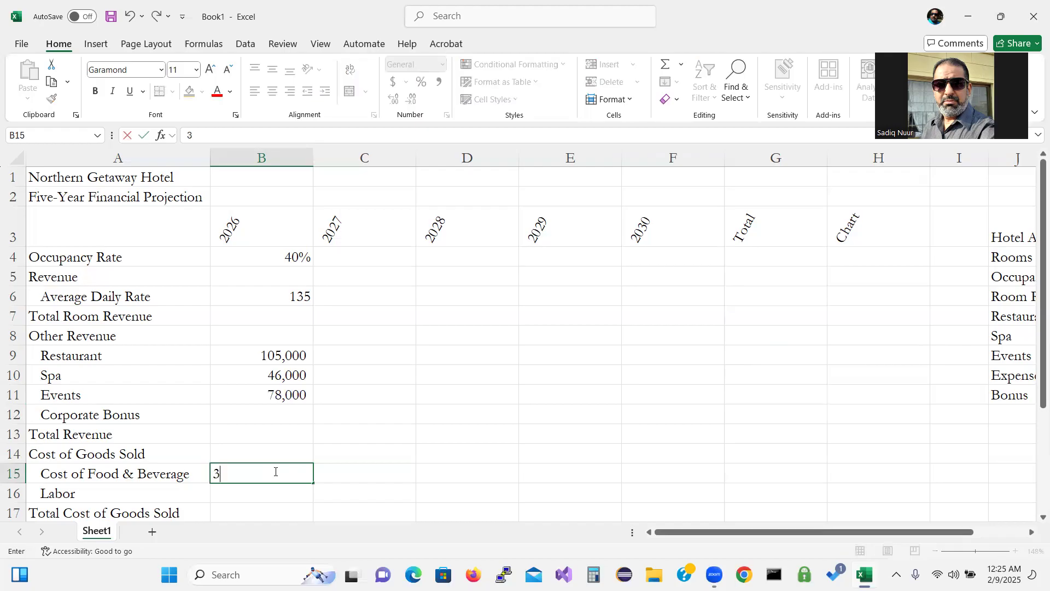
pyautogui.write('8500')
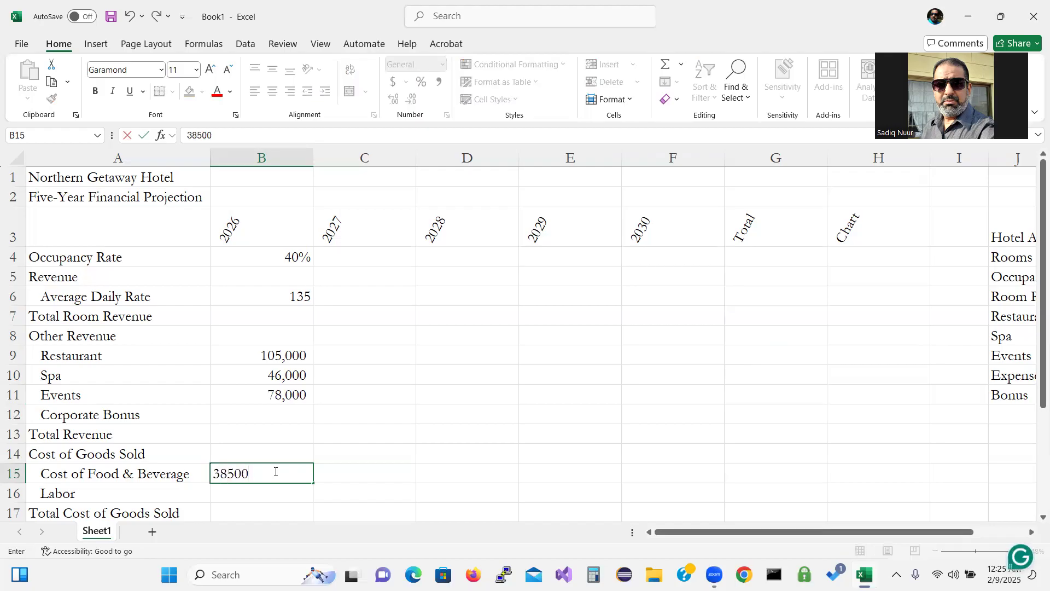
pyautogui.press('Return')
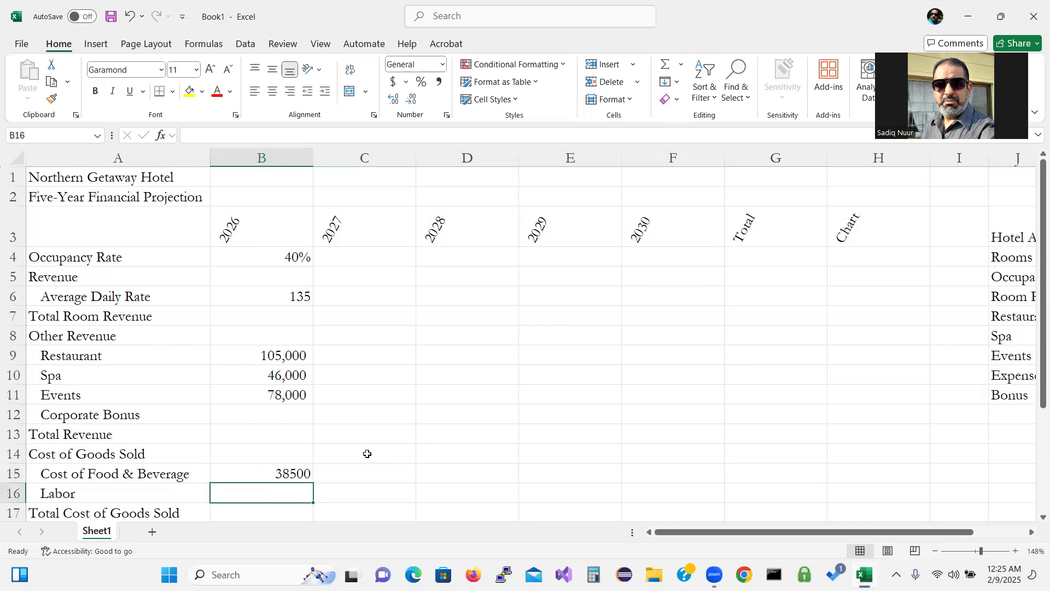
pyautogui.write('4')
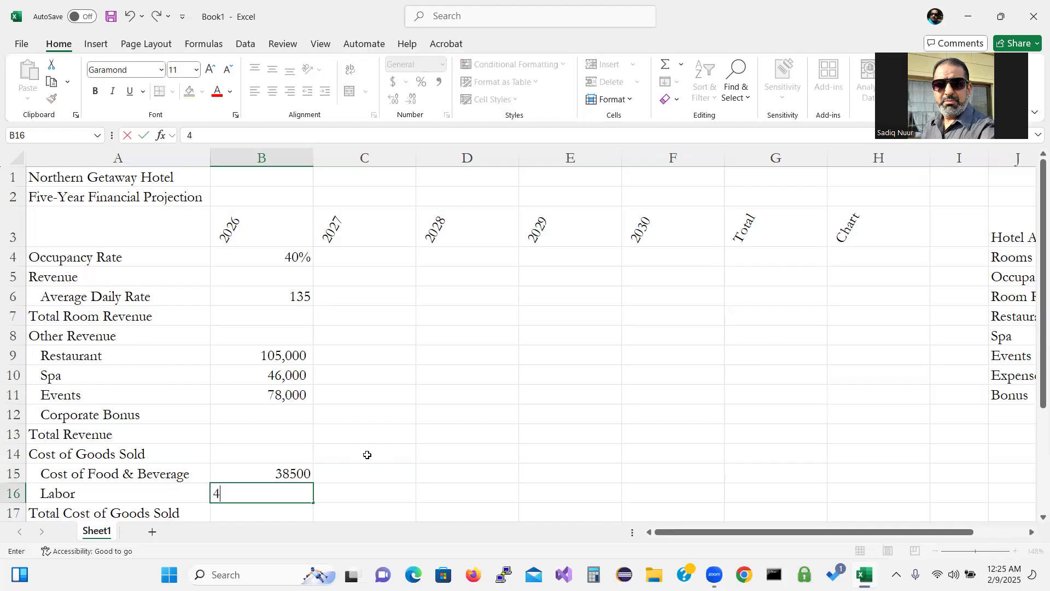
pyautogui.write('10')
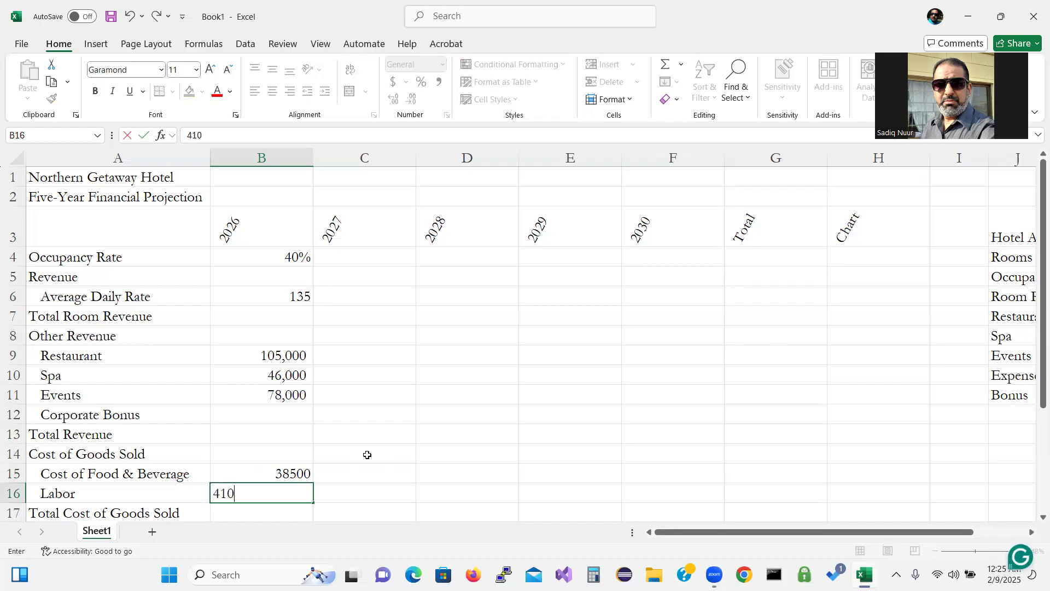
pyautogui.write('000')
pyautogui.press('Return')
# Step: Format the Cost of Food & Beverage and Labor values in B15:B16 in comma style without decimals
pyautogui.moveTo(283, 455); pyautogui.dragTo(283, 473)
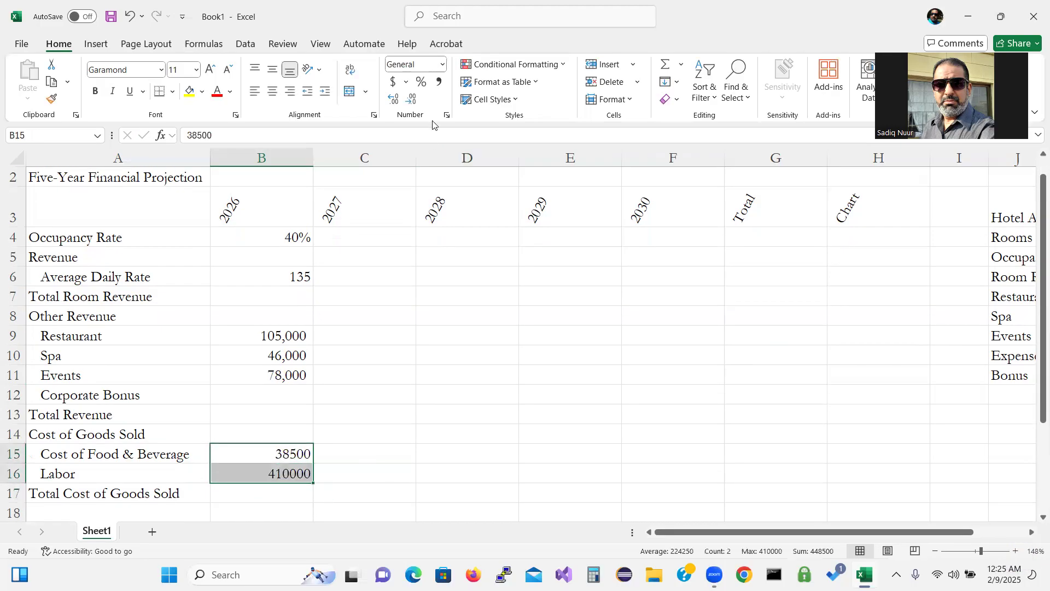
pyautogui.click(440, 82)
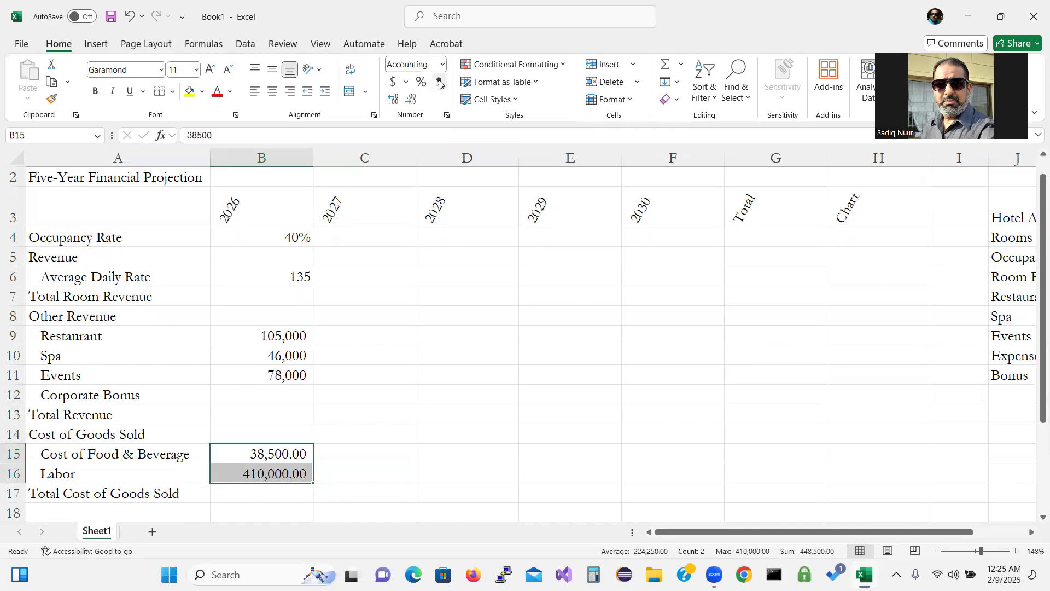
pyautogui.click(411, 99)
pyautogui.click(411, 100)
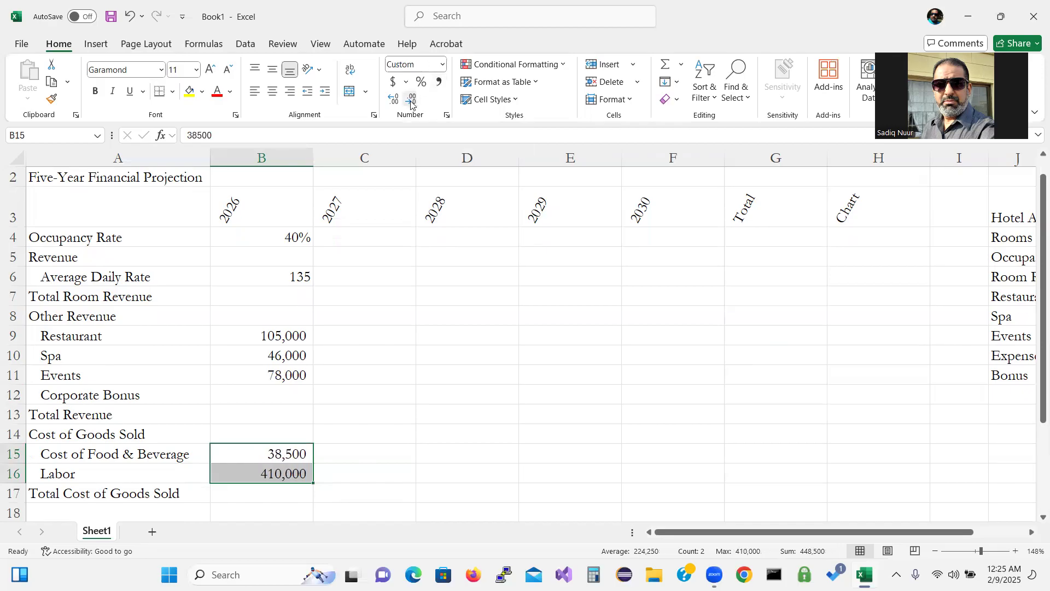
pyautogui.click(420, 392)
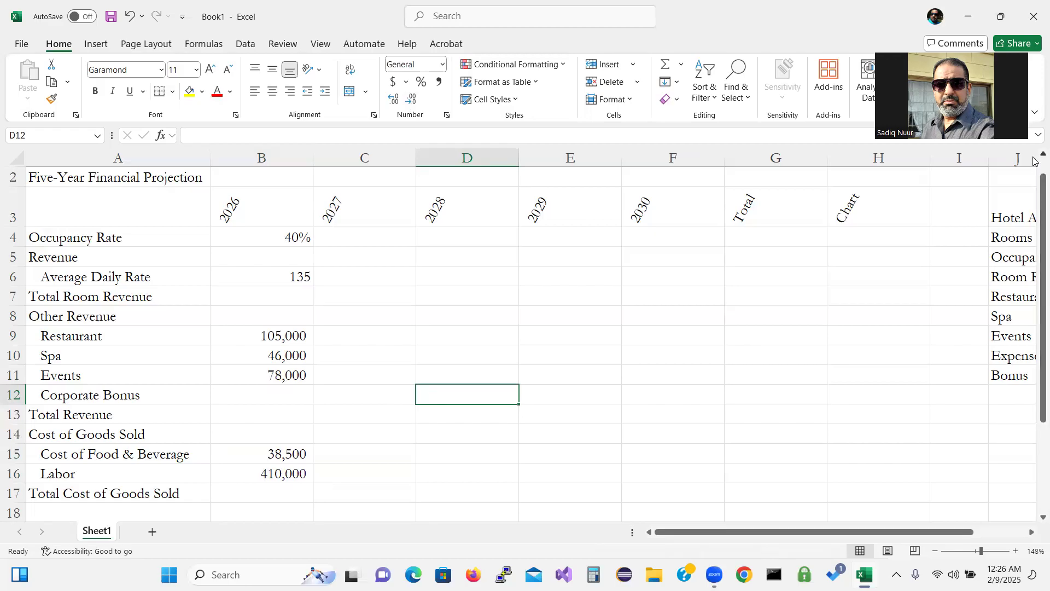
# Step: Try the formula =NOW() in G1, and clear the cell again
pyautogui.scroll(1, 1034, 160)
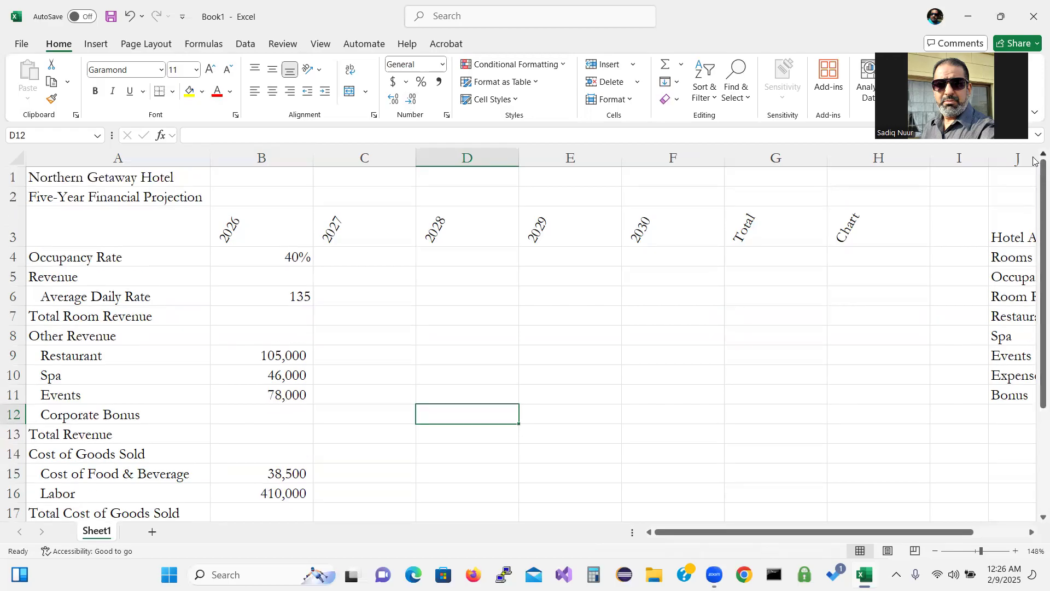
pyautogui.click(760, 177)
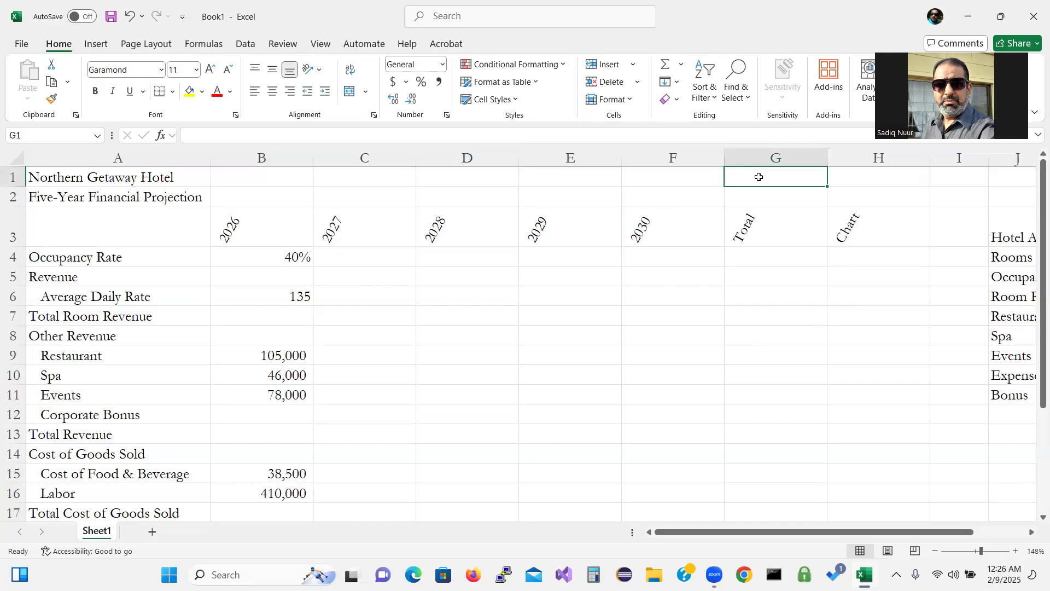
pyautogui.write('=')
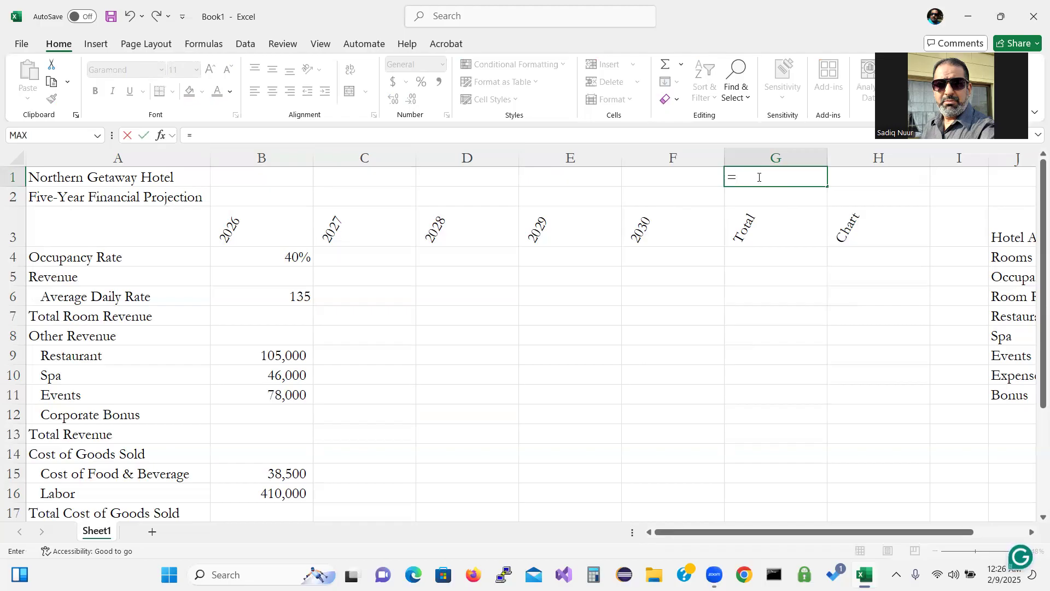
pyautogui.write('=')
pyautogui.press('BackSpace')
pyautogui.write('now')
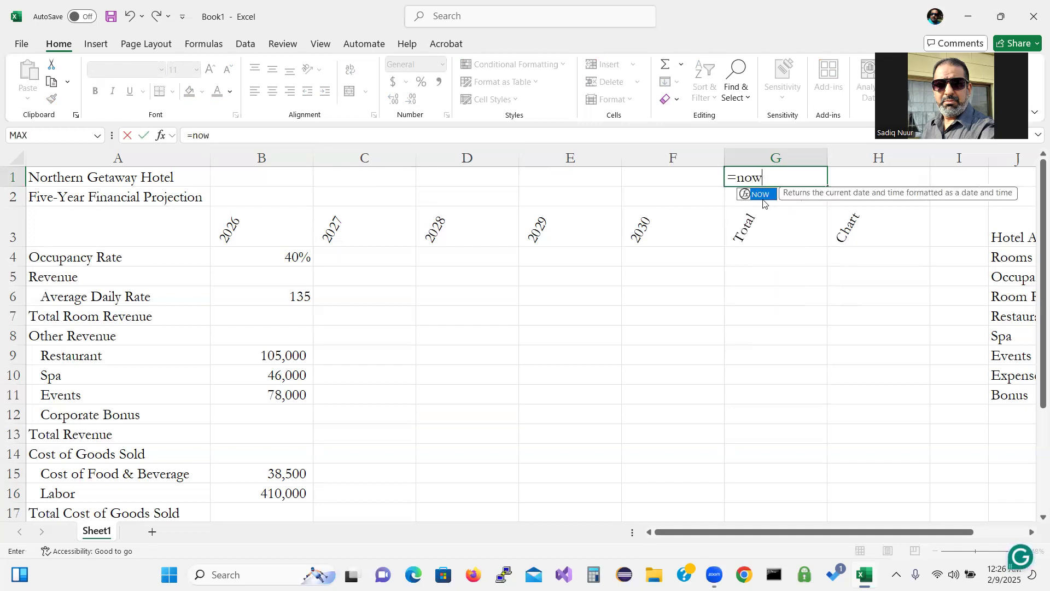
pyautogui.doubleClick(762, 195)
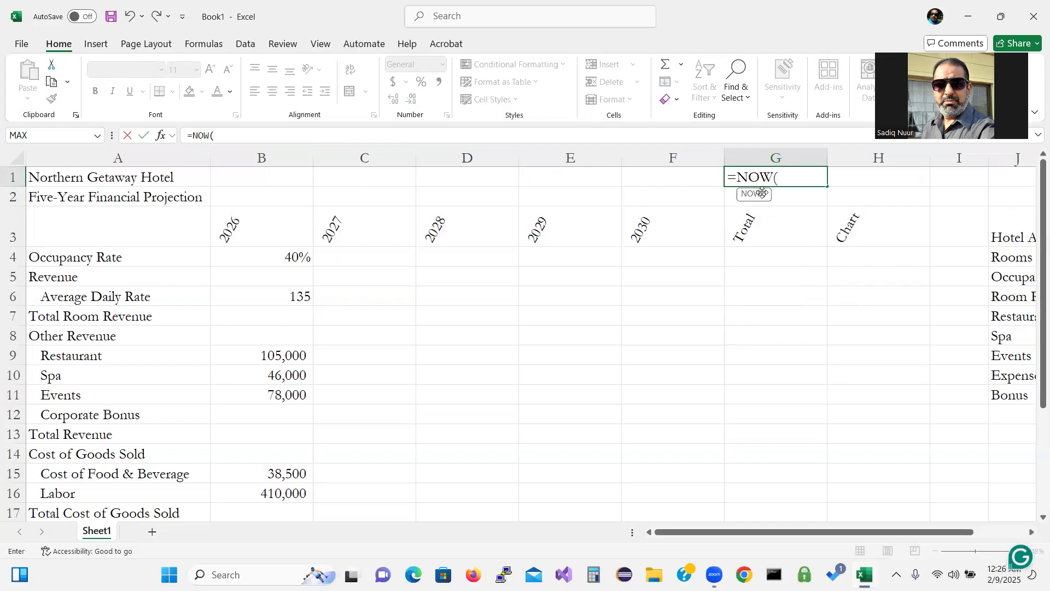
pyautogui.write(')')
pyautogui.press('Return')
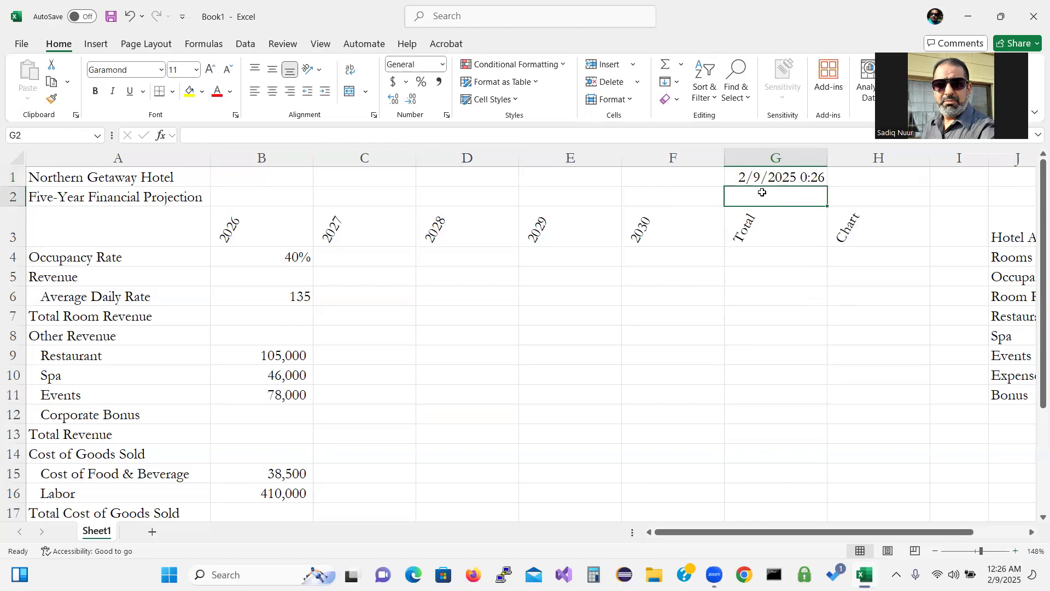
pyautogui.click(791, 177)
pyautogui.press('Delete')
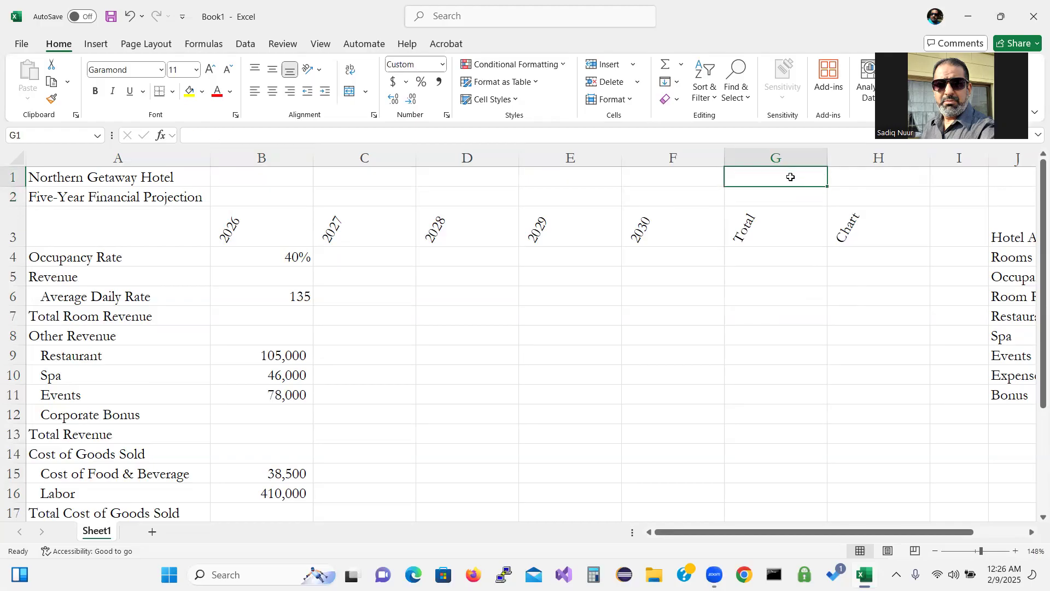
# Step: Insert the NOW function in G1 by choosing it from the Date & Time function category
pyautogui.click(160, 137)
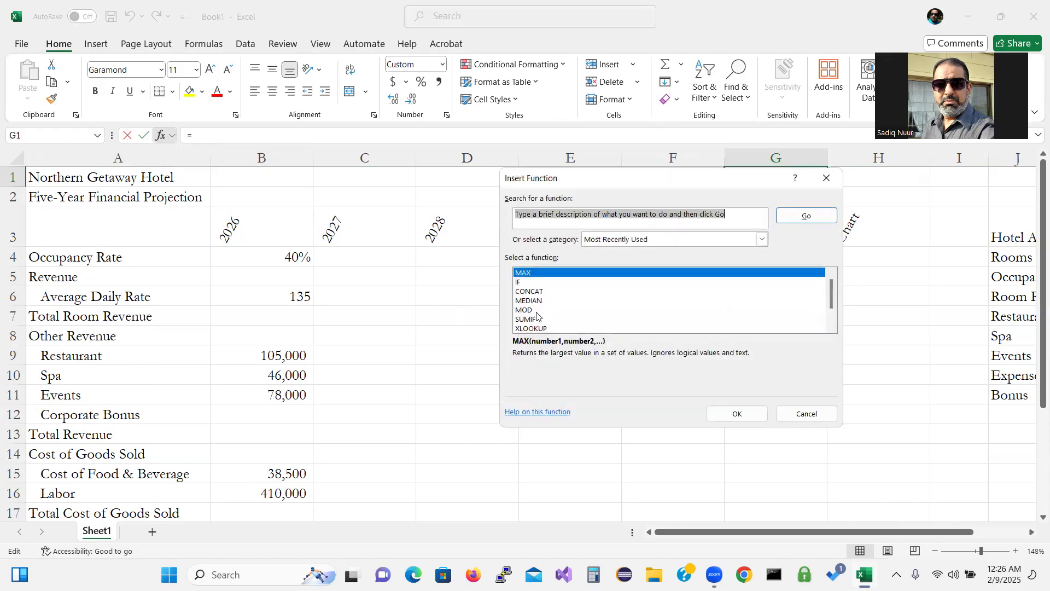
pyautogui.click(763, 241)
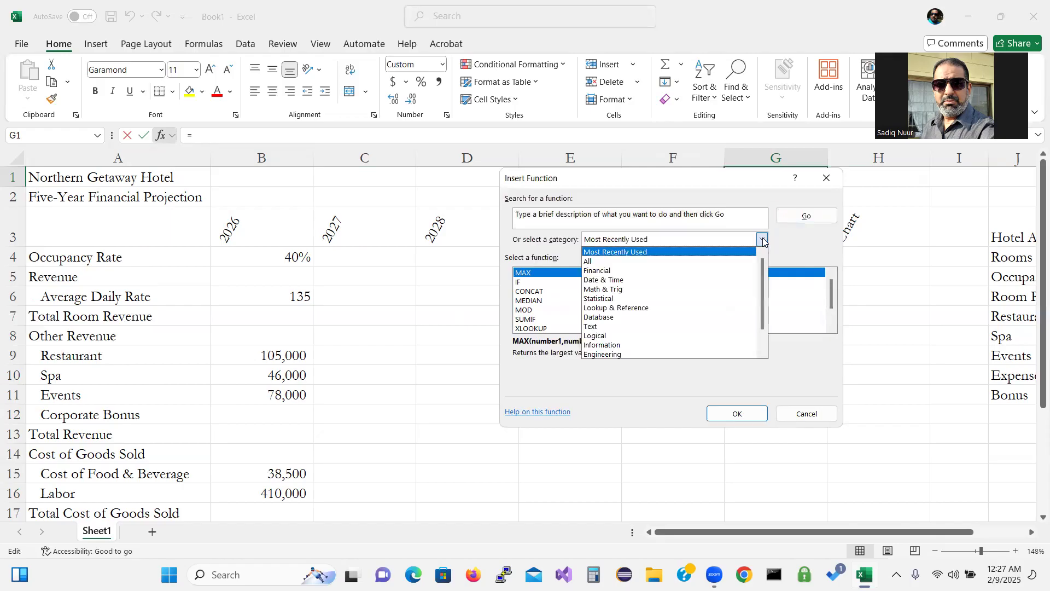
pyautogui.click(703, 281)
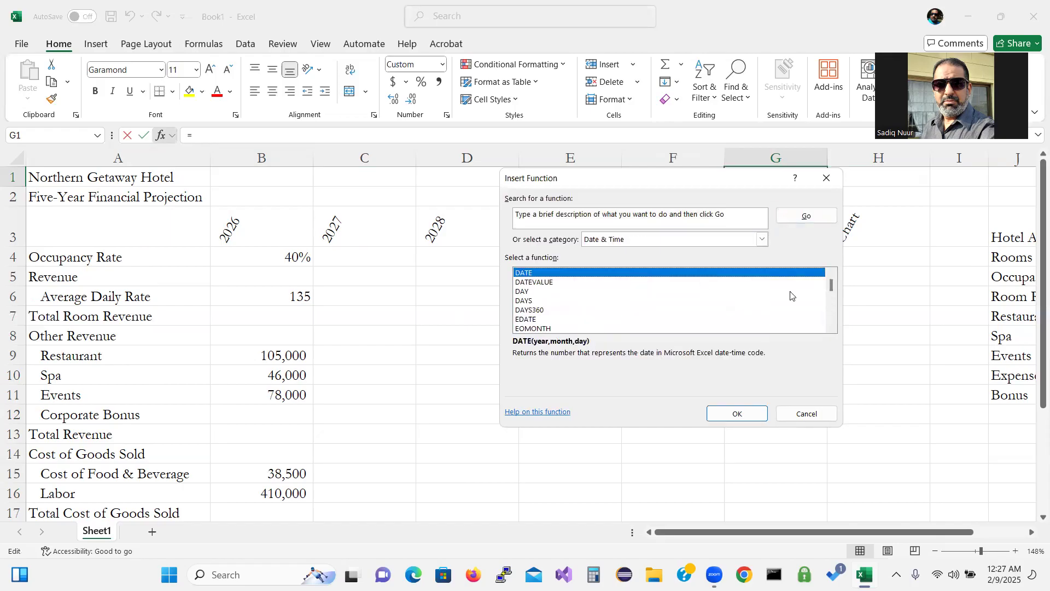
pyautogui.moveTo(831, 287); pyautogui.dragTo(832, 302)
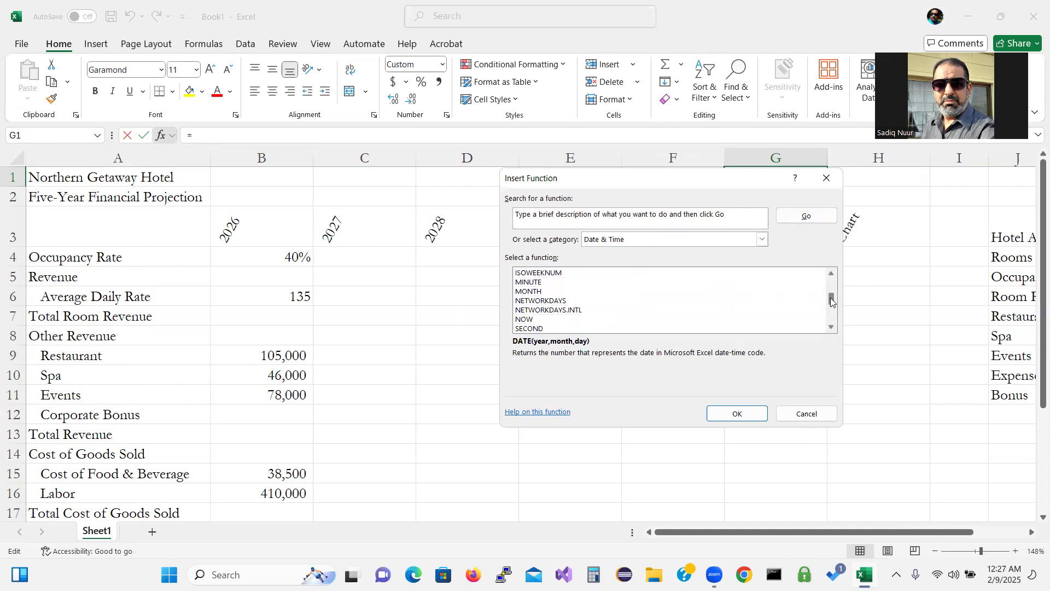
pyautogui.click(535, 319)
pyautogui.click(747, 413)
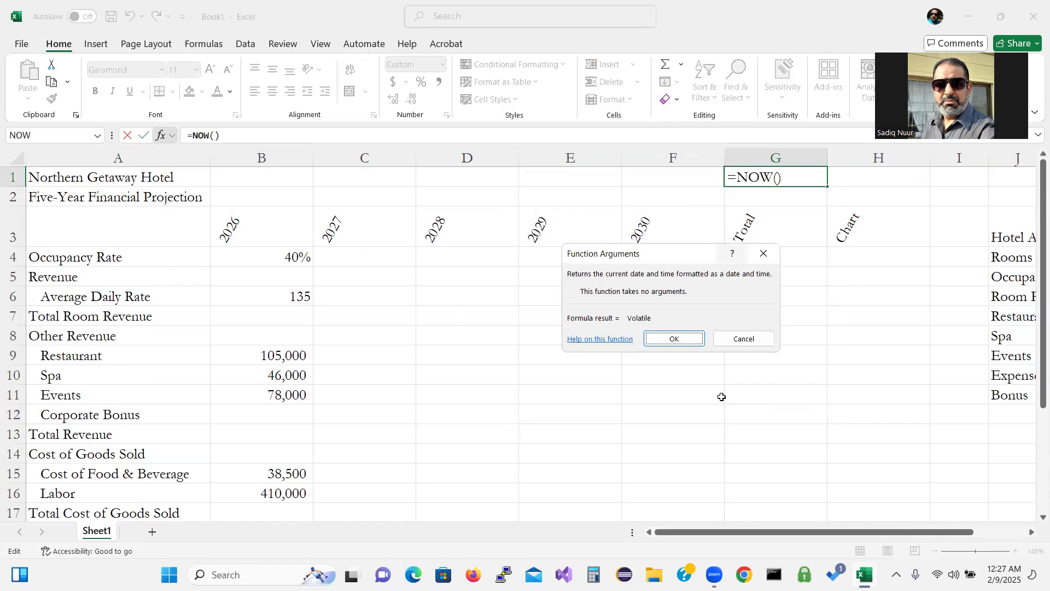
pyautogui.click(676, 338)
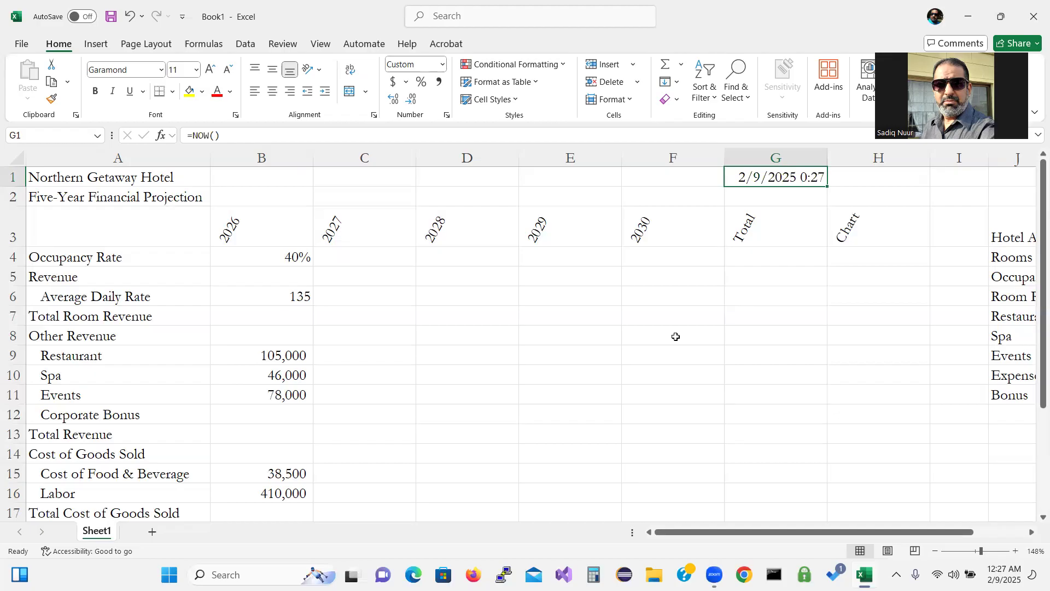
# Step: Format the date in G1 with the Date number category and the 2012-03-14 type
pyautogui.rightClick(779, 177)
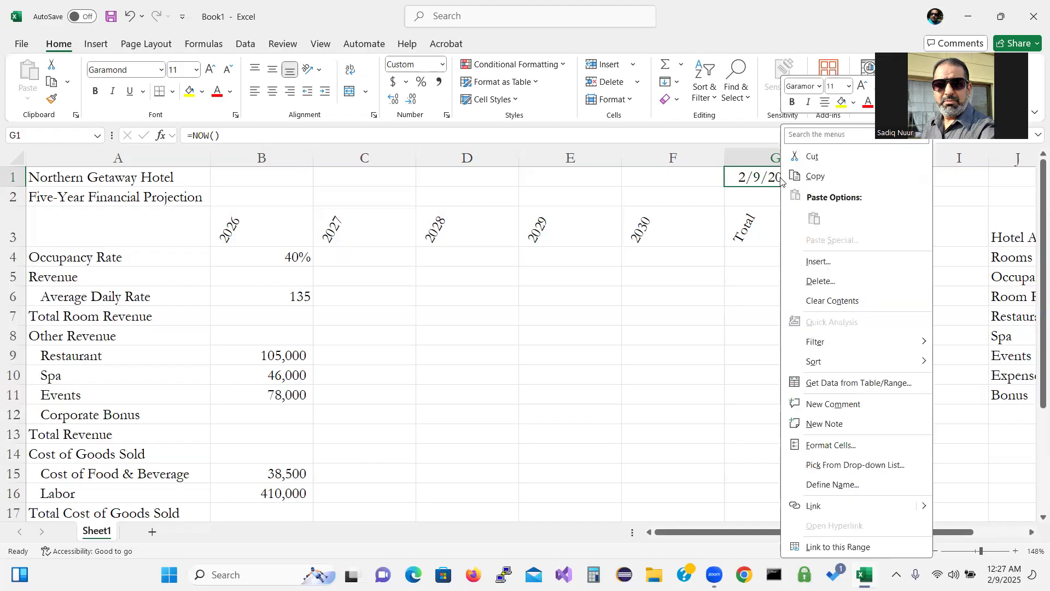
pyautogui.click(835, 446)
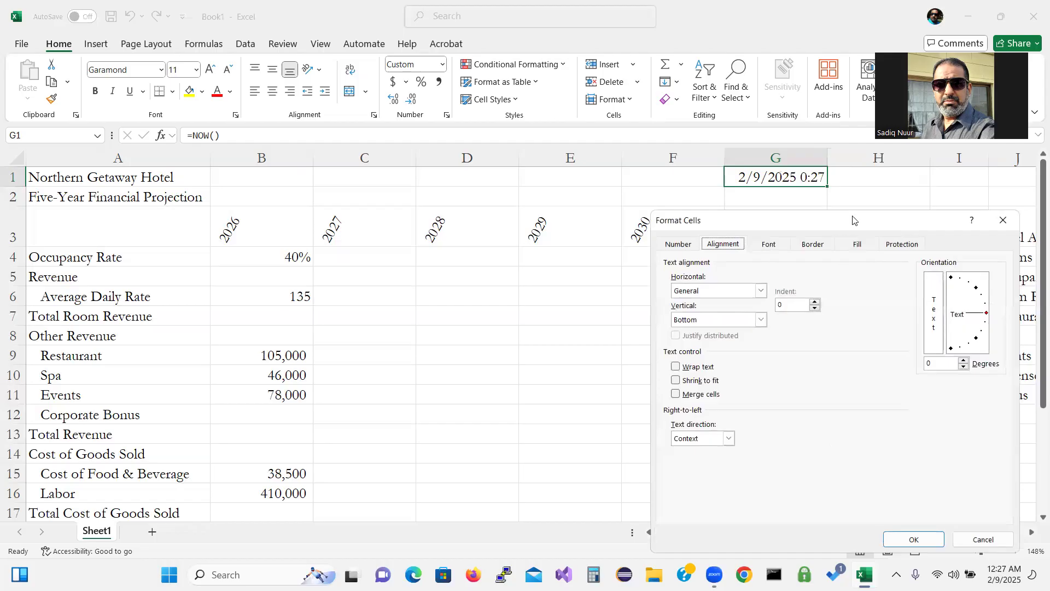
pyautogui.moveTo(853, 220); pyautogui.dragTo(551, 186)
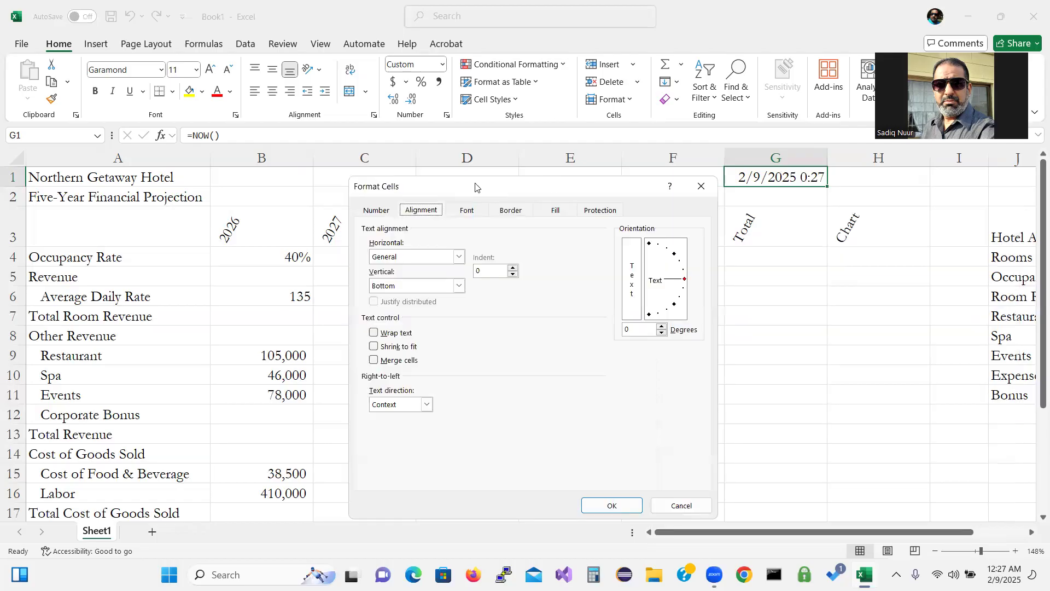
pyautogui.click(375, 211)
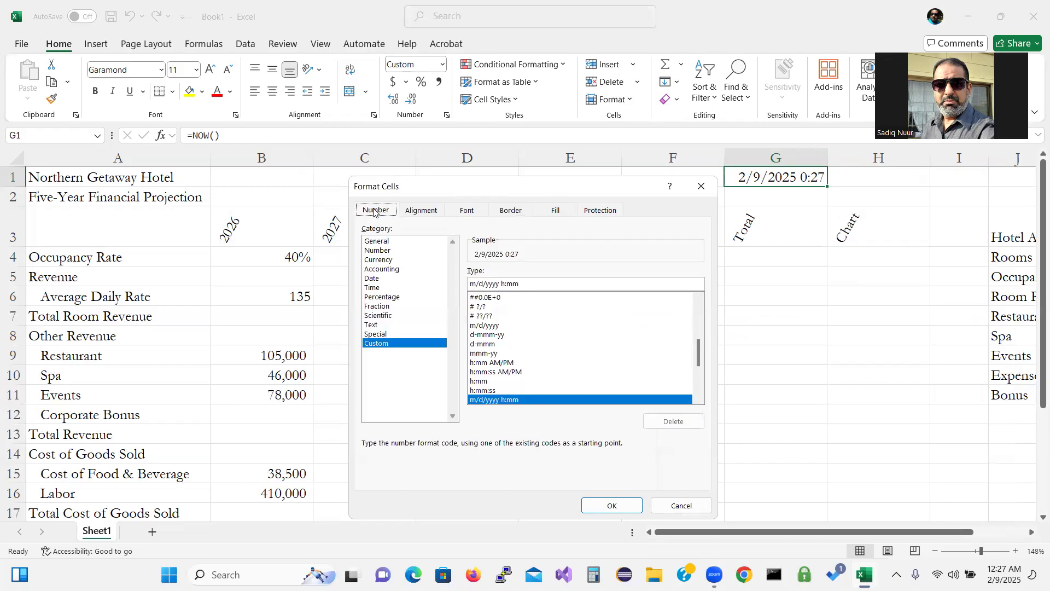
pyautogui.click(380, 279)
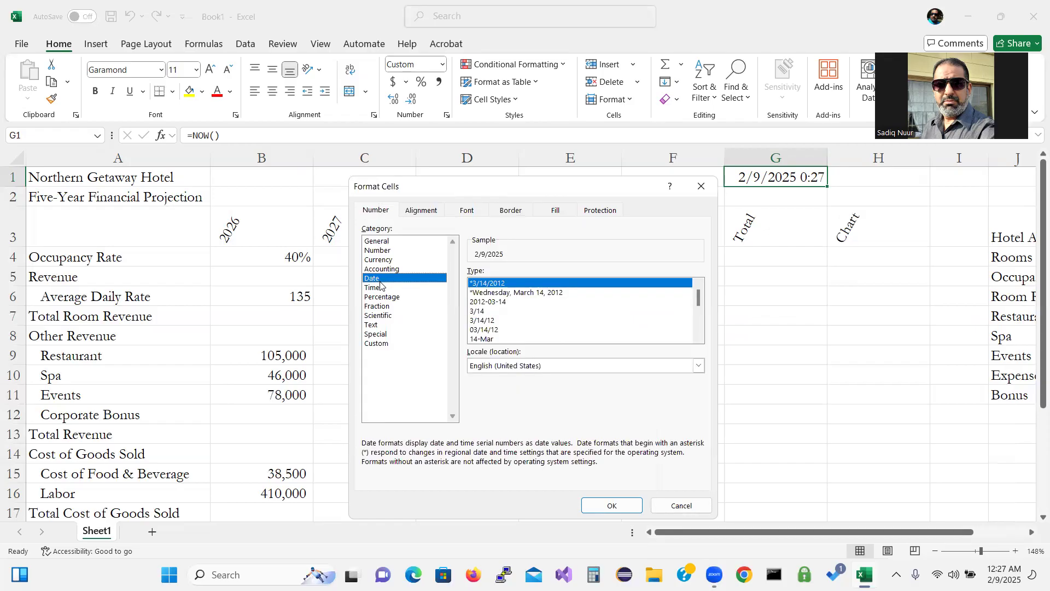
pyautogui.click(490, 303)
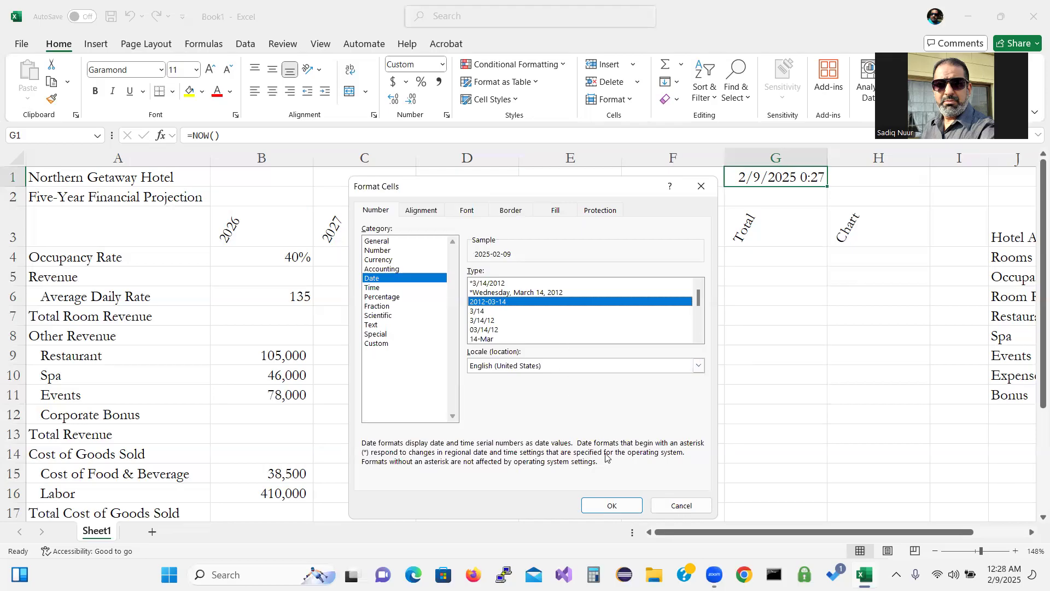
pyautogui.click(607, 506)
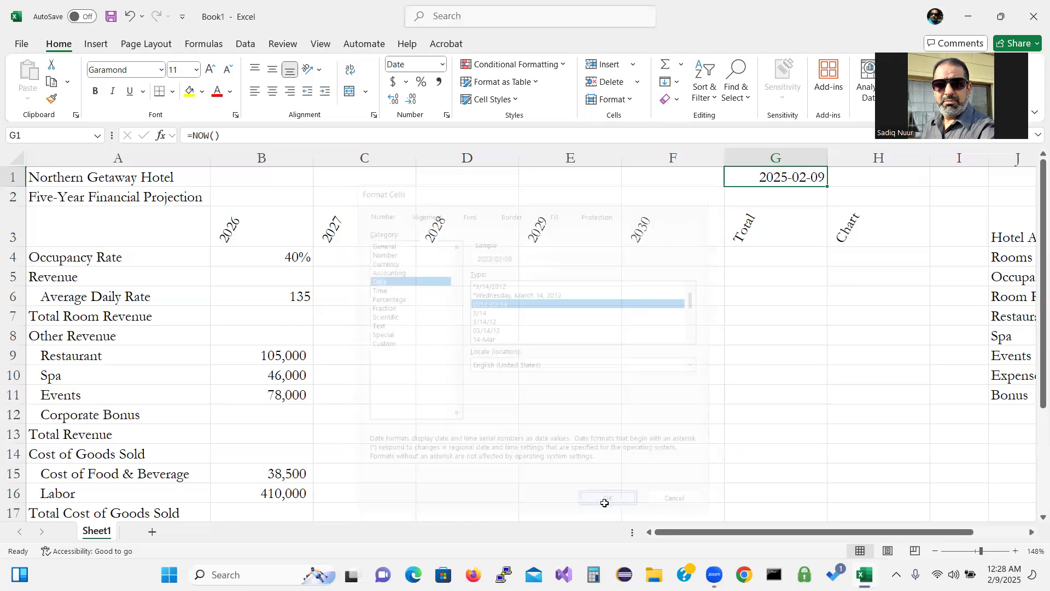
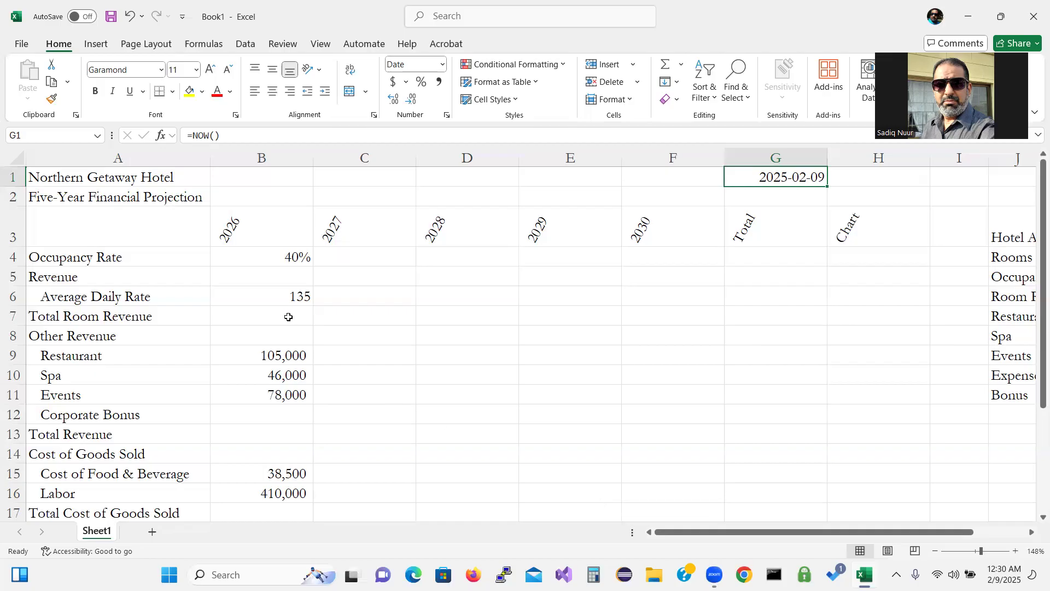
# Step: Enter the Total Room Revenue formula =K4*B4*B6*365 for 2026 in B7
pyautogui.click(288, 317)
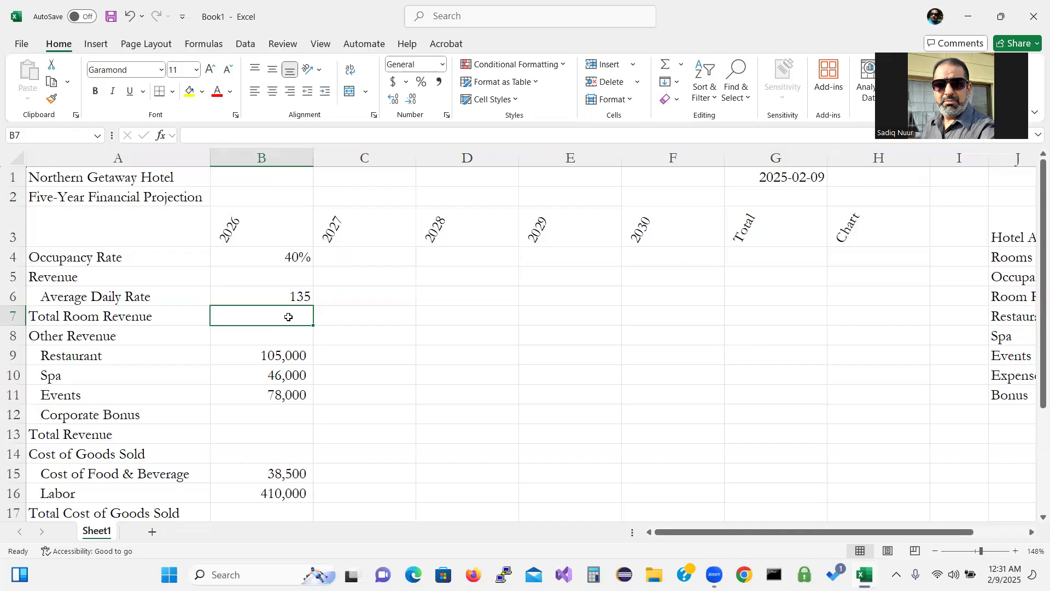
pyautogui.write('=')
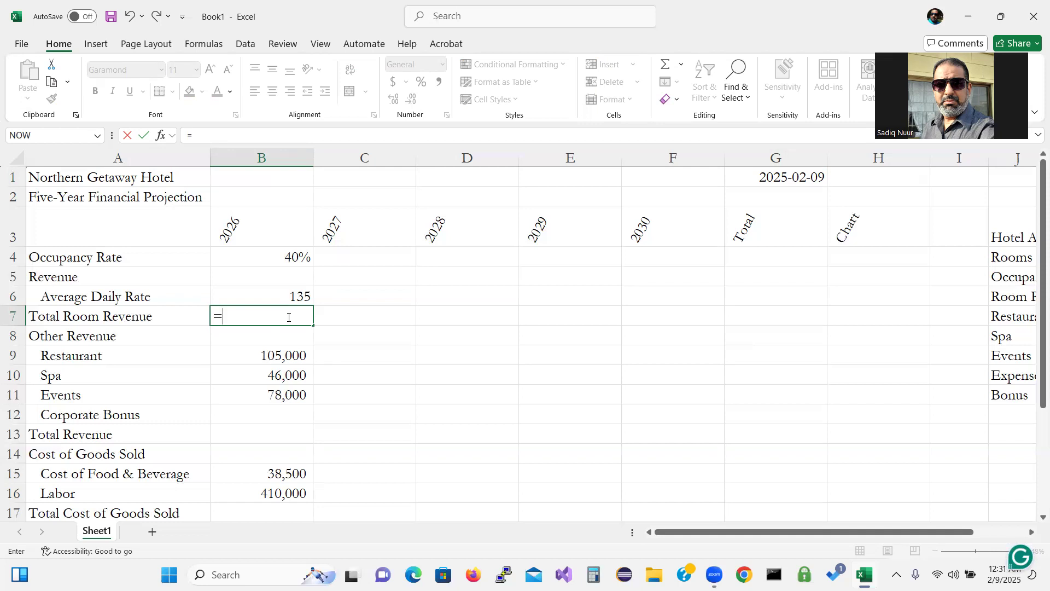
pyautogui.write('k4')
pyautogui.click(761, 532)
pyautogui.moveTo(760, 536)
pyautogui.mouseDown()
pyautogui.moveTo(810, 537)
pyautogui.moveTo(766, 537)
pyautogui.mouseUp()
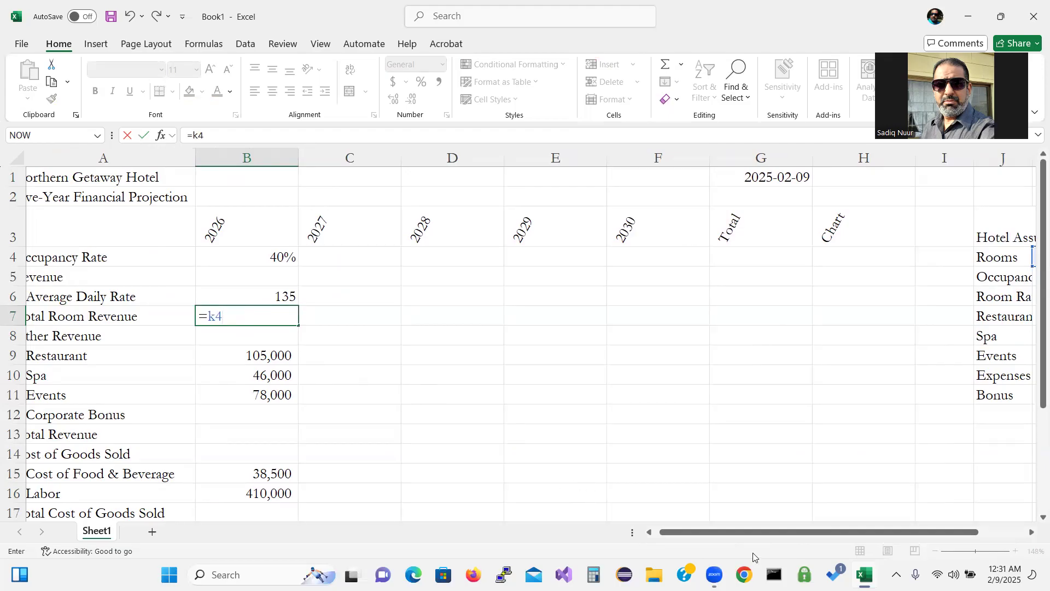
pyautogui.moveTo(767, 536); pyautogui.dragTo(792, 523)
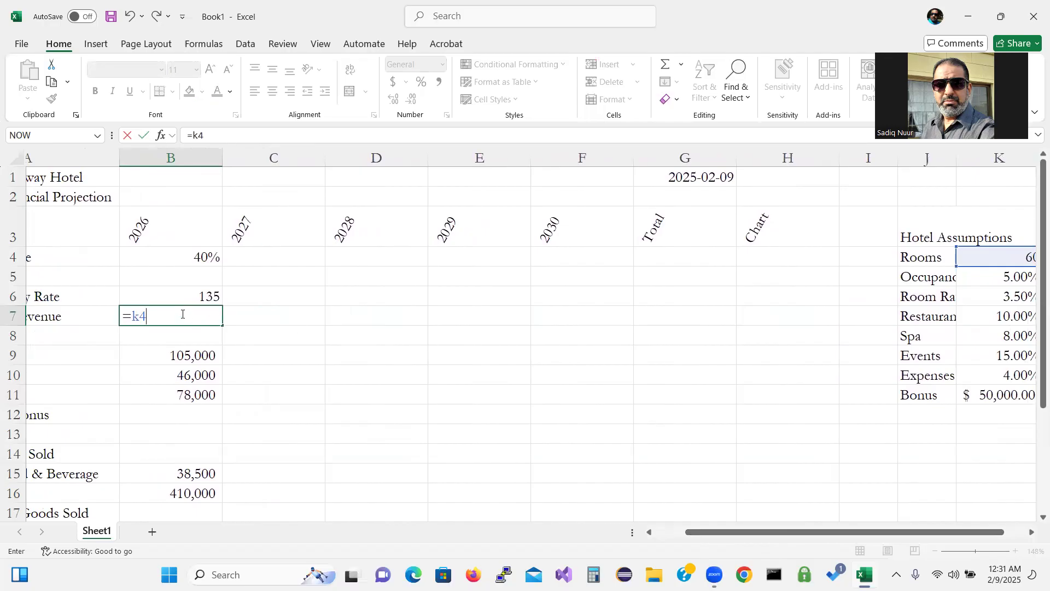
pyautogui.write('*b4')
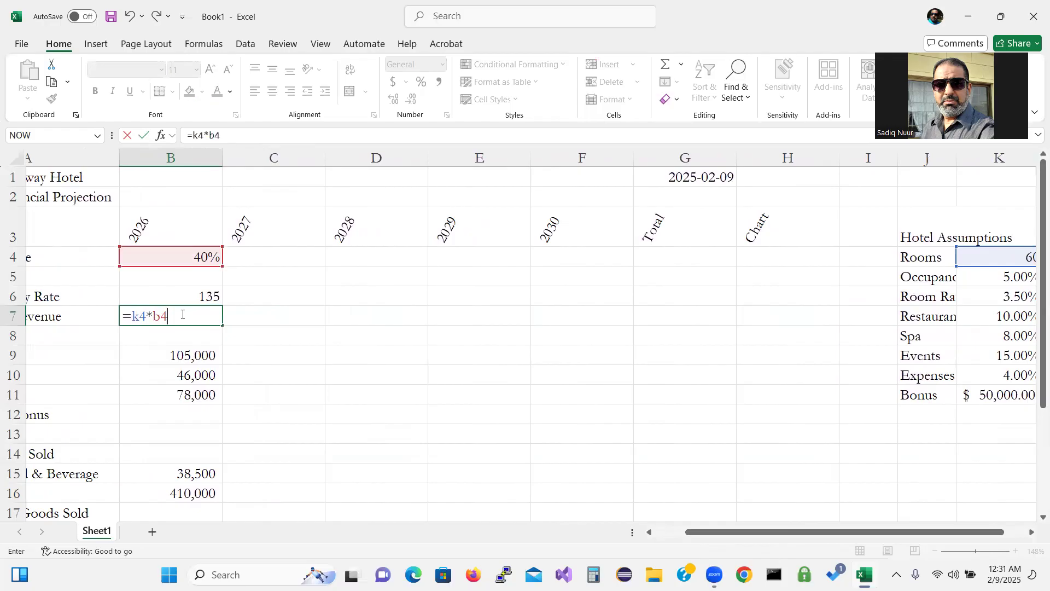
pyautogui.write('*b6')
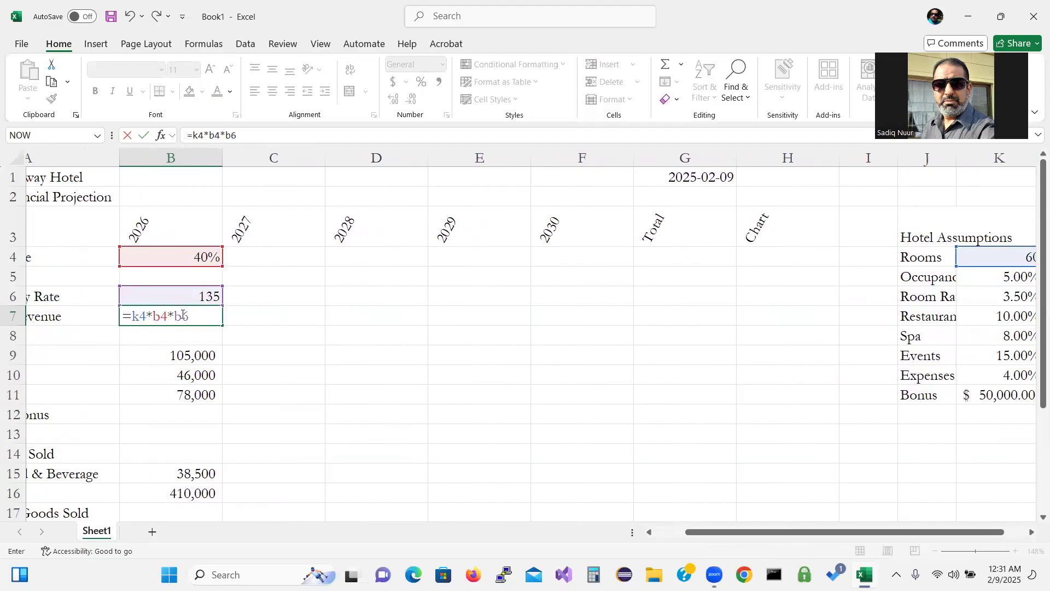
pyautogui.write('*365')
pyautogui.press('Return')
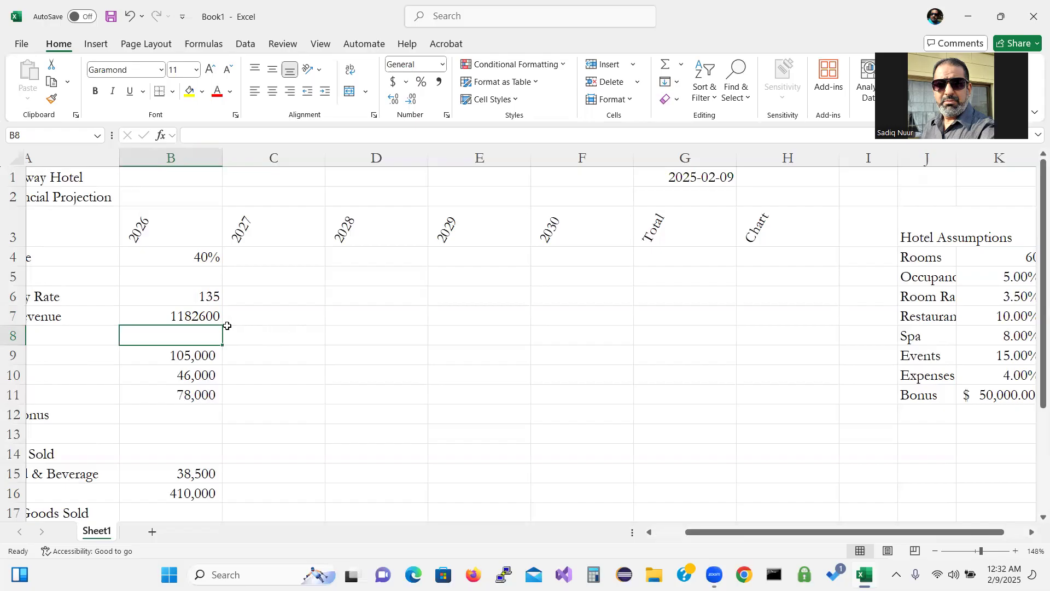
# Step: Try filling the Total Room Revenue formula from B7 into C7, inspect its shifted references, and clear C7 again
pyautogui.click(208, 315)
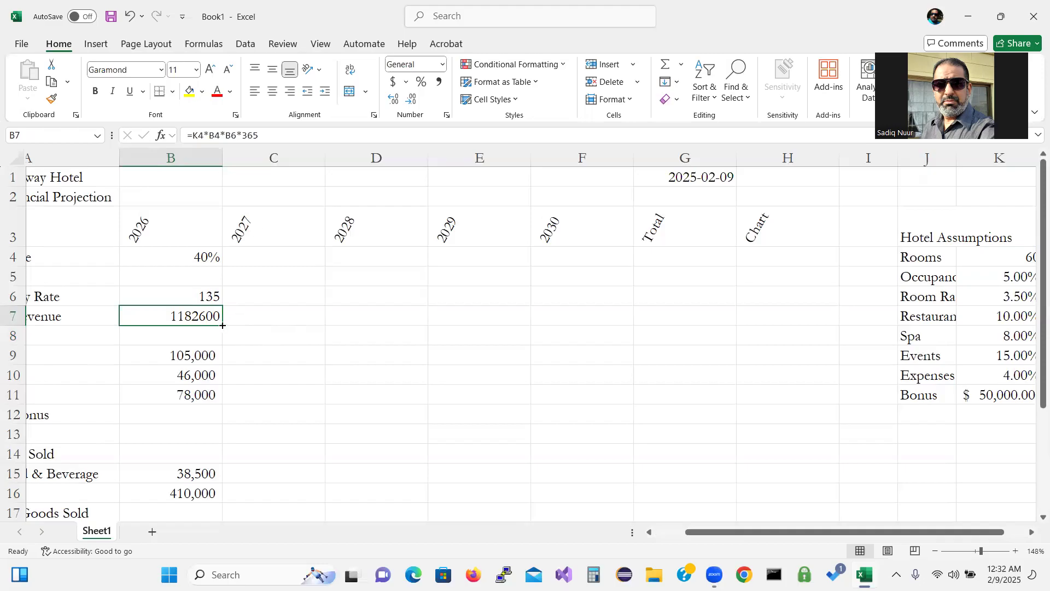
pyautogui.moveTo(223, 326); pyautogui.dragTo(304, 321)
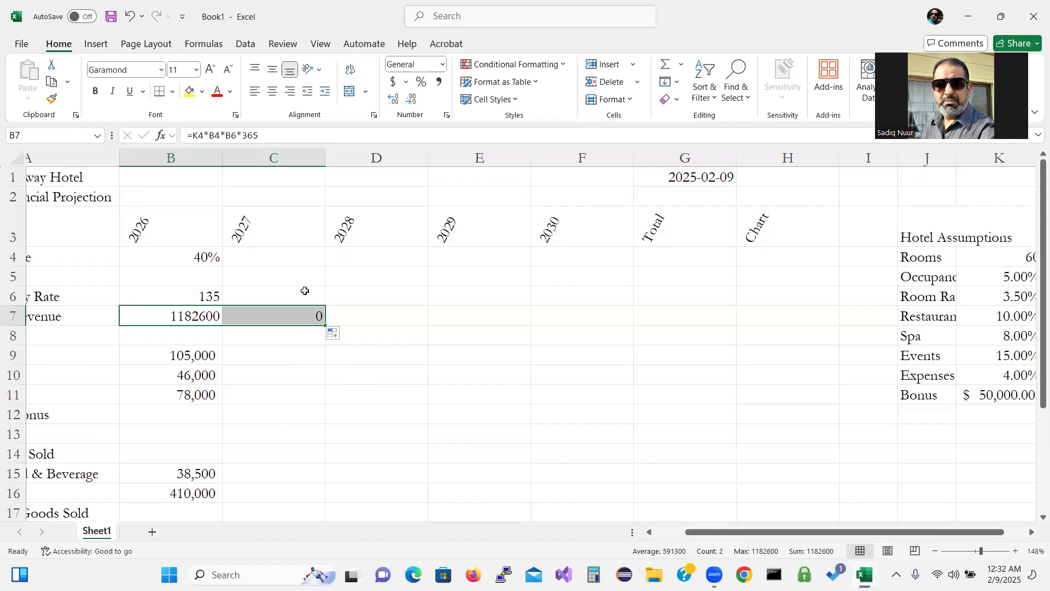
pyautogui.click(299, 317)
pyautogui.doubleClick(298, 317)
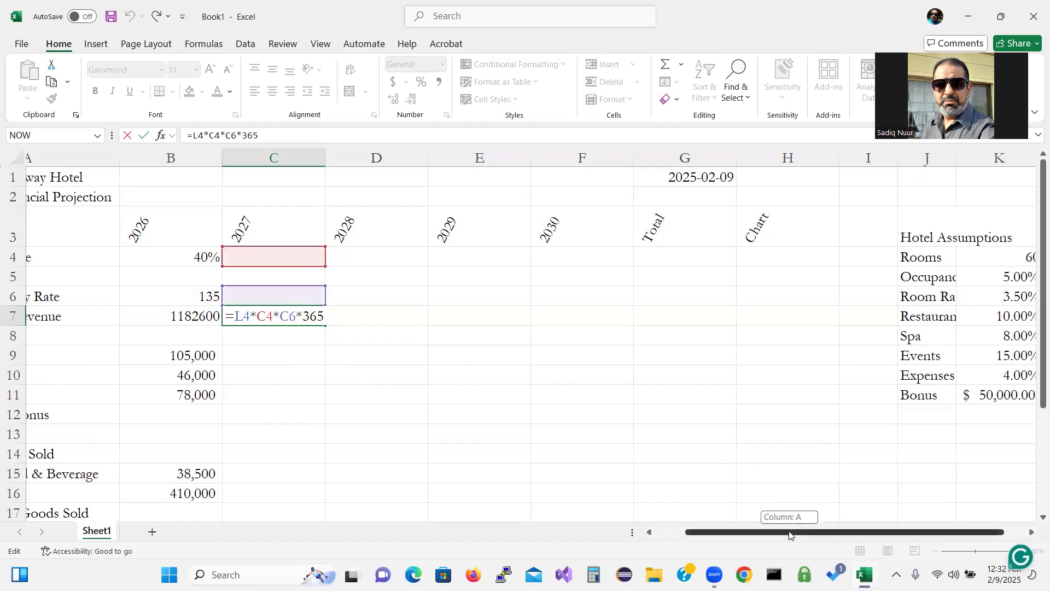
pyautogui.moveTo(790, 535); pyautogui.dragTo(811, 535)
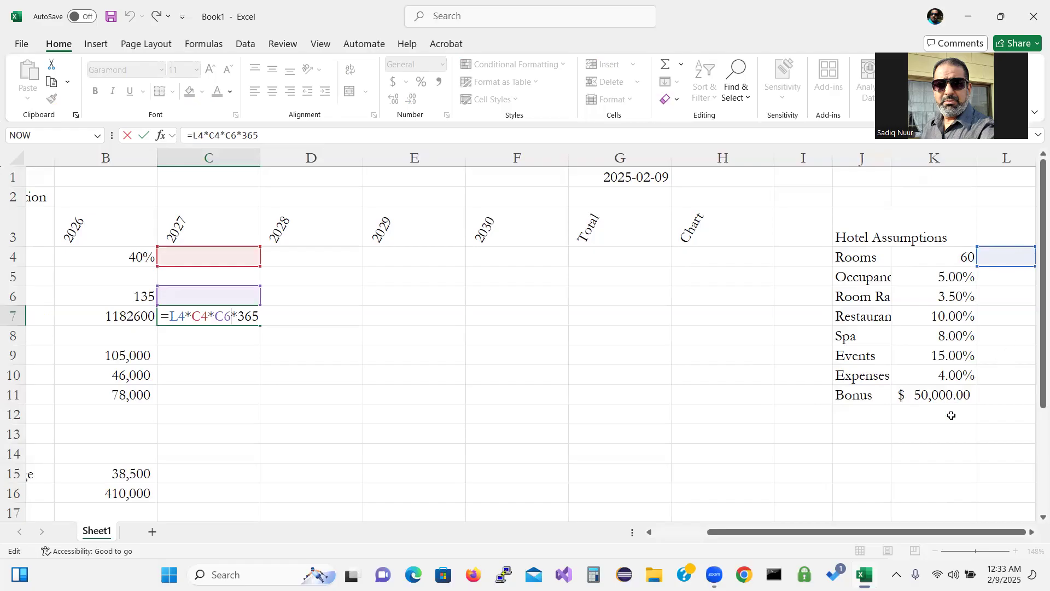
pyautogui.click(944, 253)
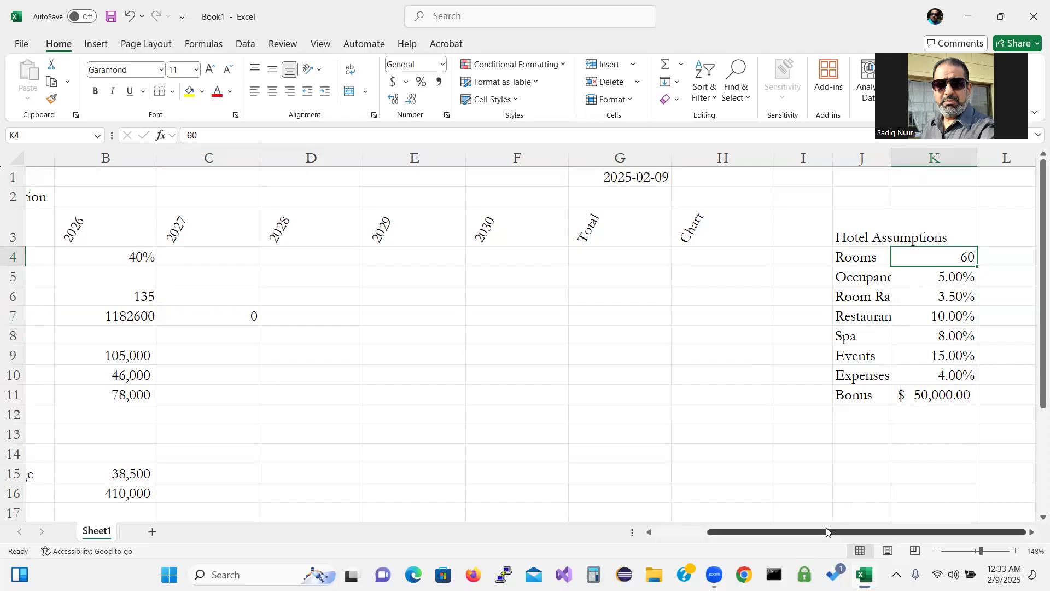
pyautogui.moveTo(825, 534); pyautogui.dragTo(722, 555)
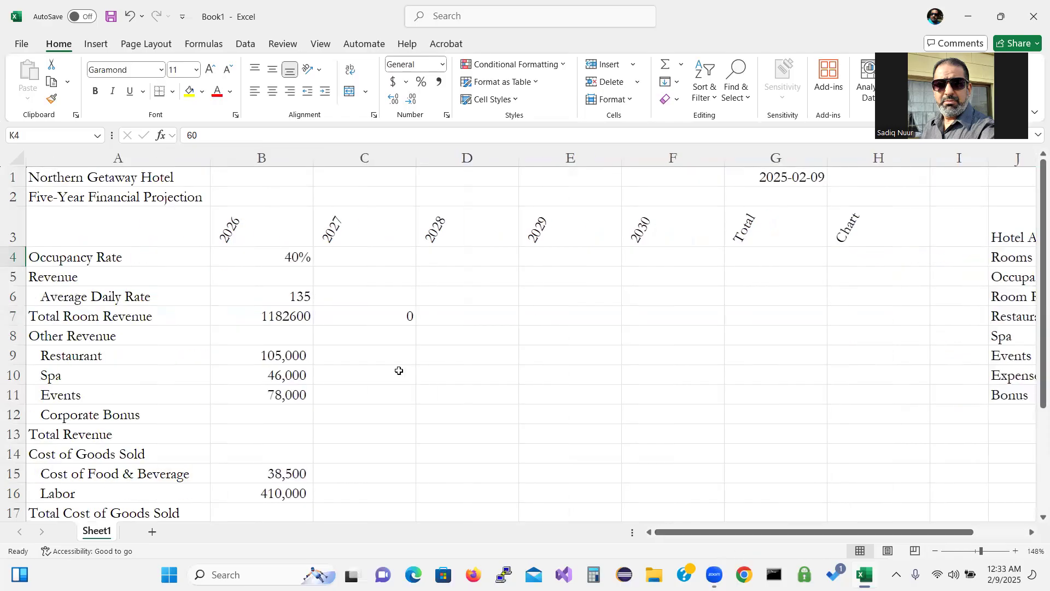
pyautogui.click(397, 321)
pyautogui.press('Delete')
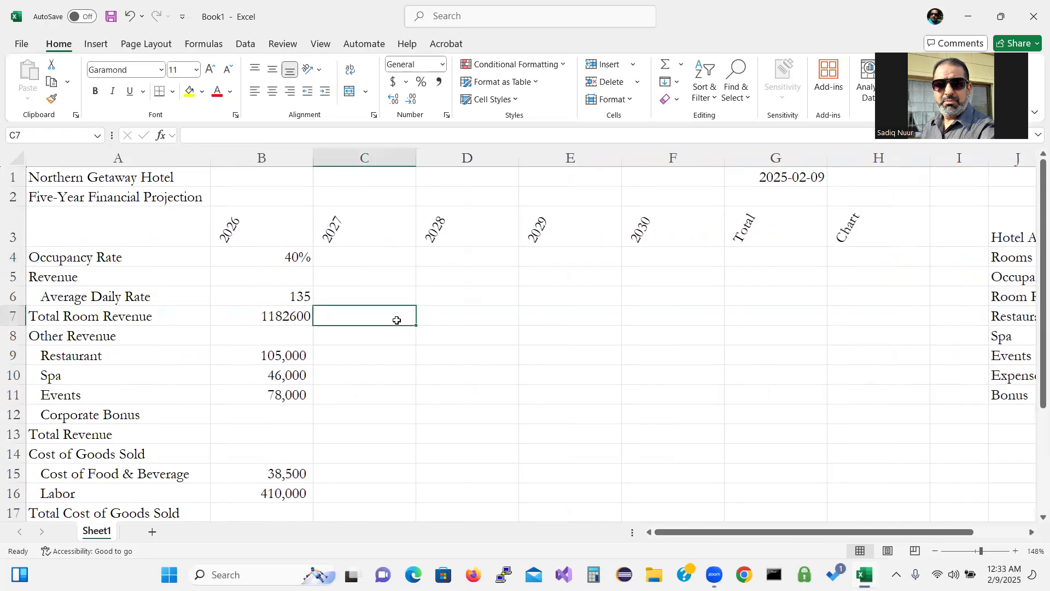
# Step: Replace the formula contents in B7 with an absolute reference to the Rooms assumption, =$K$4
pyautogui.click(282, 318)
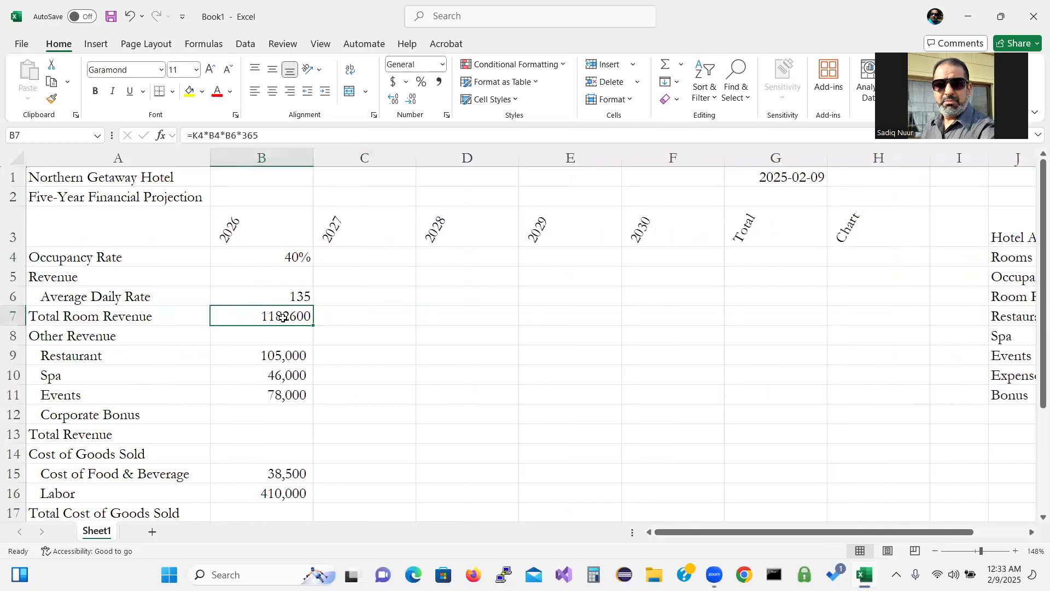
pyautogui.doubleClick(282, 317)
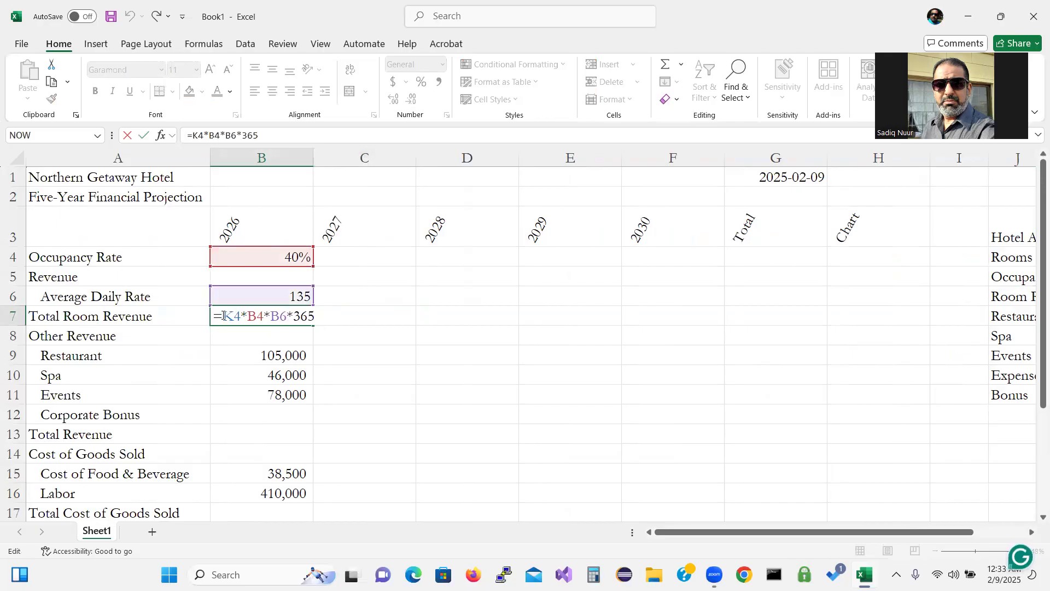
pyautogui.moveTo(223, 316); pyautogui.dragTo(320, 311)
pyautogui.press('BackSpace')
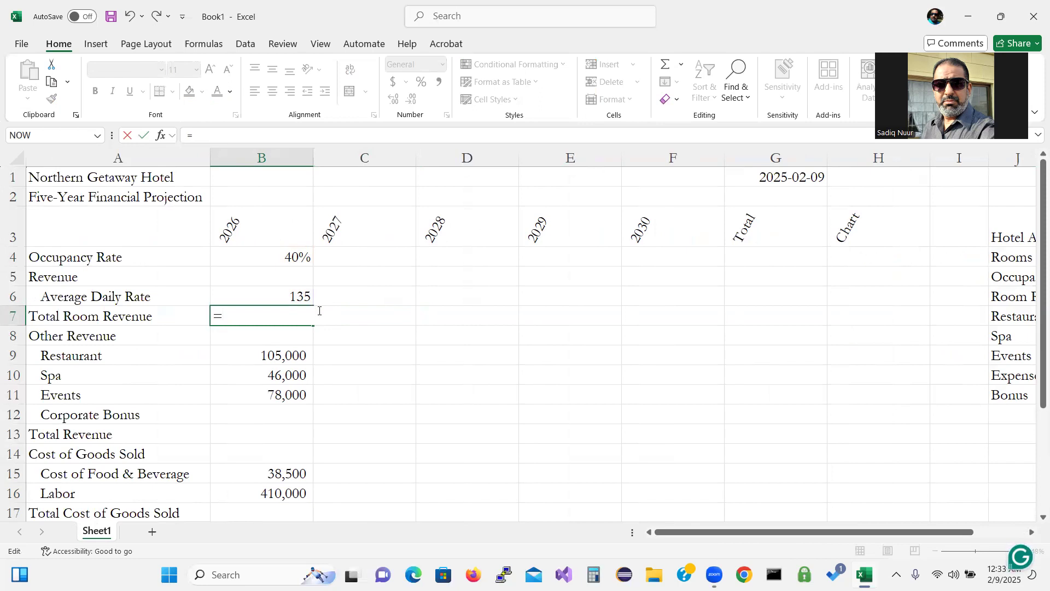
pyautogui.write('k4')
pyautogui.press('F4')
pyautogui.moveTo(762, 530); pyautogui.dragTo(821, 535)
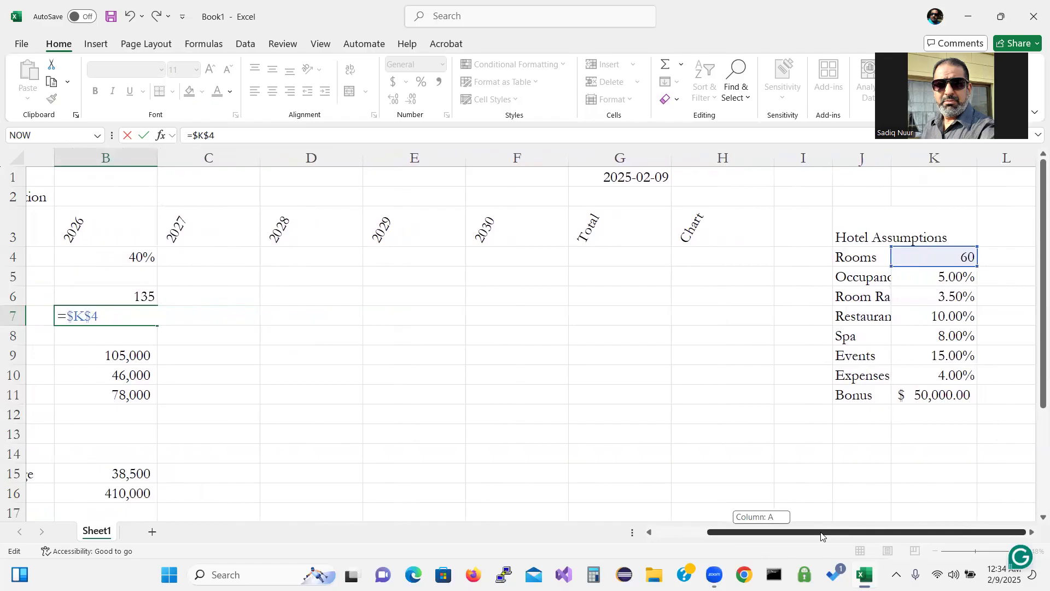
pyautogui.moveTo(821, 535); pyautogui.dragTo(746, 539)
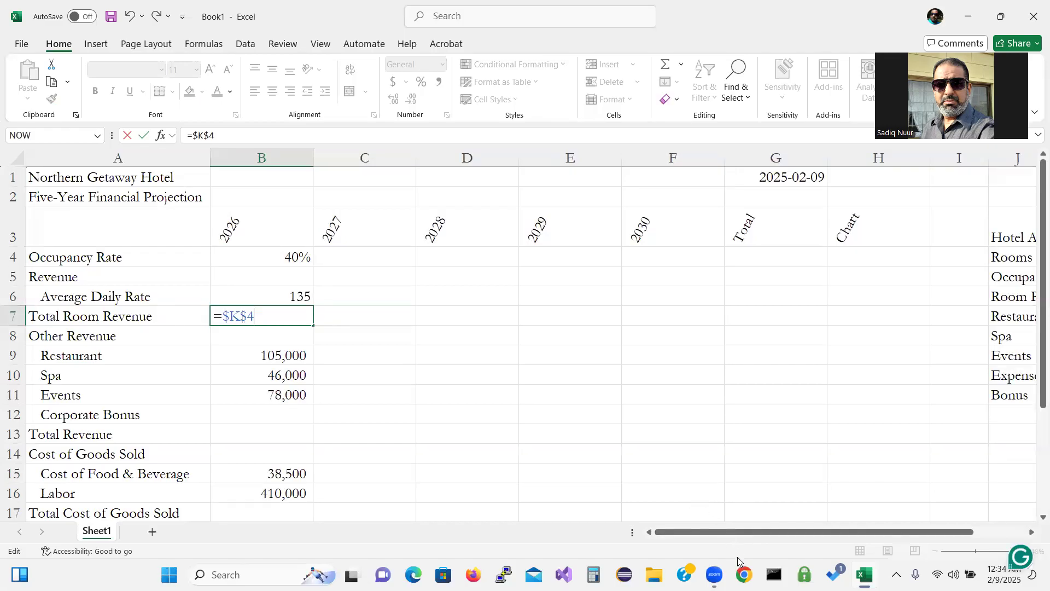
pyautogui.moveTo(757, 534); pyautogui.dragTo(796, 535)
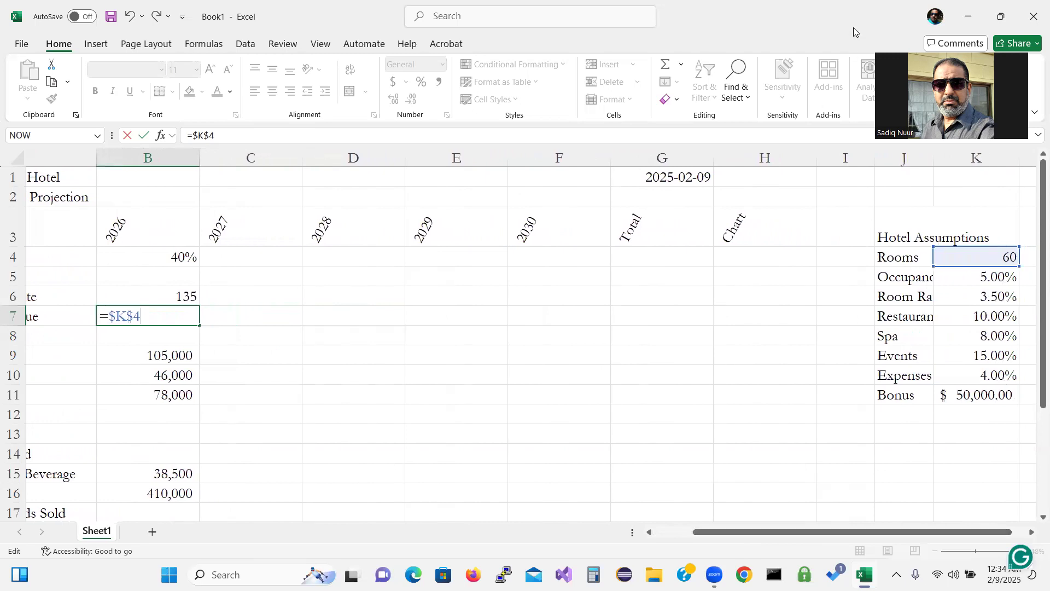
pyautogui.moveTo(456, 348); pyautogui.dragTo(504, 311)
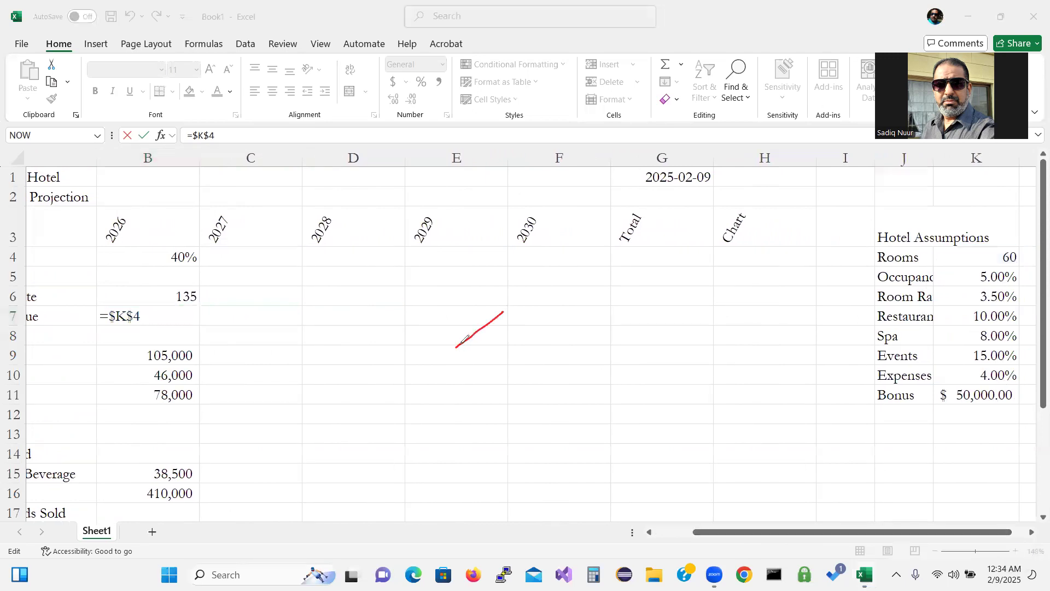
pyautogui.moveTo(456, 347)
pyautogui.mouseDown()
pyautogui.moveTo(503, 406)
pyautogui.moveTo(491, 374)
pyautogui.moveTo(519, 384)
pyautogui.moveTo(506, 362)
pyautogui.moveTo(539, 360)
pyautogui.moveTo(525, 348)
pyautogui.moveTo(587, 298)
pyautogui.moveTo(570, 308)
pyautogui.moveTo(586, 321)
pyautogui.mouseUp()
pyautogui.moveTo(639, 290)
pyautogui.mouseDown()
pyautogui.moveTo(630, 303)
pyautogui.moveTo(663, 347)
pyautogui.moveTo(660, 319)
pyautogui.moveTo(693, 304)
pyautogui.moveTo(706, 322)
pyautogui.mouseUp()
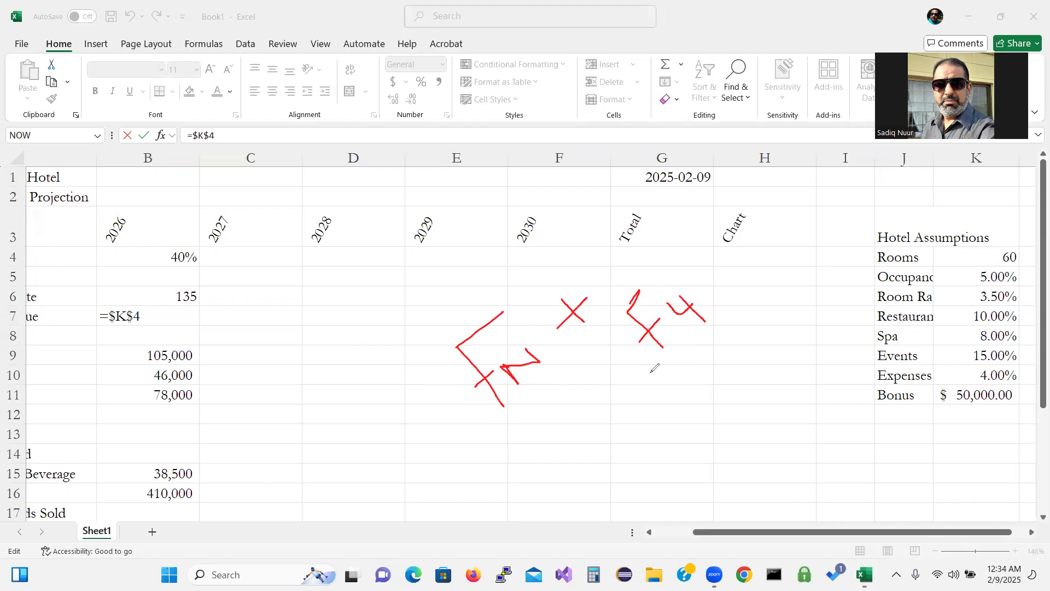
pyautogui.moveTo(638, 445)
pyautogui.mouseDown()
pyautogui.moveTo(633, 420)
pyautogui.moveTo(655, 425)
pyautogui.moveTo(646, 406)
pyautogui.moveTo(664, 398)
pyautogui.moveTo(685, 408)
pyautogui.moveTo(674, 419)
pyautogui.mouseUp()
pyautogui.moveTo(687, 372)
pyautogui.mouseDown()
pyautogui.moveTo(702, 405)
pyautogui.moveTo(727, 364)
pyautogui.moveTo(710, 376)
pyautogui.moveTo(732, 384)
pyautogui.mouseUp()
pyautogui.moveTo(724, 344)
pyautogui.mouseDown()
pyautogui.moveTo(747, 367)
pyautogui.moveTo(763, 364)
pyautogui.moveTo(812, 307)
pyautogui.mouseUp()
pyautogui.moveTo(753, 330); pyautogui.dragTo(776, 298)
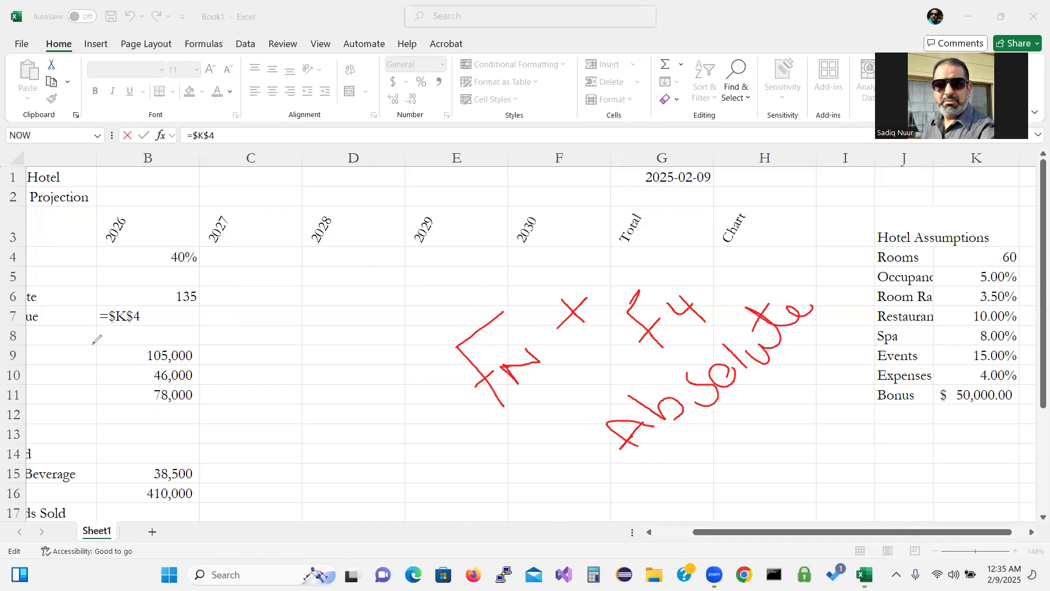
pyautogui.press('e')
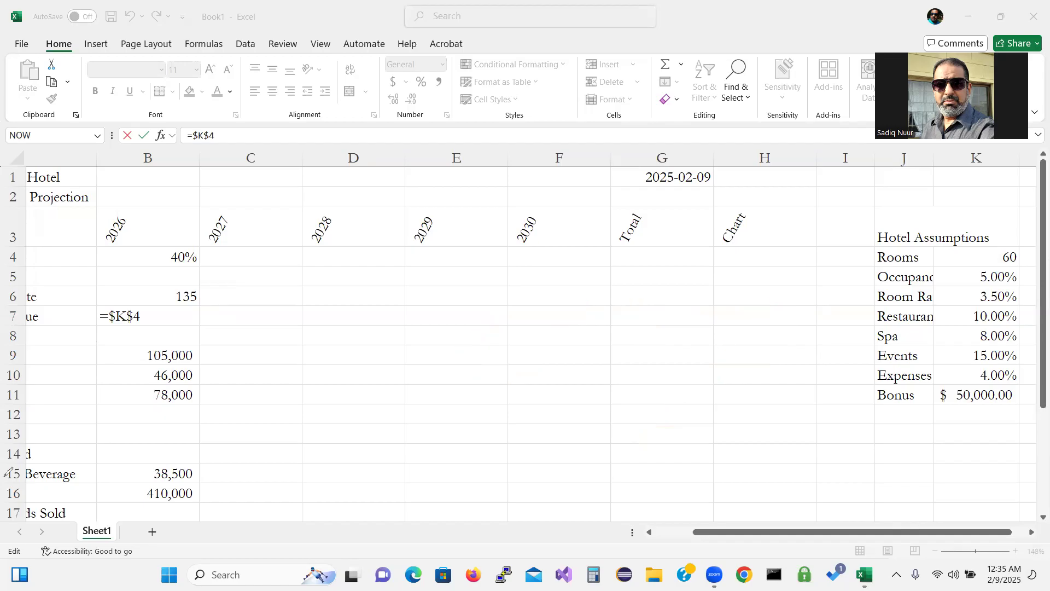
# Step: Complete the Total Room Revenue formula in B7 as =$K$4*B4*B6*365
pyautogui.click(147, 318)
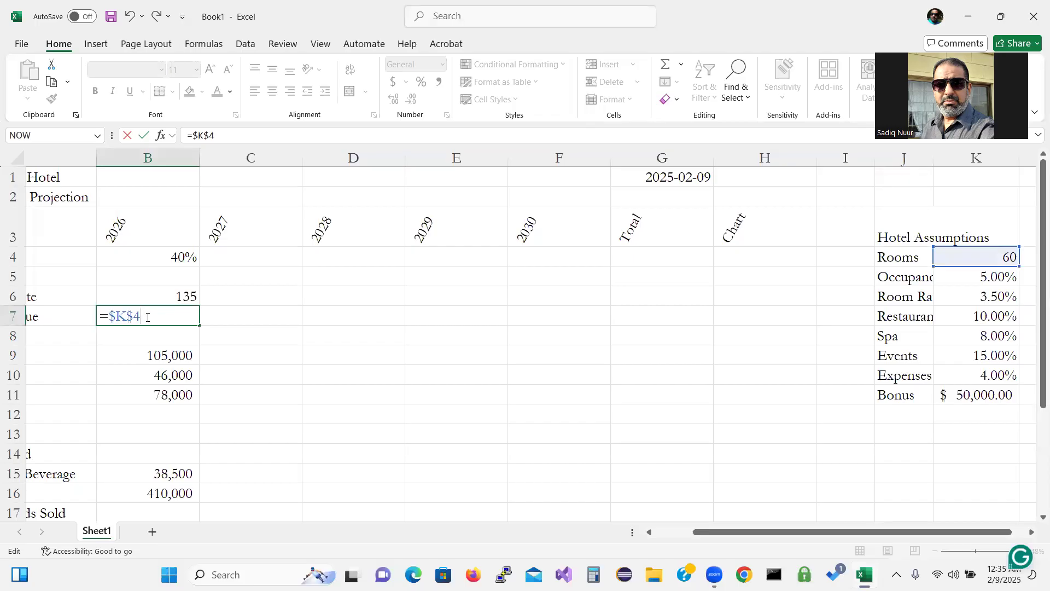
pyautogui.write('*b4')
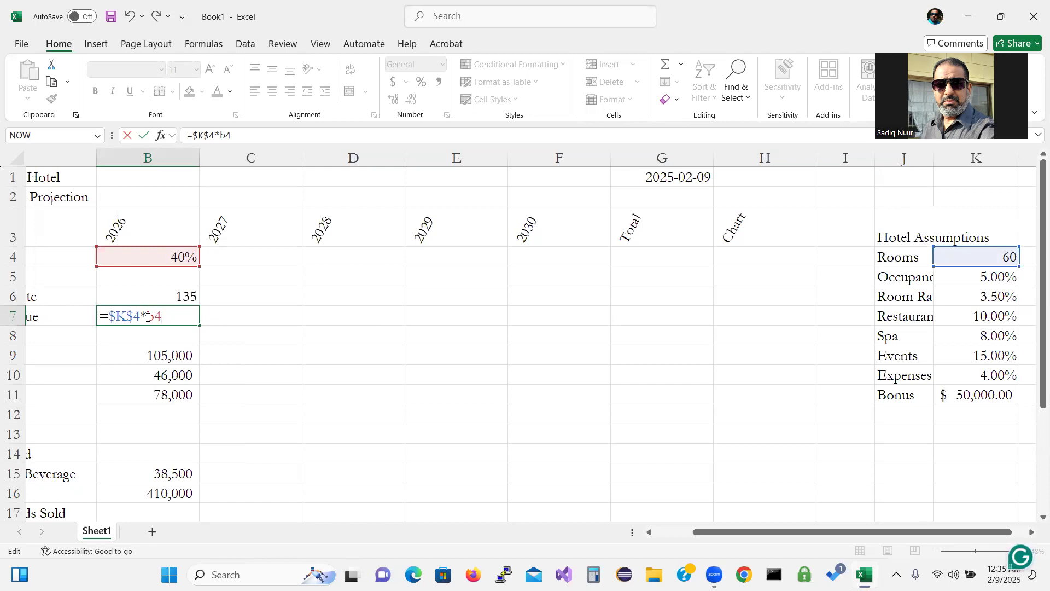
pyautogui.write('*b')
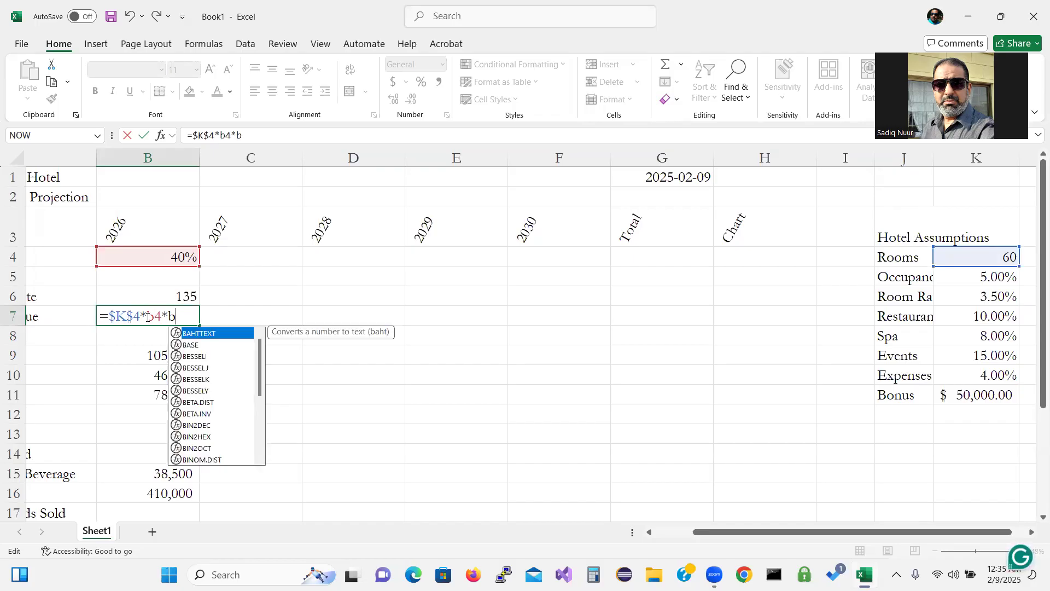
pyautogui.write('6')
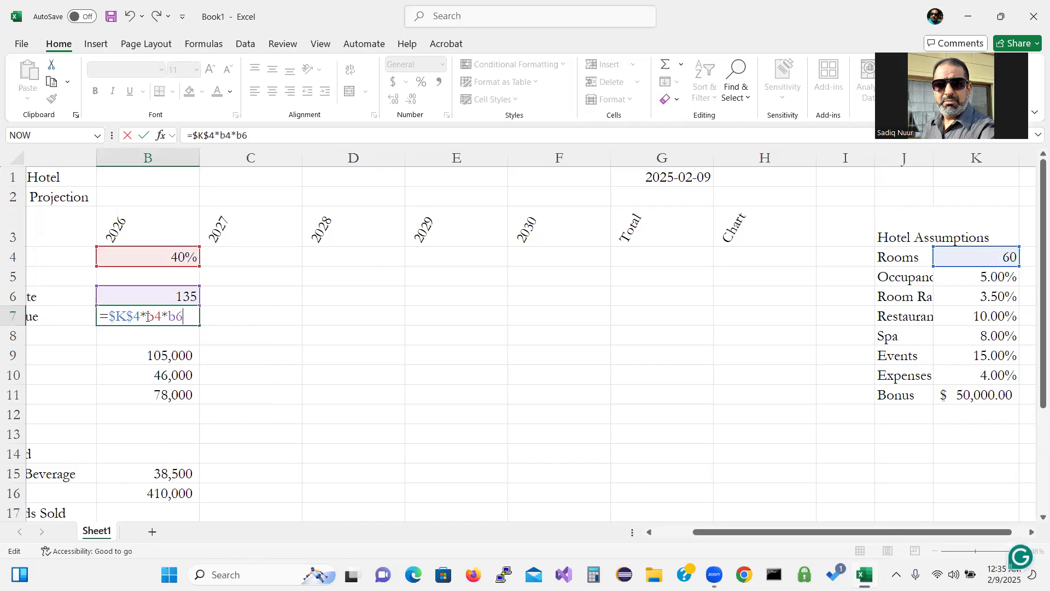
pyautogui.write('*365')
pyautogui.press('Return')
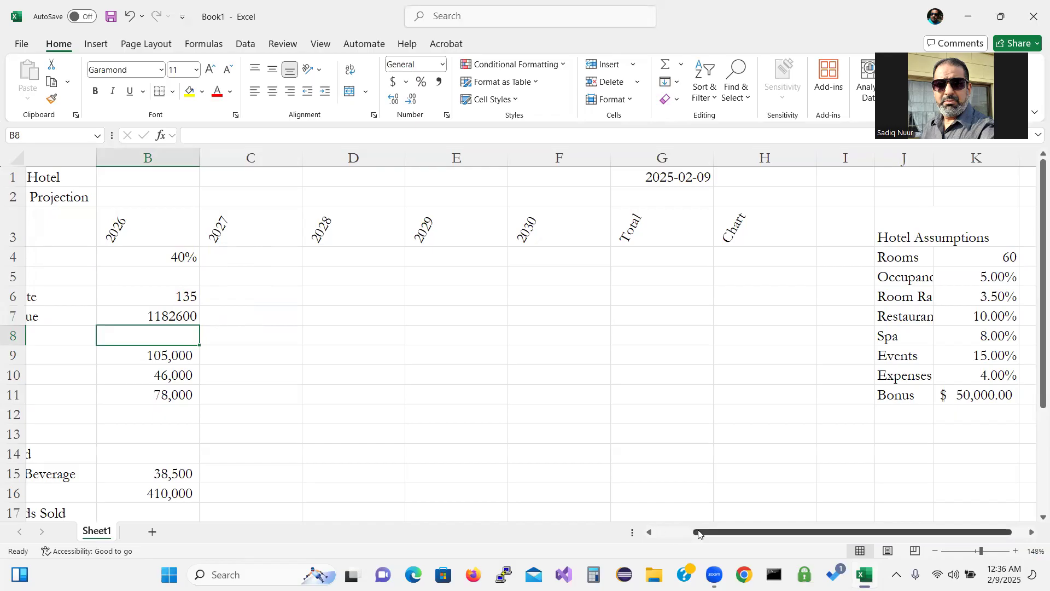
# Step: Insert the logical IF function in the 2026 Corporate Bonus cell B12, keeping its arguments open for entry
pyautogui.moveTo(700, 533); pyautogui.dragTo(651, 539)
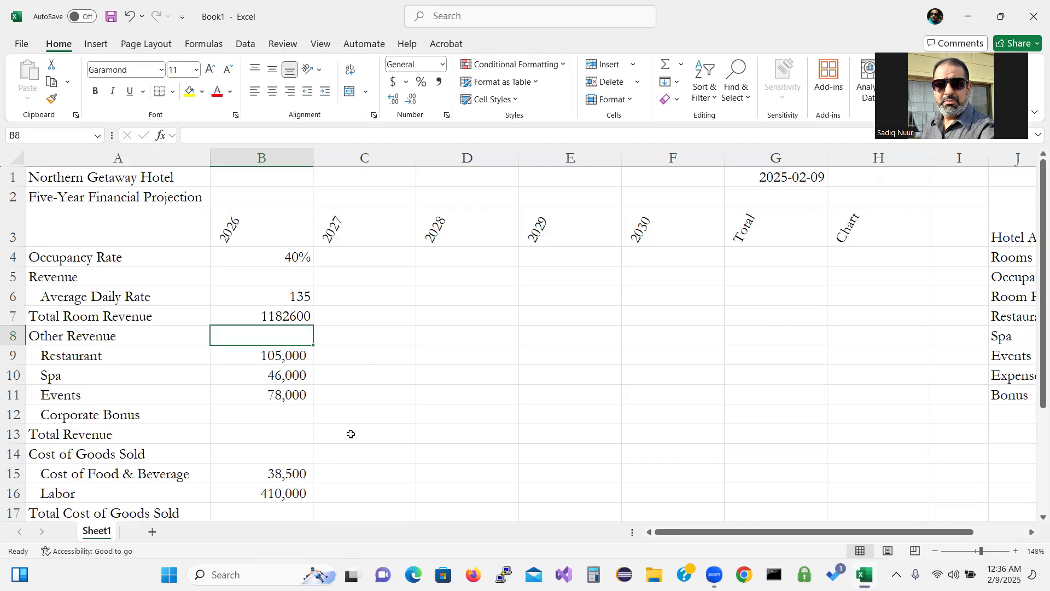
pyautogui.click(288, 420)
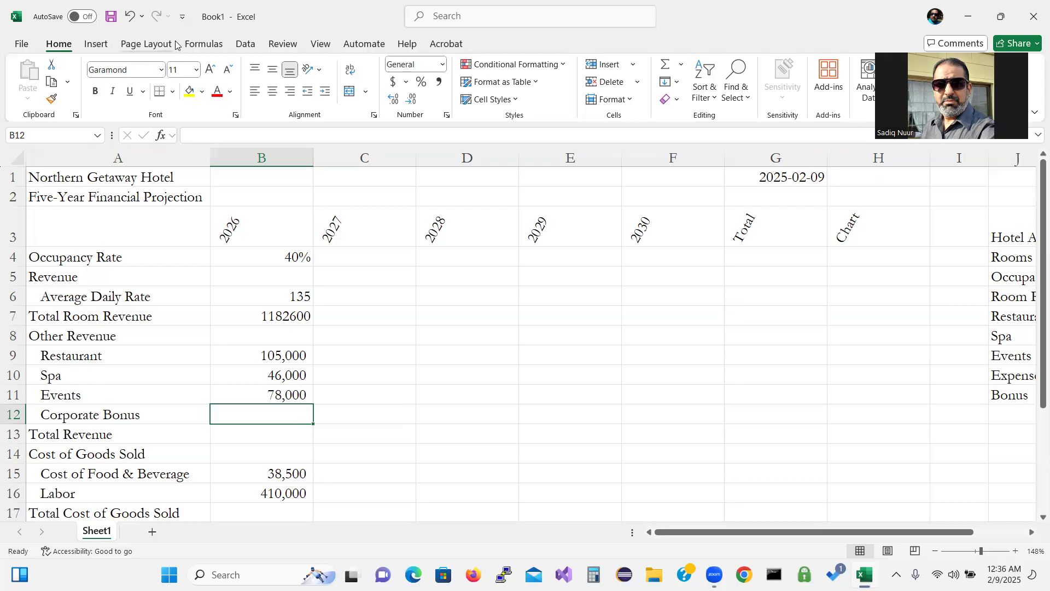
pyautogui.click(202, 46)
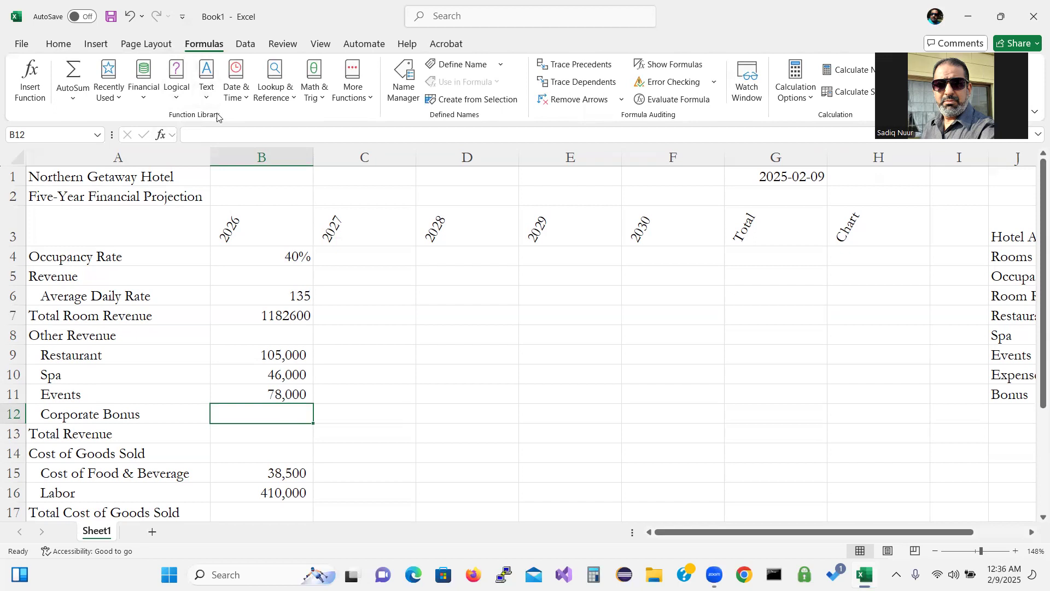
pyautogui.click(177, 89)
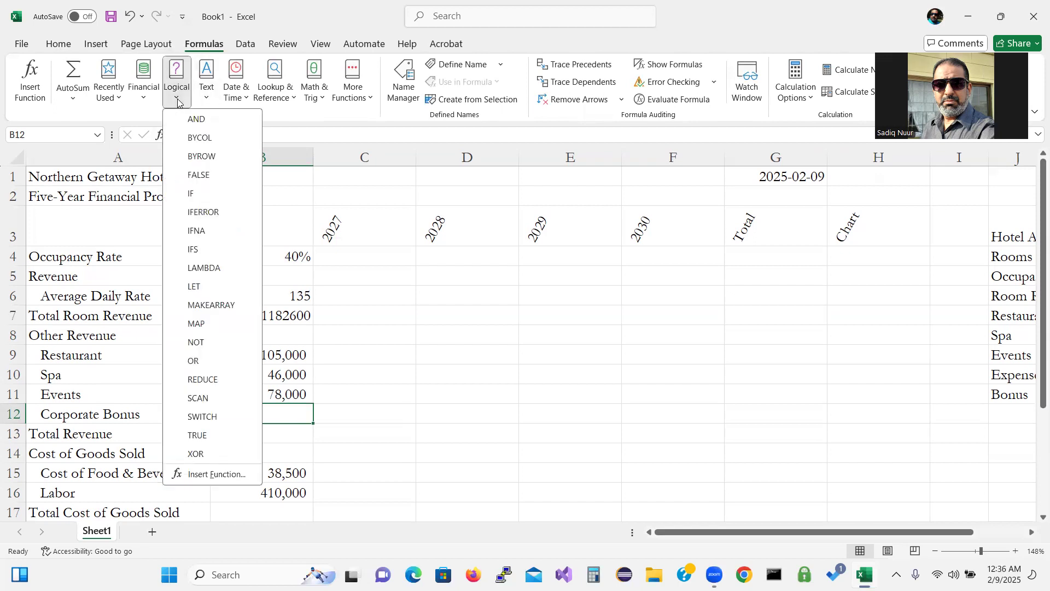
pyautogui.click(195, 194)
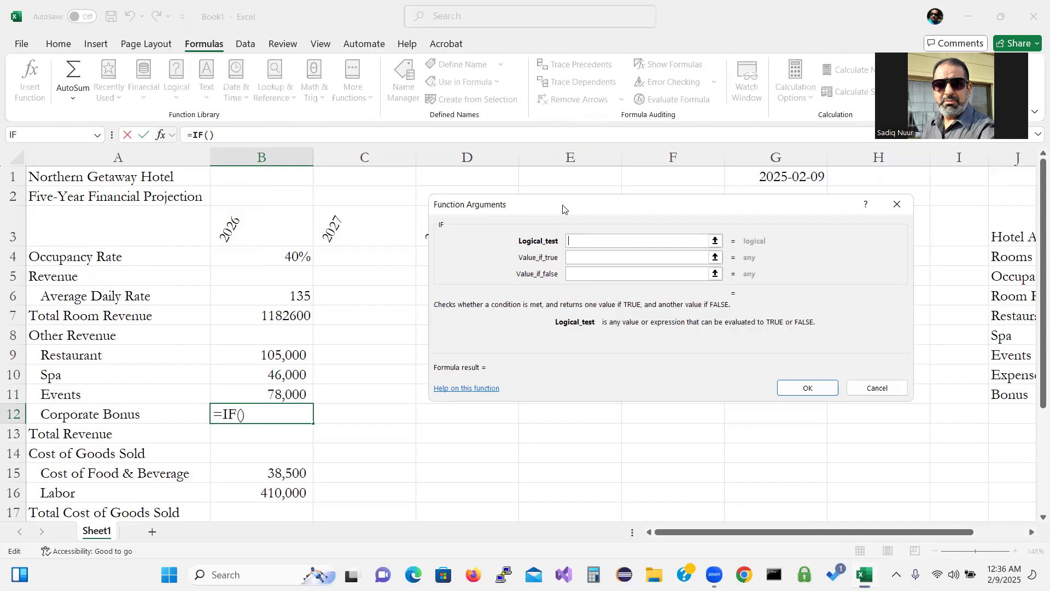
pyautogui.moveTo(563, 208); pyautogui.dragTo(461, 200)
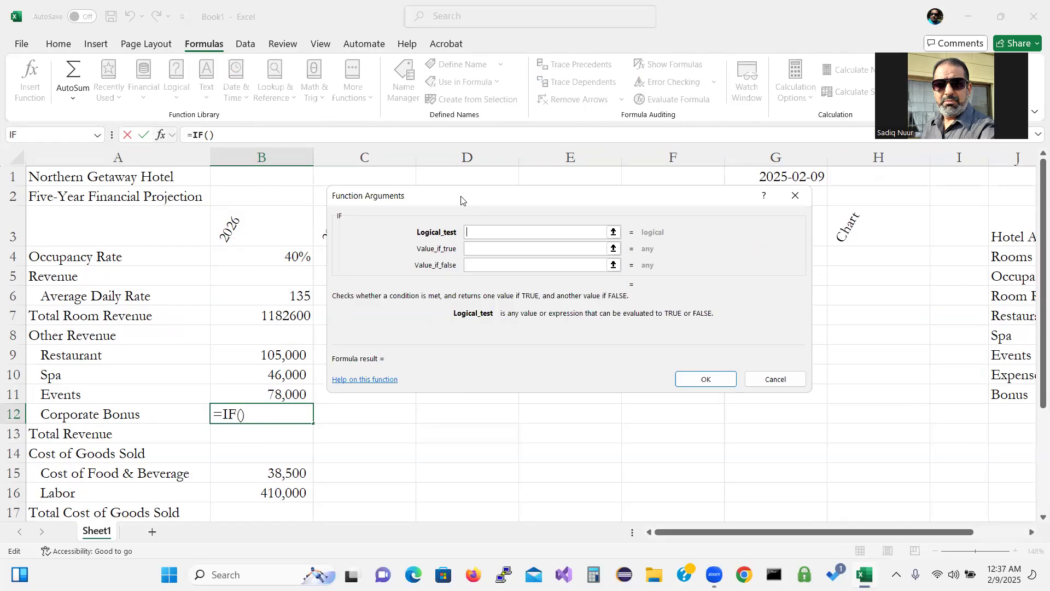
# Step: Set the IF function's logical test to sum(b9:b11)>(b7*20%)
pyautogui.write('sum(')
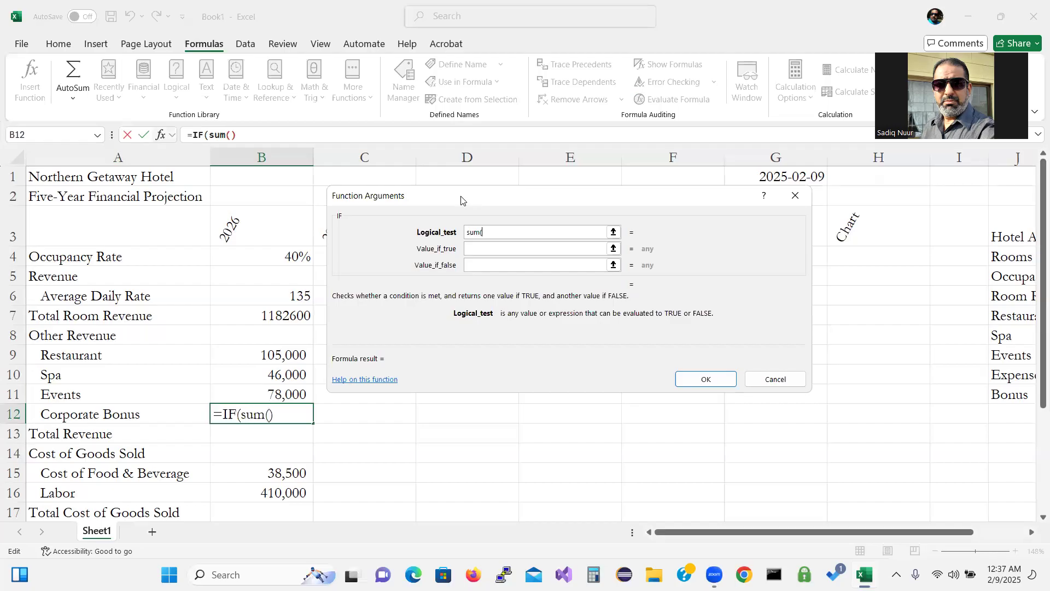
pyautogui.write('b9:b11')
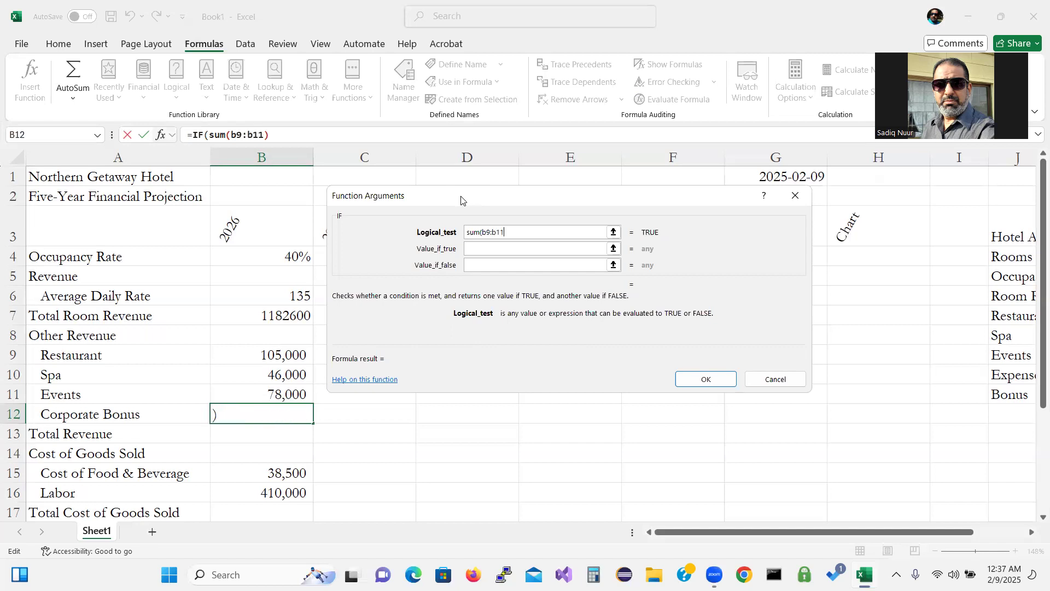
pyautogui.write(')')
pyautogui.write('>(b7820%')
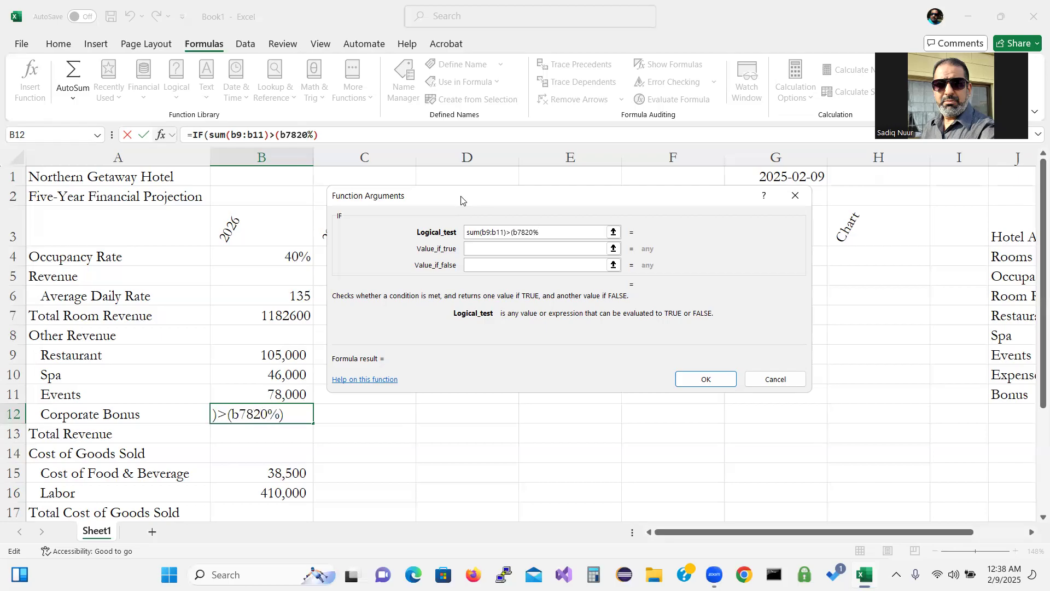
pyautogui.press('BackSpace')
pyautogui.press('BackSpace')
pyautogui.press('BackSpace')
pyautogui.press('BackSpace')
pyautogui.write('*20%)')
# Step: Start on the IF function's Value_if_true argument, with the Bonus amount in the Hotel Assumptions in view
pyautogui.click(472, 247)
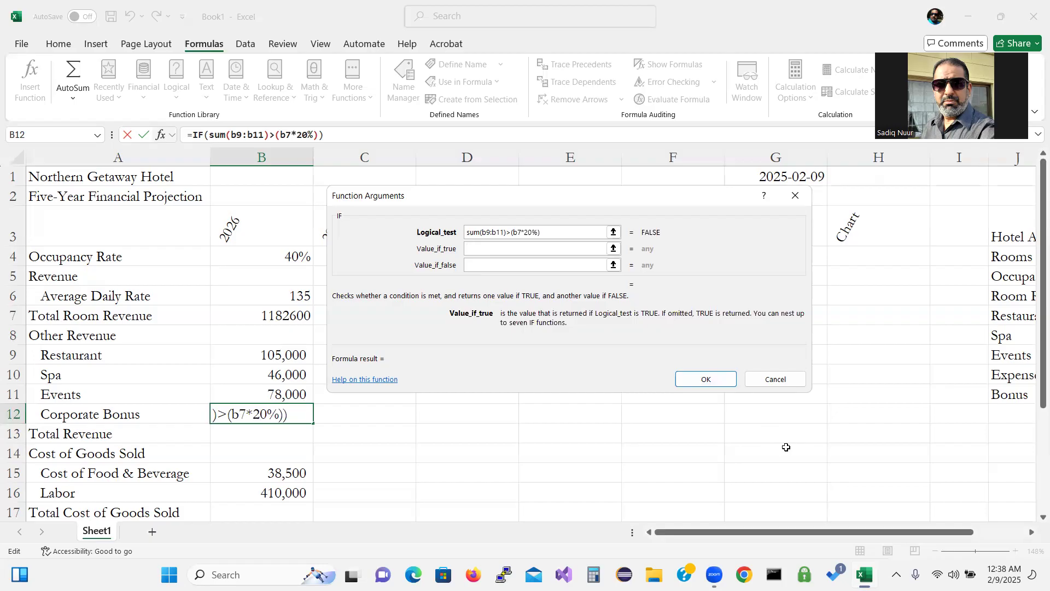
pyautogui.moveTo(833, 532); pyautogui.dragTo(881, 532)
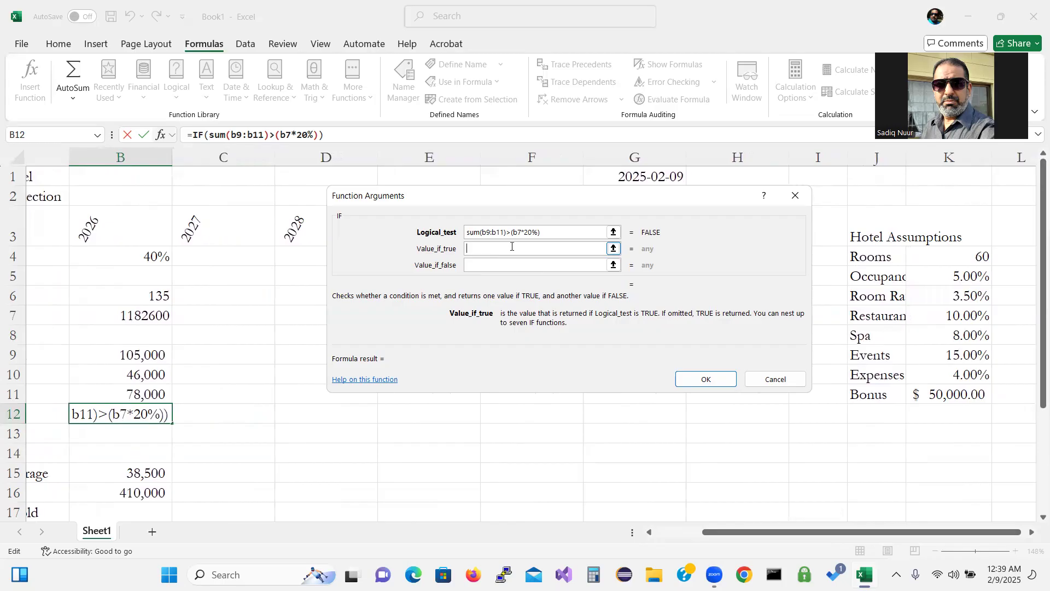
# Step: Complete the Corporate Bonus IF function in B12 with absolute reference $K$11 as the value if true and 0 if false
pyautogui.write('k11')
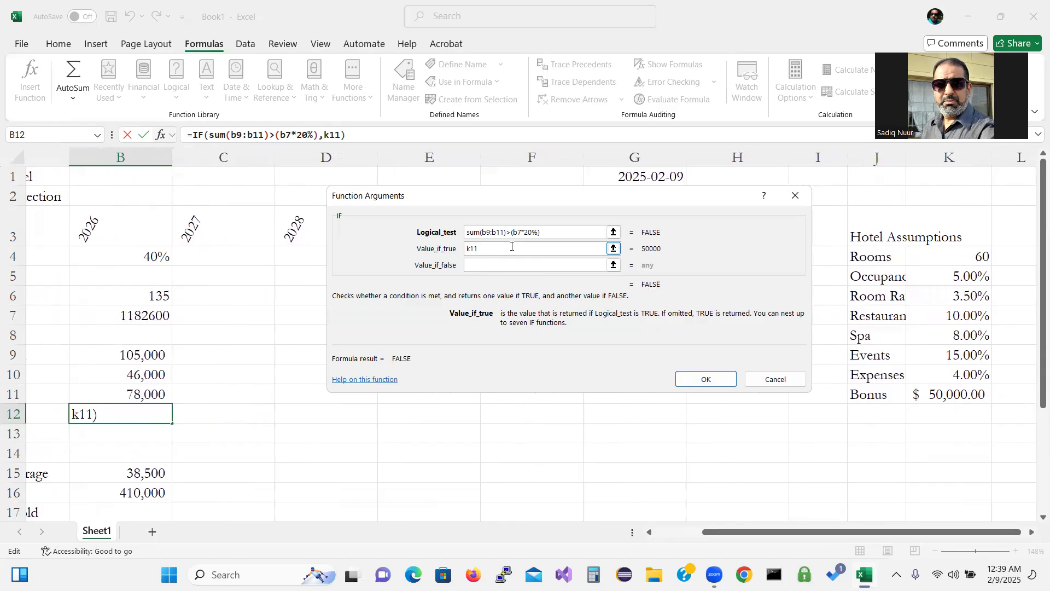
pyautogui.press('F4')
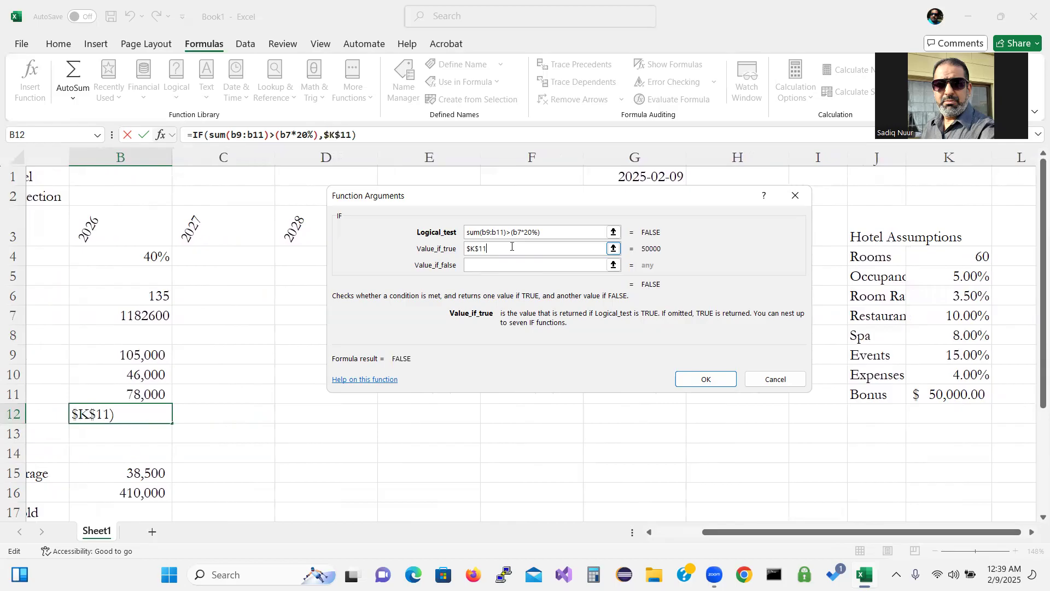
pyautogui.click(508, 266)
pyautogui.click(508, 267)
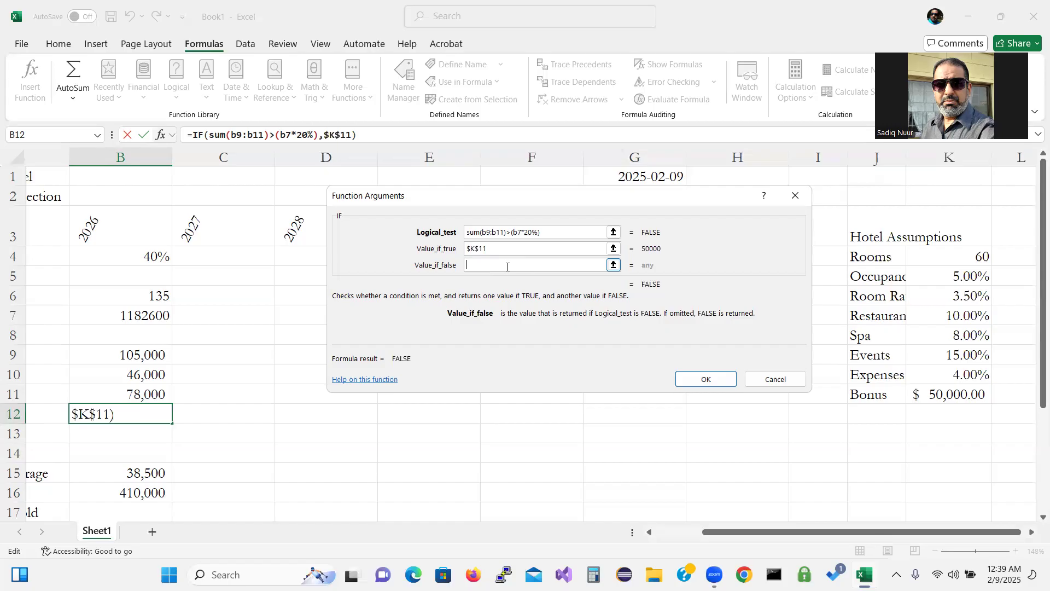
pyautogui.write('0')
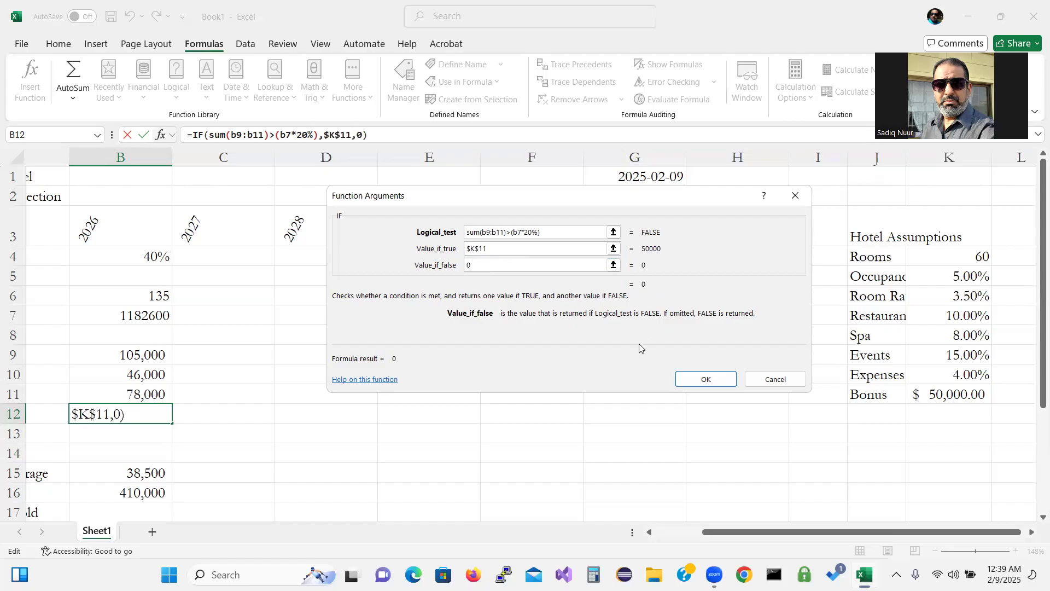
pyautogui.click(705, 380)
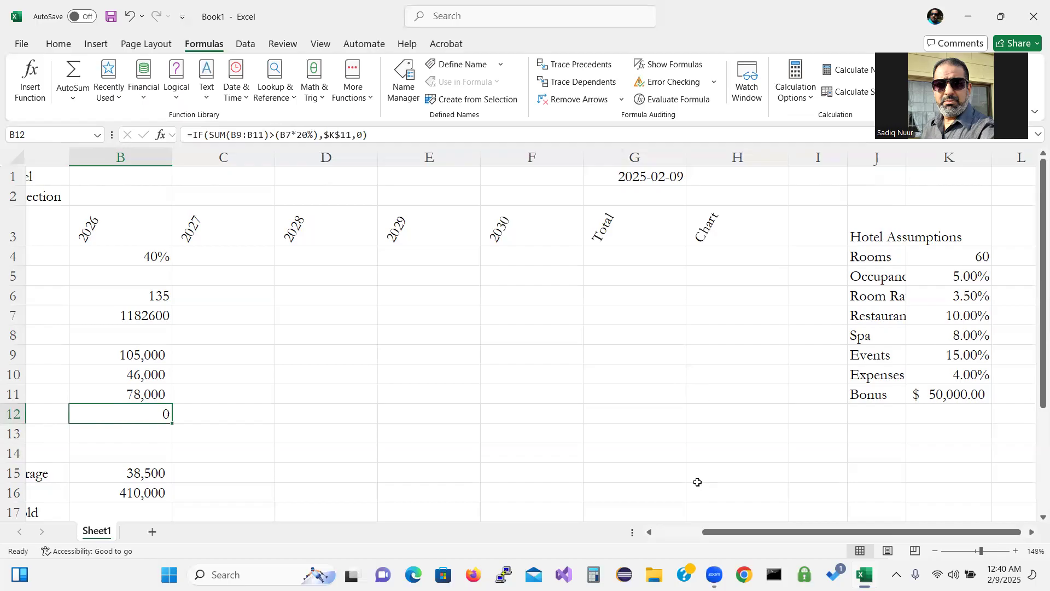
# Step: Calculate the 2026 Total Revenue in B13 with the formula =B7+SUM(B9:B12)
pyautogui.moveTo(790, 533); pyautogui.dragTo(732, 544)
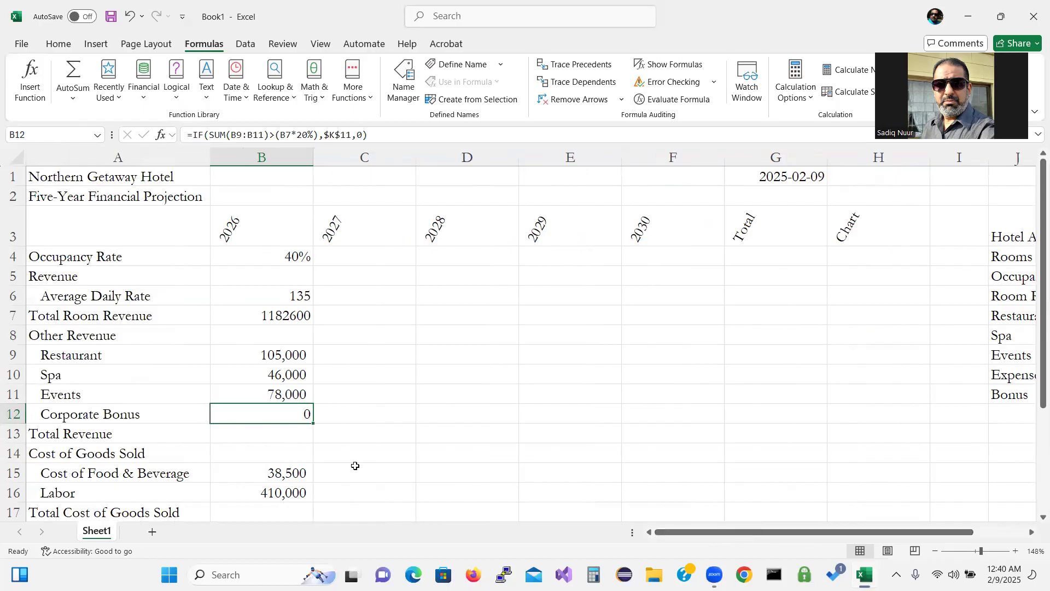
pyautogui.click(293, 436)
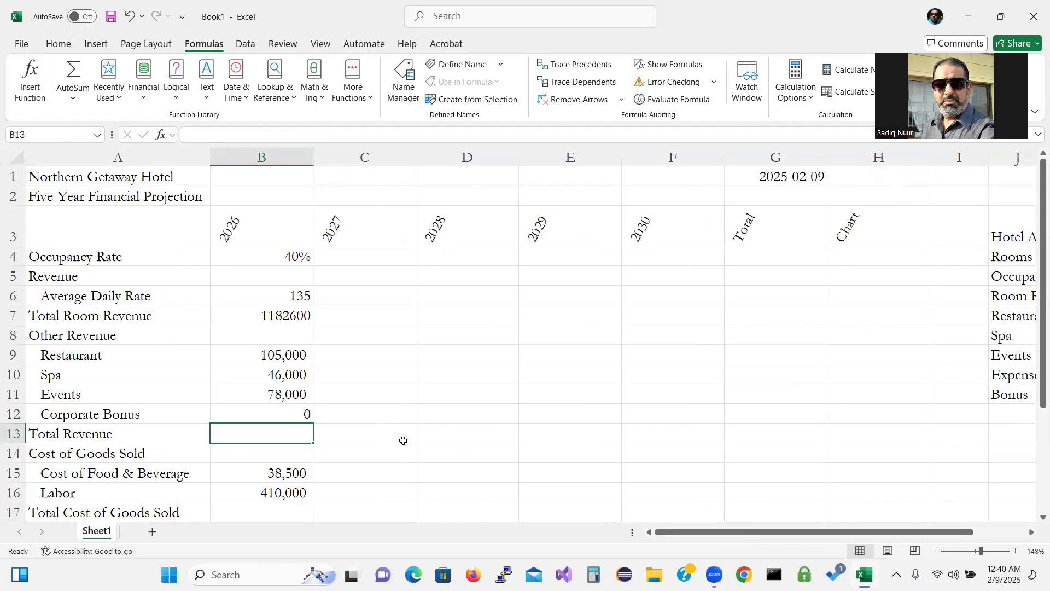
pyautogui.write('=b')
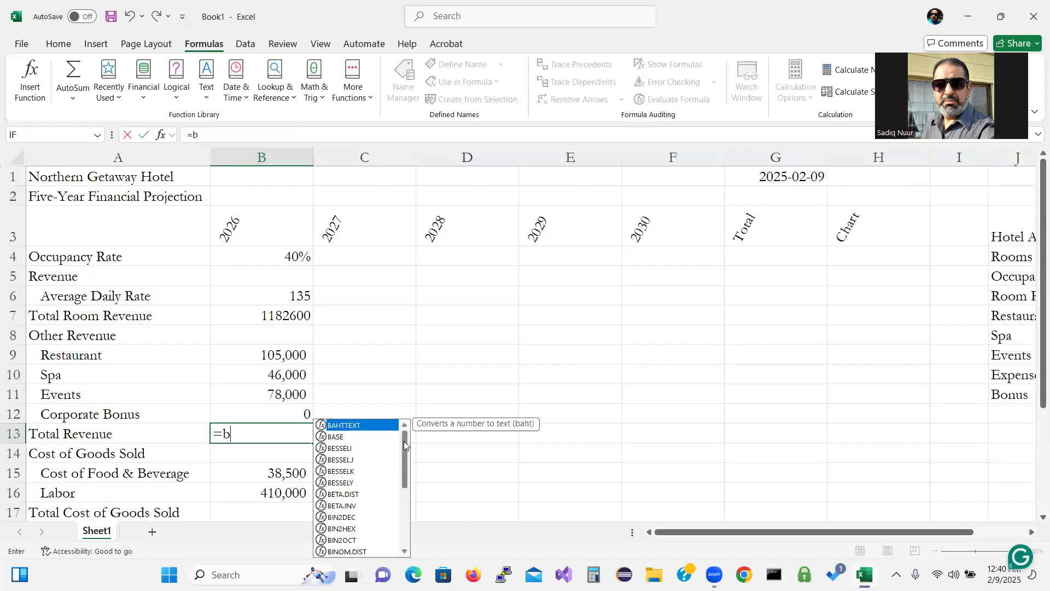
pyautogui.write('7')
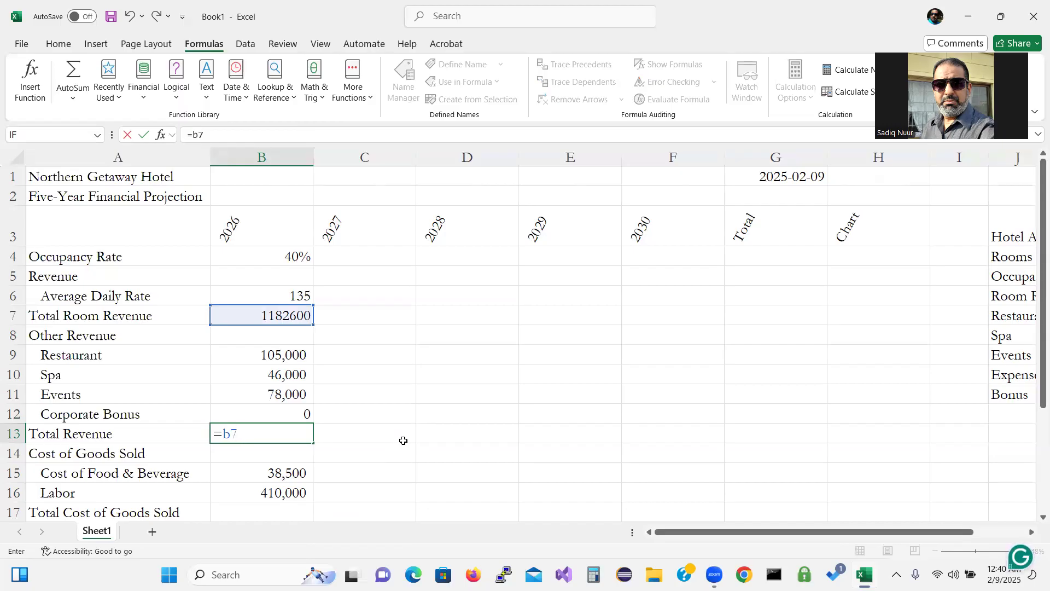
pyautogui.write('+')
pyautogui.write('su')
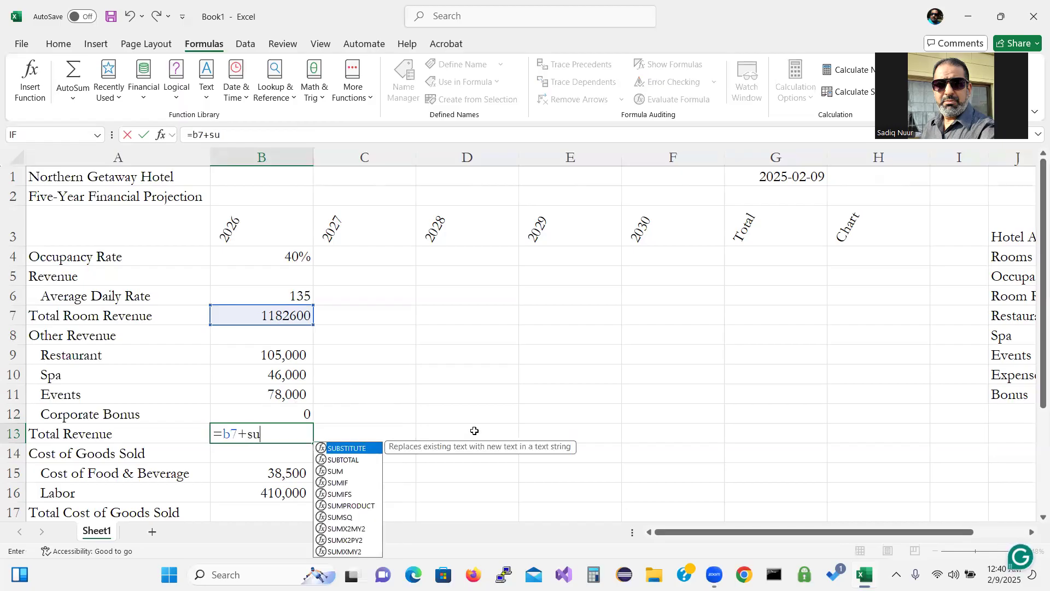
pyautogui.write('m(')
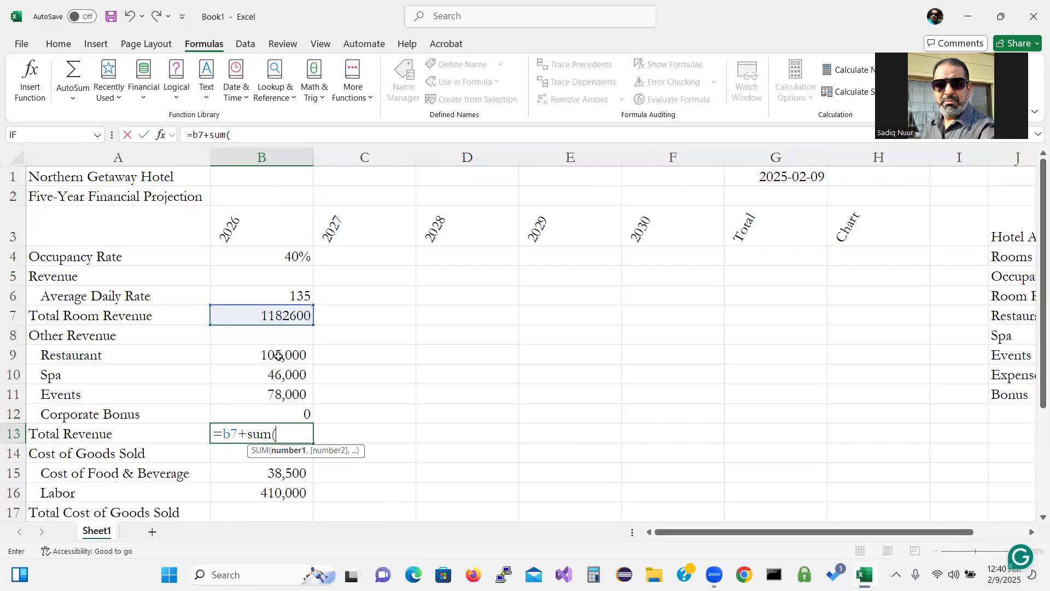
pyautogui.moveTo(279, 356); pyautogui.dragTo(279, 409)
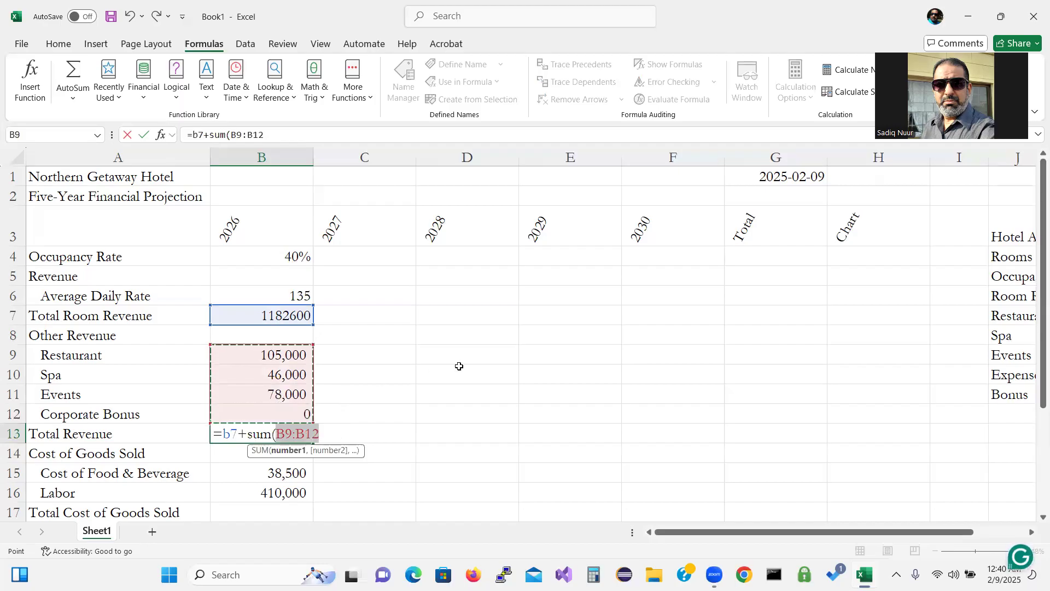
pyautogui.write(')')
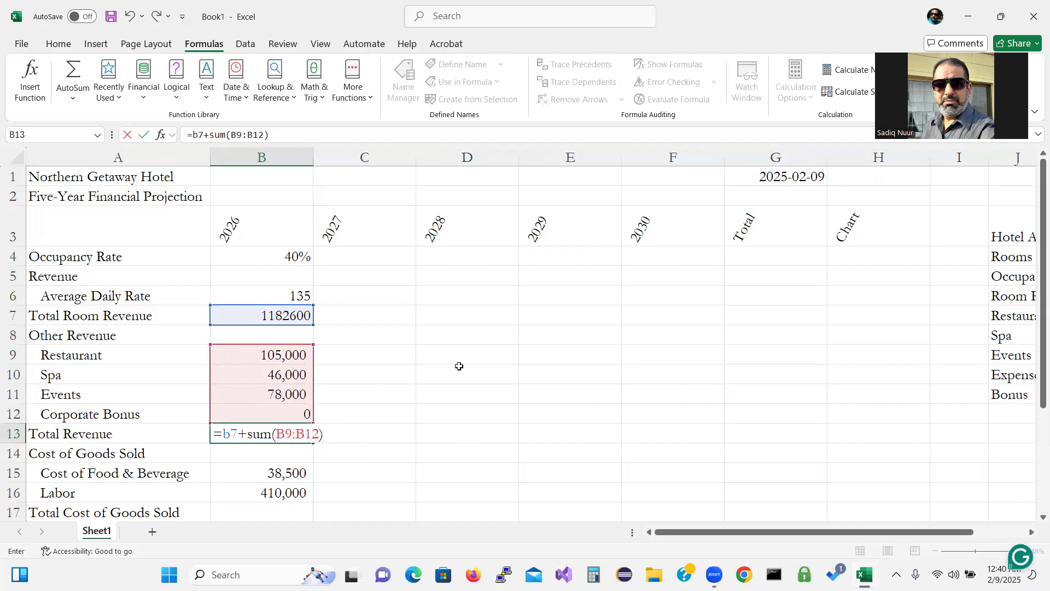
pyautogui.press('Return')
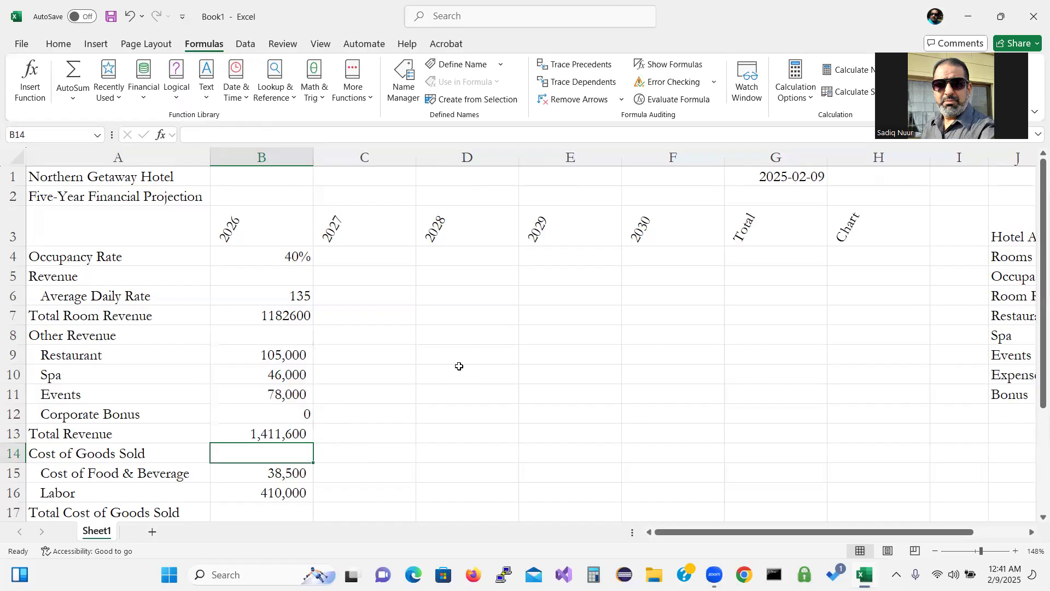
# Step: Calculate the 2026 Total Cost of Goods Sold in B17 by inserting the AutoSum formula =SUM(B15:B16)
pyautogui.click(277, 512)
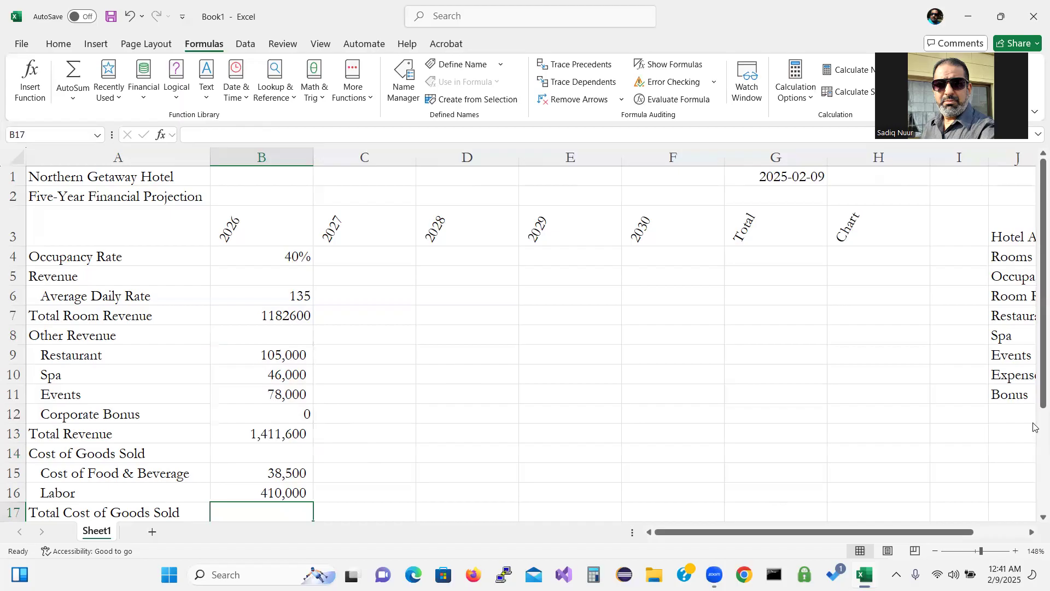
pyautogui.moveTo(1037, 402); pyautogui.dragTo(1034, 432)
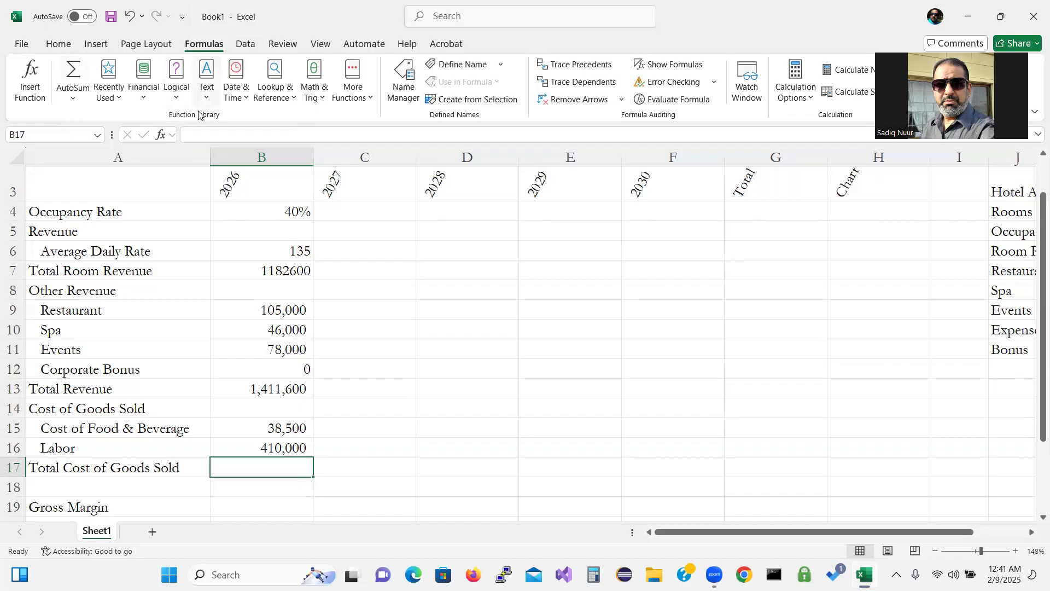
pyautogui.click(59, 45)
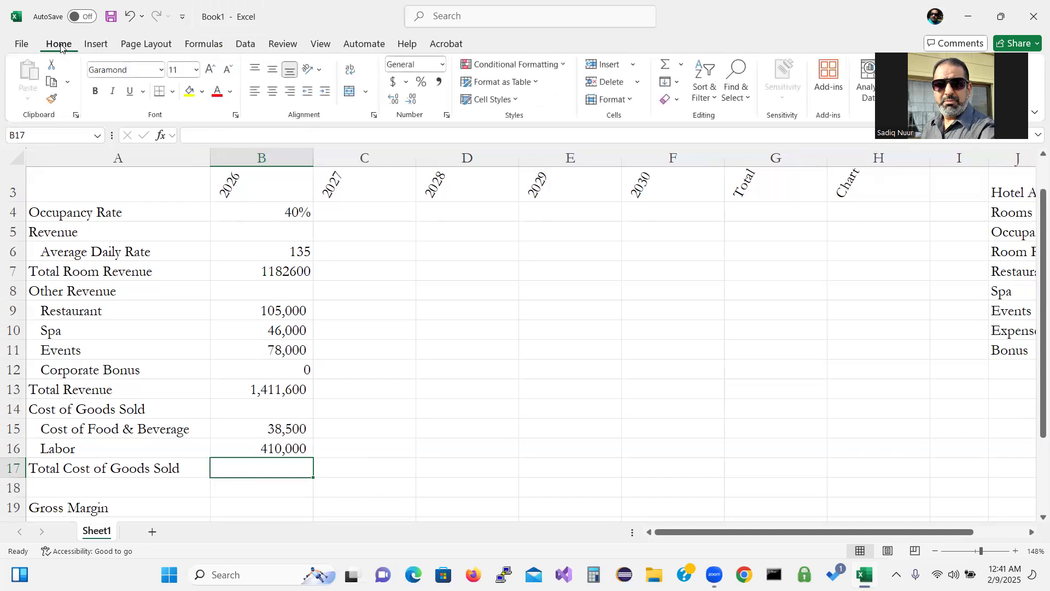
pyautogui.click(683, 65)
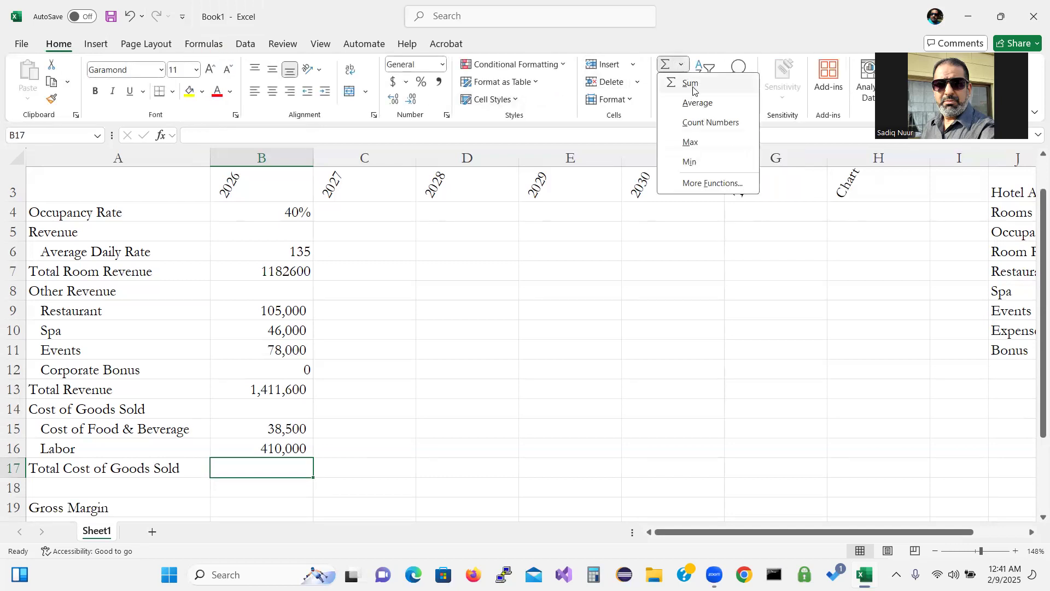
pyautogui.click(691, 84)
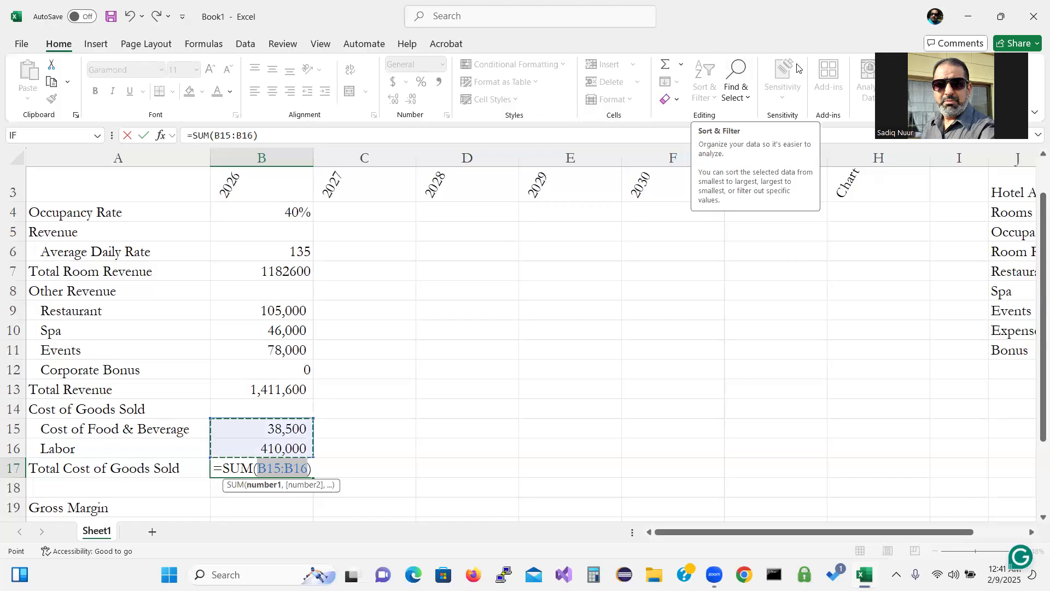
pyautogui.click(682, 67)
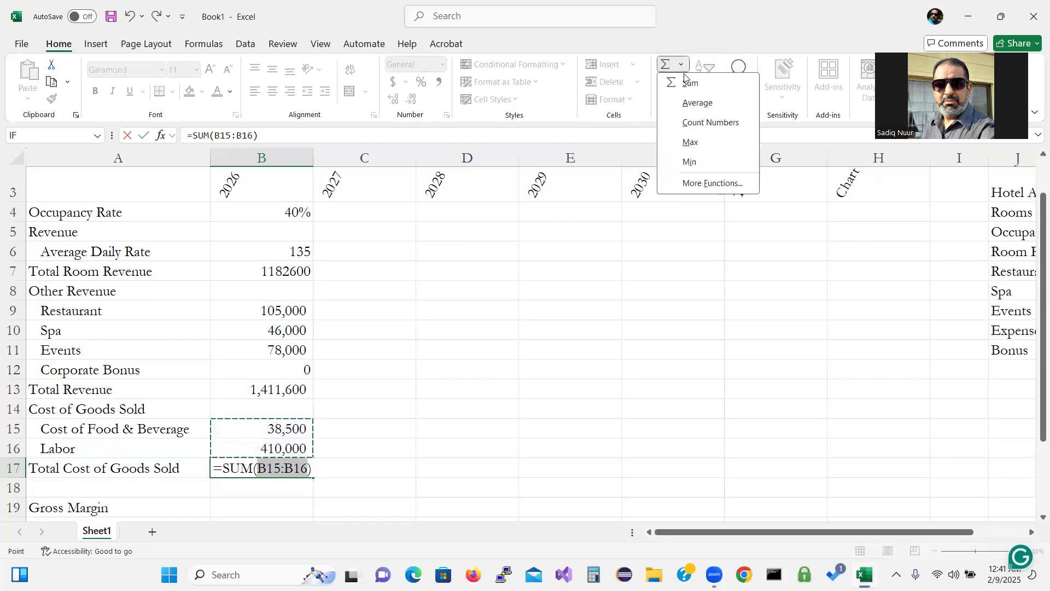
pyautogui.click(690, 84)
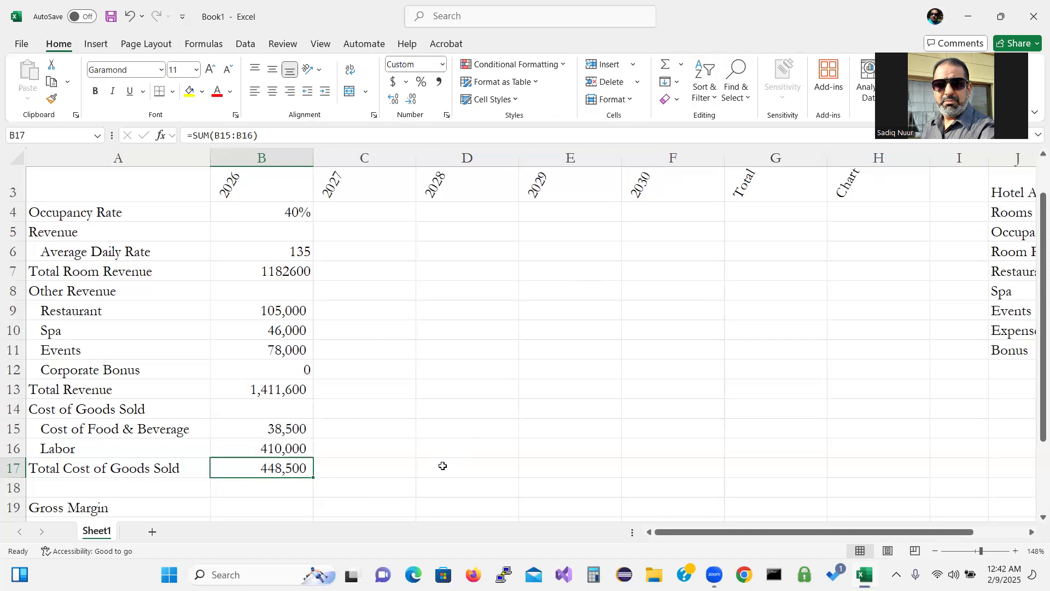
pyautogui.doubleClick(291, 469)
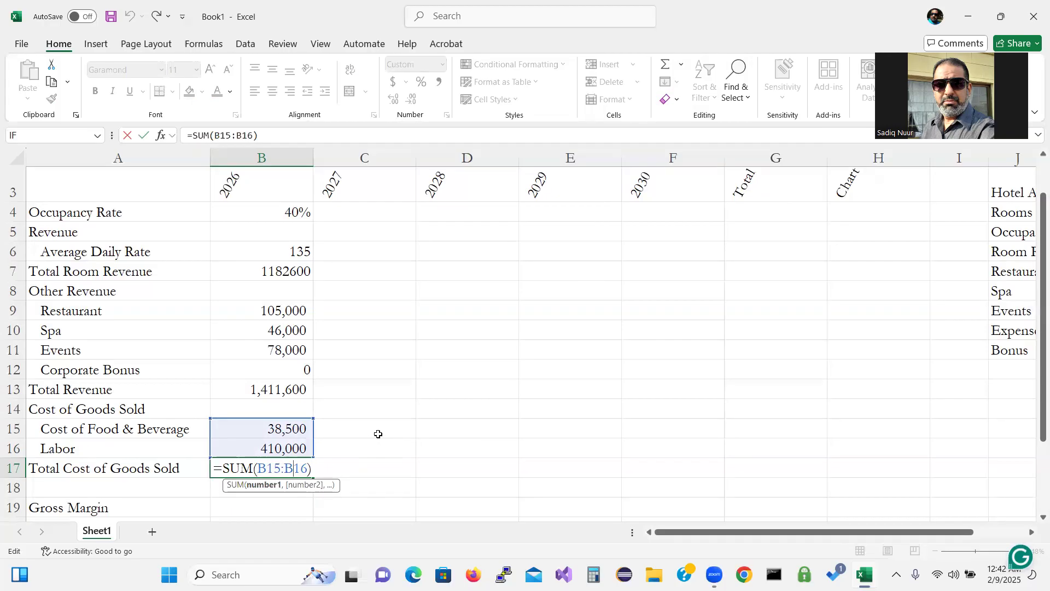
pyautogui.hotkey('ctrl', 'Return')
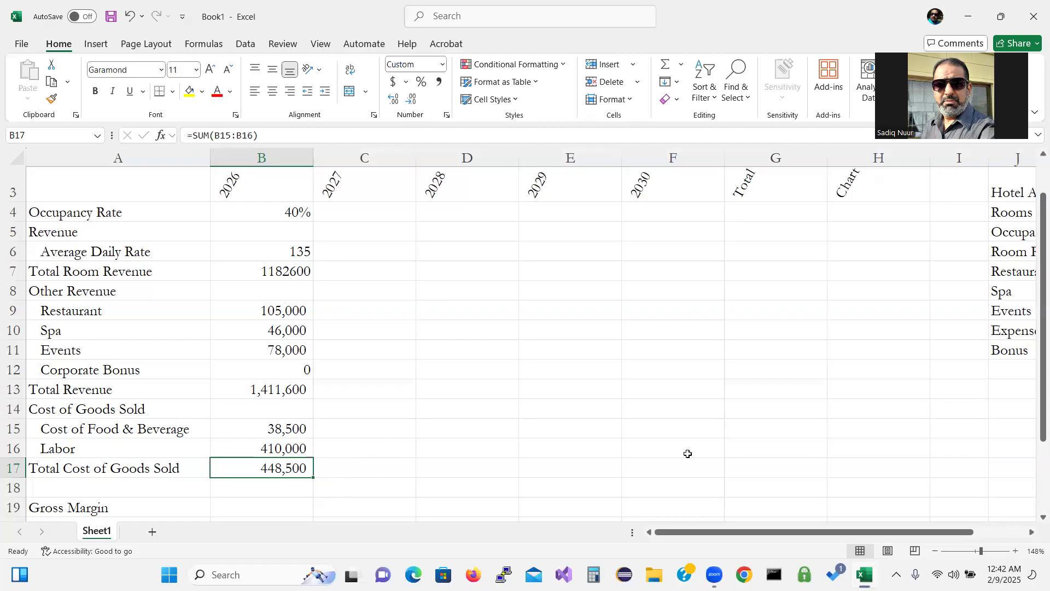
# Step: Calculate the 2026 Gross Margin in B19 with the formula =B13-B17
pyautogui.moveTo(1043, 412); pyautogui.dragTo(1043, 461)
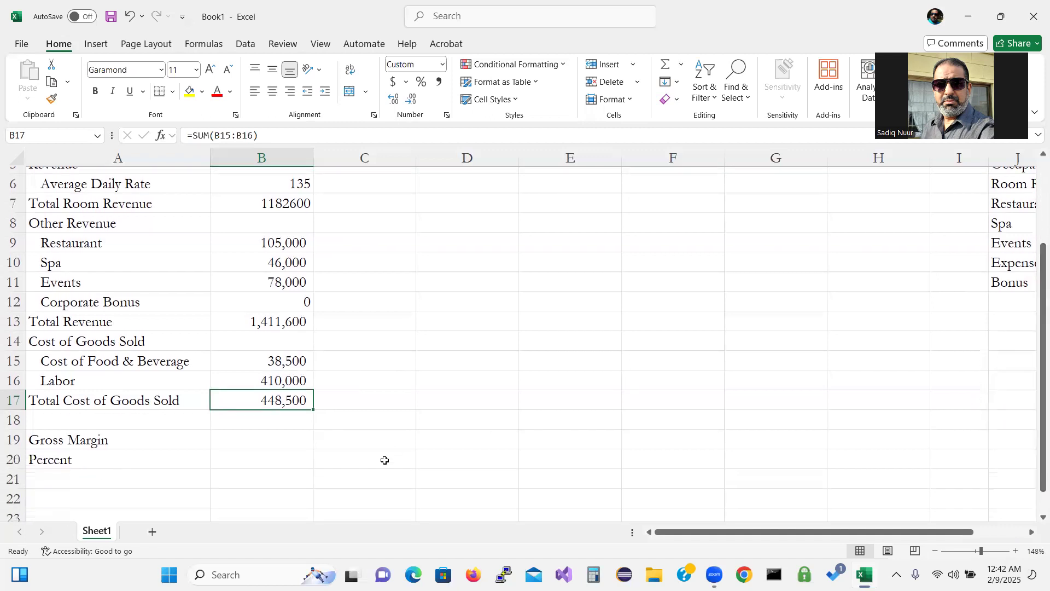
pyautogui.click(257, 440)
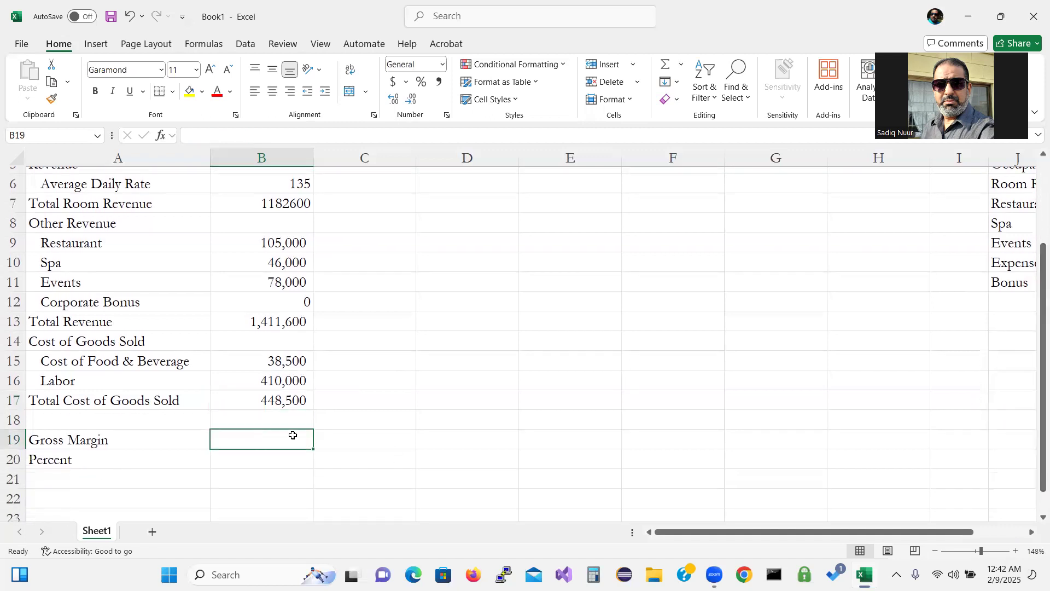
pyautogui.write('=b13')
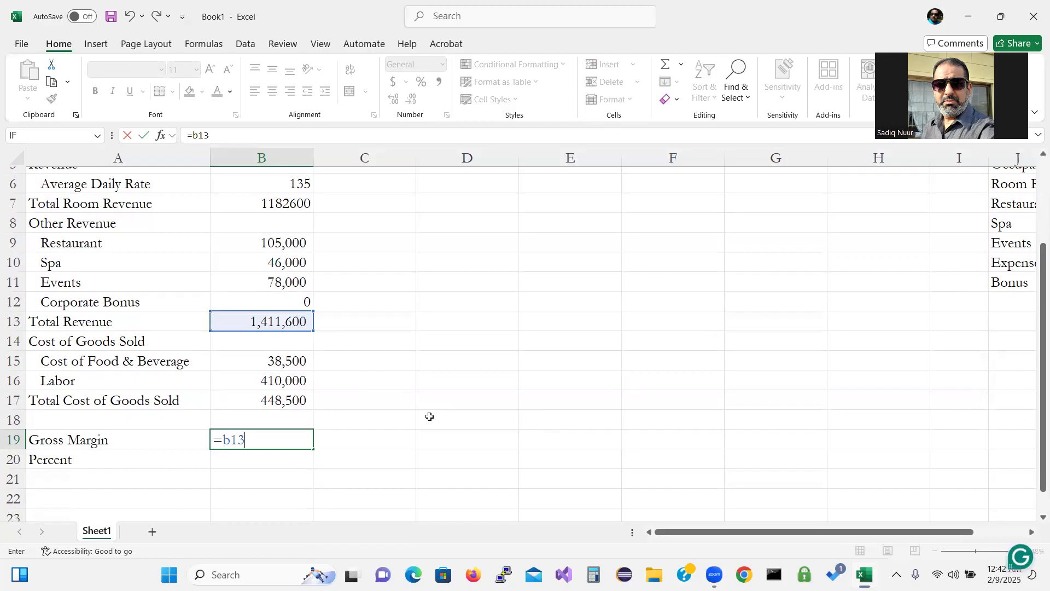
pyautogui.write('-b17')
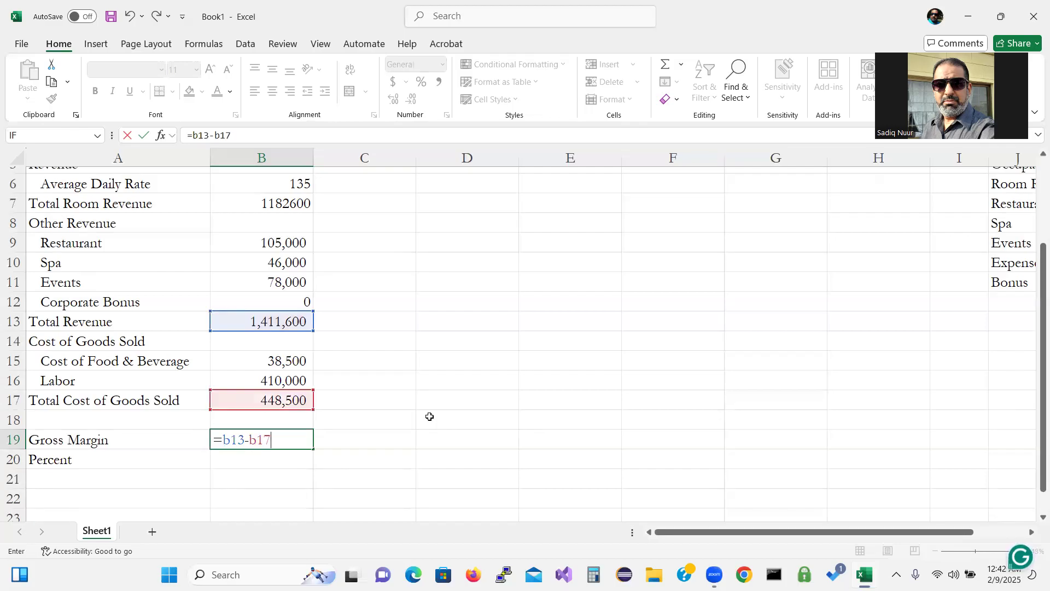
pyautogui.press('Return')
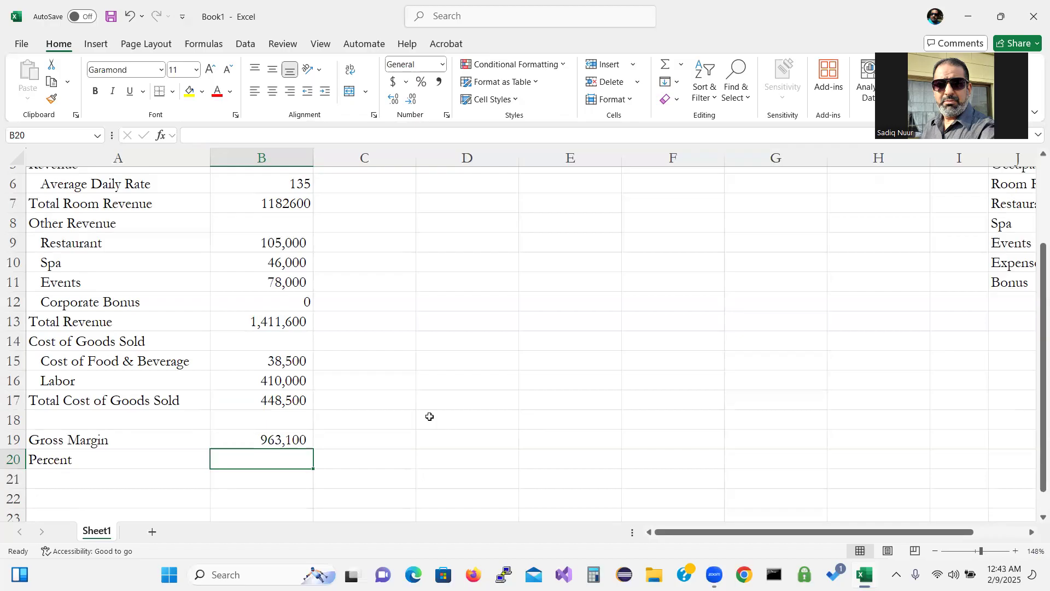
# Step: Calculate the 2026 gross margin Percent in B20 with the formula =B19/B13
pyautogui.write('=b')
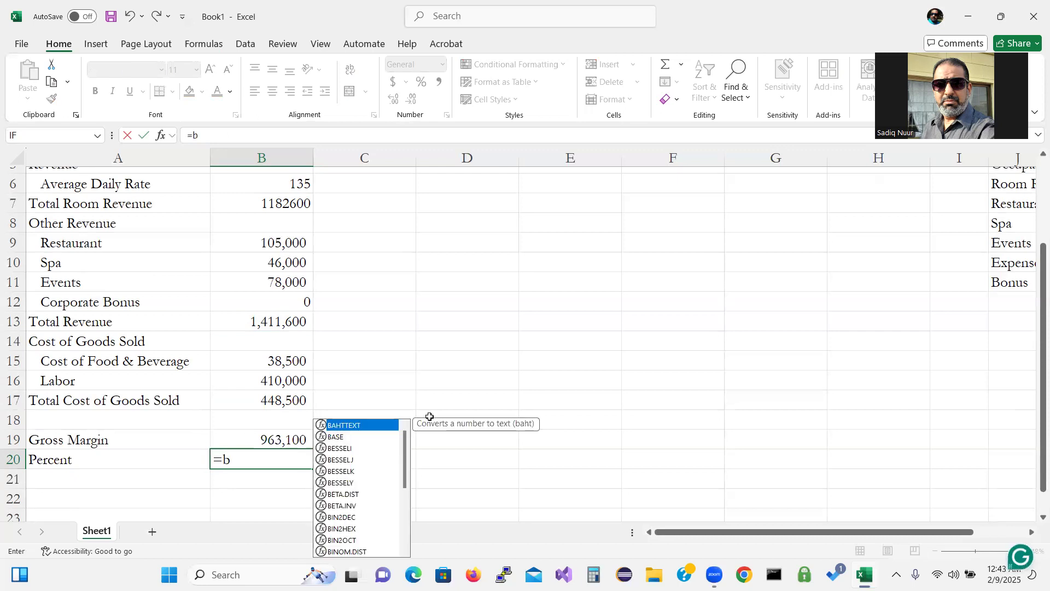
pyautogui.write('19/')
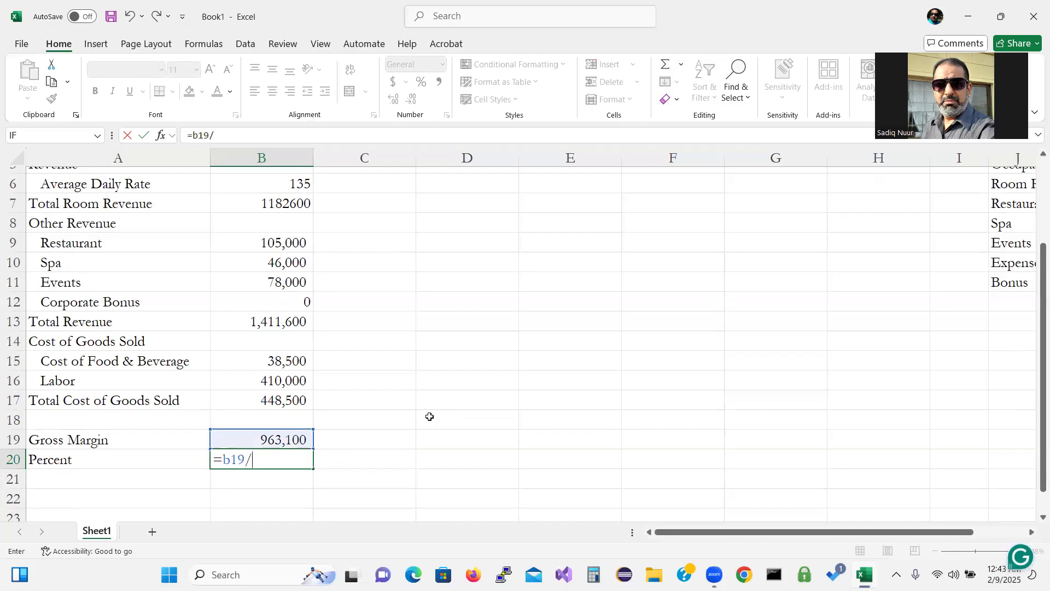
pyautogui.write('b13')
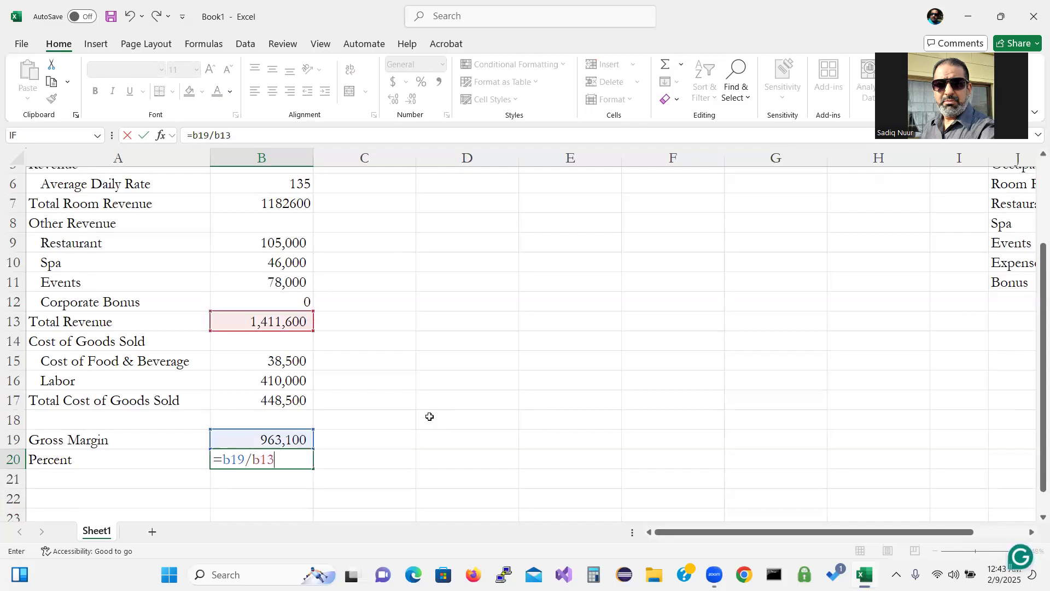
pyautogui.press('Return')
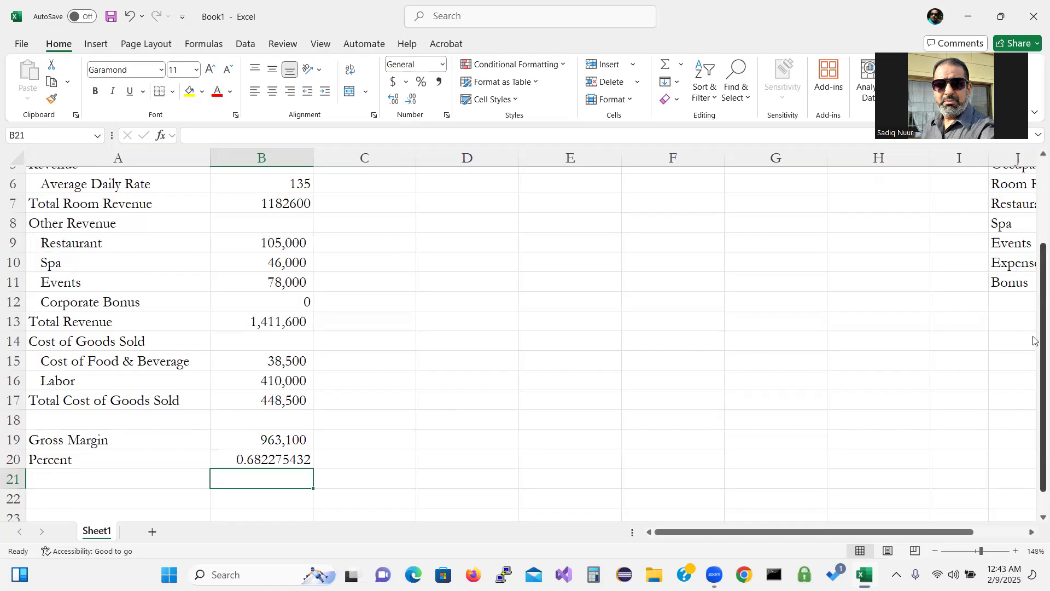
# Step: Calculate the 2027 Occupancy Rate in C4 with the formula =B4*(1+$K$5), keeping the growth assumption as an absolute reference
pyautogui.rightClick(1035, 273)
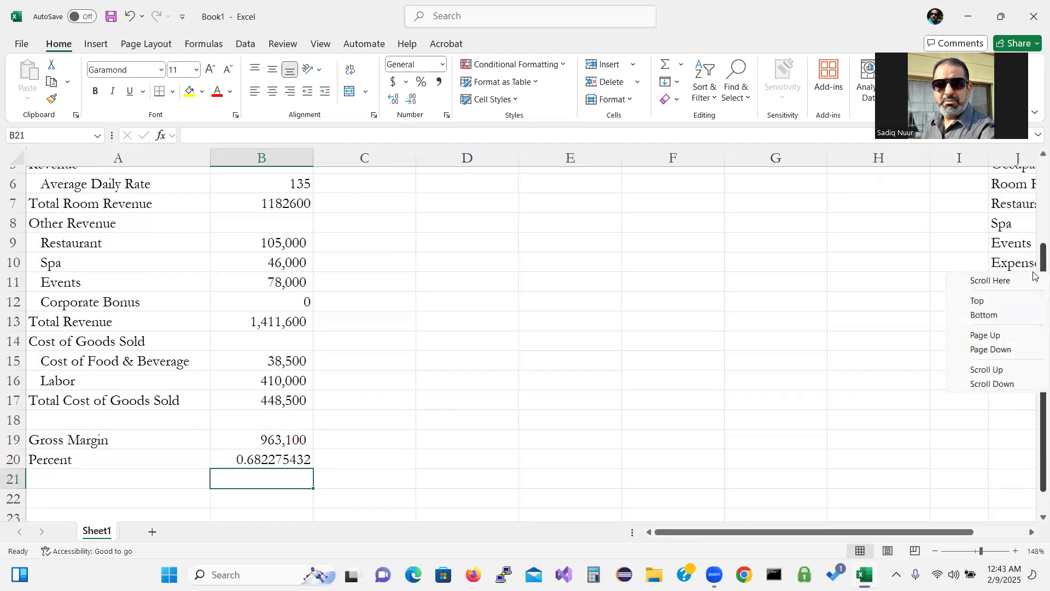
pyautogui.moveTo(1037, 258); pyautogui.dragTo(1037, 181)
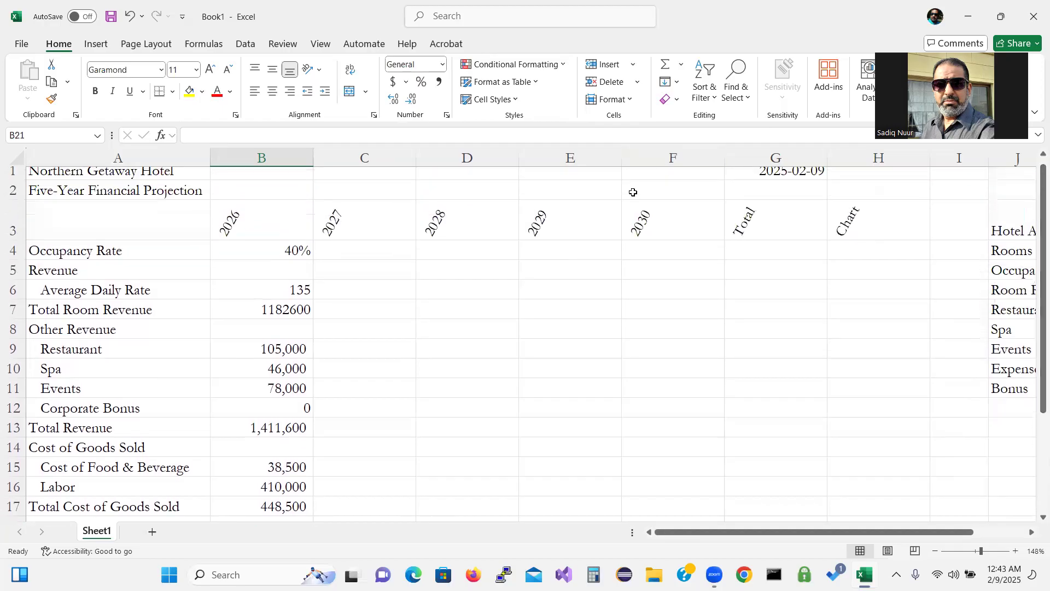
pyautogui.click(359, 251)
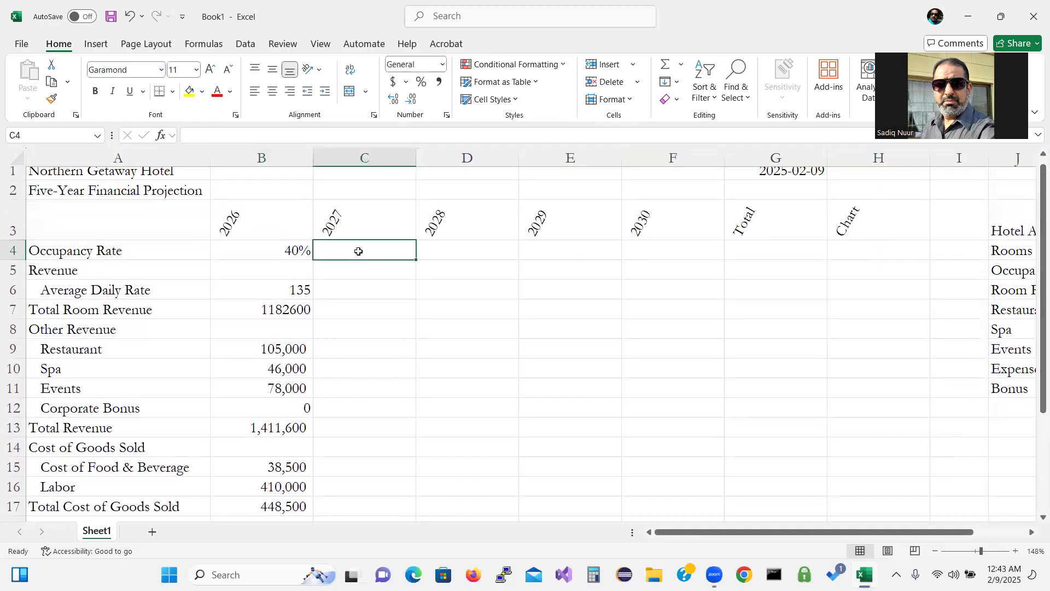
pyautogui.write('=')
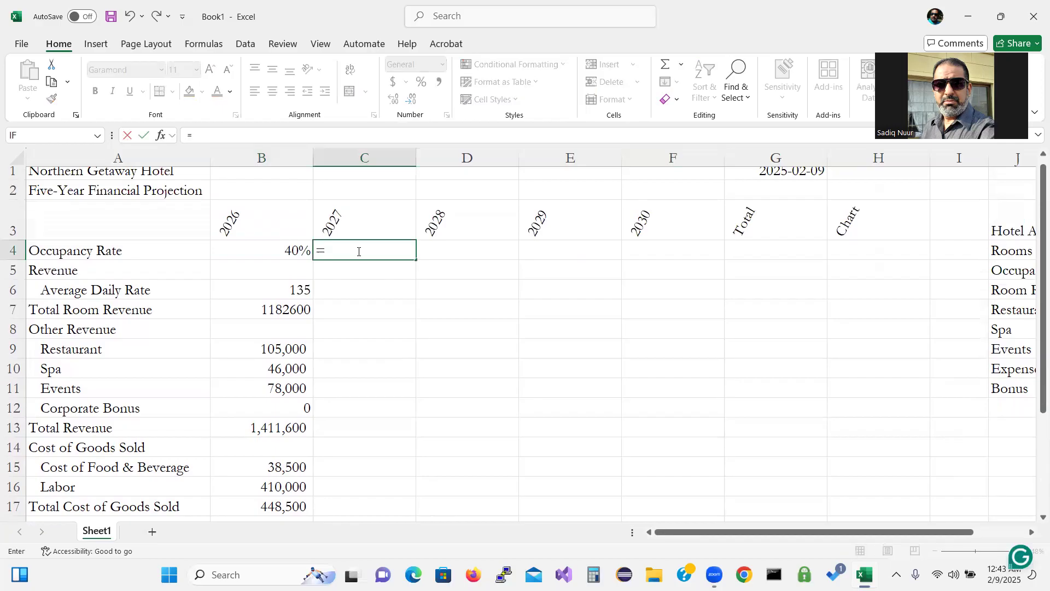
pyautogui.write('b')
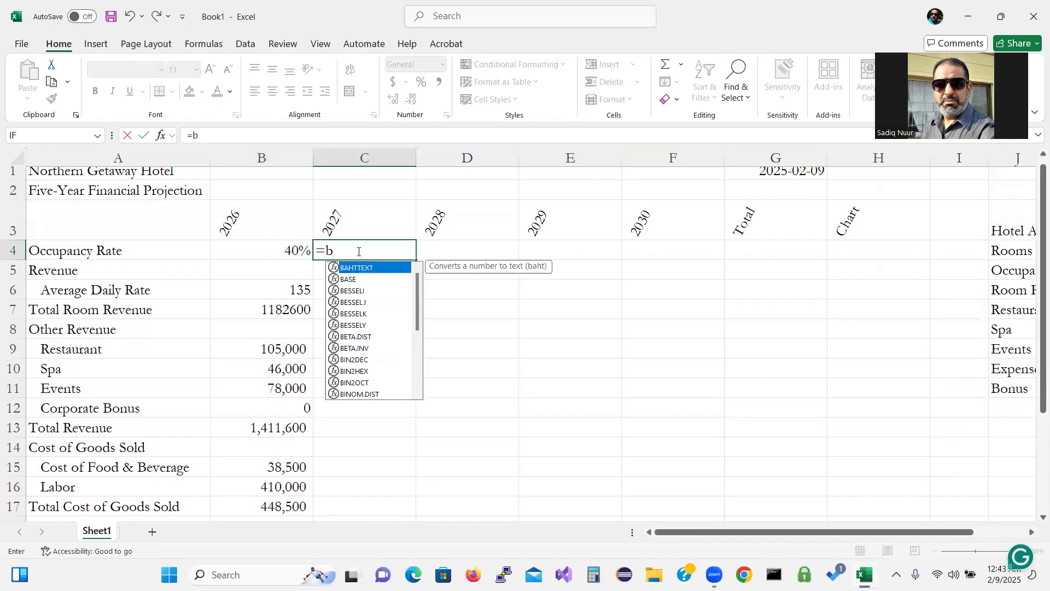
pyautogui.write('4')
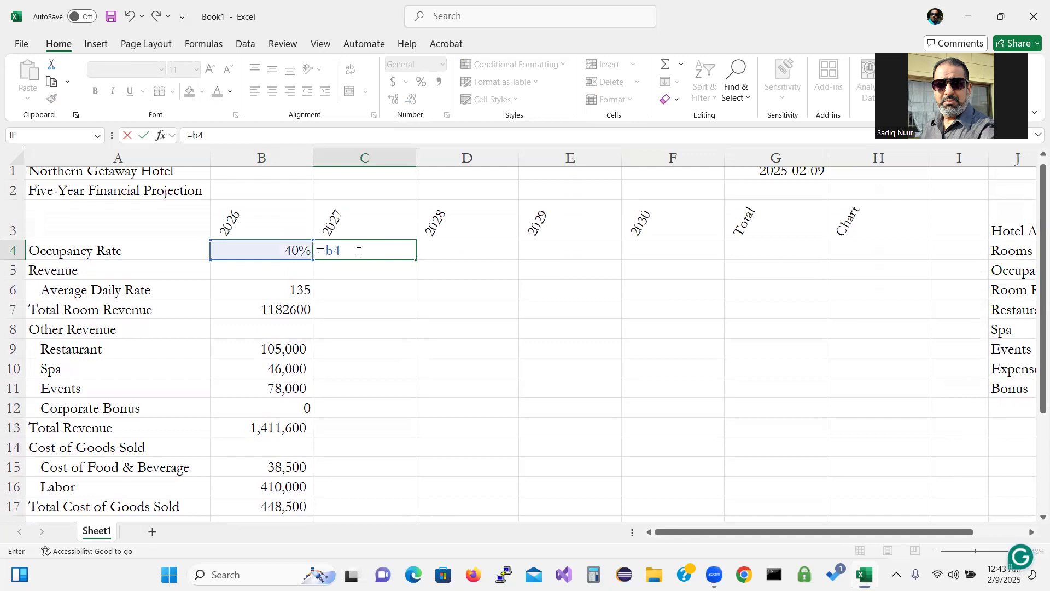
pyautogui.write('*(1+k5')
pyautogui.moveTo(751, 530); pyautogui.dragTo(837, 528)
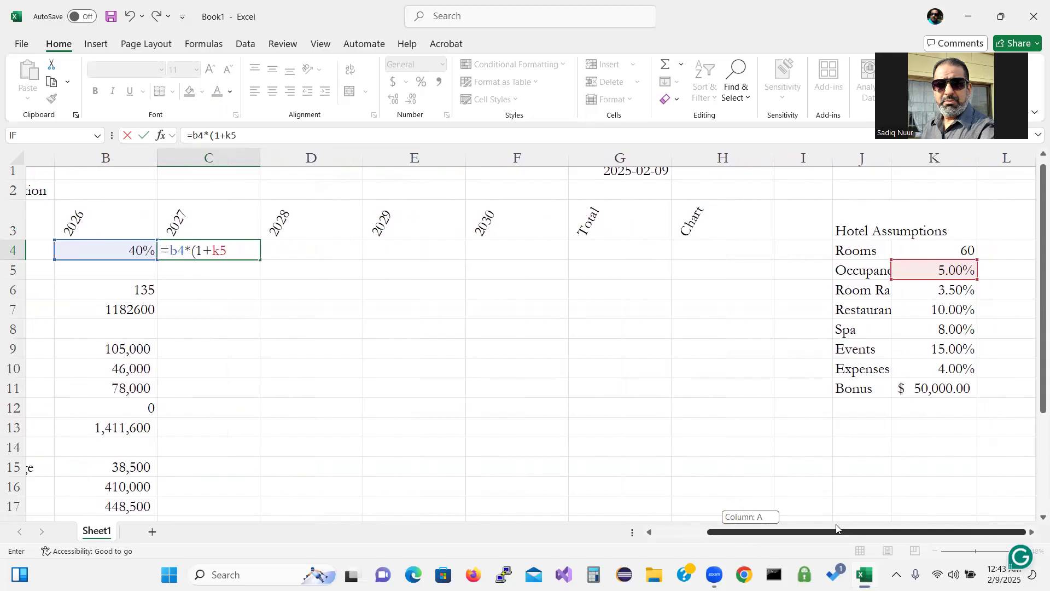
pyautogui.moveTo(837, 528); pyautogui.dragTo(713, 544)
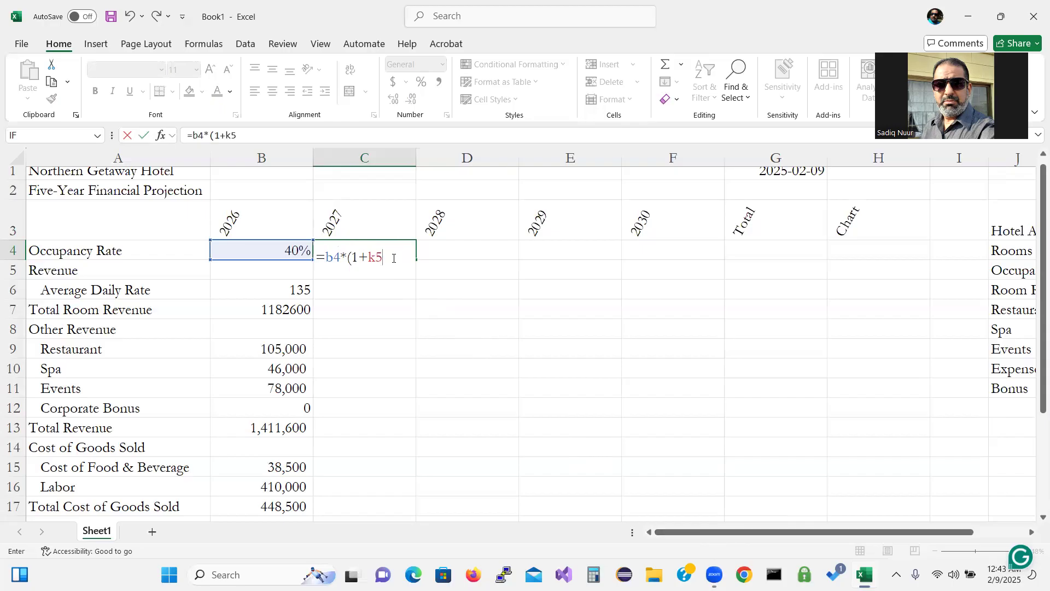
pyautogui.press('F4')
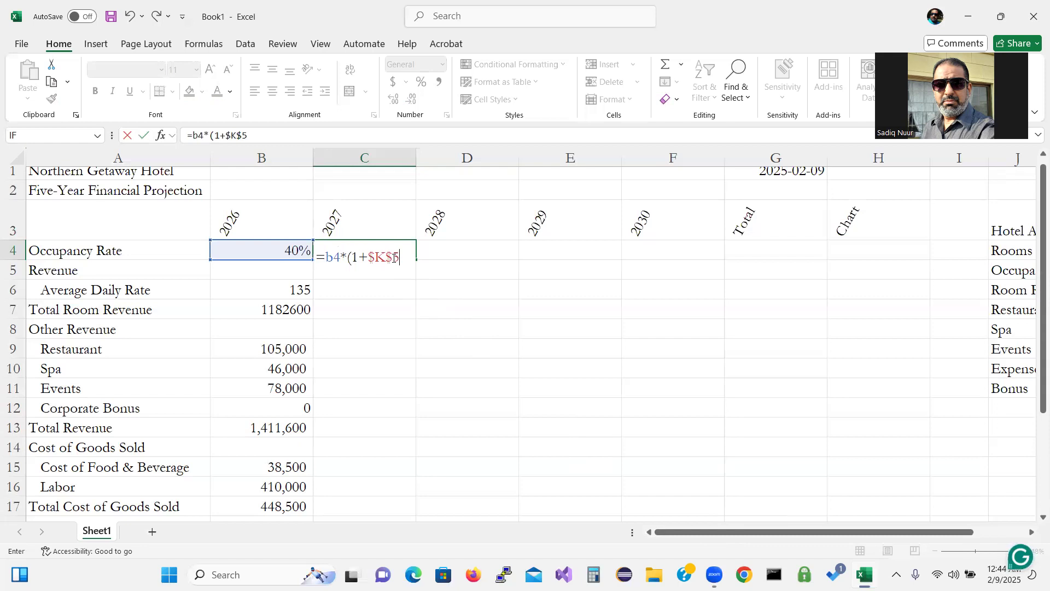
pyautogui.write(')')
pyautogui.press('Return')
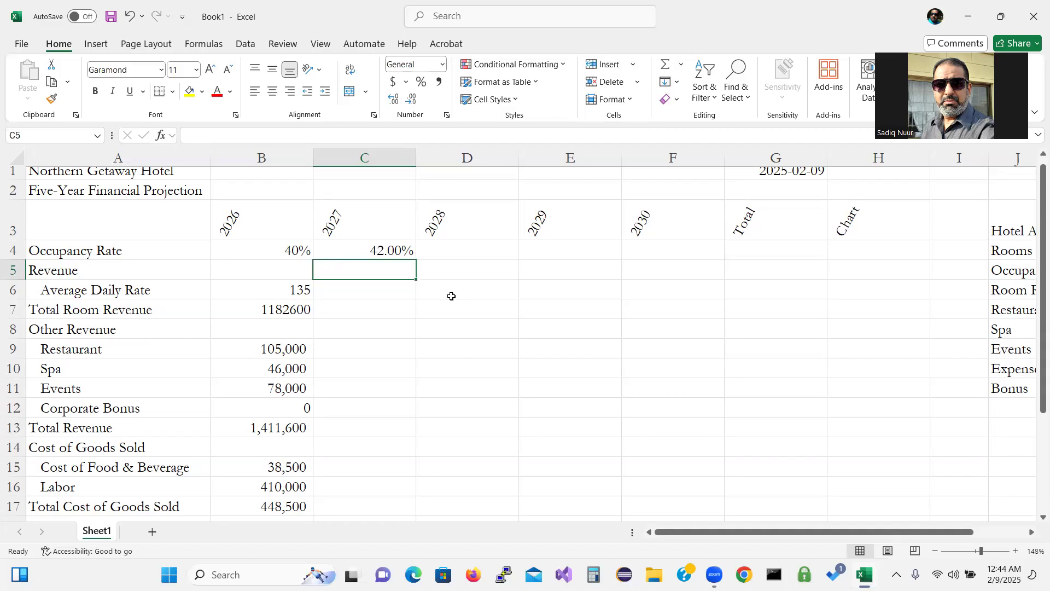
# Step: Calculate the 2027 Average Daily Rate in C6 with the formula =B6*(1+$K$6), keeping the room rate assumption absolute
pyautogui.rightClick(395, 297)
pyautogui.click(374, 295)
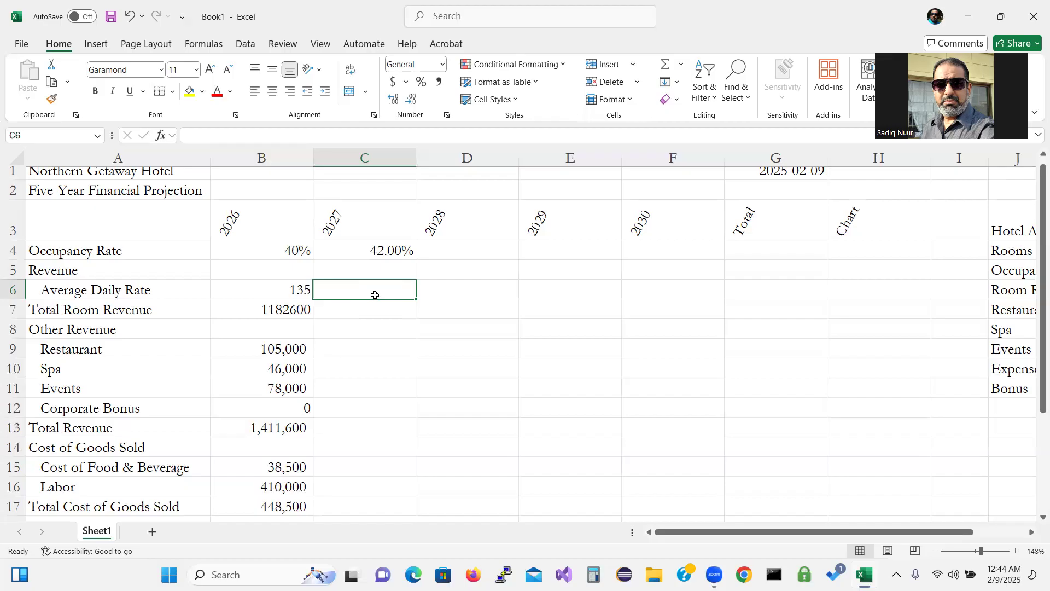
pyautogui.write('=')
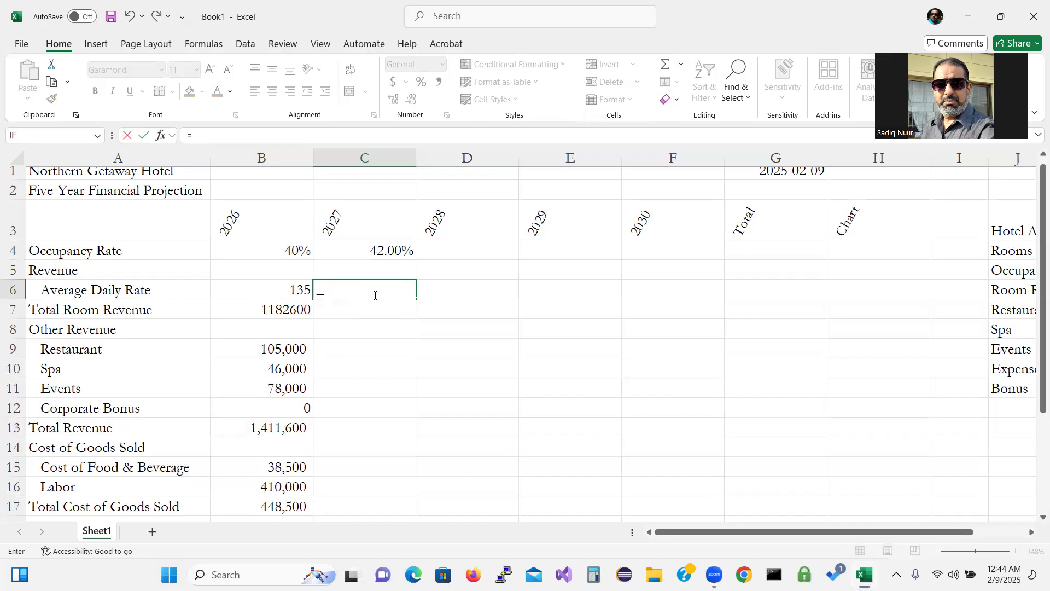
pyautogui.write('b6')
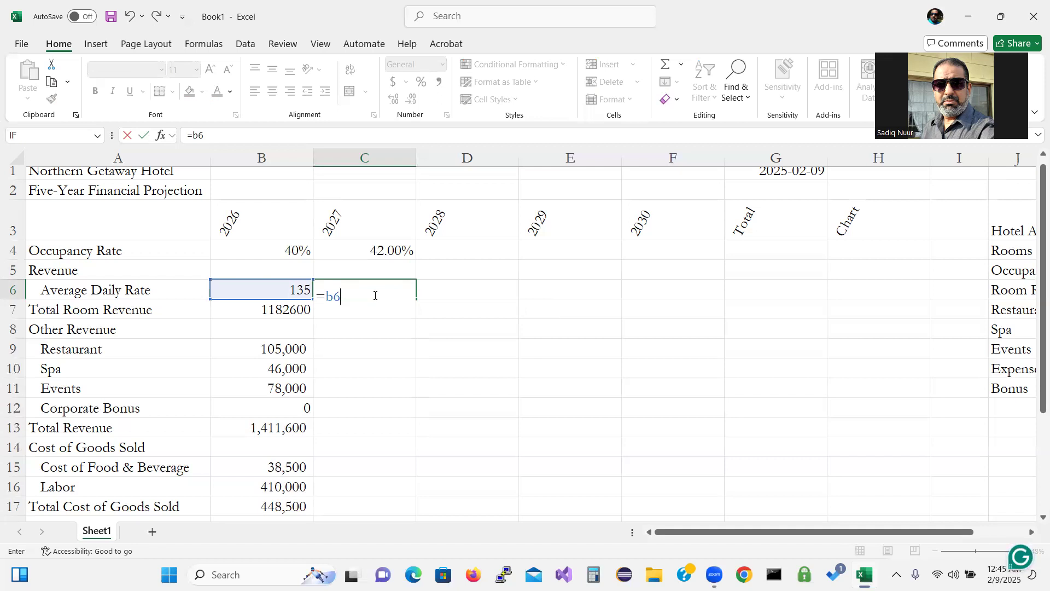
pyautogui.write('*')
pyautogui.write('(1+k6')
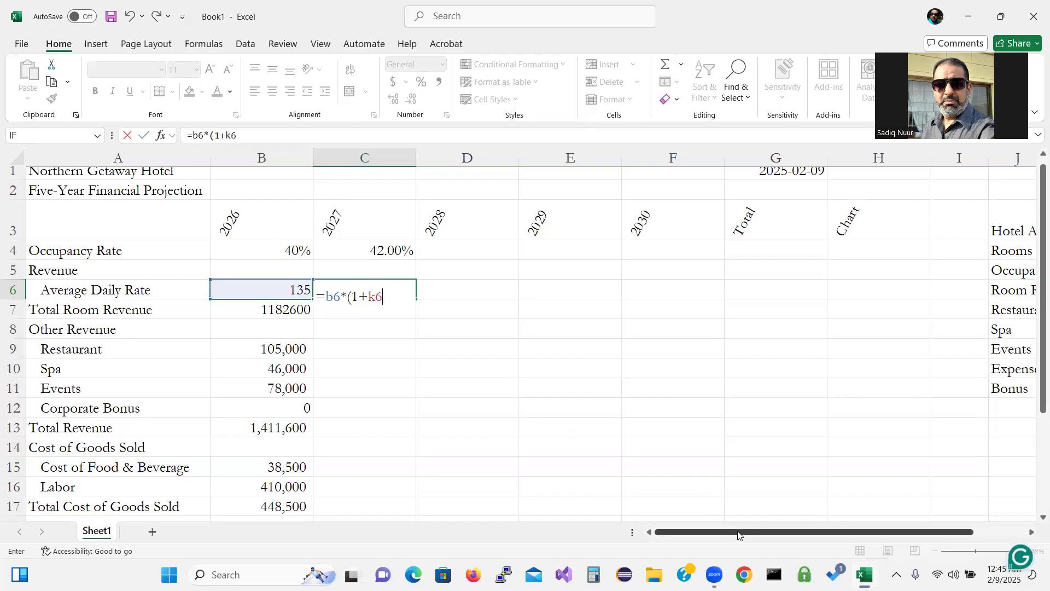
pyautogui.rightClick(801, 533)
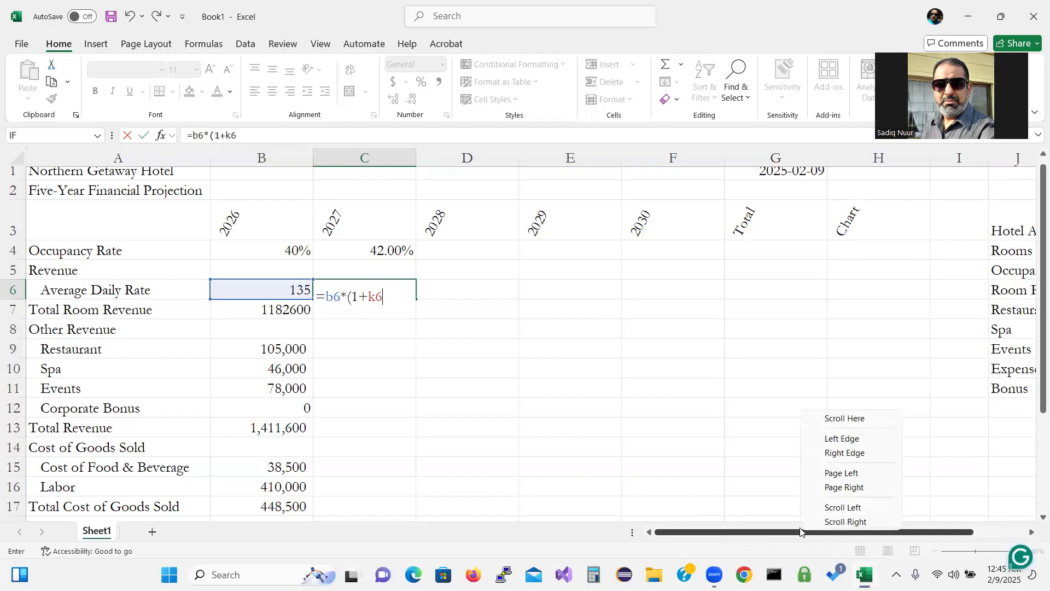
pyautogui.click(857, 536)
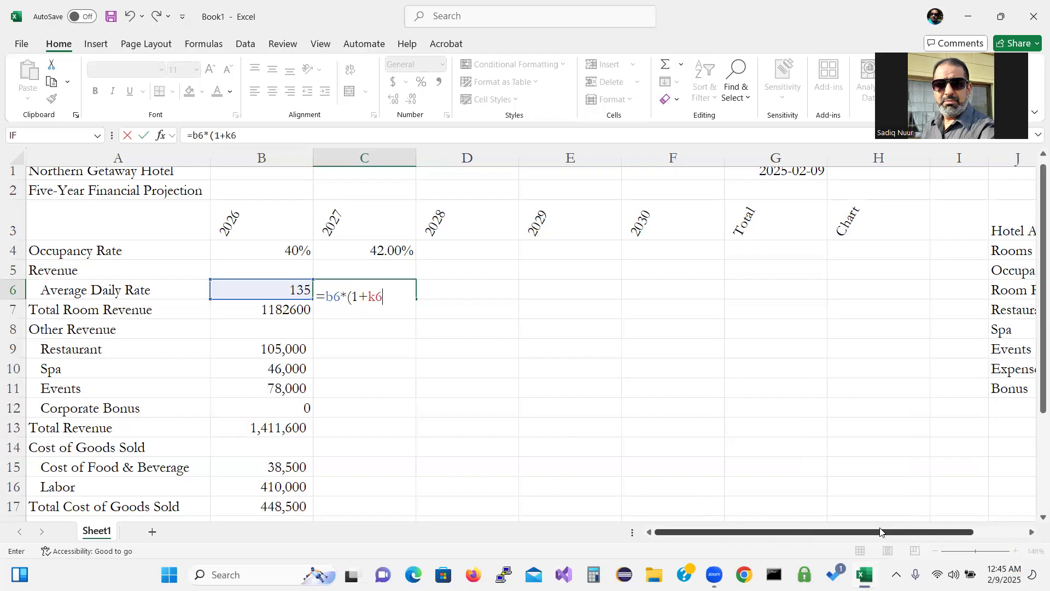
pyautogui.click(1031, 533)
pyautogui.click(1032, 532)
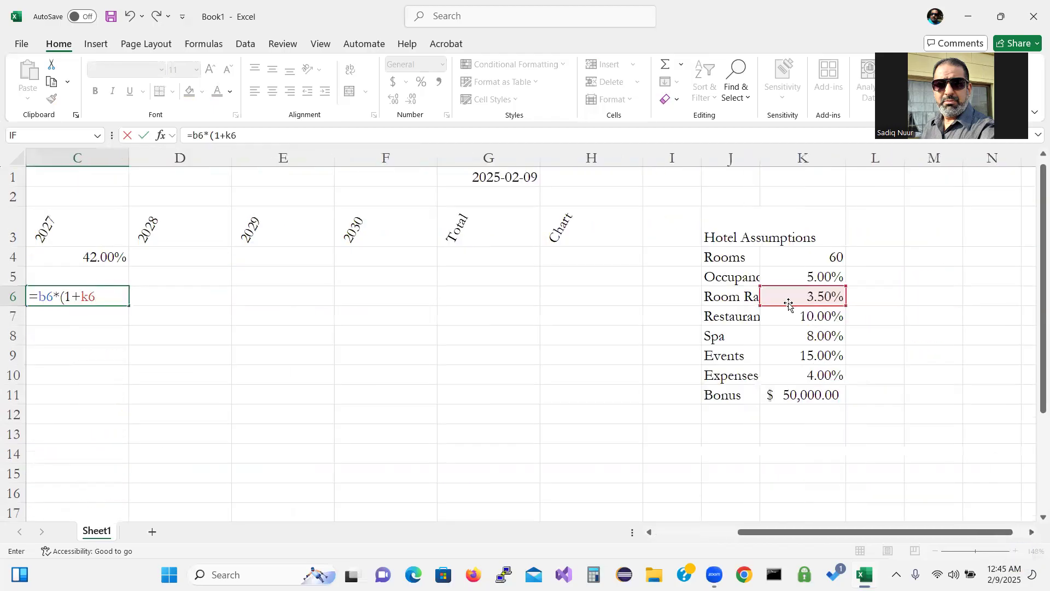
pyautogui.moveTo(788, 532); pyautogui.dragTo(702, 536)
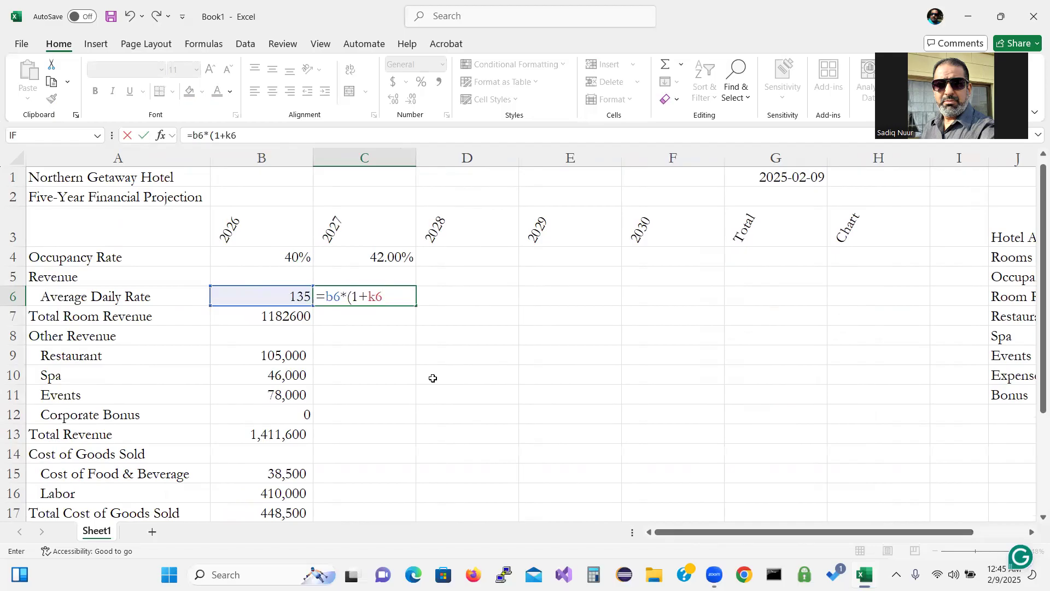
pyautogui.press('F4')
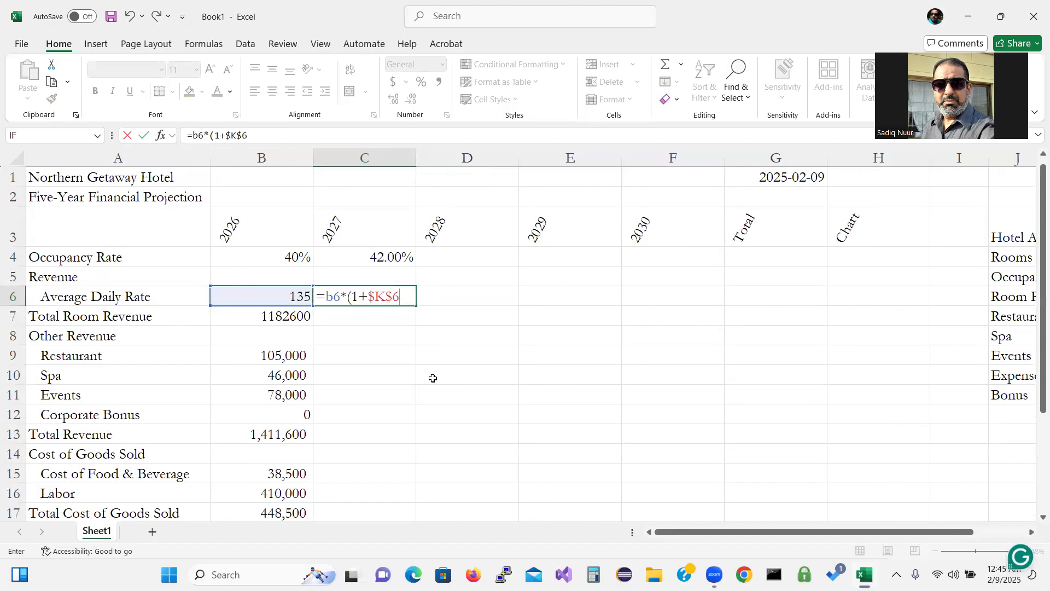
pyautogui.write(')')
pyautogui.press('Return')
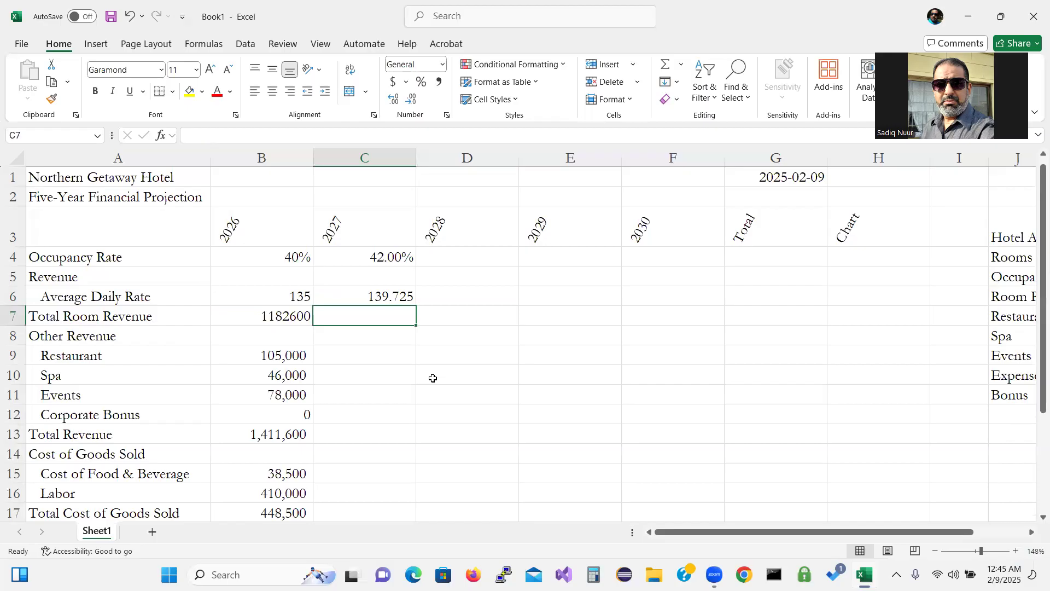
# Step: Calculate the 2027 Restaurant revenue in C9 with the formula =B9*(1+$K$7), keeping the restaurant assumption absolute
pyautogui.press('Down')
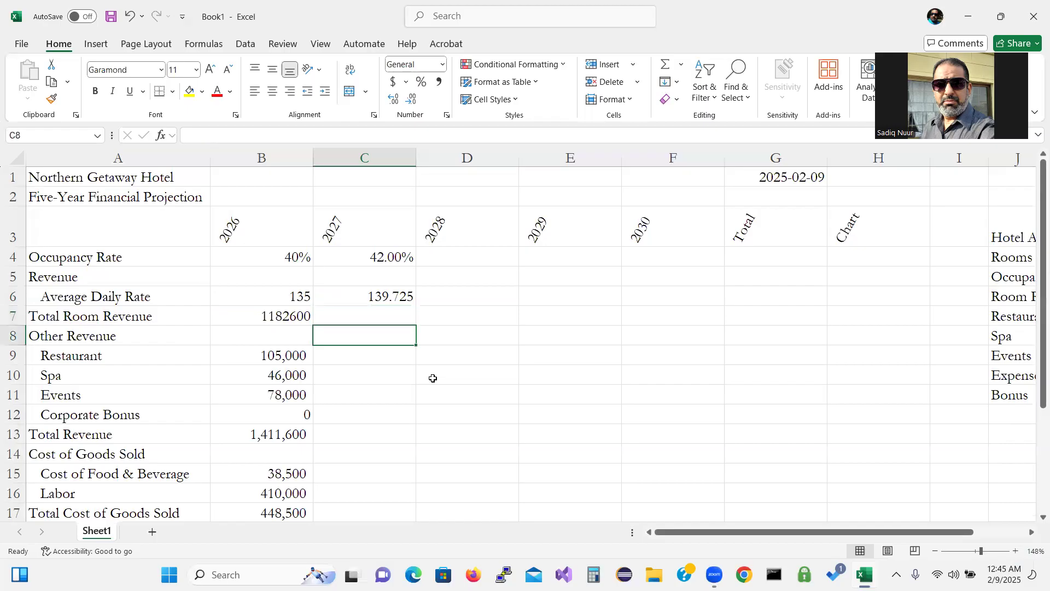
pyautogui.press('Down')
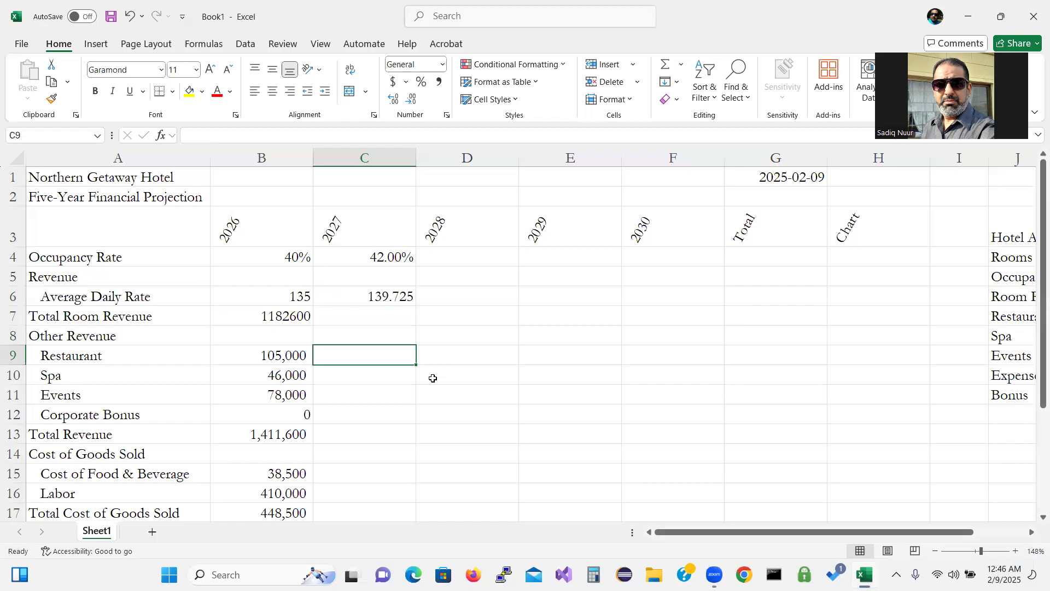
pyautogui.write('=')
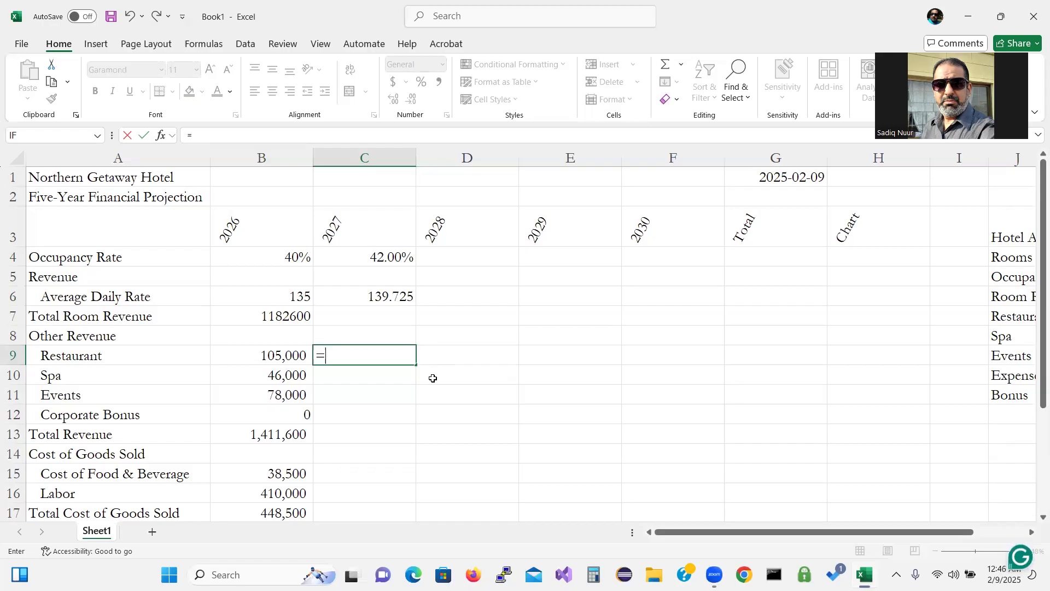
pyautogui.write('b')
pyautogui.write('9')
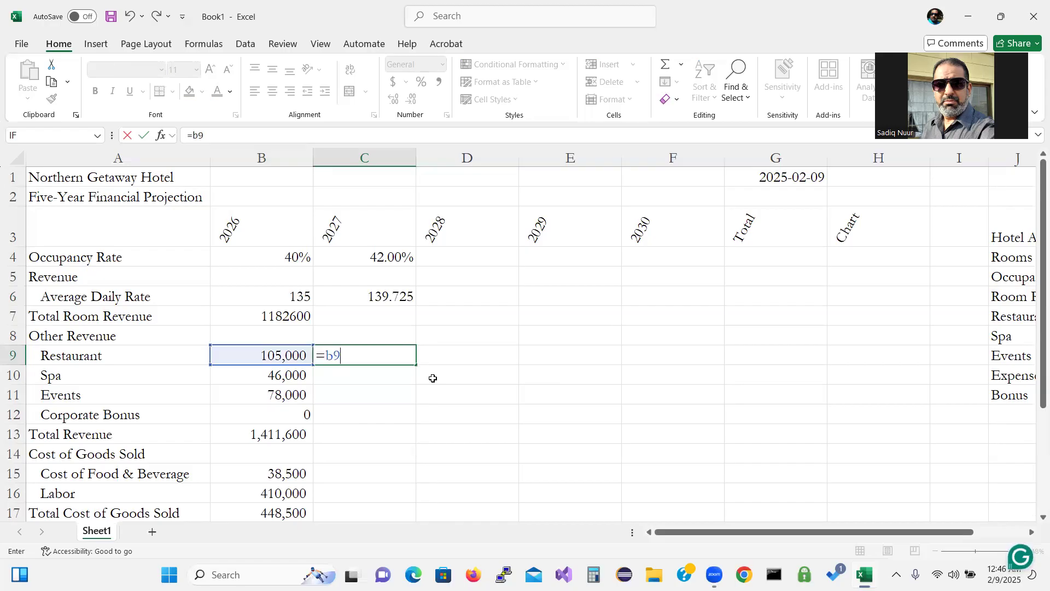
pyautogui.write('*(1+k7')
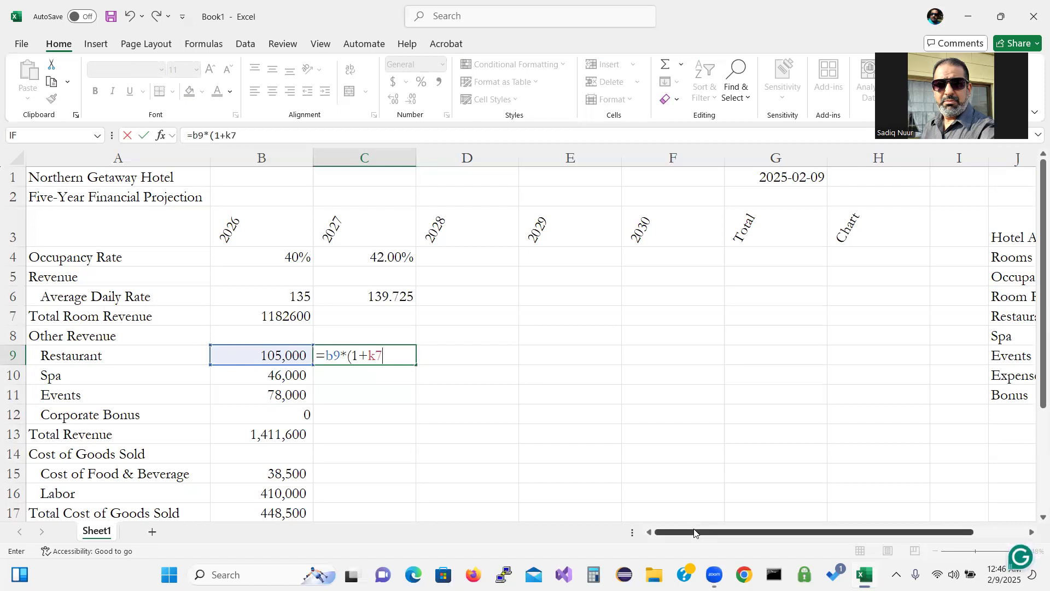
pyautogui.moveTo(694, 532); pyautogui.dragTo(677, 560)
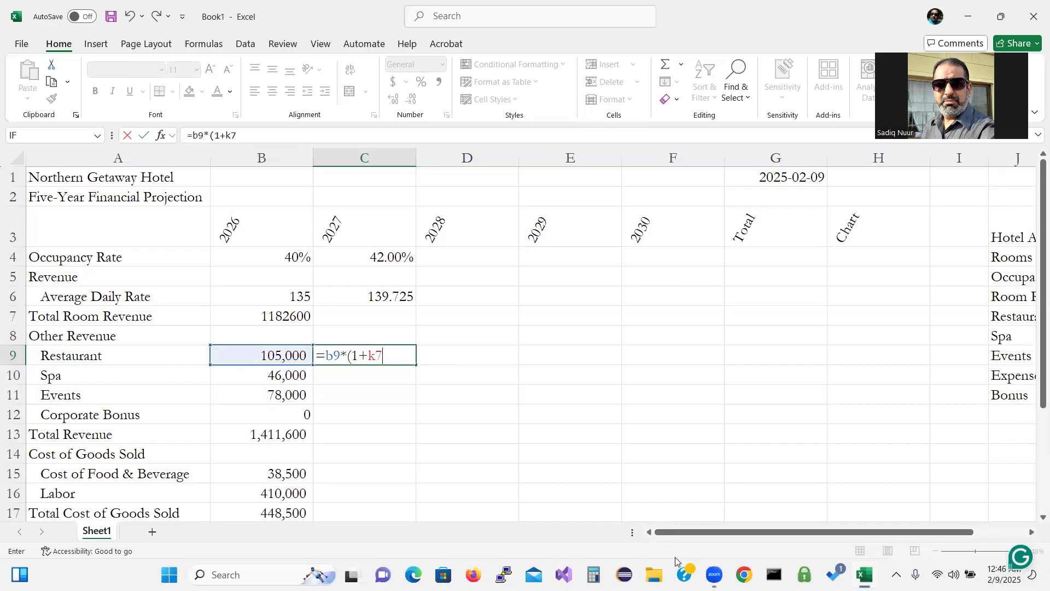
pyautogui.press('F4')
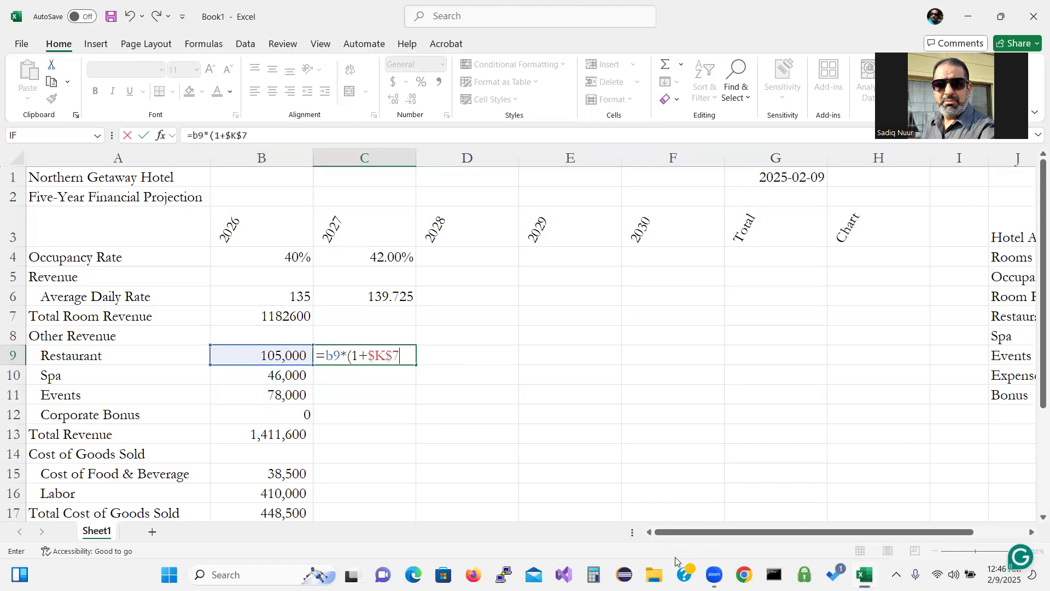
pyautogui.write(')')
pyautogui.press('Return')
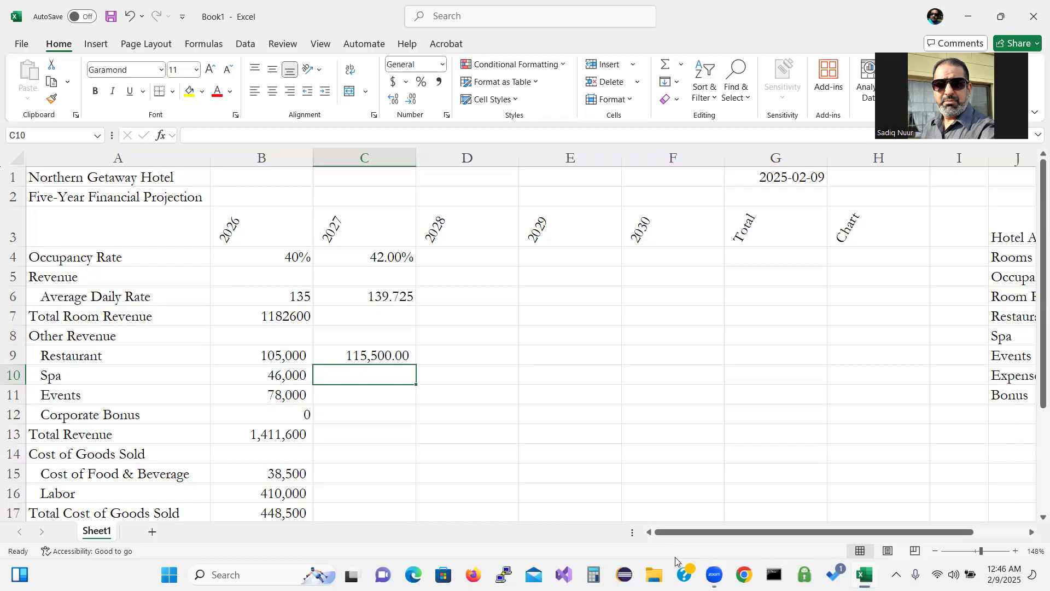
# Step: Calculate the 2027 Spa revenue in C10 with the formula =B10*(1+$K$8), keeping the spa assumption absolute
pyautogui.write('=b10')
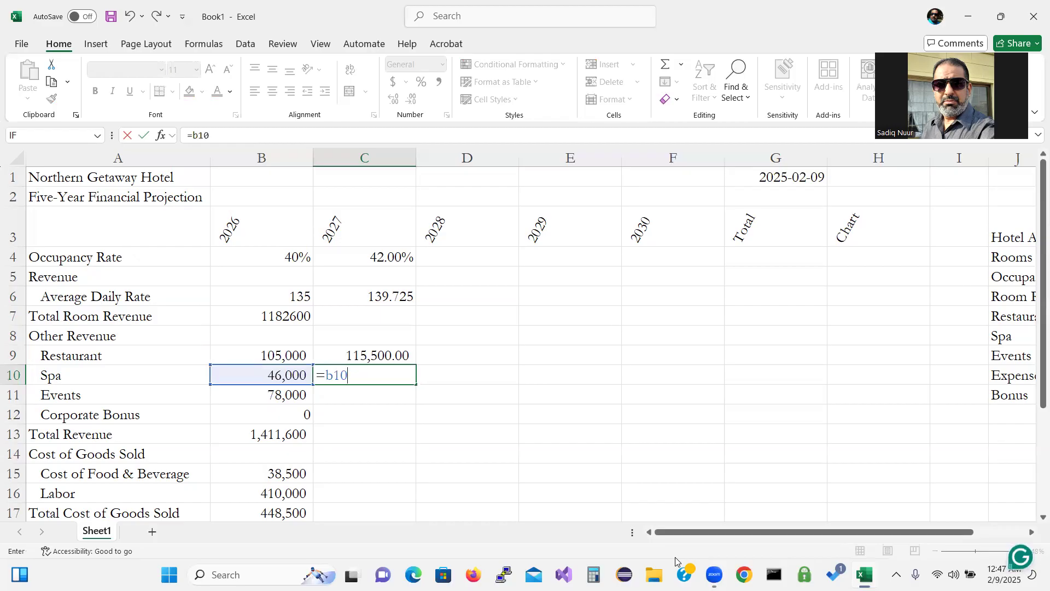
pyautogui.write('*(1+k8')
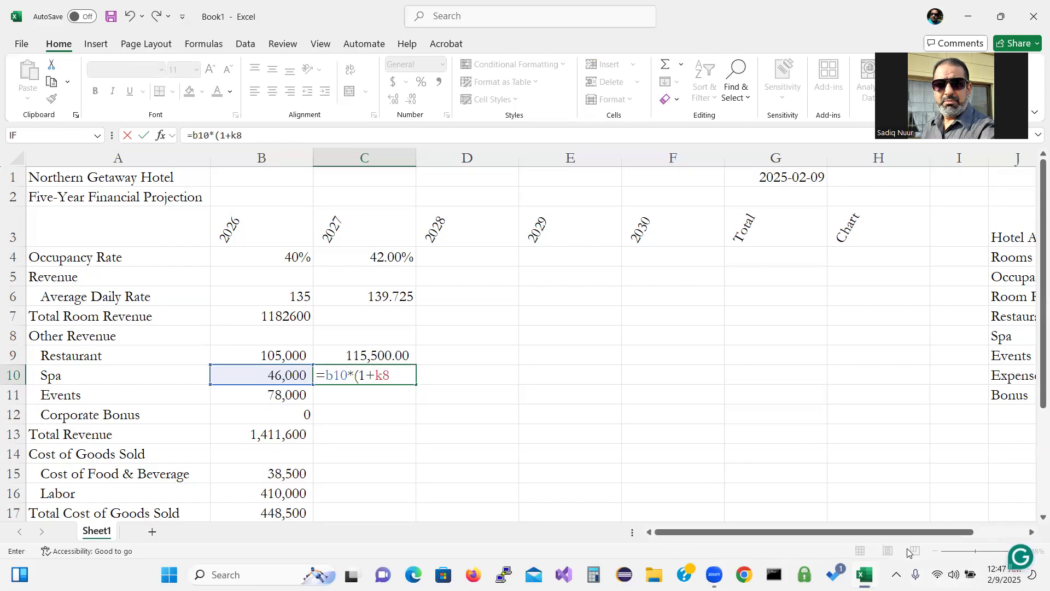
pyautogui.moveTo(905, 539)
pyautogui.mouseDown()
pyautogui.moveTo(978, 546)
pyautogui.moveTo(912, 547)
pyautogui.mouseUp()
pyautogui.press('F4')
pyautogui.write(')')
pyautogui.press('Return')
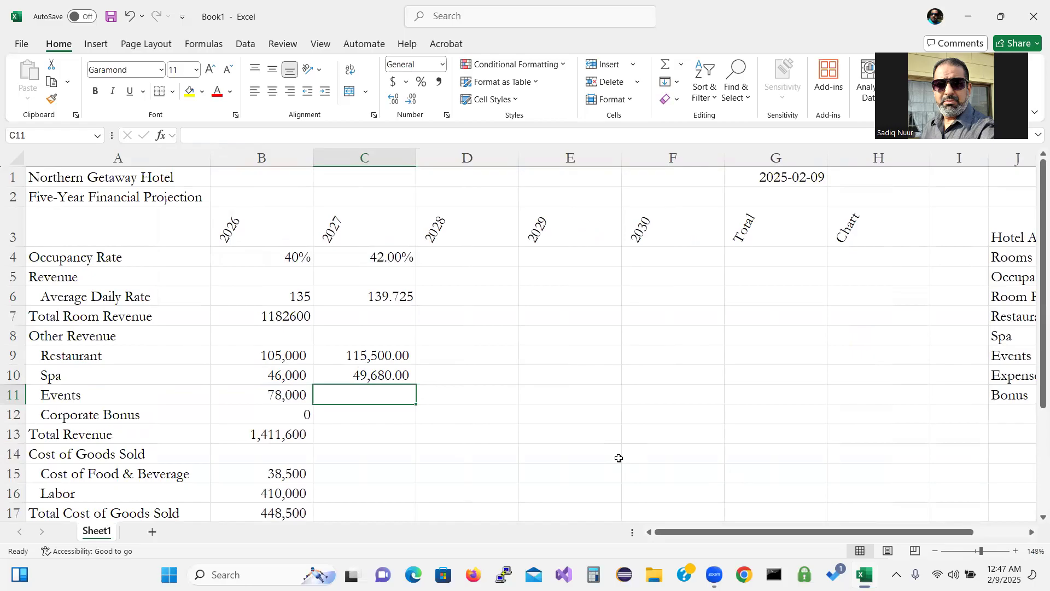
# Step: Calculate the 2027 Events revenue in C11 with the formula =B11*(1+$K$9), keeping the events assumption absolute
pyautogui.write('=b')
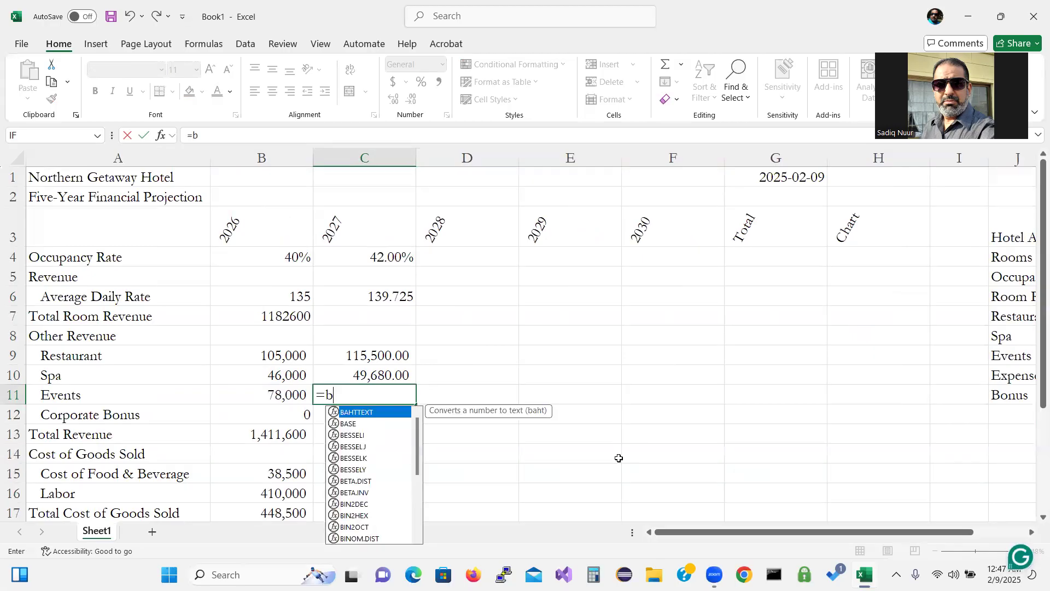
pyautogui.write('11')
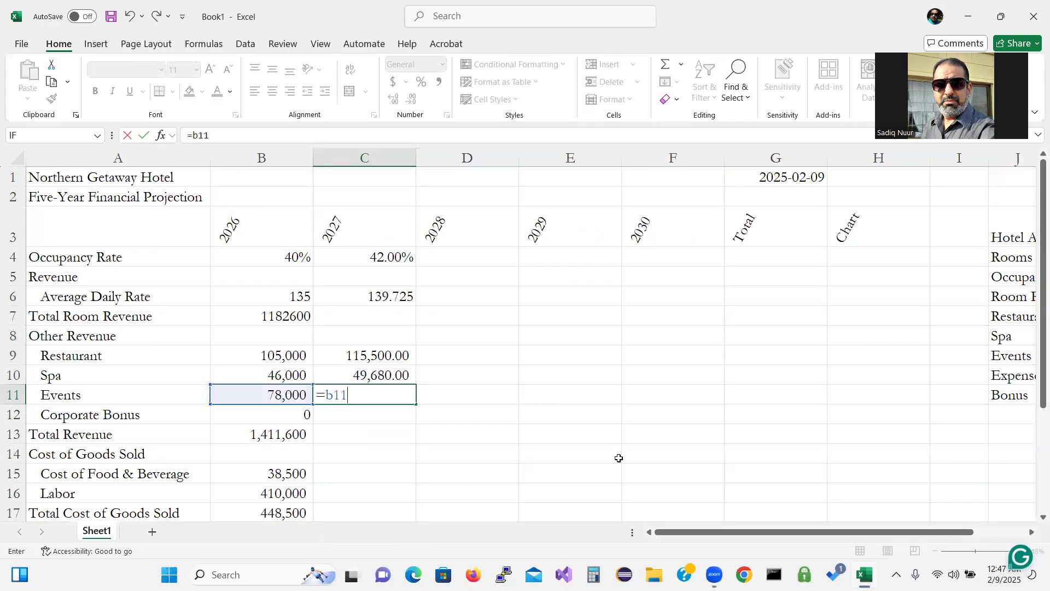
pyautogui.write('*(1+')
pyautogui.write('k9')
pyautogui.moveTo(726, 534); pyautogui.dragTo(788, 536)
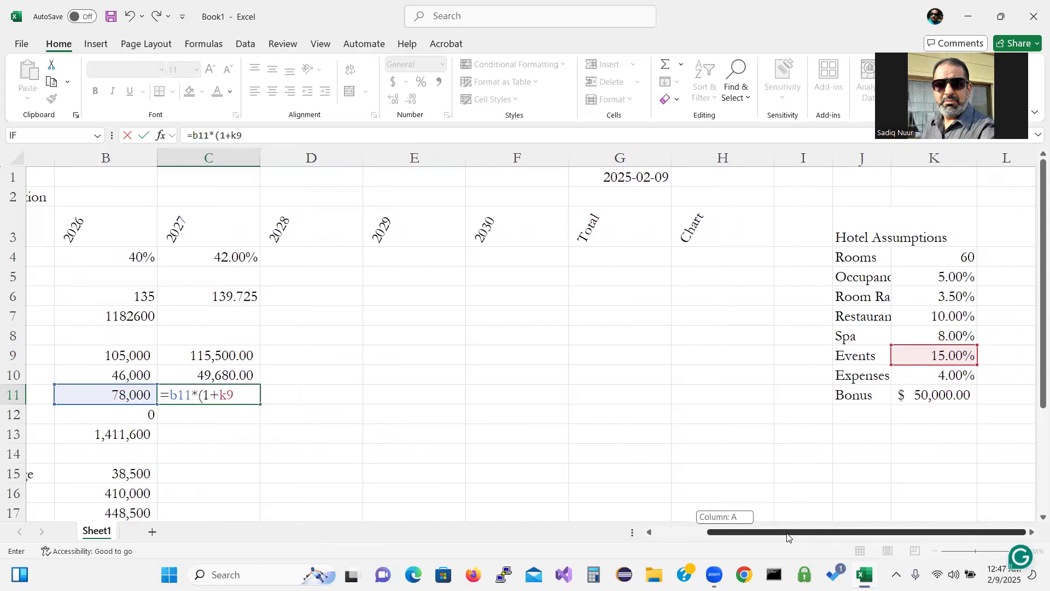
pyautogui.moveTo(788, 536); pyautogui.dragTo(684, 542)
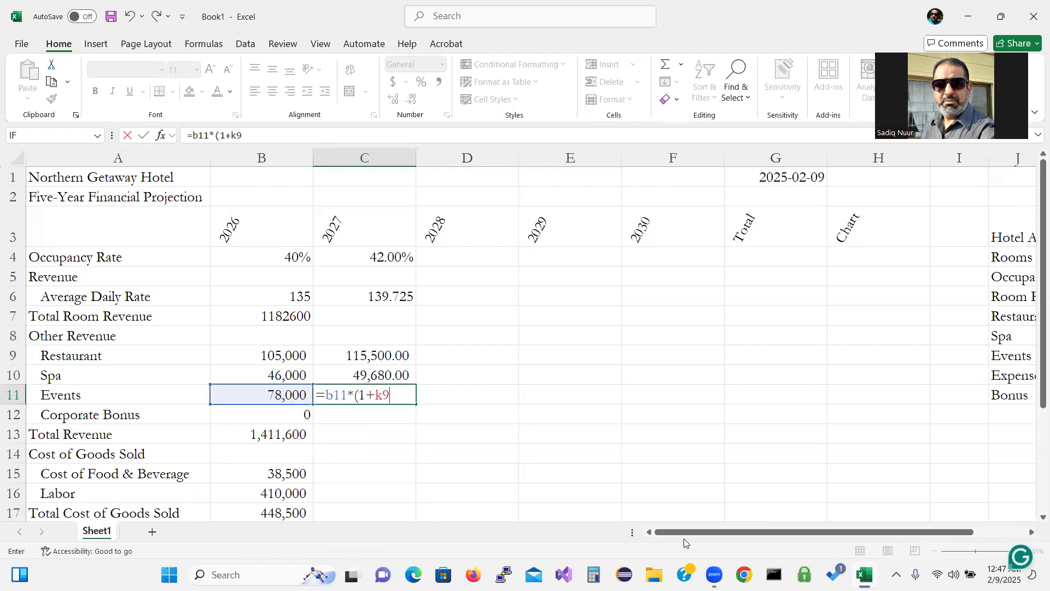
pyautogui.press('F4')
pyautogui.write(')')
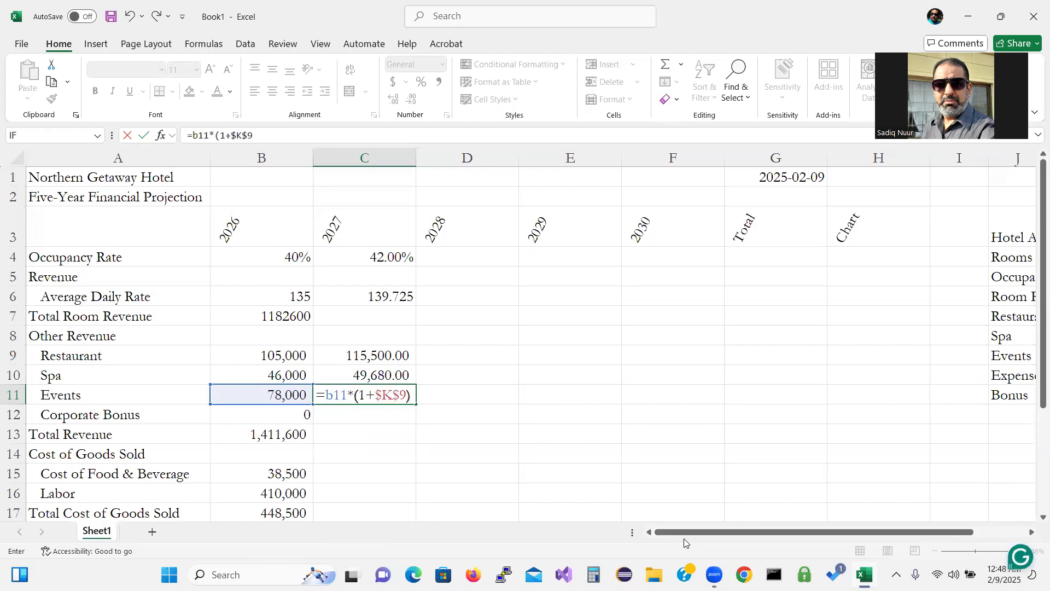
pyautogui.press('Return')
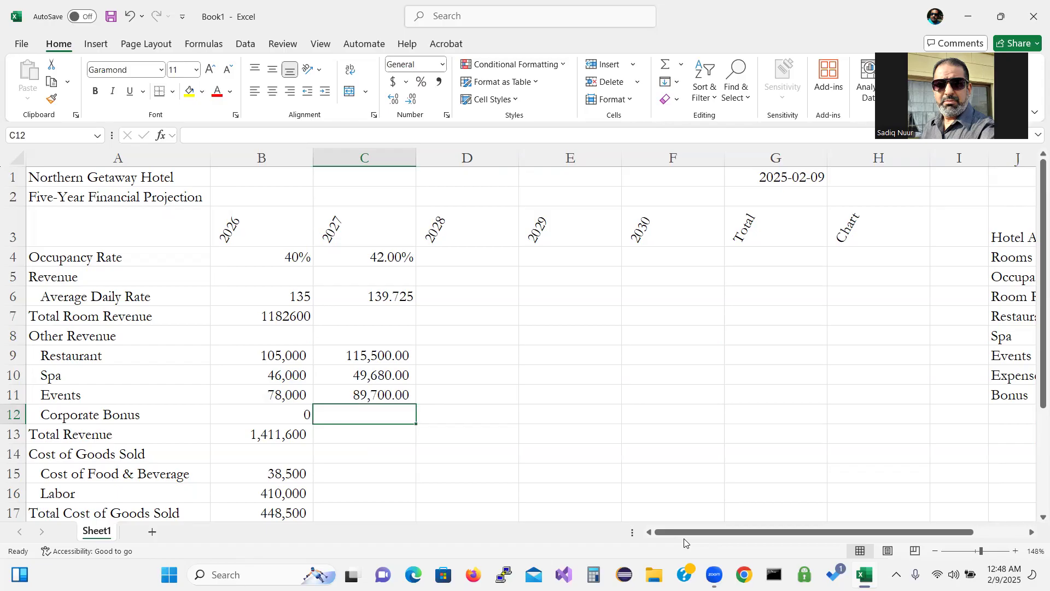
# Step: Calculate the 2027 Cost of Food & Beverage in C15 with the formula =B15*(1+$K$10), keeping the expenses assumption absolute
pyautogui.press('Down')
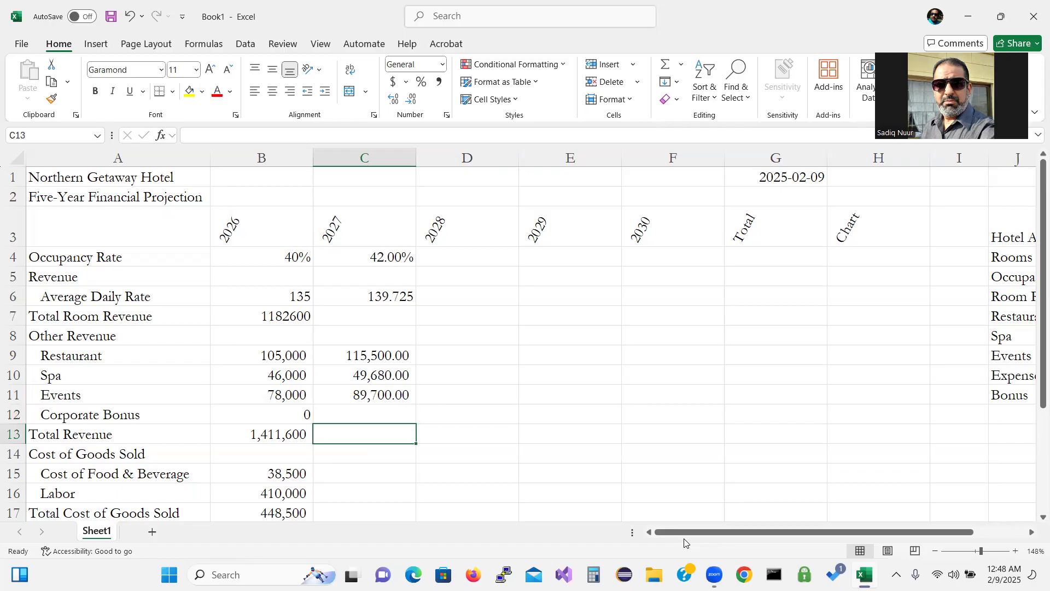
pyautogui.press('Down')
pyautogui.press('Down')
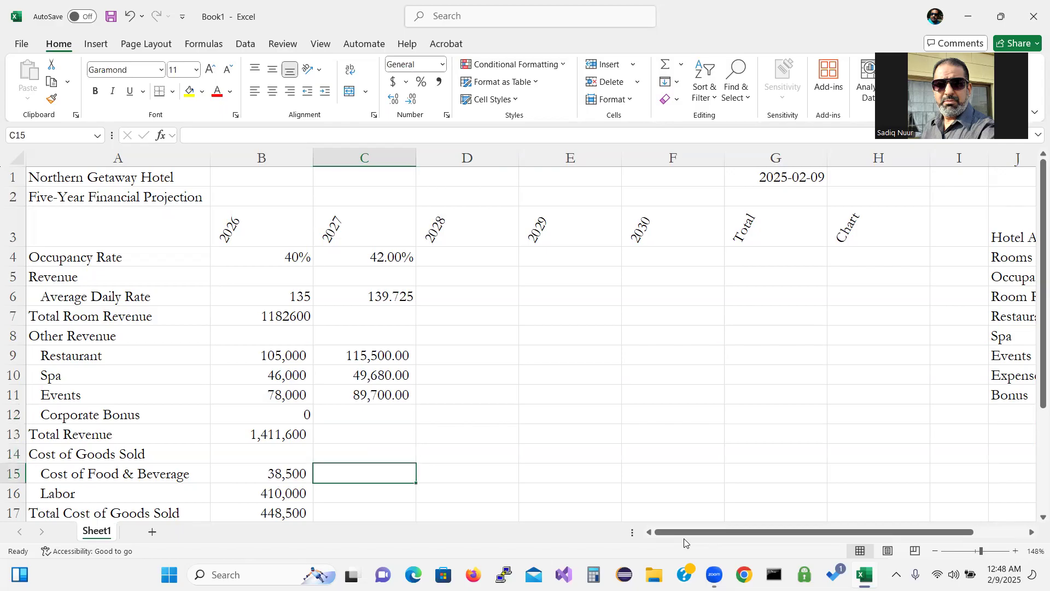
pyautogui.write('=')
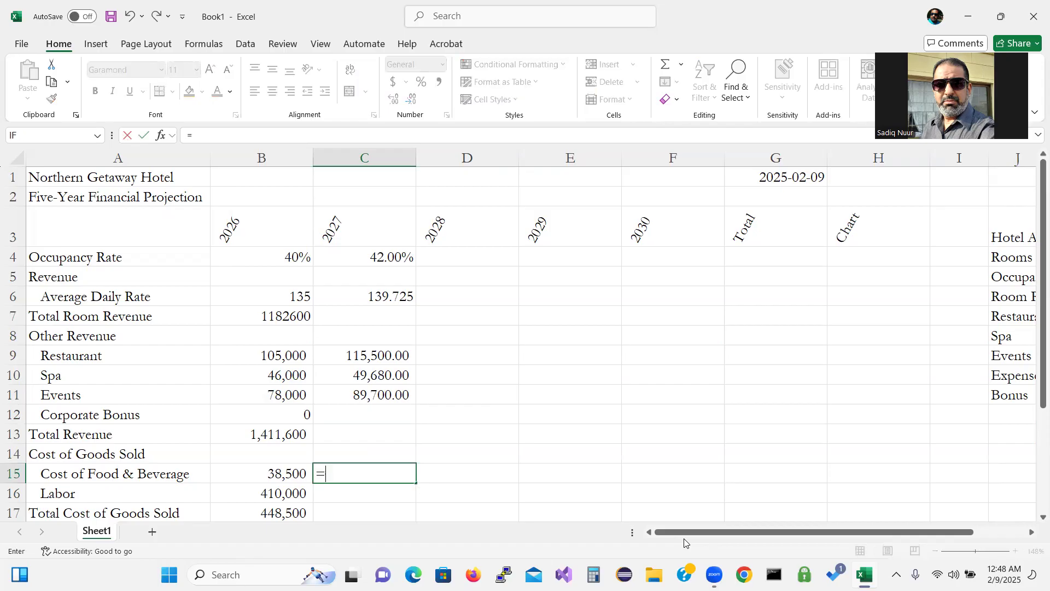
pyautogui.write('b15')
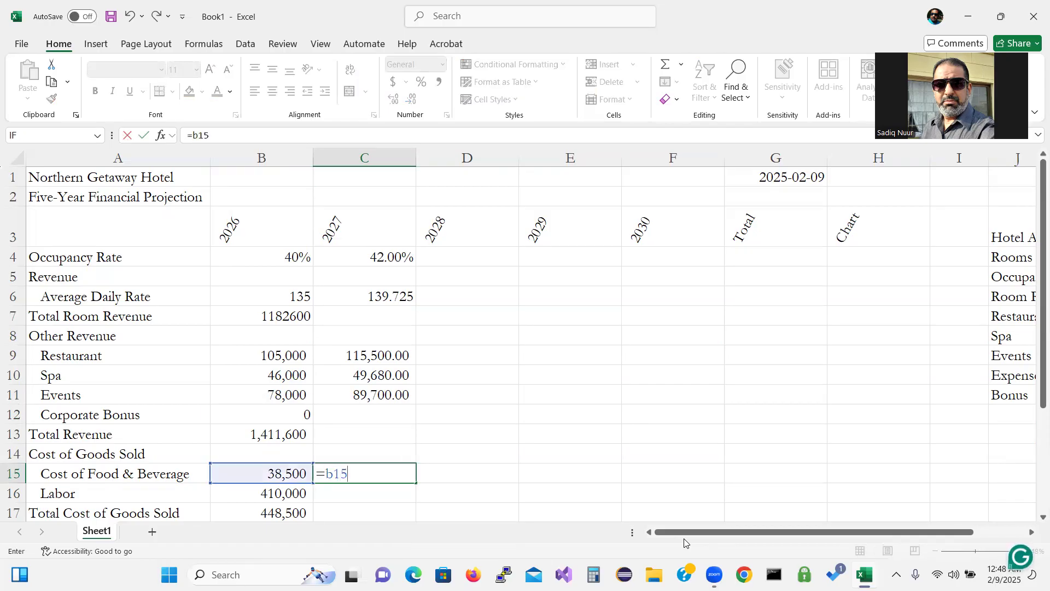
pyautogui.write('*(1+k10')
pyautogui.moveTo(858, 539); pyautogui.dragTo(808, 538)
pyautogui.press('F4')
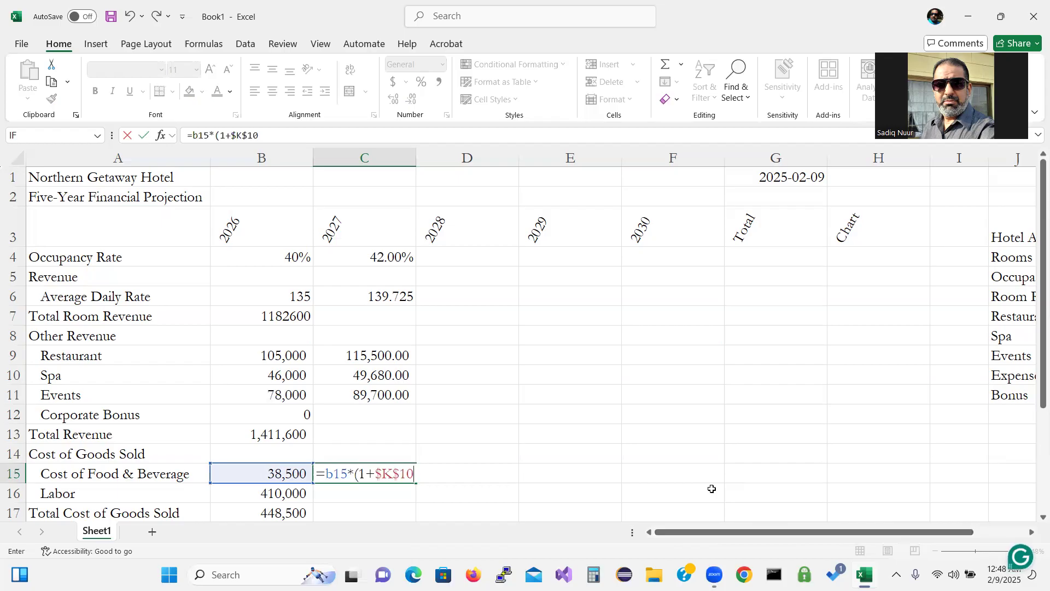
pyautogui.write(')')
pyautogui.press('Return')
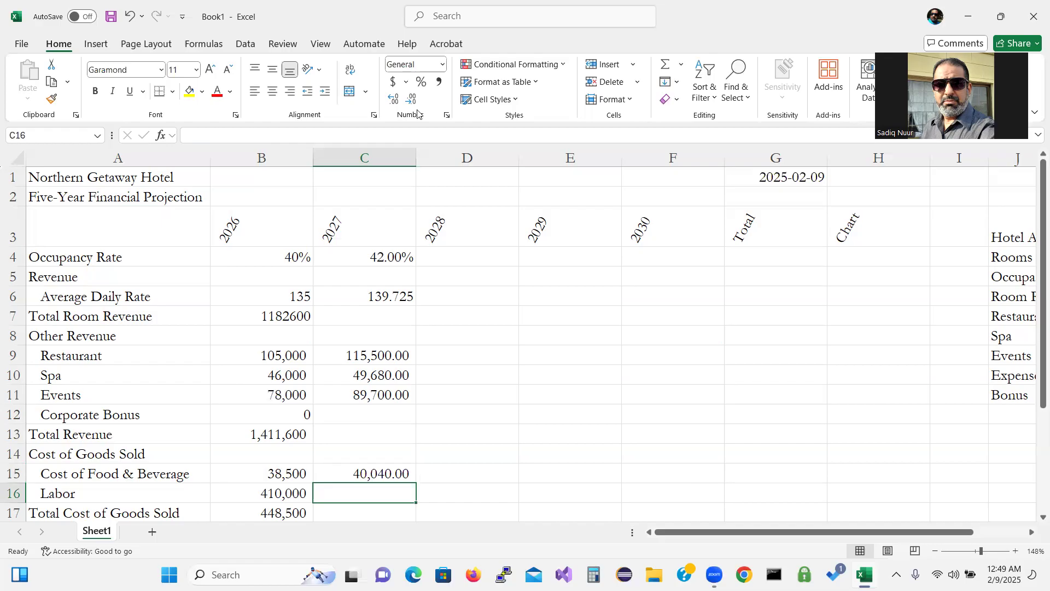
# Step: Show the worksheet's formulas to review the 2026 and 2027 columns down to the Percent row, and return to the values view
pyautogui.click(204, 43)
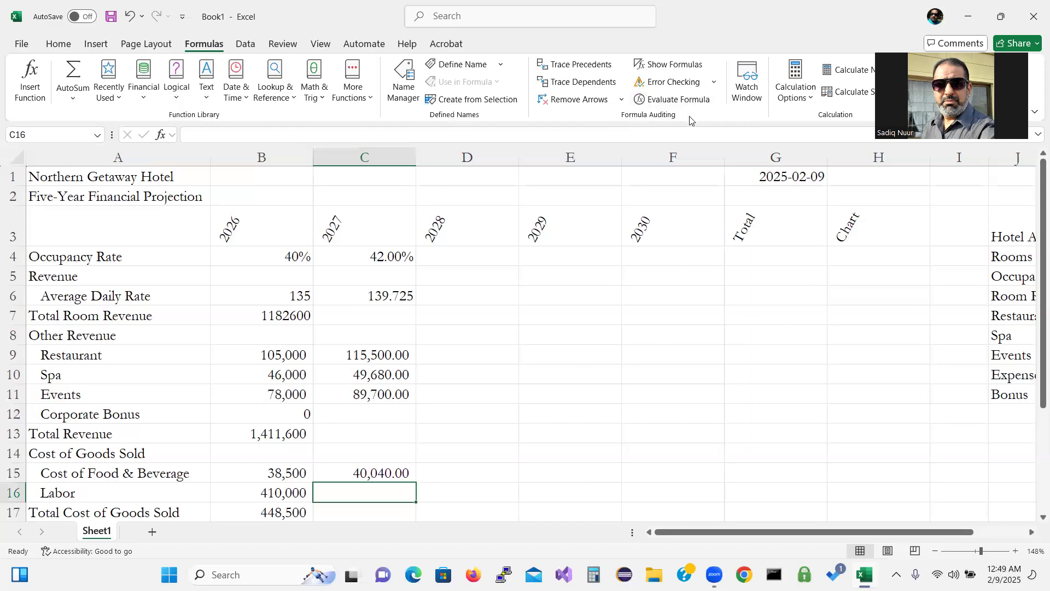
pyautogui.click(680, 66)
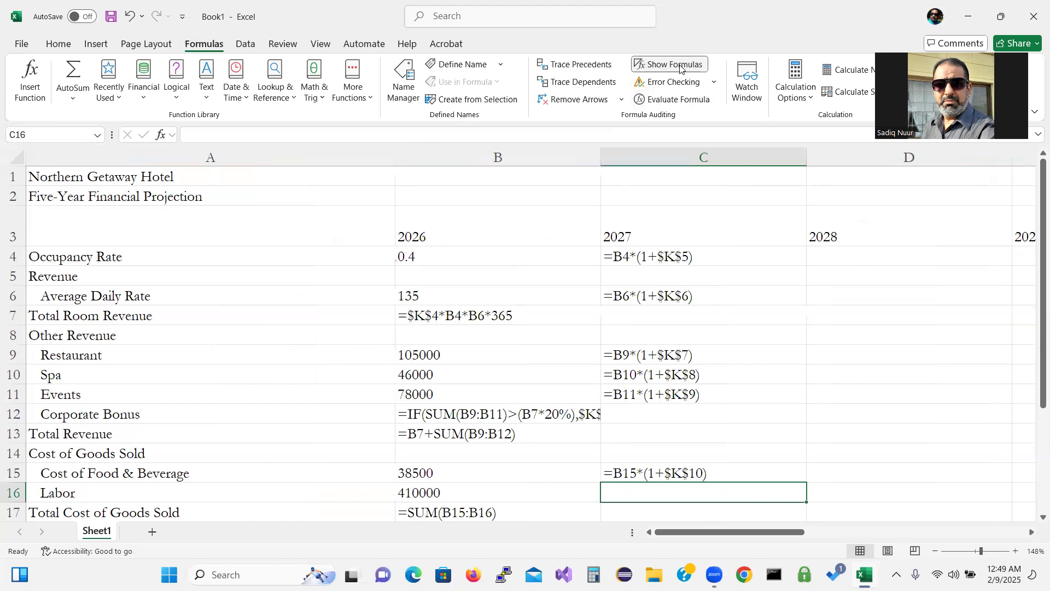
pyautogui.moveTo(1034, 322); pyautogui.dragTo(1033, 347)
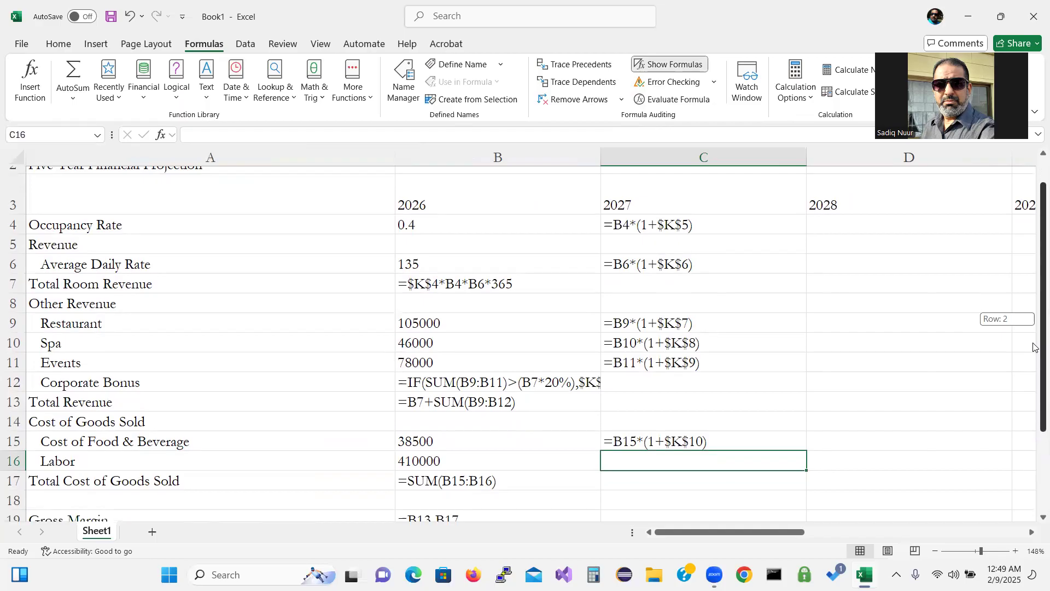
pyautogui.moveTo(1034, 348); pyautogui.dragTo(1033, 363)
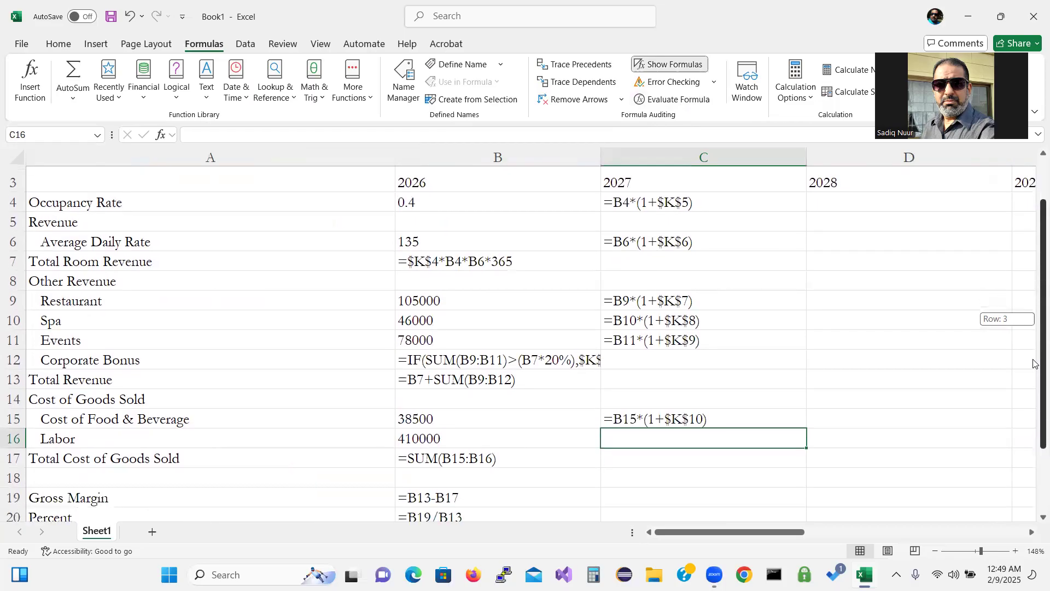
pyautogui.moveTo(1034, 364); pyautogui.dragTo(1034, 406)
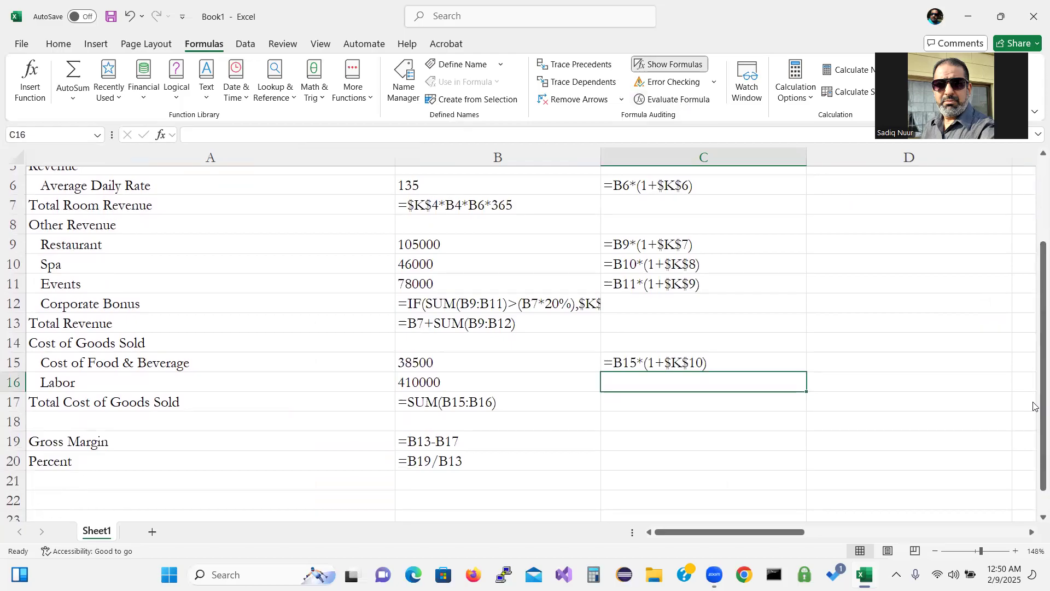
pyautogui.doubleClick(758, 368)
pyautogui.press('Return')
pyautogui.click(663, 66)
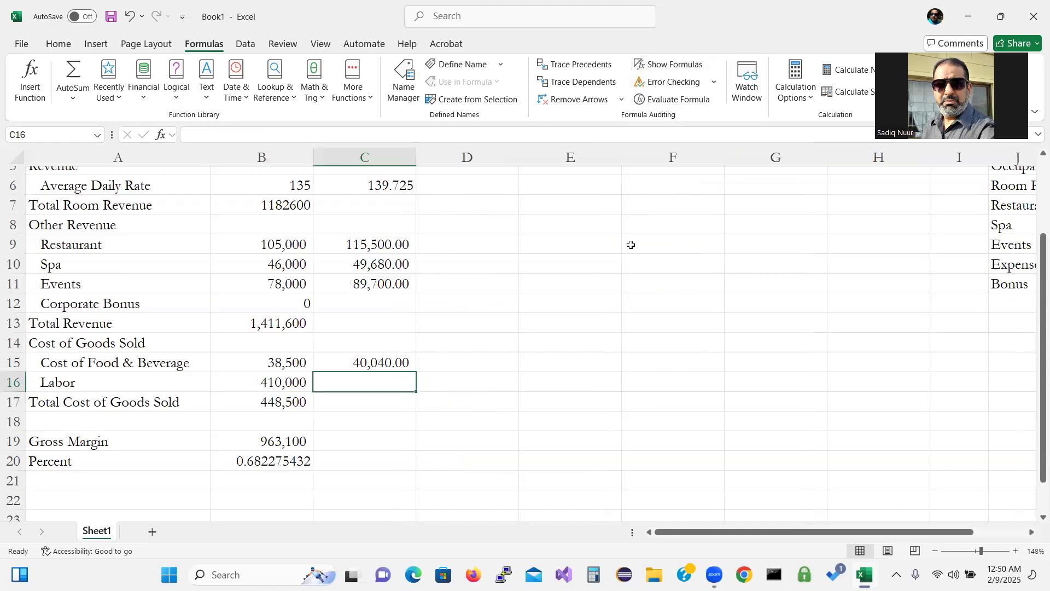
# Step: Calculate the 2027 Labor cost in C16 with the formula =B16*(1+$K$10), keeping the expenses assumption absolute, and briefly check it in the formula view
pyautogui.write('=')
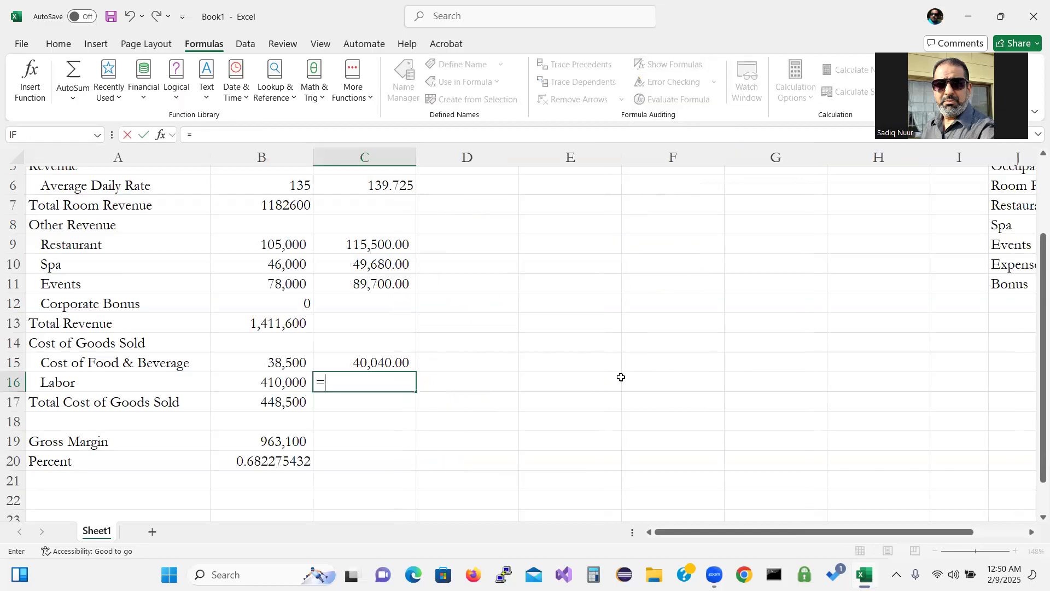
pyautogui.write('b')
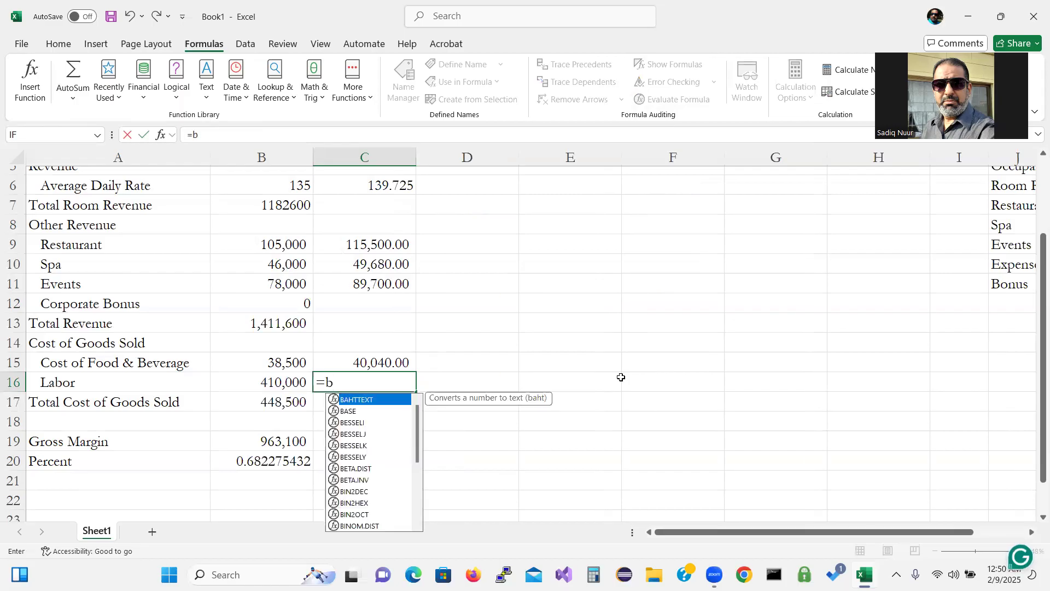
pyautogui.write('1')
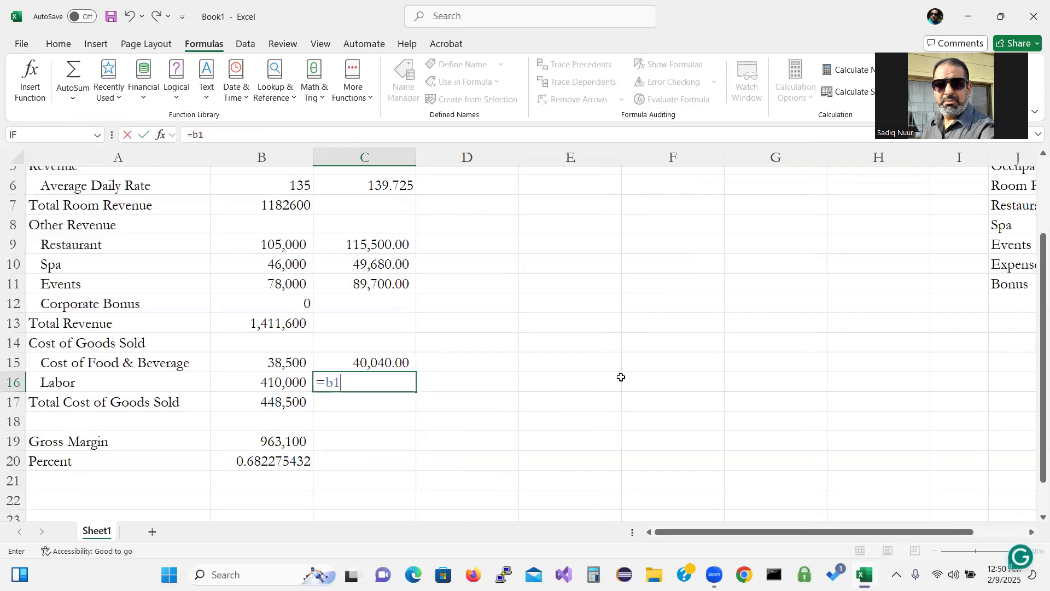
pyautogui.write('6*')
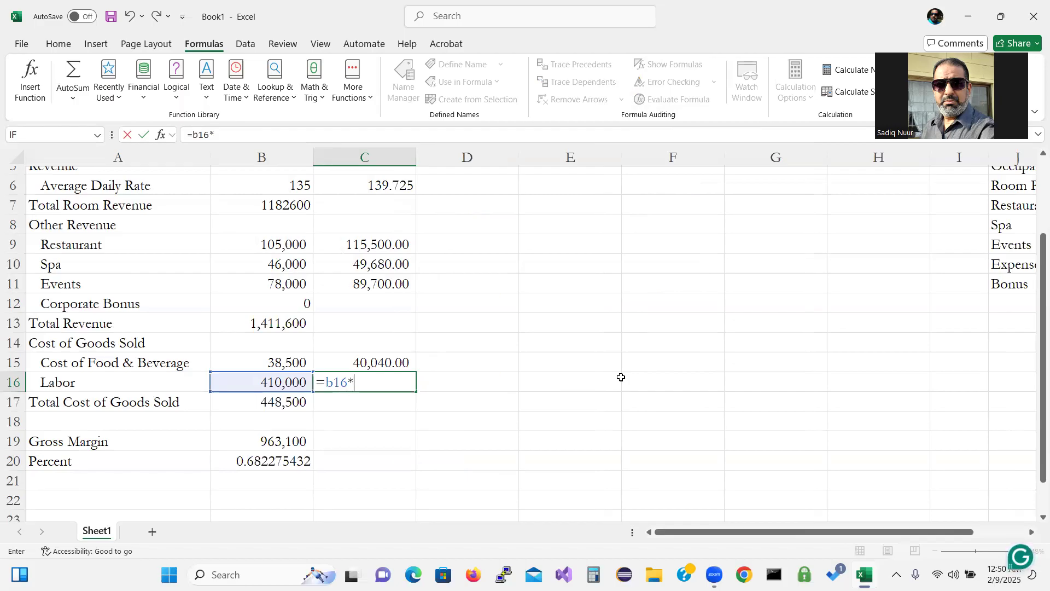
pyautogui.write('(1+k')
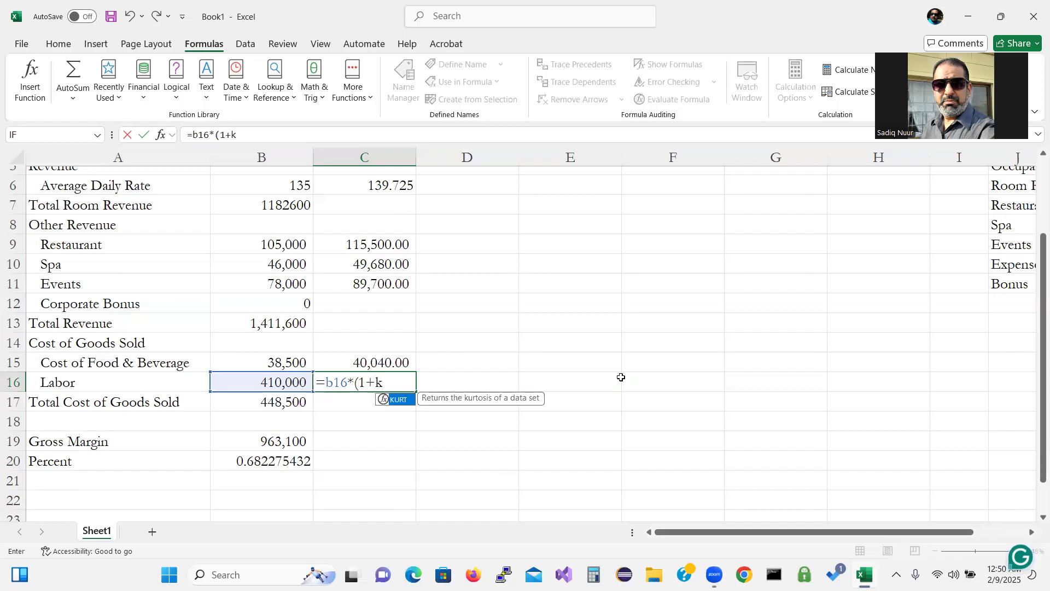
pyautogui.write('10')
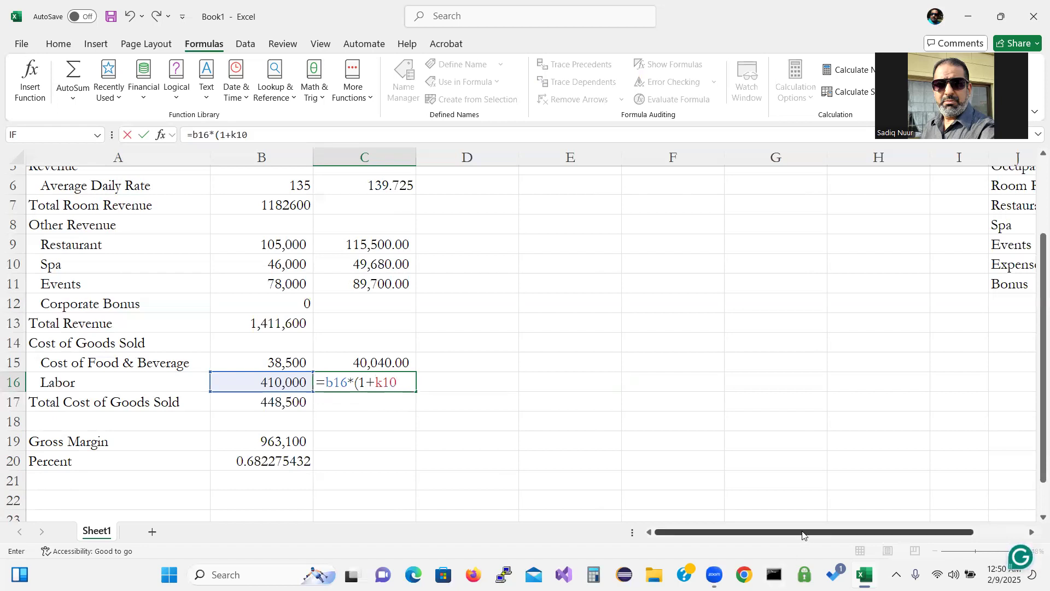
pyautogui.rightClick(868, 534)
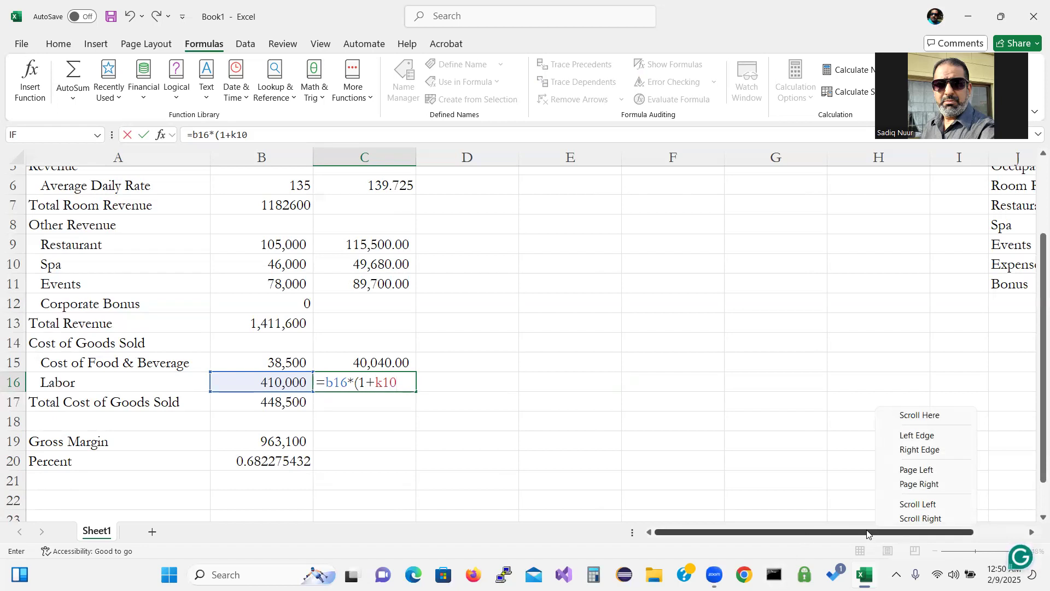
pyautogui.moveTo(868, 533); pyautogui.dragTo(828, 547)
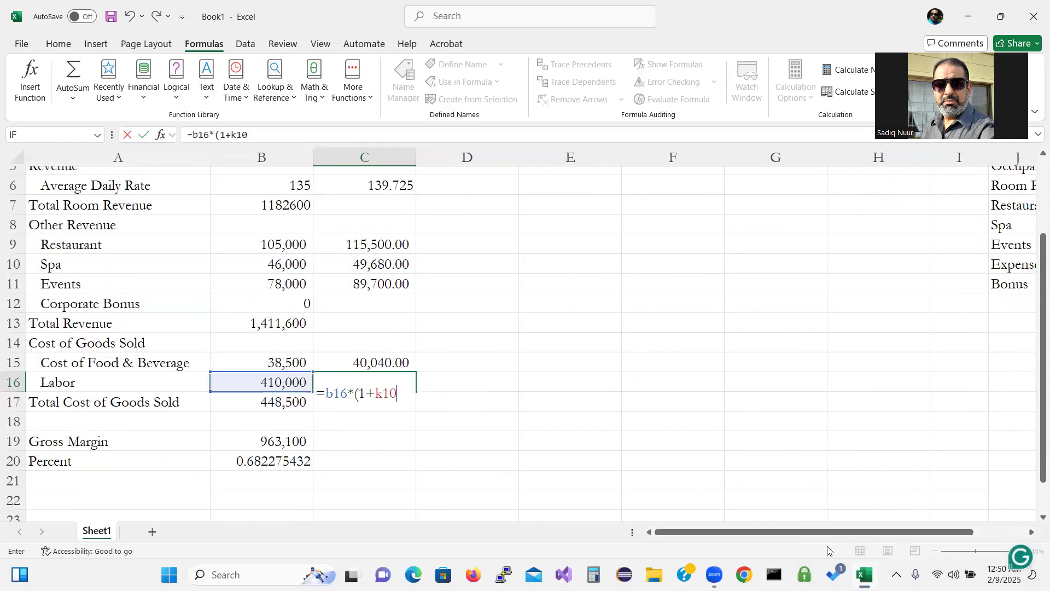
pyautogui.press('F4')
pyautogui.write(')')
pyautogui.press('Return')
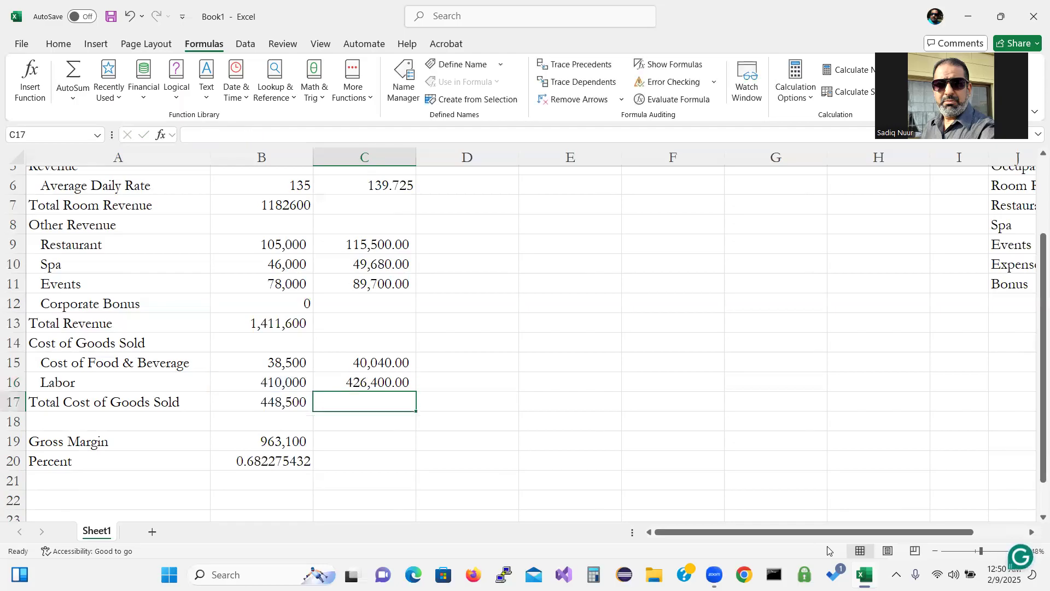
pyautogui.click(669, 70)
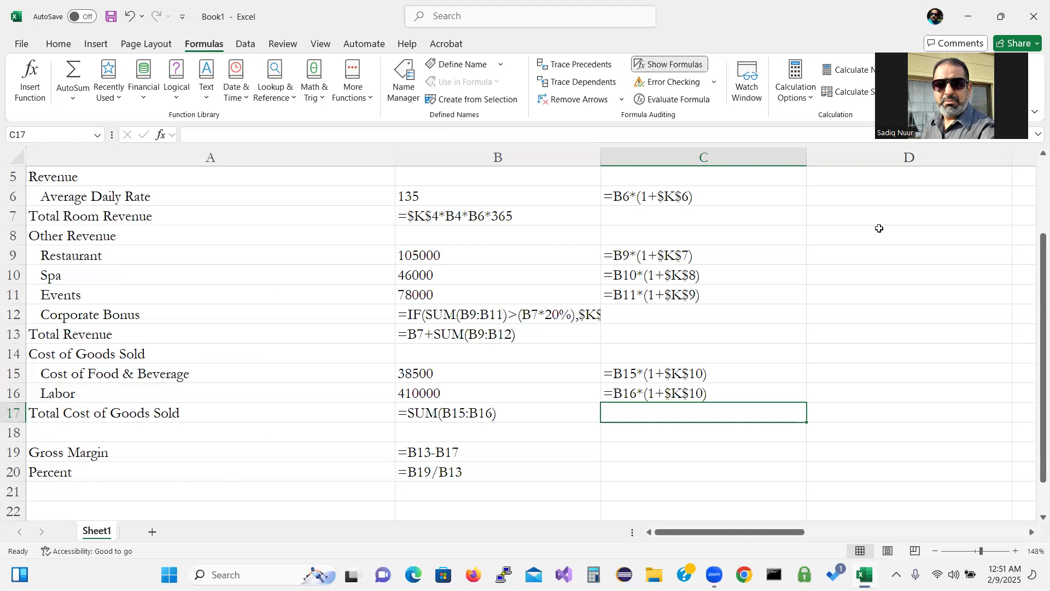
pyautogui.click(666, 67)
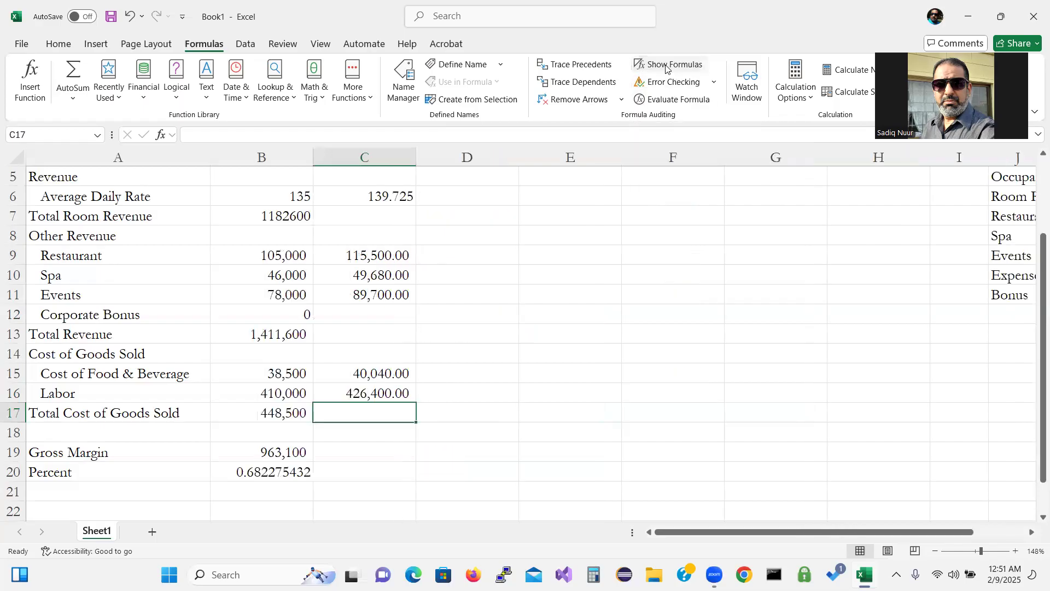
# Step: Fill the 2027 formulas in C4:C16 across the 2028, 2029 and 2030 columns to F16
pyautogui.moveTo(1033, 409); pyautogui.dragTo(1034, 340)
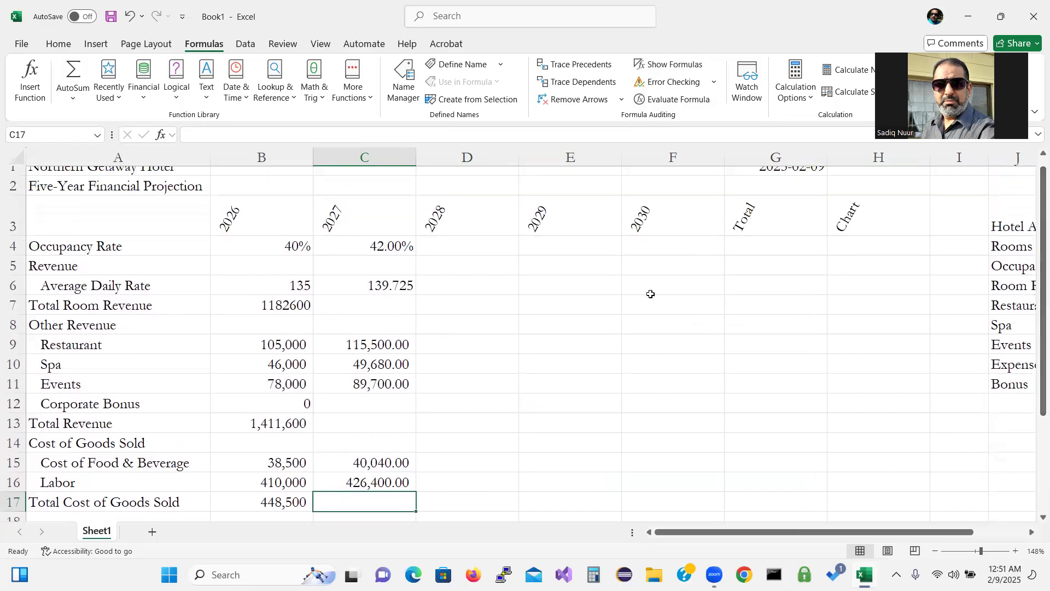
pyautogui.click(378, 246)
pyautogui.moveTo(378, 246); pyautogui.dragTo(383, 482)
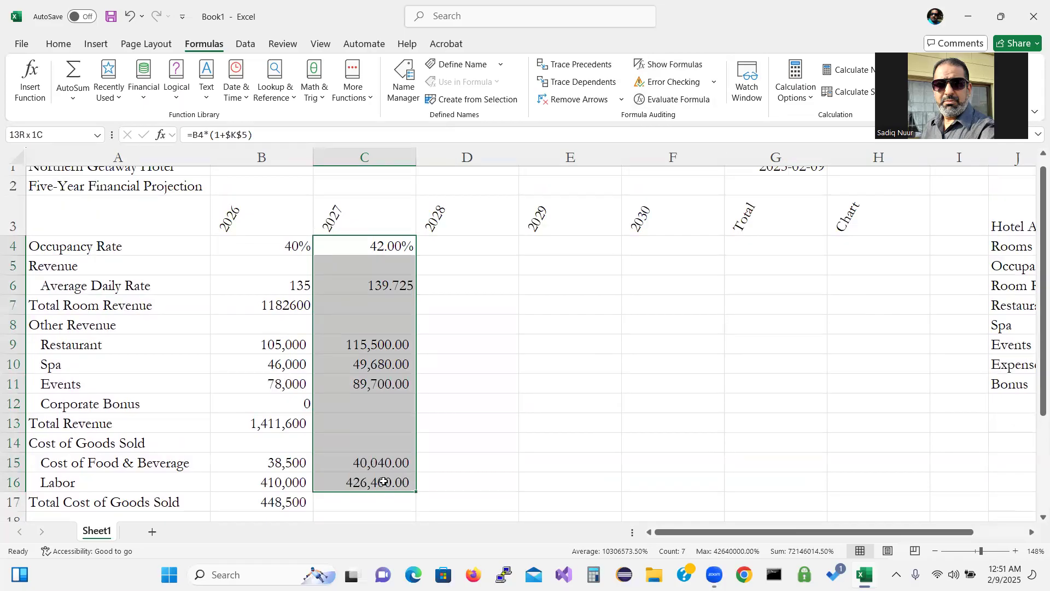
pyautogui.moveTo(384, 482); pyautogui.dragTo(383, 481)
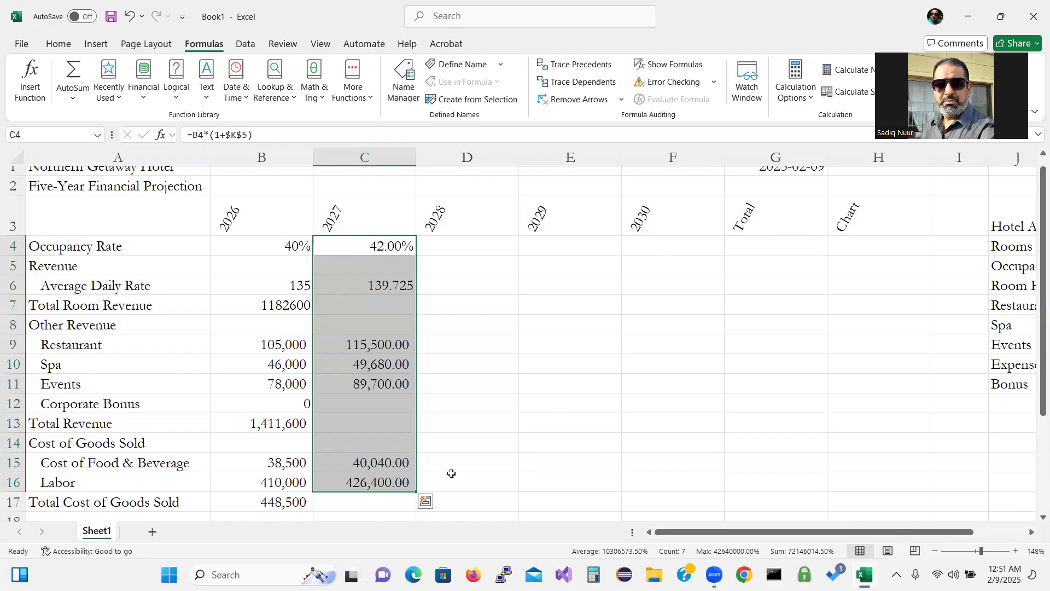
pyautogui.moveTo(417, 492); pyautogui.dragTo(694, 485)
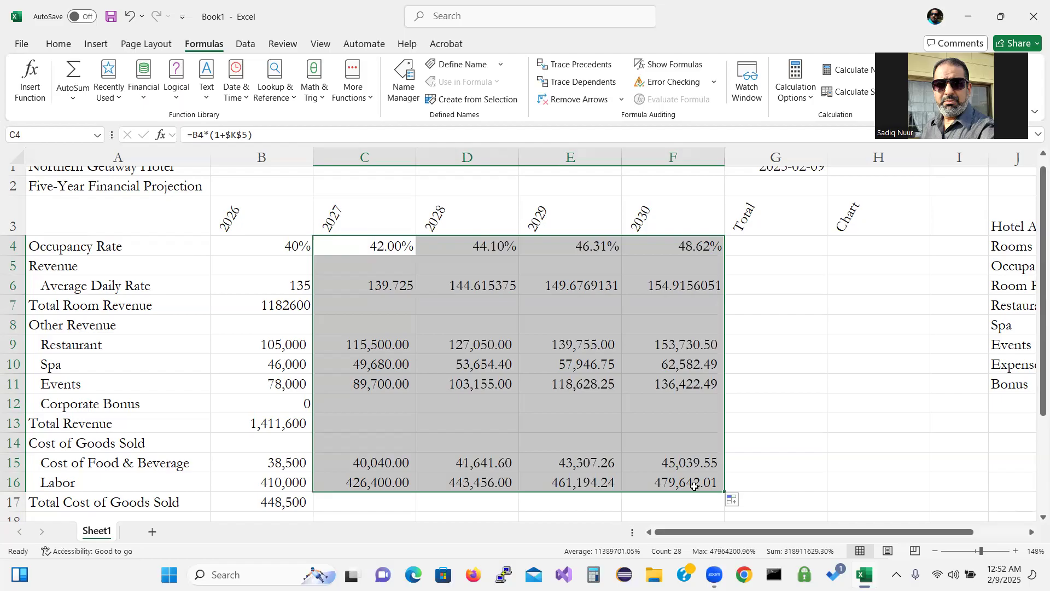
# Step: Try to fill the 2026 Gross Margin and Percent formulas in B19:B20 across to F20, and undo the fill
pyautogui.moveTo(1034, 400); pyautogui.dragTo(1034, 475)
pyautogui.click(276, 443)
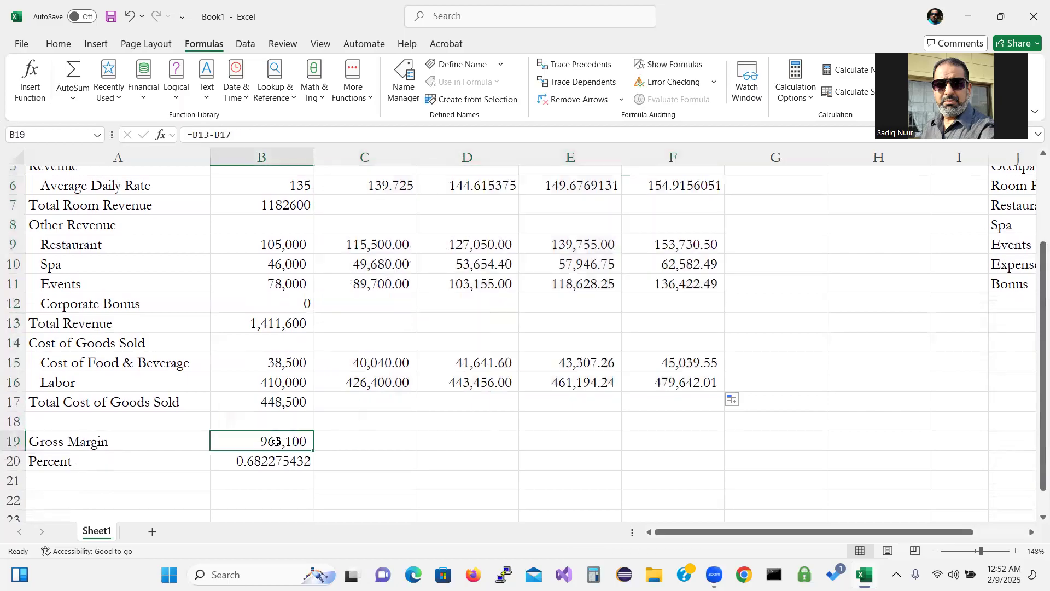
pyautogui.moveTo(276, 450); pyautogui.dragTo(276, 452)
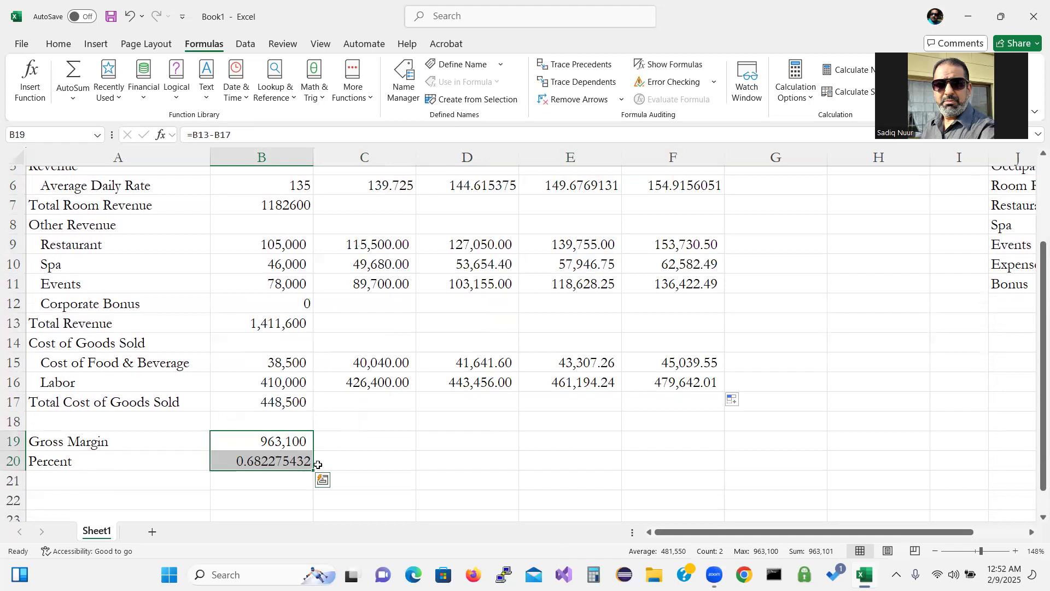
pyautogui.moveTo(314, 472); pyautogui.dragTo(701, 465)
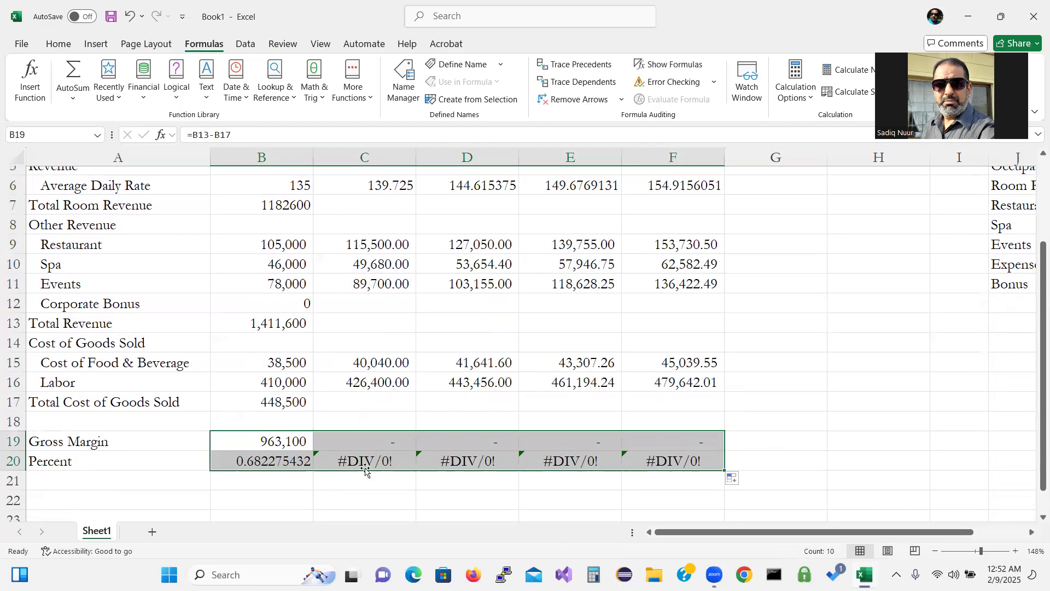
pyautogui.hotkey('ctrl', 'z')
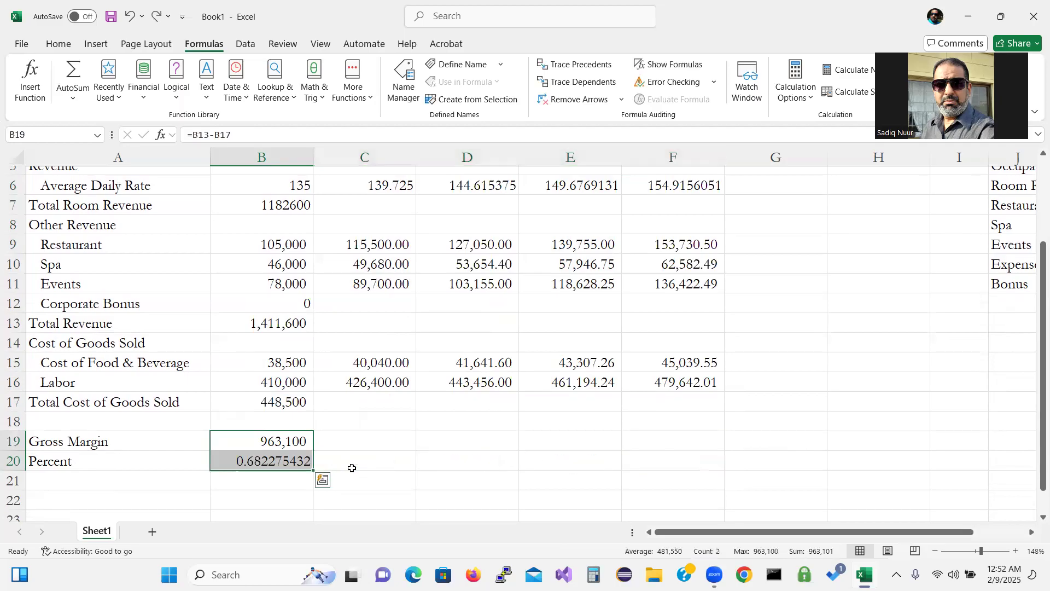
# Step: Examine which cells the 2026 Gross Margin formula in B19 and the Total Revenue formula in B13 refer to
pyautogui.click(271, 444)
pyautogui.doubleClick(270, 444)
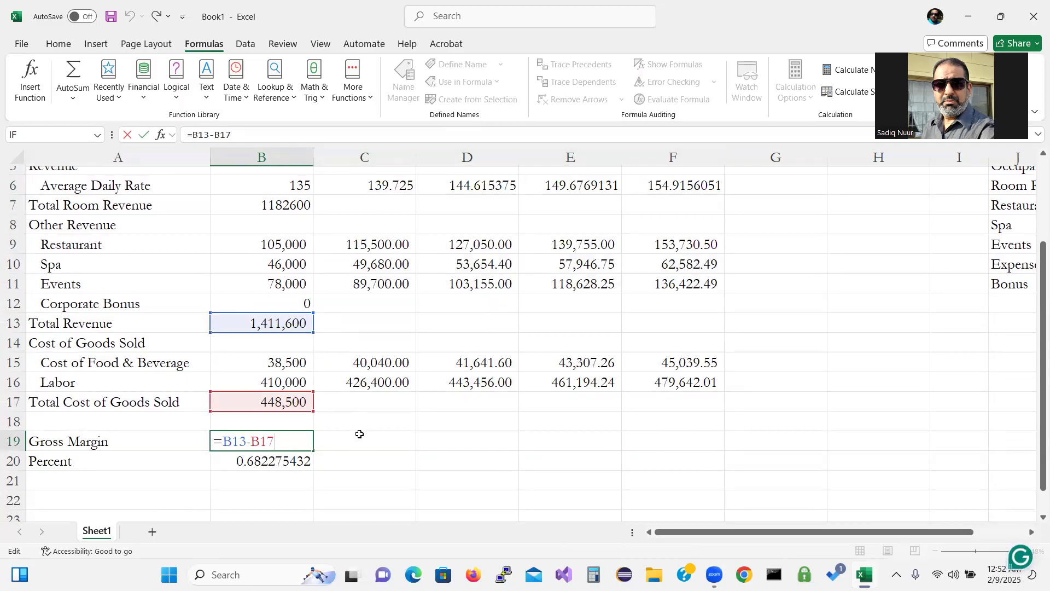
pyautogui.hotkey('ctrl', 'Return')
pyautogui.click(271, 323)
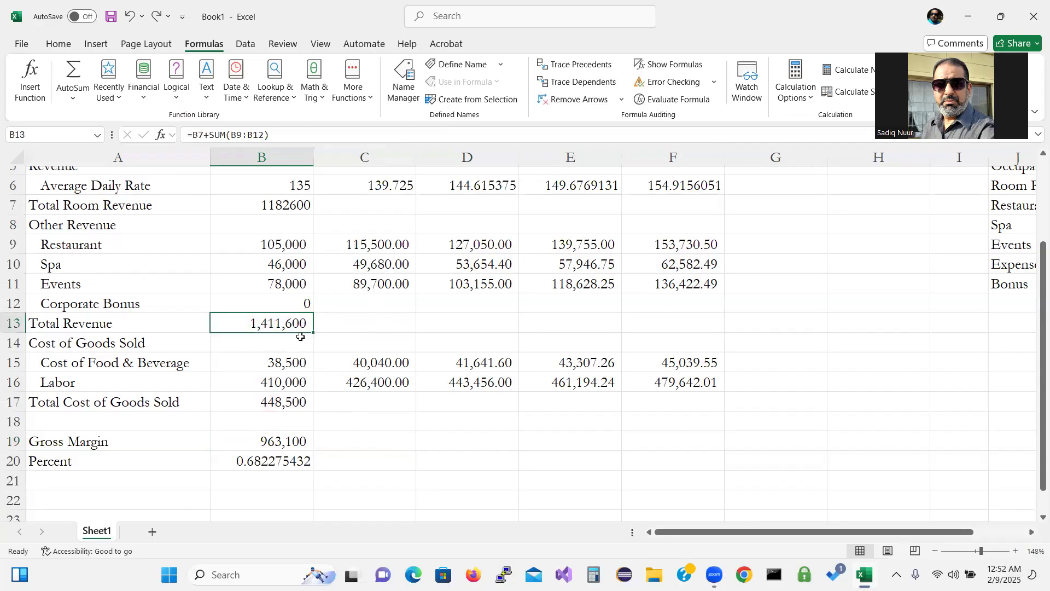
pyautogui.doubleClick(294, 325)
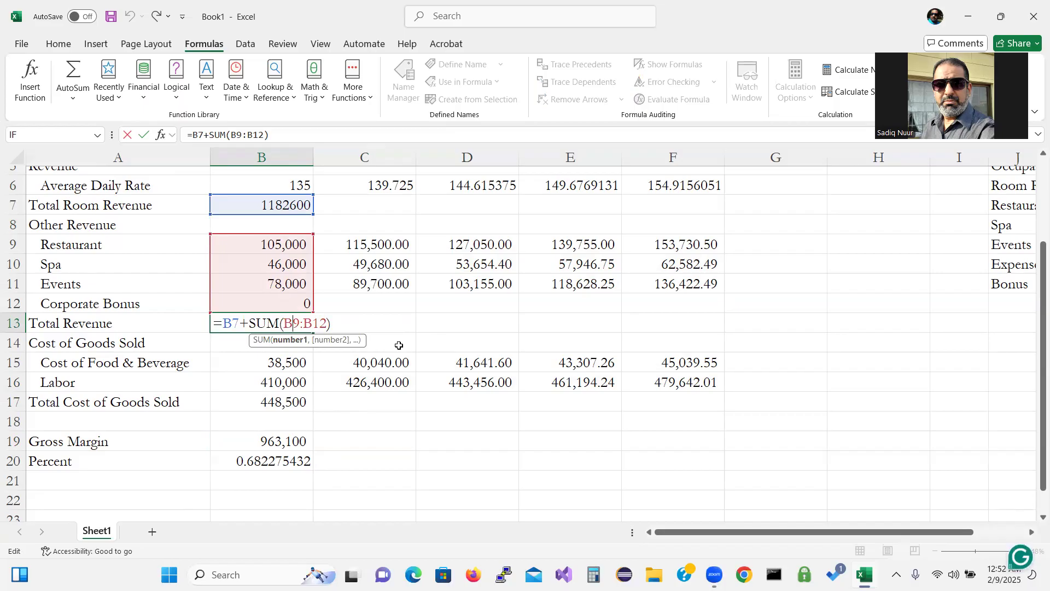
pyautogui.hotkey('ctrl', 'Return')
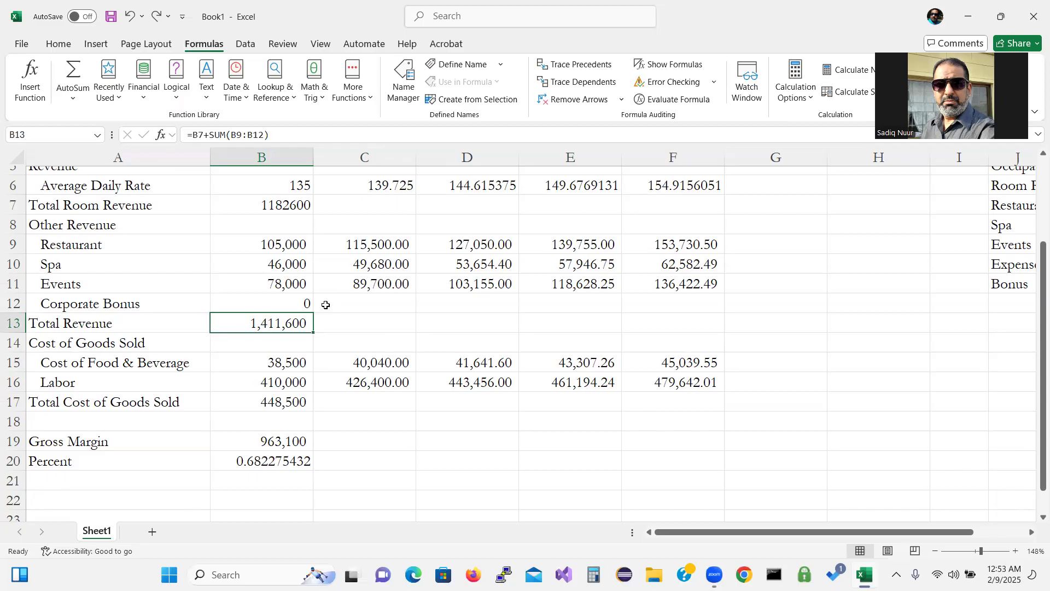
# Step: Fill the Total Room Revenue formula from B7 across 2027 to 2030 through F7, and check the cell references of B7
pyautogui.click(287, 206)
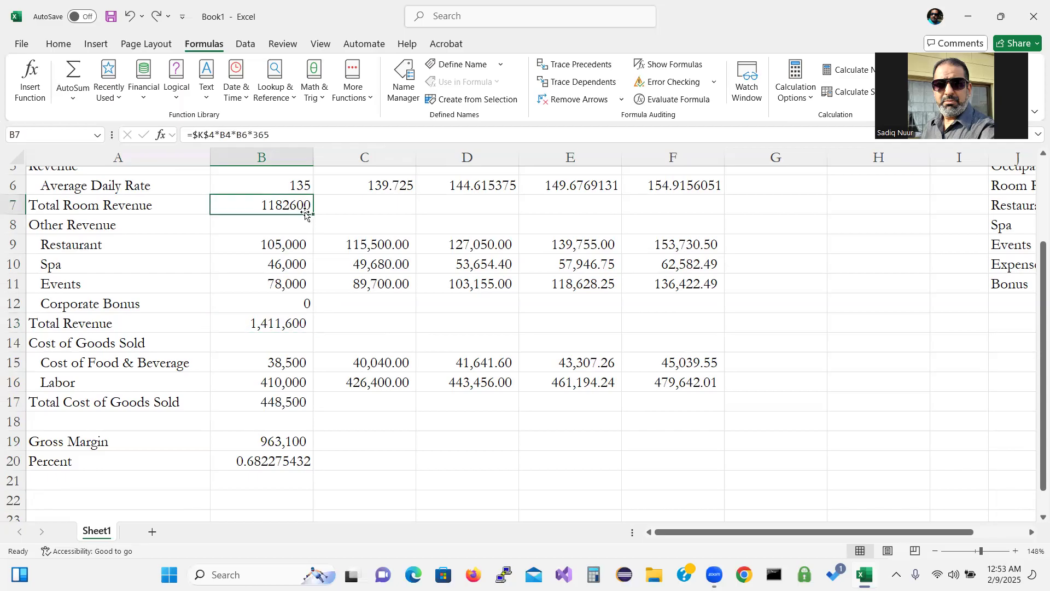
pyautogui.moveTo(314, 212); pyautogui.dragTo(695, 198)
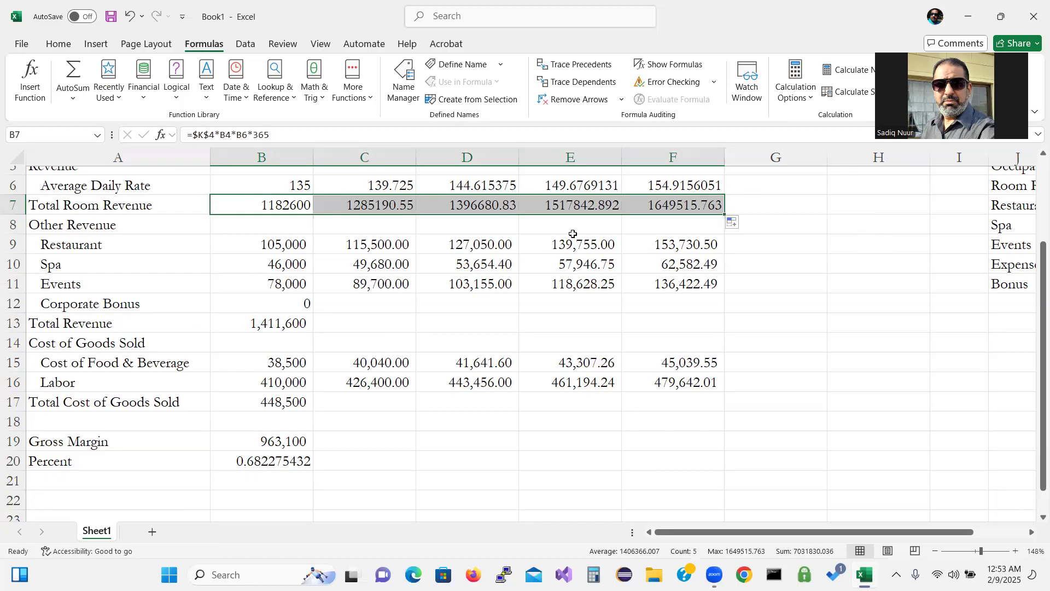
pyautogui.click(279, 206)
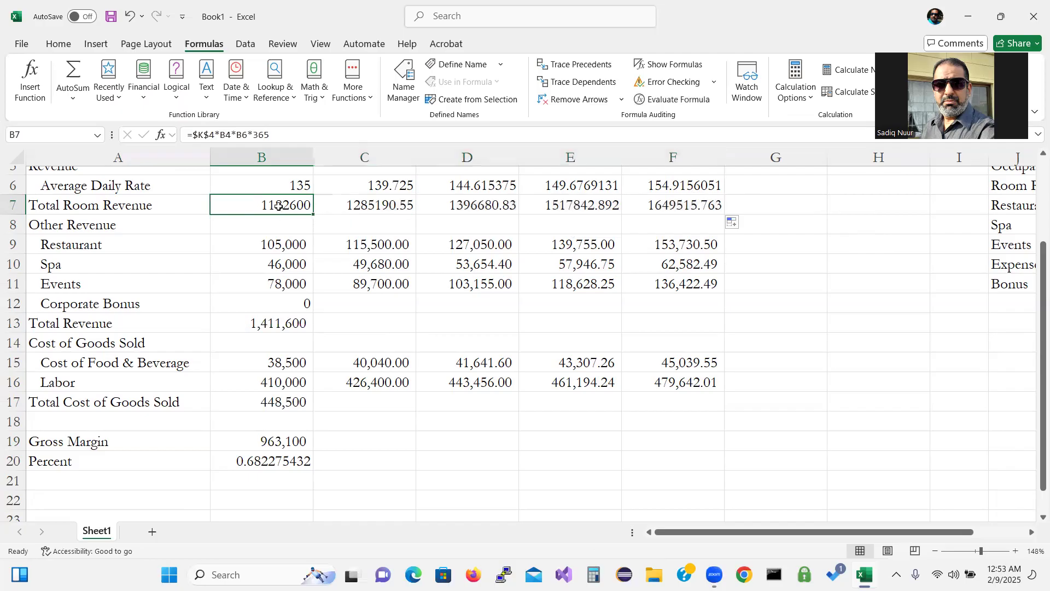
pyautogui.doubleClick(278, 205)
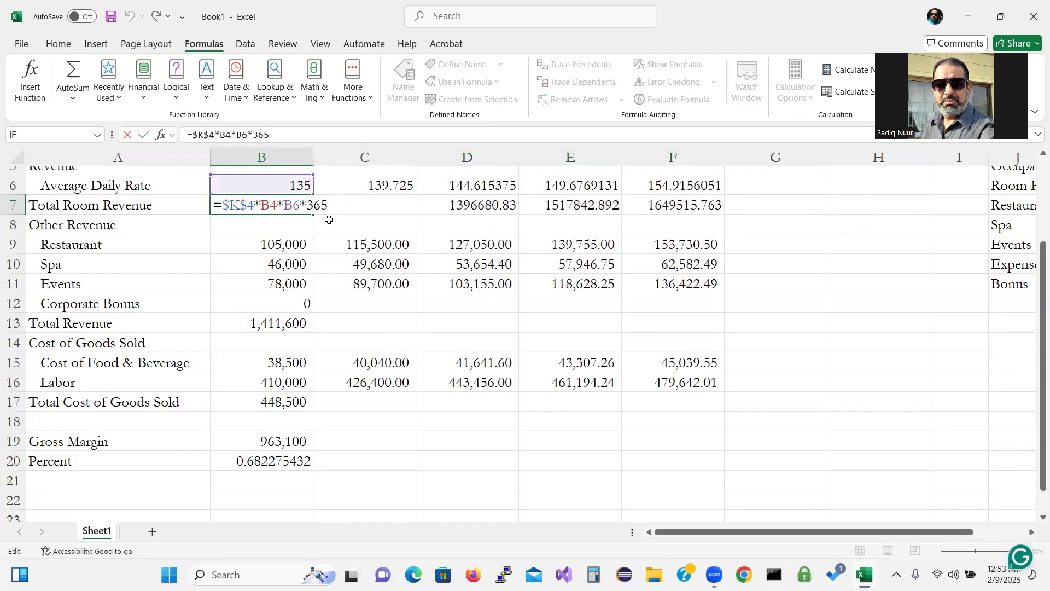
pyautogui.hotkey('ctrl', 'Return')
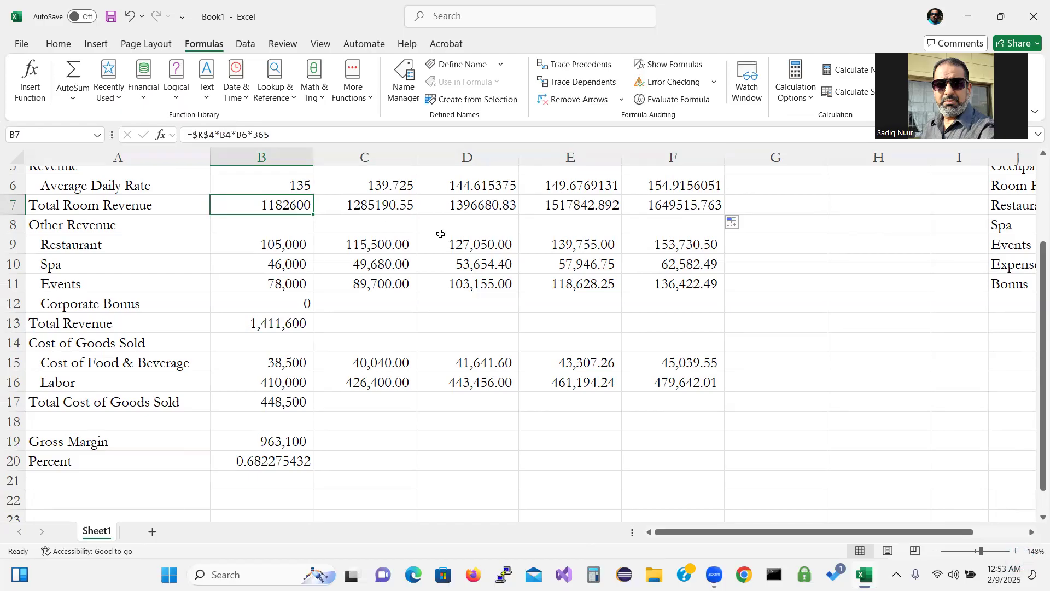
# Step: Fill the 2026 Total Revenue formula from B13 across the 2027 to 2030 columns through F13
pyautogui.moveTo(1034, 328)
pyautogui.mouseDown()
pyautogui.moveTo(1034, 288)
pyautogui.moveTo(1034, 312)
pyautogui.mouseUp()
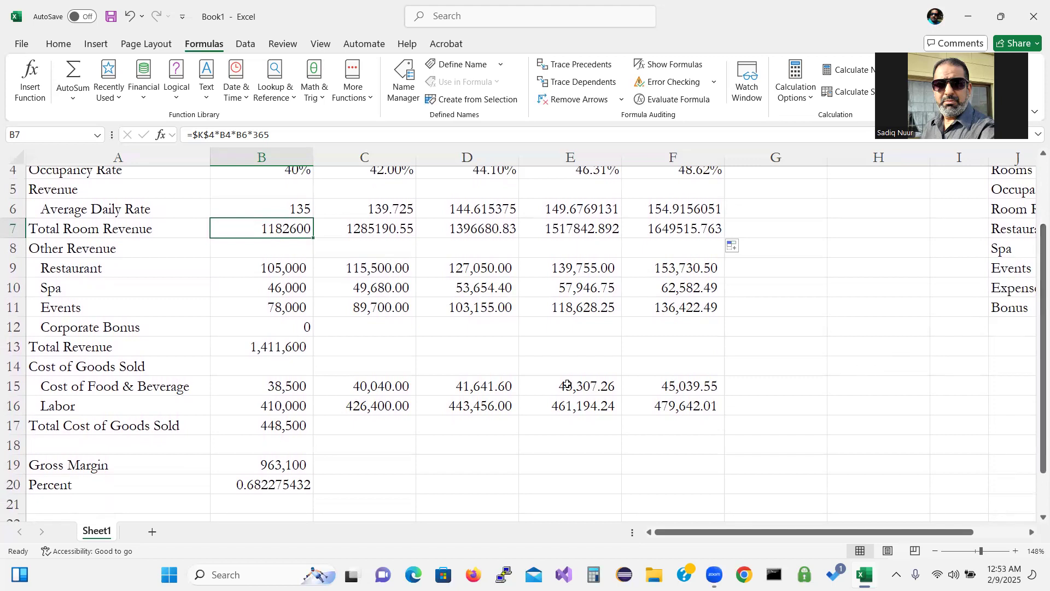
pyautogui.rightClick(267, 347)
pyautogui.press('Escape')
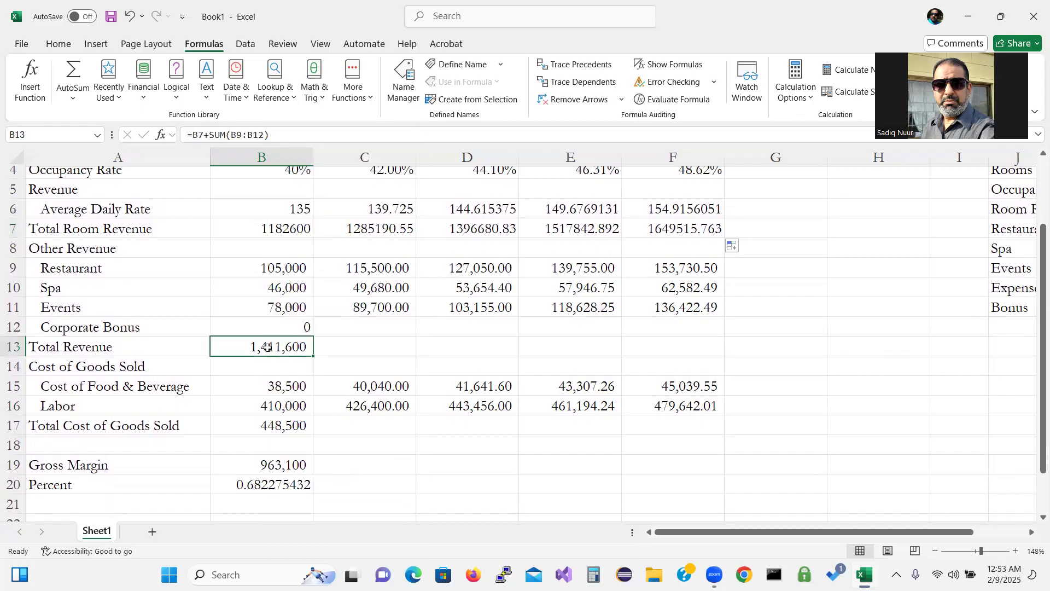
pyautogui.moveTo(315, 357); pyautogui.dragTo(708, 350)
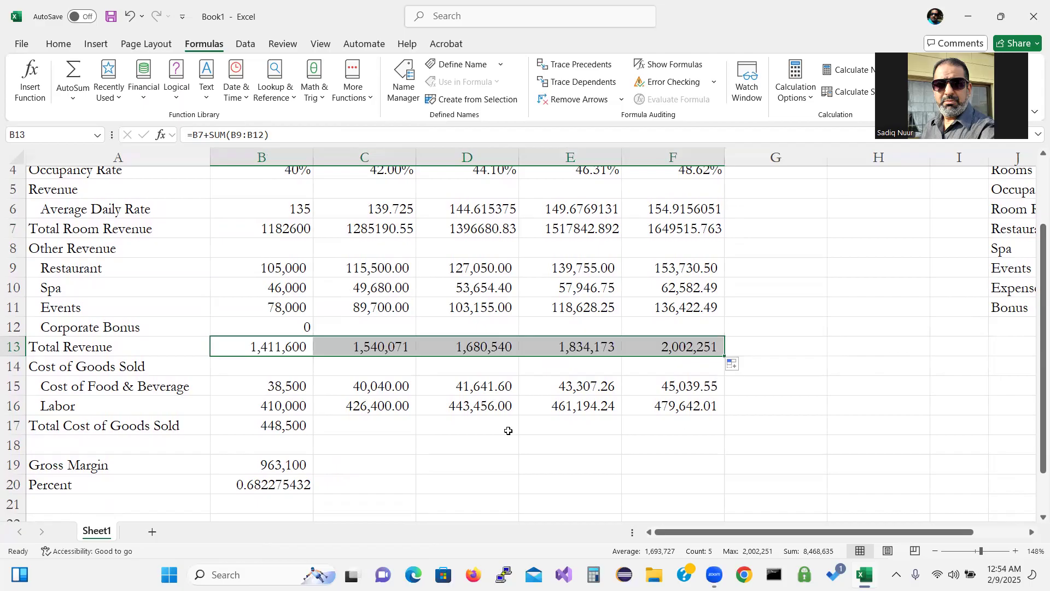
# Step: Try to fill B19:B20 across to F20 again, inspect the Percent formulas in C20 and B20, and undo the fill
pyautogui.click(275, 465)
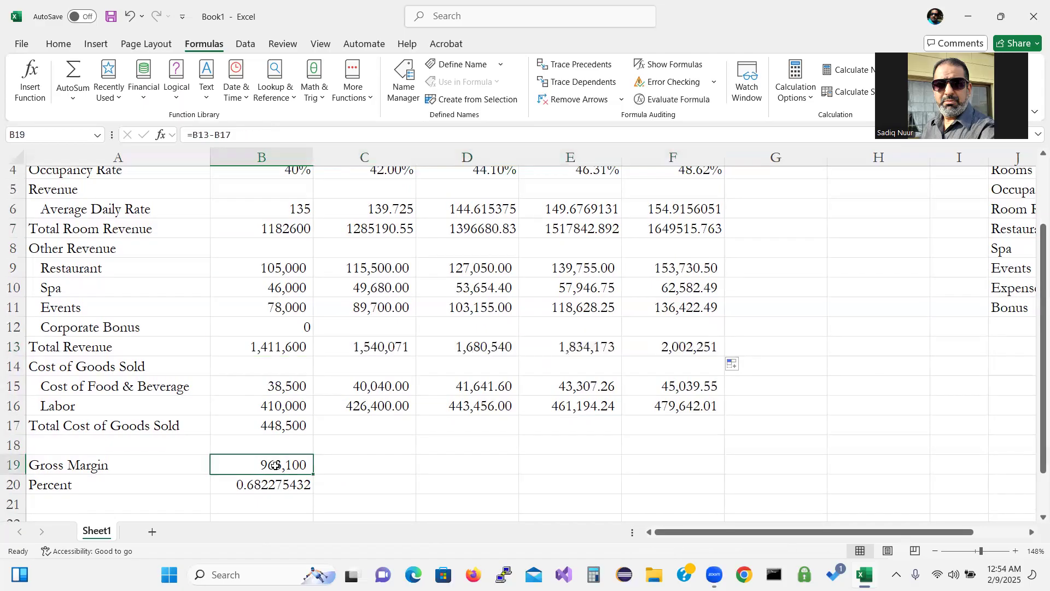
pyautogui.moveTo(276, 465); pyautogui.dragTo(729, 494)
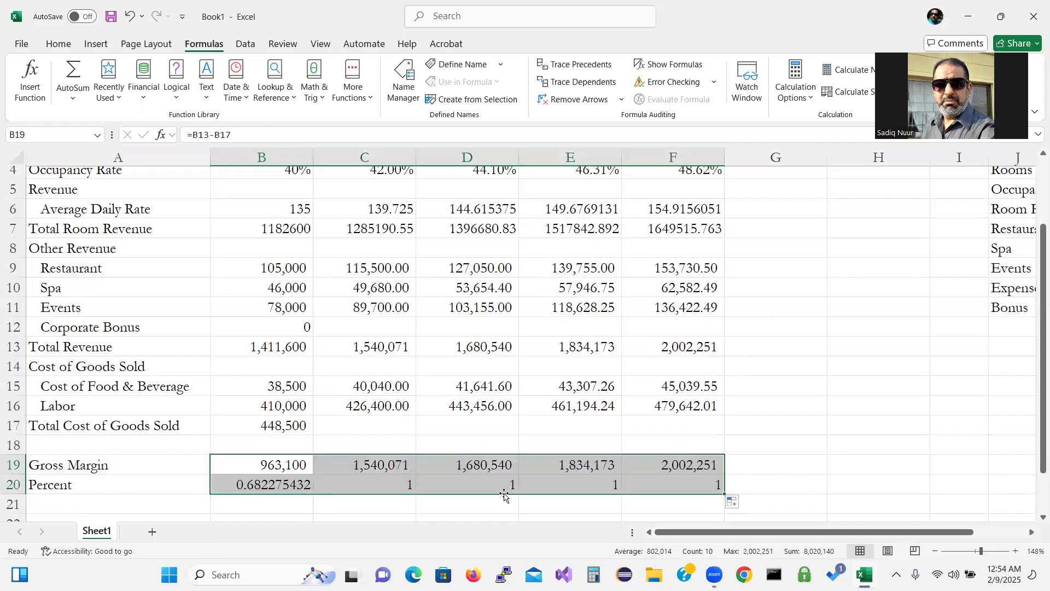
pyautogui.click(383, 488)
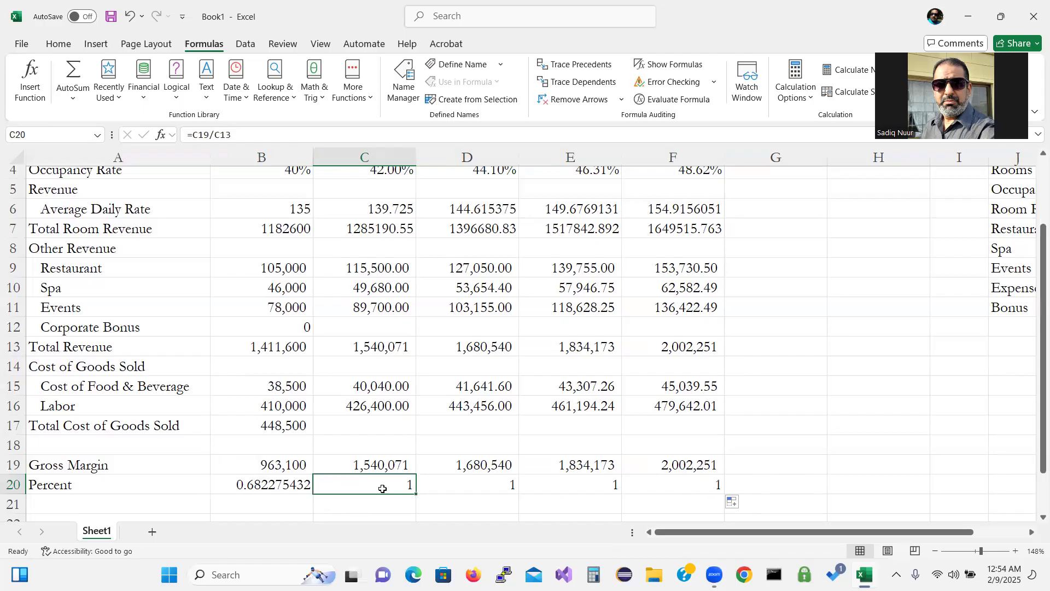
pyautogui.click(276, 488)
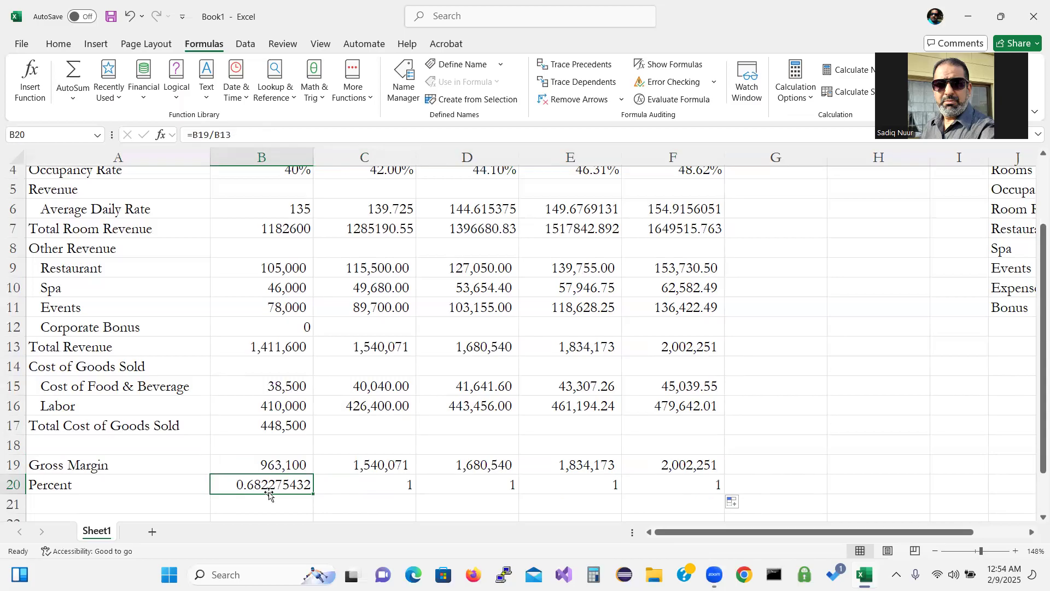
pyautogui.hotkey('ctrl', 'z')
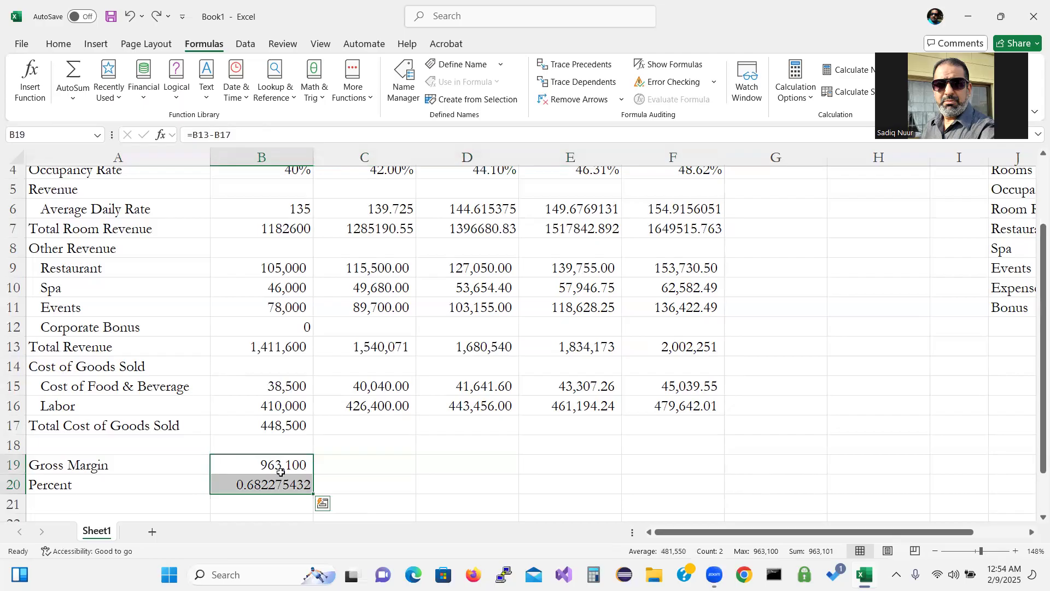
# Step: Fill only the Gross Margin formula from B19 across the 2027 to 2030 columns through F19
pyautogui.click(280, 471)
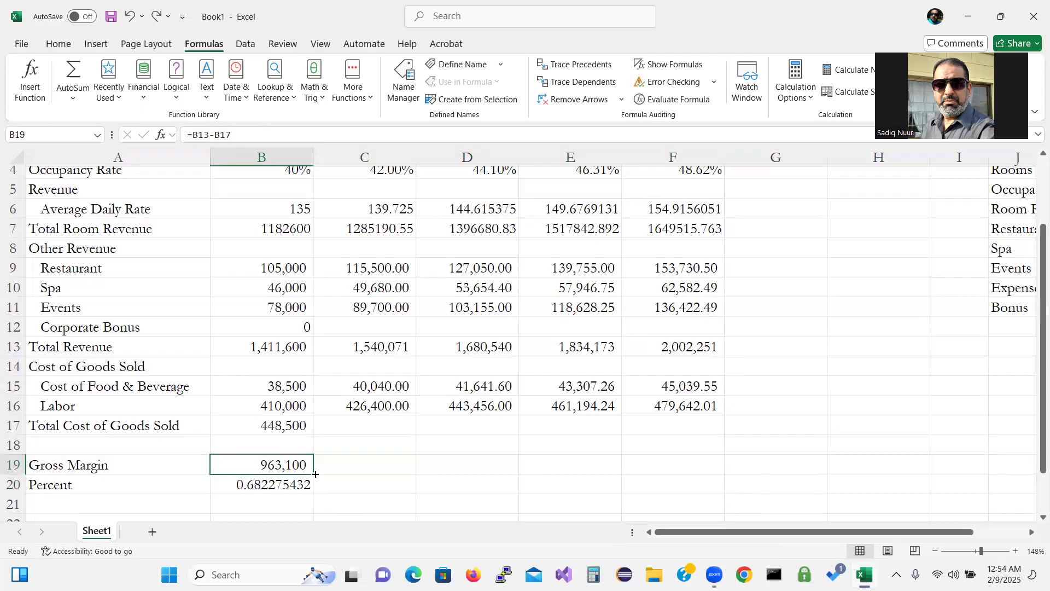
pyautogui.moveTo(315, 474); pyautogui.dragTo(720, 472)
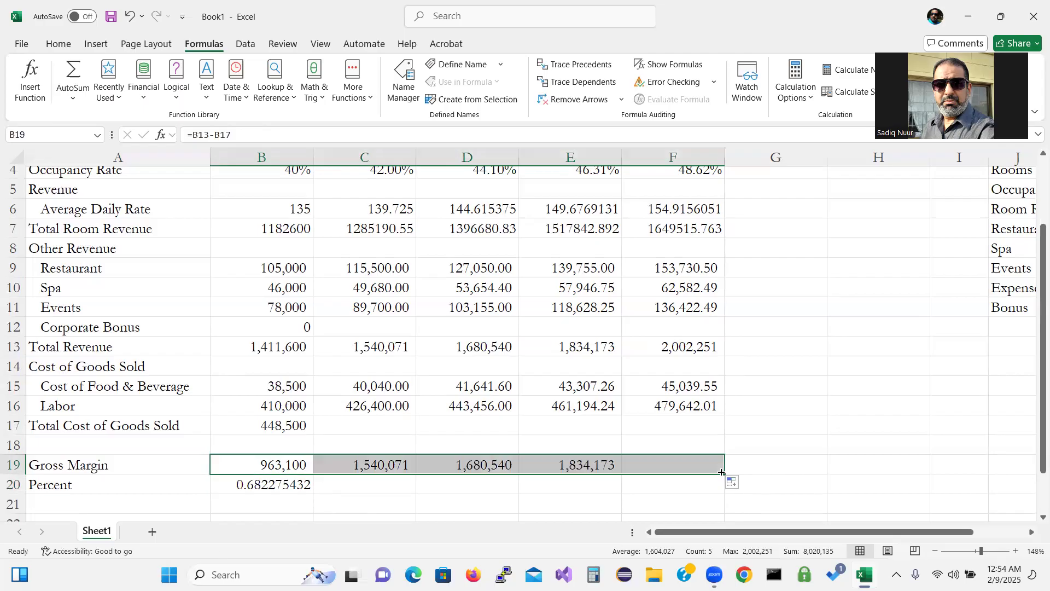
# Step: Try to fill the Percent formula from B20 into C20, and examine which cells the formula in B20 refers to
pyautogui.click(288, 492)
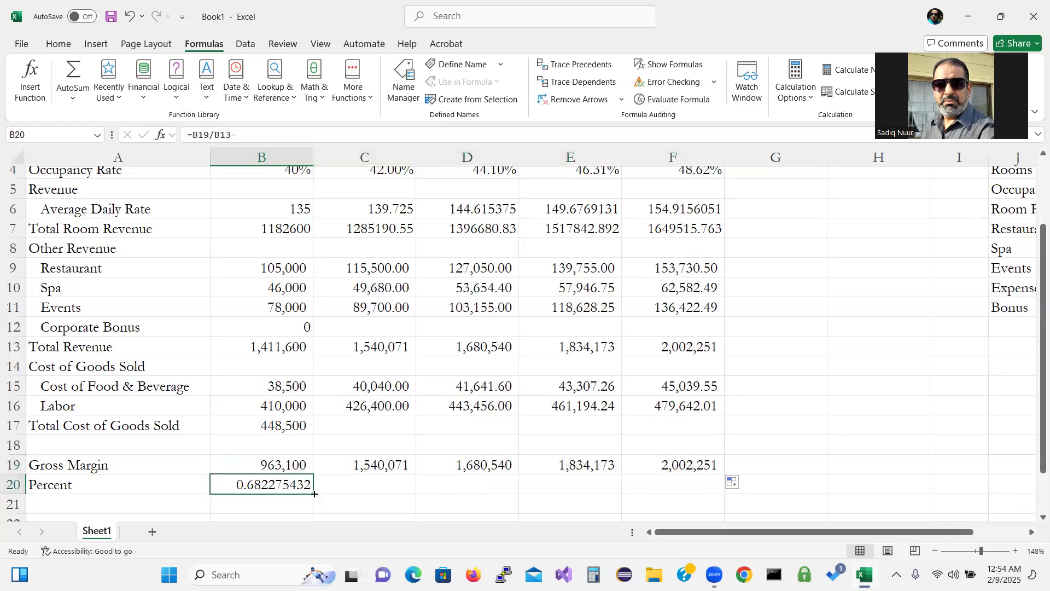
pyautogui.moveTo(314, 494); pyautogui.dragTo(388, 487)
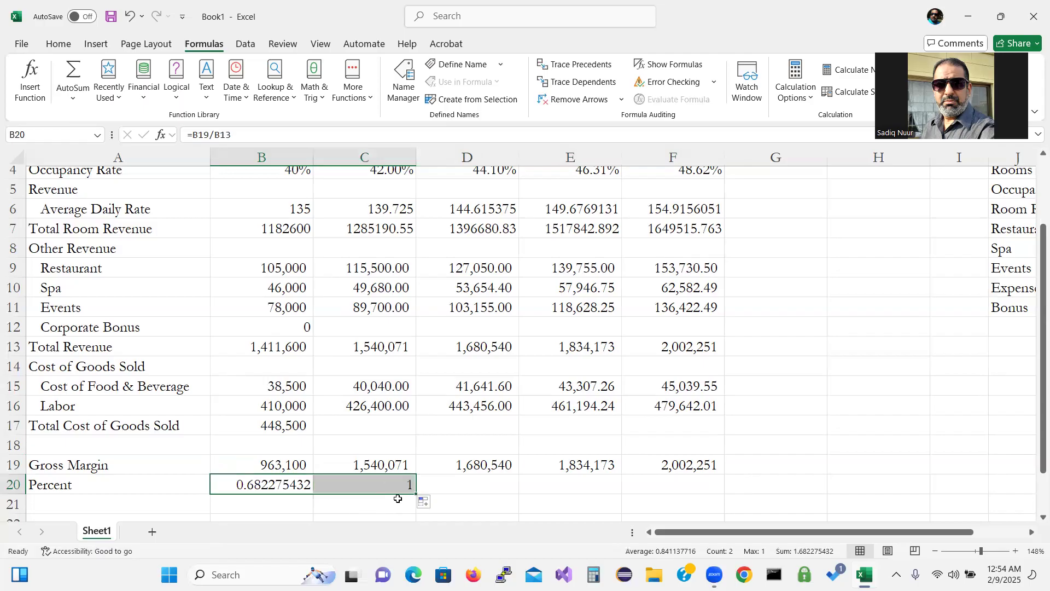
pyautogui.click(281, 487)
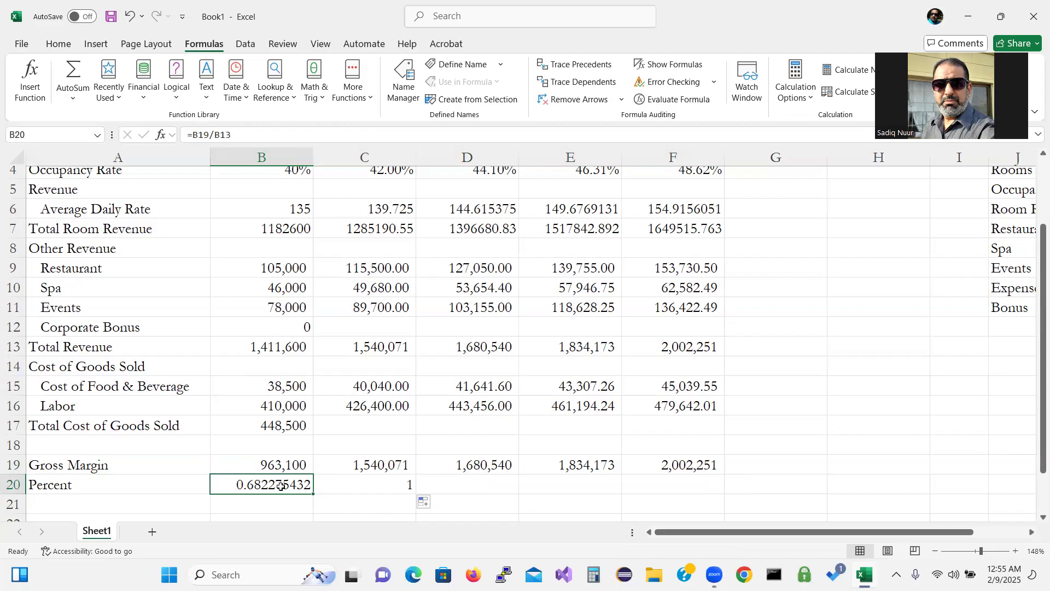
pyautogui.doubleClick(259, 484)
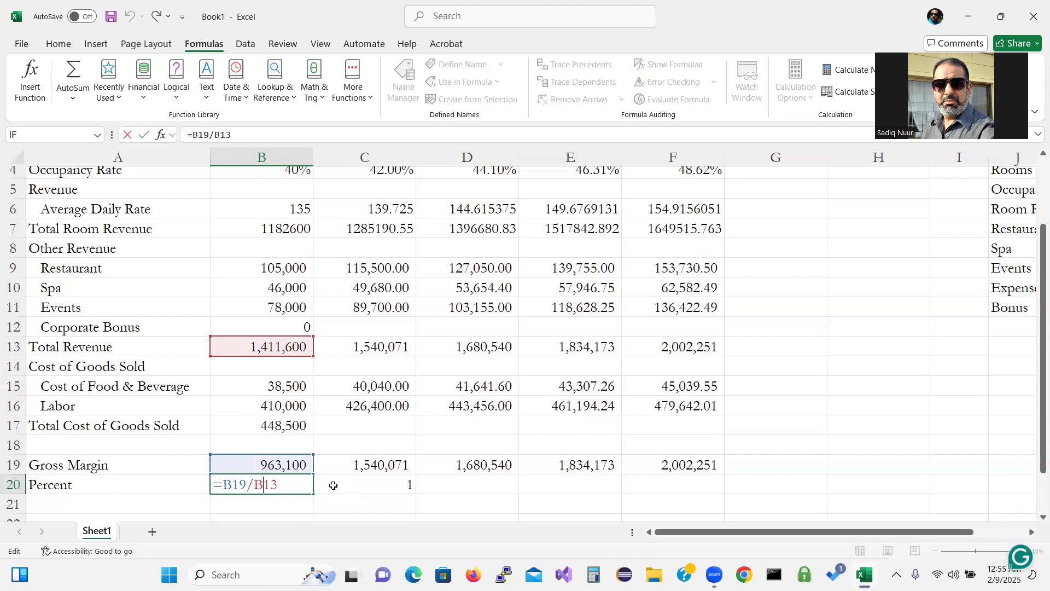
pyautogui.hotkey('ctrl', 'Return')
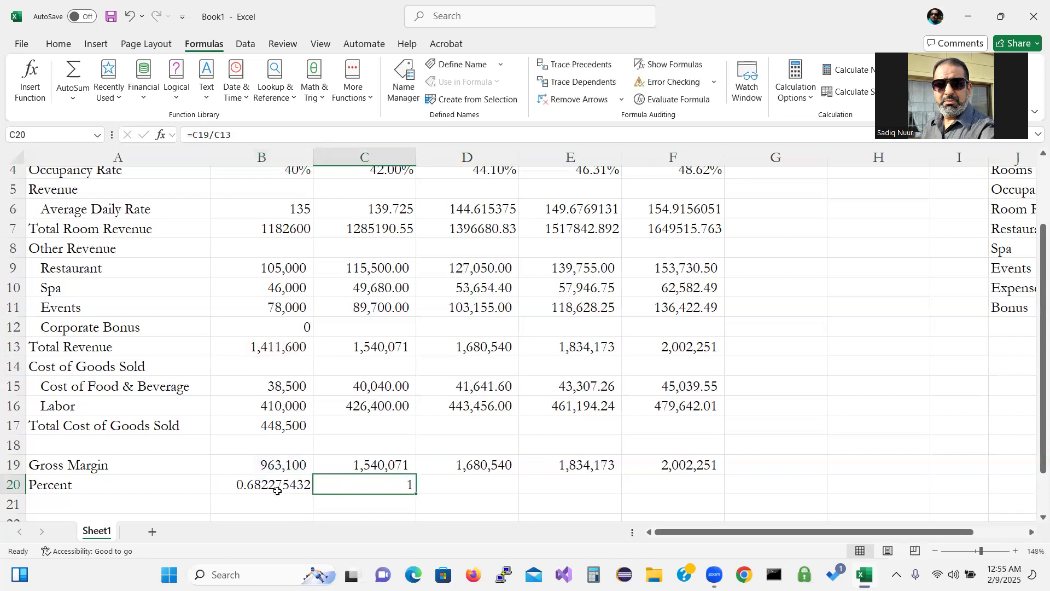
# Step: Delete the 2027 Percent formula from C20, leaving the cell empty
pyautogui.moveTo(315, 492); pyautogui.dragTo(395, 486)
pyautogui.doubleClick(395, 485)
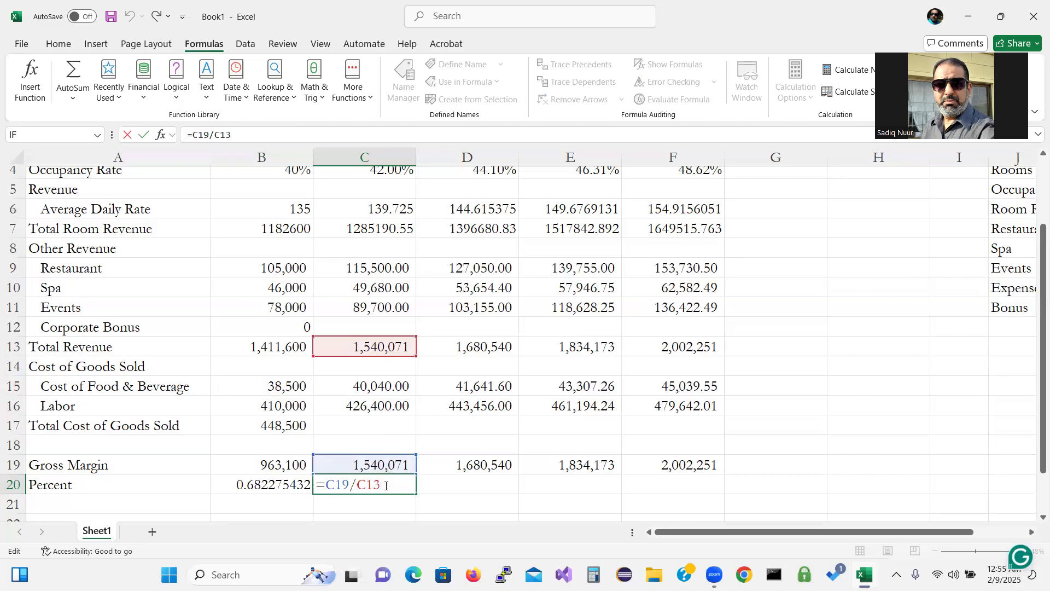
pyautogui.press('BackSpace')
pyautogui.press('BackSpace')
pyautogui.press('BackSpace')
pyautogui.press('BackSpace')
pyautogui.press('BackSpace')
pyautogui.press('BackSpace')
pyautogui.press('BackSpace')
pyautogui.press('BackSpace')
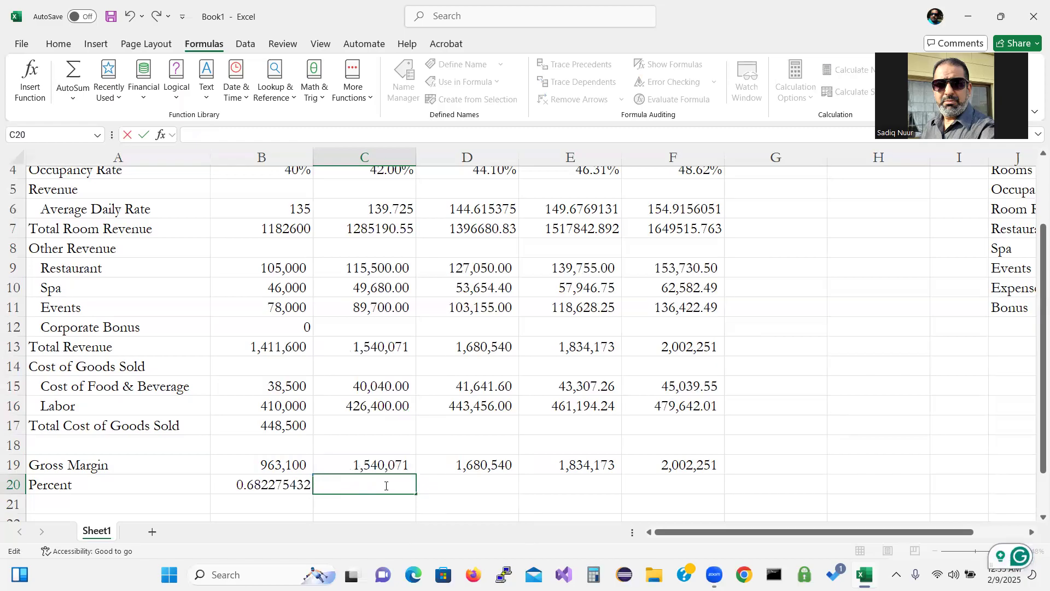
pyautogui.click(386, 502)
# Step: Examine which cells the 2026 formulas for Gross Margin in B19, Total Revenue in B13 and Total Room Revenue in B7 refer to
pyautogui.click(385, 466)
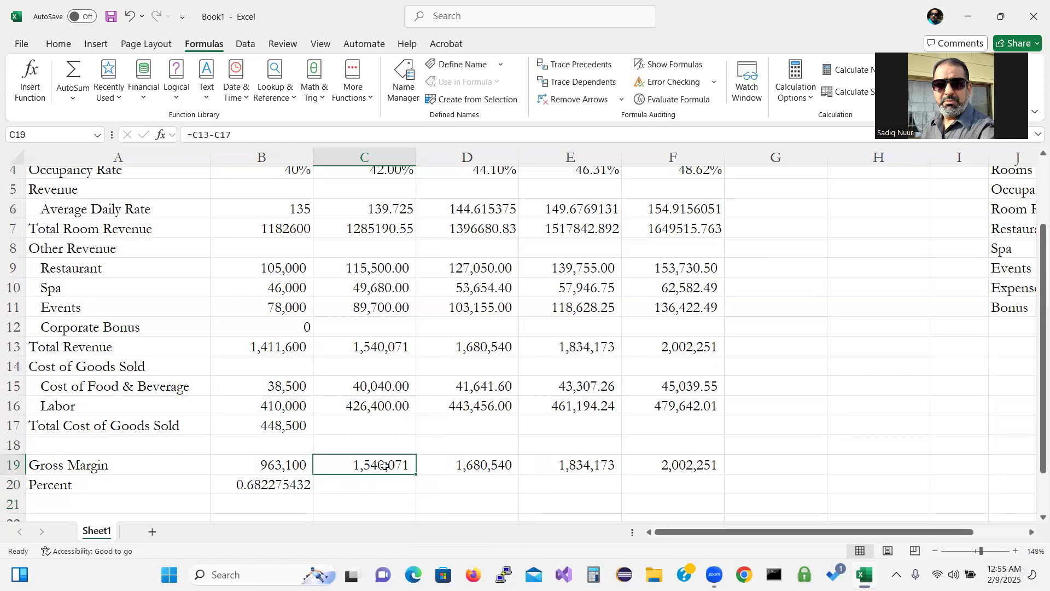
pyautogui.click(282, 463)
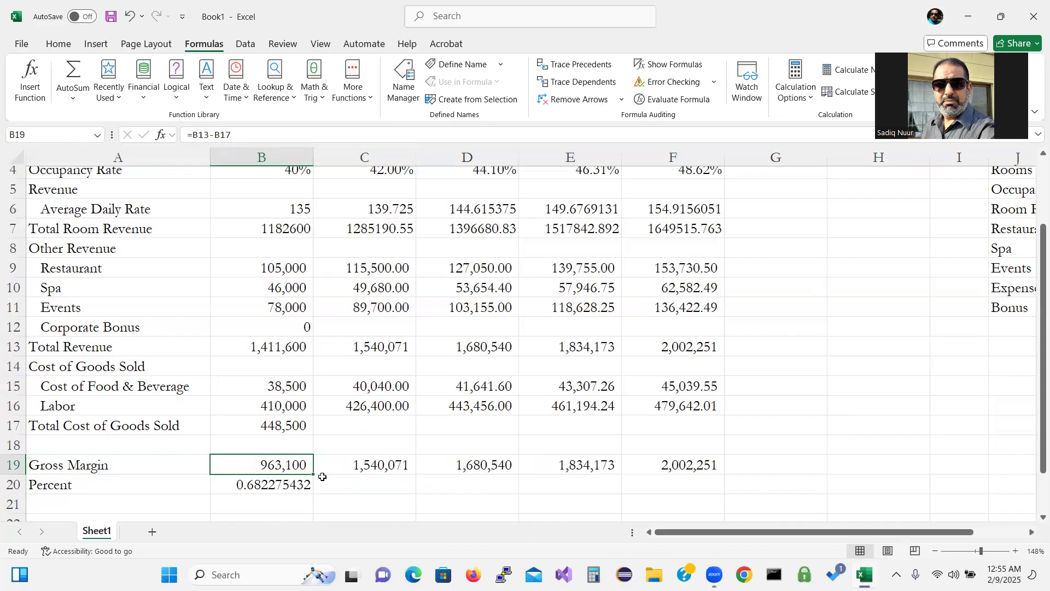
pyautogui.doubleClick(287, 465)
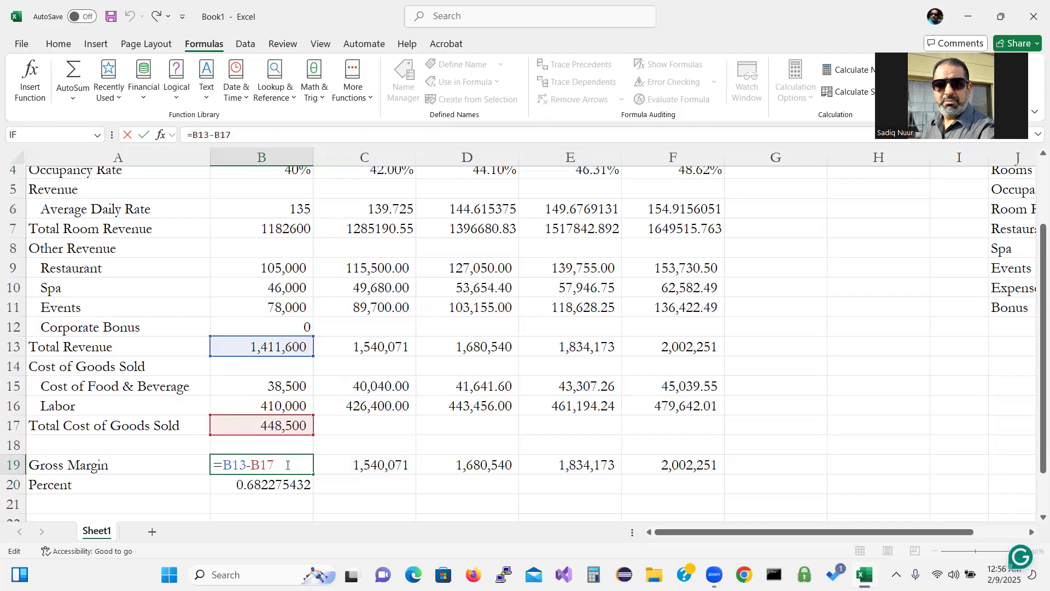
pyautogui.hotkey('ctrl', 'Return')
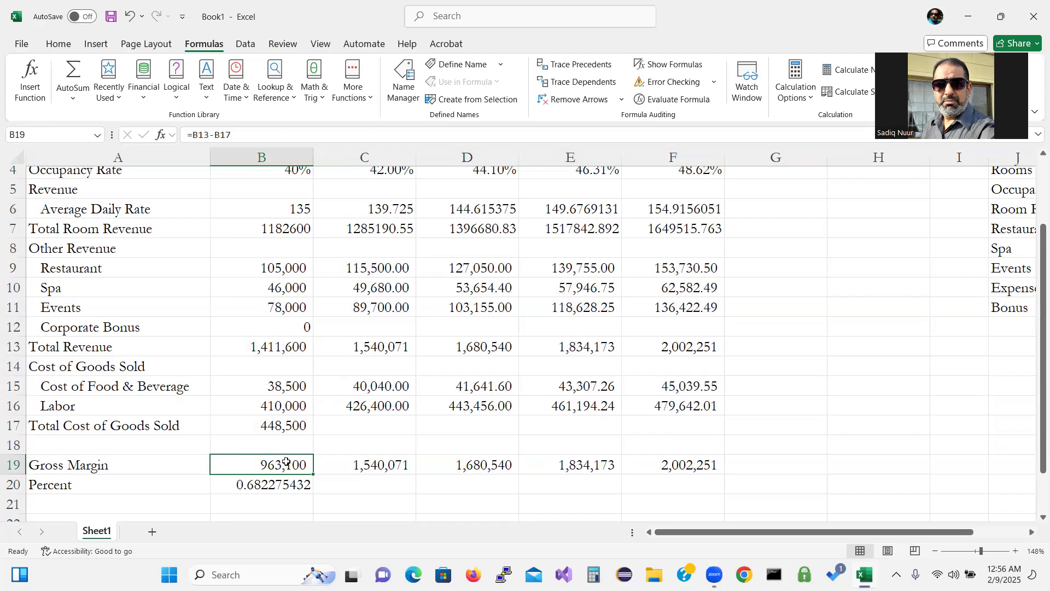
pyautogui.doubleClick(286, 349)
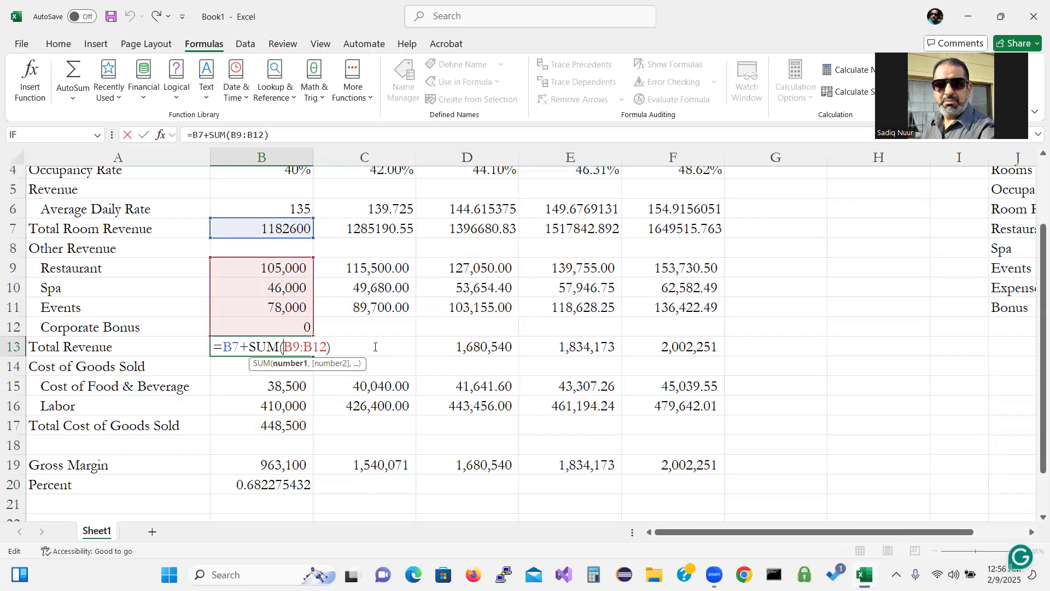
pyautogui.press('Escape')
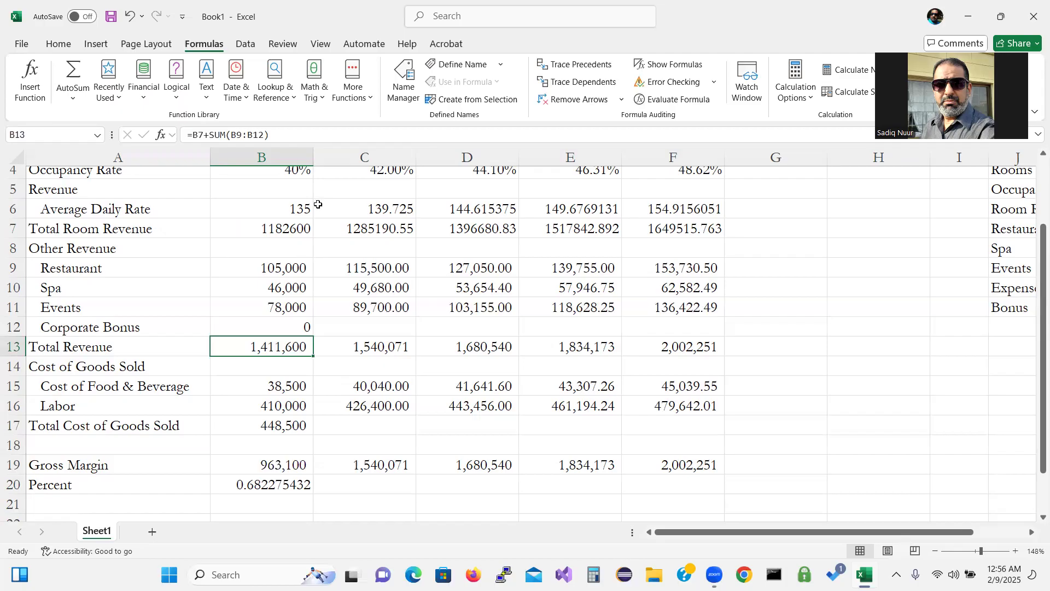
pyautogui.doubleClick(293, 230)
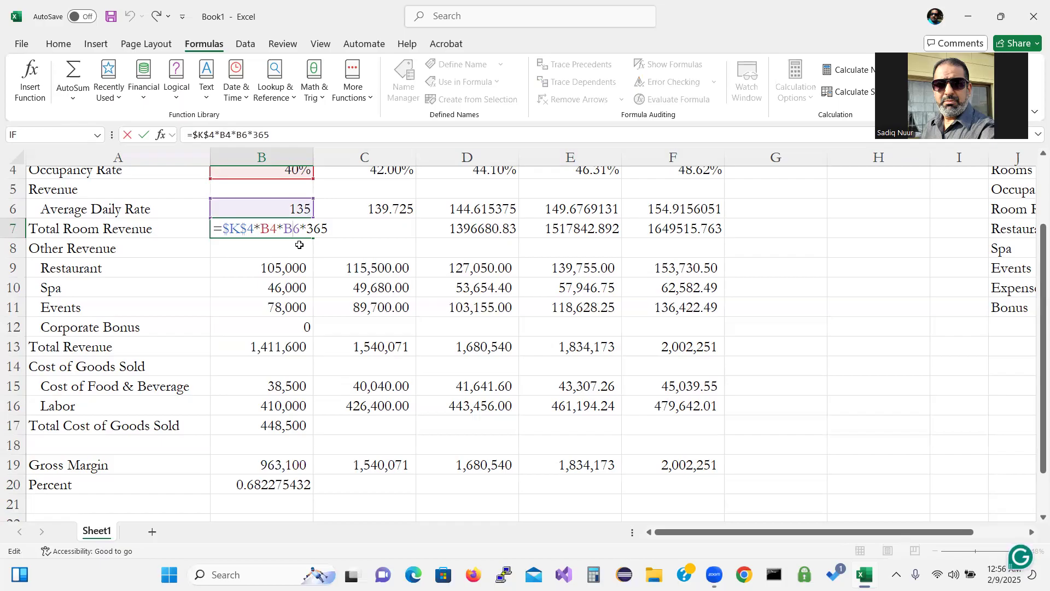
pyautogui.hotkey('ctrl', 'Return')
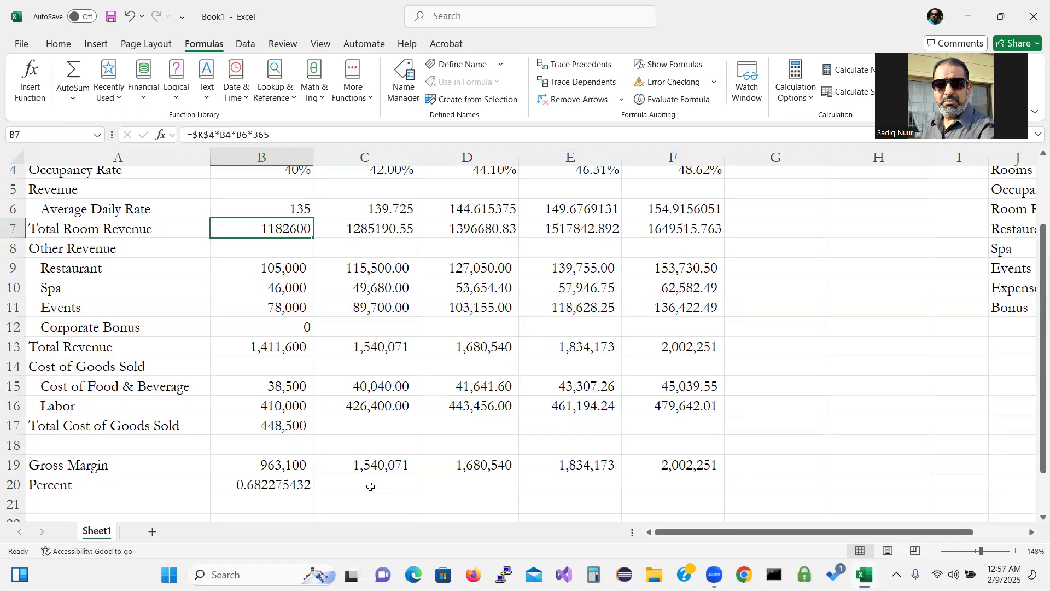
pyautogui.click(286, 469)
pyautogui.doubleClick(286, 469)
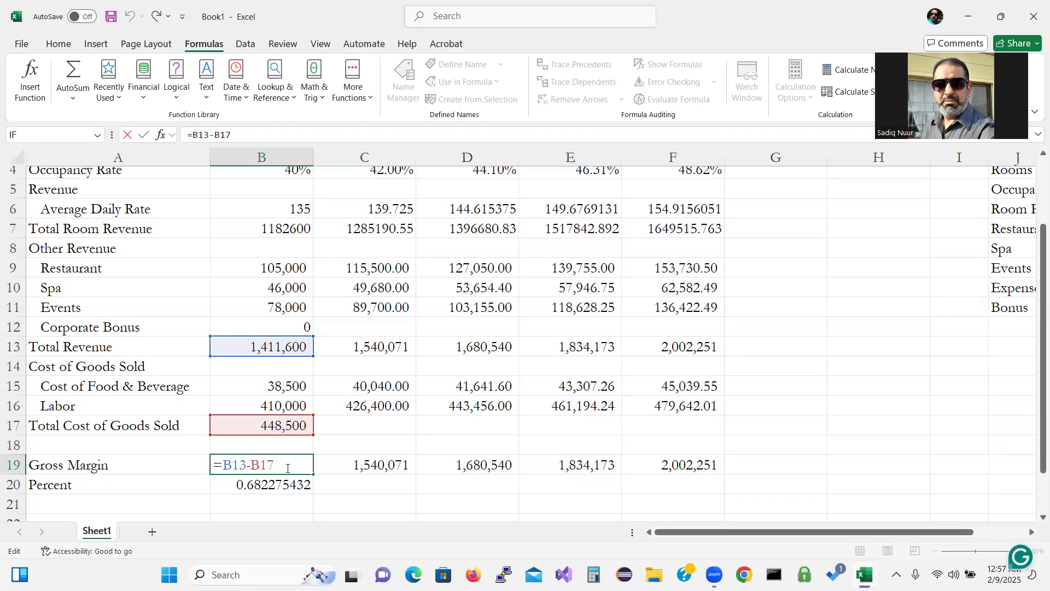
pyautogui.hotkey('ctrl', 'Return')
# Step: Fill the Total Cost of Goods Sold formula from B17 through F17 and the Percent formula from B20 through F20
pyautogui.click(295, 426)
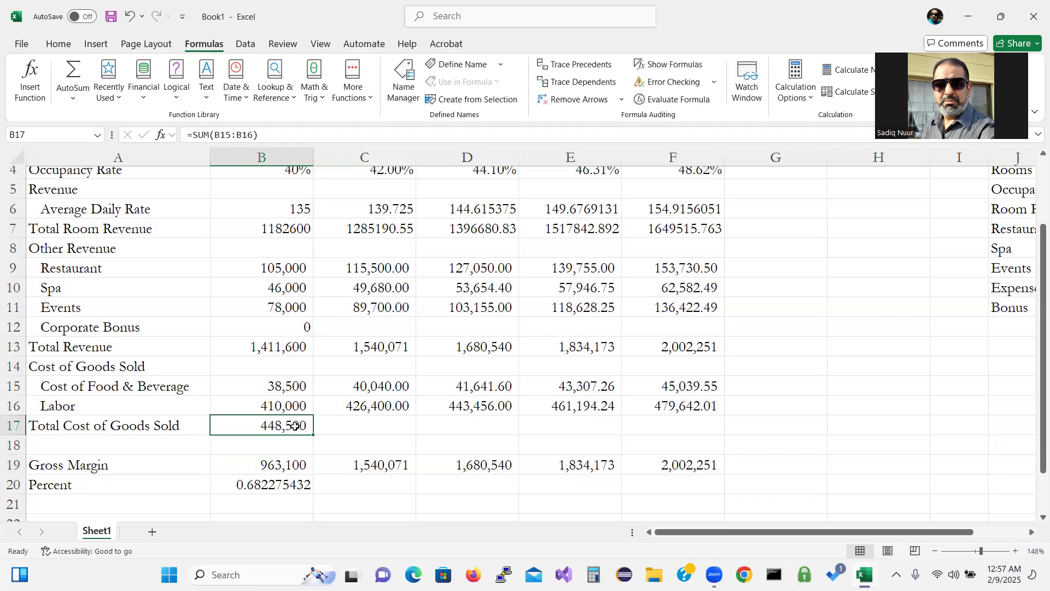
pyautogui.moveTo(313, 435); pyautogui.dragTo(696, 416)
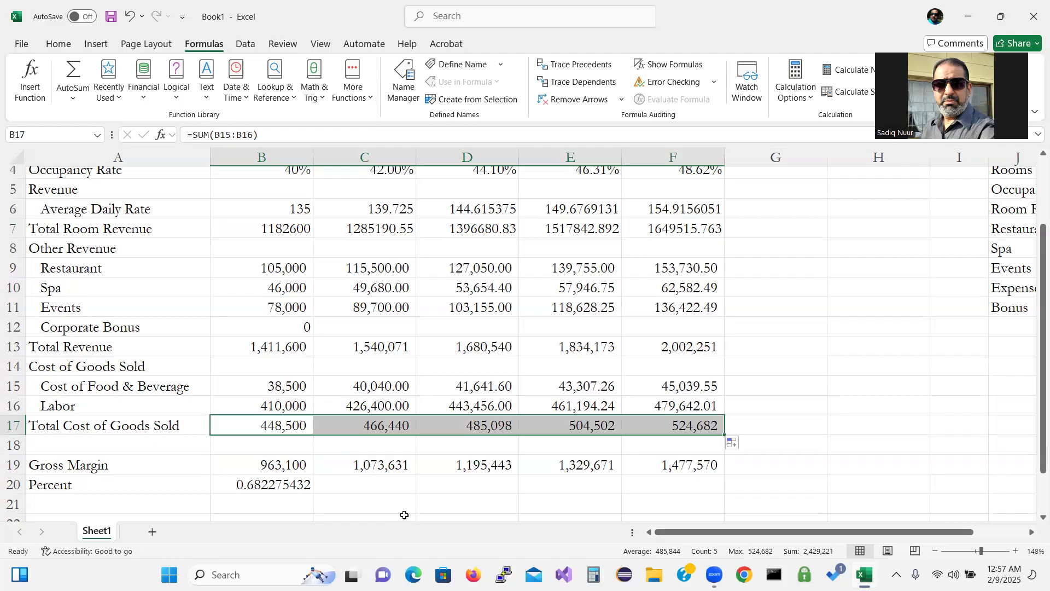
pyautogui.click(283, 487)
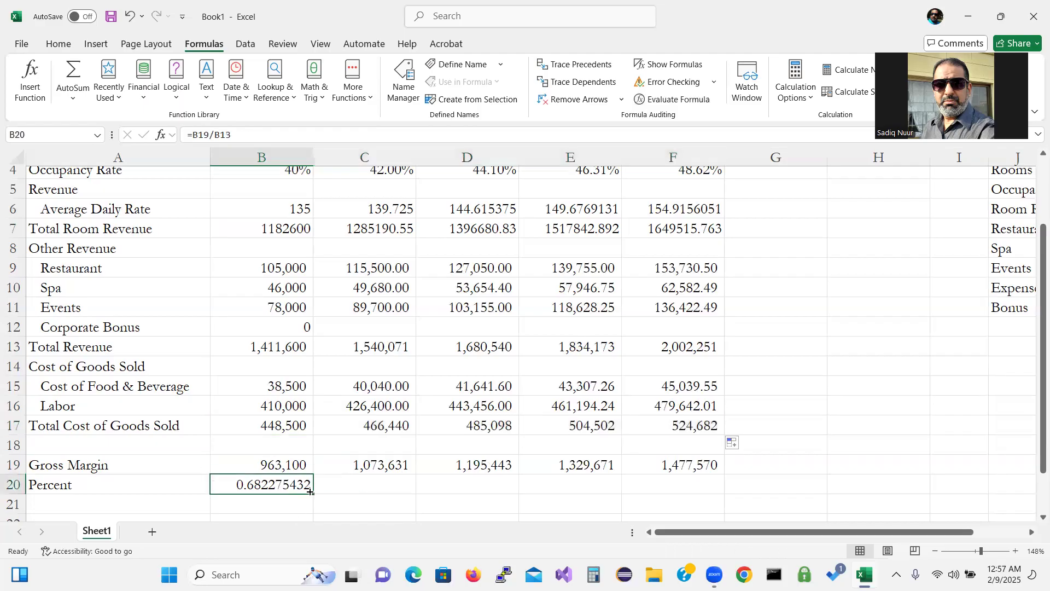
pyautogui.moveTo(313, 493); pyautogui.dragTo(703, 481)
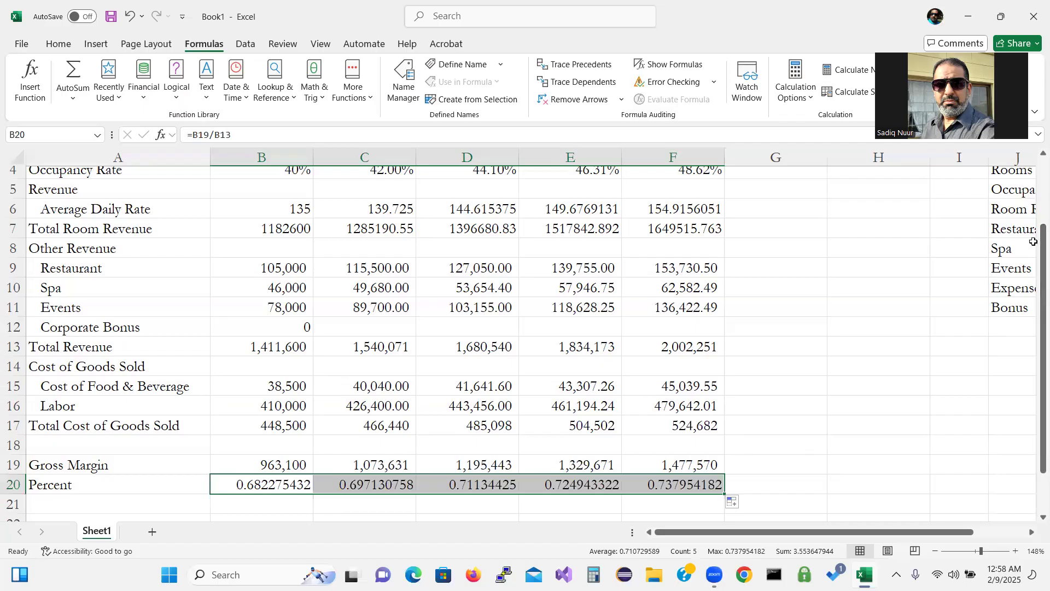
# Step: Insert Sum formulas in the Total column for cells G7, G9:G11, G15:G17 and G19 together
pyautogui.moveTo(1035, 244); pyautogui.dragTo(1034, 181)
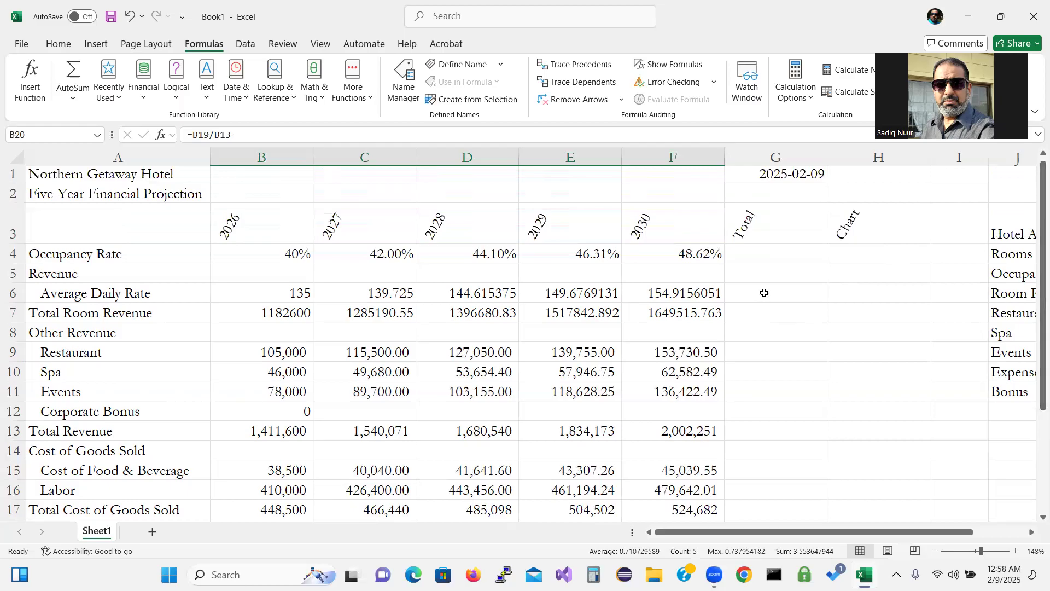
pyautogui.click(759, 309)
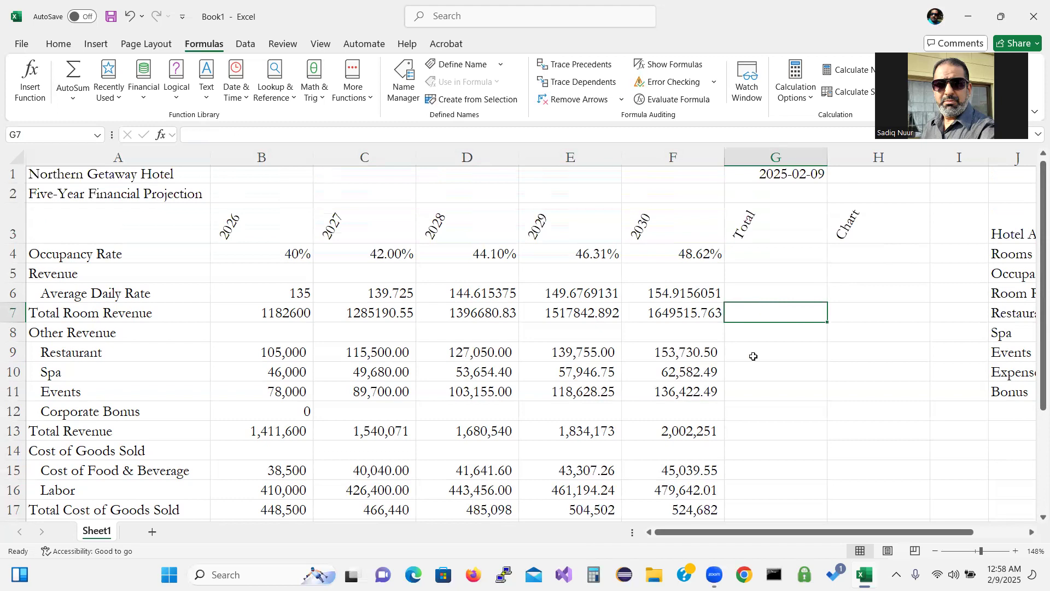
pyautogui.moveTo(756, 356); pyautogui.dragTo(756, 395)
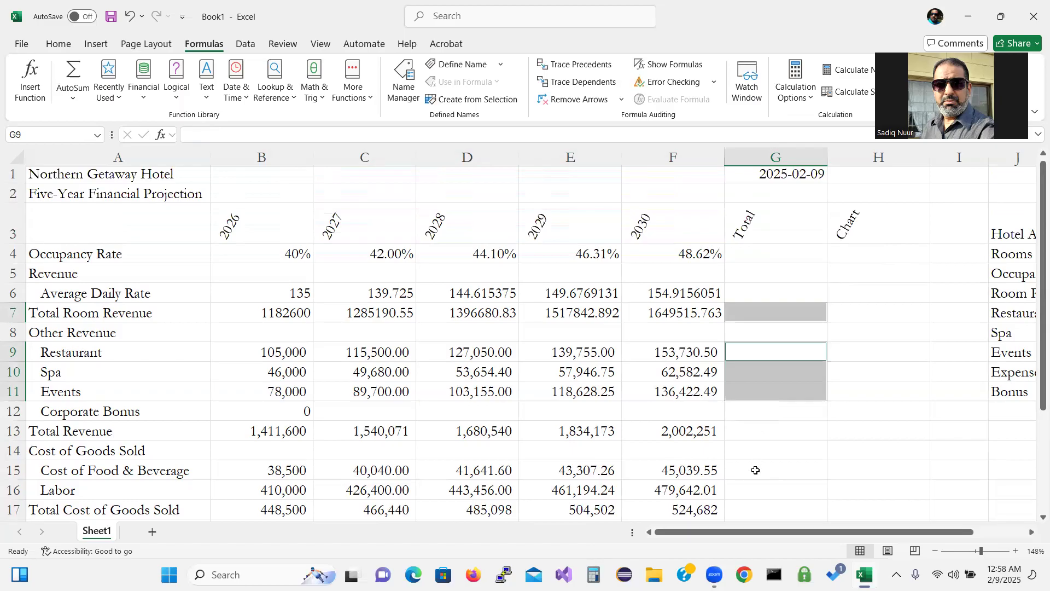
pyautogui.moveTo(756, 470); pyautogui.dragTo(756, 508)
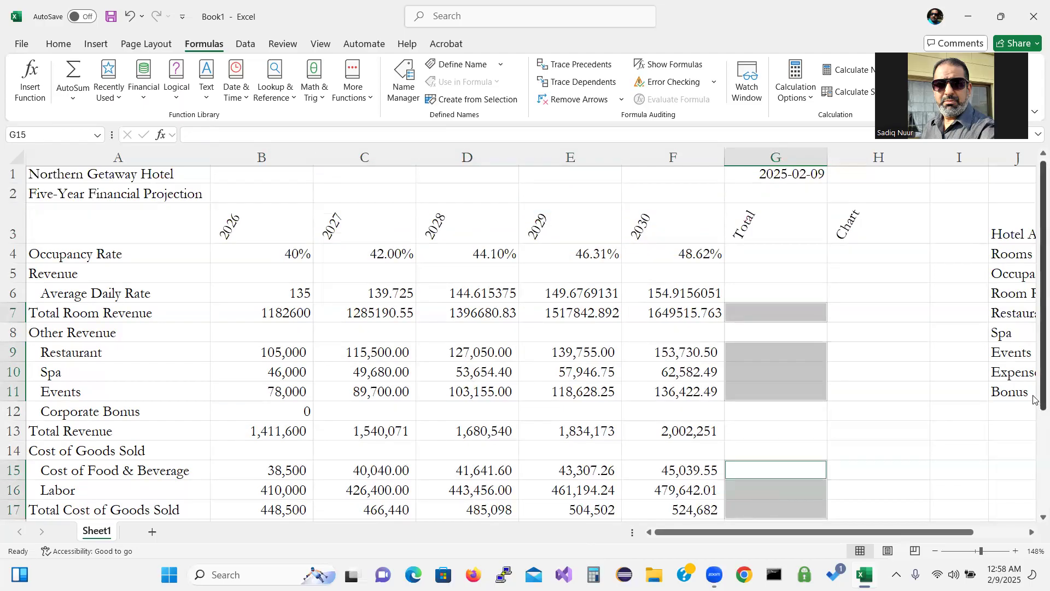
pyautogui.moveTo(1034, 400); pyautogui.dragTo(1034, 470)
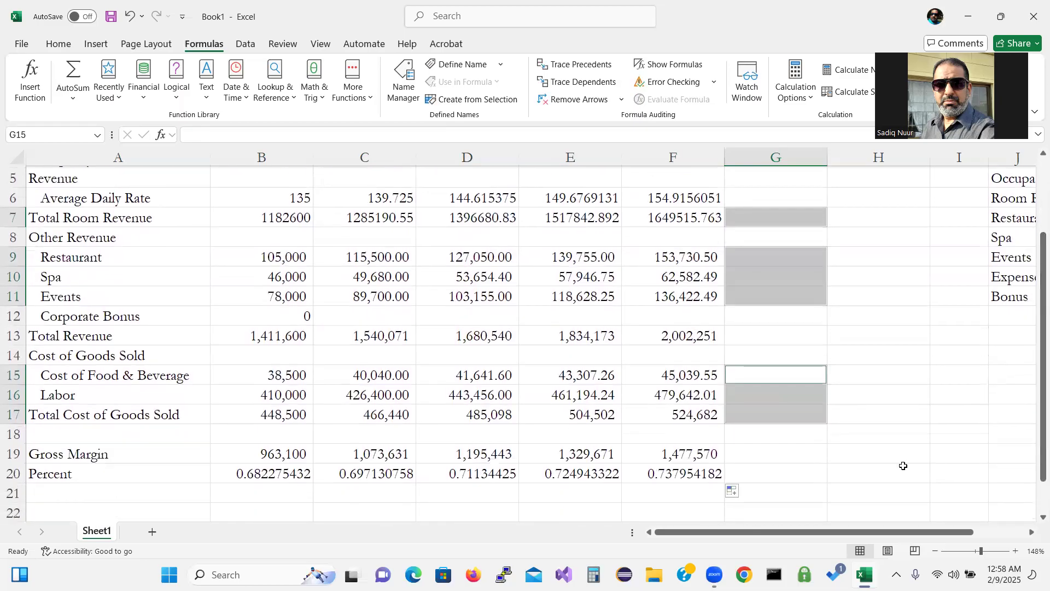
pyautogui.keyDown('ctrl'); pyautogui.click(769, 456); pyautogui.keyUp('ctrl')
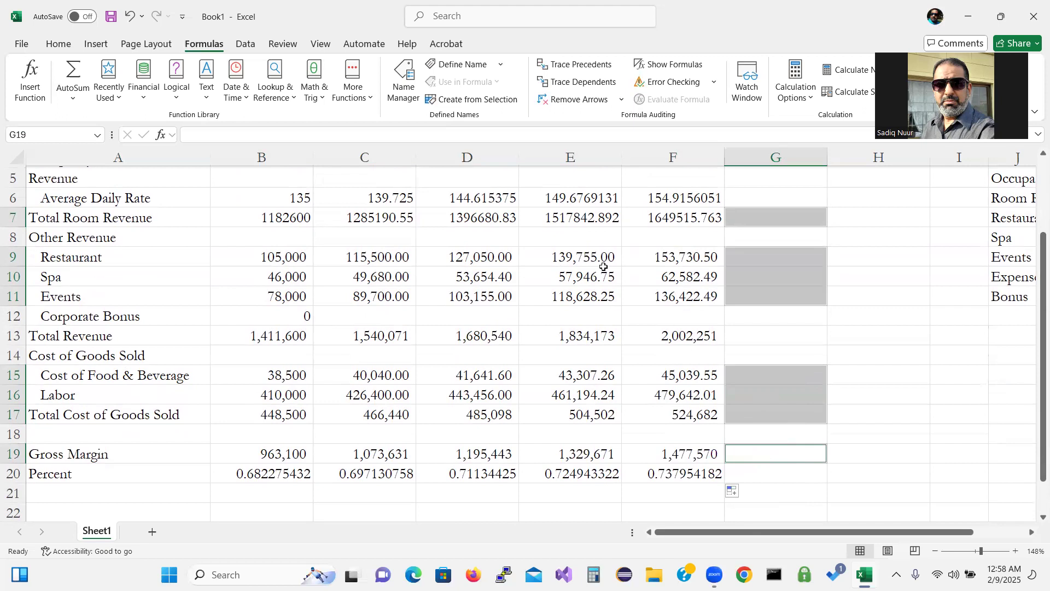
pyautogui.click(69, 45)
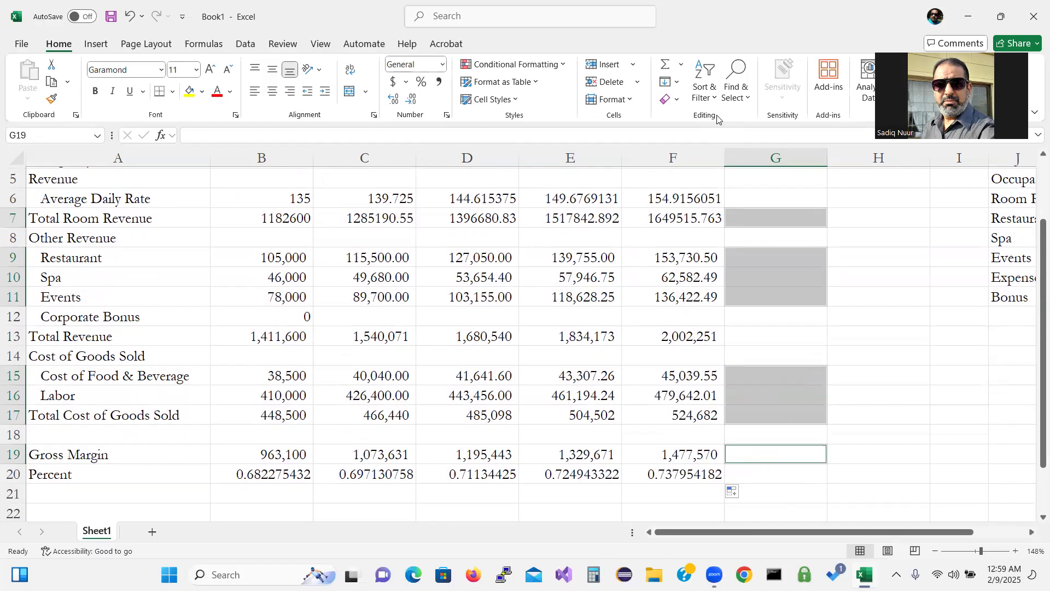
pyautogui.click(680, 65)
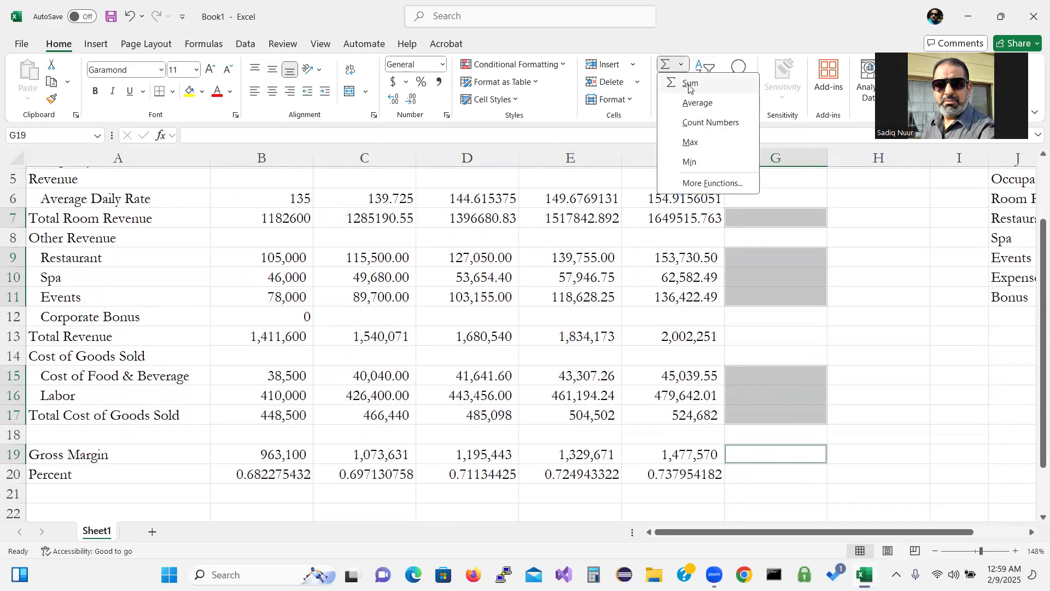
pyautogui.click(688, 83)
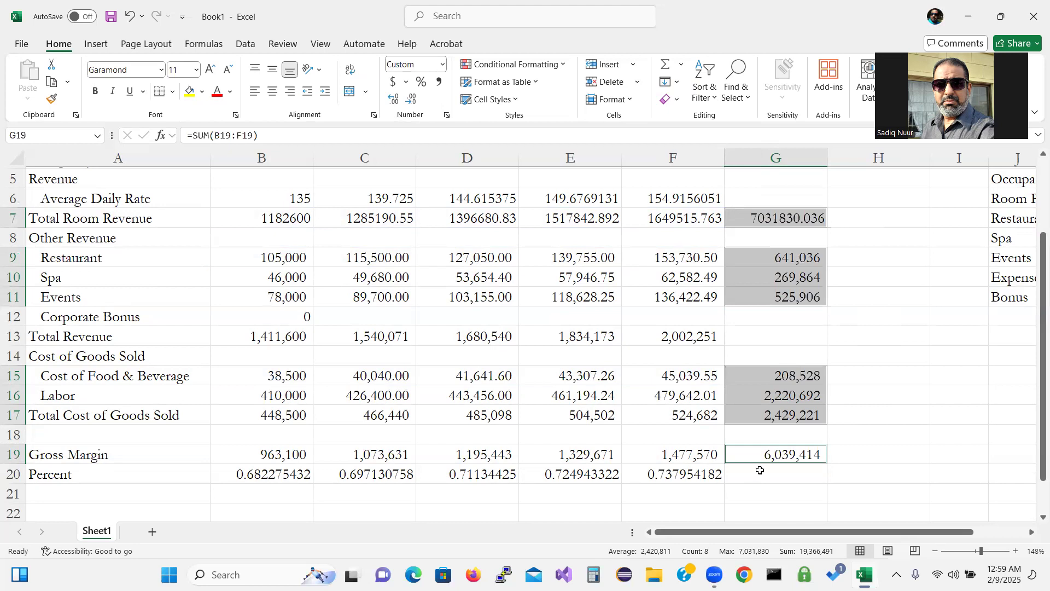
# Step: Check the Gross Margin formulas in G19 and D19, and fill the Corporate Bonus formula from B12 across through G12
pyautogui.click(772, 454)
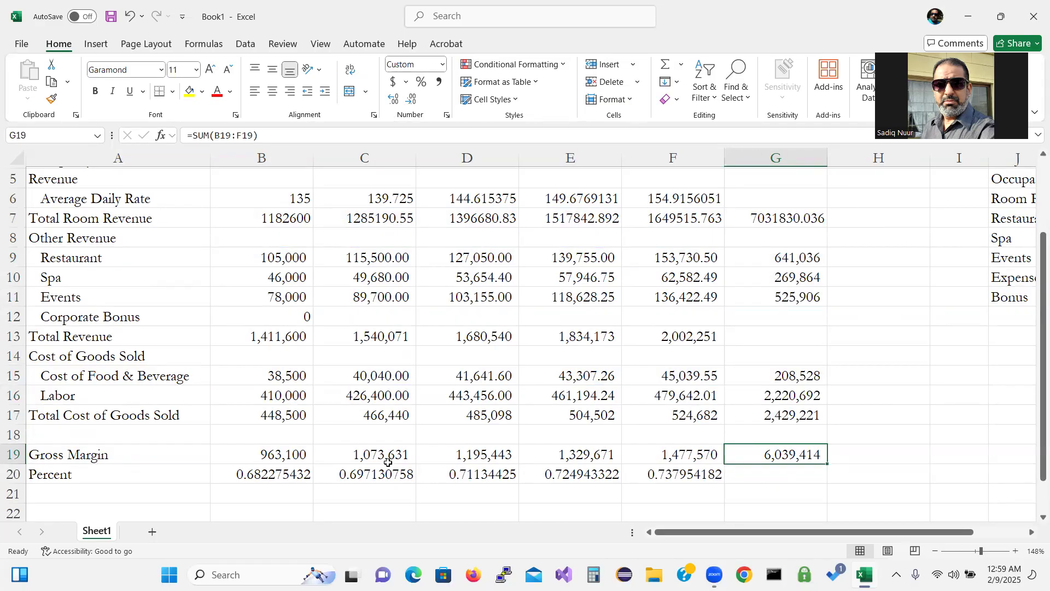
pyautogui.doubleClick(496, 455)
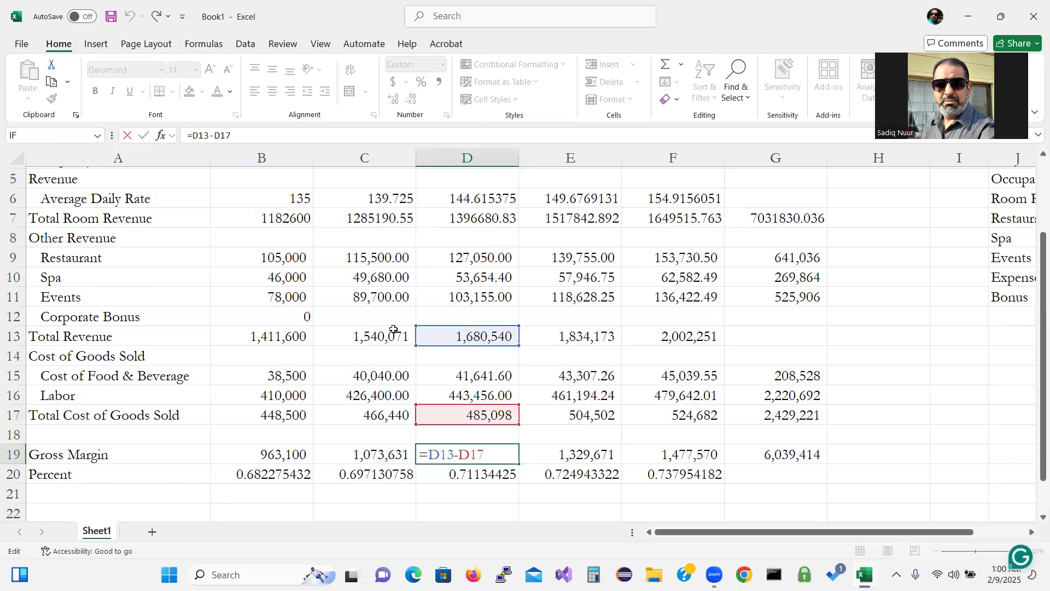
pyautogui.click(298, 316)
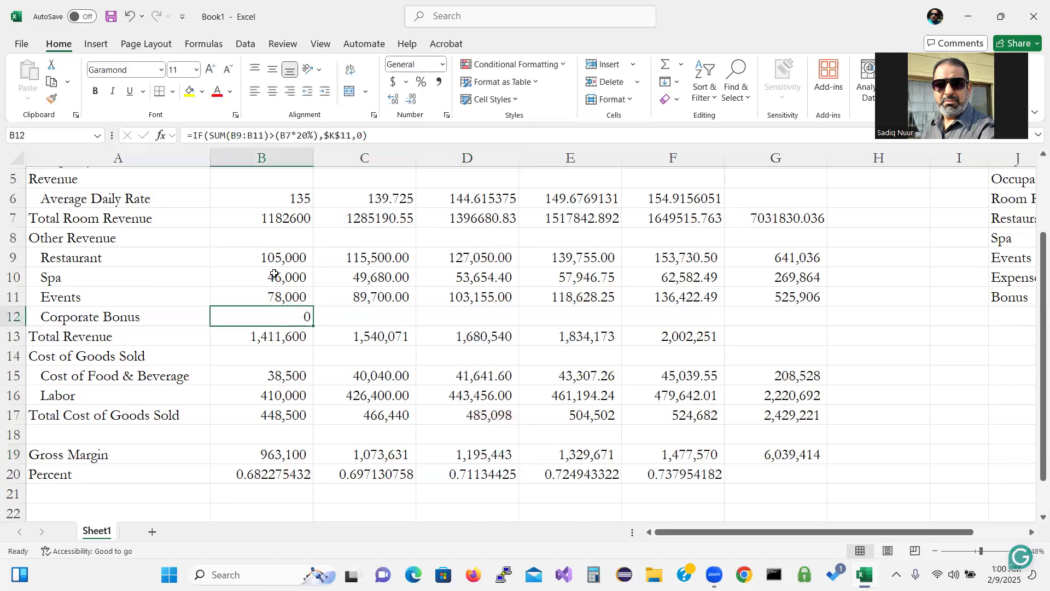
pyautogui.moveTo(313, 328); pyautogui.dragTo(821, 316)
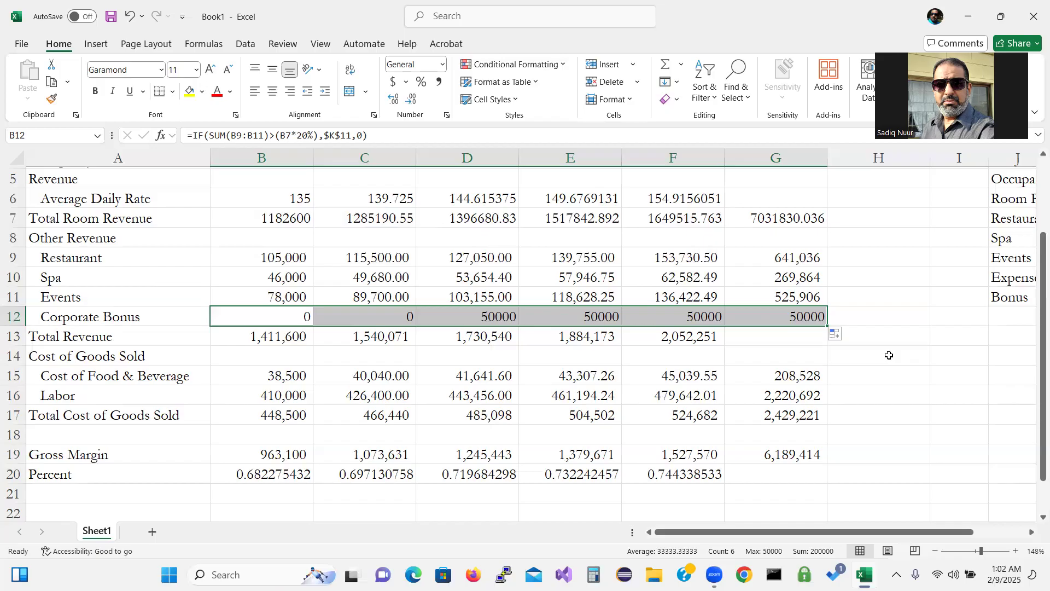
# Step: Insert a line sparkline in H4 from the Occupancy Rate data B4:F4 and fill it down the Chart column through H20
pyautogui.moveTo(1036, 361); pyautogui.dragTo(1034, 273)
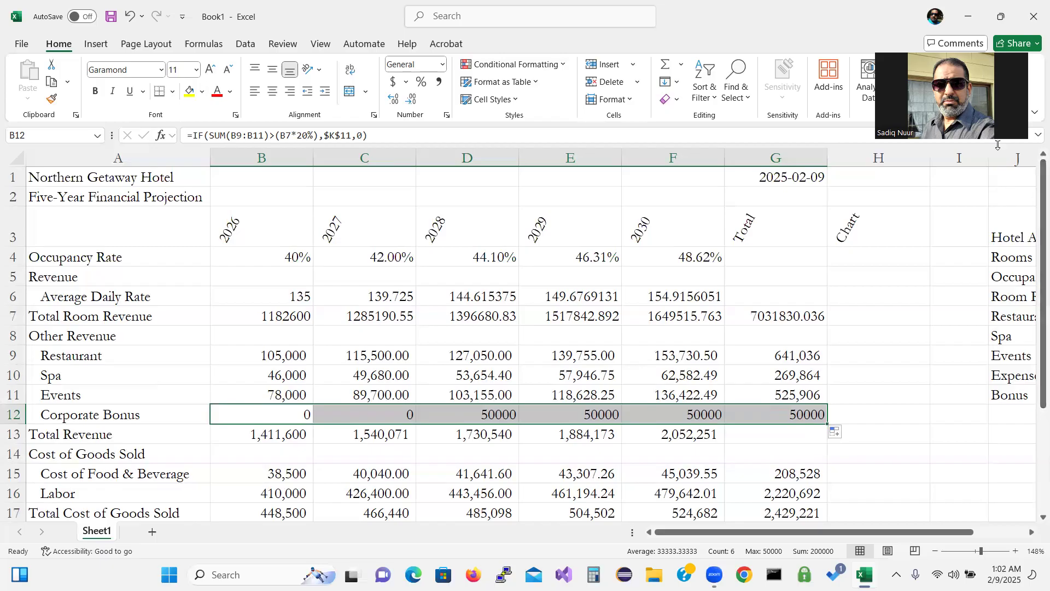
pyautogui.rightClick(857, 257)
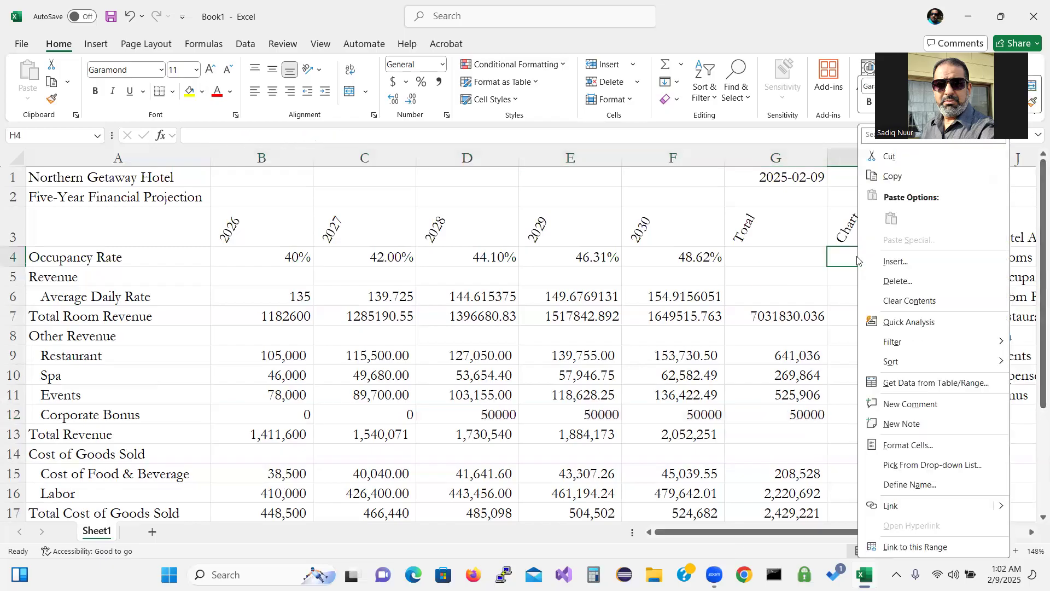
pyautogui.click(858, 257)
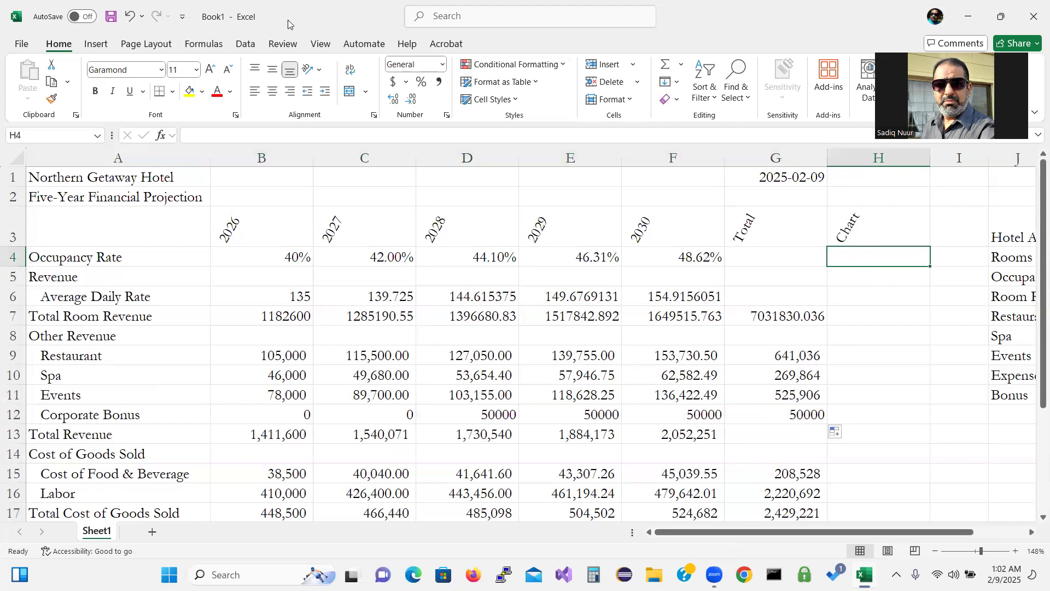
pyautogui.click(96, 45)
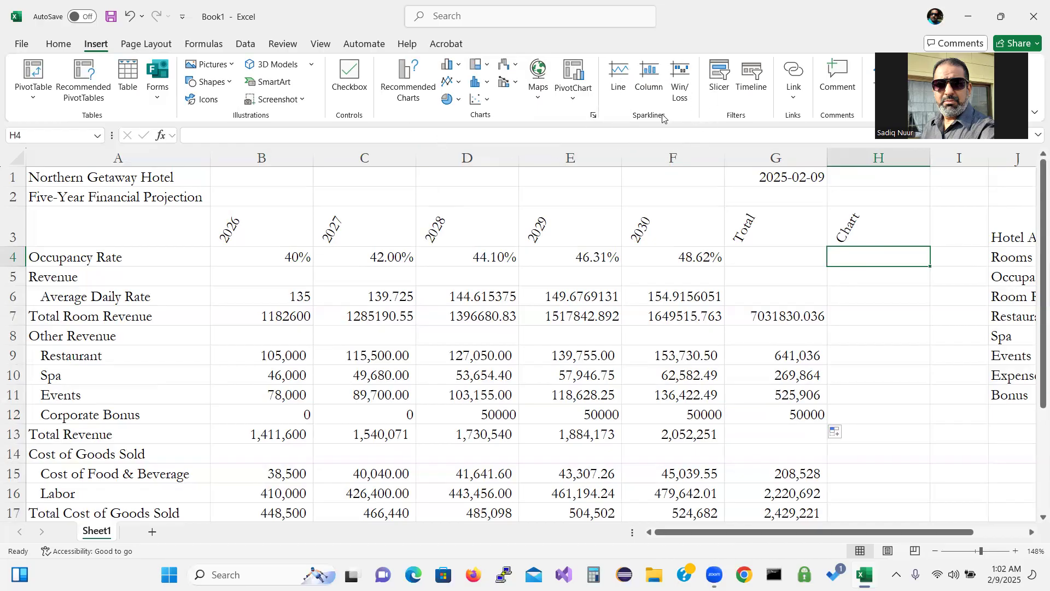
pyautogui.click(619, 78)
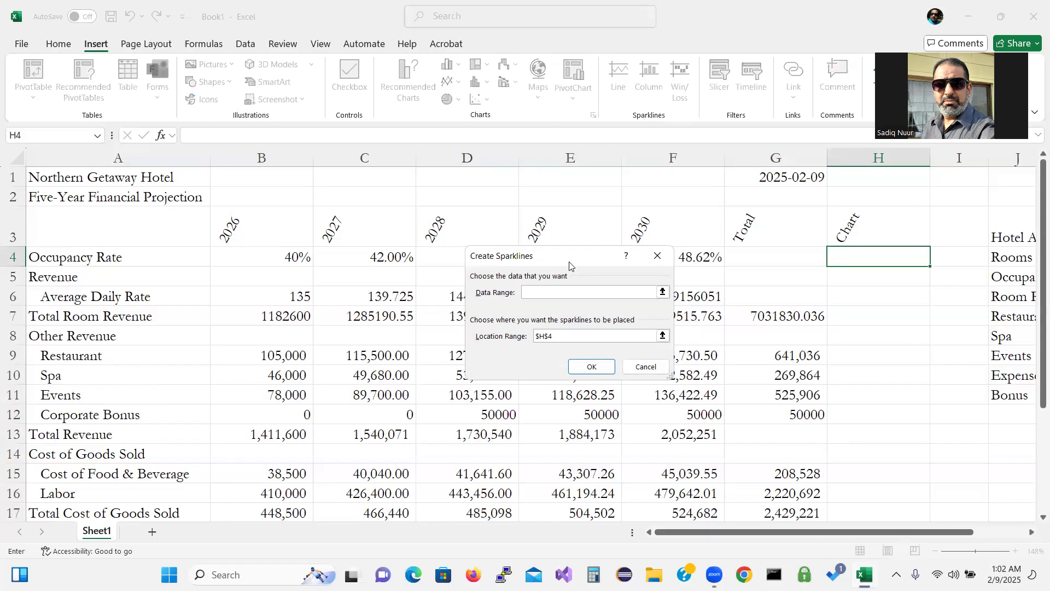
pyautogui.moveTo(570, 265); pyautogui.dragTo(570, 316)
pyautogui.moveTo(281, 259); pyautogui.dragTo(669, 252)
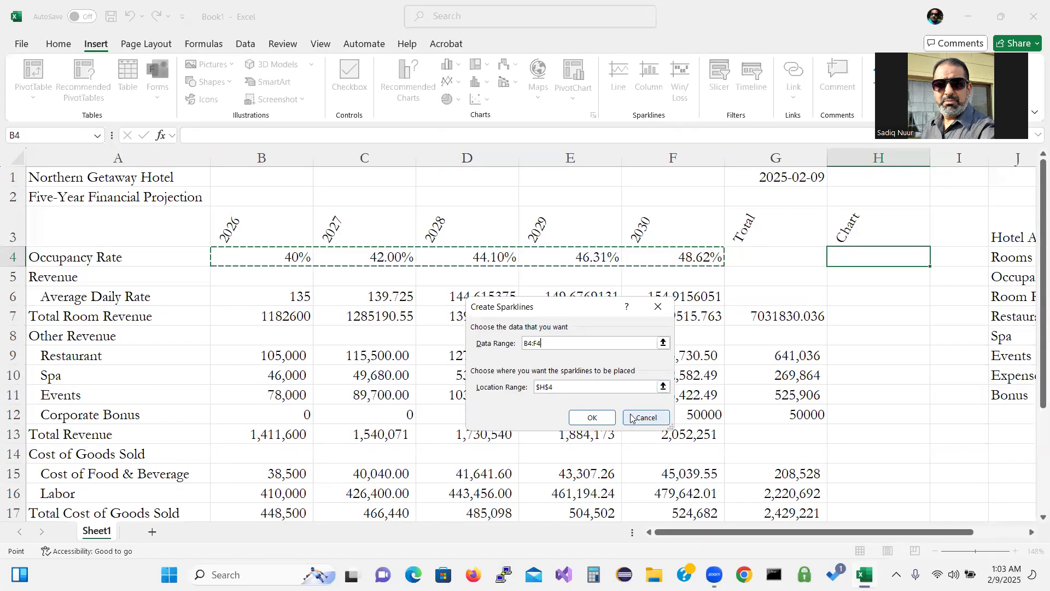
pyautogui.click(586, 419)
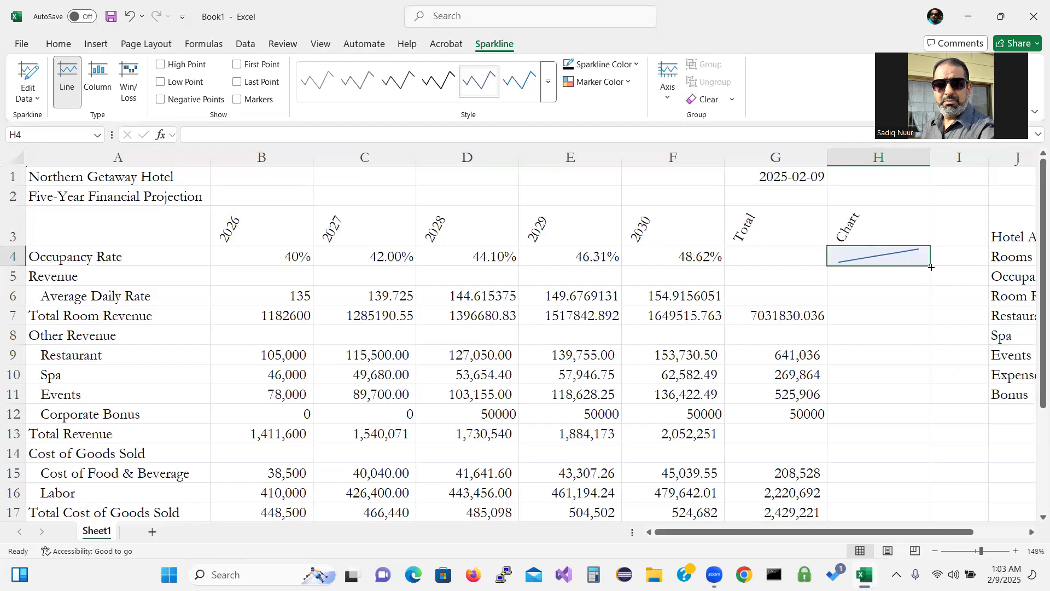
pyautogui.moveTo(932, 267); pyautogui.dragTo(919, 445)
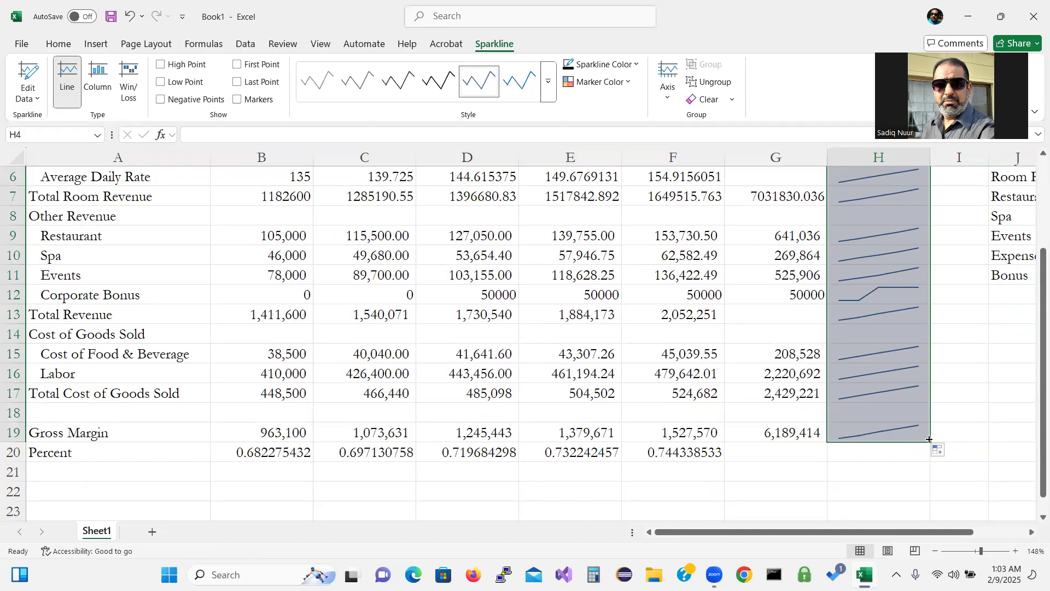
pyautogui.moveTo(929, 439); pyautogui.dragTo(929, 465)
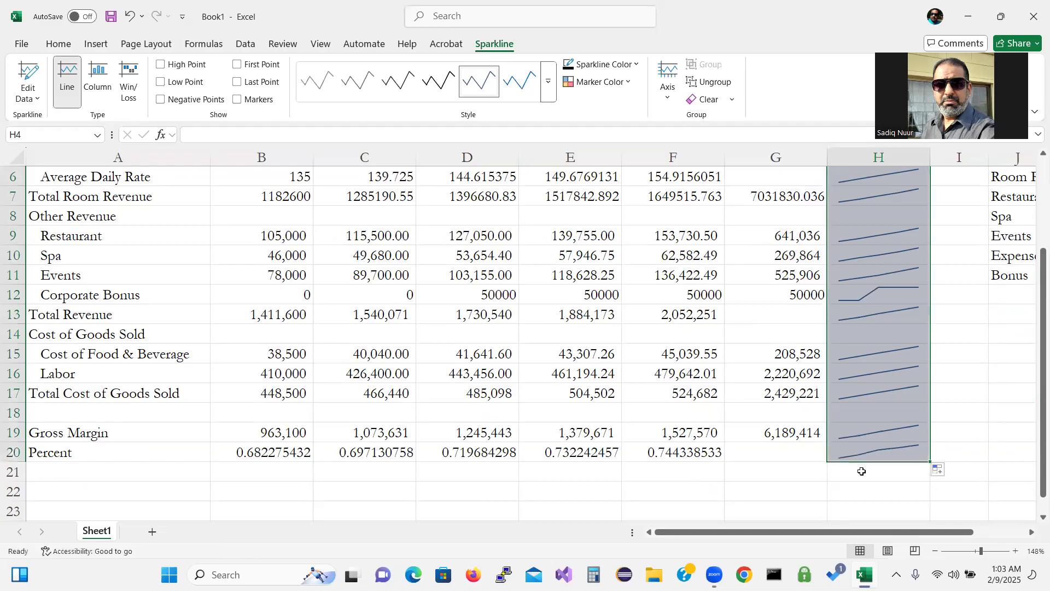
# Step: Fill the Percent formula from F20 into the Total column cell G20 and check the copied formula
pyautogui.click(703, 458)
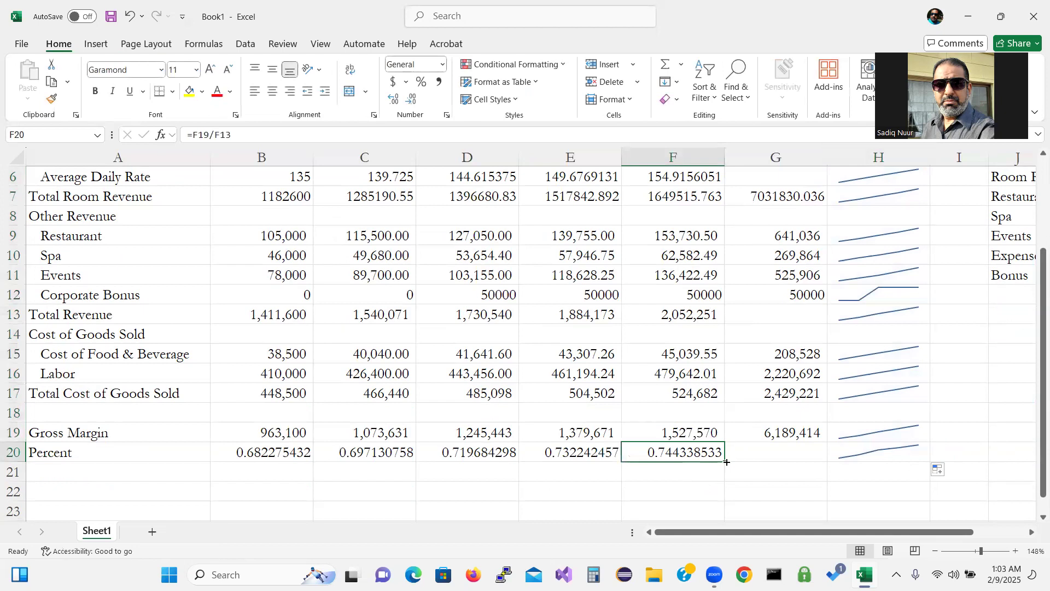
pyautogui.moveTo(725, 461); pyautogui.dragTo(792, 476)
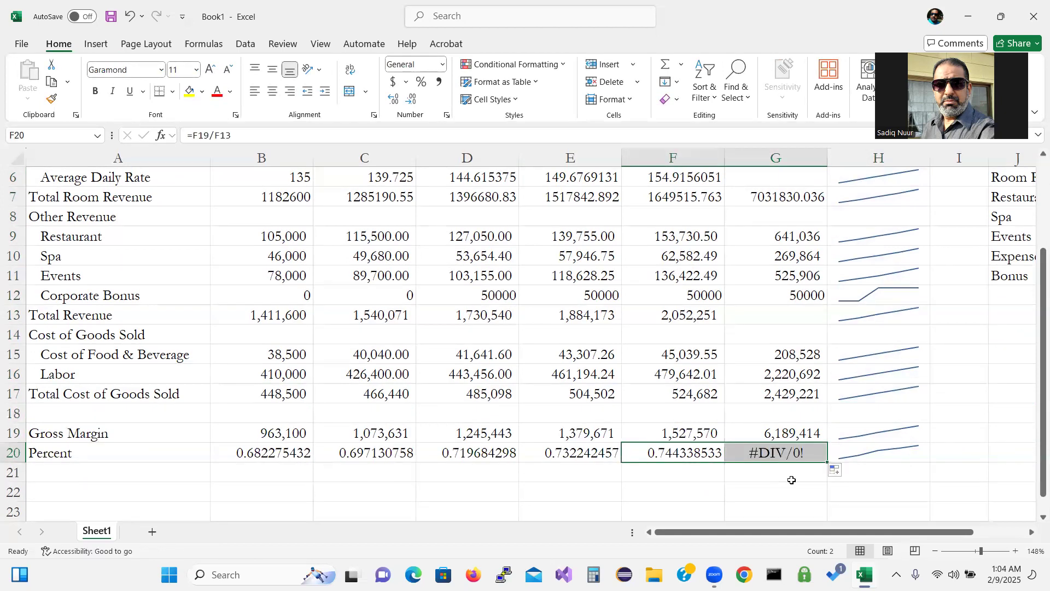
pyautogui.doubleClick(812, 447)
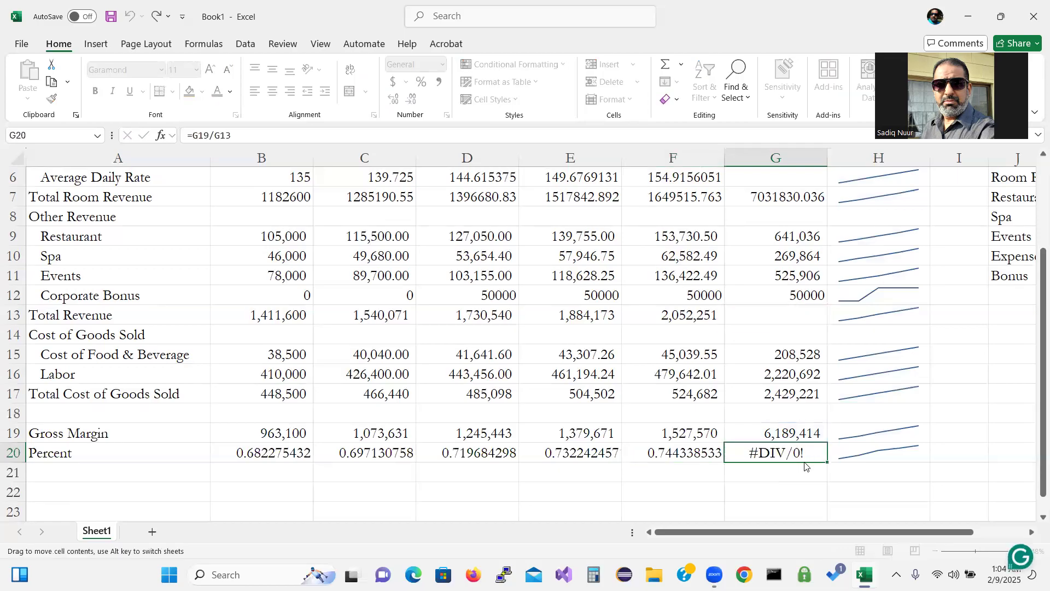
pyautogui.press('Escape')
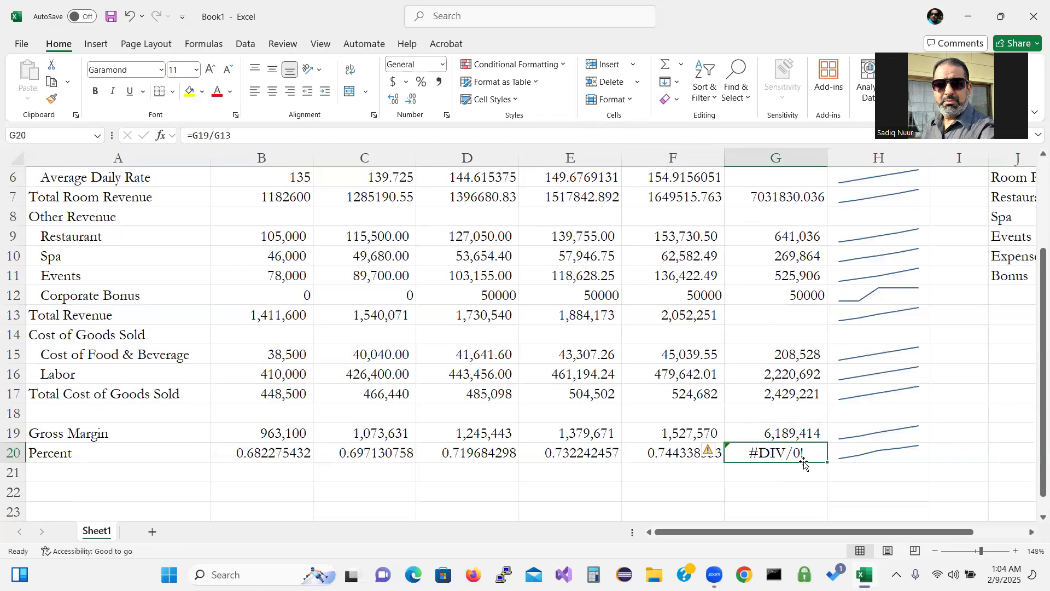
# Step: Fill the Sum formula from the Events total G11 down through Corporate Bonus and Total Revenue in G12:G13
pyautogui.click(699, 313)
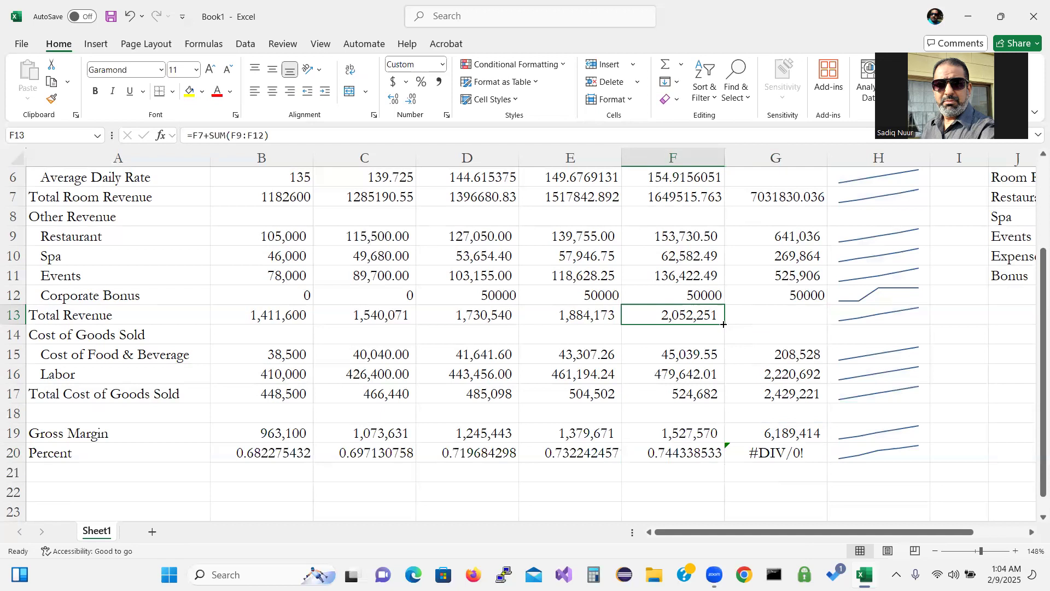
pyautogui.click(808, 296)
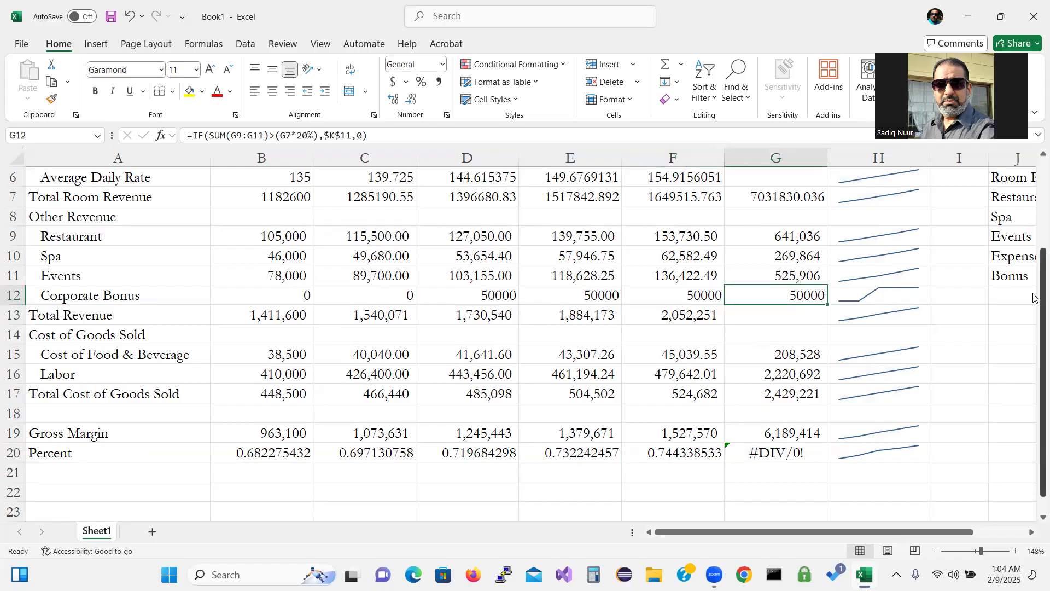
pyautogui.moveTo(1035, 300); pyautogui.dragTo(1034, 257)
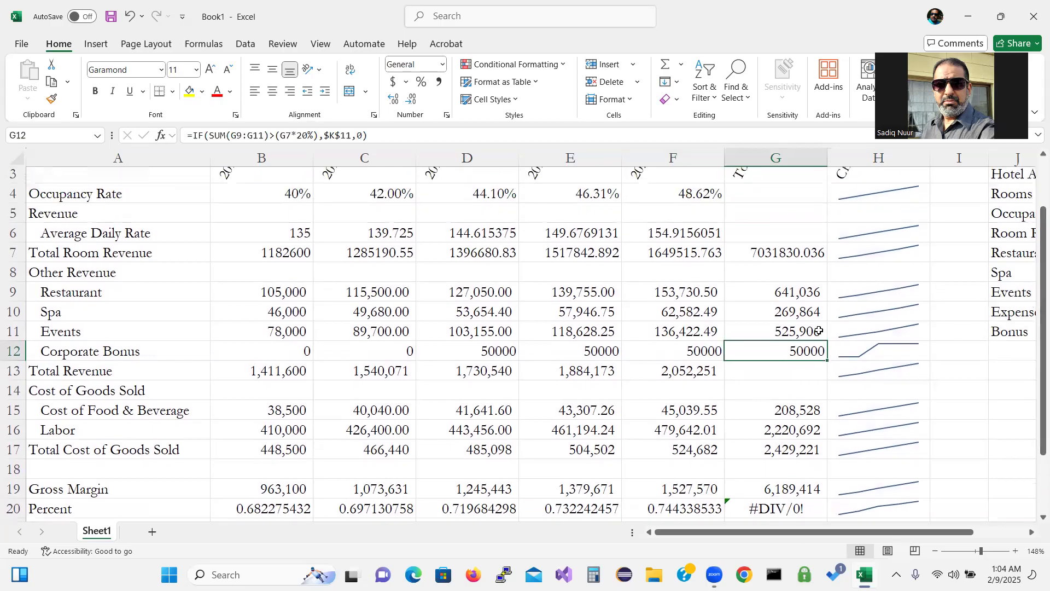
pyautogui.click(801, 331)
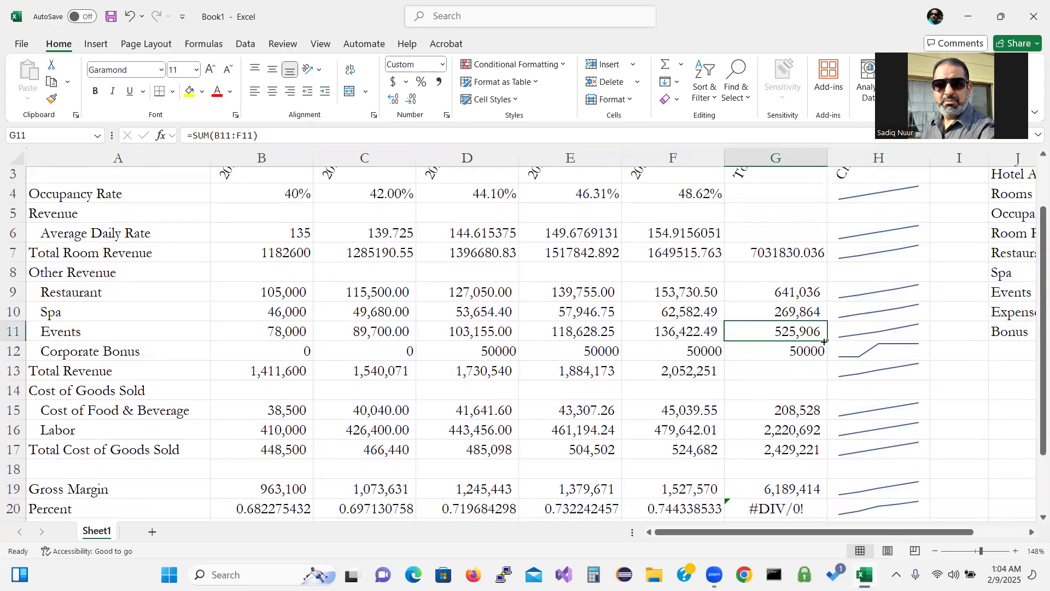
pyautogui.moveTo(829, 342); pyautogui.dragTo(829, 361)
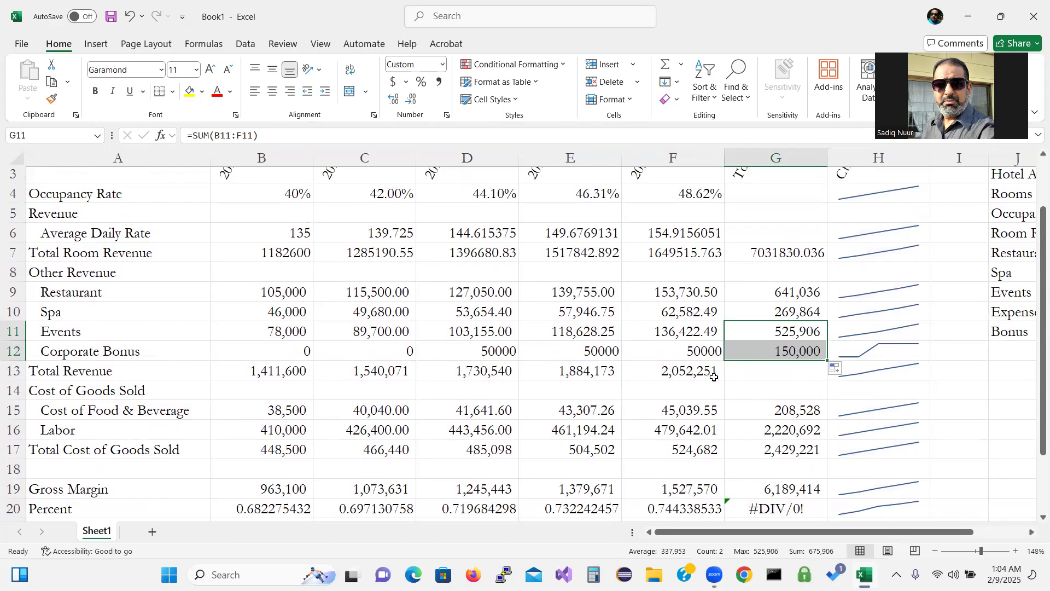
pyautogui.moveTo(829, 362); pyautogui.dragTo(828, 383)
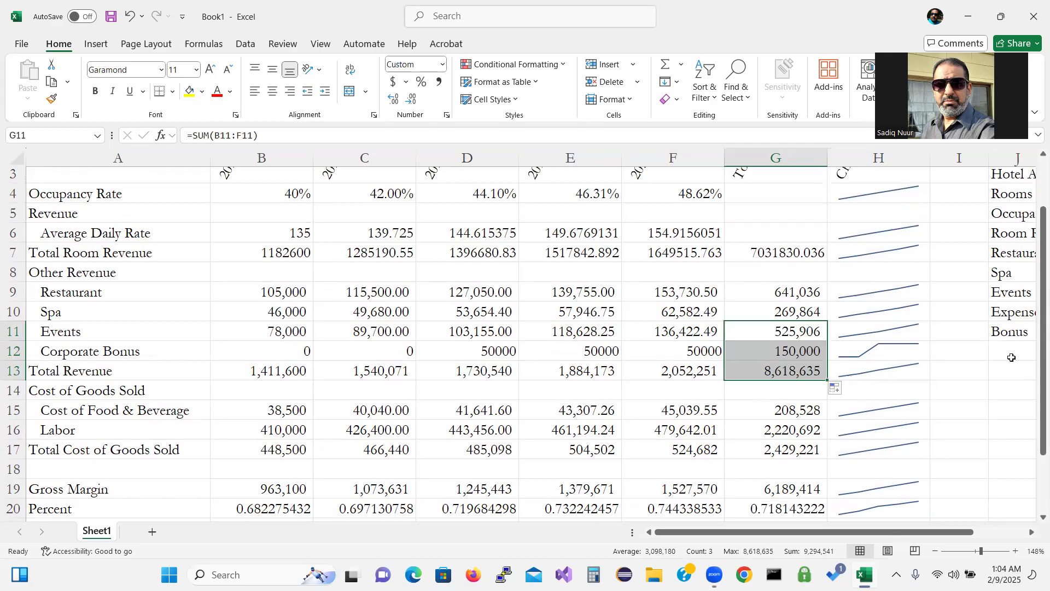
# Step: Apply a dark blue sparkline style to the Chart column group and change its sparkline type to Column
pyautogui.moveTo(1034, 382); pyautogui.dragTo(1034, 433)
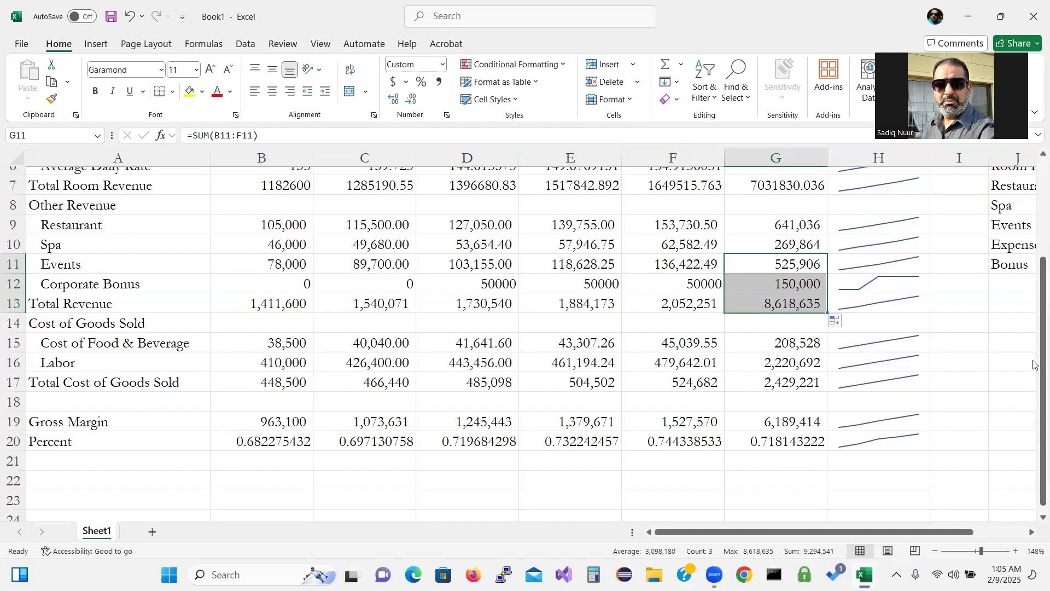
pyautogui.moveTo(1036, 391); pyautogui.dragTo(1035, 266)
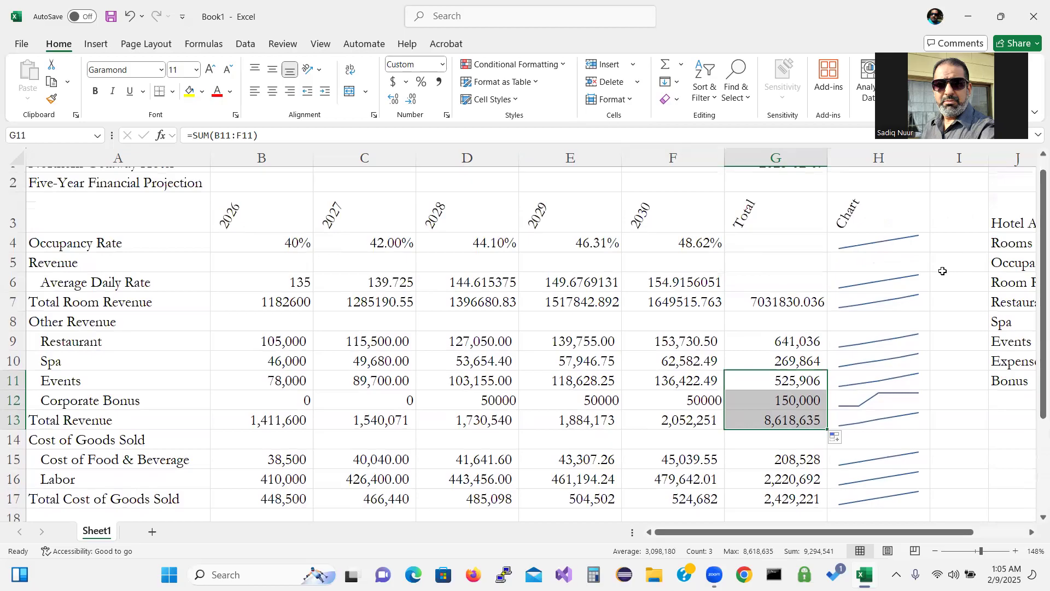
pyautogui.click(883, 242)
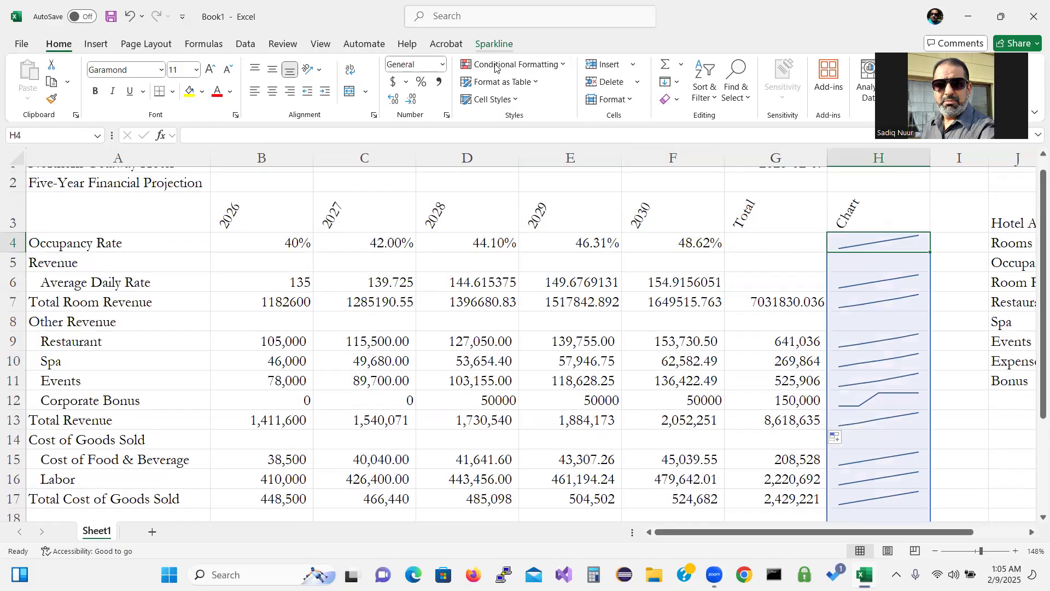
pyautogui.click(494, 45)
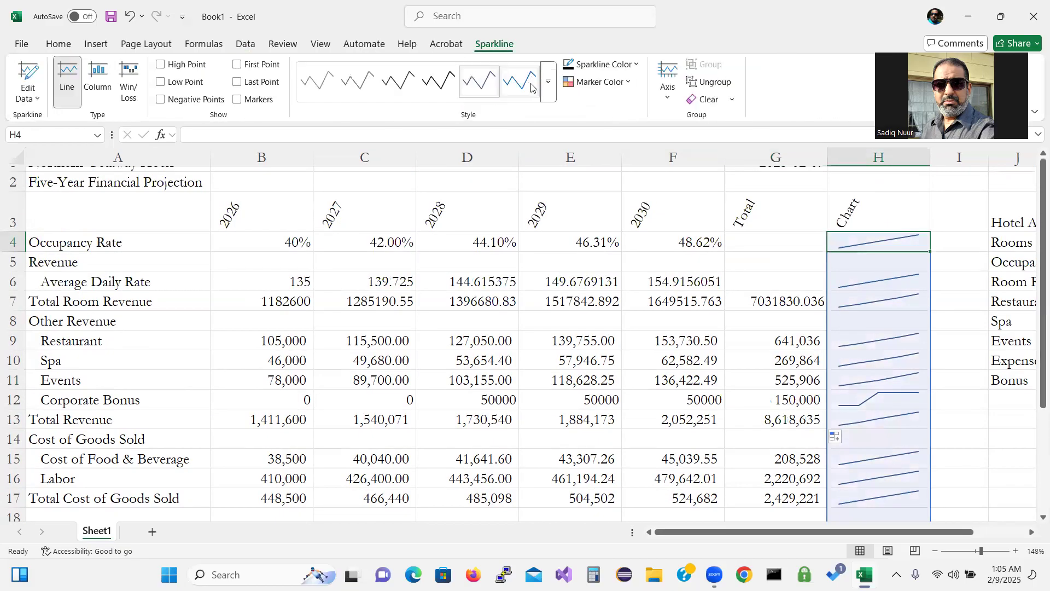
pyautogui.click(551, 100)
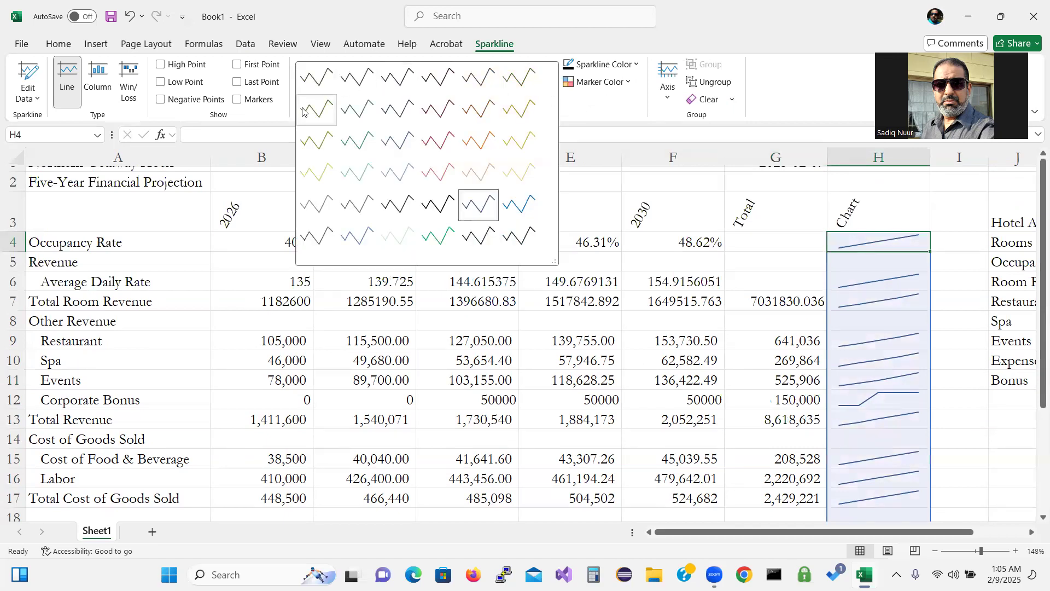
pyautogui.click(390, 110)
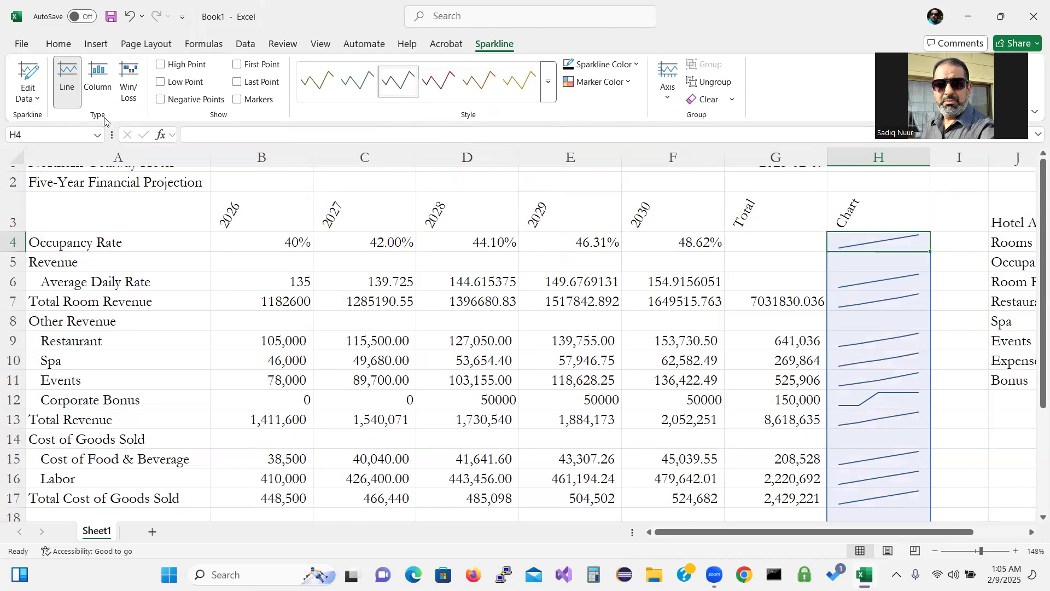
pyautogui.click(104, 75)
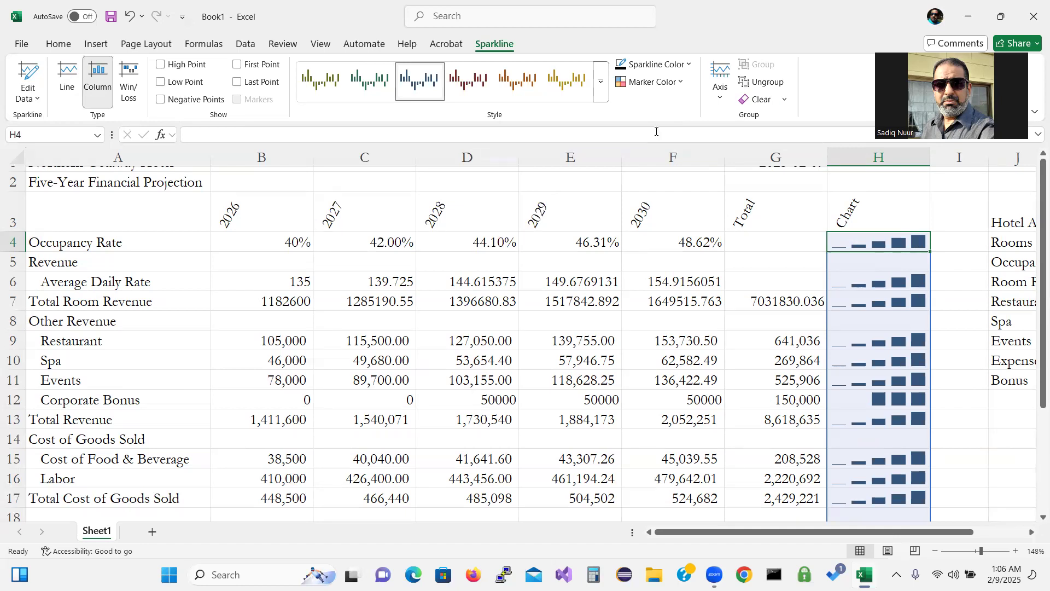
# Step: Start saving the workbook to this computer and choose the Excel Lecture folder on the Desktop
pyautogui.click(22, 45)
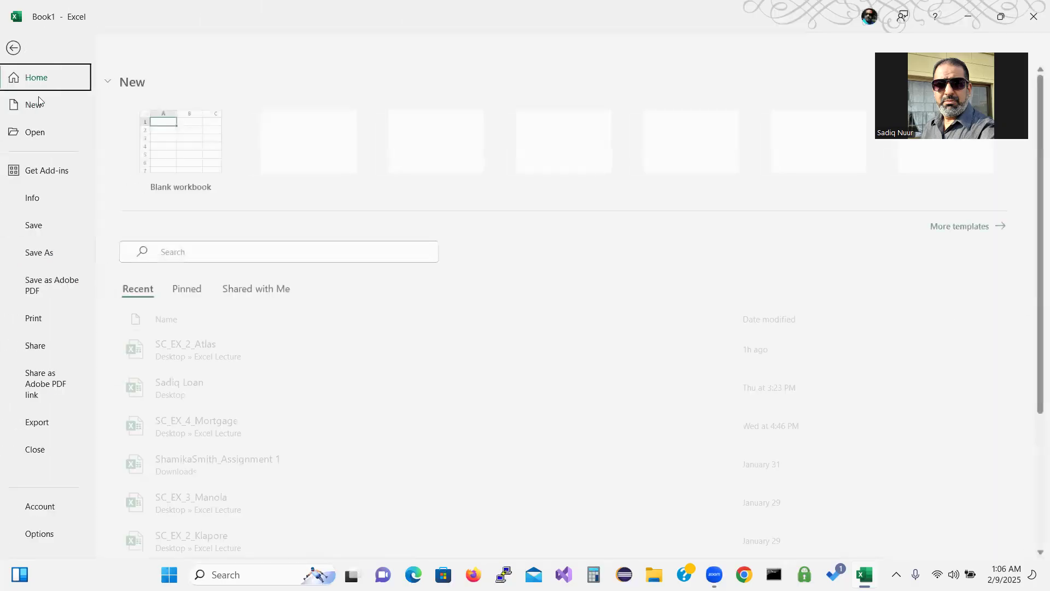
pyautogui.click(42, 230)
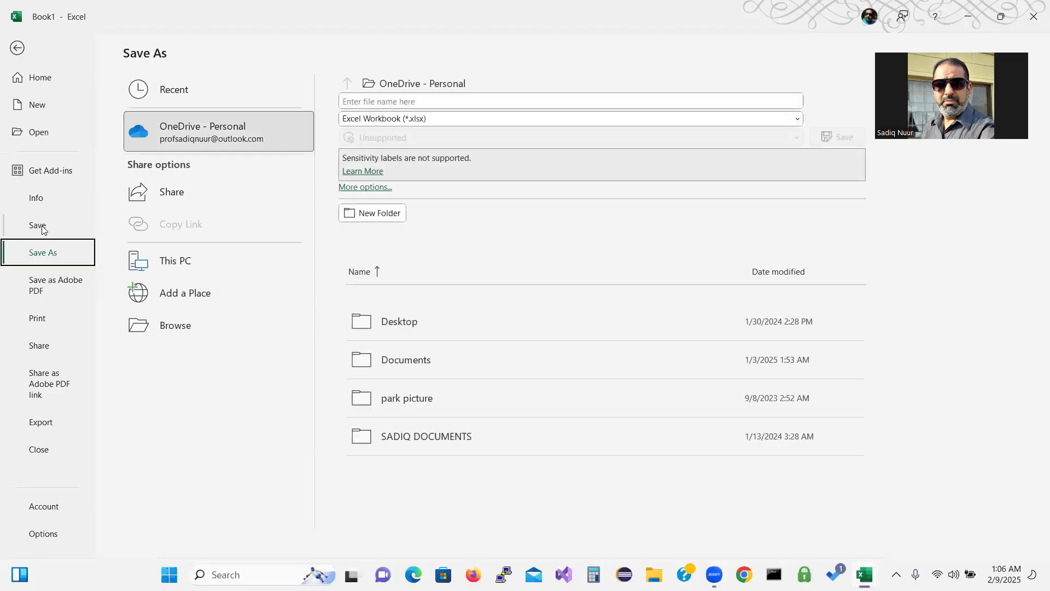
pyautogui.click(186, 332)
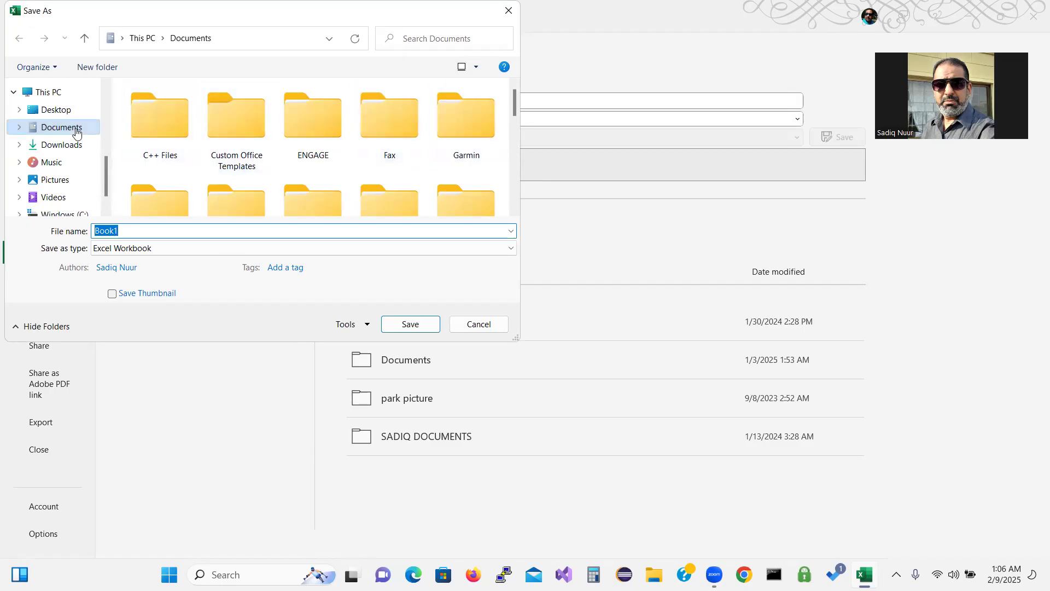
pyautogui.click(61, 110)
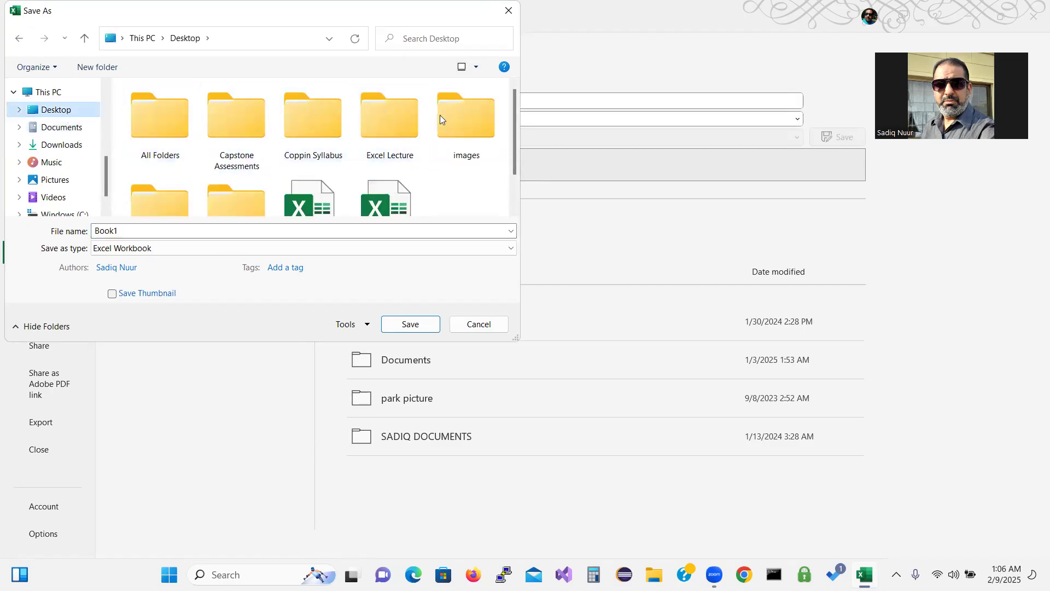
pyautogui.doubleClick(379, 116)
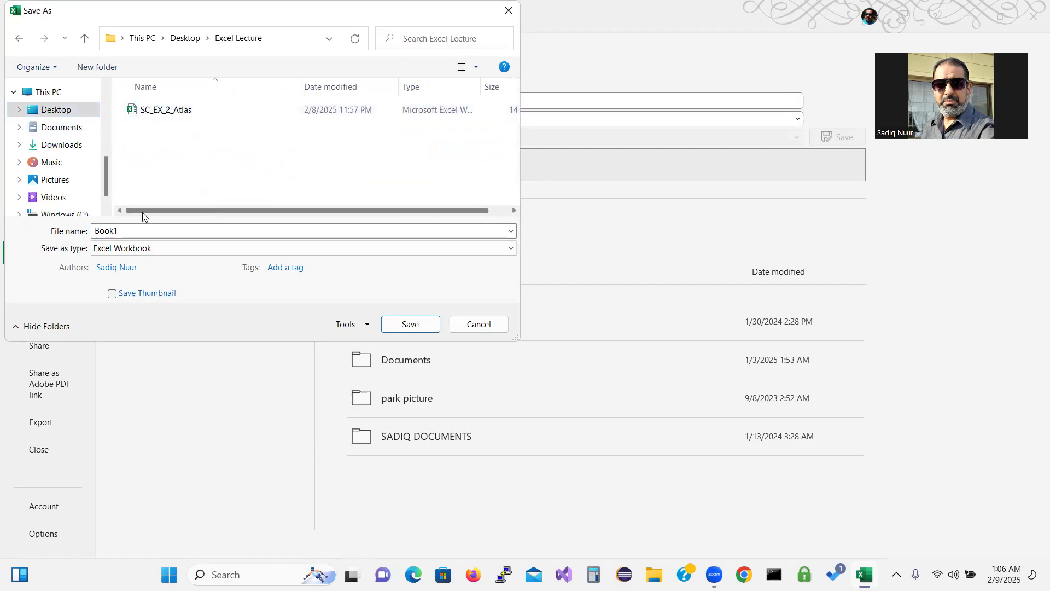
# Step: Name the workbook SC_EX_3_Hotel and save it as an Excel Workbook
pyautogui.click(125, 229)
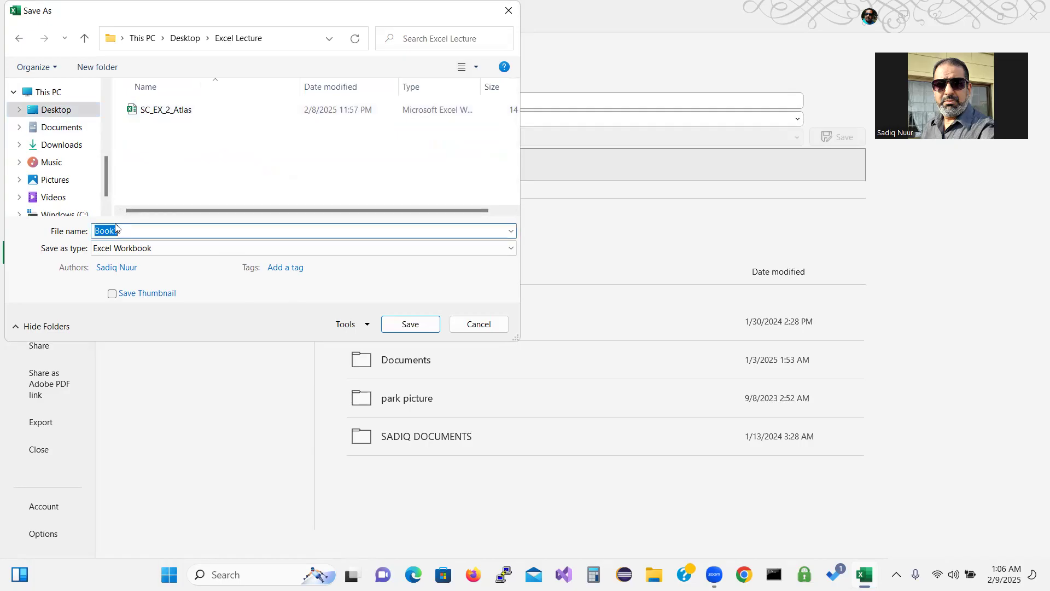
pyautogui.write('SC')
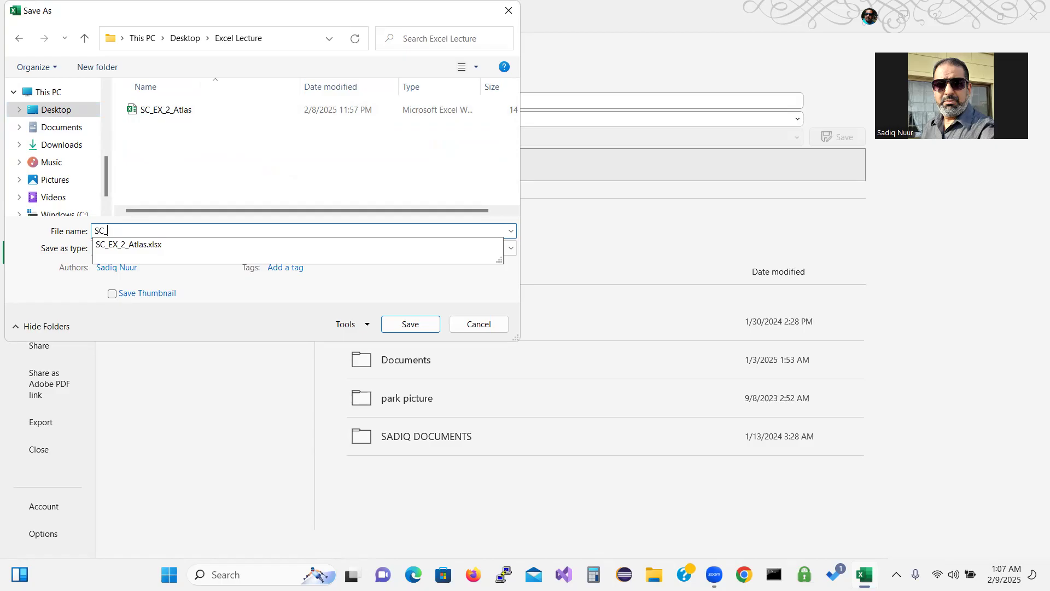
pyautogui.write('_EX3')
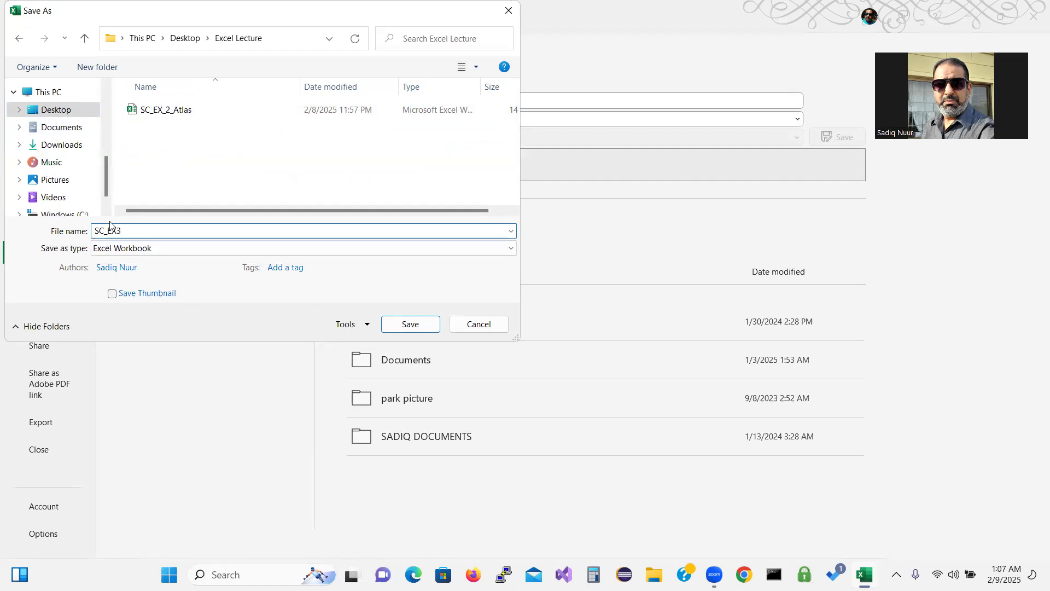
pyautogui.press('BackSpace')
pyautogui.write('_')
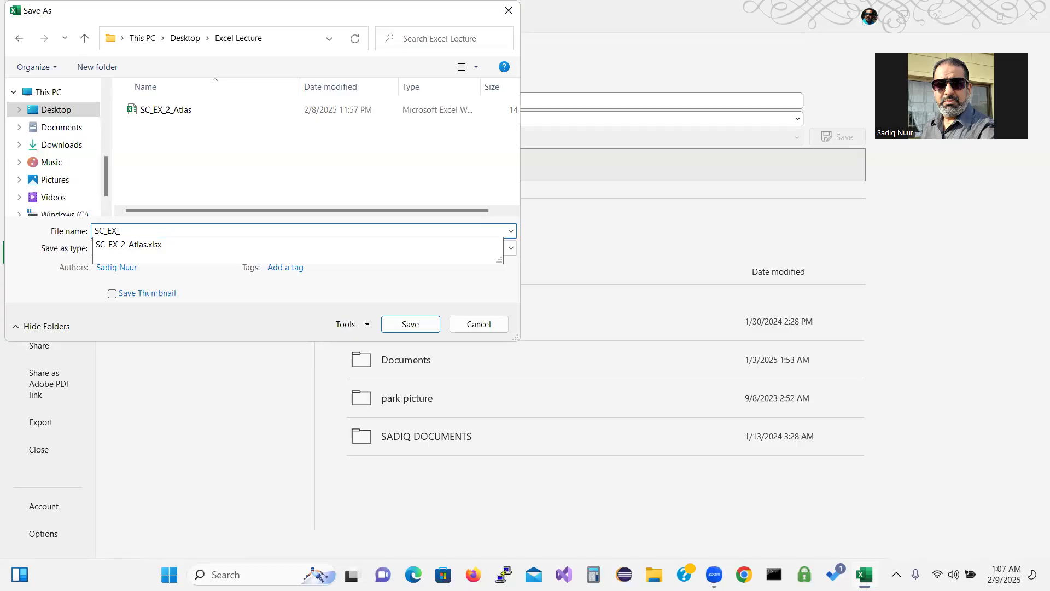
pyautogui.write('3_Hotel')
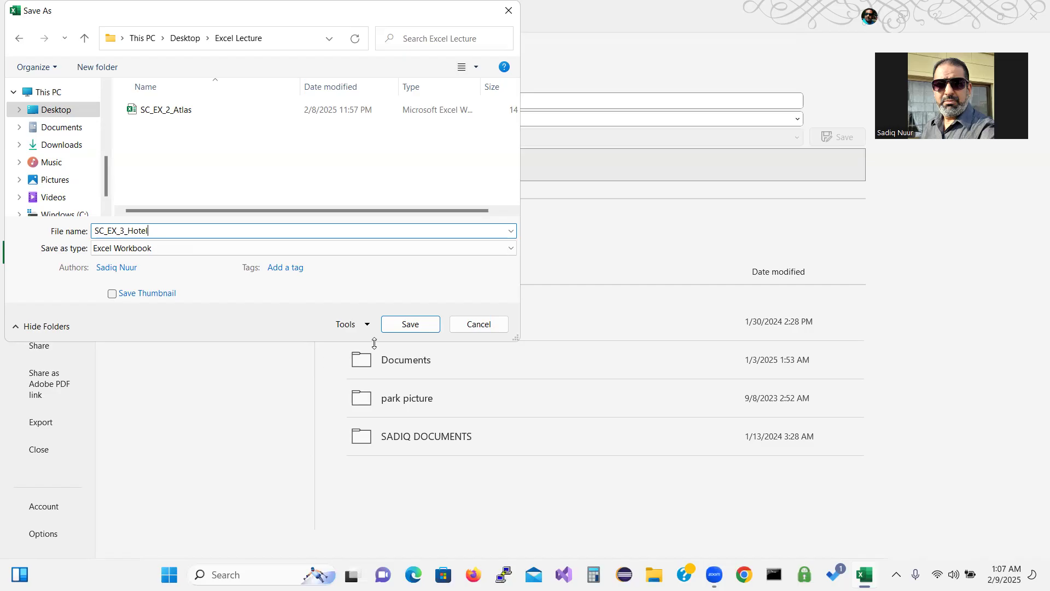
pyautogui.click(410, 325)
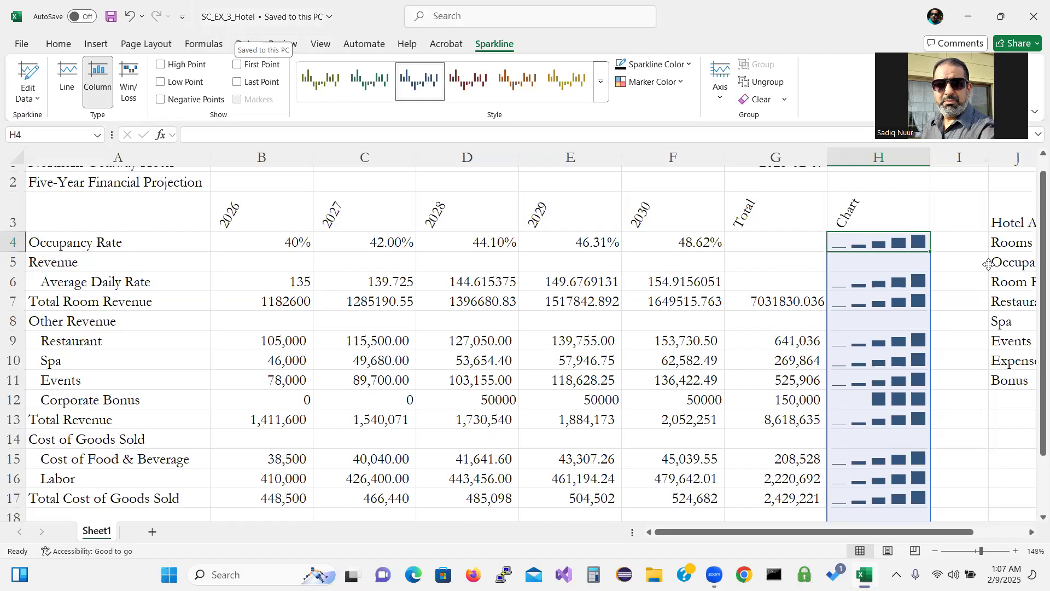
# Step: Format the Occupancy Rate values in B4:F4 and the Percent values in B20:G20 as percentages with one decimal place
pyautogui.rightClick(1035, 218)
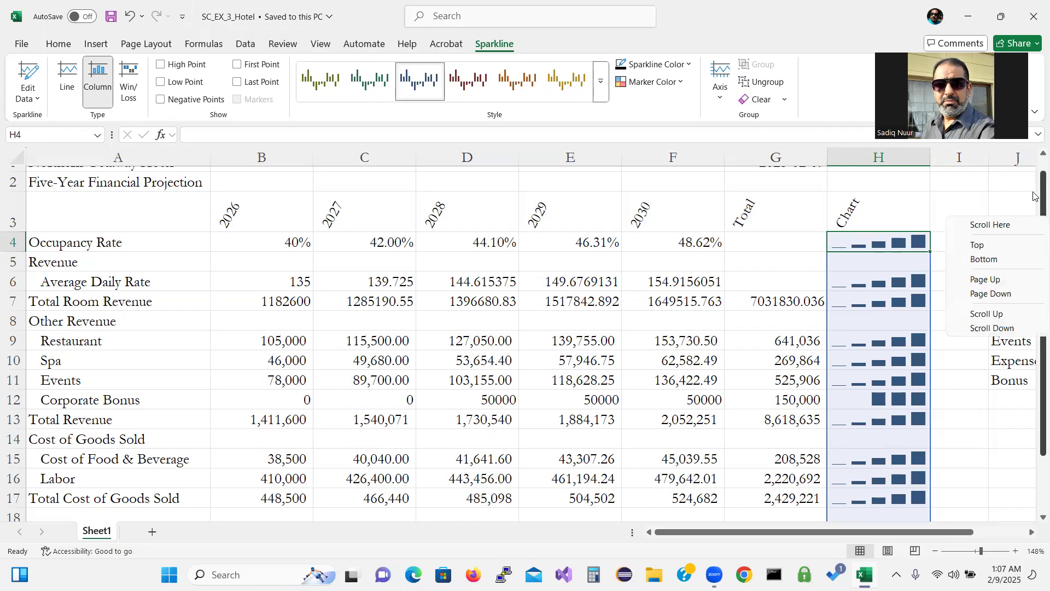
pyautogui.click(1035, 159)
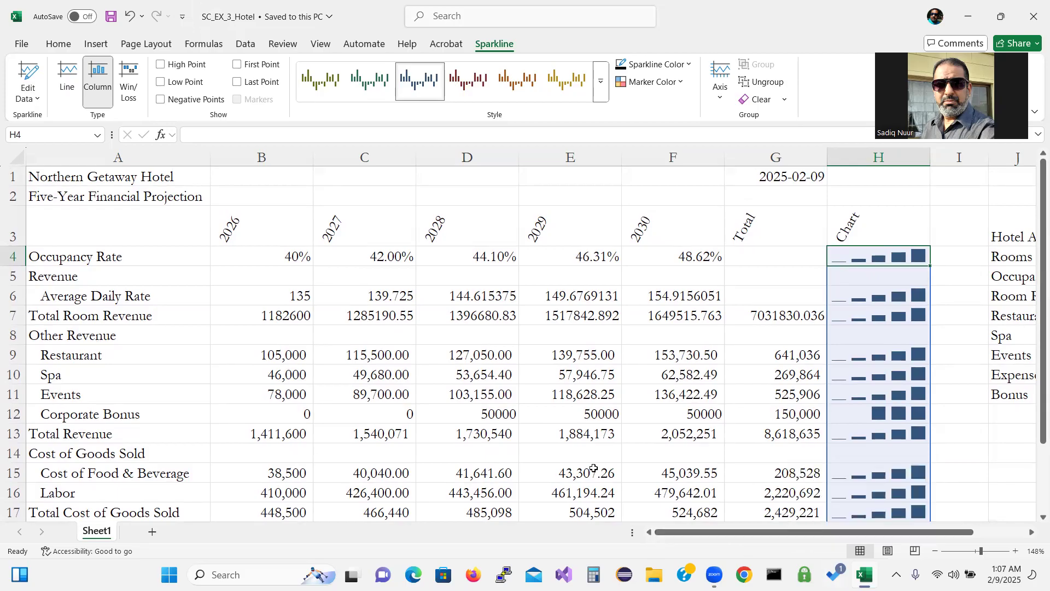
pyautogui.click(934, 551)
pyautogui.click(935, 551)
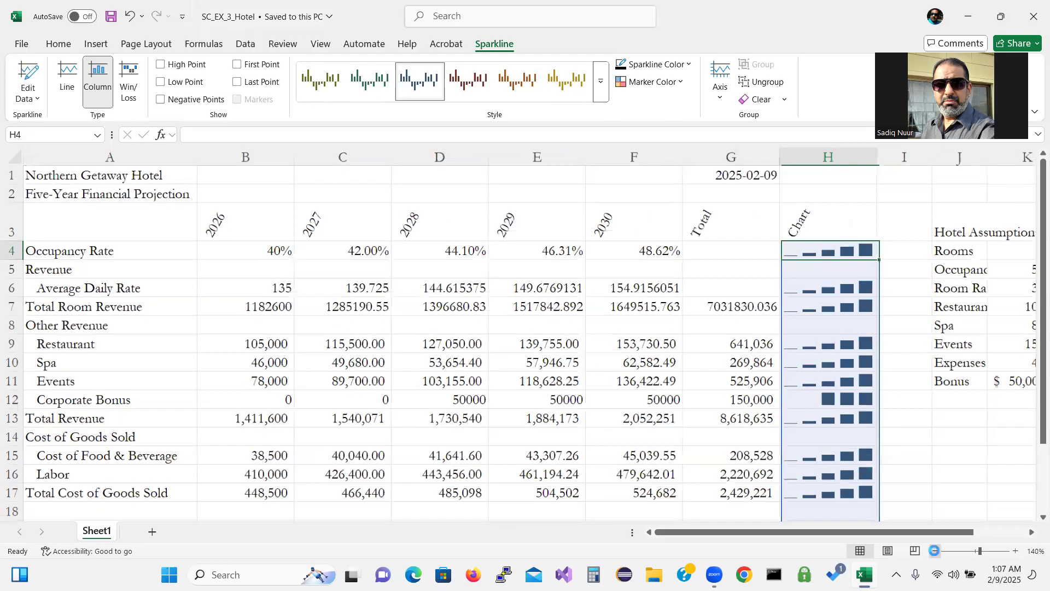
pyautogui.click(935, 551)
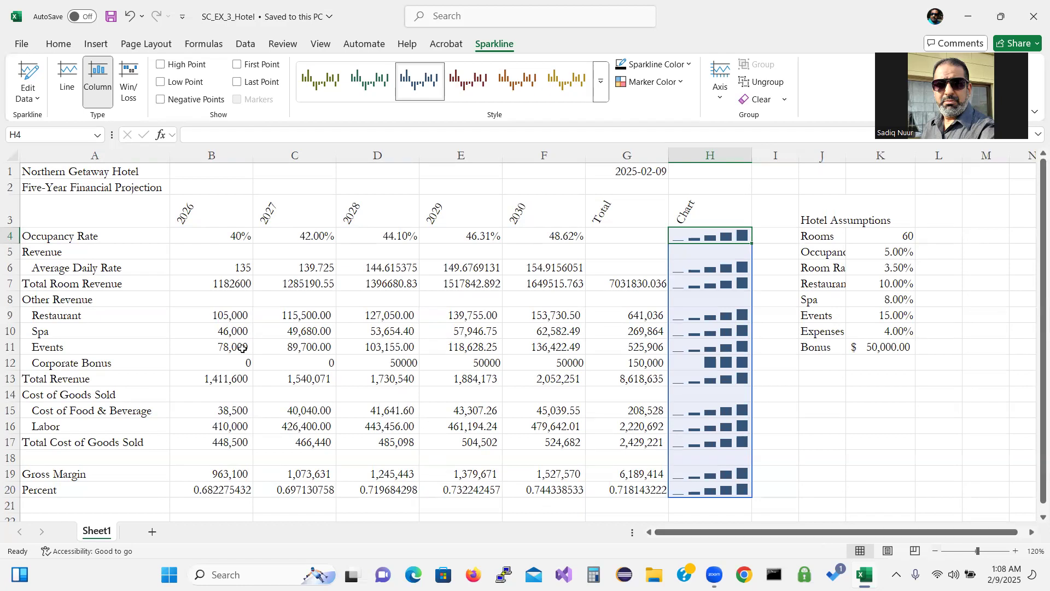
pyautogui.click(205, 235)
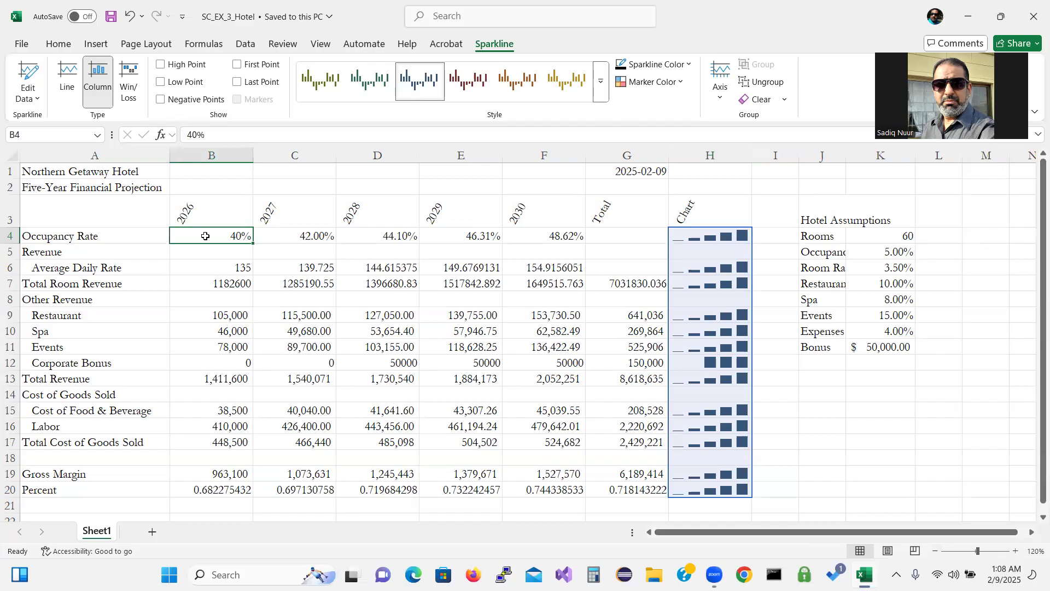
pyautogui.moveTo(205, 235); pyautogui.dragTo(542, 237)
pyautogui.click(542, 237)
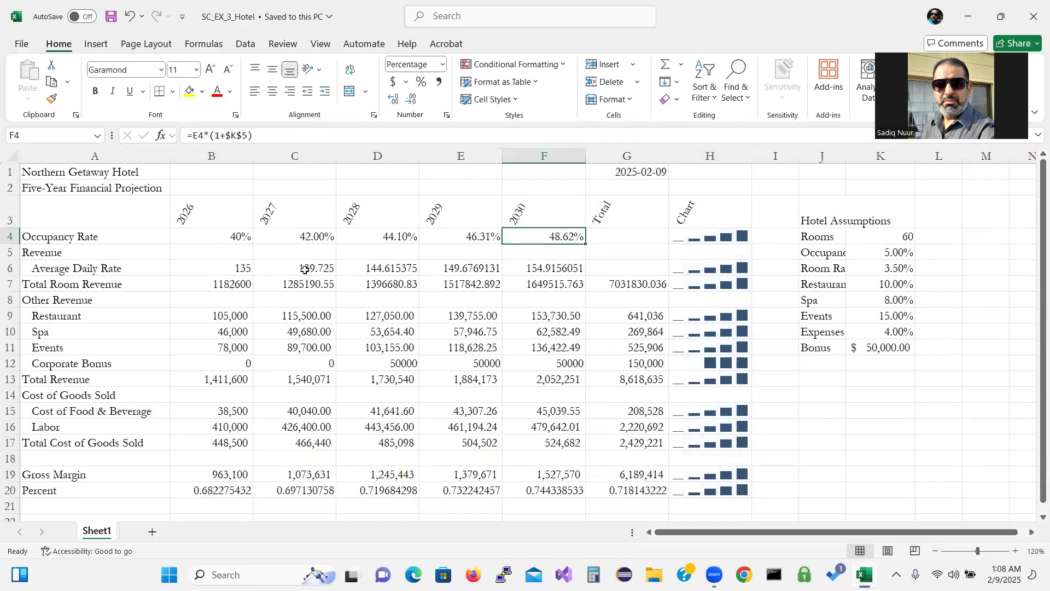
pyautogui.moveTo(203, 234); pyautogui.dragTo(546, 239)
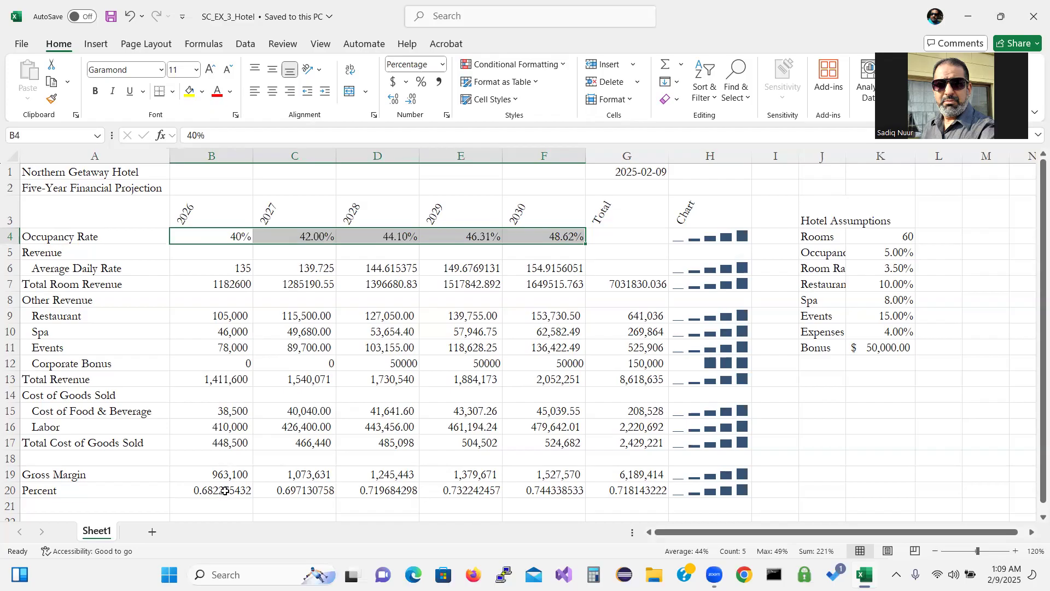
pyautogui.keyDown('ctrl'); pyautogui.moveTo(224, 491); pyautogui.dragTo(606, 490); pyautogui.keyUp('ctrl')
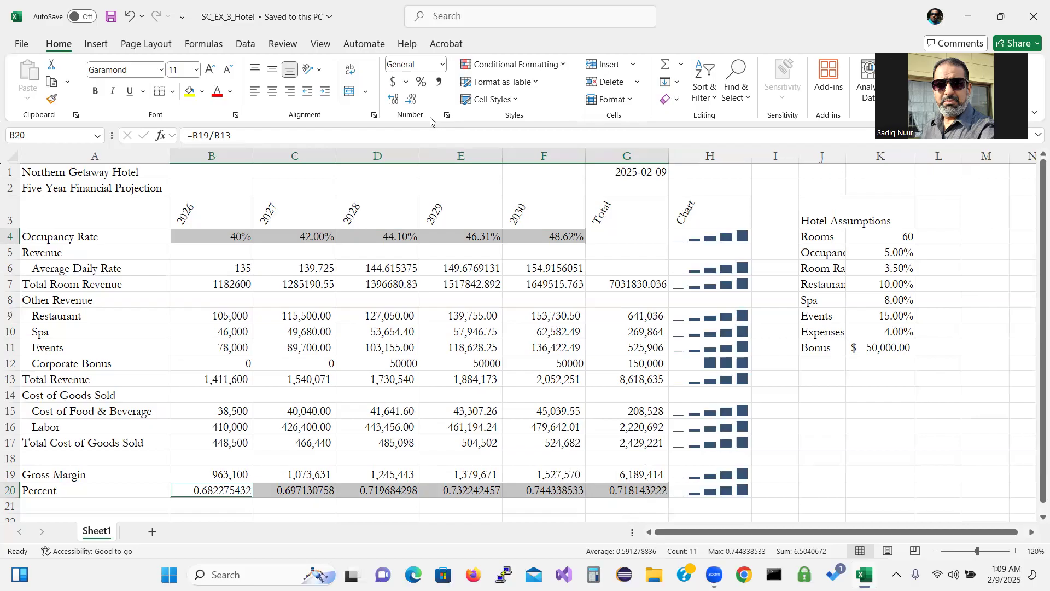
pyautogui.click(420, 83)
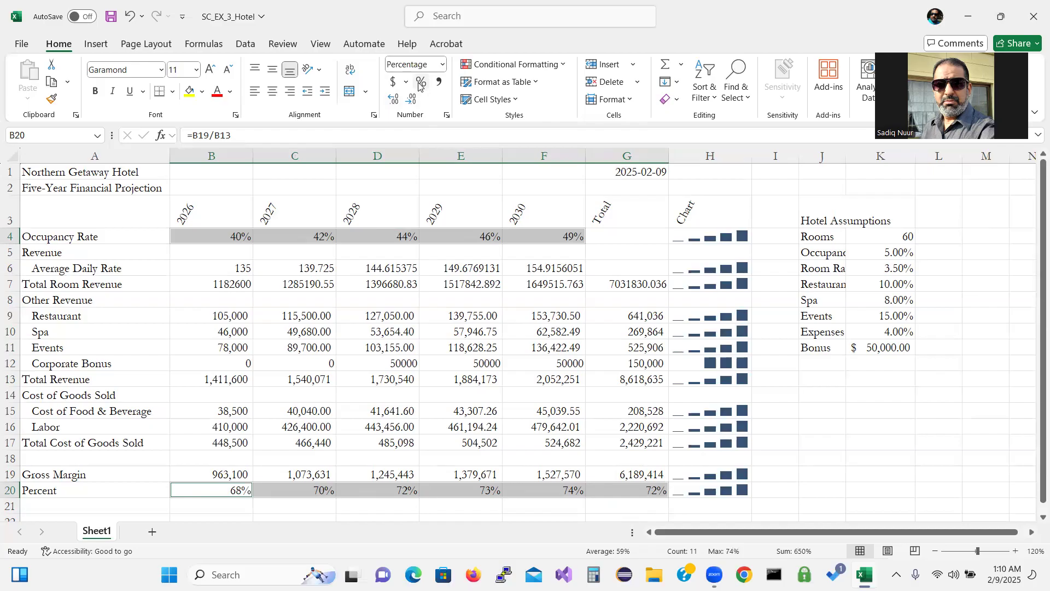
pyautogui.click(394, 101)
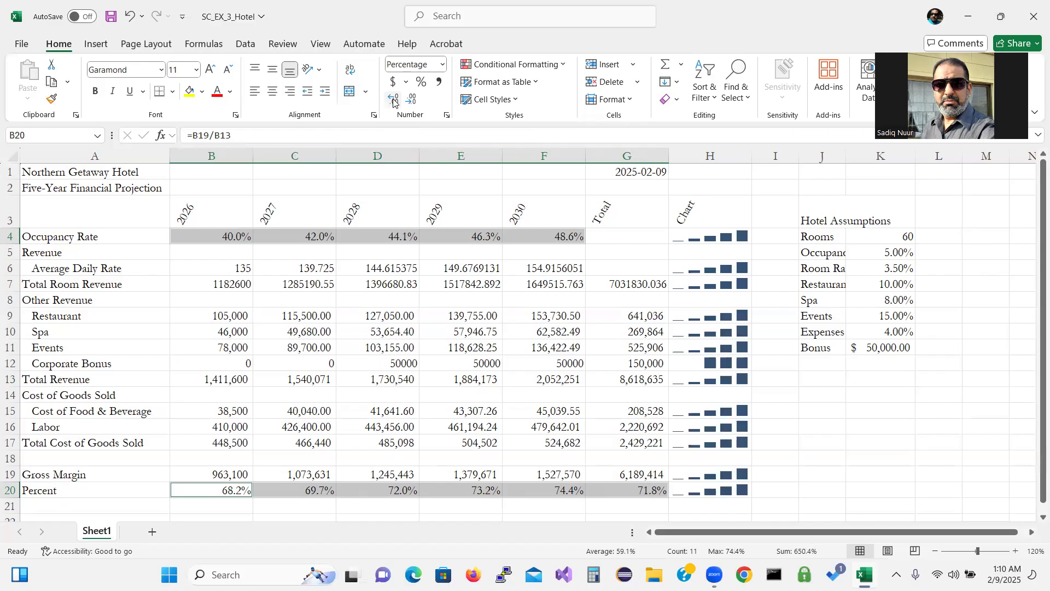
pyautogui.click(232, 272)
pyautogui.moveTo(232, 272); pyautogui.dragTo(572, 267)
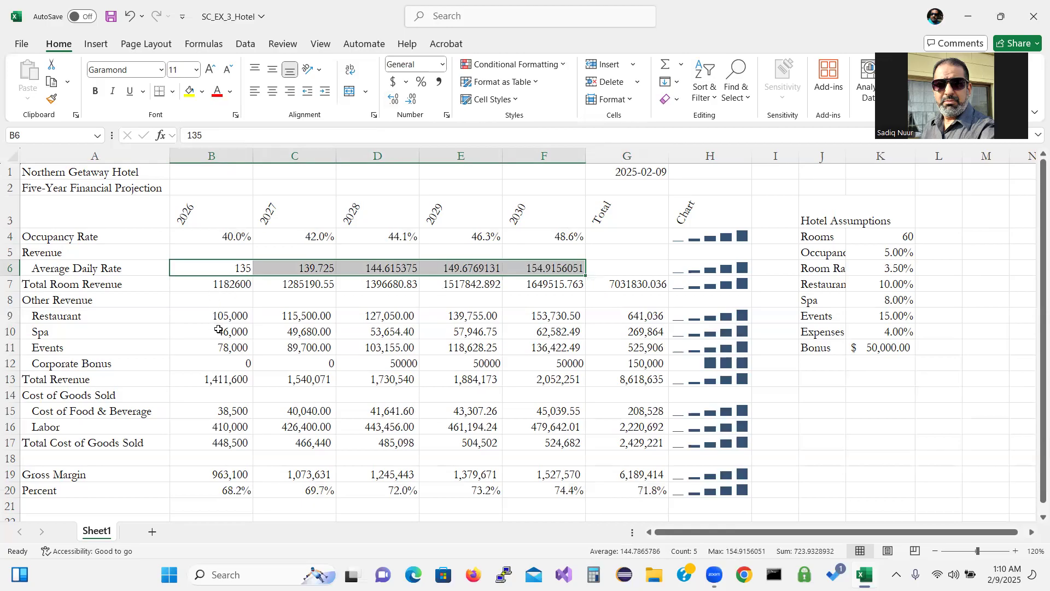
pyautogui.keyDown('ctrl'); pyautogui.click(235, 316); pyautogui.keyUp('ctrl')
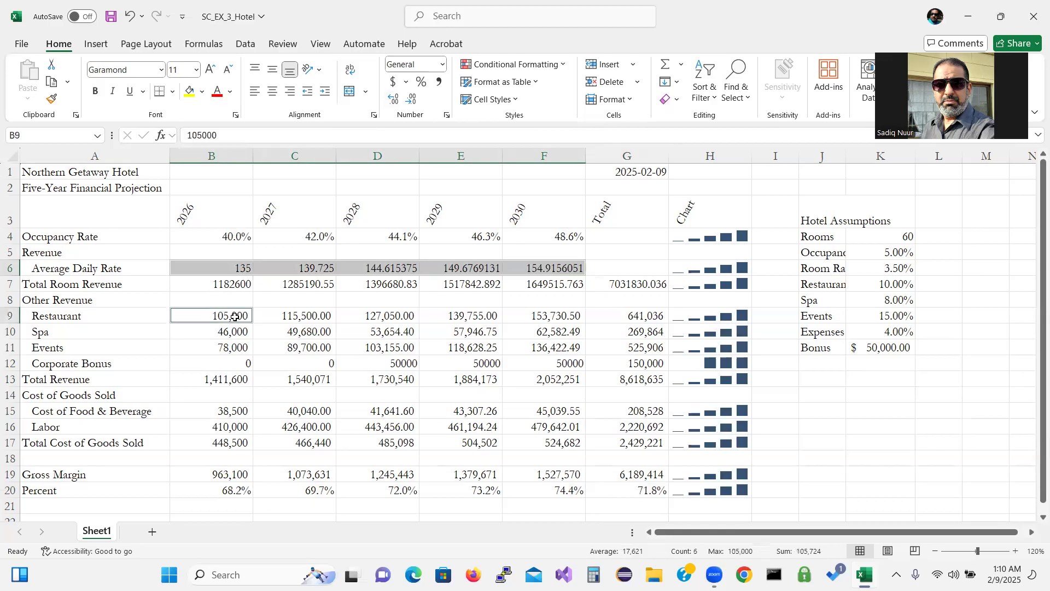
pyautogui.moveTo(235, 317); pyautogui.dragTo(560, 385)
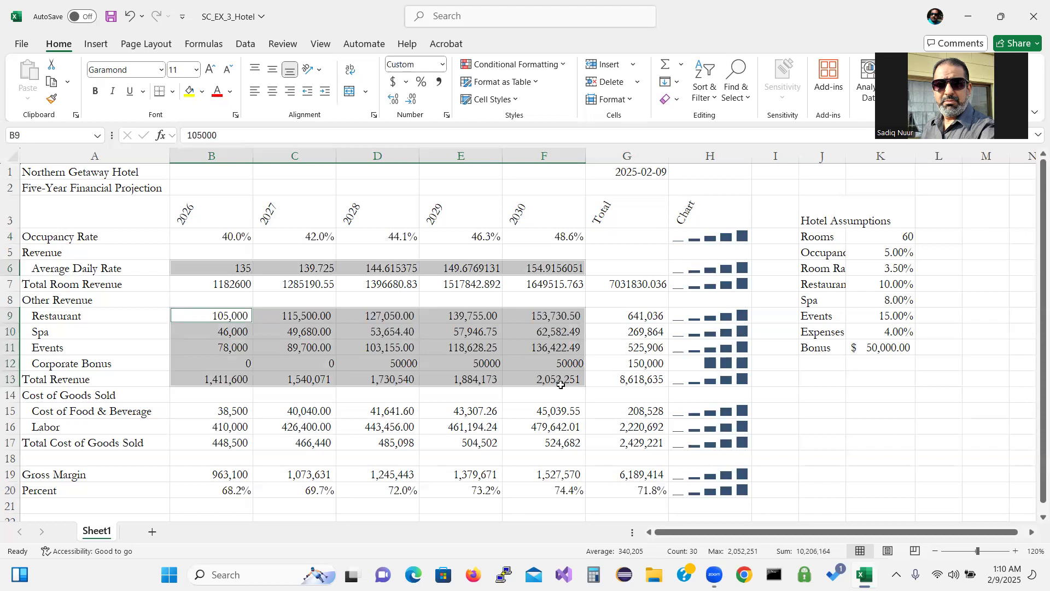
pyautogui.keyDown('ctrl'); pyautogui.click(233, 411); pyautogui.keyUp('ctrl')
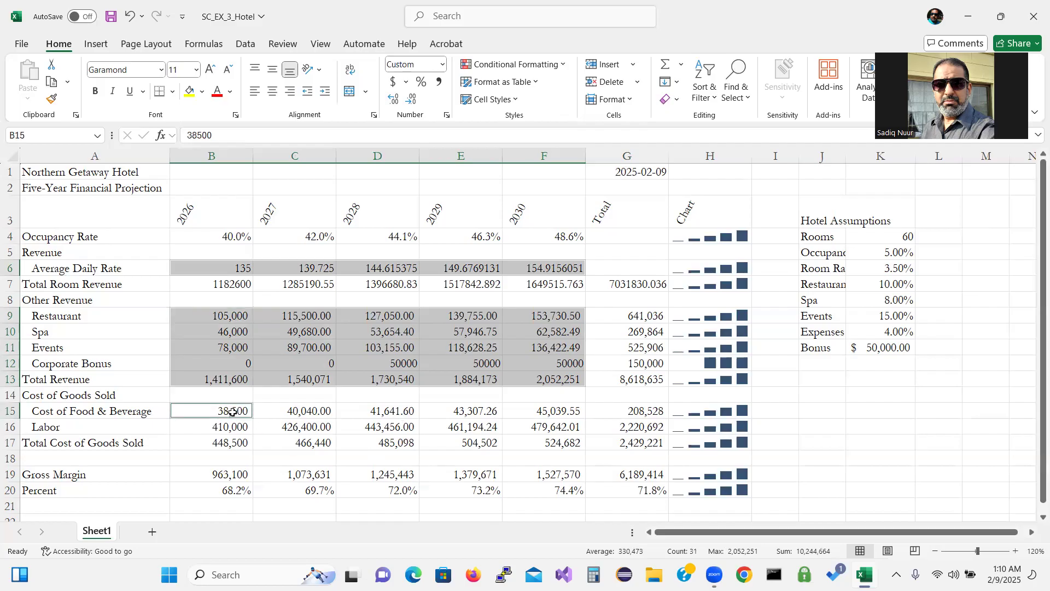
pyautogui.moveTo(233, 412); pyautogui.dragTo(642, 445)
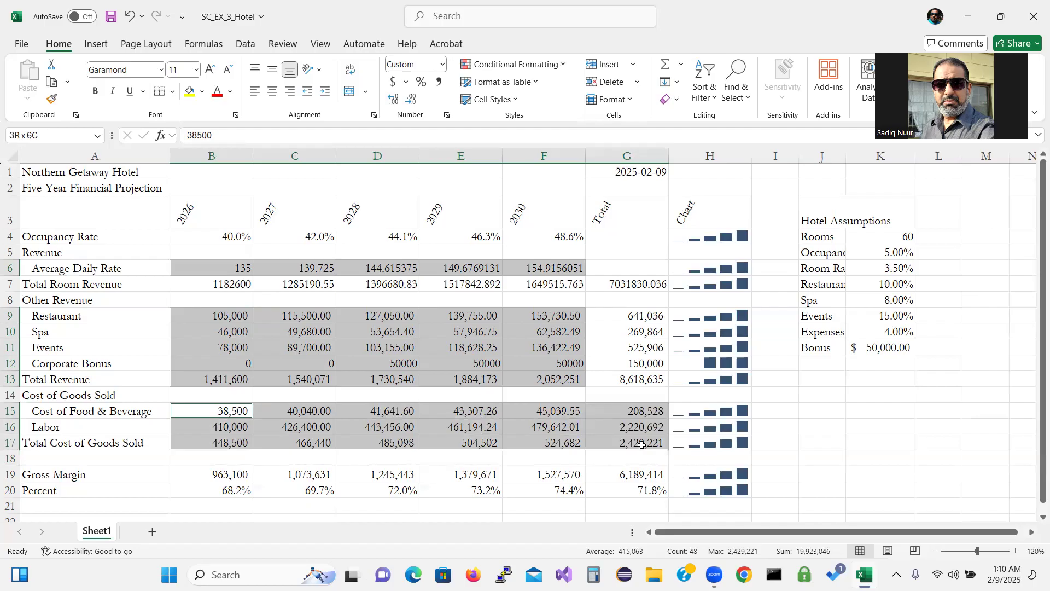
pyautogui.moveTo(642, 444); pyautogui.dragTo(642, 445)
pyautogui.click(608, 250)
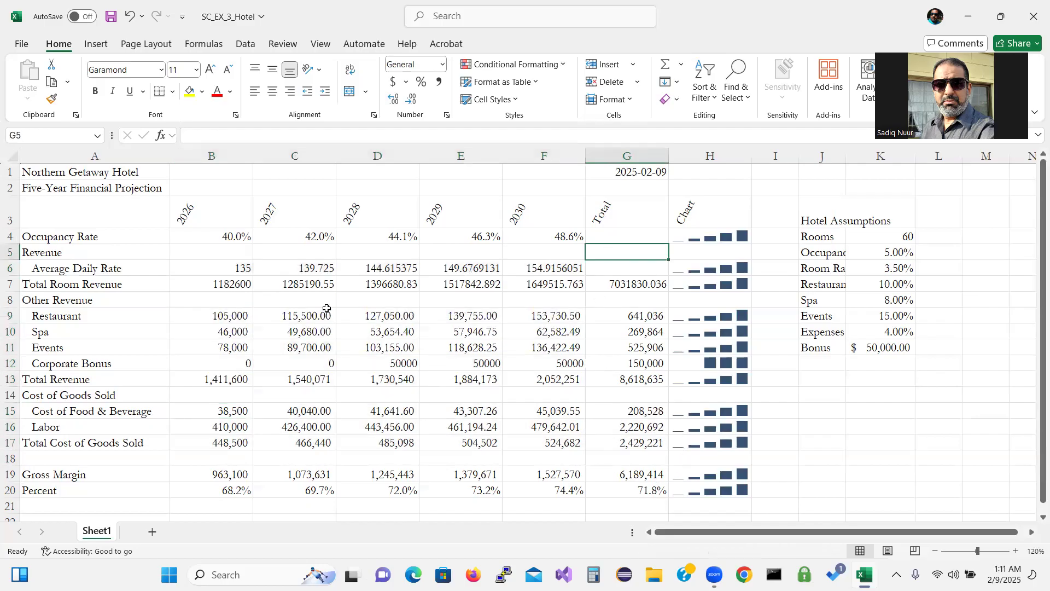
# Step: Format the values in B6:F7, G7, B9:G13, B15:G17 and B19:G20 as Accounting with dollar signs and no decimal places
pyautogui.click(224, 270)
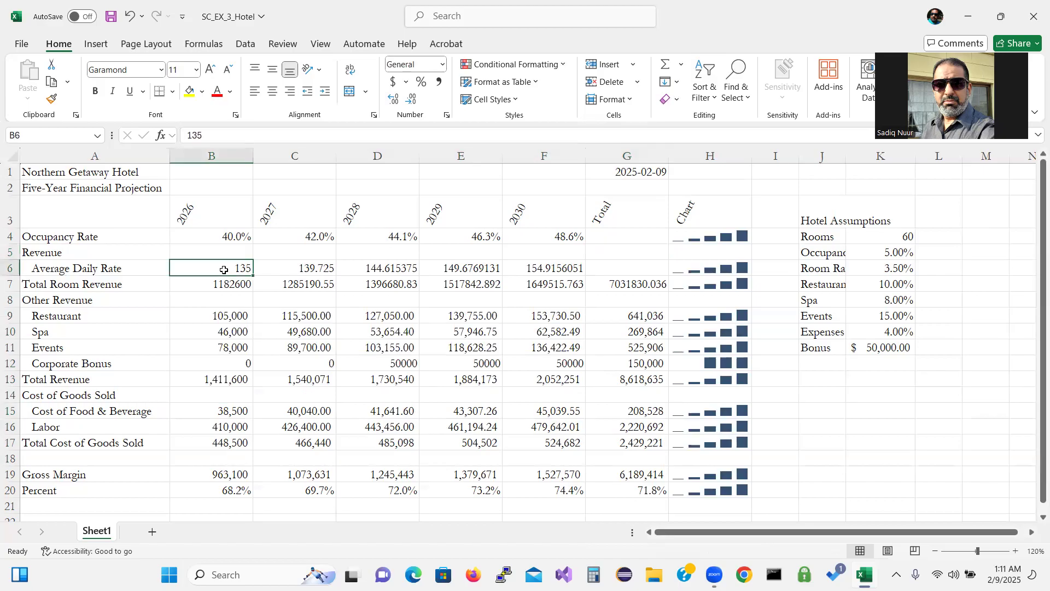
pyautogui.moveTo(223, 270); pyautogui.dragTo(546, 266)
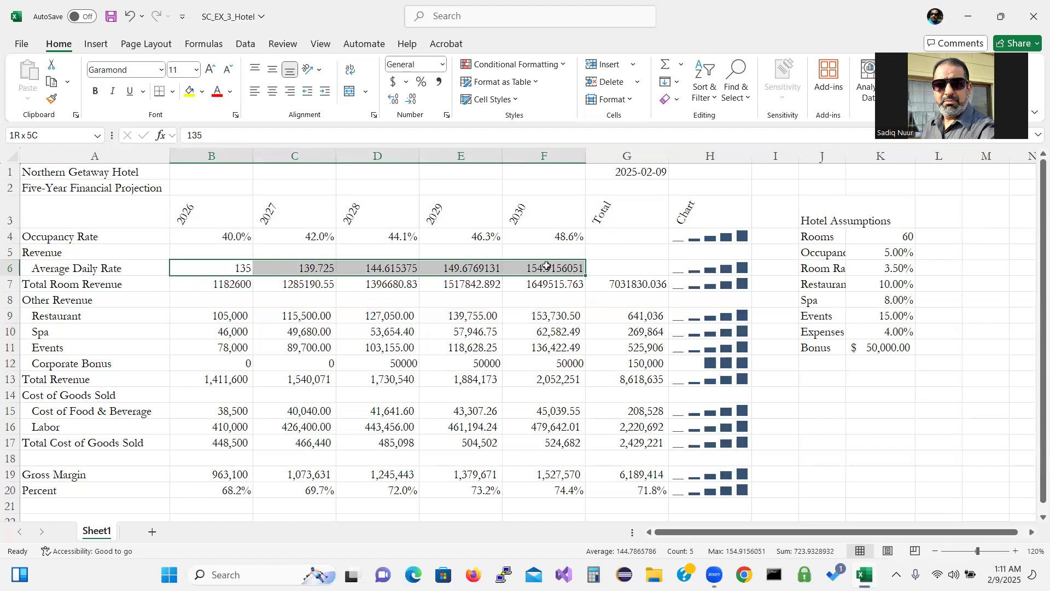
pyautogui.moveTo(547, 266); pyautogui.dragTo(548, 280)
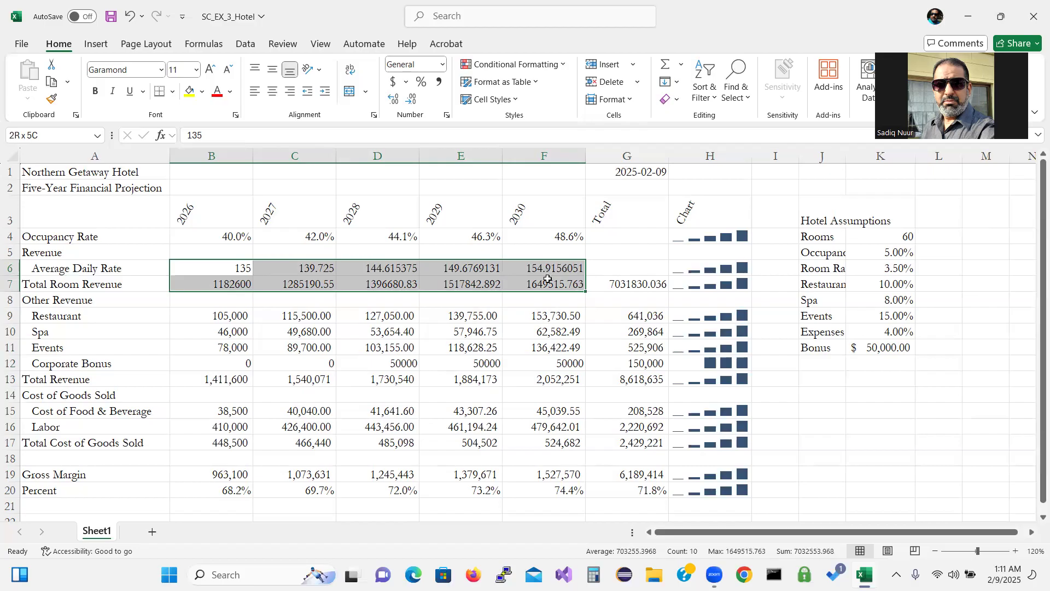
pyautogui.moveTo(548, 279); pyautogui.dragTo(548, 280)
pyautogui.keyDown('ctrl'); pyautogui.click(228, 317); pyautogui.keyUp('ctrl')
pyautogui.moveTo(228, 318); pyautogui.dragTo(624, 351)
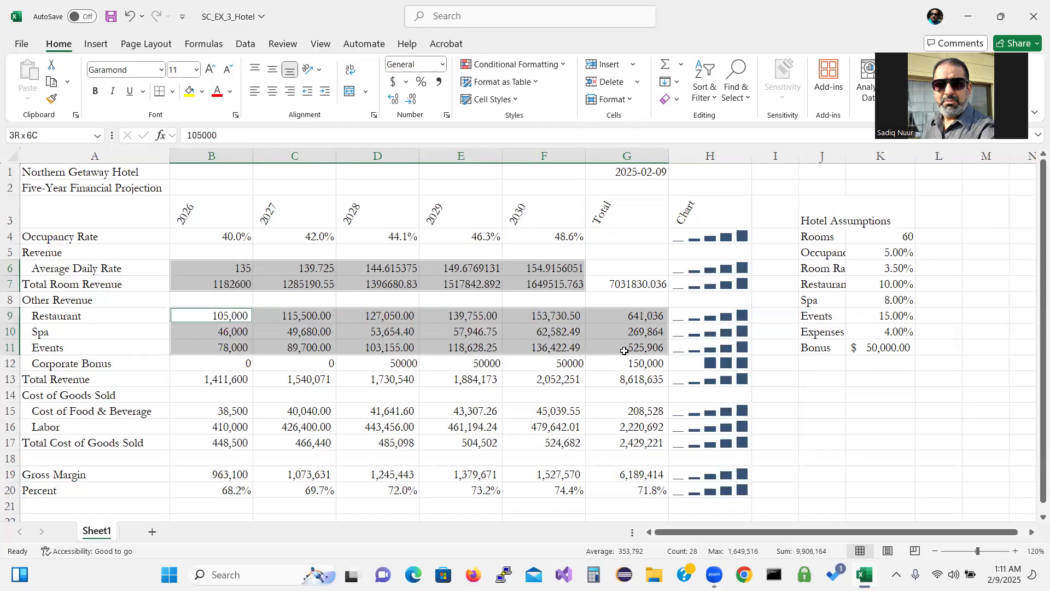
pyautogui.moveTo(625, 351); pyautogui.dragTo(629, 380)
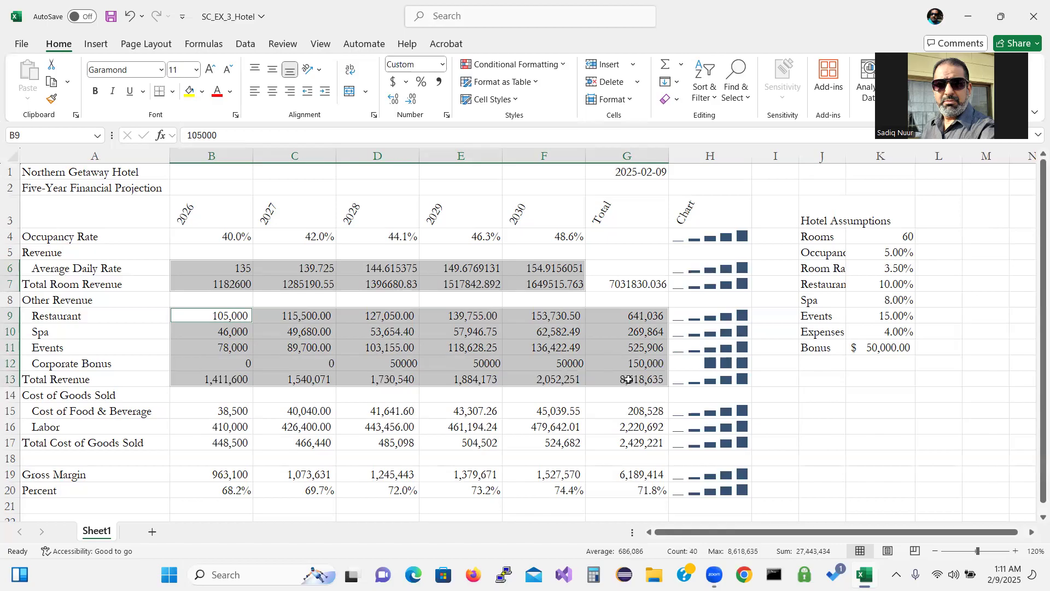
pyautogui.keyDown('ctrl'); pyautogui.click(226, 409); pyautogui.keyUp('ctrl')
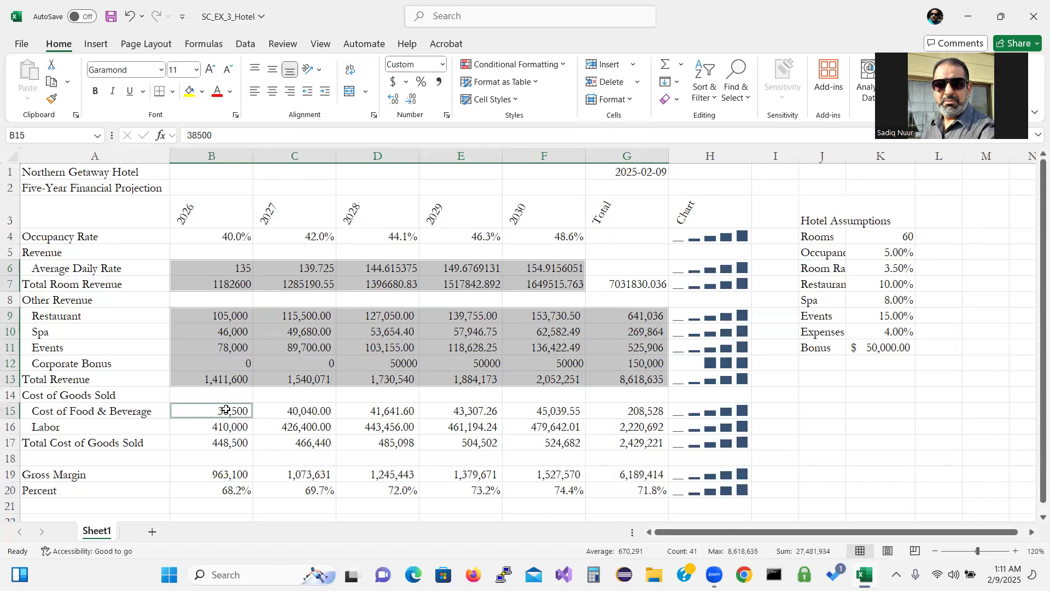
pyautogui.moveTo(226, 409); pyautogui.dragTo(628, 439)
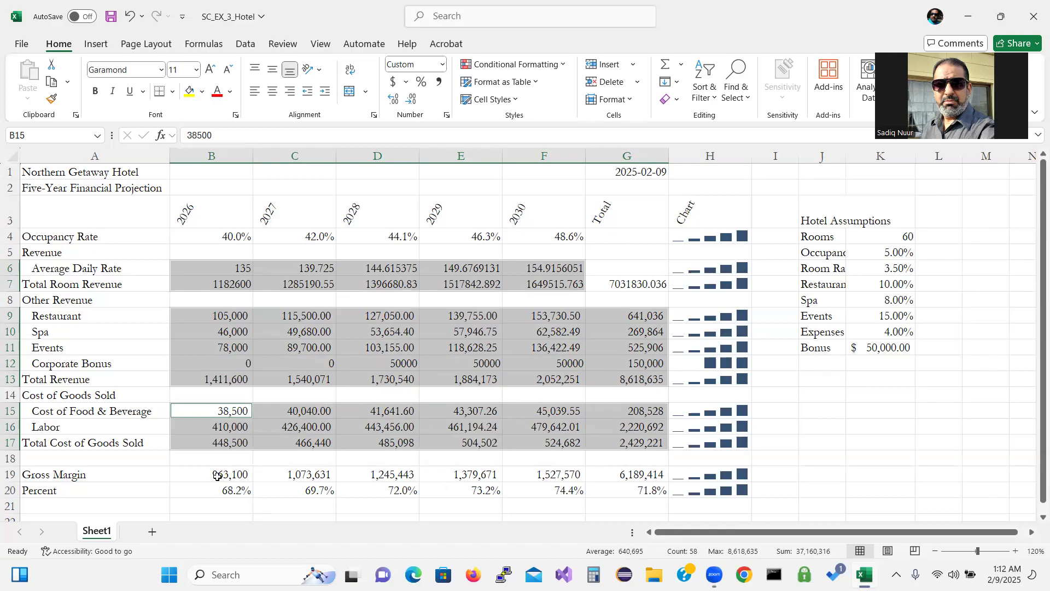
pyautogui.moveTo(217, 476); pyautogui.dragTo(616, 488)
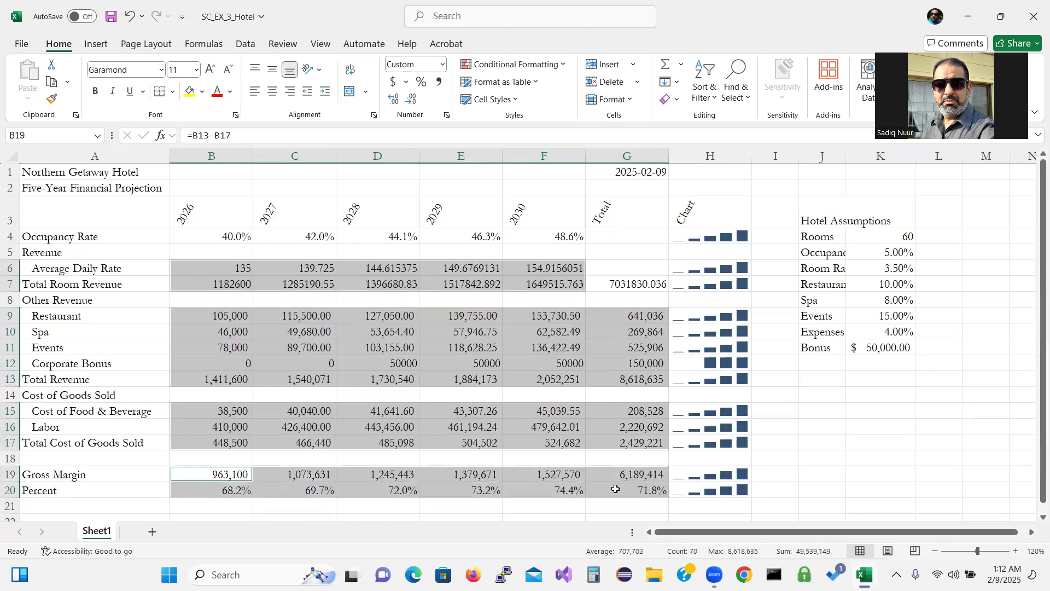
pyautogui.keyDown('ctrl'); pyautogui.click(633, 286); pyautogui.keyUp('ctrl')
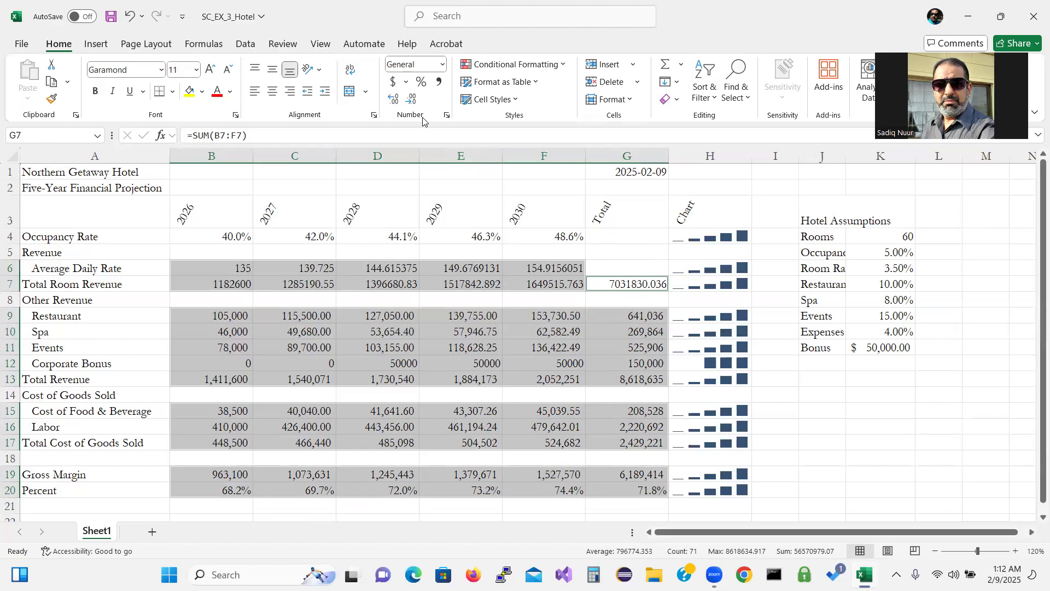
pyautogui.click(392, 83)
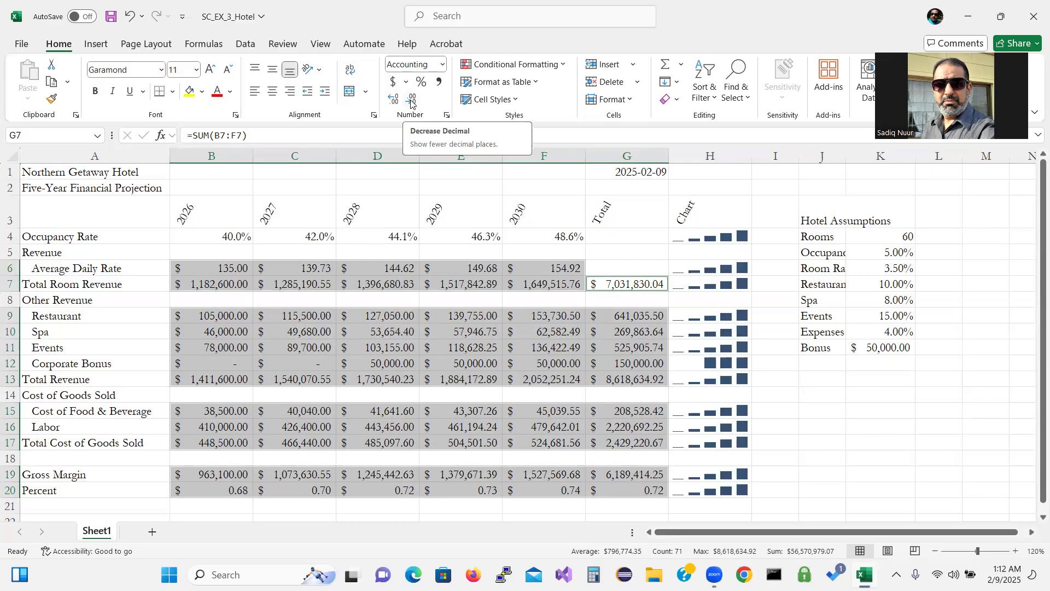
pyautogui.click(411, 101)
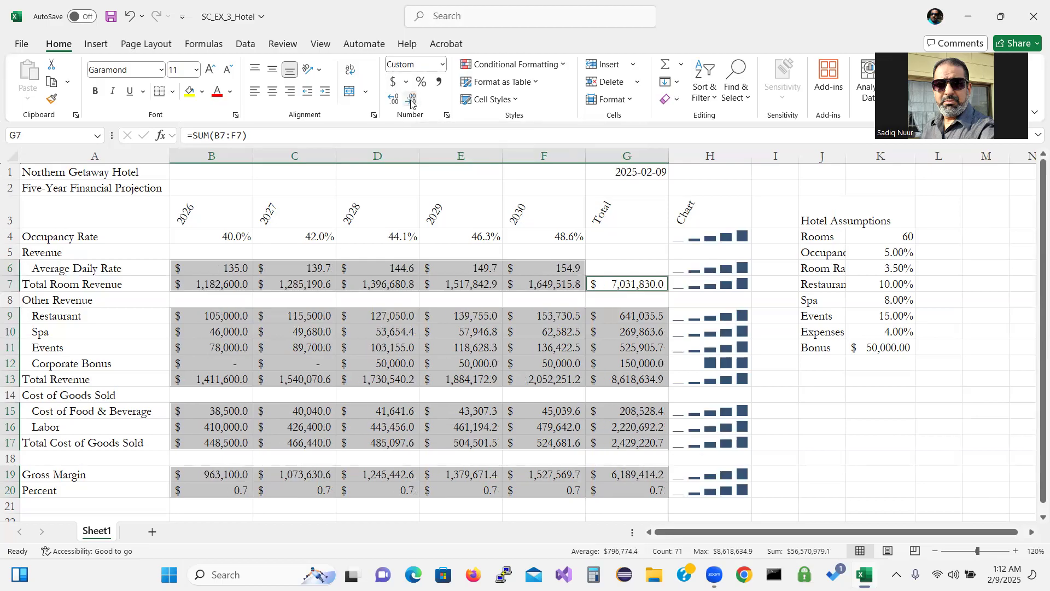
pyautogui.click(412, 101)
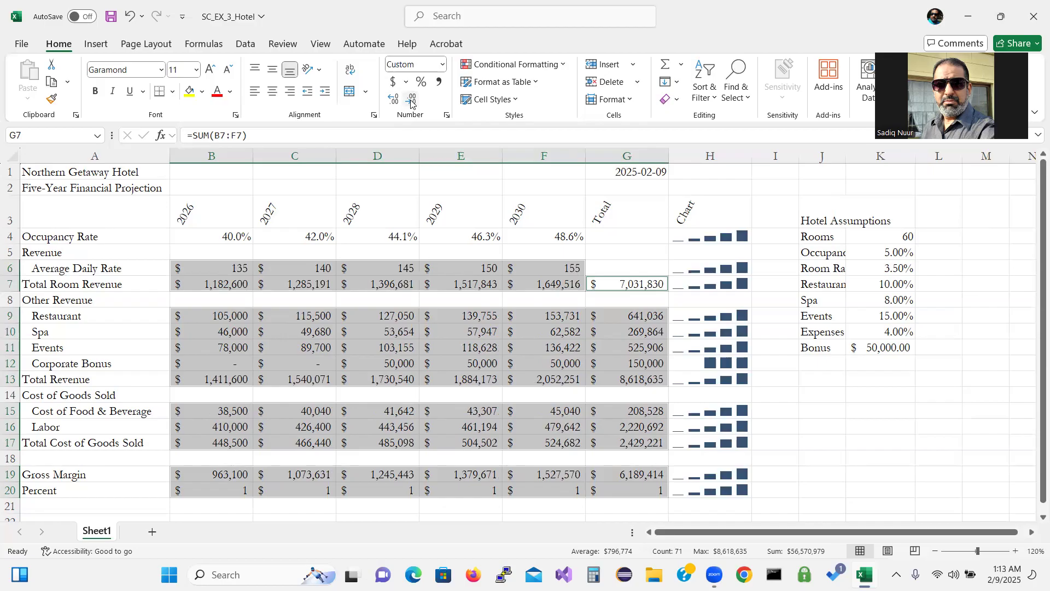
# Step: Undo both decimal reductions, the Accounting format and the one-decimal setting on the Occupancy Rate and Percent rows
pyautogui.click(411, 101)
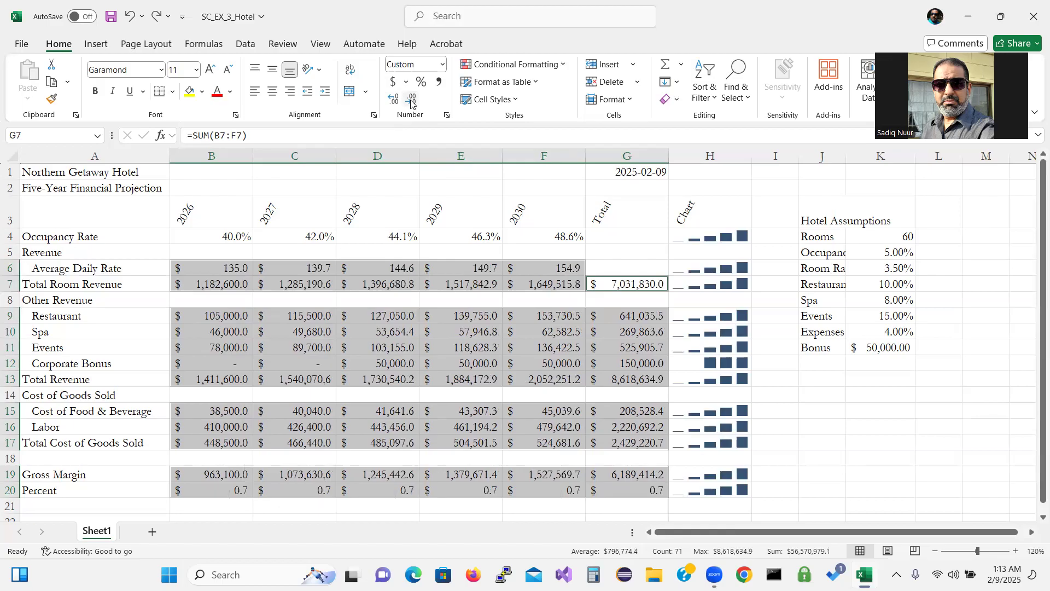
pyautogui.click(411, 102)
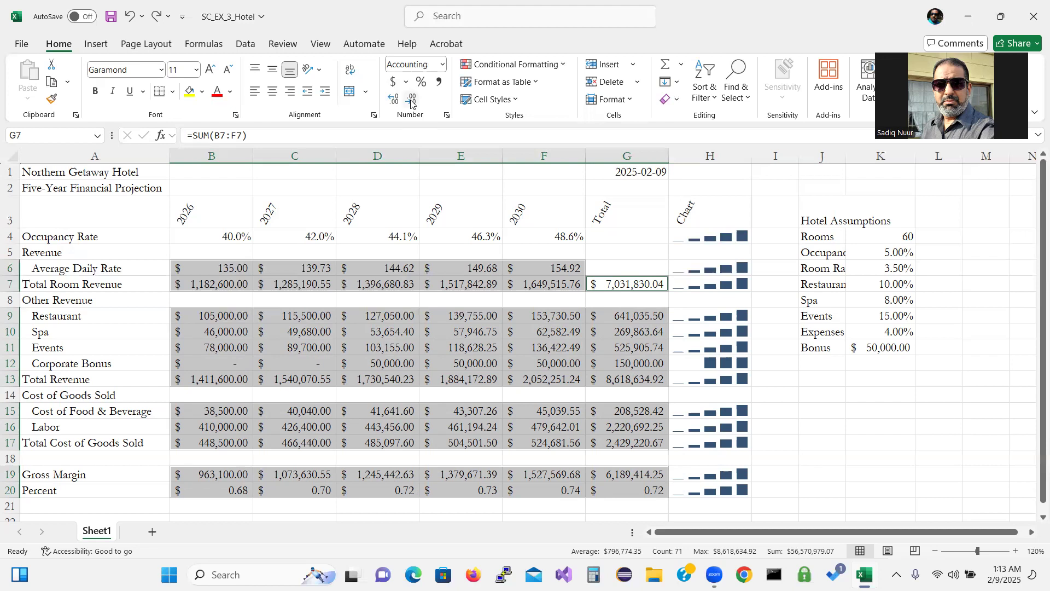
pyautogui.hotkey('ctrl', 'z')
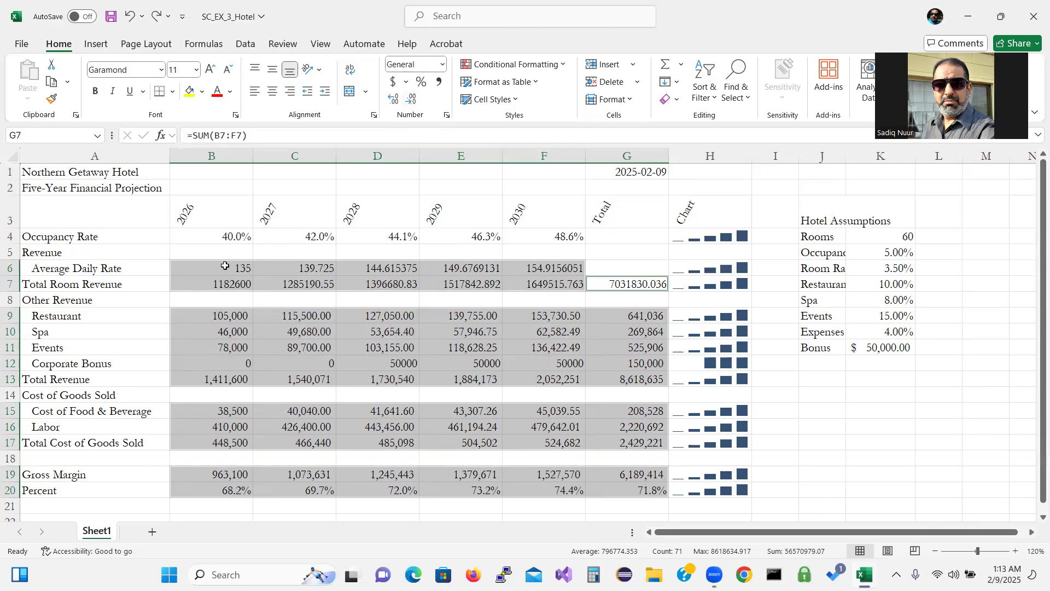
pyautogui.hotkey('ctrl', 'z')
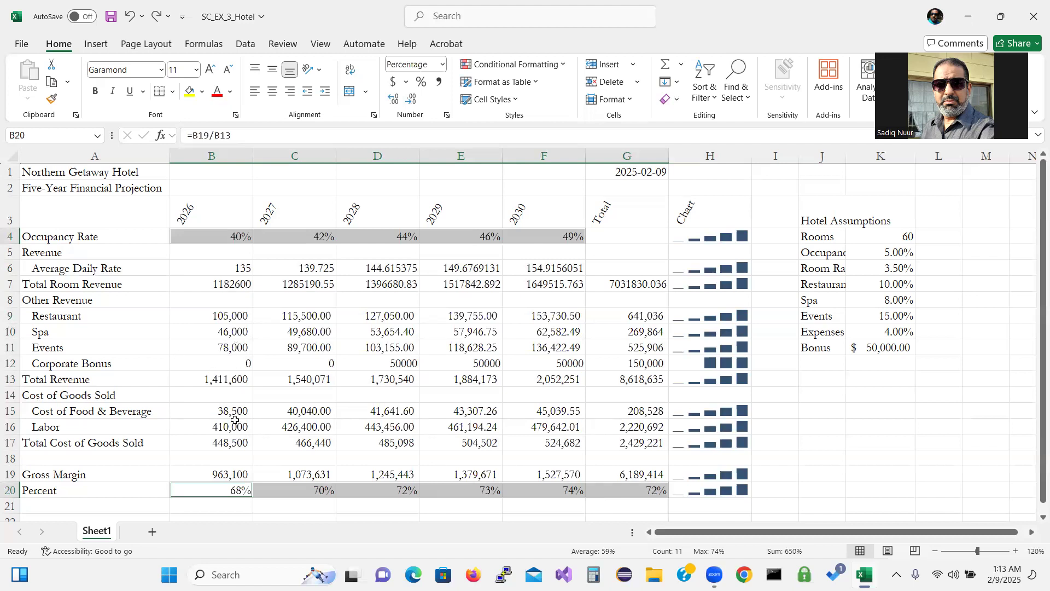
pyautogui.keyDown('ctrl'); pyautogui.click(225, 476); pyautogui.keyUp('ctrl')
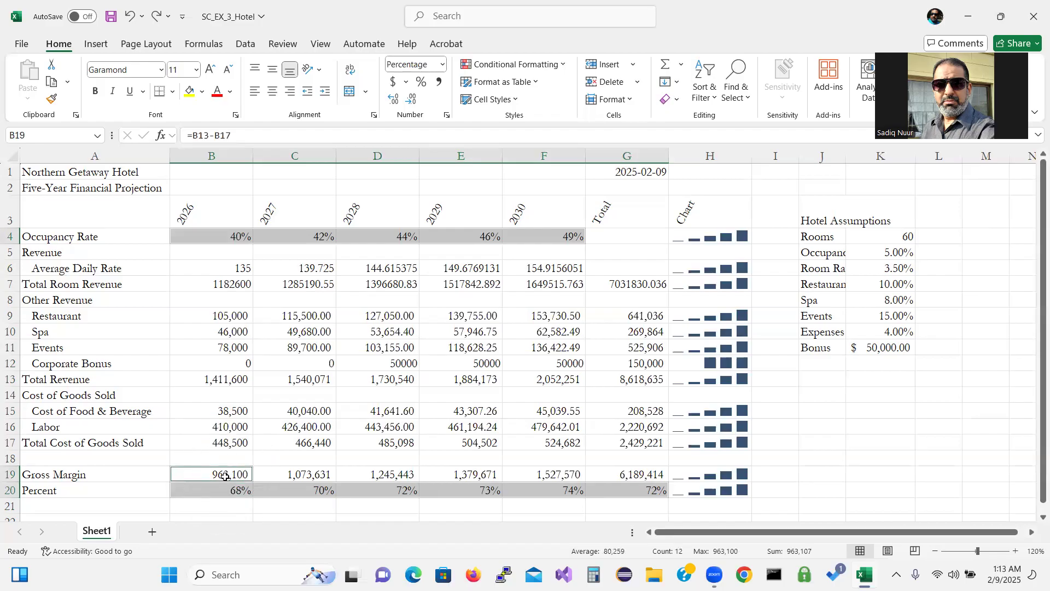
pyautogui.moveTo(224, 476); pyautogui.dragTo(621, 471)
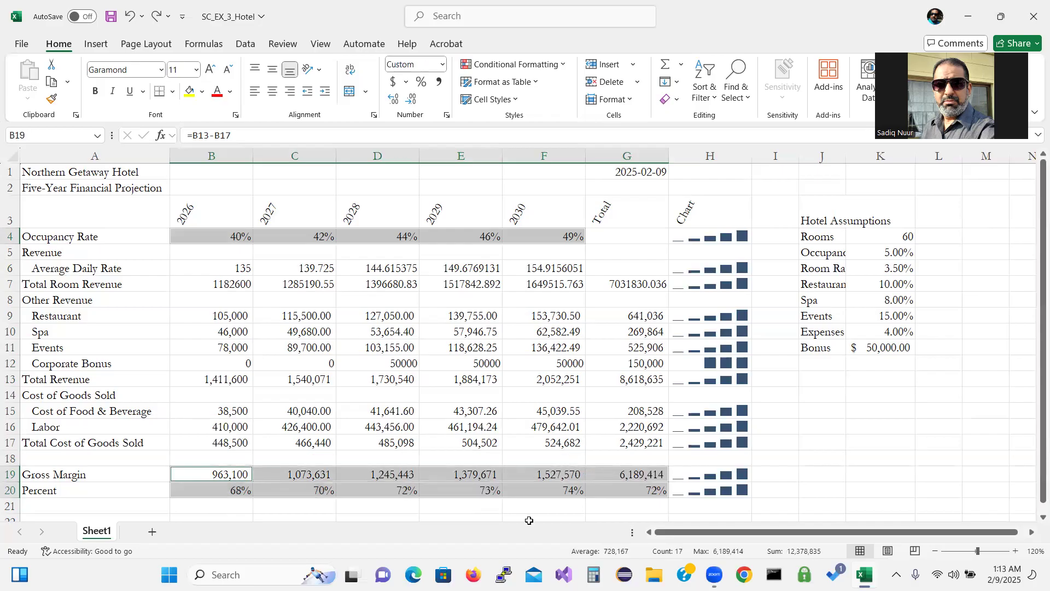
pyautogui.click(379, 494)
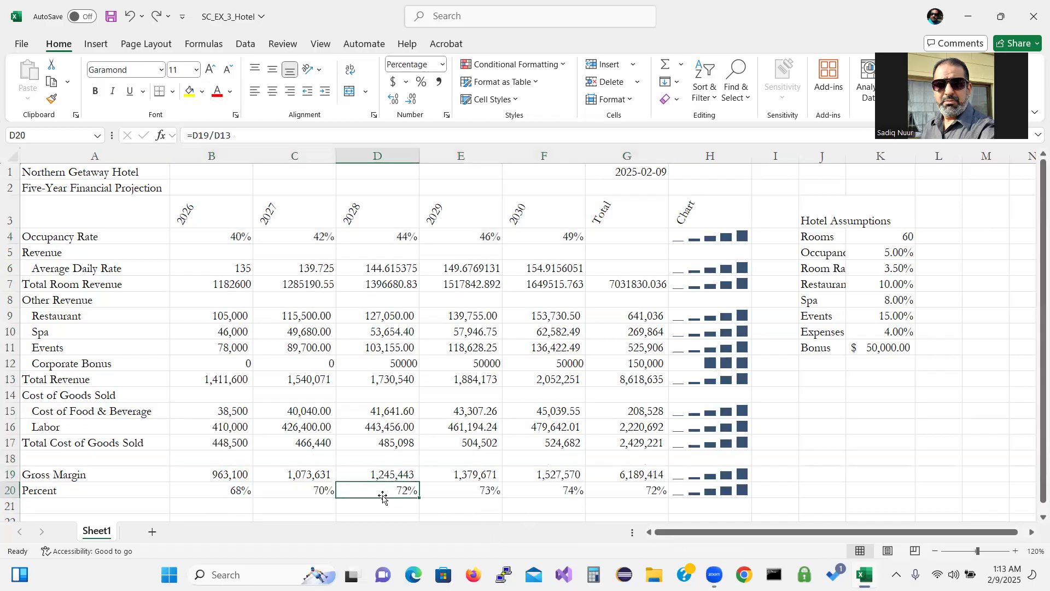
pyautogui.moveTo(219, 238); pyautogui.dragTo(557, 238)
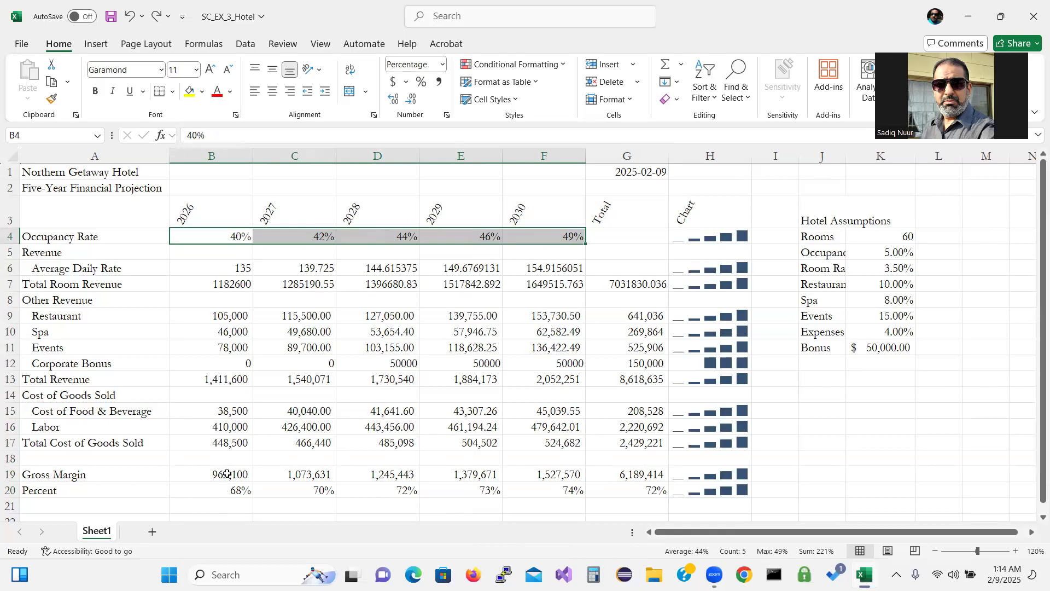
pyautogui.hotkey('ctrl', 'q')
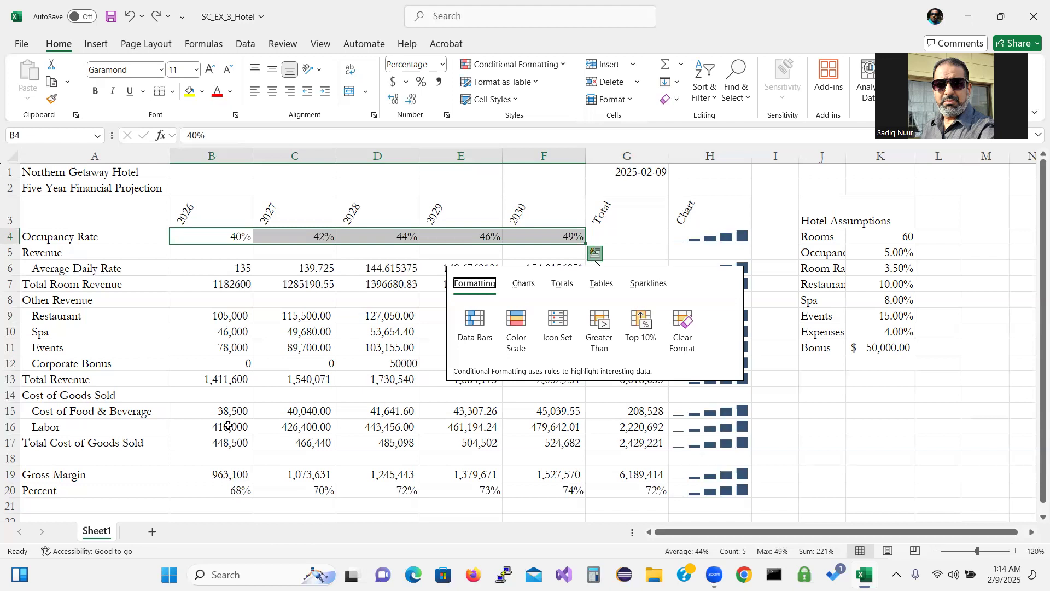
pyautogui.moveTo(227, 489); pyautogui.dragTo(605, 483)
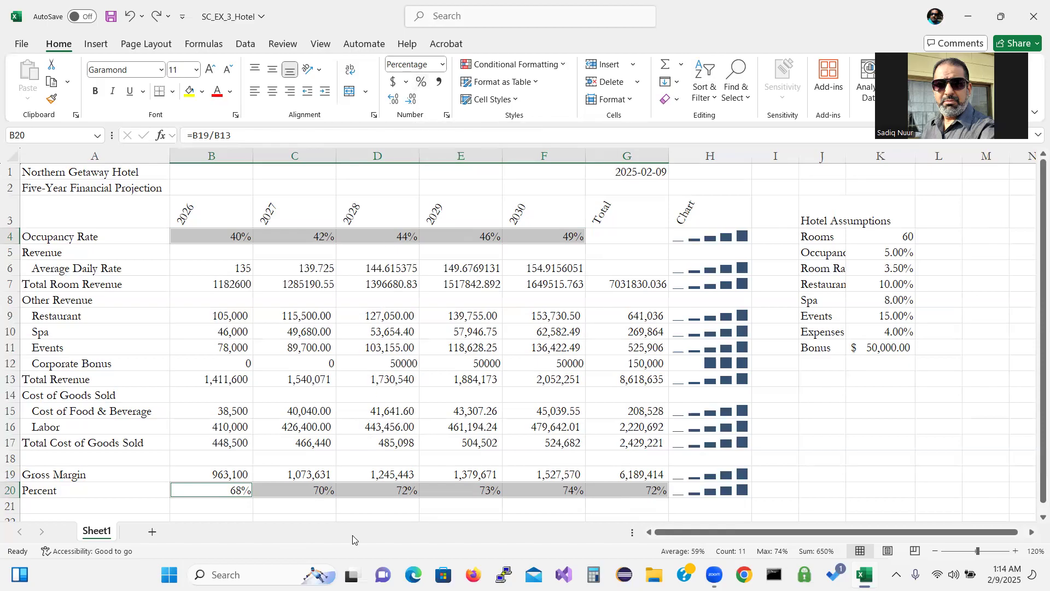
pyautogui.click(325, 445)
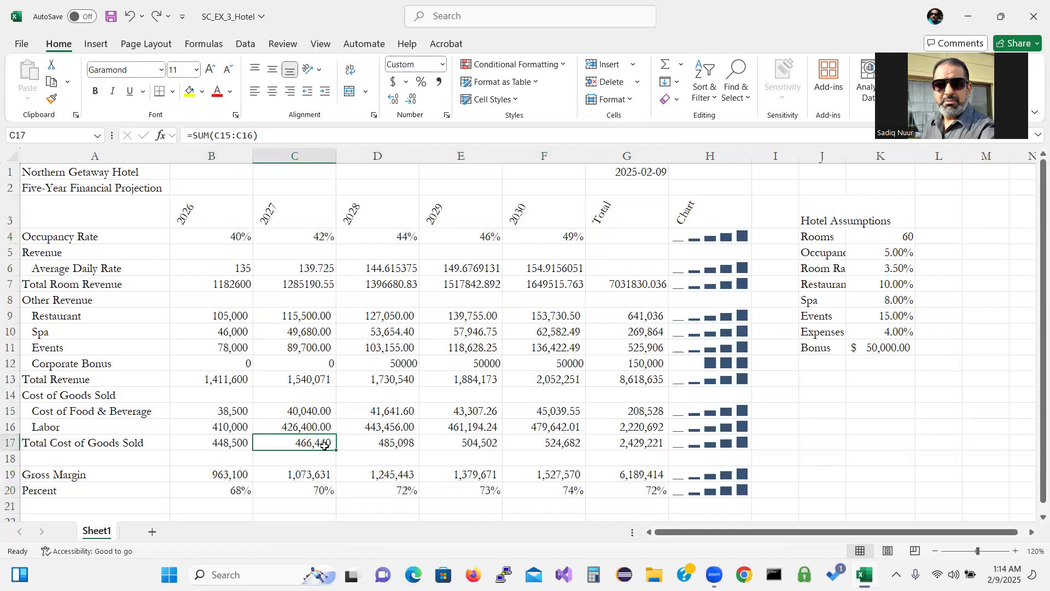
# Step: Format B6:F7, G7, B9:G13, B15:G17 and B19:G19 as Accounting with dollar signs and no decimal places
pyautogui.moveTo(211, 267); pyautogui.dragTo(522, 264)
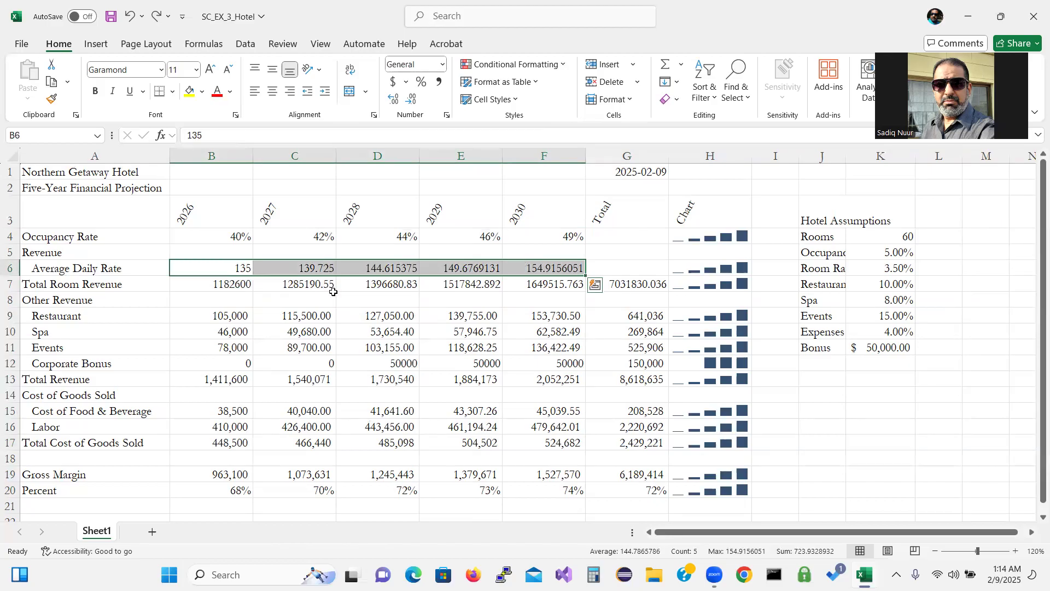
pyautogui.click(225, 268)
pyautogui.moveTo(225, 268); pyautogui.dragTo(564, 279)
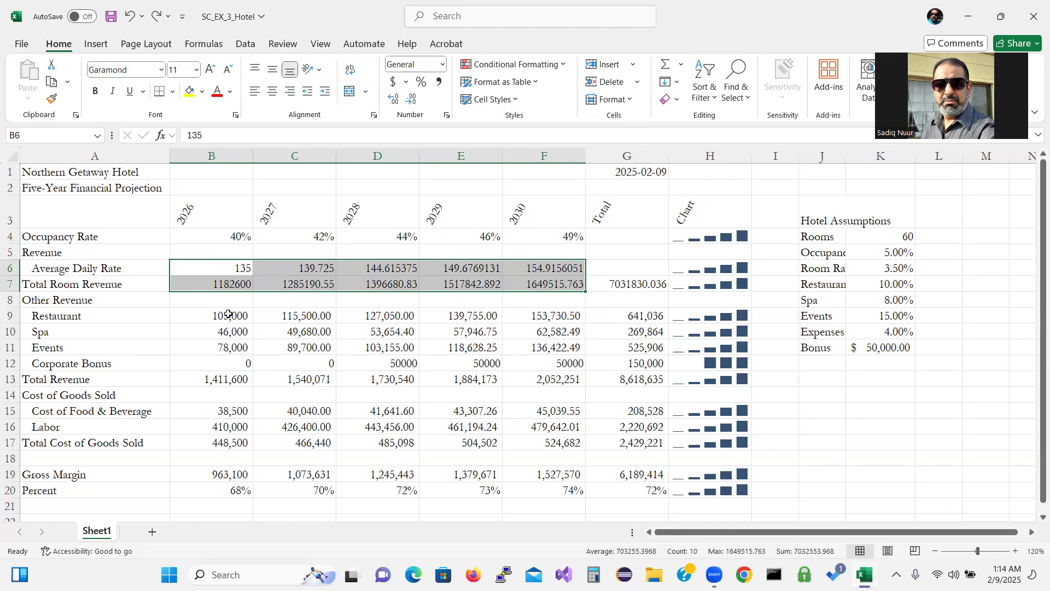
pyautogui.moveTo(232, 316)
pyautogui.mouseDown()
pyautogui.moveTo(235, 350)
pyautogui.moveTo(459, 331)
pyautogui.moveTo(573, 347)
pyautogui.moveTo(590, 363)
pyautogui.moveTo(568, 378)
pyautogui.mouseUp()
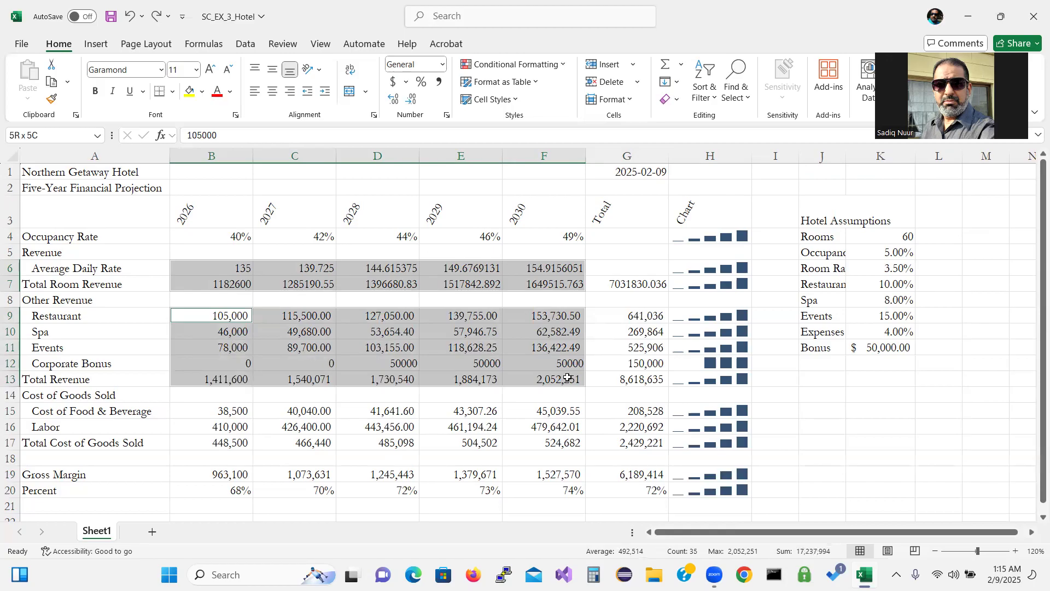
pyautogui.moveTo(568, 378); pyautogui.dragTo(622, 377)
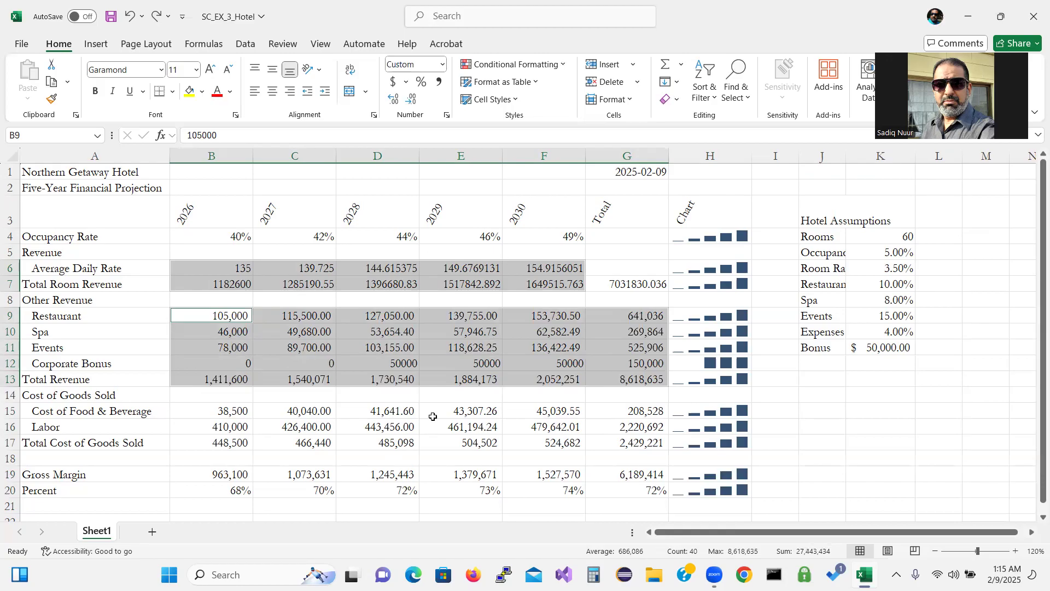
pyautogui.keyDown('ctrl'); pyautogui.click(232, 414); pyautogui.keyUp('ctrl')
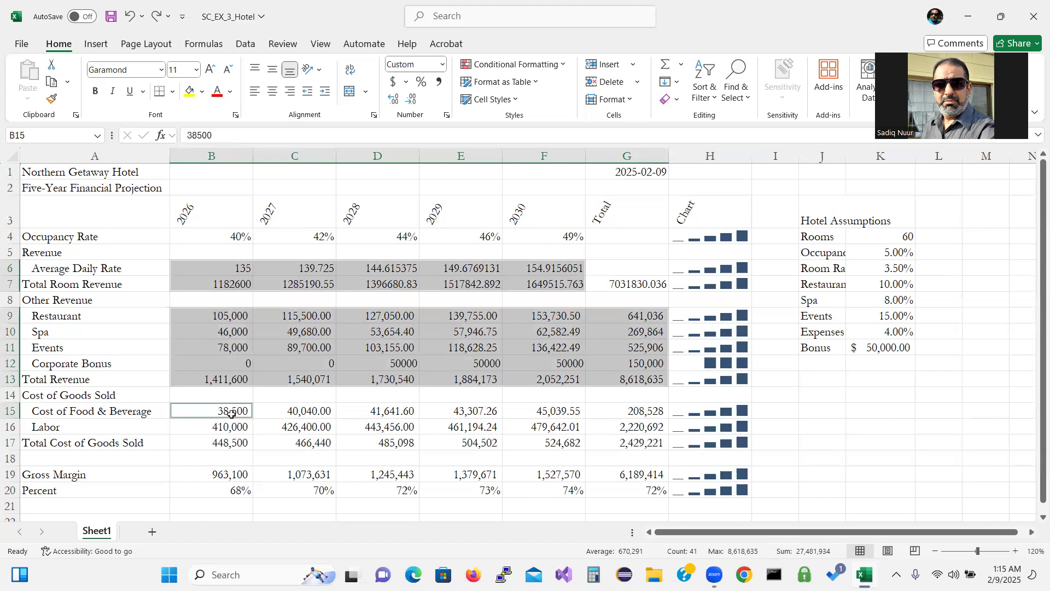
pyautogui.moveTo(232, 414); pyautogui.dragTo(603, 441)
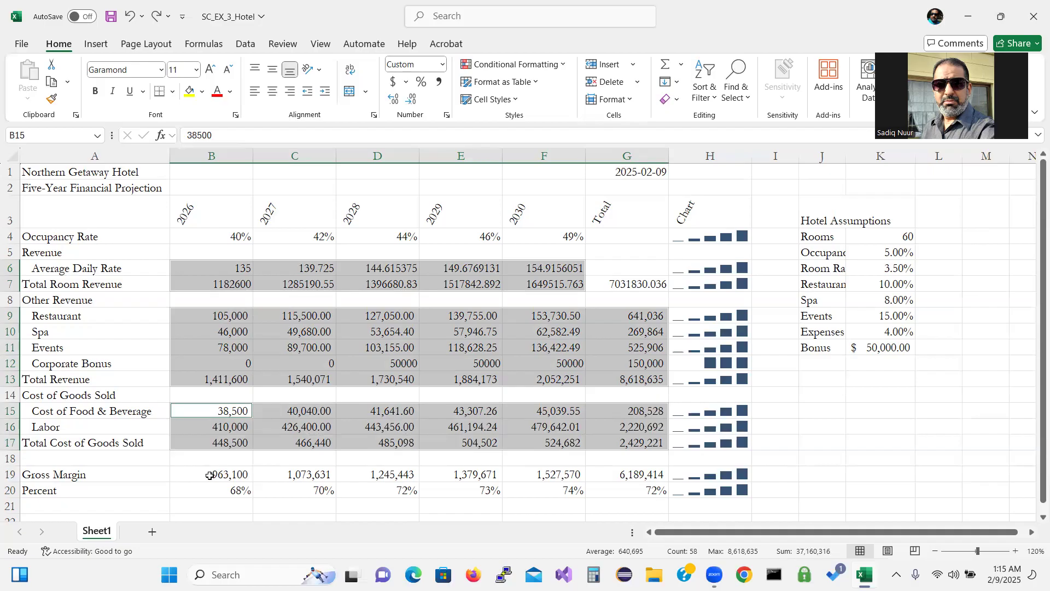
pyautogui.moveTo(210, 475); pyautogui.dragTo(604, 476)
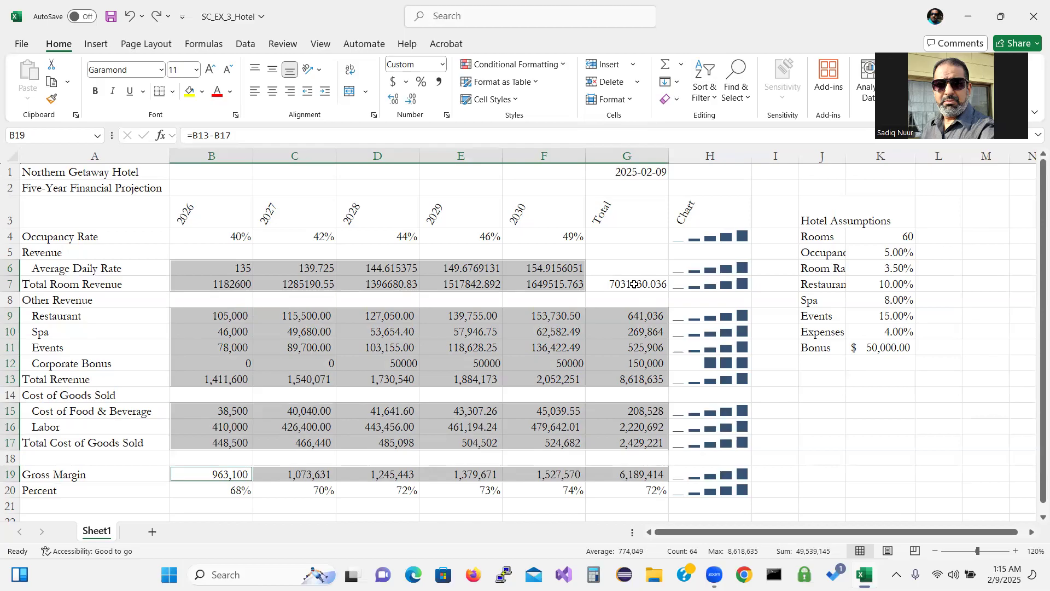
pyautogui.keyDown('ctrl'); pyautogui.click(634, 284); pyautogui.keyUp('ctrl')
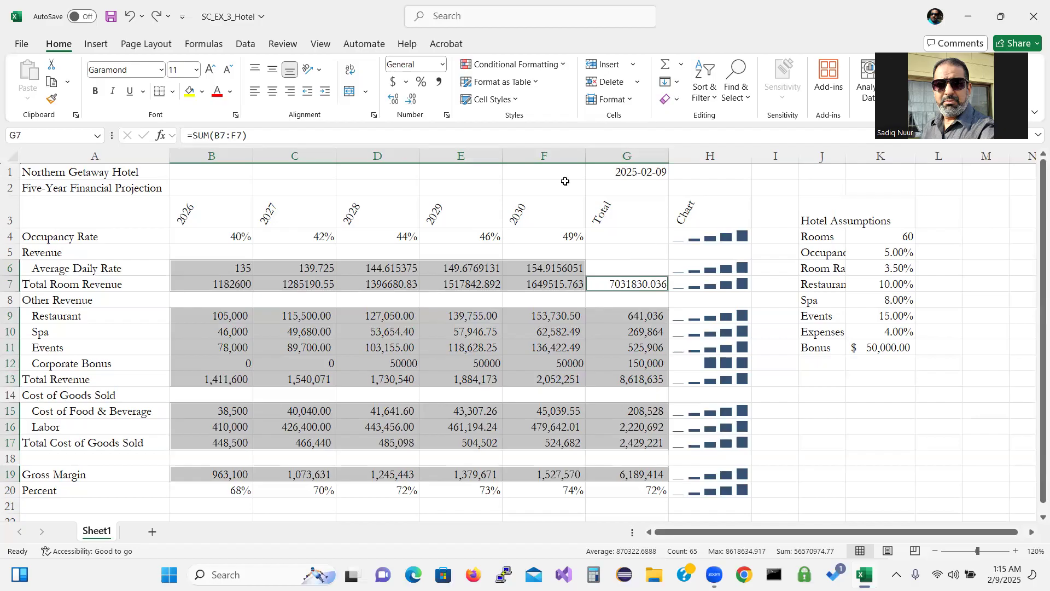
pyautogui.click(392, 83)
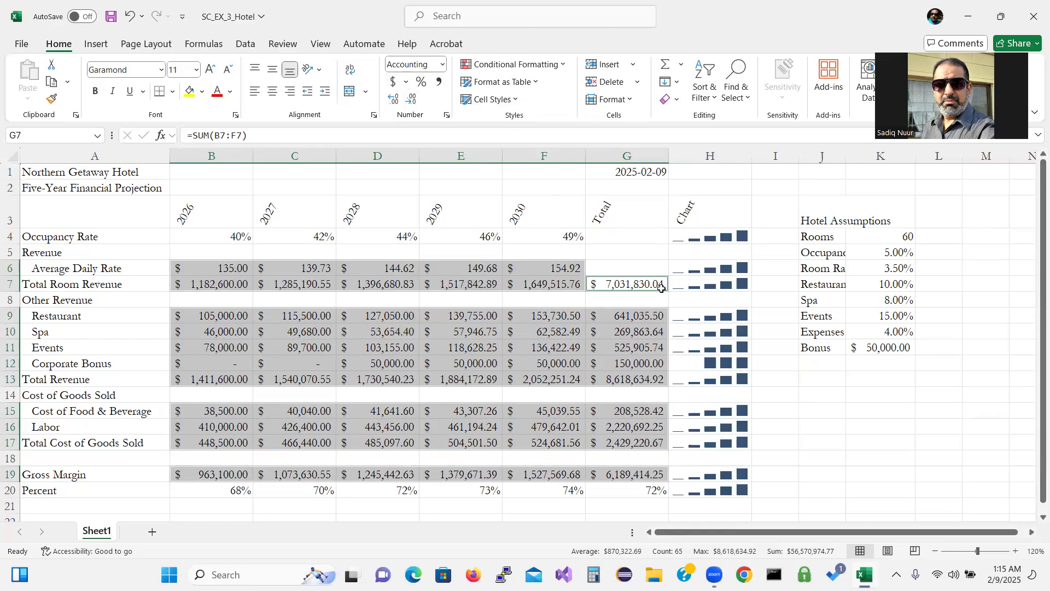
pyautogui.click(412, 102)
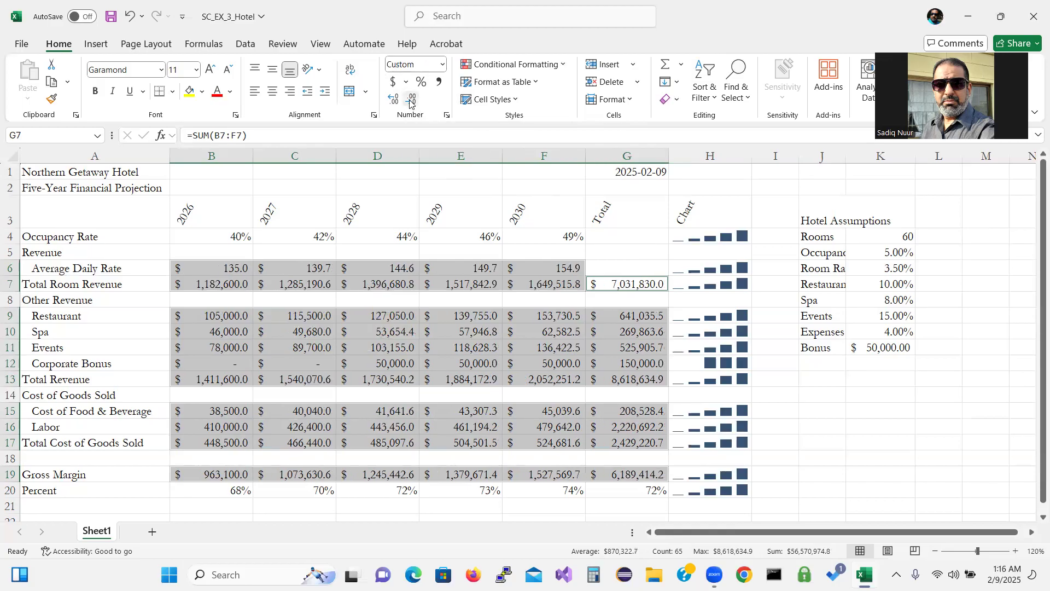
pyautogui.click(412, 101)
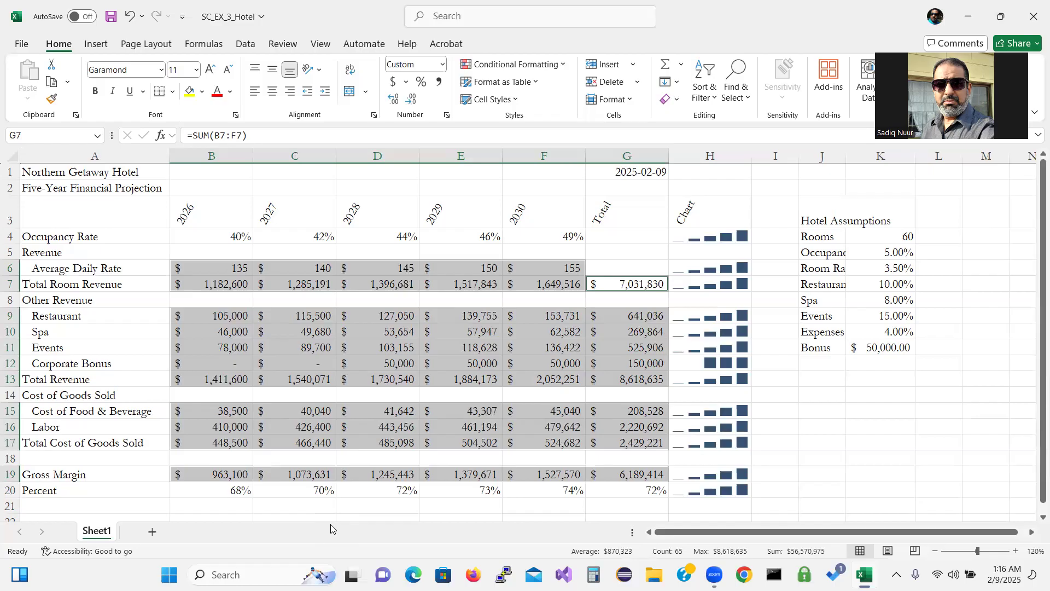
# Step: Set the font size of the hotel title in A1 to 24 and the subtitle in A2 to 14
pyautogui.click(73, 173)
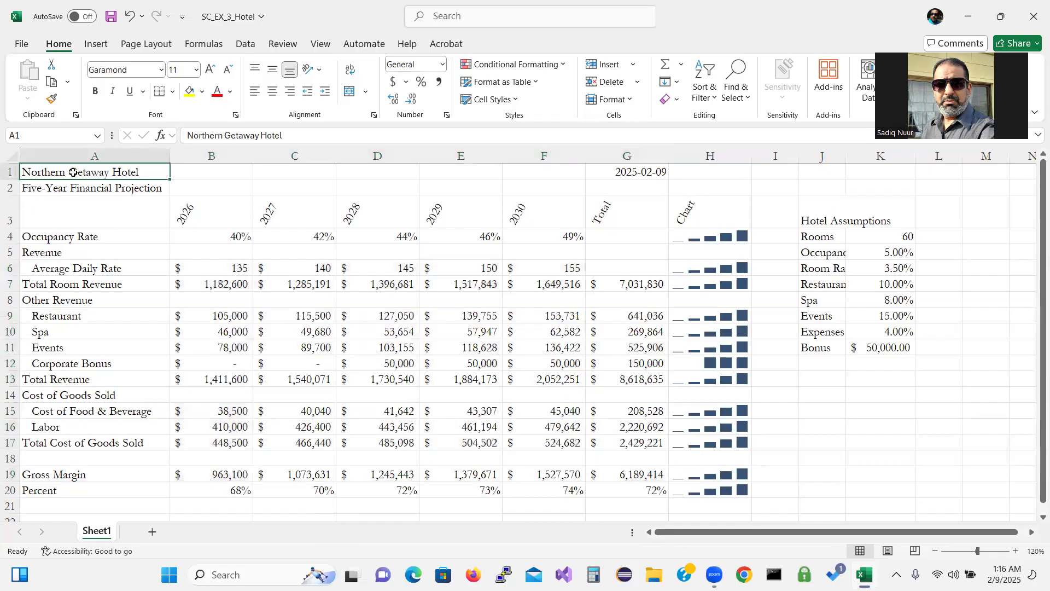
pyautogui.click(197, 69)
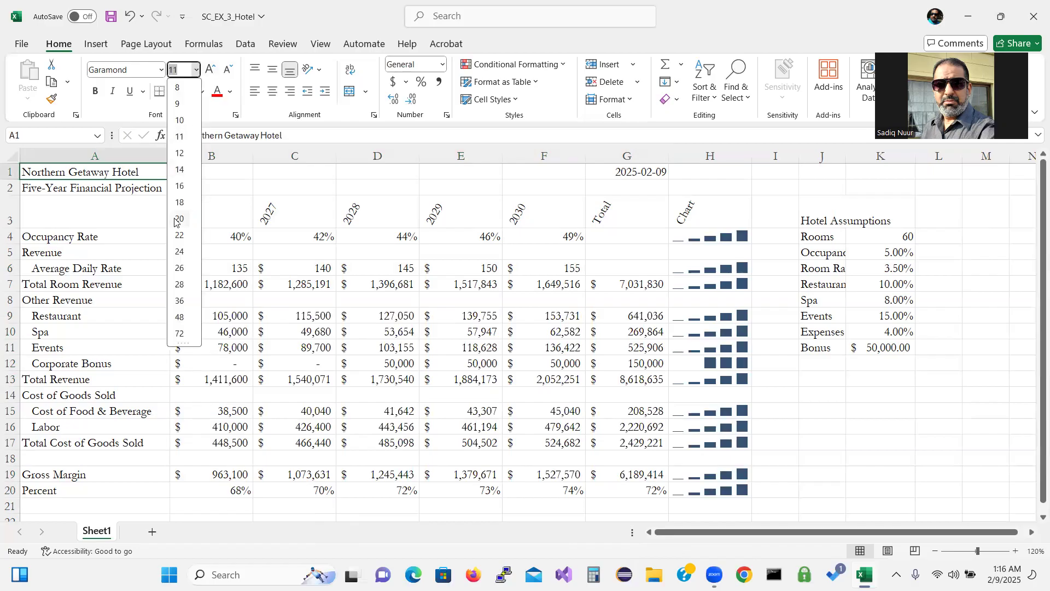
pyautogui.click(179, 252)
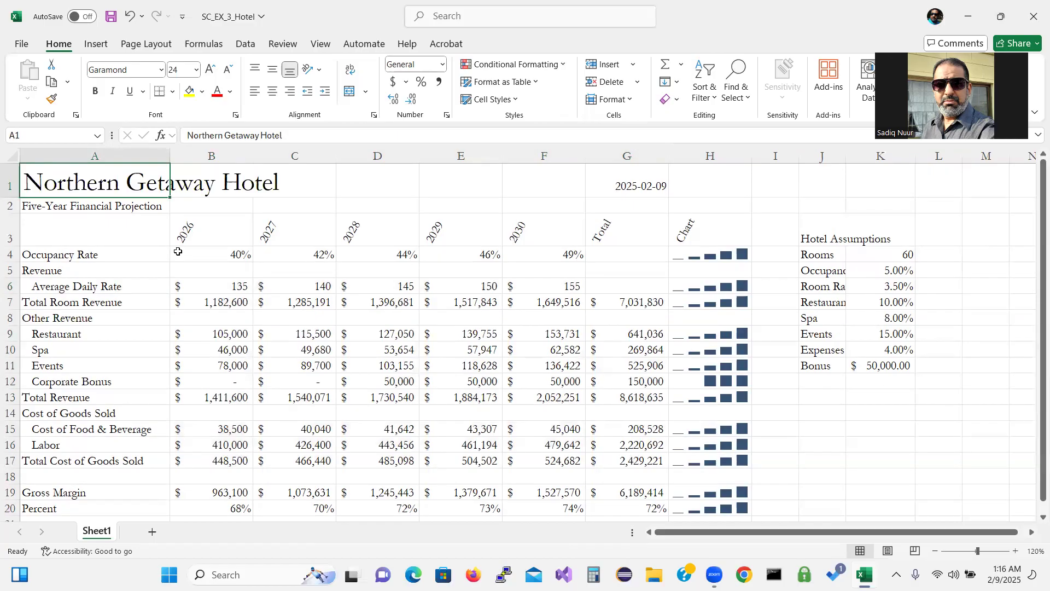
pyautogui.click(61, 209)
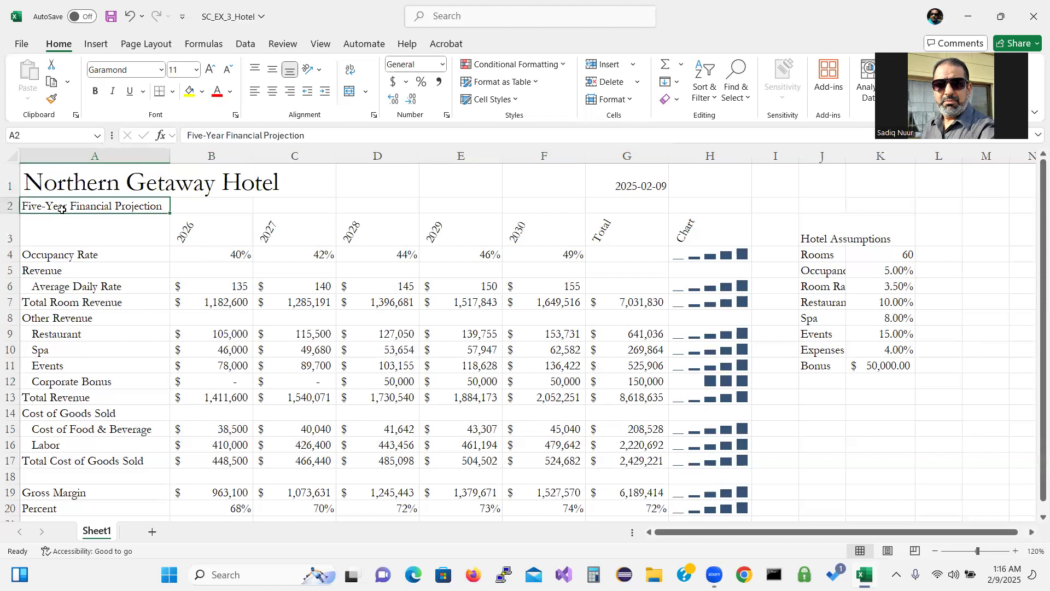
pyautogui.click(197, 71)
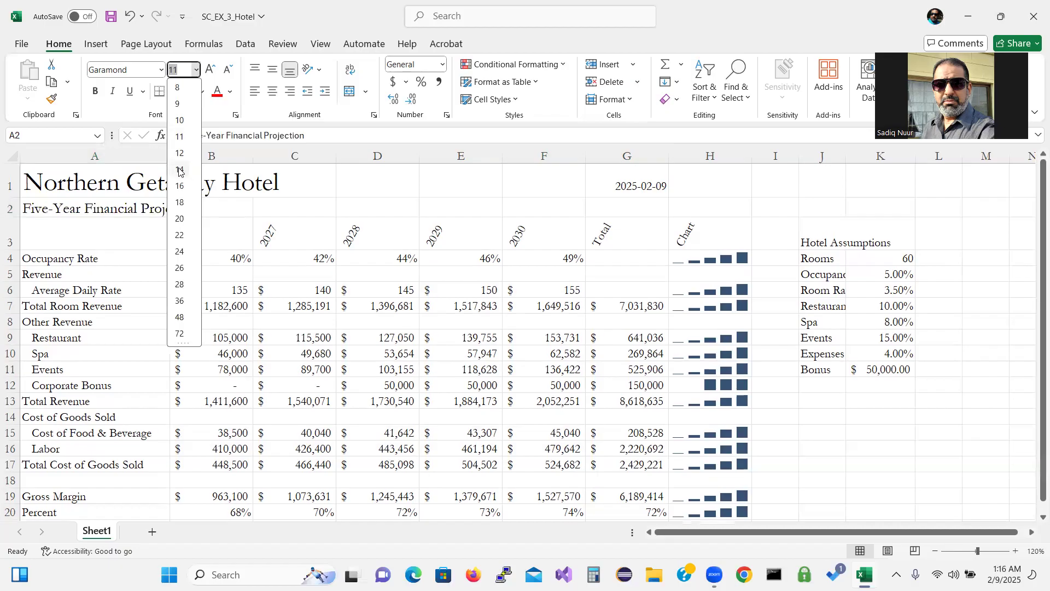
pyautogui.click(179, 166)
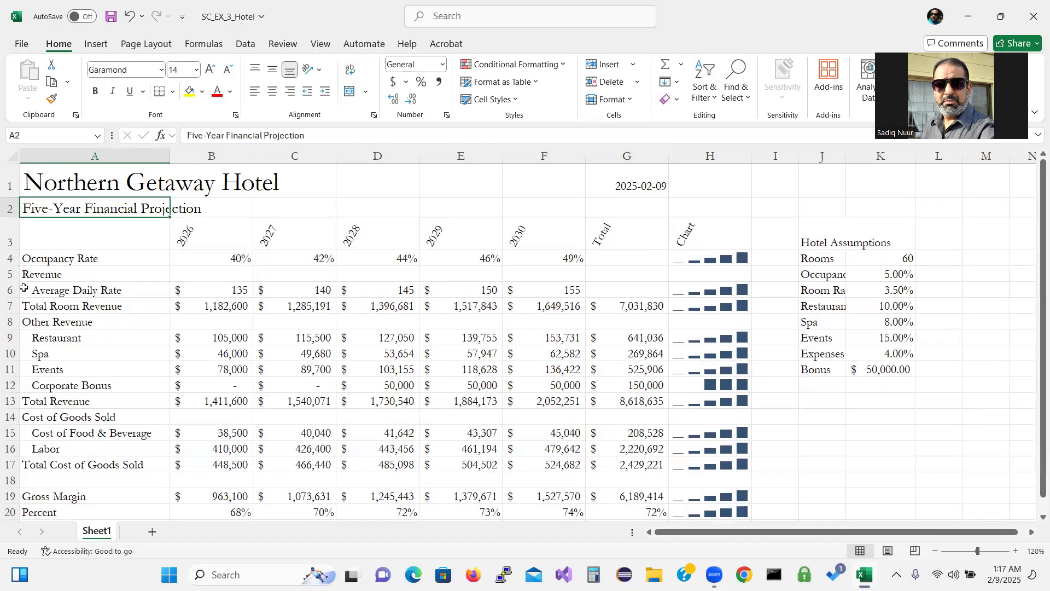
# Step: Bold the row labels in A4, A5, A7, A8, A13, A14, A17 and A19
pyautogui.click(64, 258)
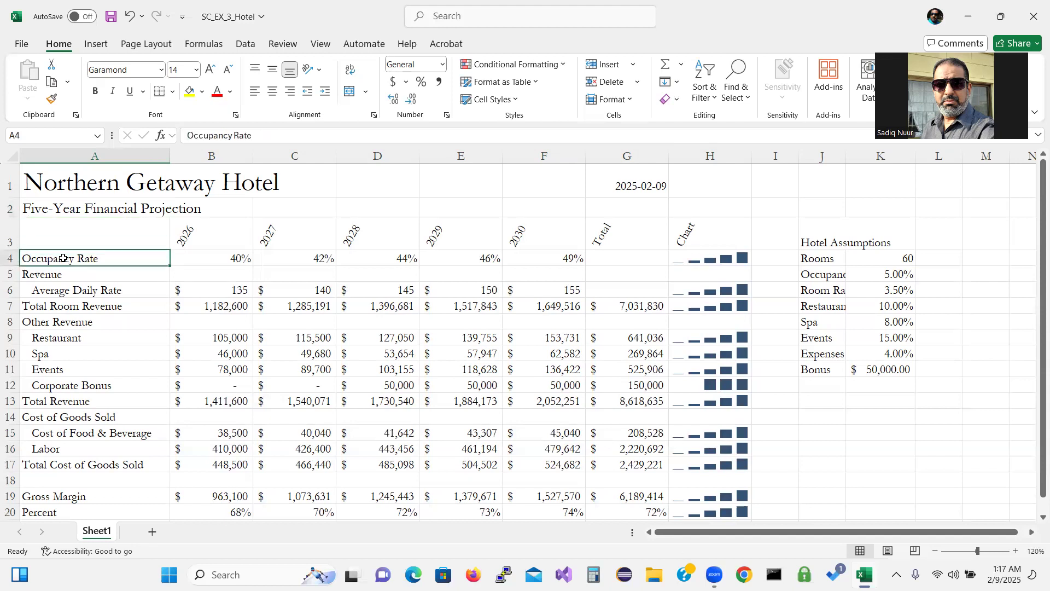
pyautogui.moveTo(64, 258)
pyautogui.mouseDown()
pyautogui.moveTo(66, 291)
pyautogui.moveTo(66, 275)
pyautogui.mouseUp()
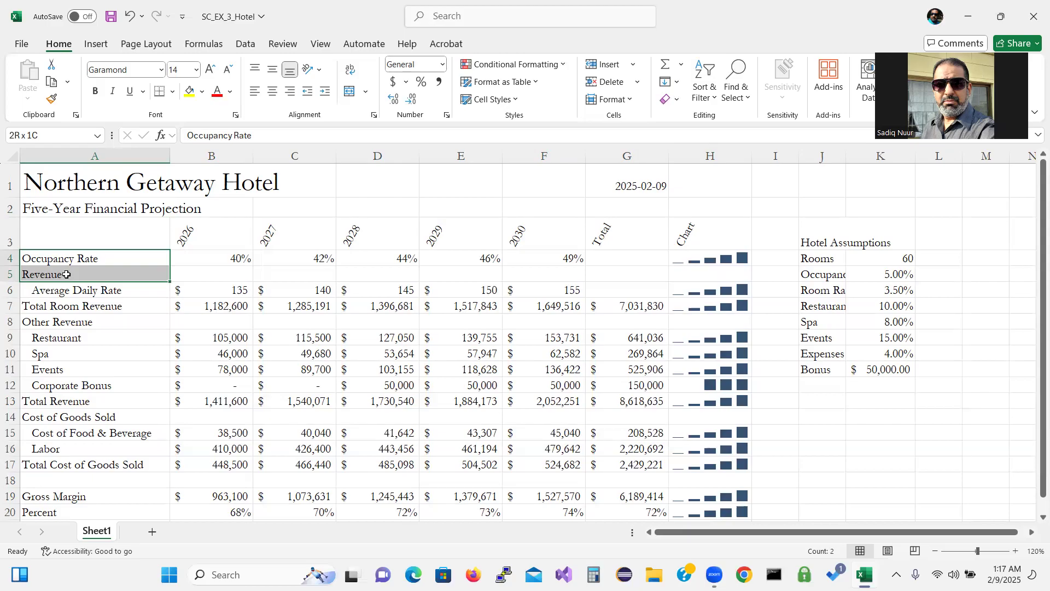
pyautogui.moveTo(66, 275); pyautogui.dragTo(66, 274)
pyautogui.keyDown('ctrl'); pyautogui.click(71, 306); pyautogui.keyUp('ctrl')
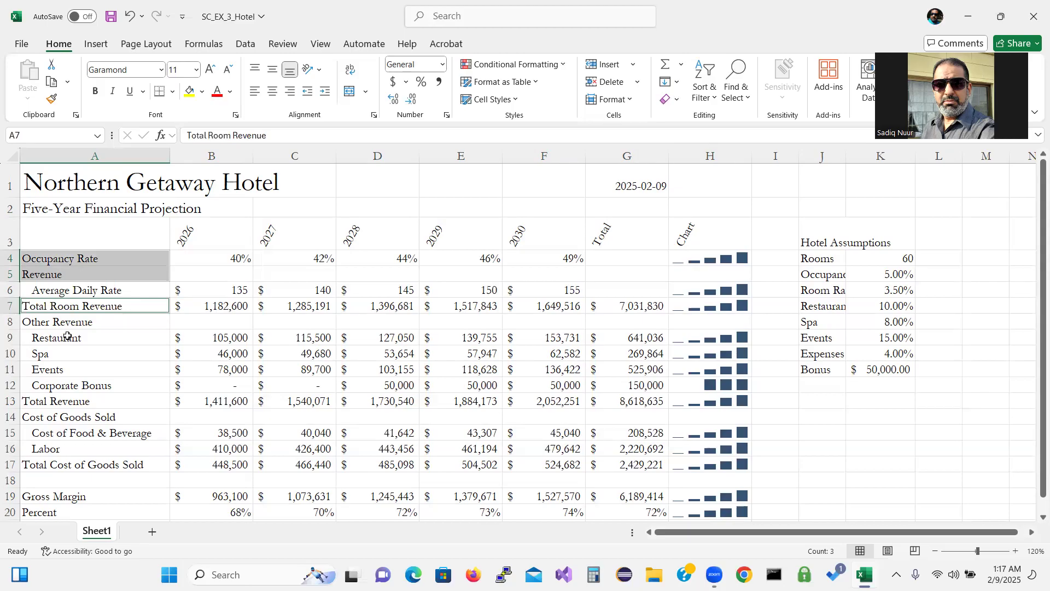
pyautogui.keyDown('ctrl'); pyautogui.click(74, 324); pyautogui.keyUp('ctrl')
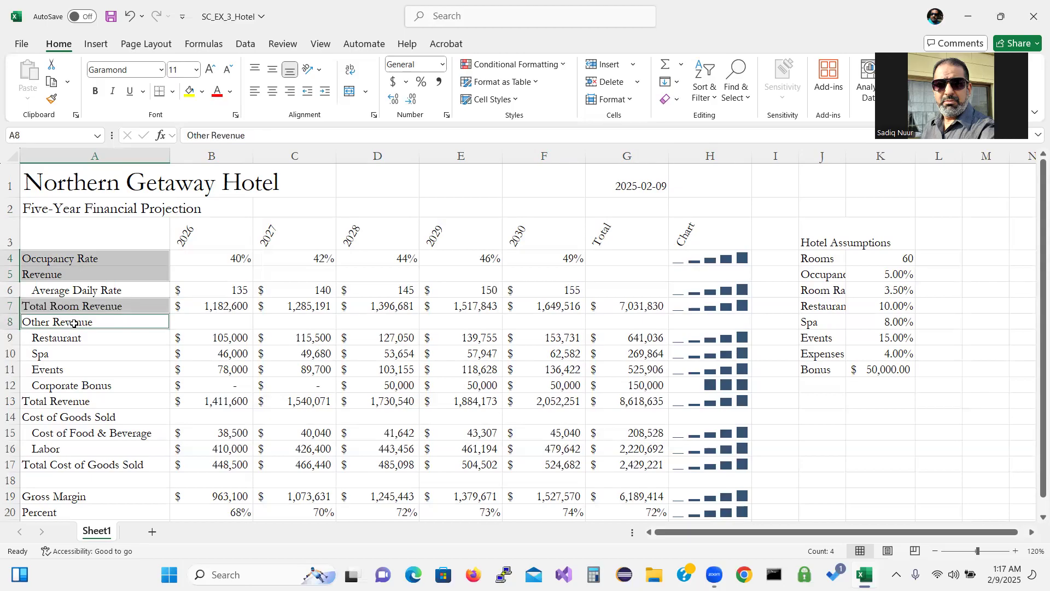
pyautogui.keyDown('ctrl'); pyautogui.click(65, 402); pyautogui.keyUp('ctrl')
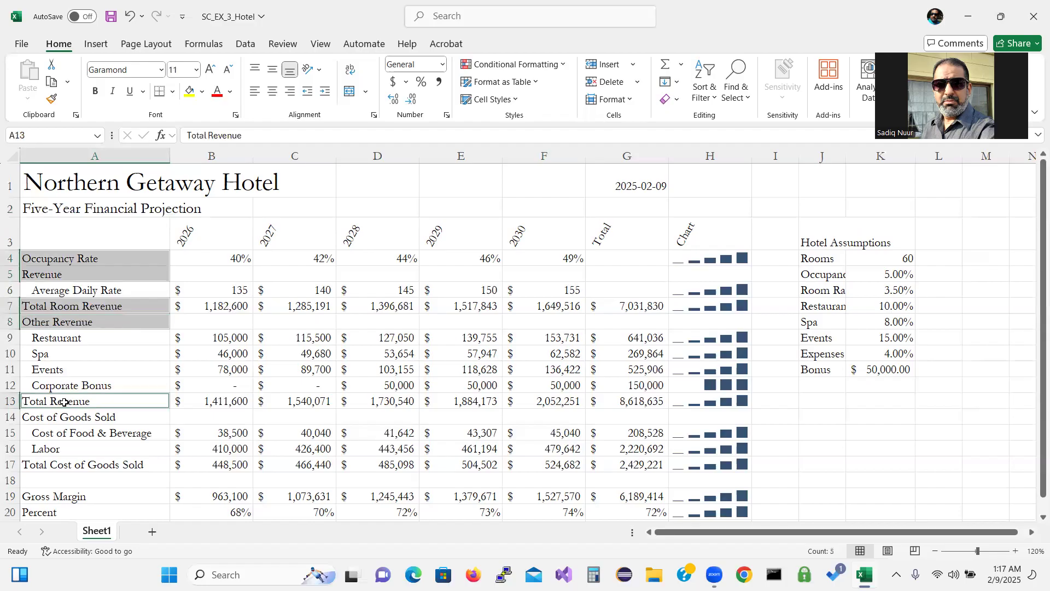
pyautogui.keyDown('ctrl'); pyautogui.click(61, 422); pyautogui.keyUp('ctrl')
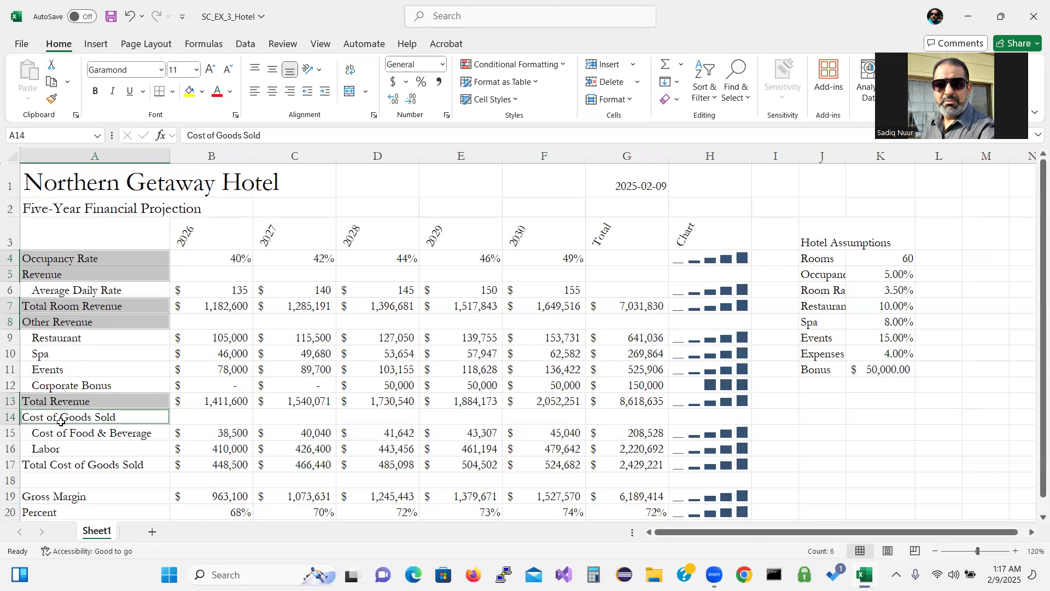
pyautogui.keyDown('ctrl'); pyautogui.click(54, 467); pyautogui.keyUp('ctrl')
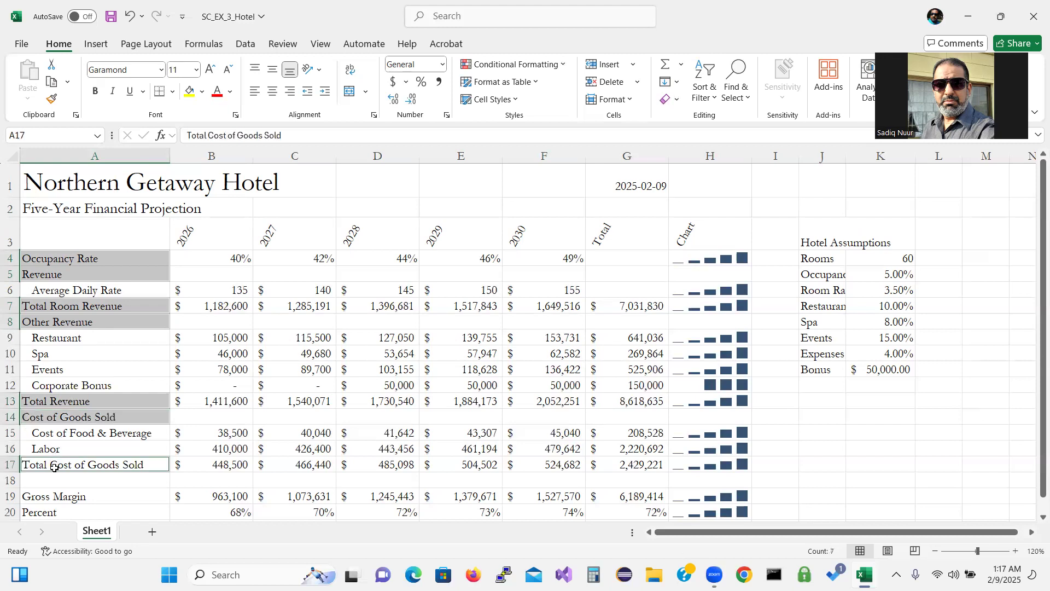
pyautogui.keyDown('ctrl'); pyautogui.click(47, 502); pyautogui.keyUp('ctrl')
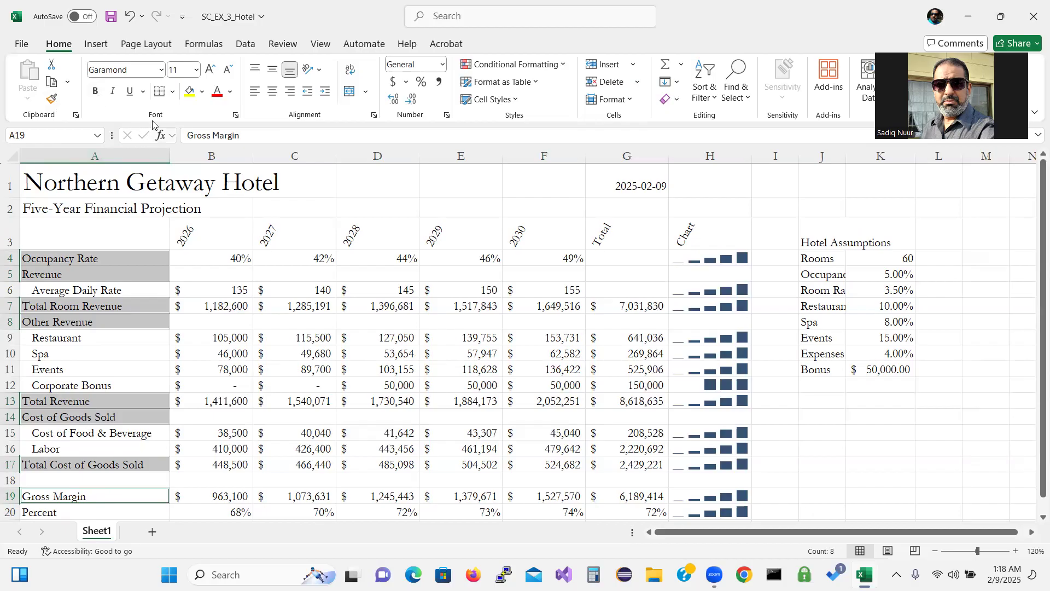
pyautogui.click(95, 92)
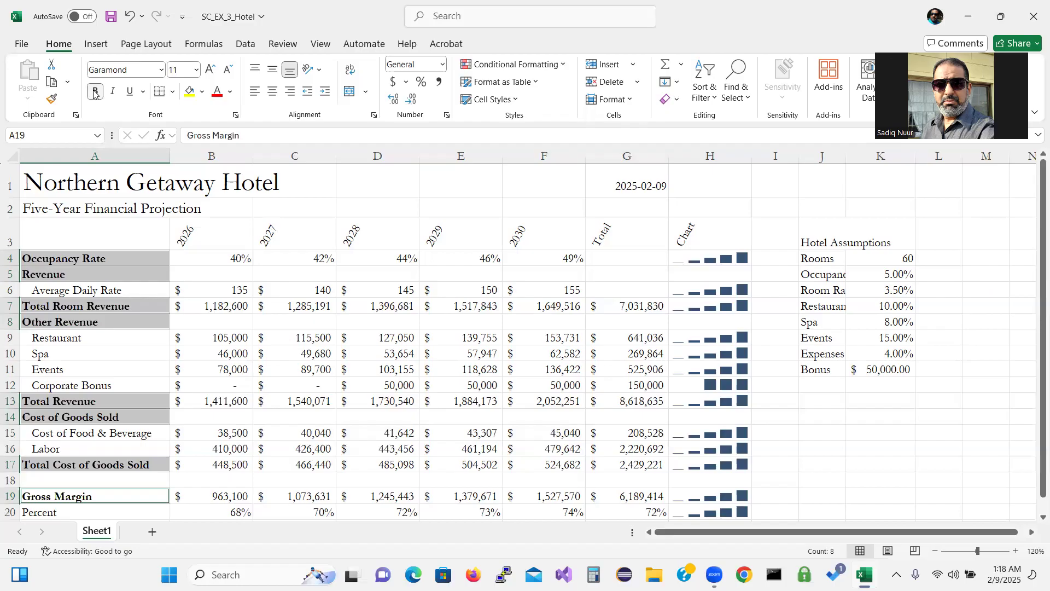
# Step: Fill the title range A1:H2 with the second-lightest tint of the olive-green theme color
pyautogui.click(51, 184)
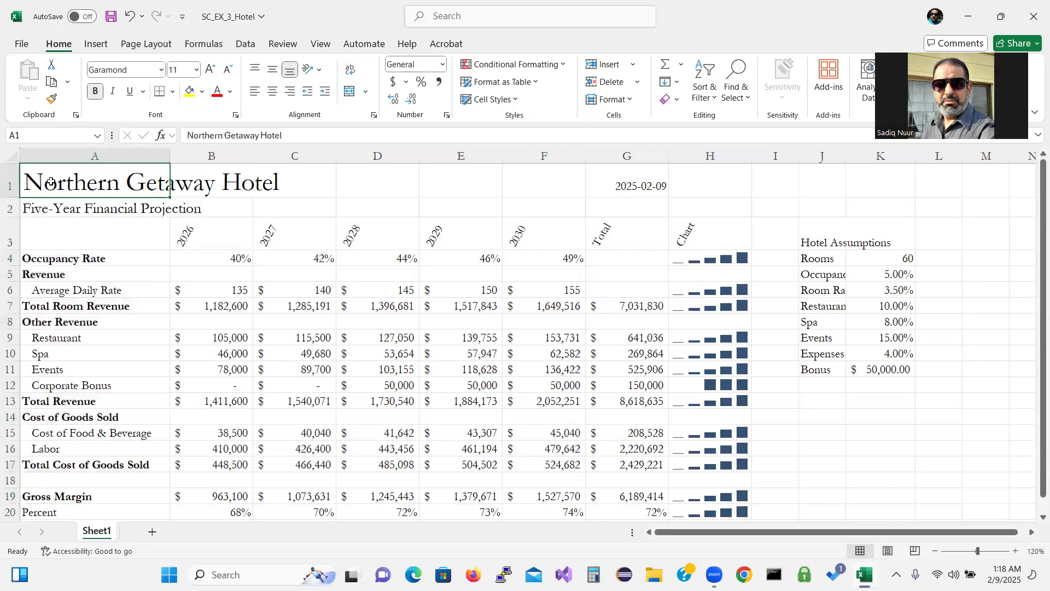
pyautogui.moveTo(50, 183); pyautogui.dragTo(703, 199)
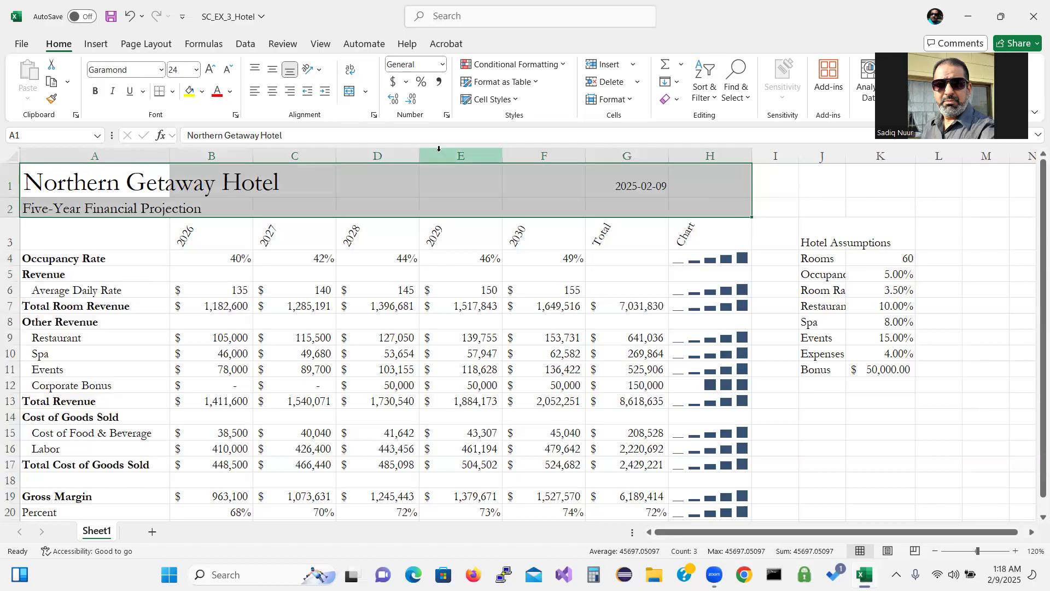
pyautogui.click(201, 93)
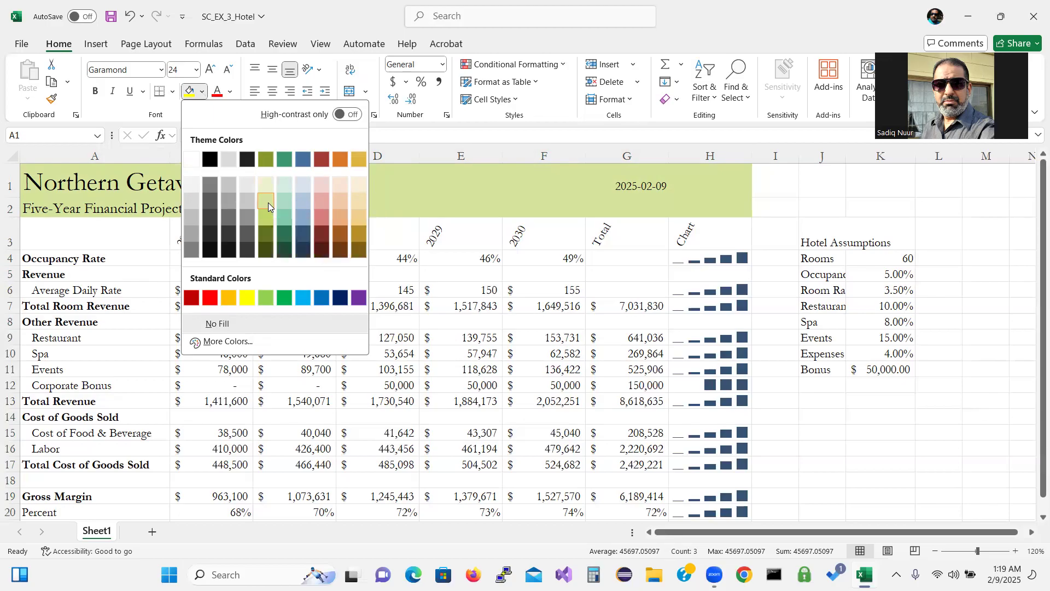
pyautogui.click(268, 202)
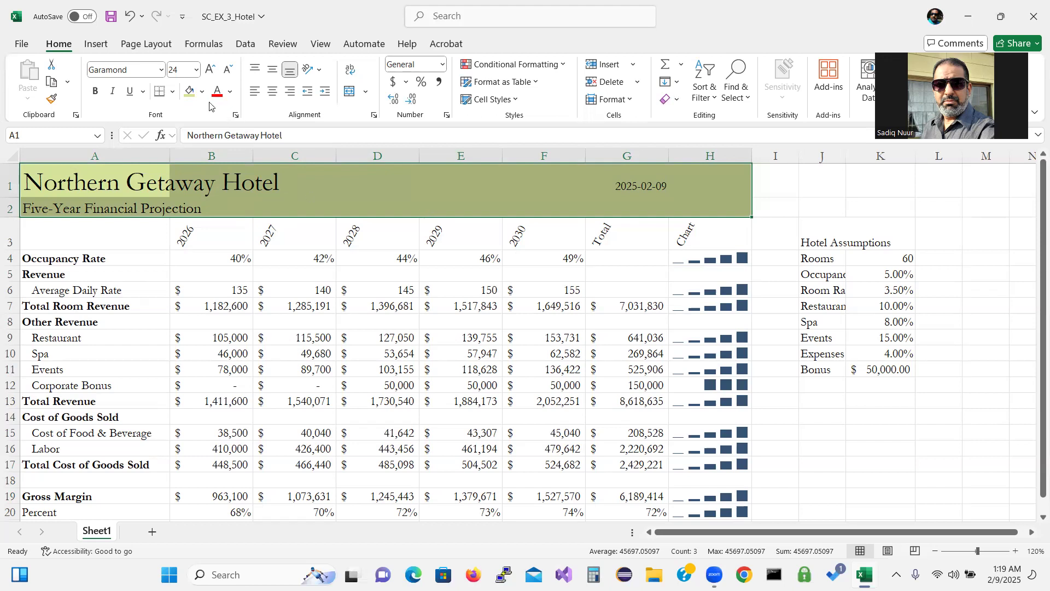
# Step: Set the font of the title range A1:H2 to the dark gray Text 2 theme color and make it bold
pyautogui.click(229, 93)
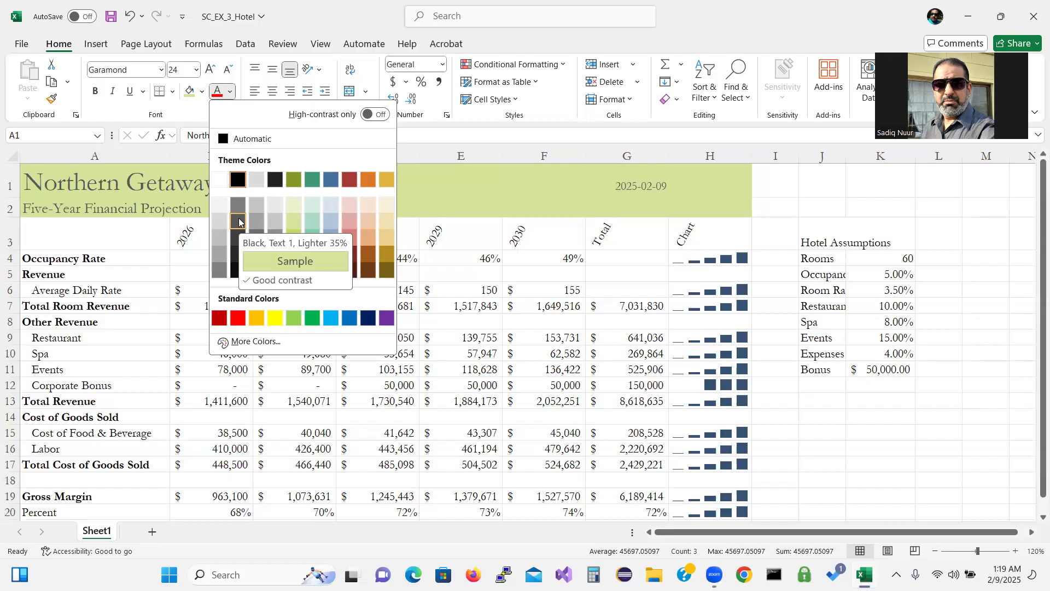
pyautogui.click(276, 180)
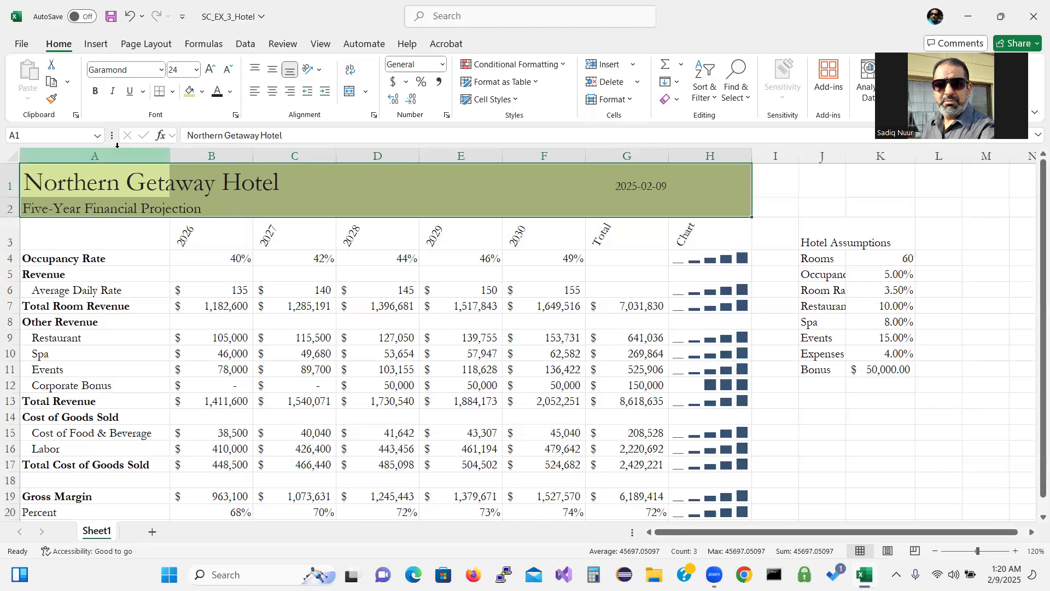
pyautogui.click(95, 92)
pyautogui.click(221, 292)
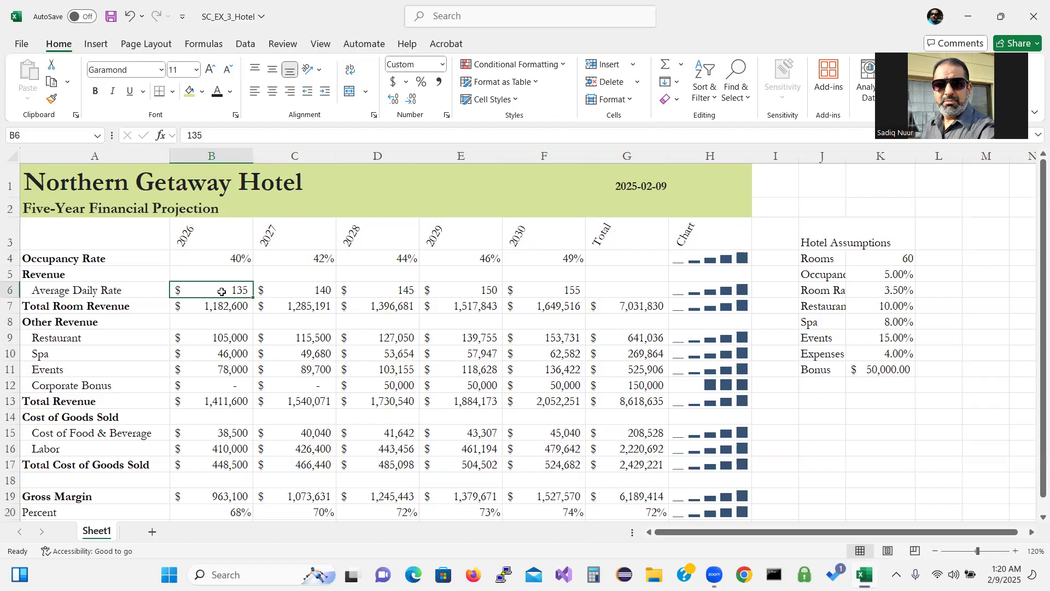
# Step: Apply the Heading 2 cell style to the column headings in A3:H3
pyautogui.click(70, 245)
pyautogui.moveTo(71, 245); pyautogui.dragTo(699, 231)
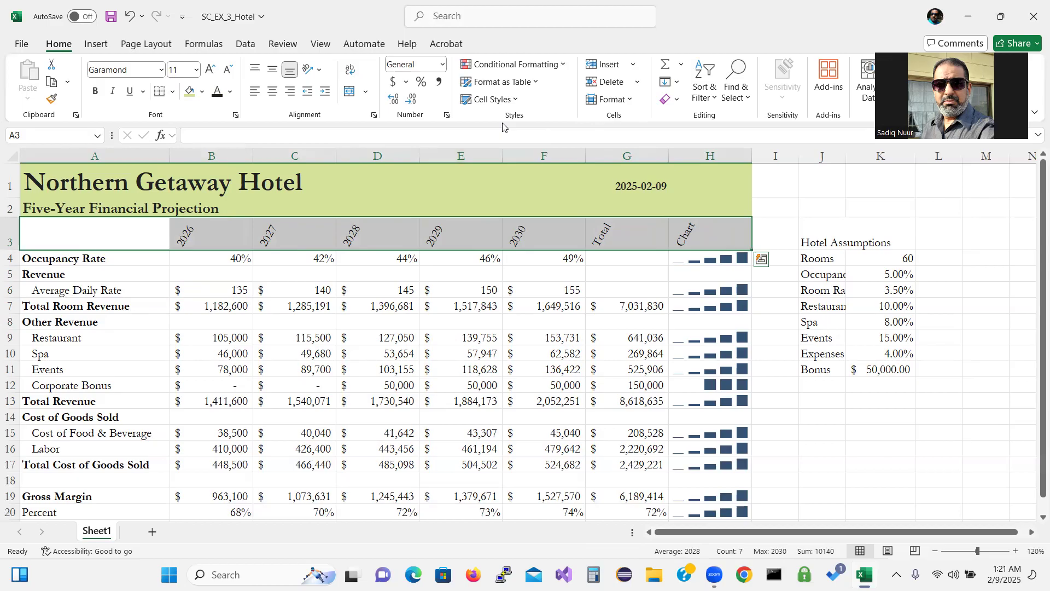
pyautogui.click(515, 100)
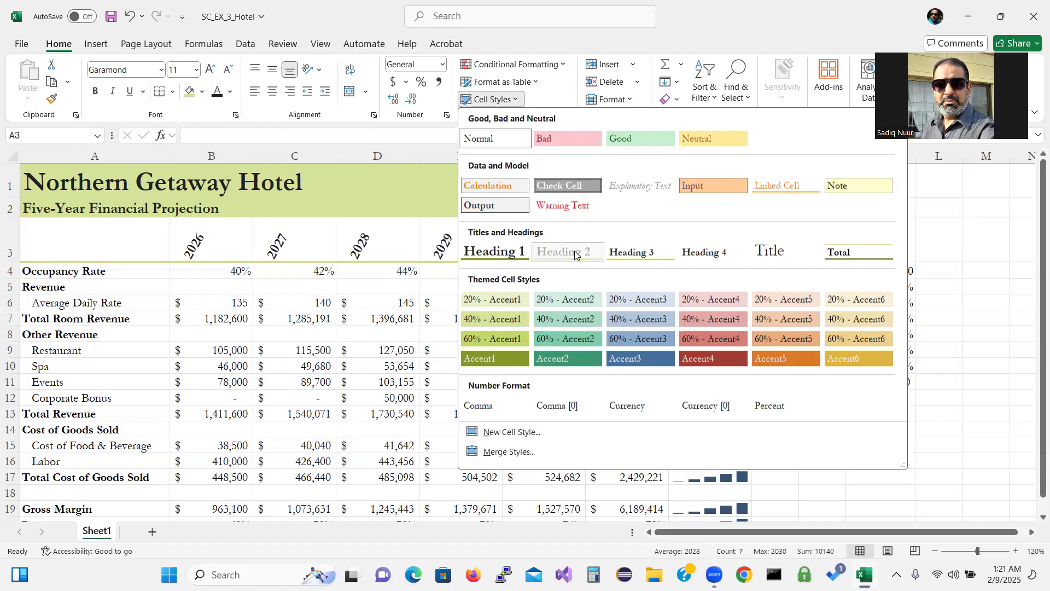
pyautogui.click(575, 250)
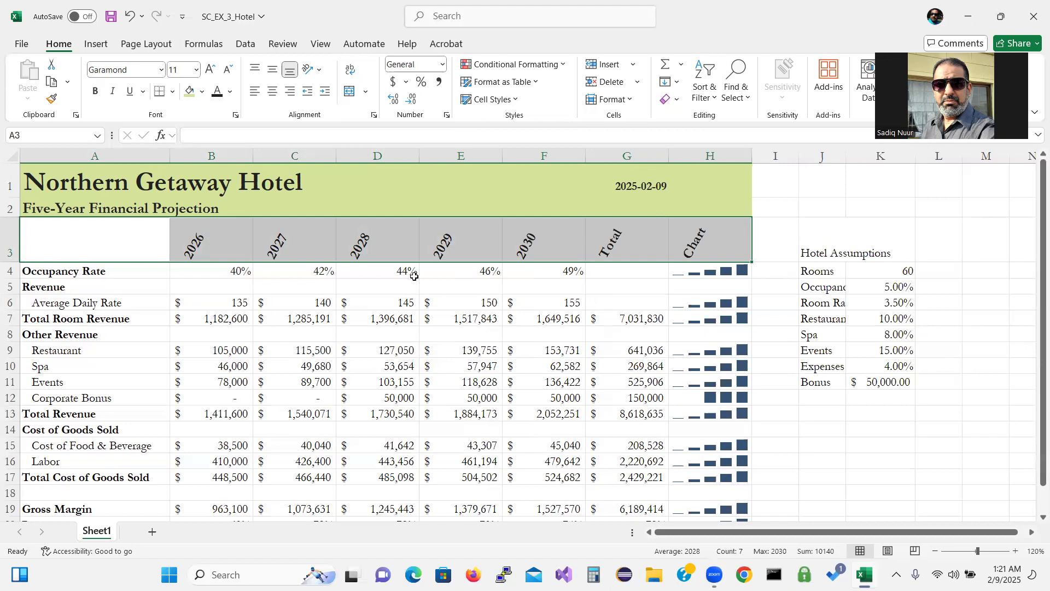
pyautogui.click(119, 320)
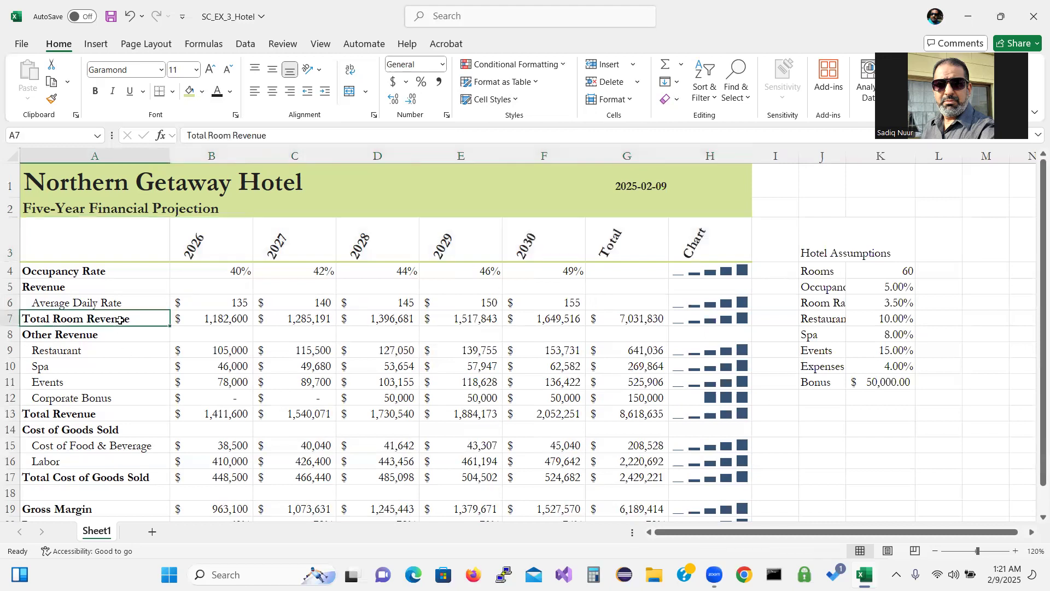
pyautogui.moveTo(119, 320); pyautogui.dragTo(638, 316)
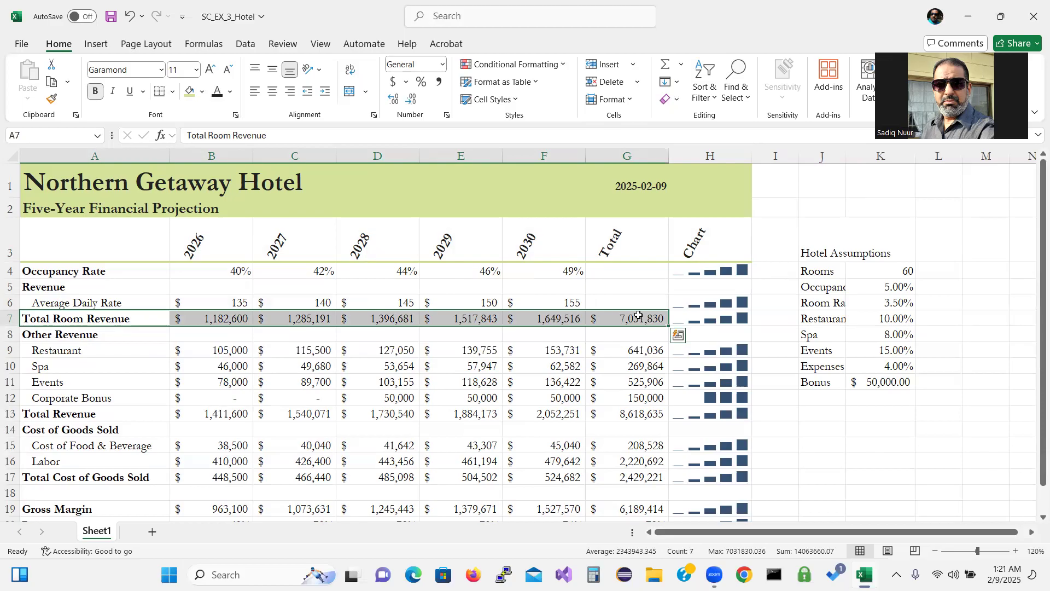
pyautogui.moveTo(76, 416); pyautogui.dragTo(629, 417)
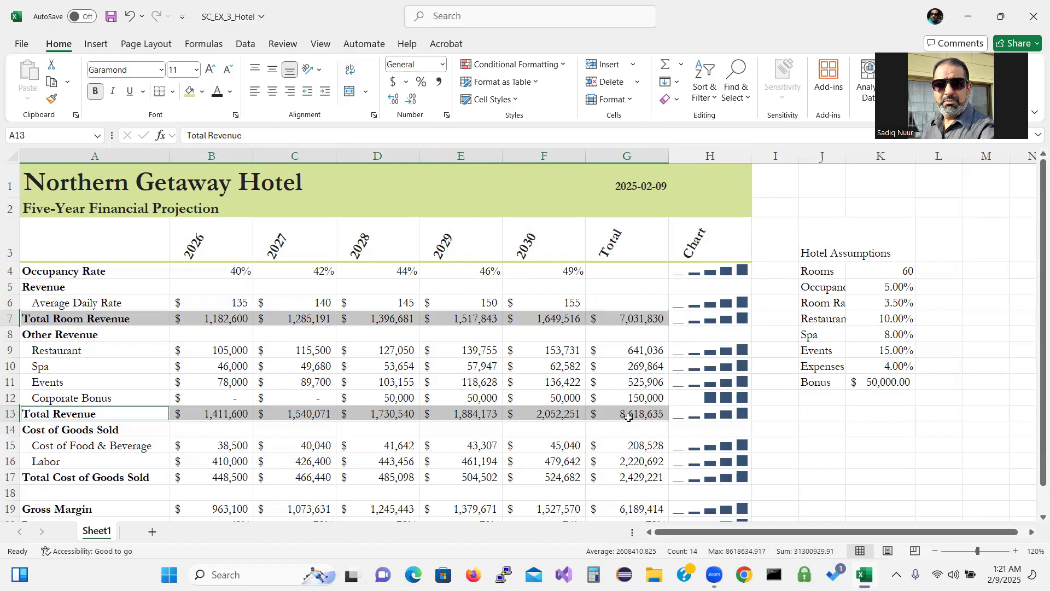
pyautogui.moveTo(120, 478); pyautogui.dragTo(611, 468)
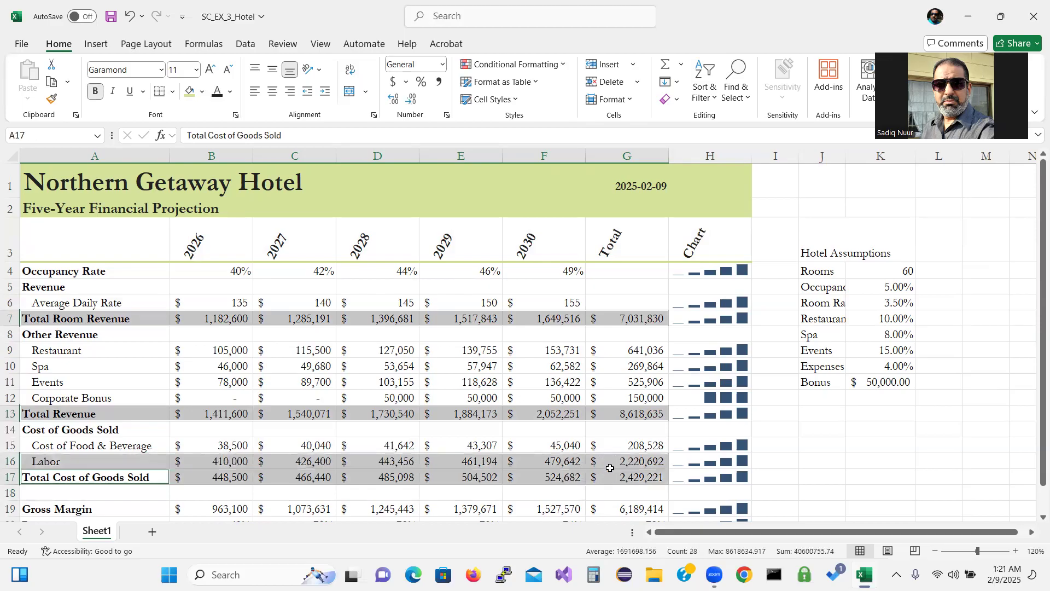
pyautogui.keyDown('ctrl'); pyautogui.click(159, 478); pyautogui.keyUp('ctrl')
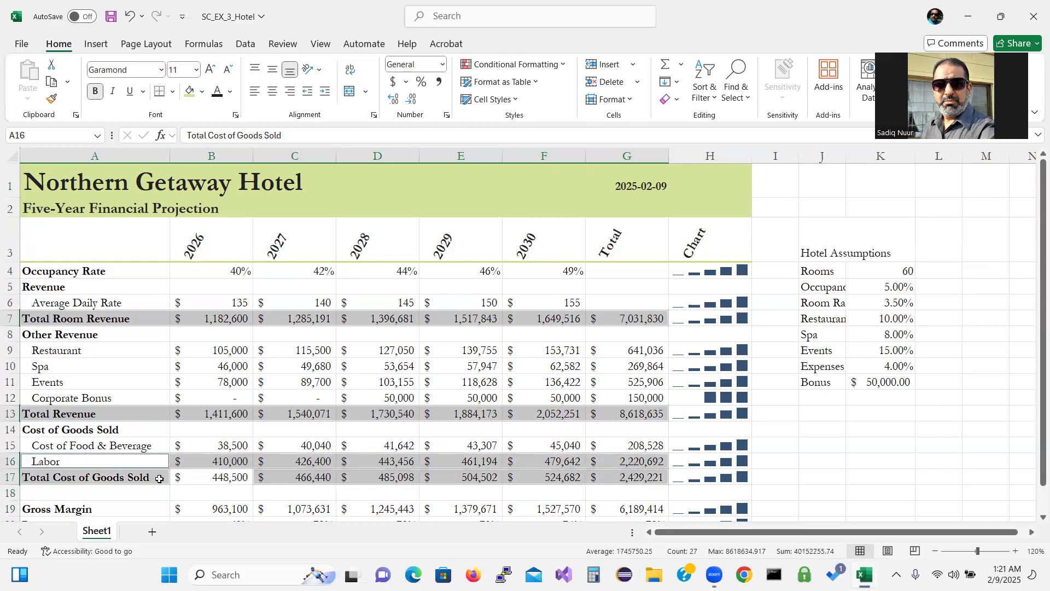
pyautogui.keyDown('ctrl'); pyautogui.click(106, 477); pyautogui.keyUp('ctrl')
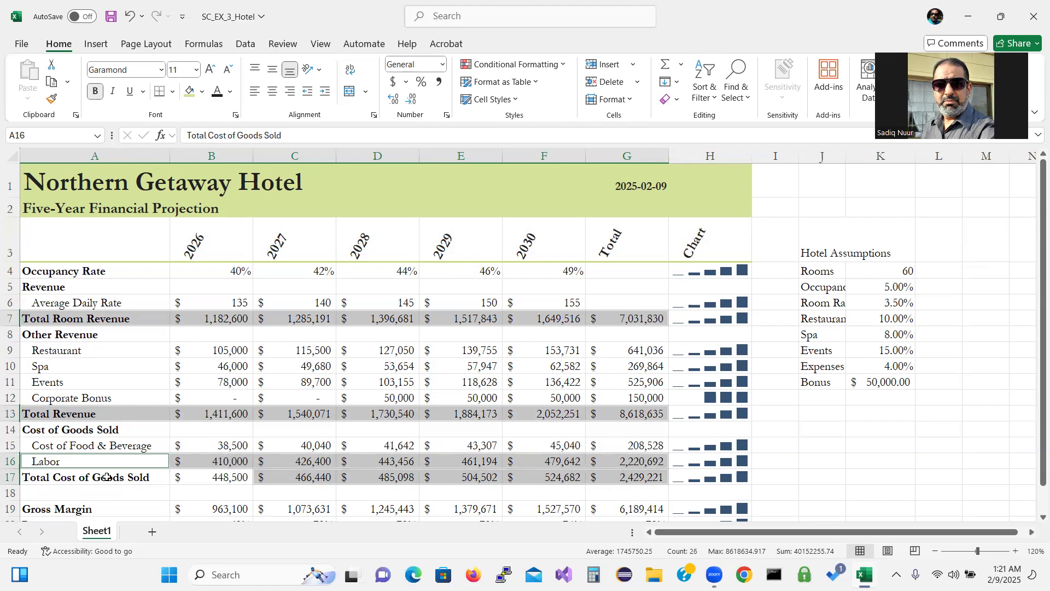
pyautogui.click(235, 383)
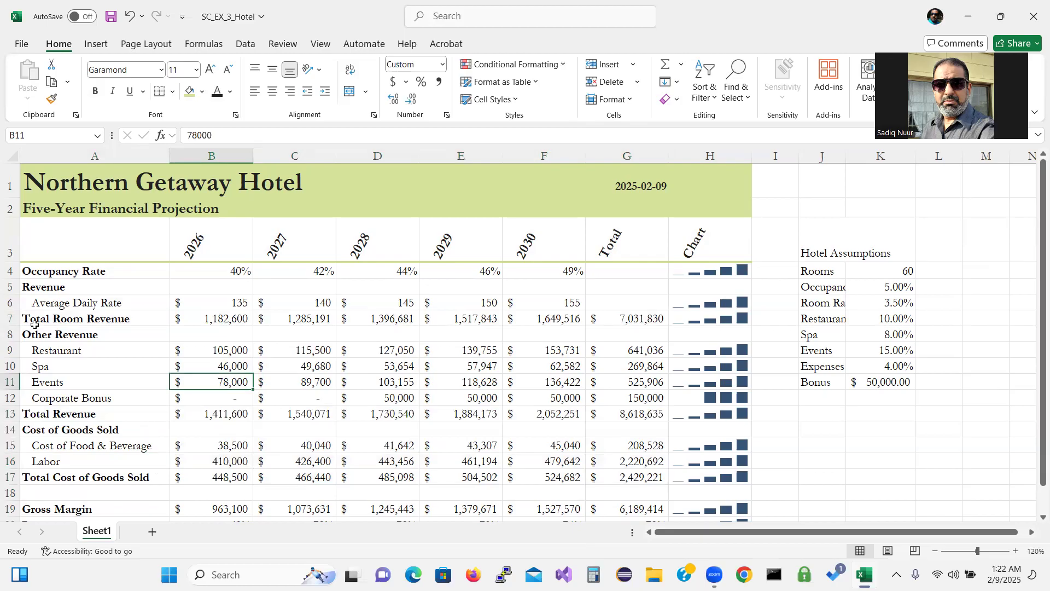
# Step: Select A7:G7, A13:G13, A17:G17 and A19:G19 together and open the cell styles gallery for them
pyautogui.click(54, 323)
pyautogui.moveTo(283, 323); pyautogui.dragTo(614, 314)
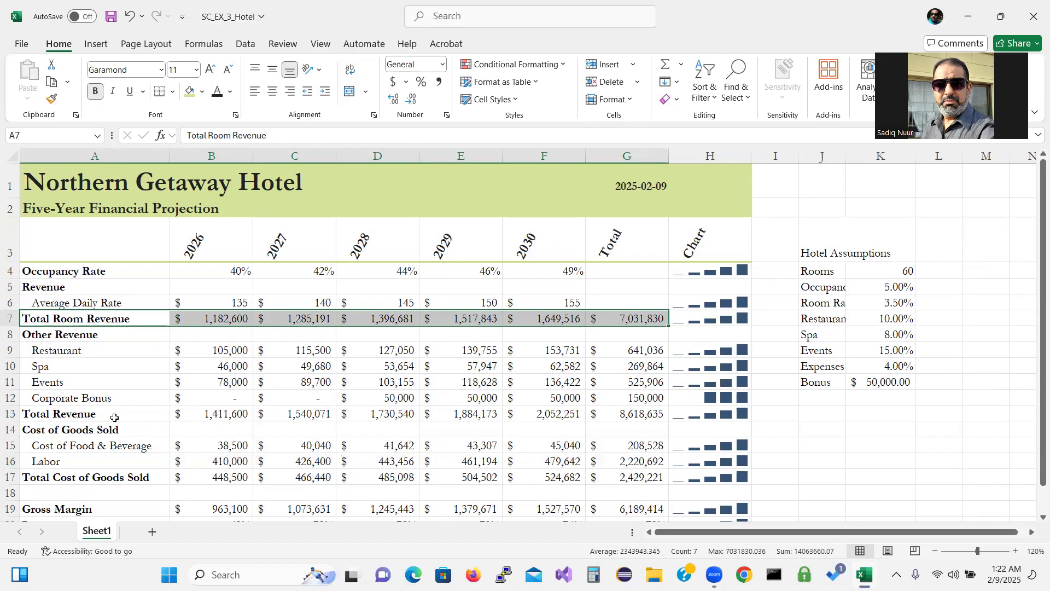
pyautogui.moveTo(97, 414); pyautogui.dragTo(602, 414)
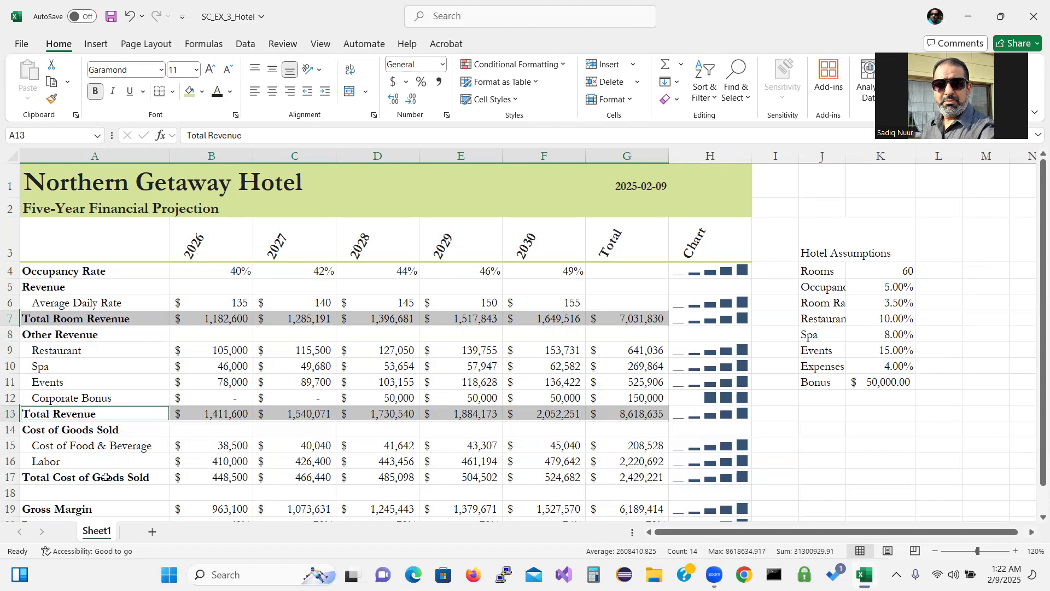
pyautogui.moveTo(99, 478); pyautogui.dragTo(627, 478)
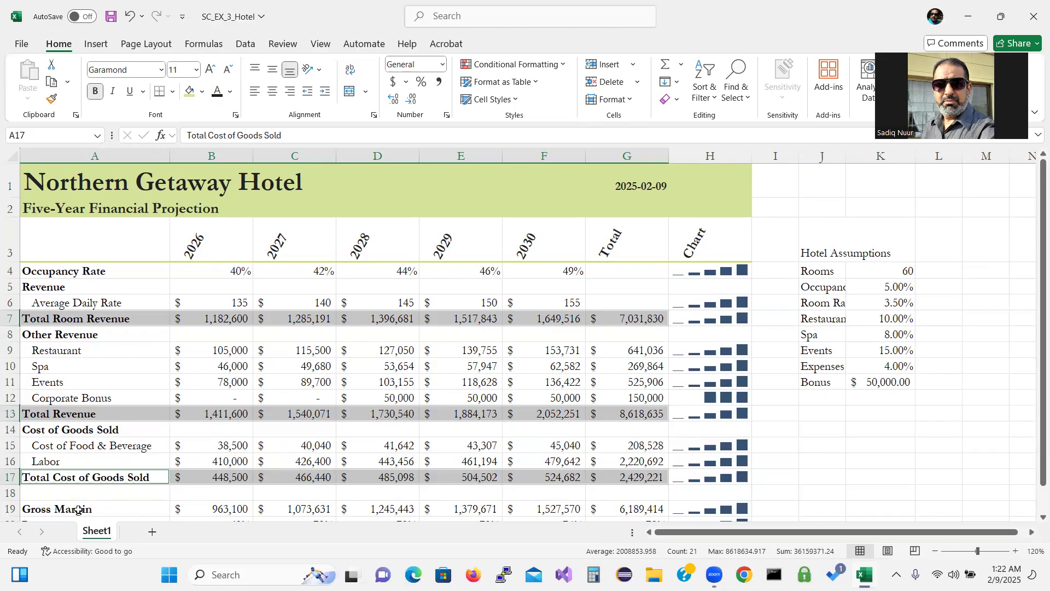
pyautogui.moveTo(79, 510); pyautogui.dragTo(609, 501)
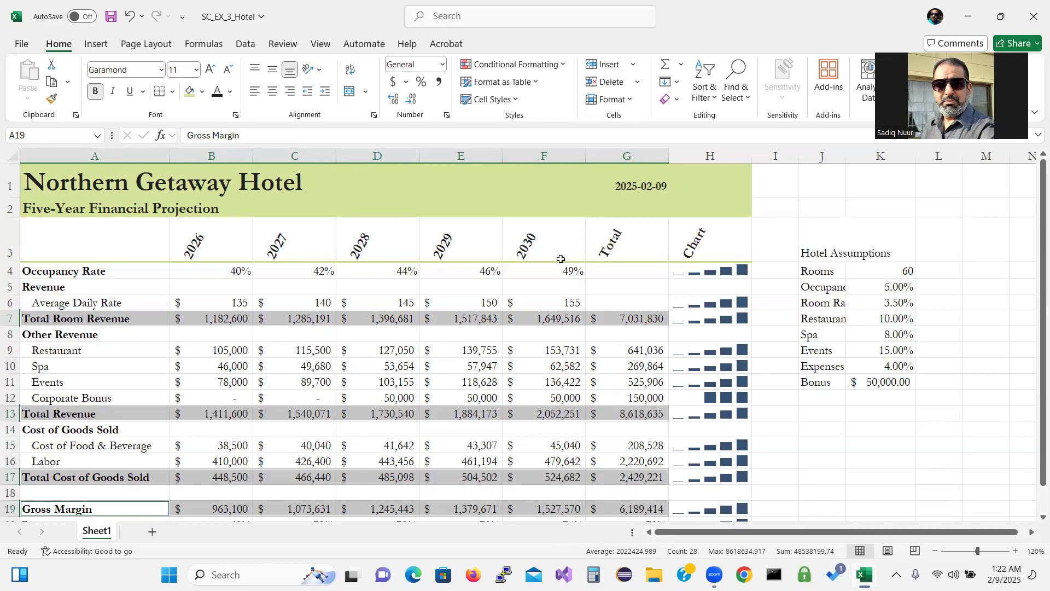
pyautogui.click(516, 101)
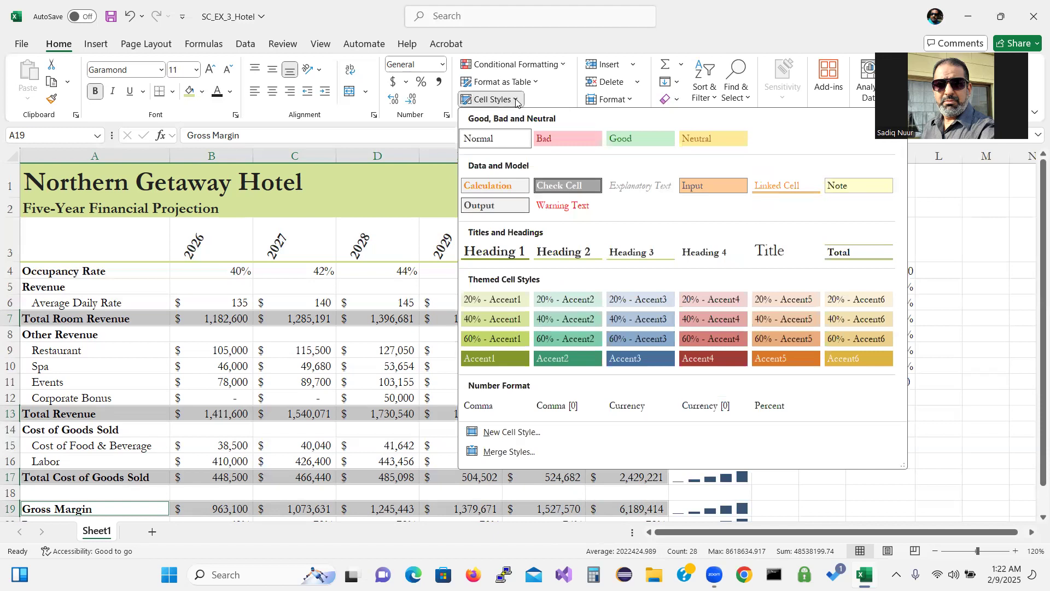
# Step: Apply the Total cell style to the selected total rows and fill Gross Margin row A19:G19 with the lightest Blue-Gray, Accent 3 tint
pyautogui.click(845, 253)
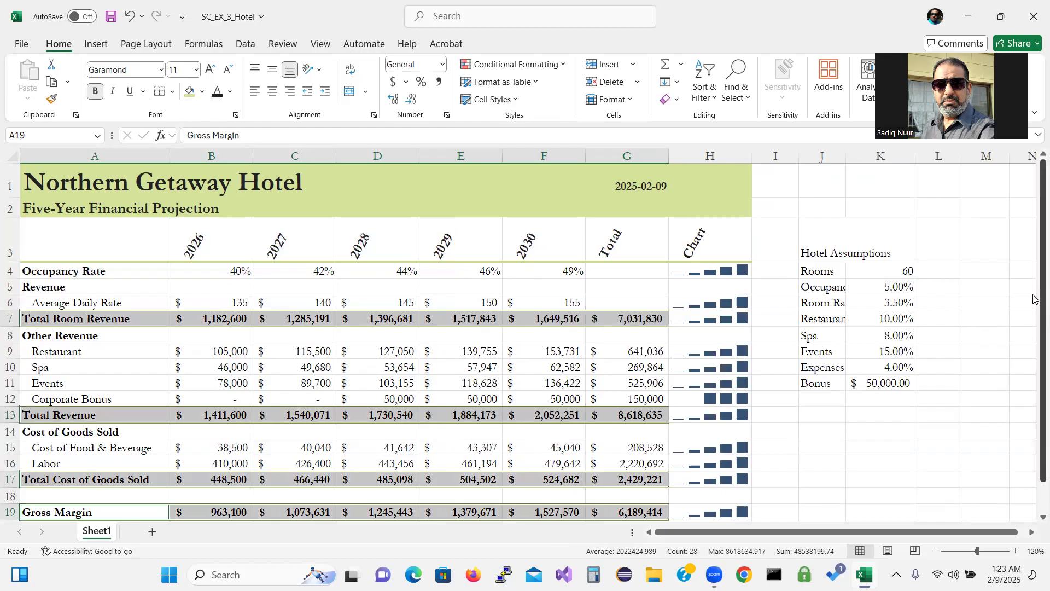
pyautogui.moveTo(1043, 296); pyautogui.dragTo(1044, 326)
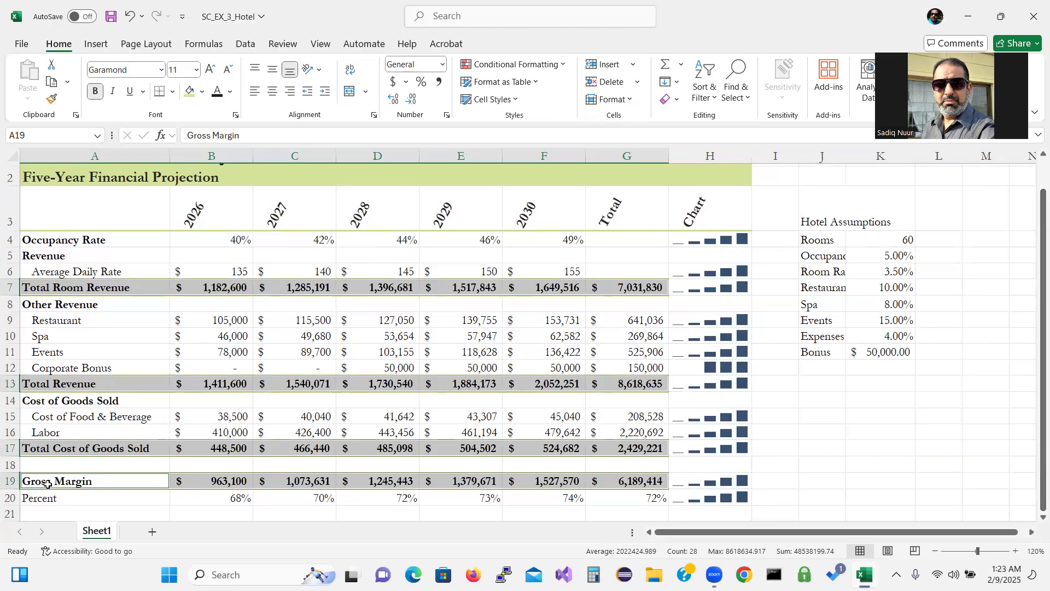
pyautogui.moveTo(48, 485); pyautogui.dragTo(629, 488)
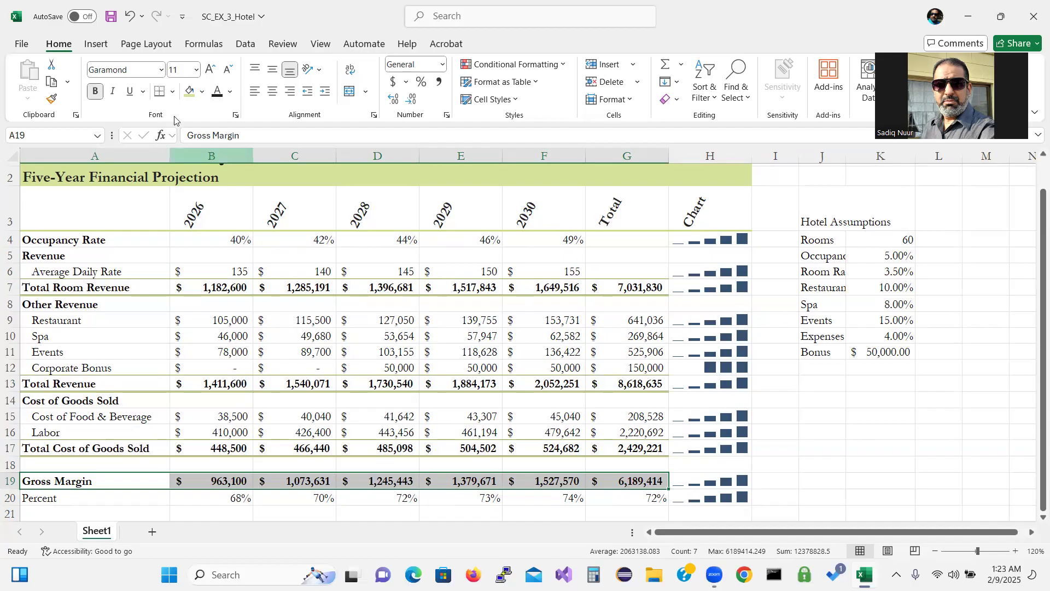
pyautogui.click(203, 92)
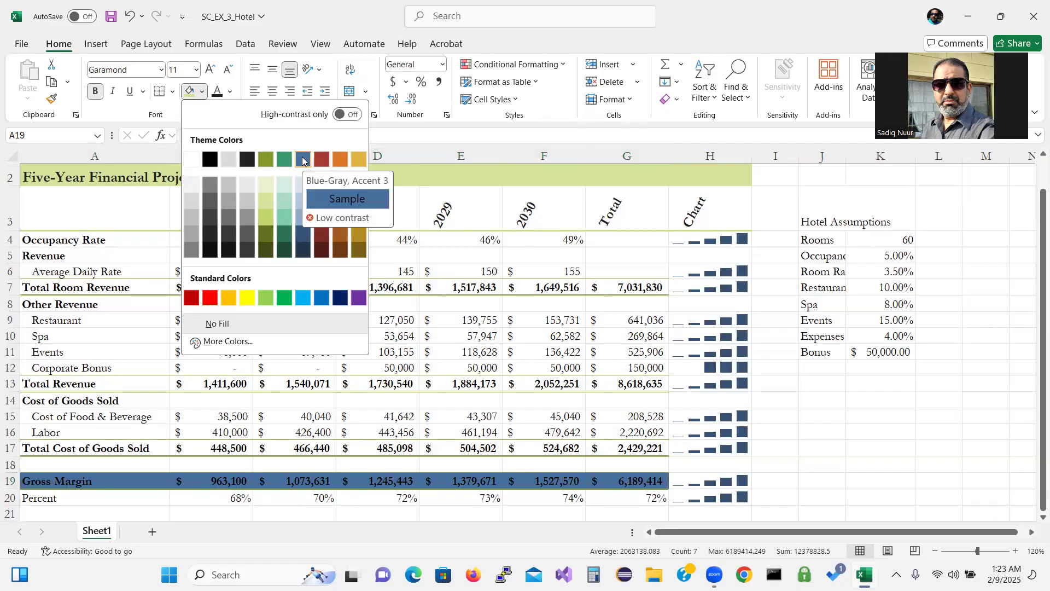
pyautogui.click(299, 187)
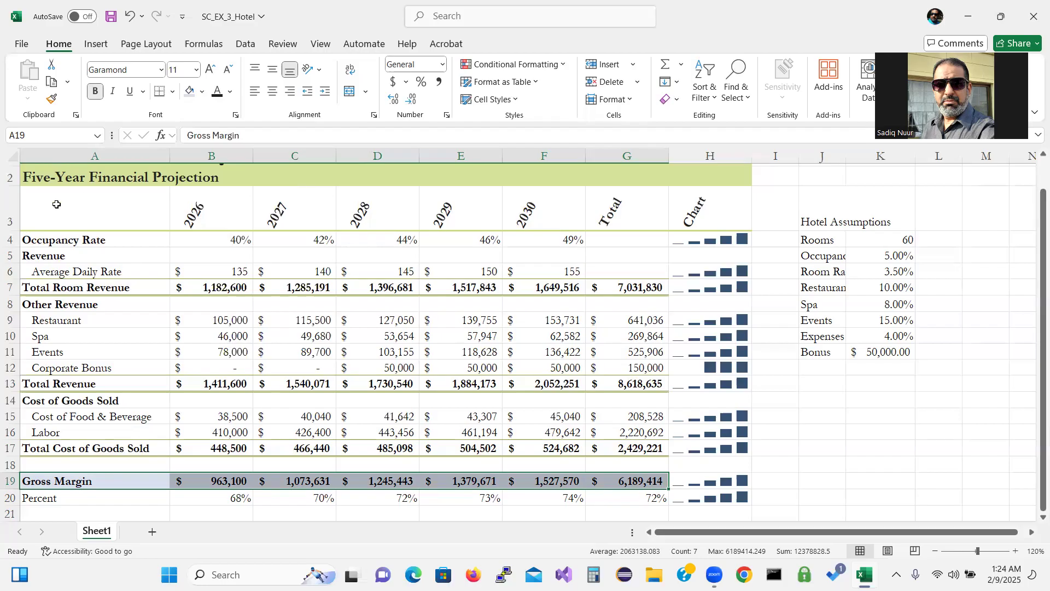
# Step: Copy the Gross Margin label's formatting with Format Painter onto the labels Total Room Revenue, Total Revenue and Total Cost of Goods Sold
pyautogui.click(87, 480)
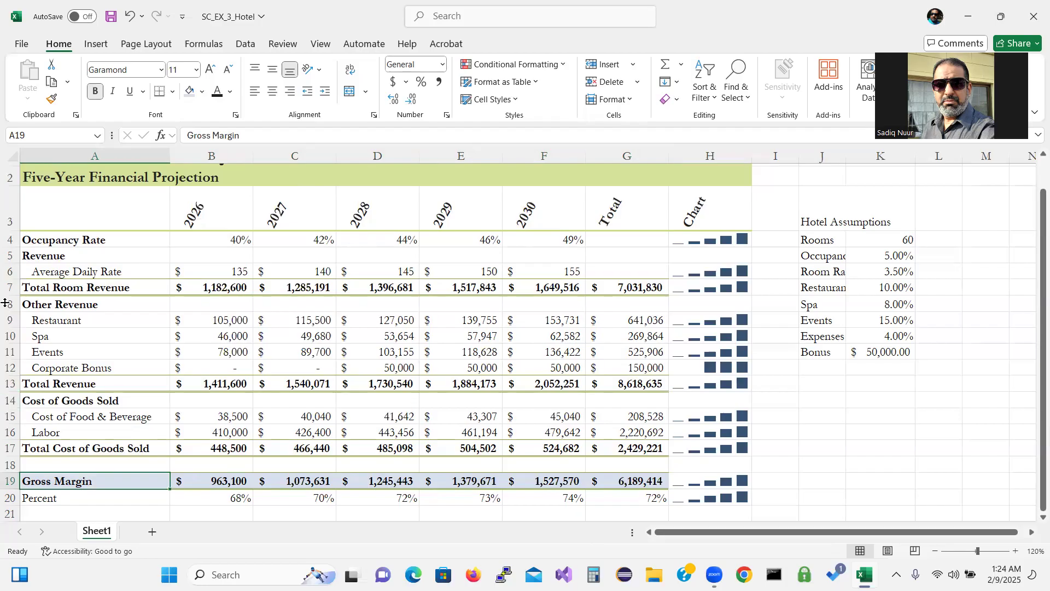
pyautogui.click(51, 100)
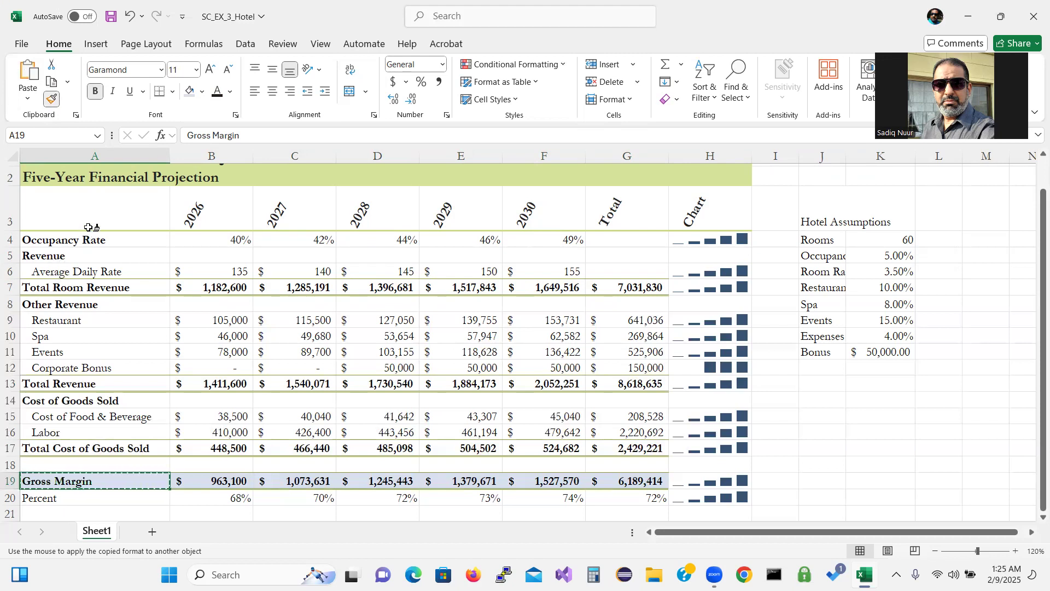
pyautogui.click(83, 286)
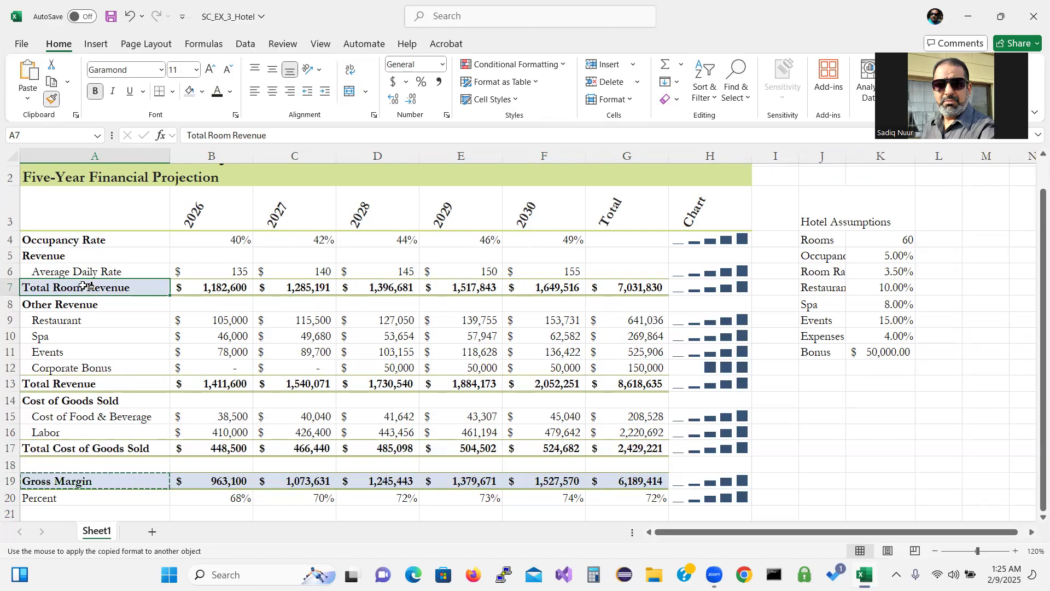
pyautogui.click(76, 384)
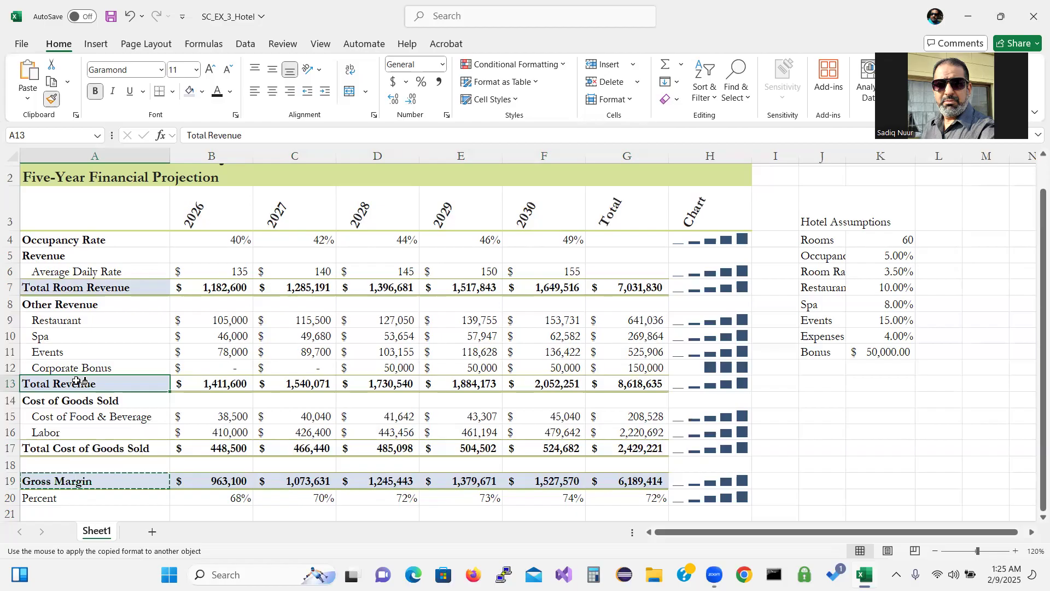
pyautogui.click(72, 446)
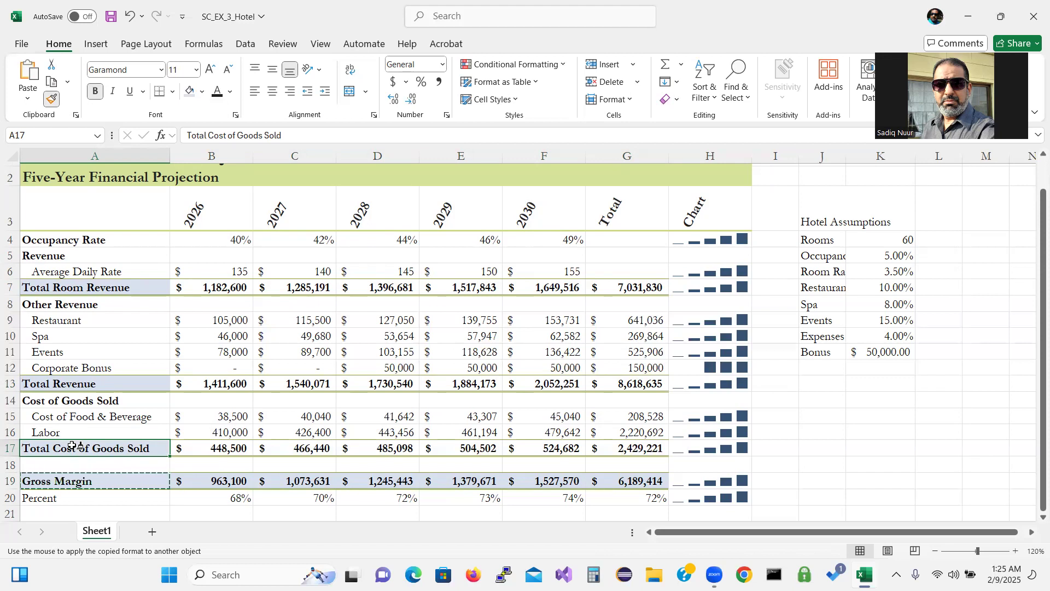
pyautogui.click(53, 99)
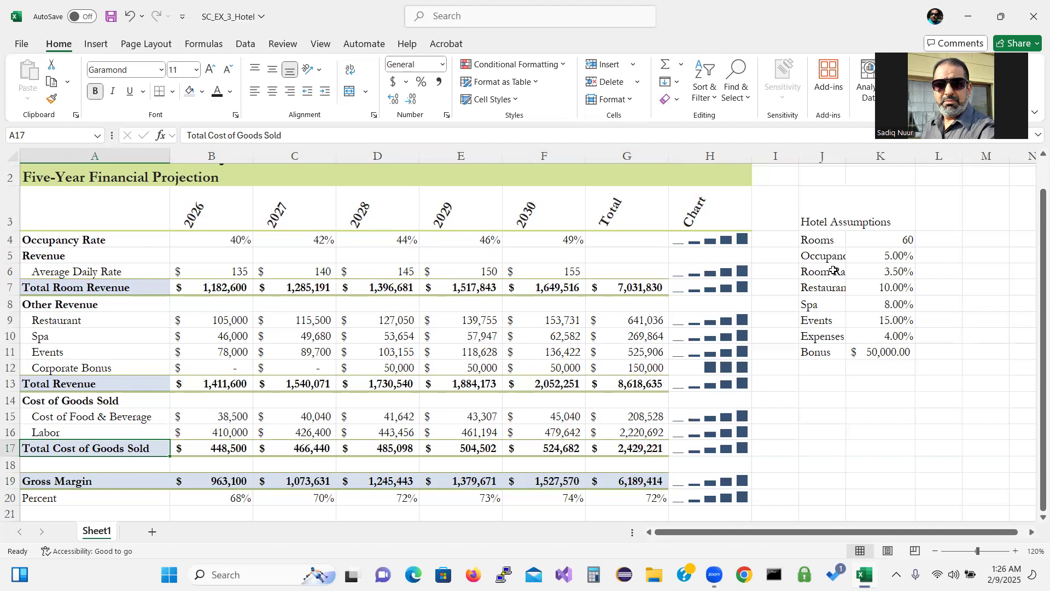
# Step: Apply the Heading 2 cell style to the Hotel Assumptions title in J3:K3, and merge and center it across both cells
pyautogui.click(826, 220)
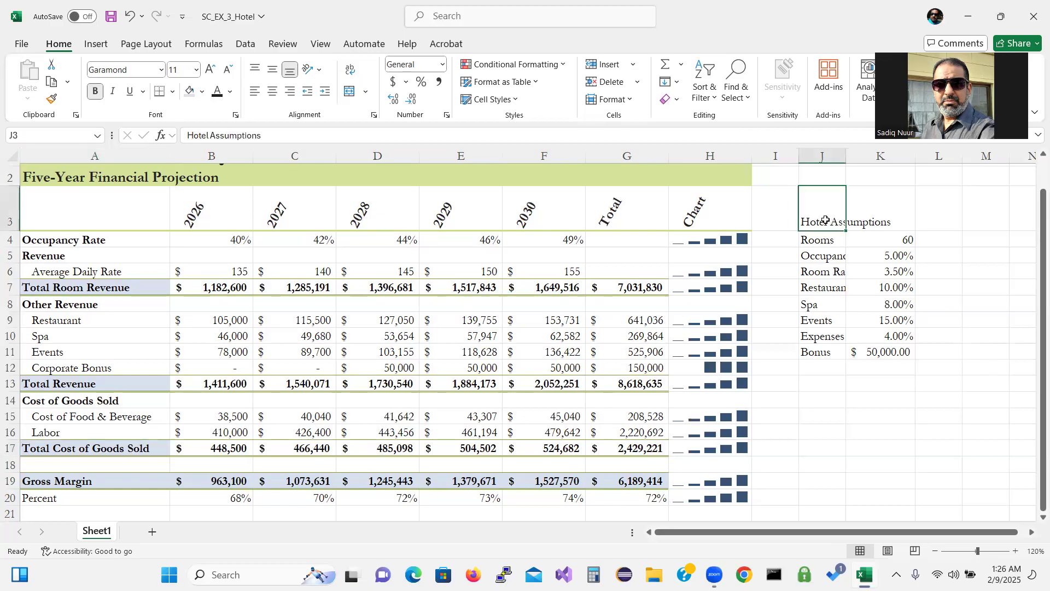
pyautogui.moveTo(826, 221); pyautogui.dragTo(891, 218)
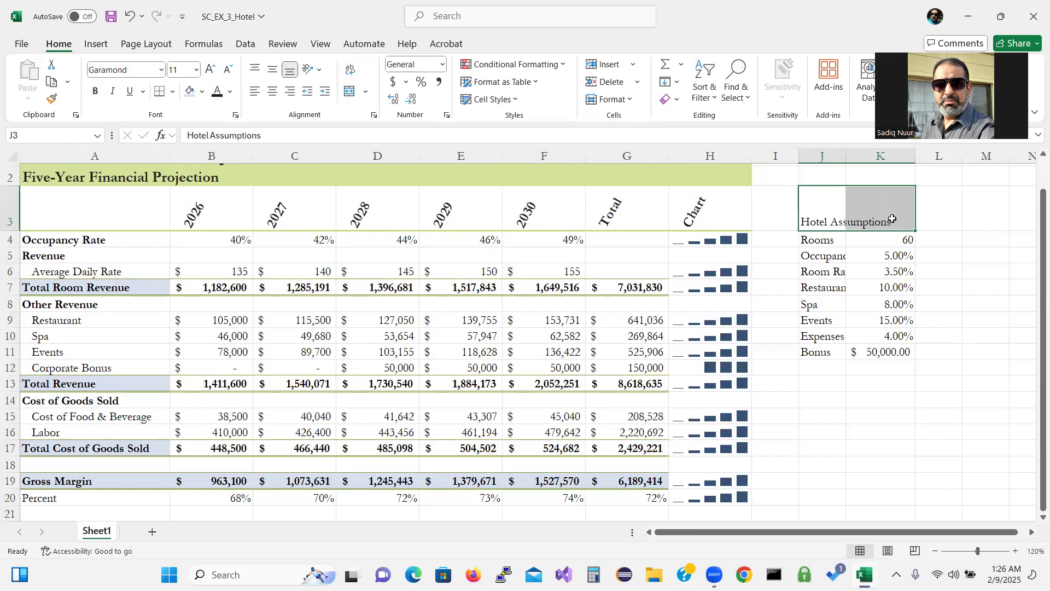
pyautogui.click(516, 102)
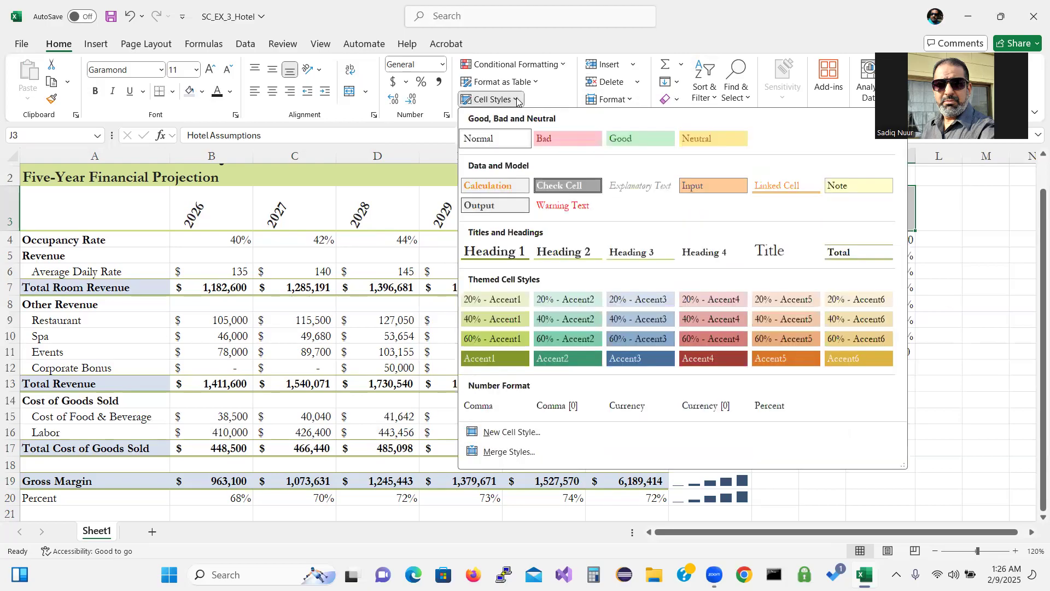
pyautogui.click(579, 255)
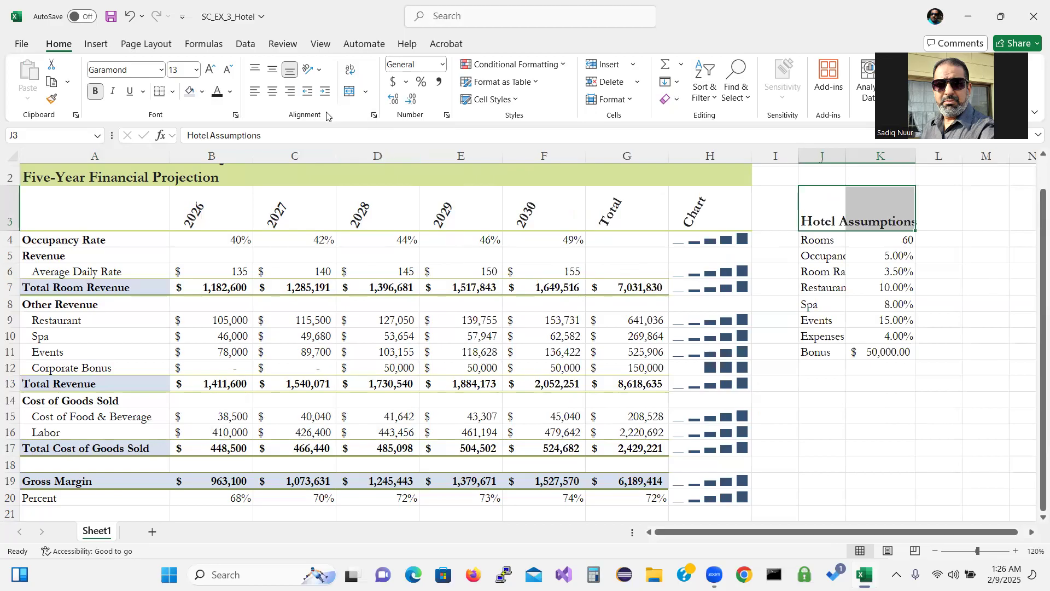
pyautogui.click(349, 93)
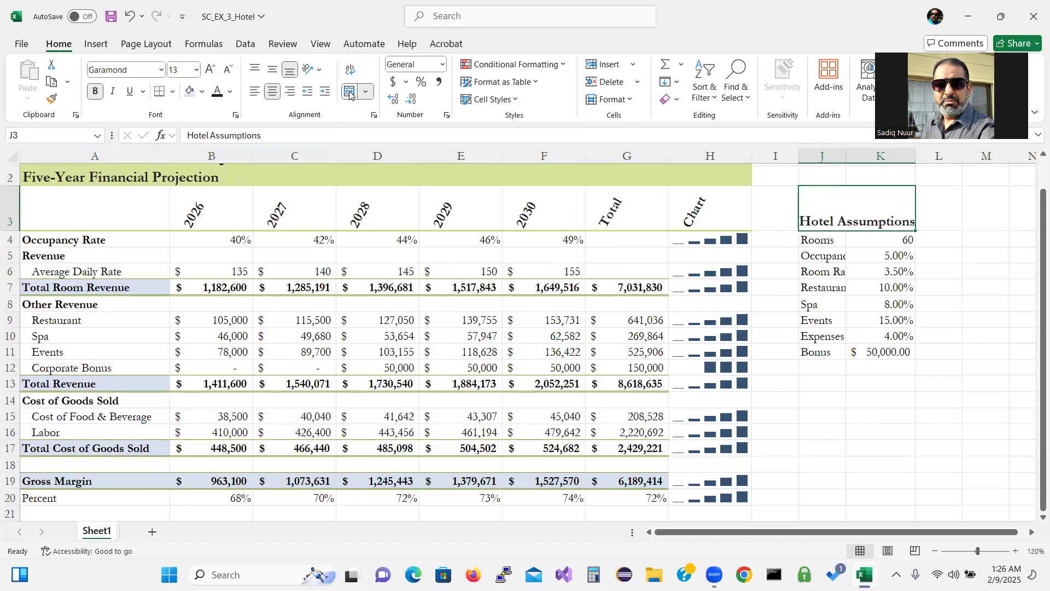
# Step: AutoFit the width of column J to the Hotel Assumptions labels
pyautogui.click(630, 98)
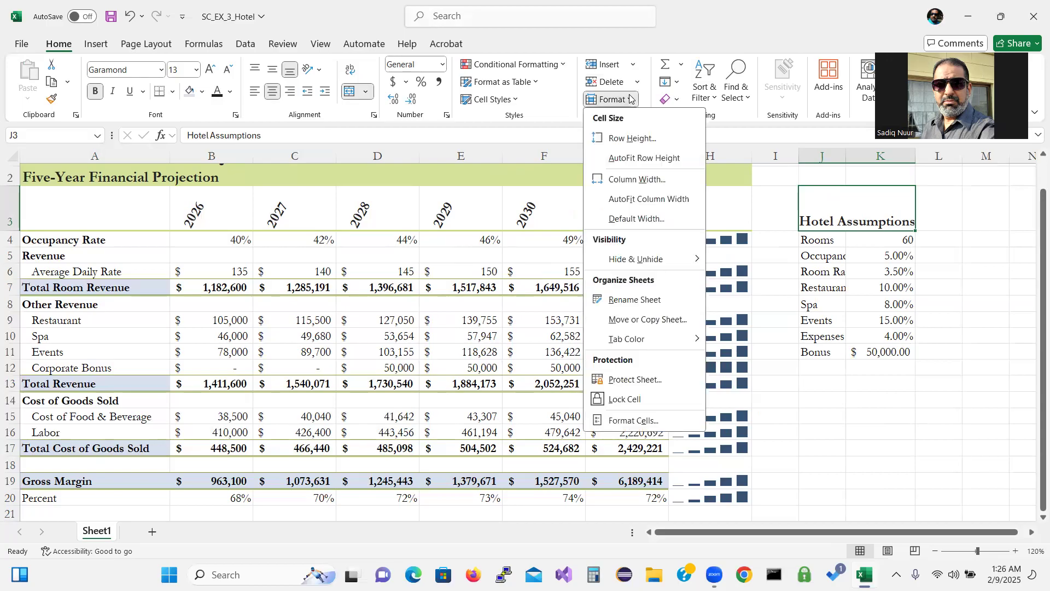
pyautogui.click(649, 201)
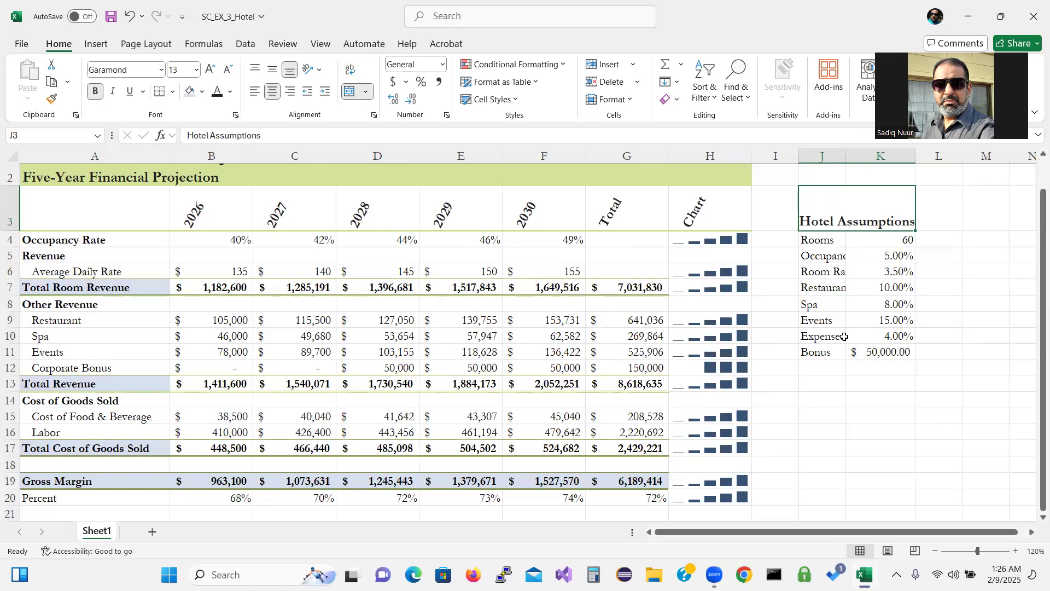
pyautogui.click(826, 153)
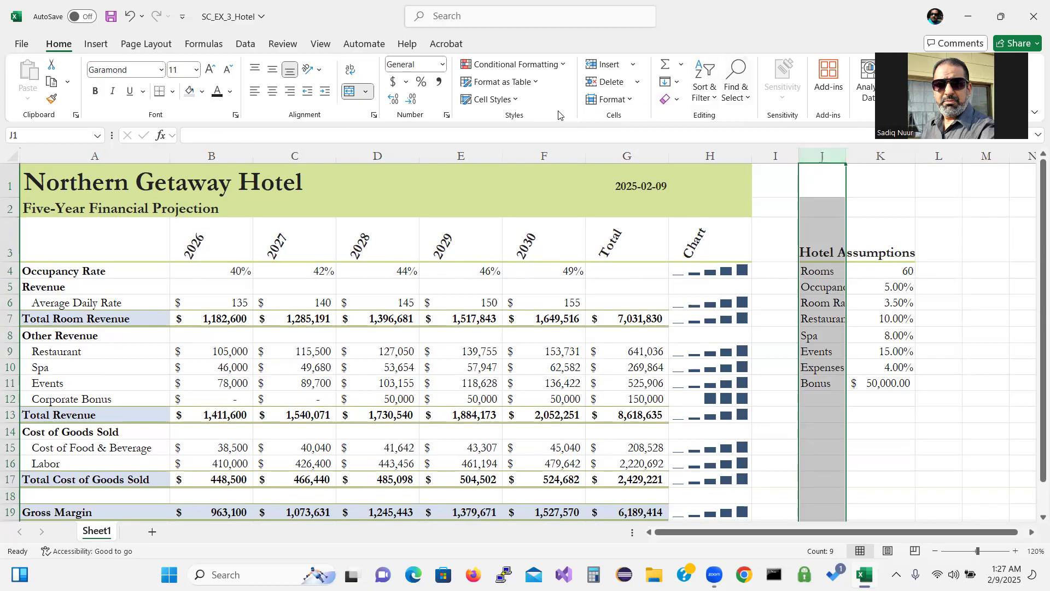
pyautogui.click(630, 101)
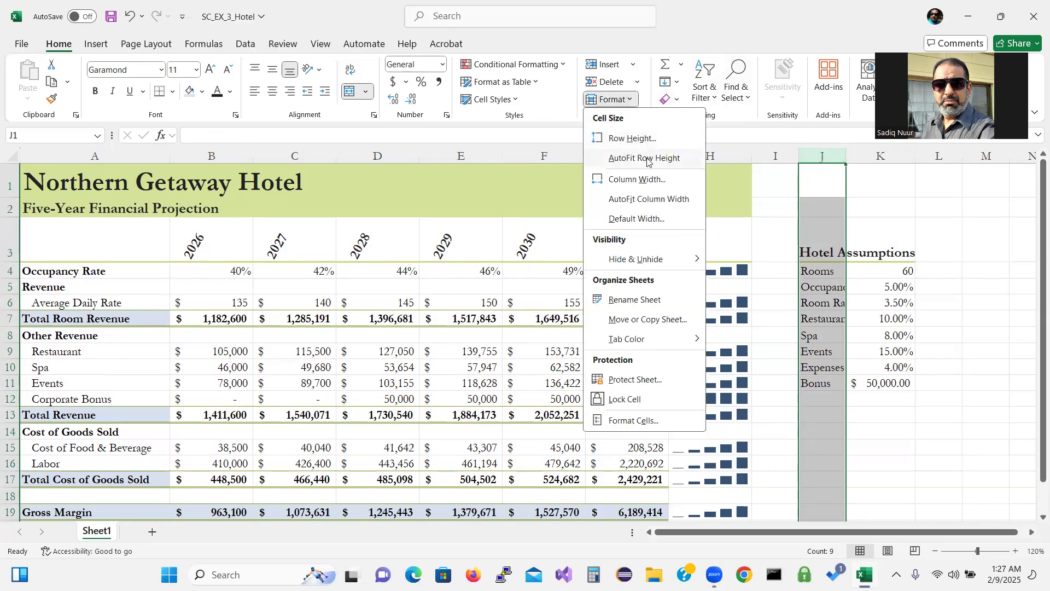
pyautogui.click(645, 200)
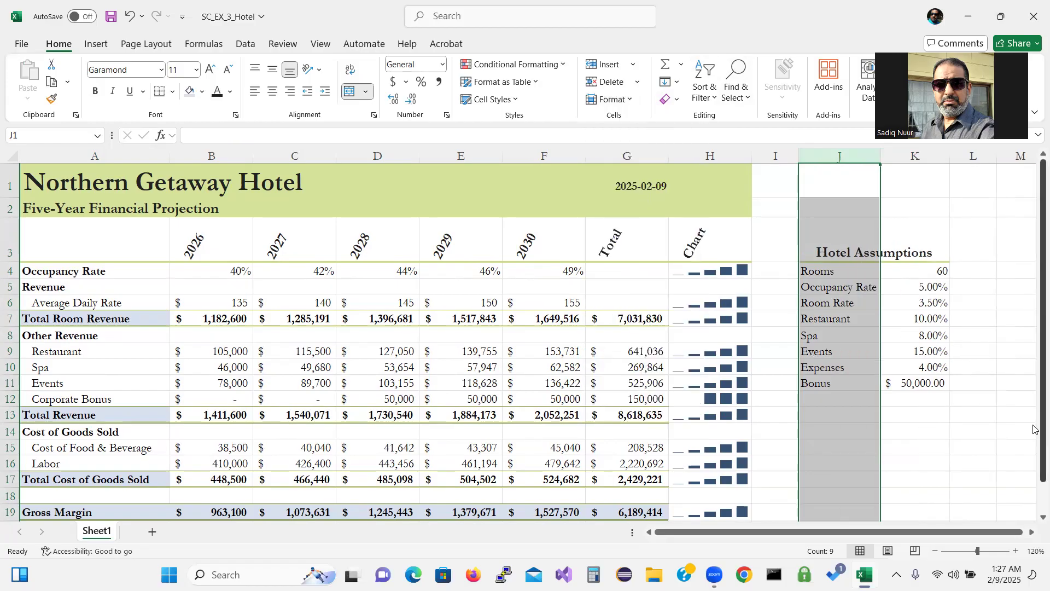
# Step: Fill the Hotel Assumptions block J3:K11 with the lightest tint of Green, Accent 1, and save the workbook
pyautogui.click(935, 550)
pyautogui.click(993, 419)
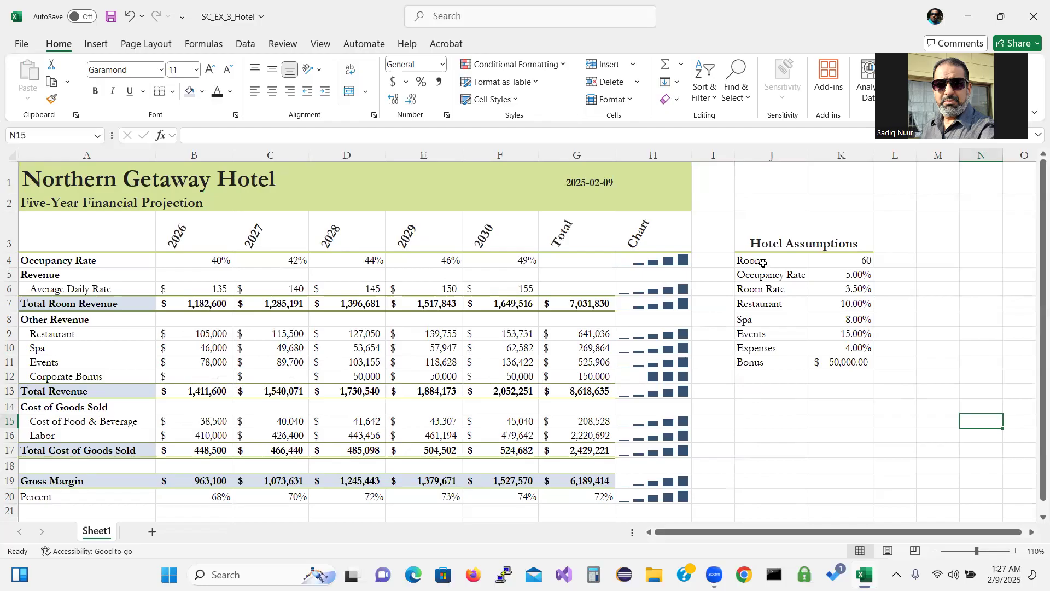
pyautogui.click(760, 244)
pyautogui.rightClick(760, 244)
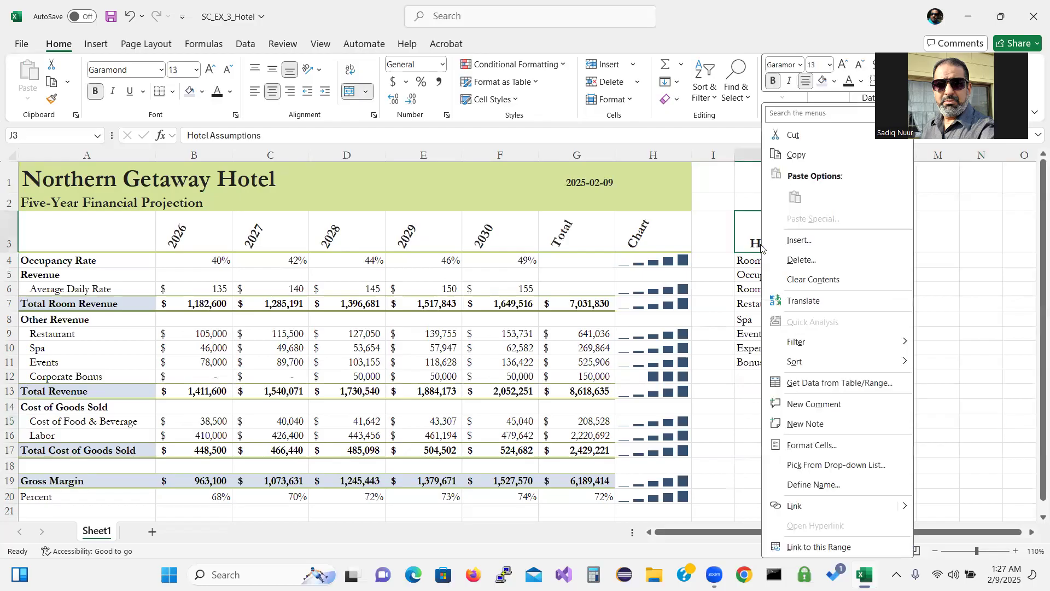
pyautogui.click(761, 244)
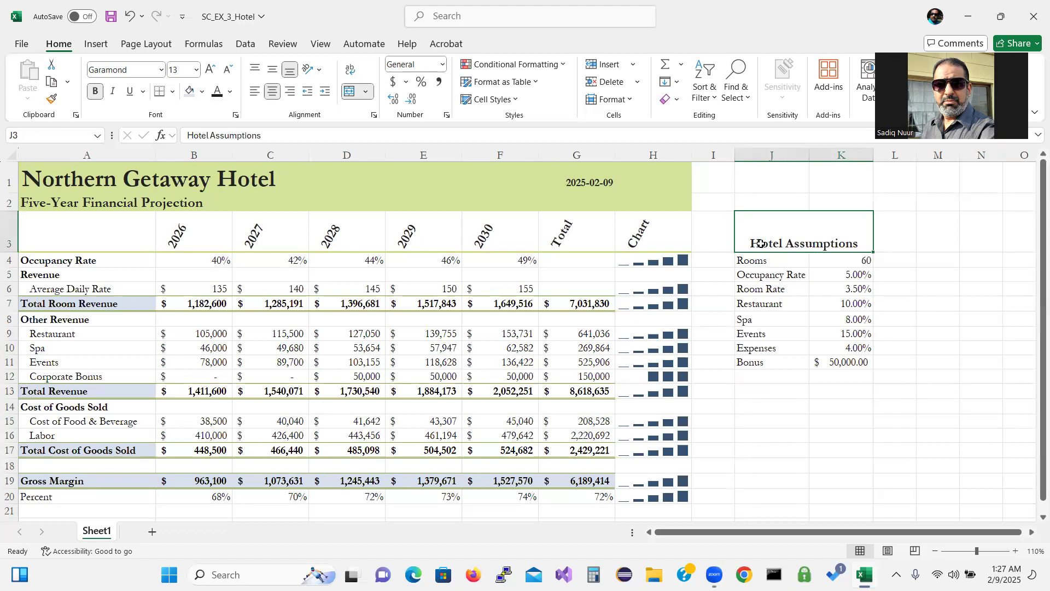
pyautogui.moveTo(760, 243); pyautogui.dragTo(802, 357)
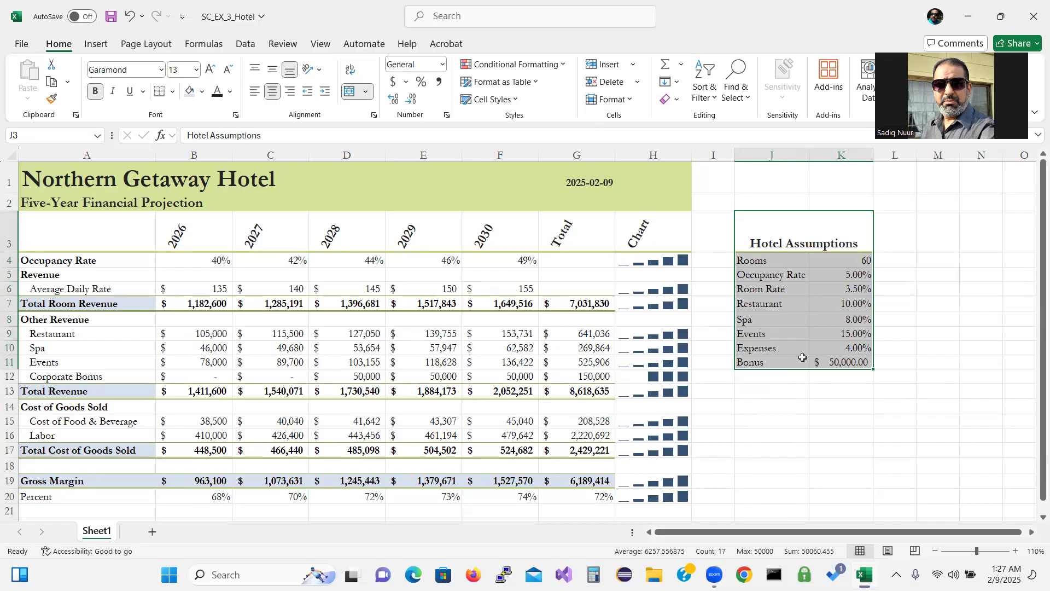
pyautogui.click(201, 93)
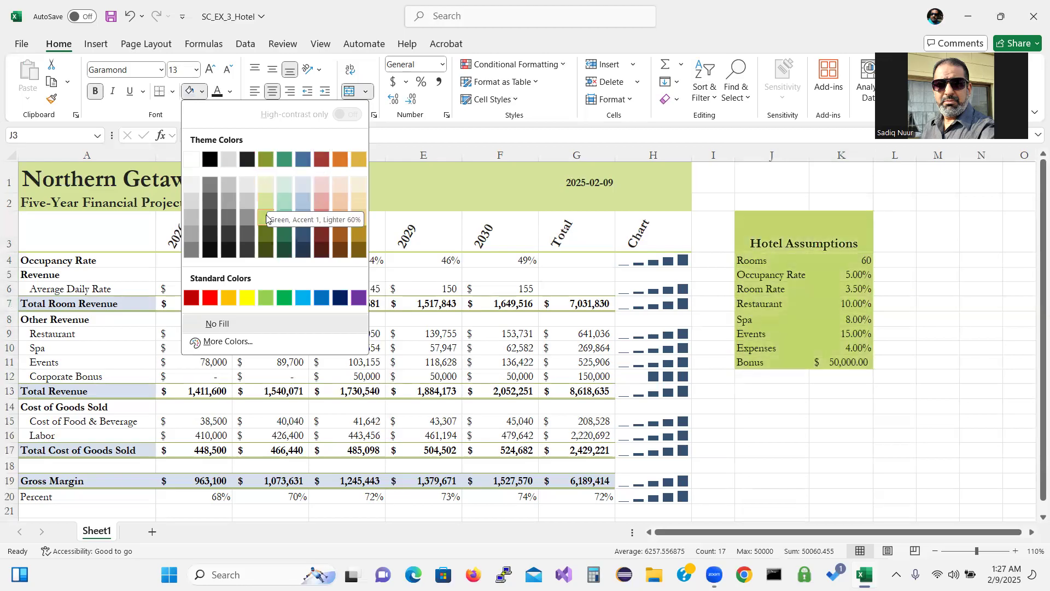
pyautogui.click(266, 186)
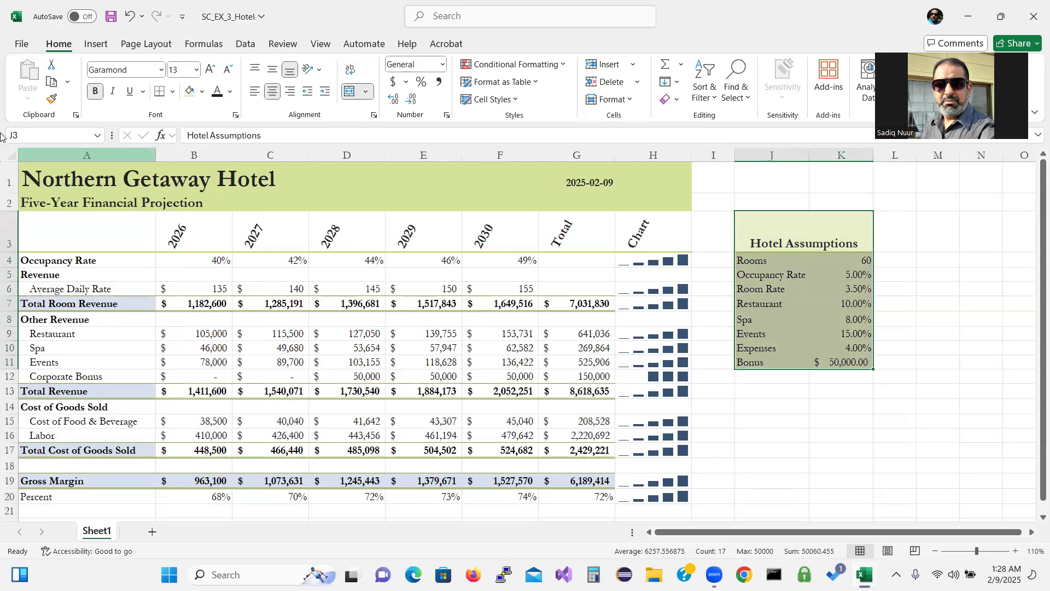
pyautogui.click(763, 408)
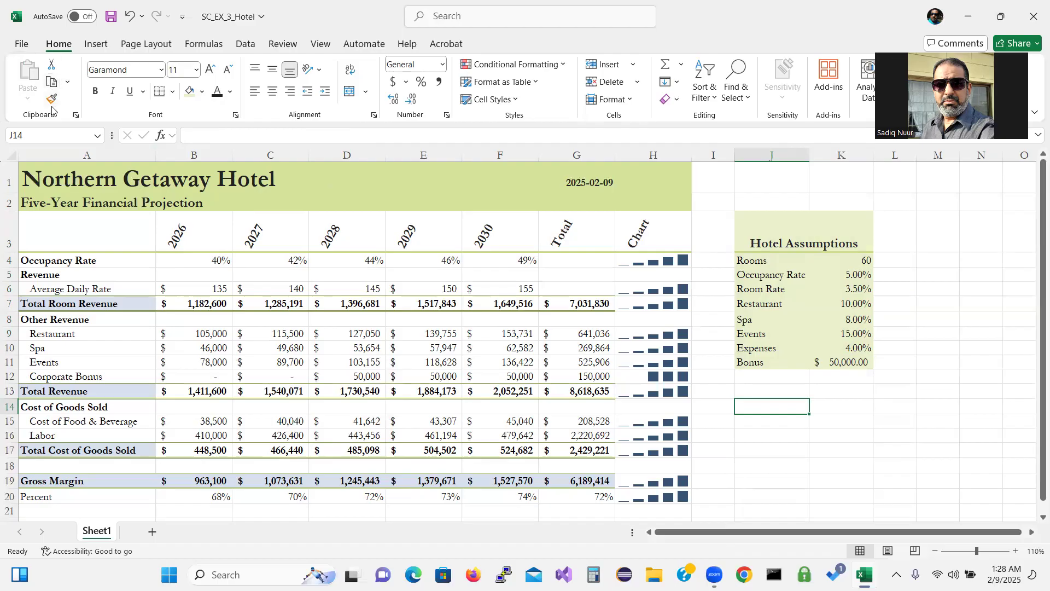
pyautogui.click(110, 18)
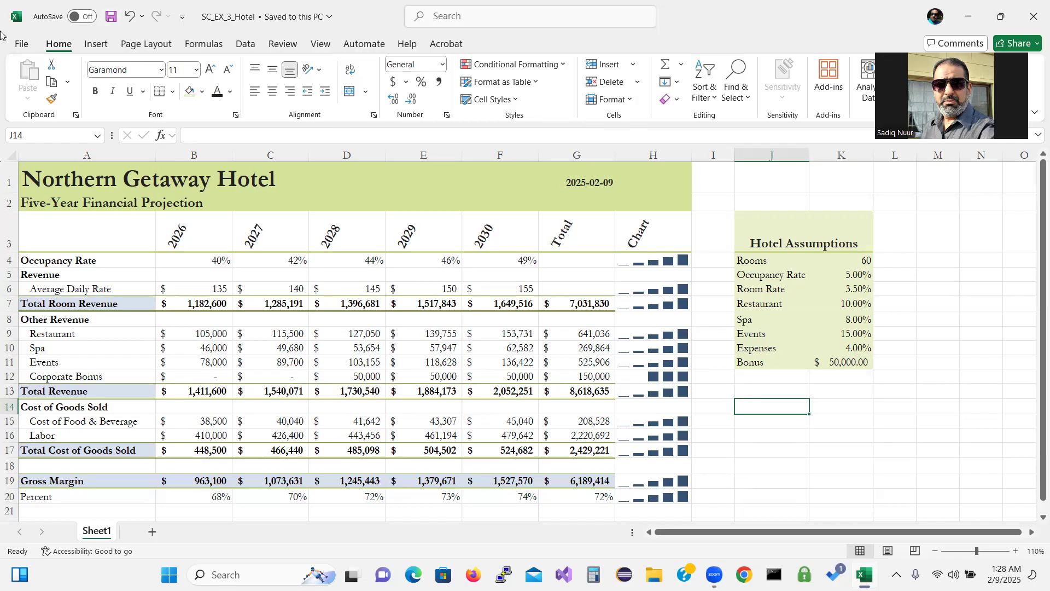
# Step: Insert the first recommended Clustered Column chart from the year headings A3:F3 and the other revenue items A9:F12
pyautogui.click(112, 233)
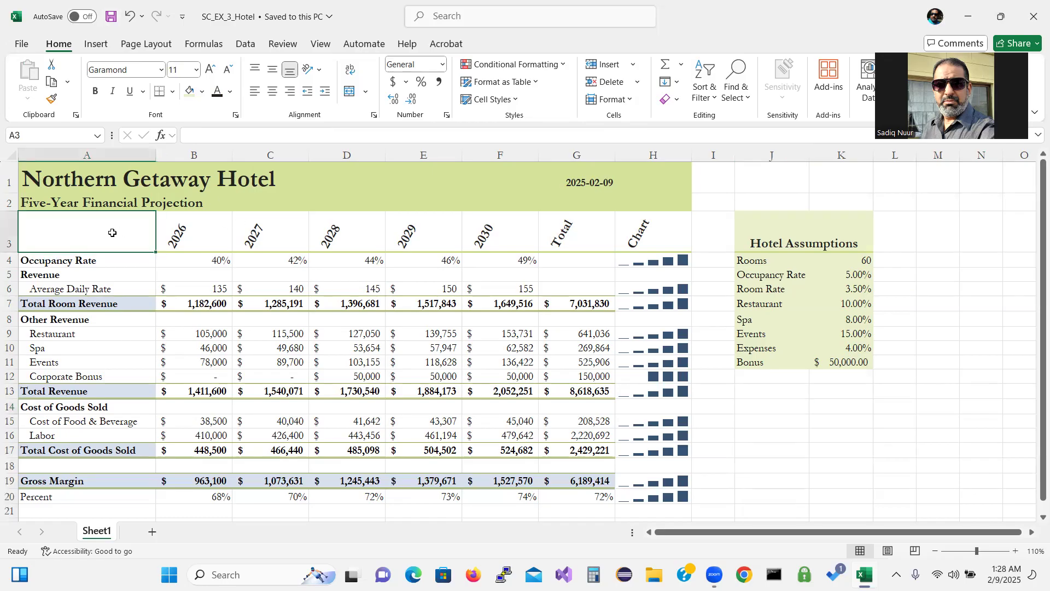
pyautogui.moveTo(112, 233); pyautogui.dragTo(495, 244)
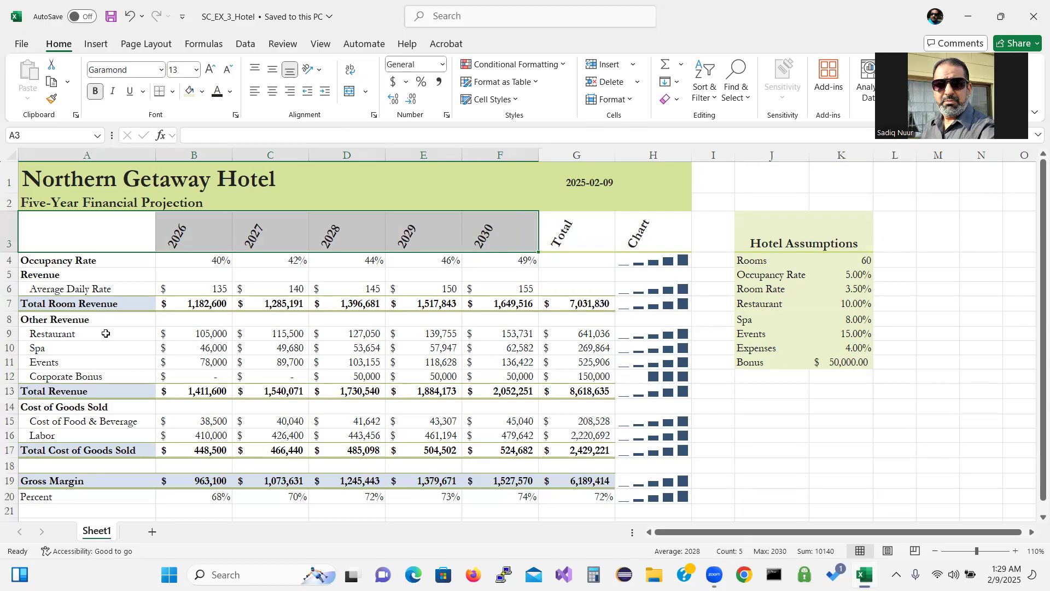
pyautogui.moveTo(106, 334); pyautogui.dragTo(493, 381)
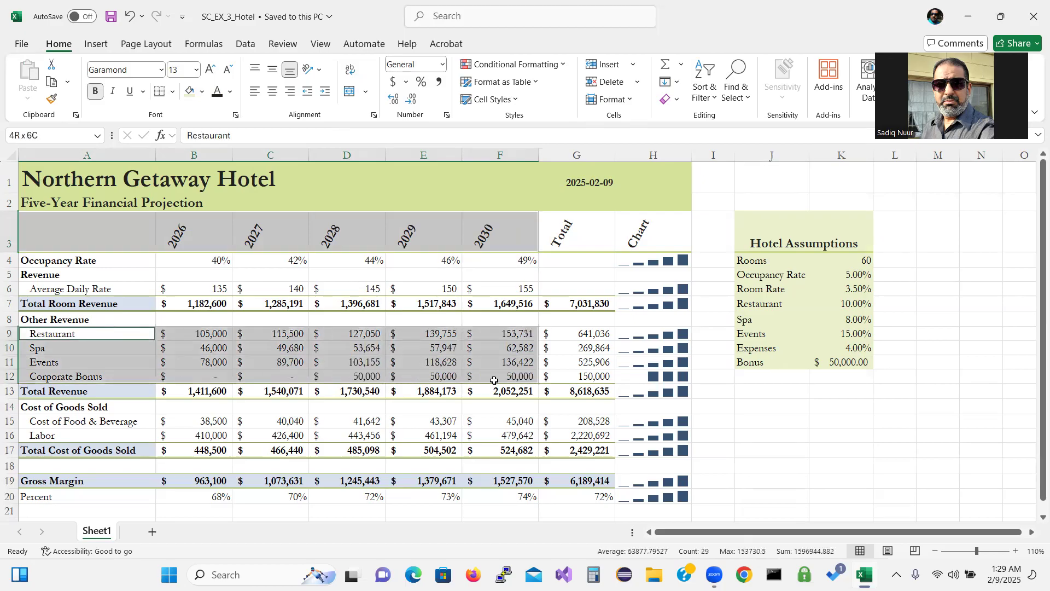
pyautogui.moveTo(494, 380); pyautogui.dragTo(494, 380)
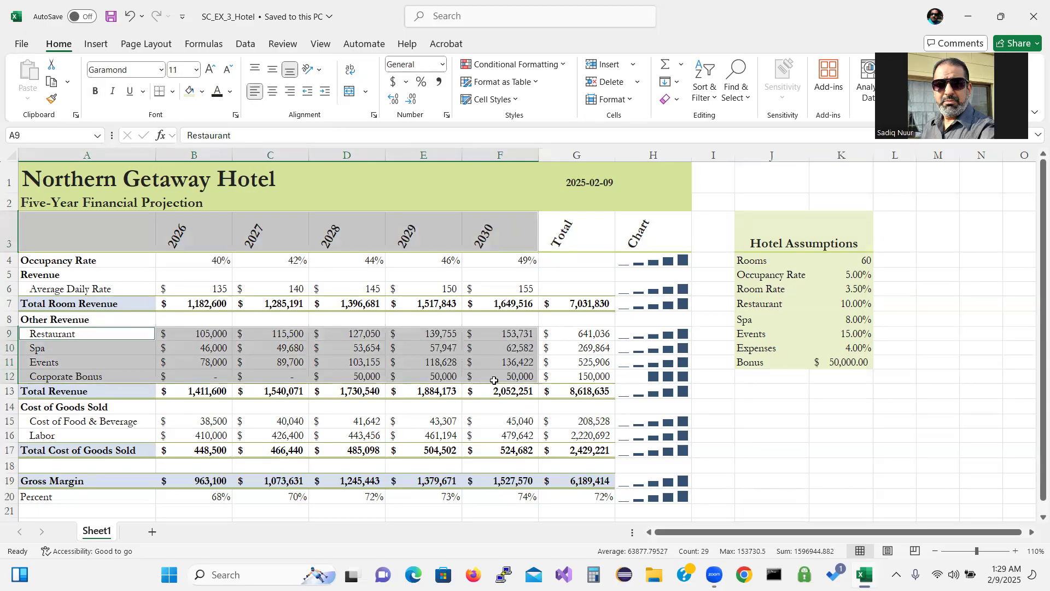
pyautogui.click(94, 47)
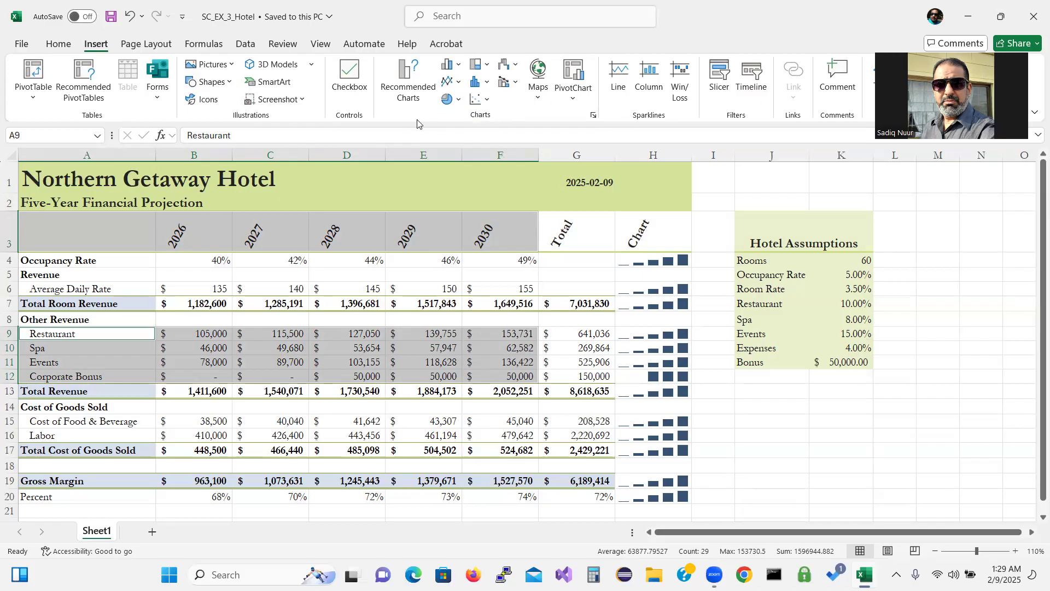
pyautogui.click(401, 75)
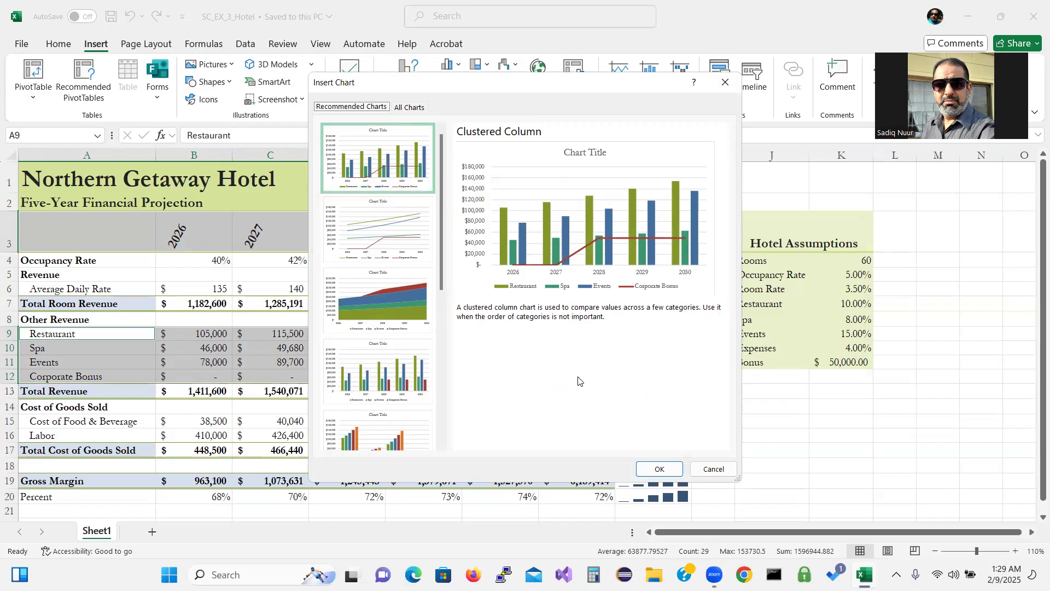
pyautogui.click(650, 471)
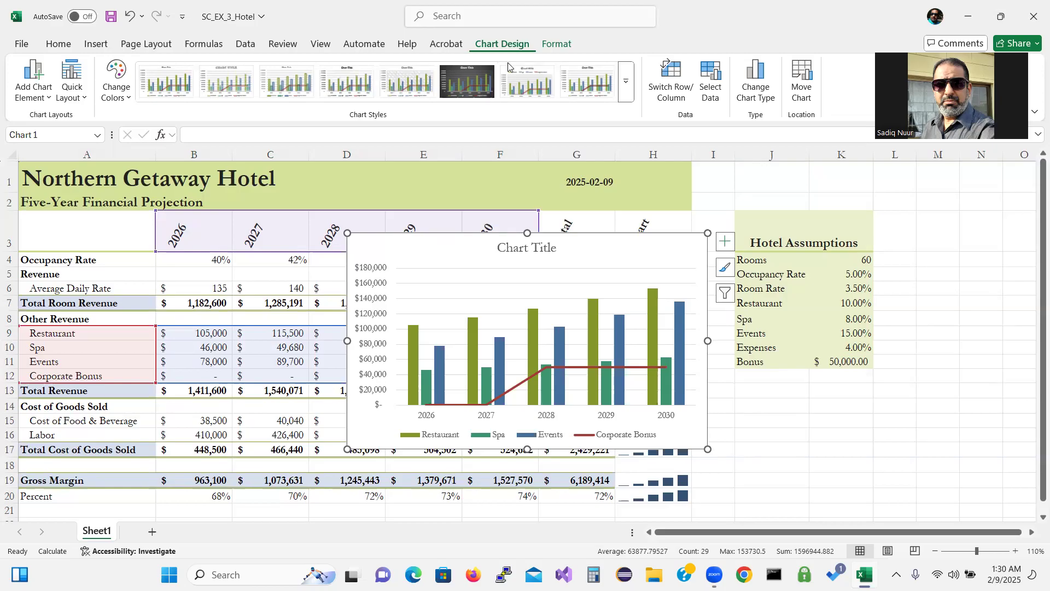
pyautogui.press('ctrl')
pyautogui.press('ctrl')
pyautogui.press('ctrl')
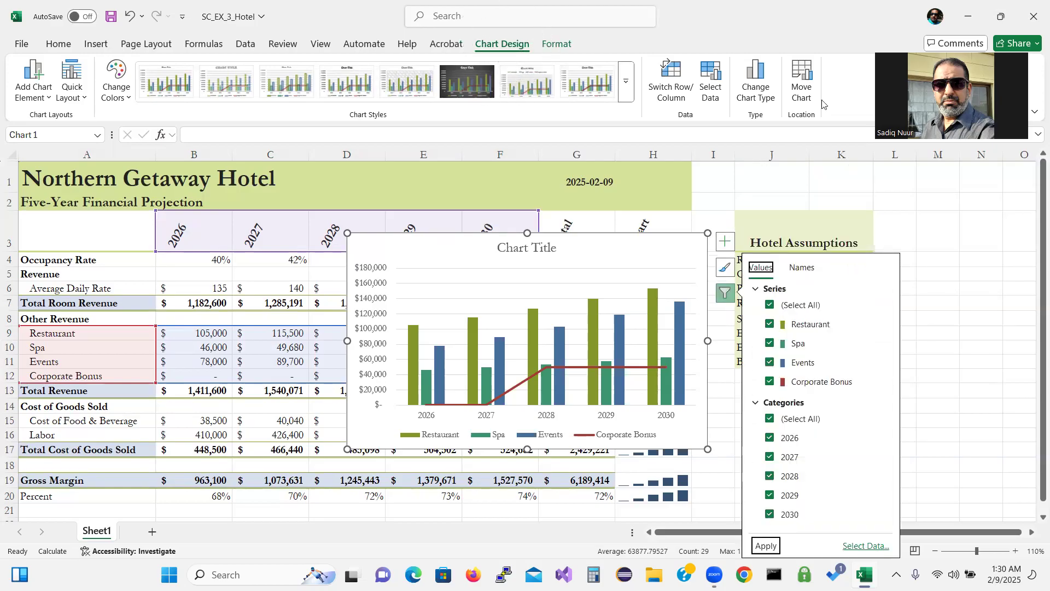
pyautogui.click(802, 76)
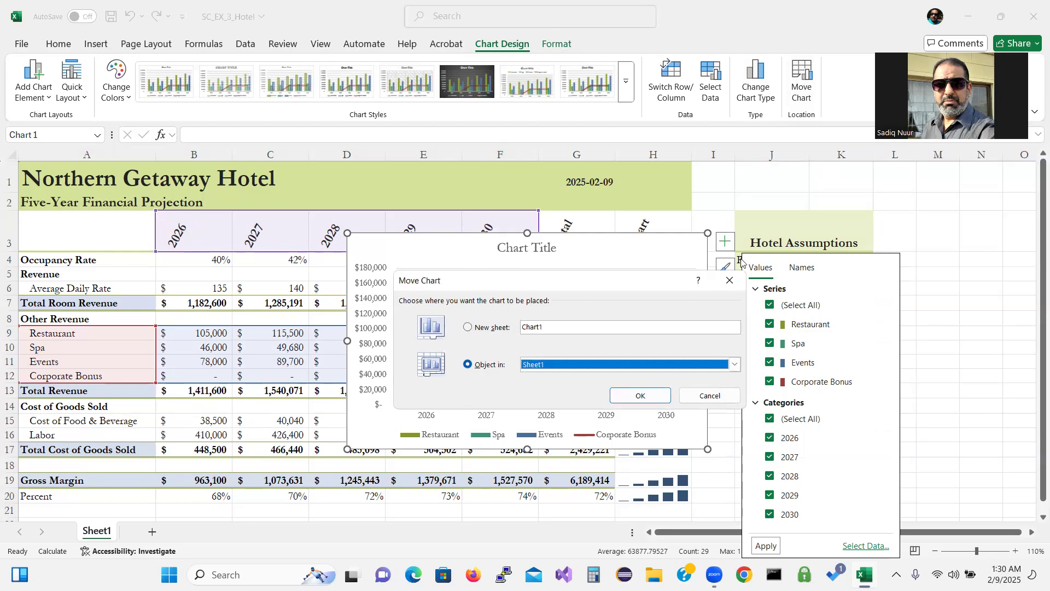
pyautogui.click(739, 283)
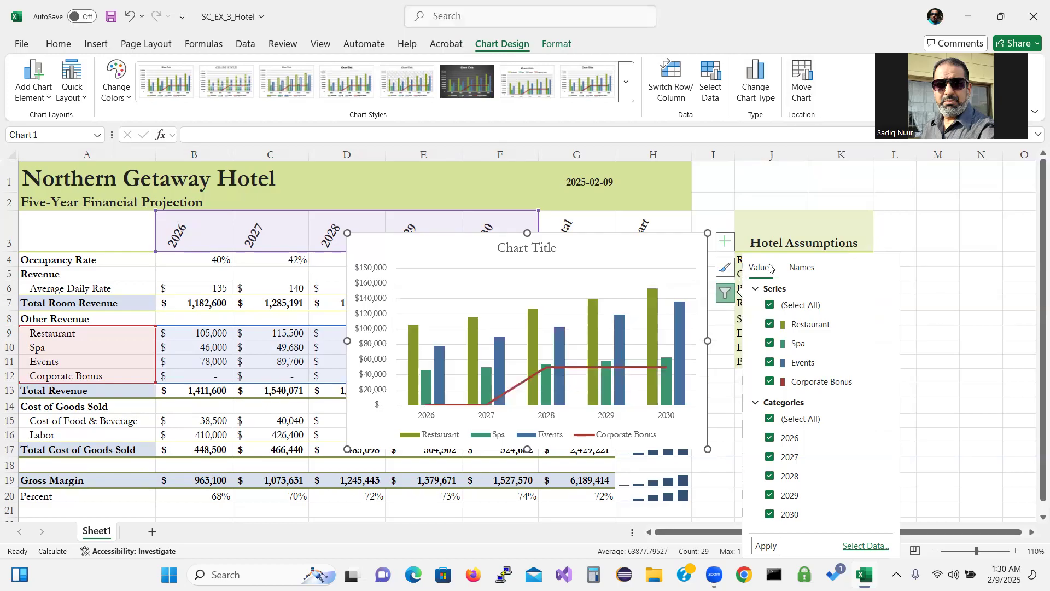
pyautogui.click(726, 295)
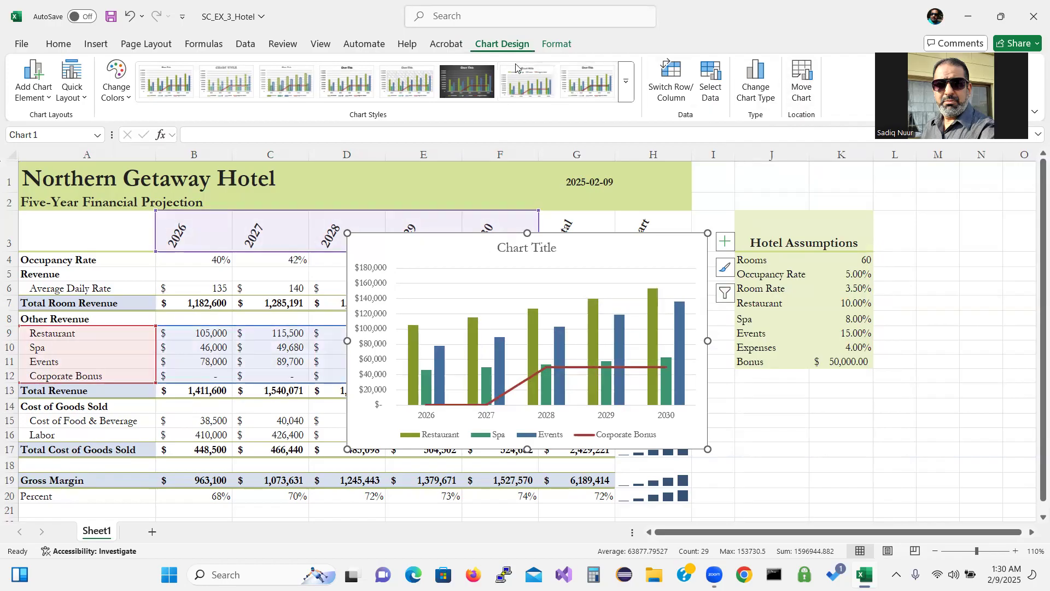
# Step: Move the chart to a new sheet named Other Revenue Chart
pyautogui.click(801, 76)
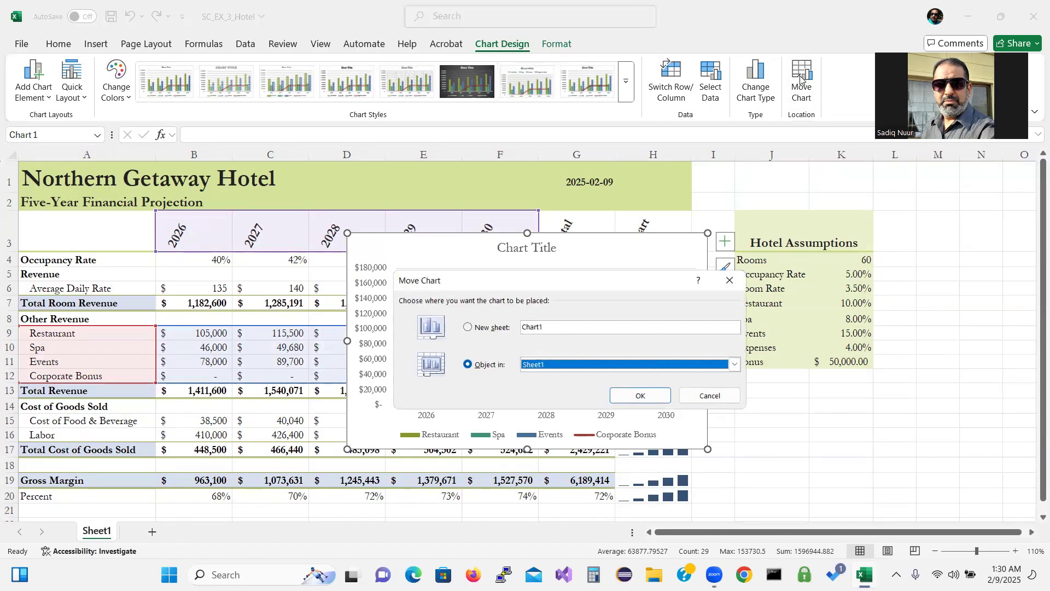
pyautogui.click(470, 328)
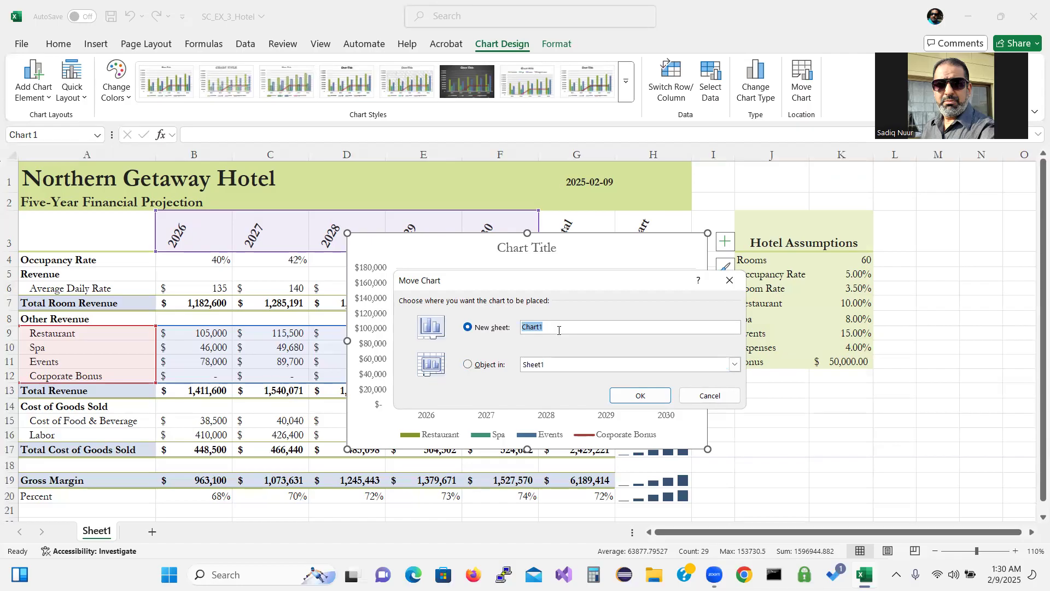
pyautogui.write('Other')
pyautogui.write('Revenue Chart')
pyautogui.click(633, 396)
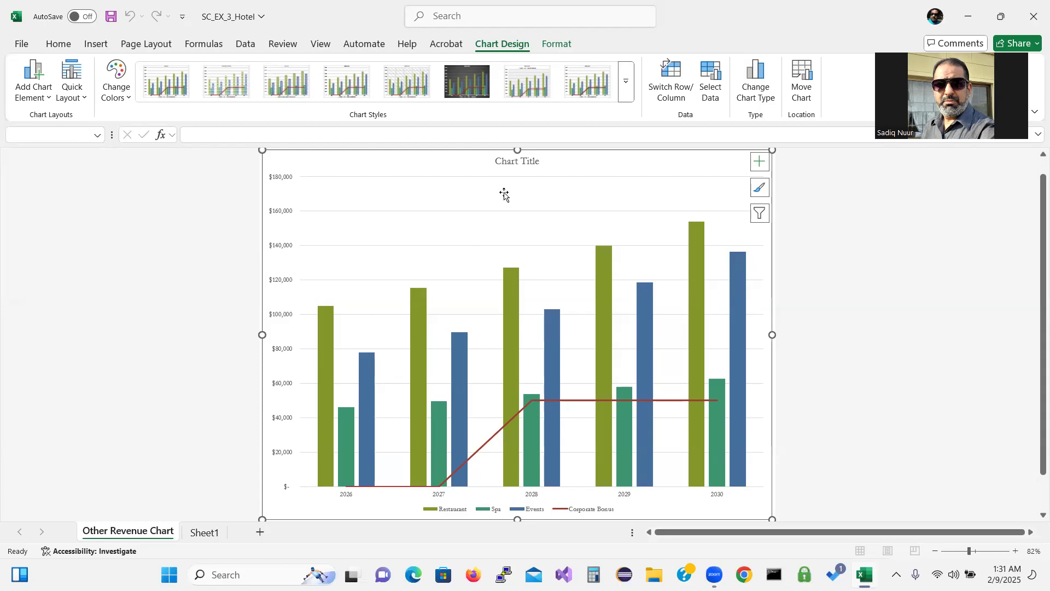
# Step: Replace the placeholder chart title with Five-Year Projected Other Revenue
pyautogui.click(508, 163)
pyautogui.moveTo(496, 161); pyautogui.dragTo(536, 165)
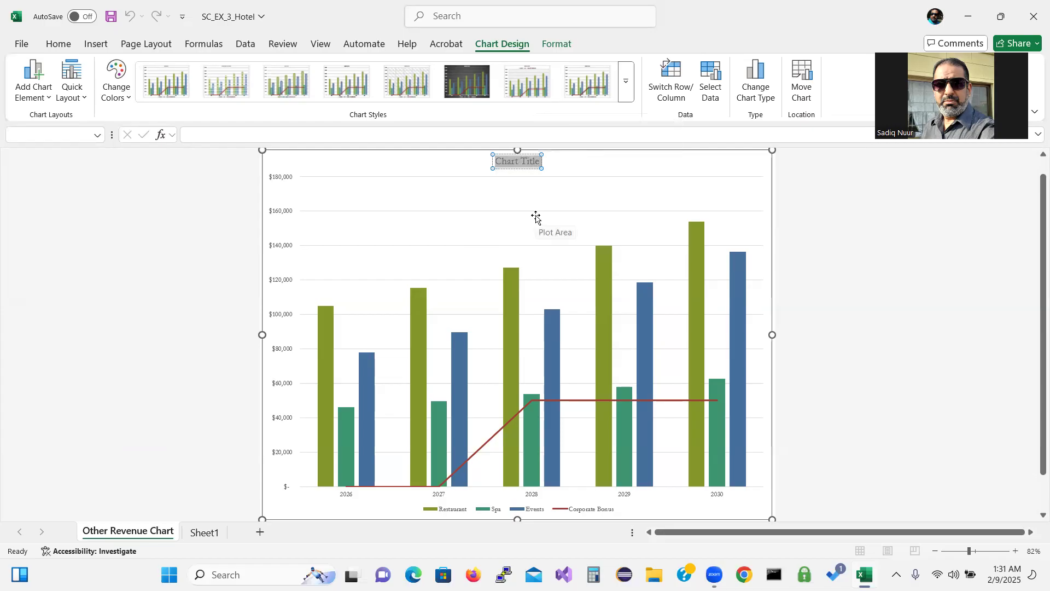
pyautogui.write('Five-')
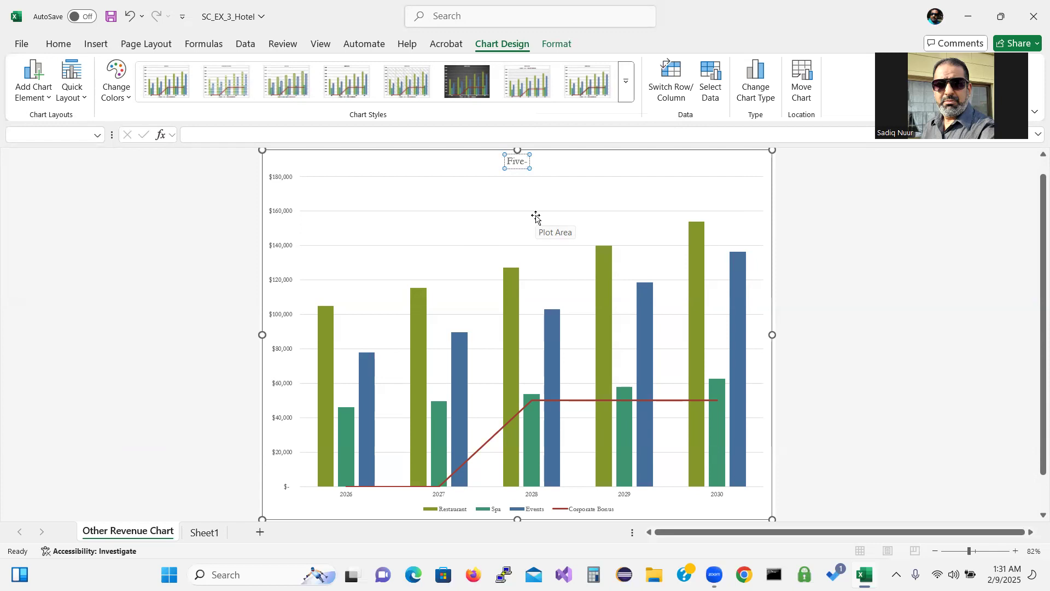
pyautogui.write('Year Projecte')
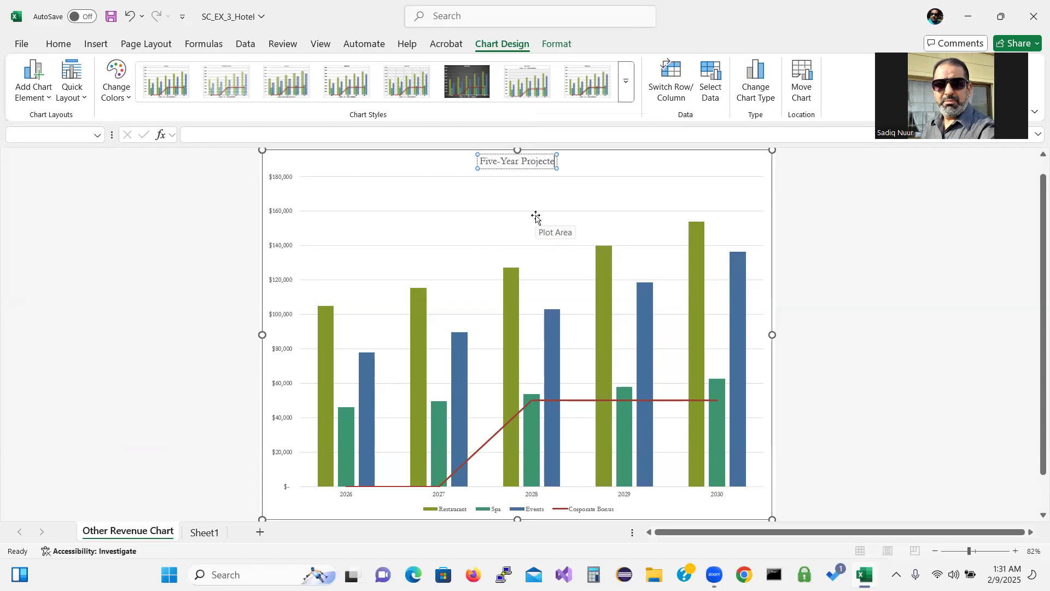
pyautogui.write('d Other Re')
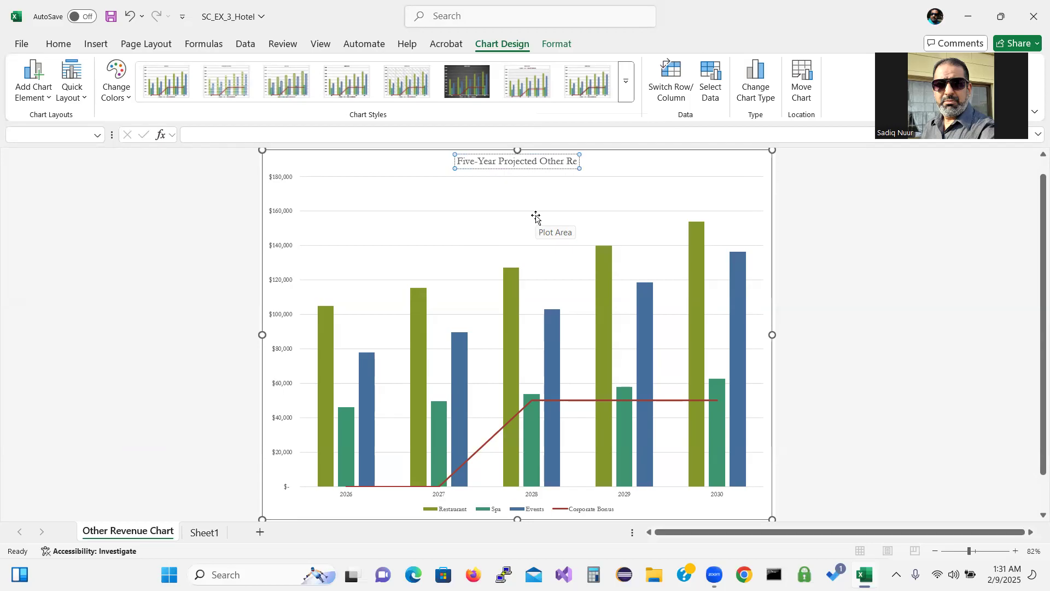
pyautogui.write('venue')
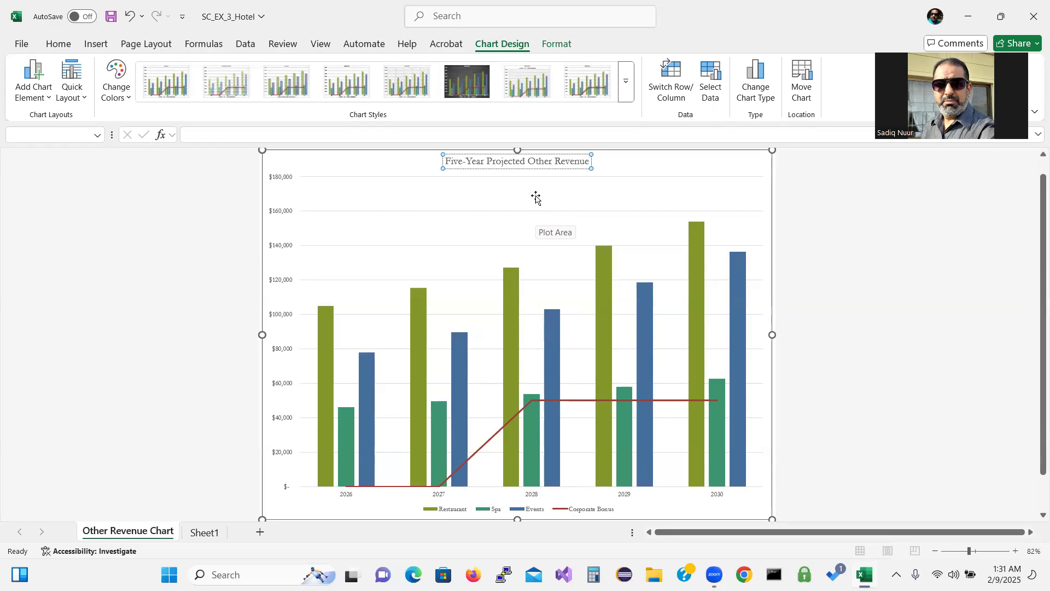
# Step: Underline the whole chart title
pyautogui.moveTo(446, 160); pyautogui.dragTo(574, 165)
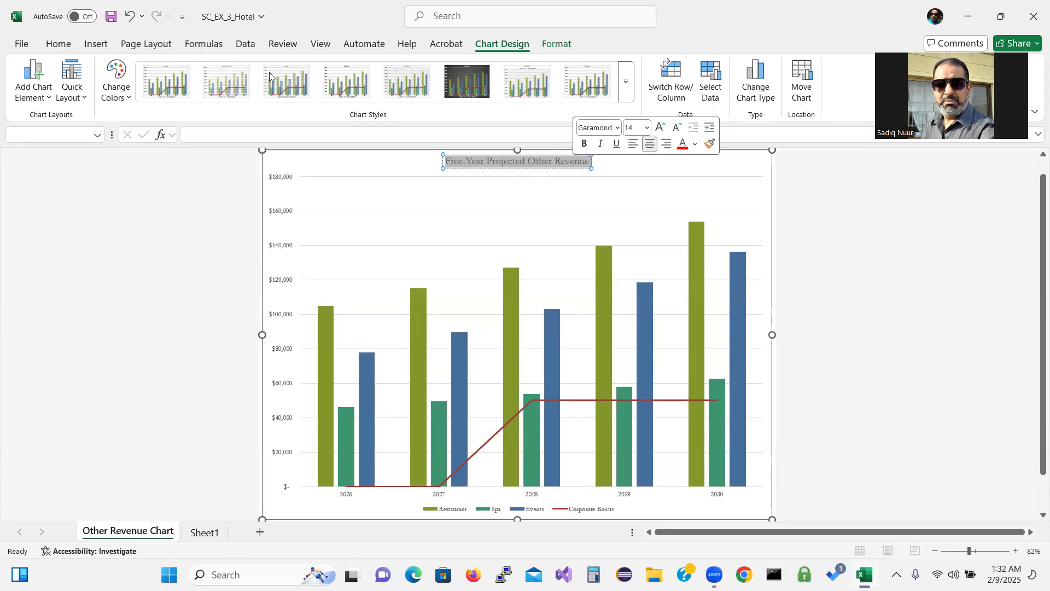
pyautogui.click(491, 215)
pyautogui.click(448, 163)
pyautogui.click(448, 162)
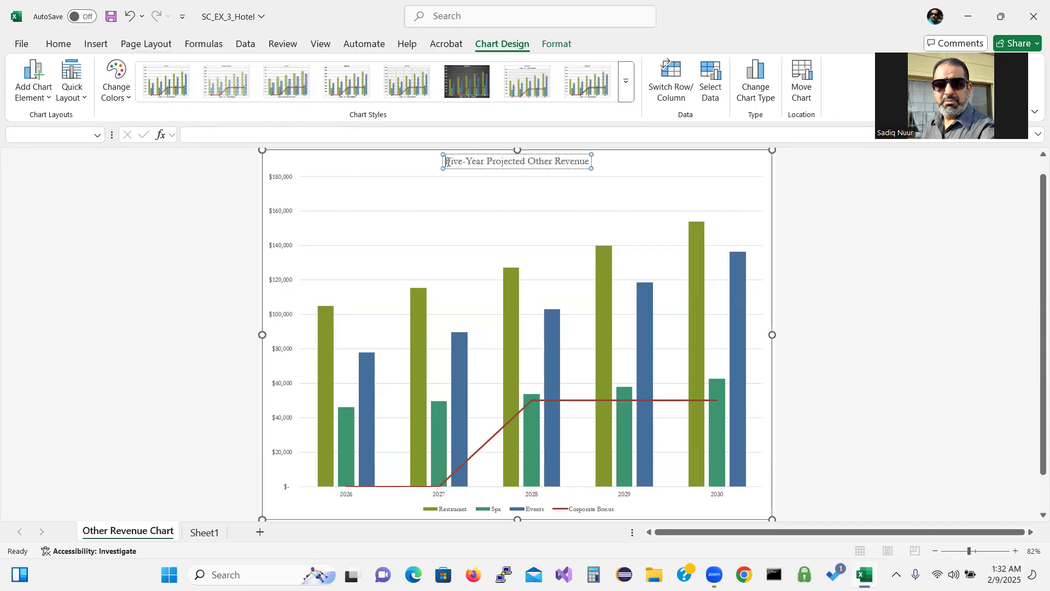
pyautogui.moveTo(447, 162); pyautogui.dragTo(572, 164)
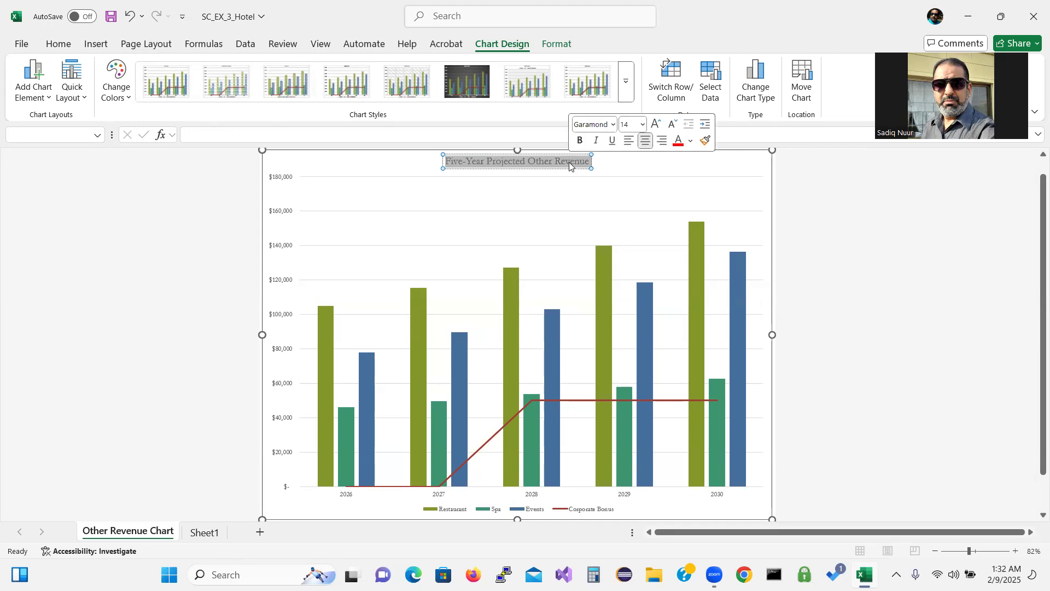
pyautogui.click(611, 141)
pyautogui.click(702, 198)
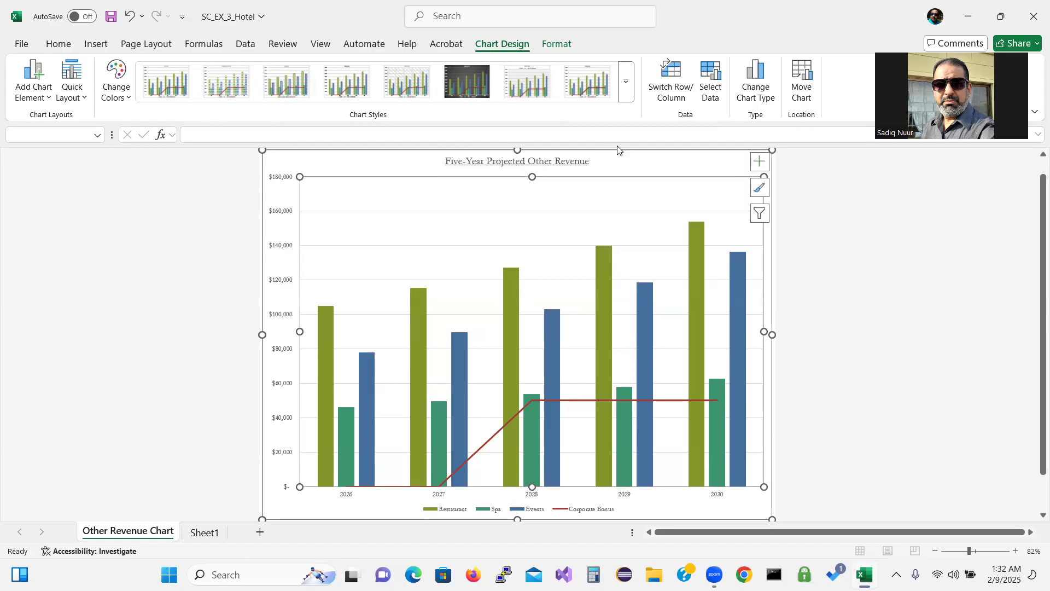
# Step: Change the chart type to a Clustered Column with the years as categories, so Corporate Bonus is also plotted as columns
pyautogui.click(623, 168)
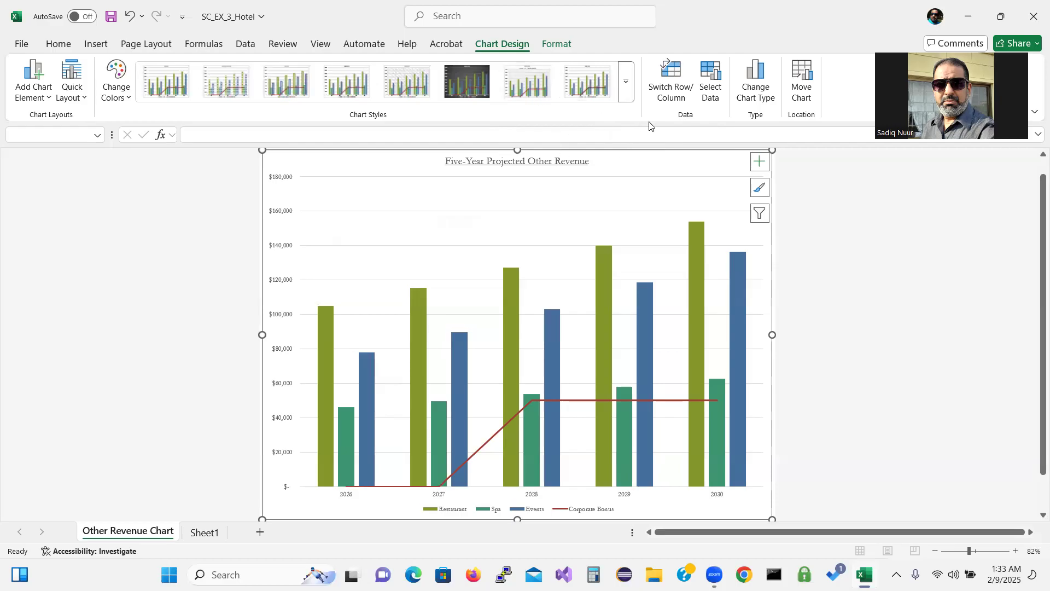
pyautogui.click(759, 78)
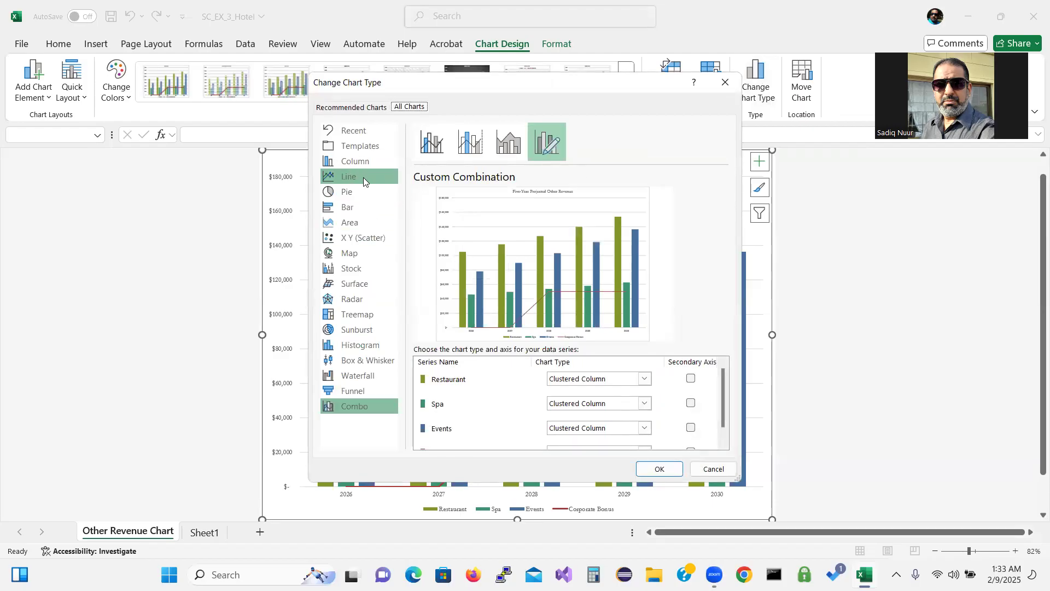
pyautogui.click(364, 163)
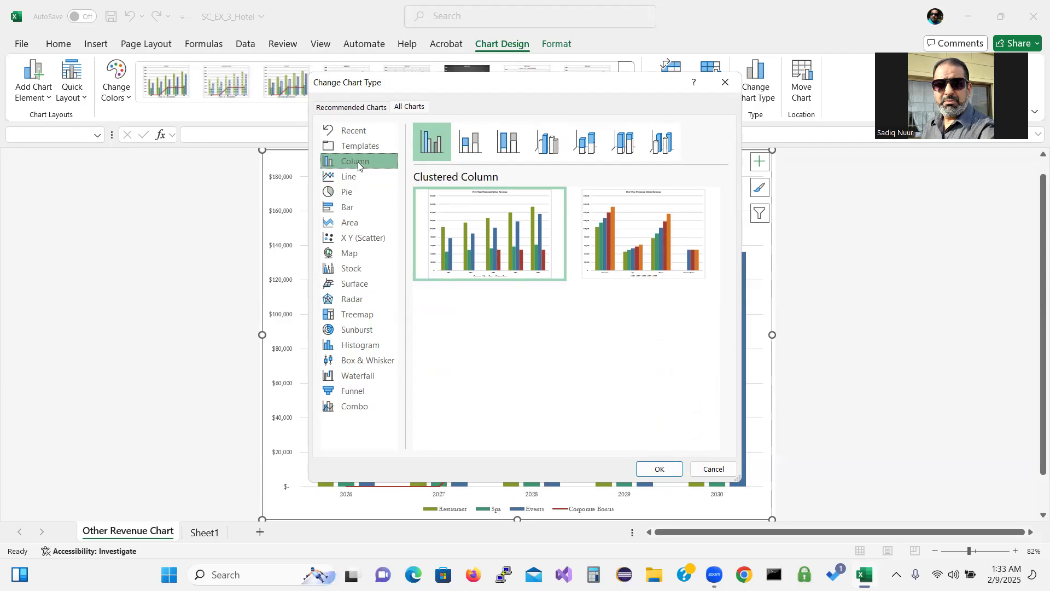
pyautogui.click(660, 470)
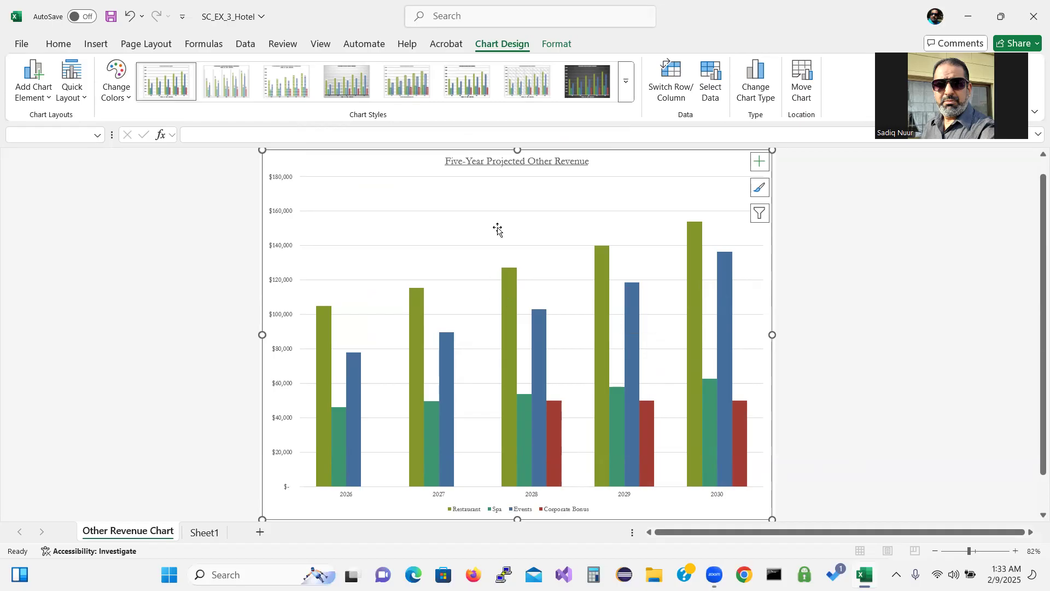
pyautogui.click(760, 81)
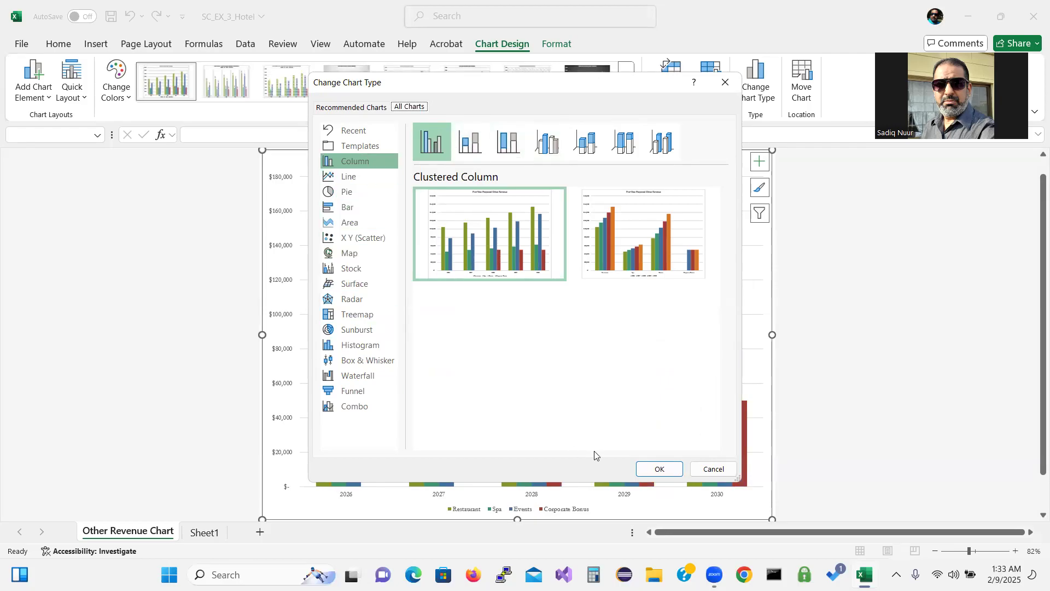
pyautogui.click(707, 469)
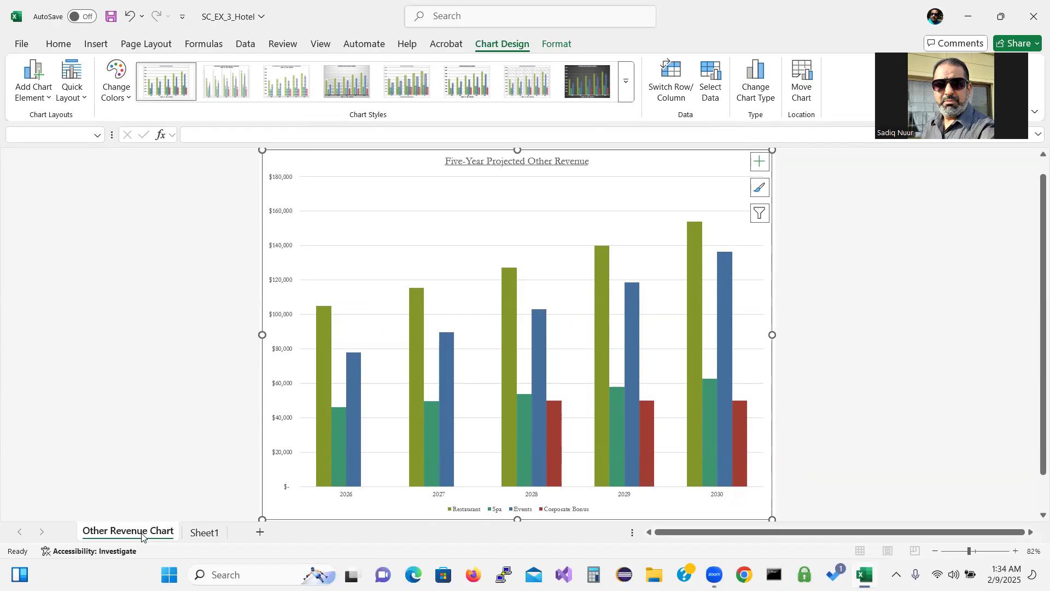
# Step: Delete the Other Revenue Chart sheet from the workbook
pyautogui.click(145, 429)
pyautogui.click(200, 531)
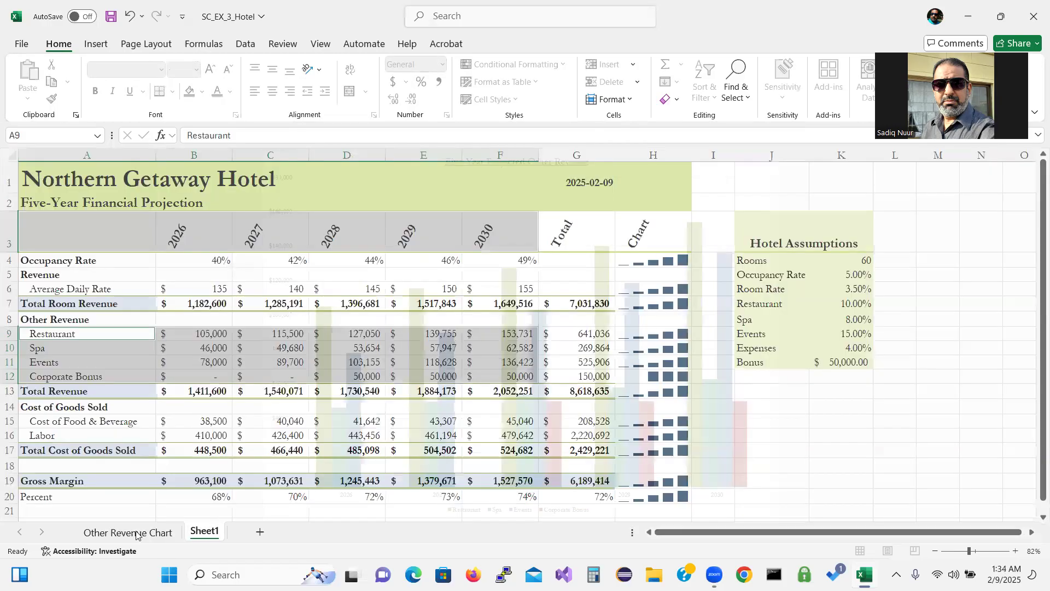
pyautogui.rightClick(132, 534)
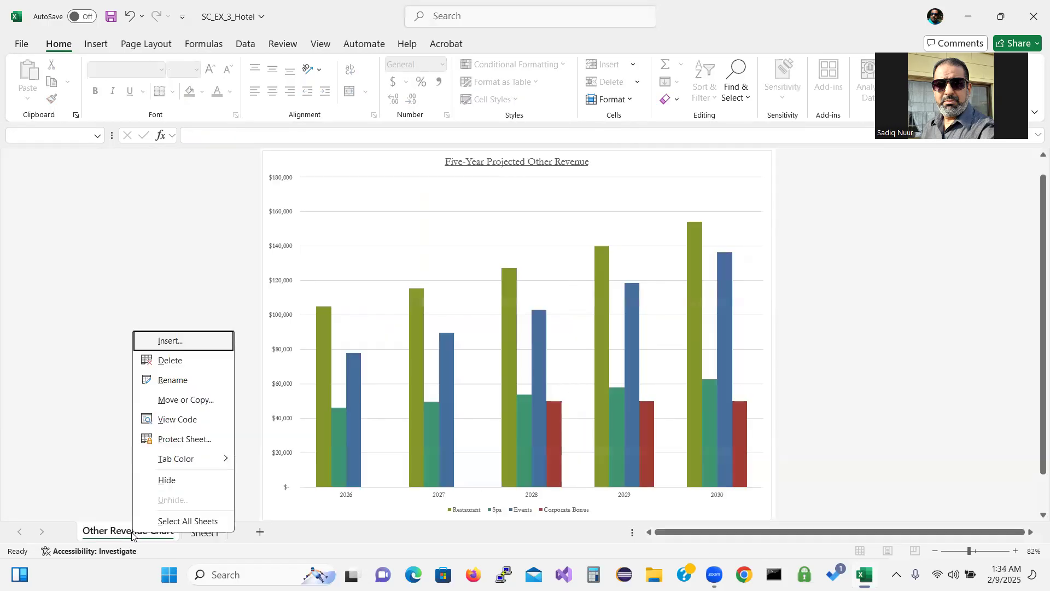
pyautogui.click(186, 361)
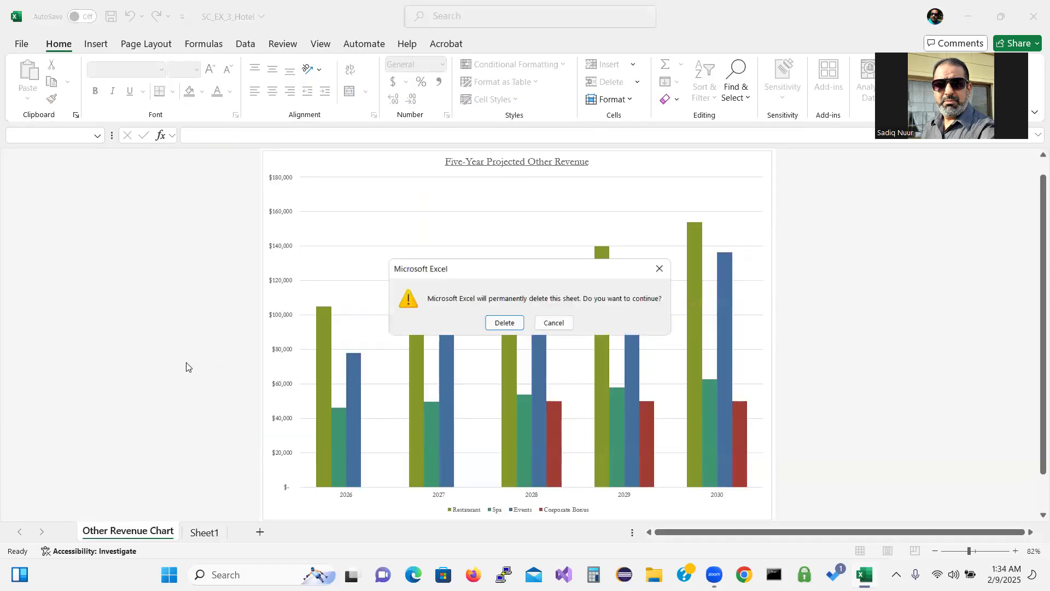
pyautogui.click(504, 323)
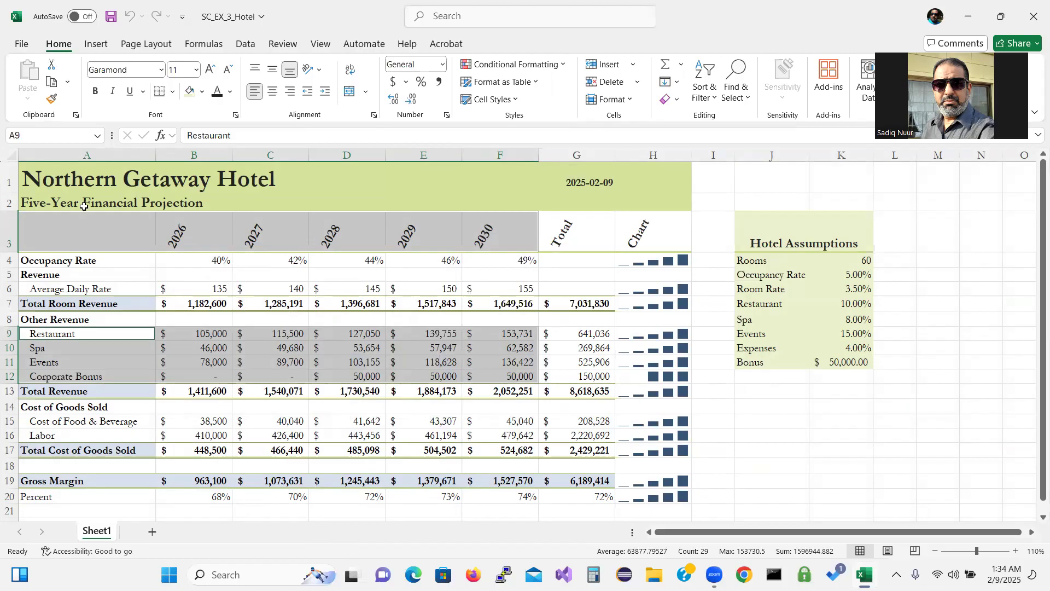
# Step: Insert a recommended Clustered Column chart from A3:F3 and A9:F12, with years as categories and all four revenue items as columns
pyautogui.click(81, 219)
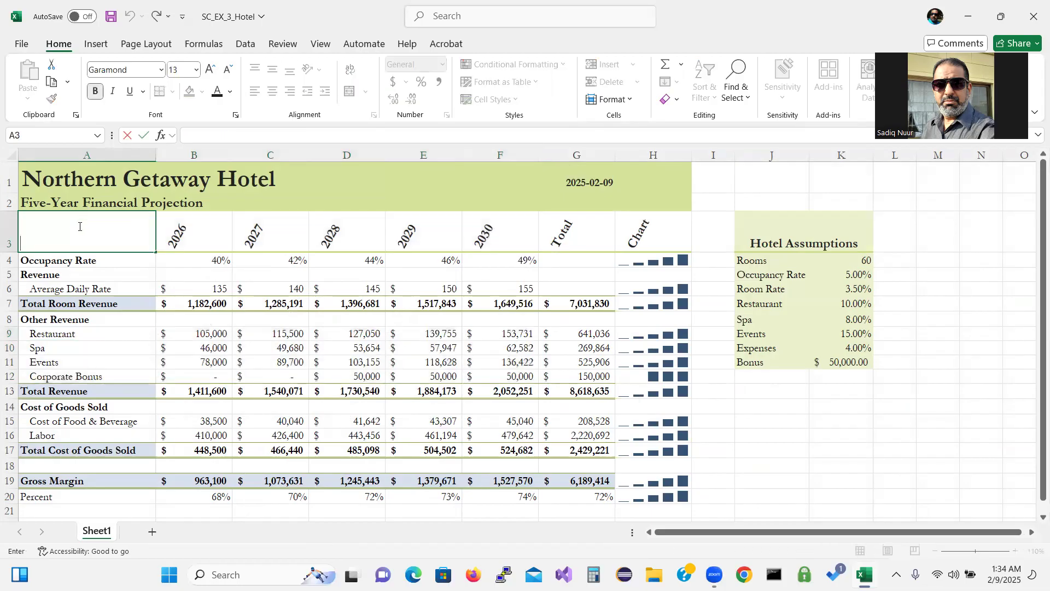
pyautogui.click(97, 256)
pyautogui.moveTo(97, 246); pyautogui.dragTo(514, 226)
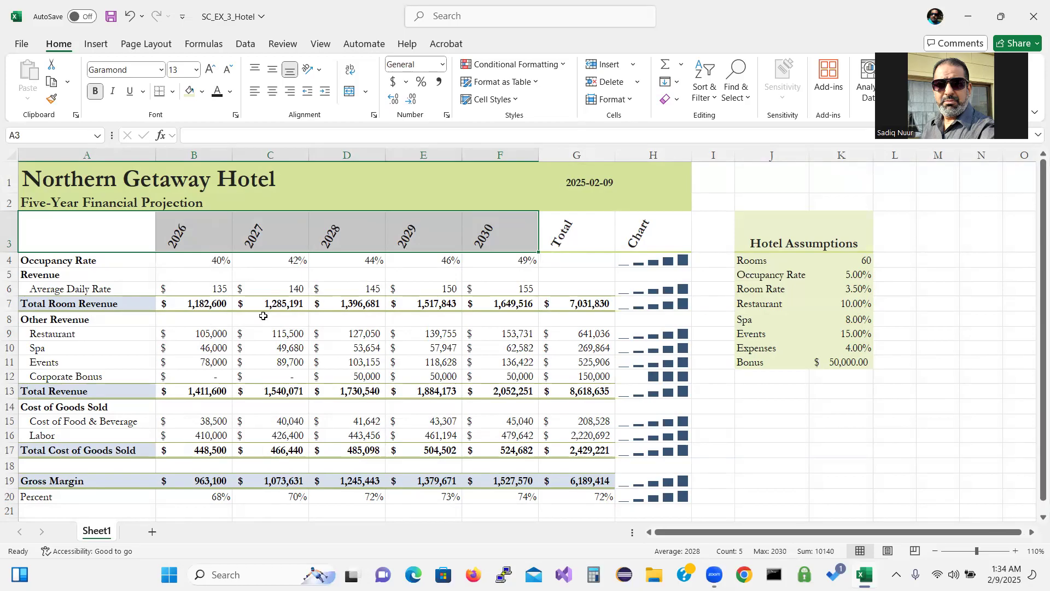
pyautogui.moveTo(98, 335); pyautogui.dragTo(533, 373)
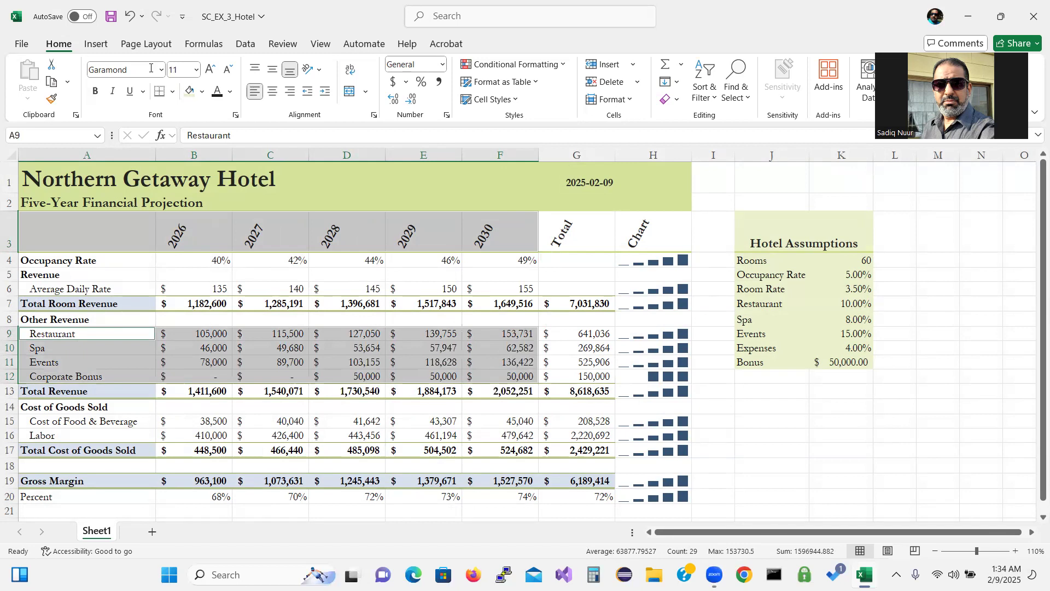
pyautogui.click(96, 44)
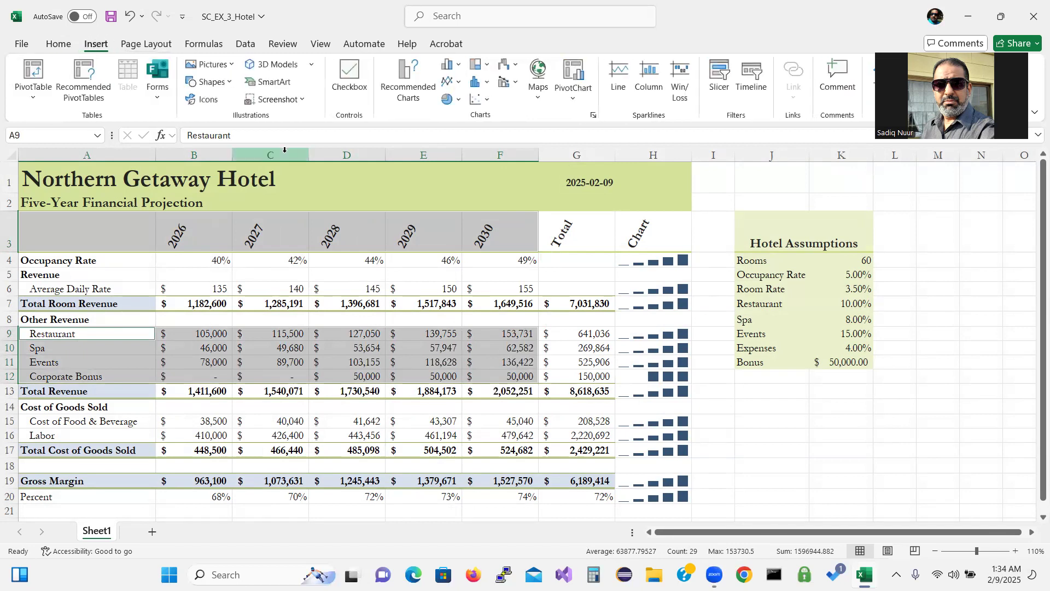
pyautogui.click(402, 79)
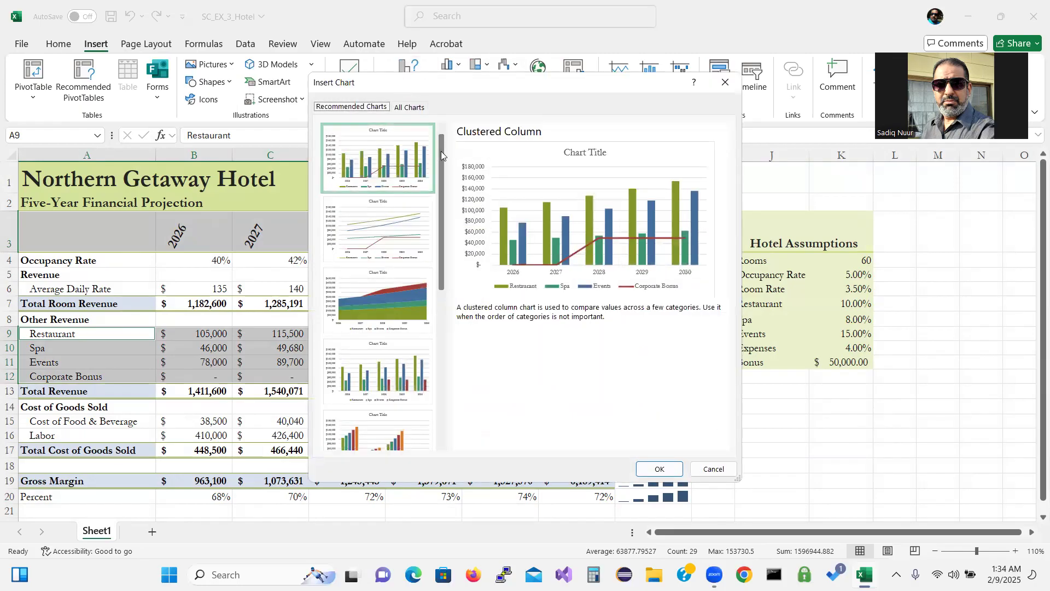
pyautogui.moveTo(442, 152); pyautogui.dragTo(446, 207)
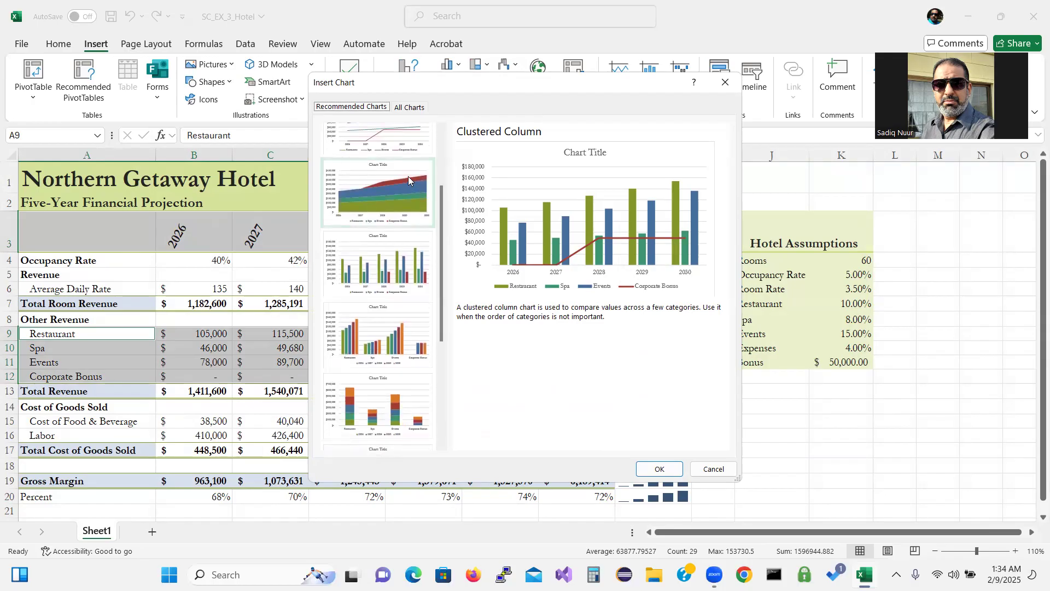
pyautogui.click(362, 276)
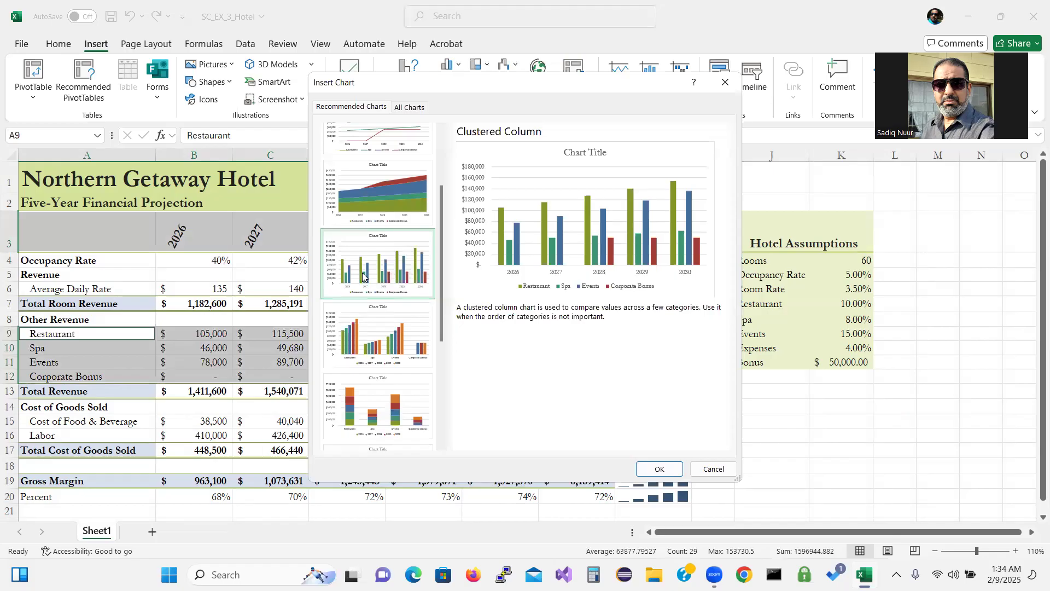
pyautogui.click(661, 470)
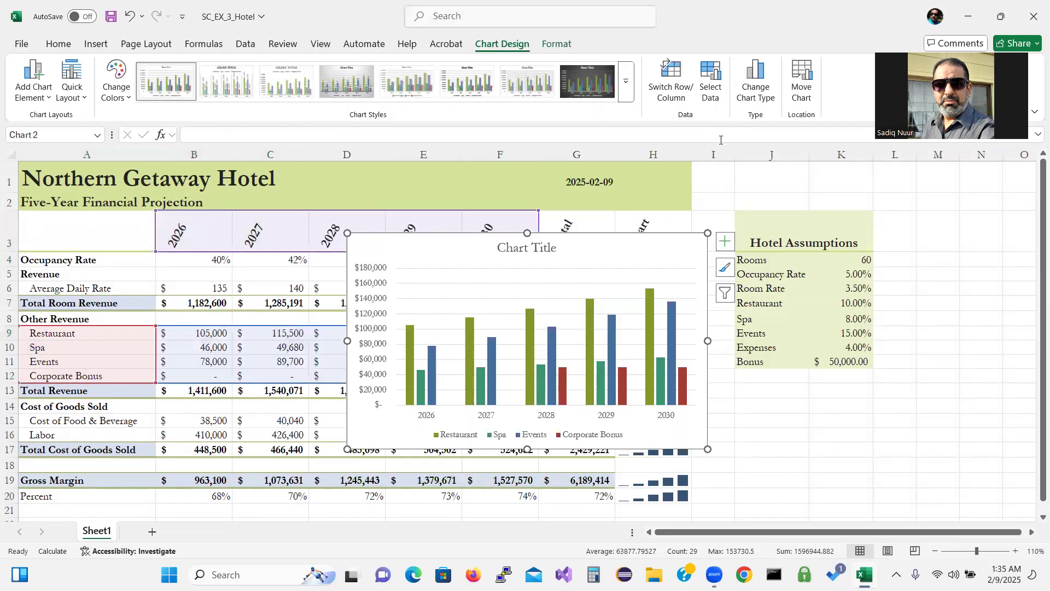
# Step: Move the chart to a new sheet named Other Revenue Chart
pyautogui.click(798, 81)
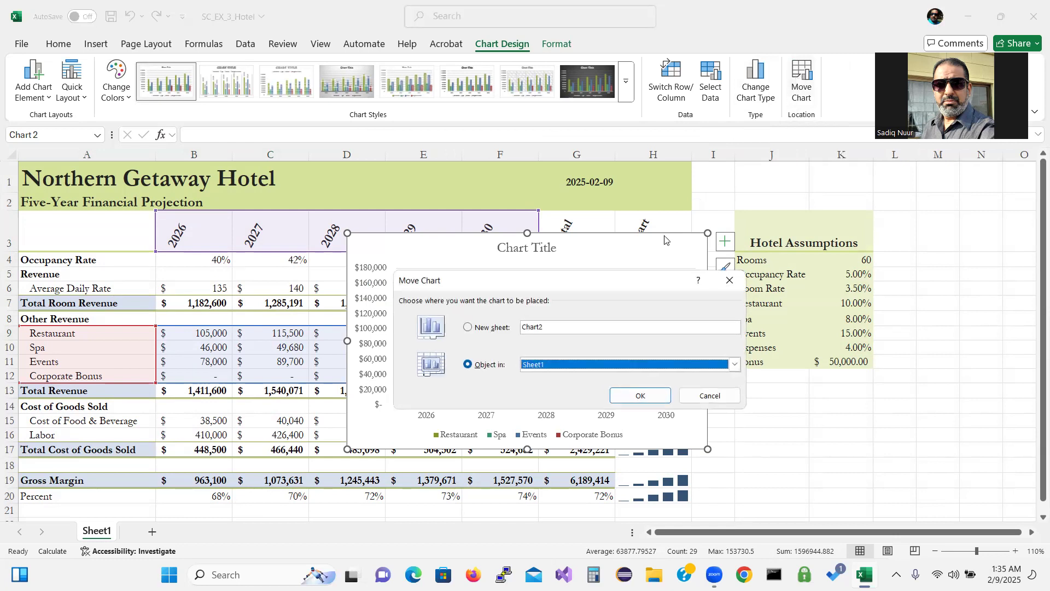
pyautogui.click(467, 328)
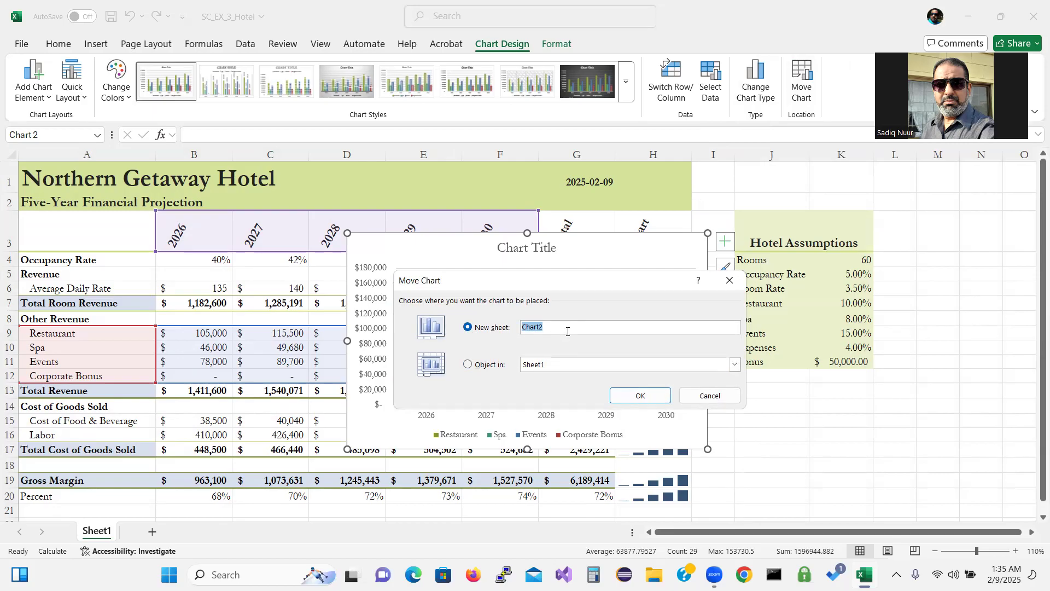
pyautogui.write('Other Revenue Chart')
pyautogui.click(636, 398)
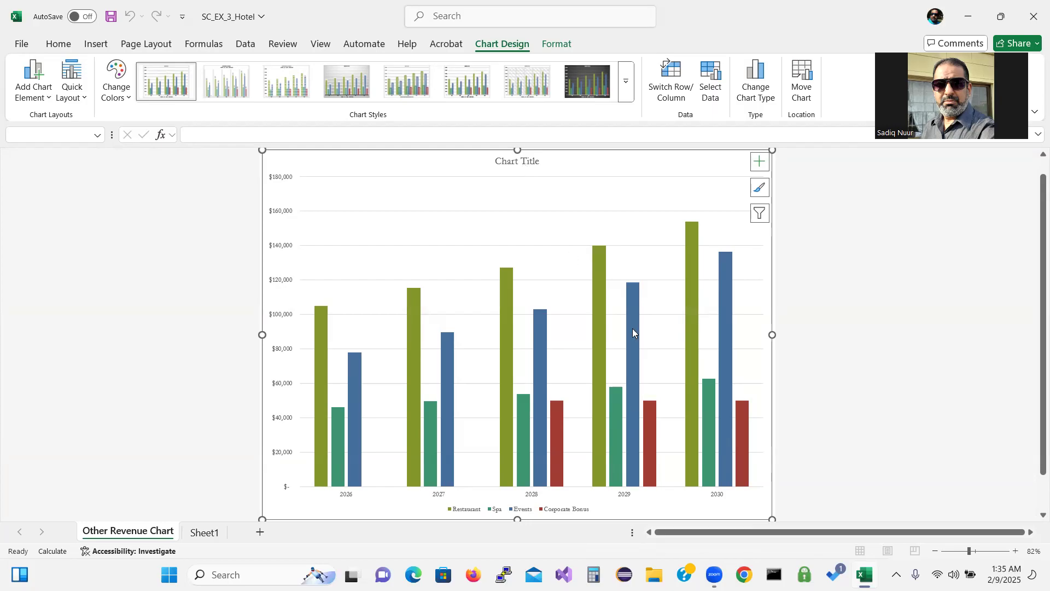
# Step: Replace the placeholder chart title with Five-Year Projected Other Revenue
pyautogui.click(1016, 550)
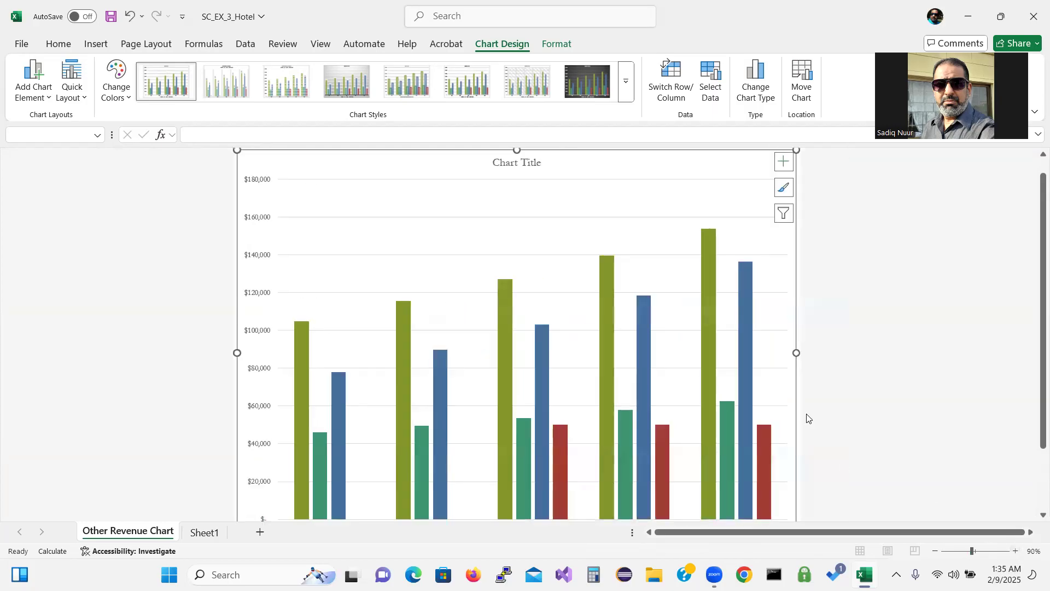
pyautogui.click(508, 164)
pyautogui.moveTo(496, 164); pyautogui.dragTo(500, 164)
pyautogui.click(497, 187)
pyautogui.click(496, 160)
pyautogui.moveTo(494, 160); pyautogui.dragTo(536, 168)
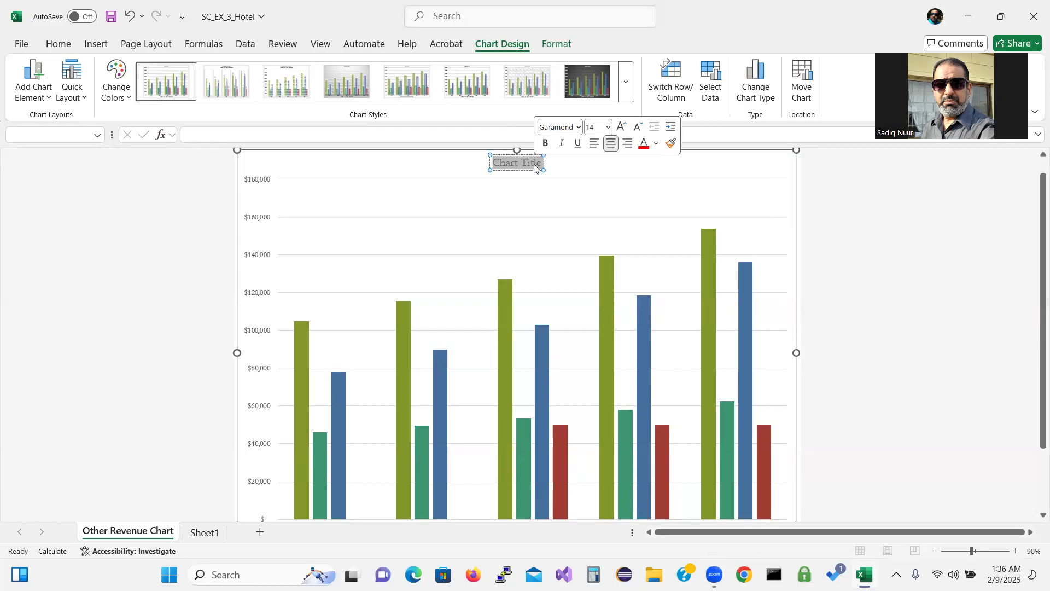
pyautogui.write('Five')
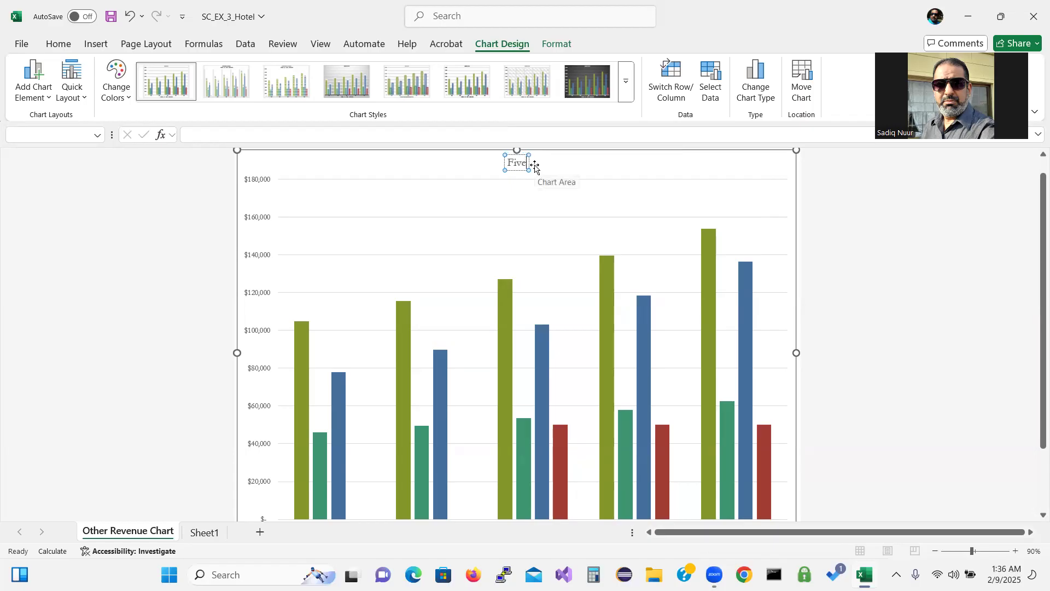
pyautogui.write('-Year')
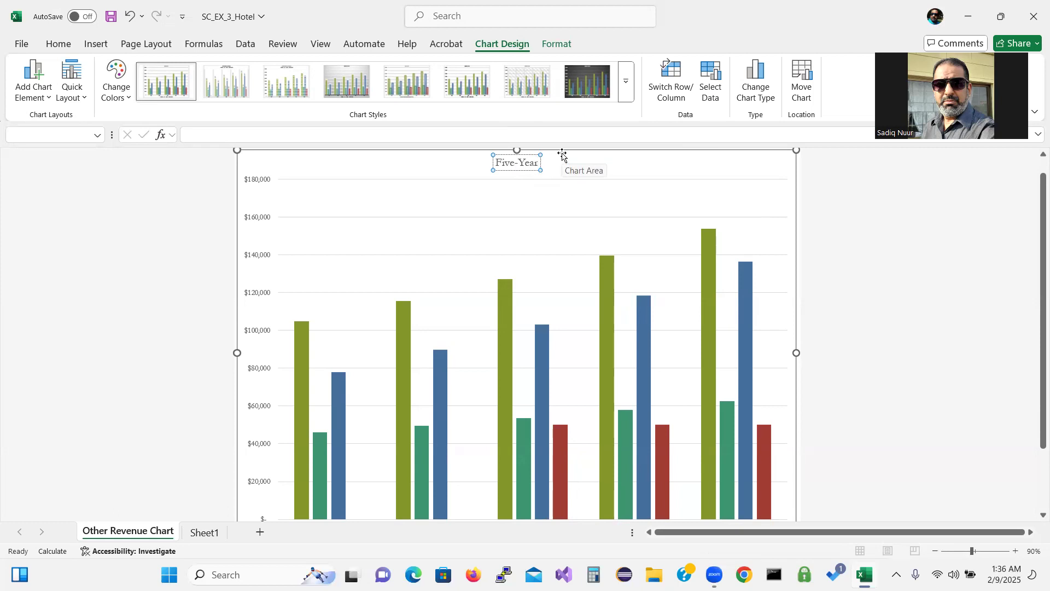
pyautogui.write('Proje')
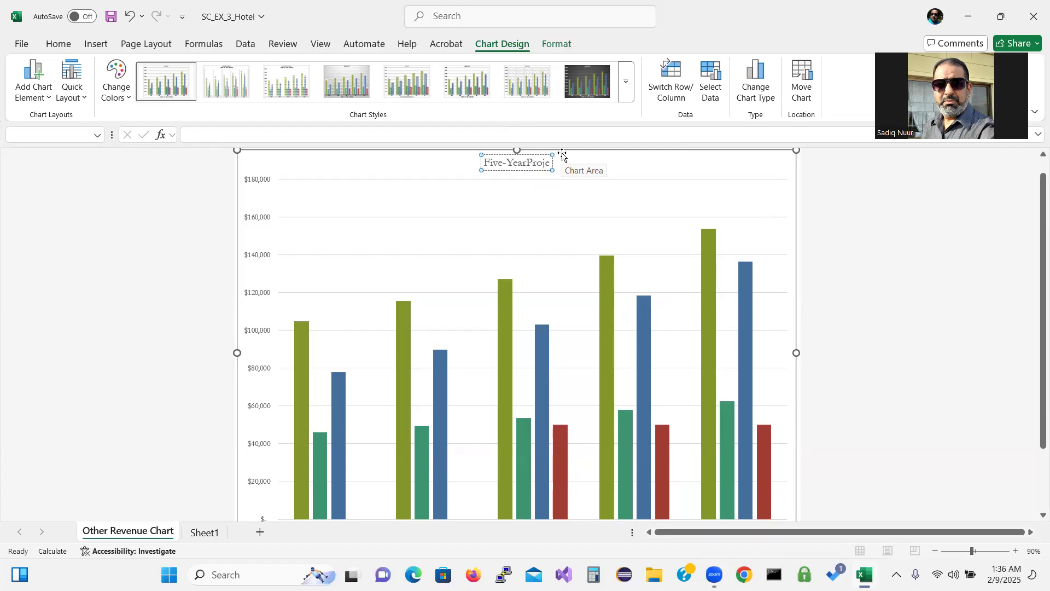
pyautogui.write('cted O')
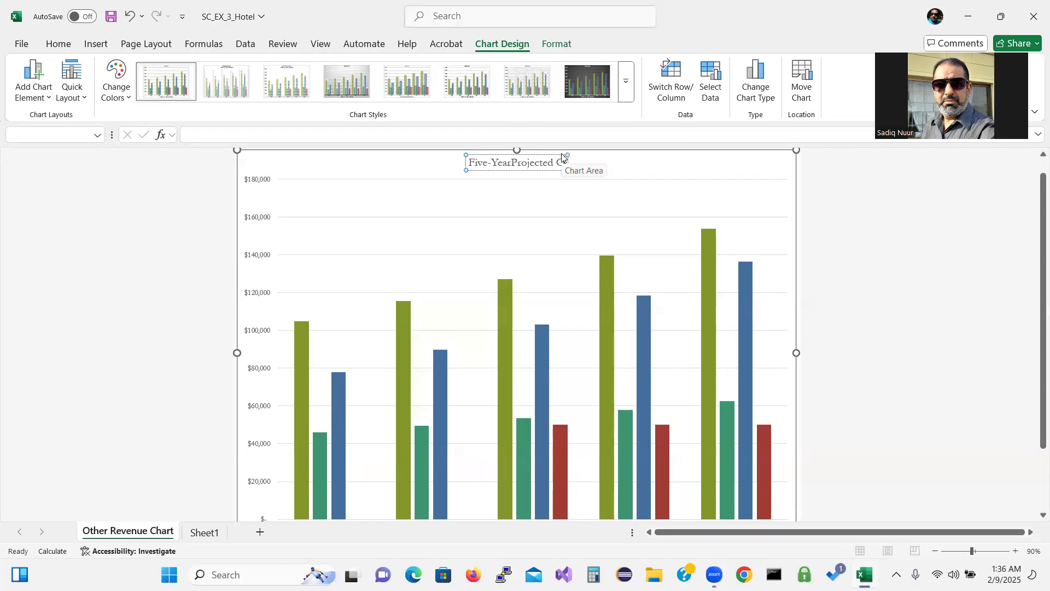
pyautogui.write('ther Revenue')
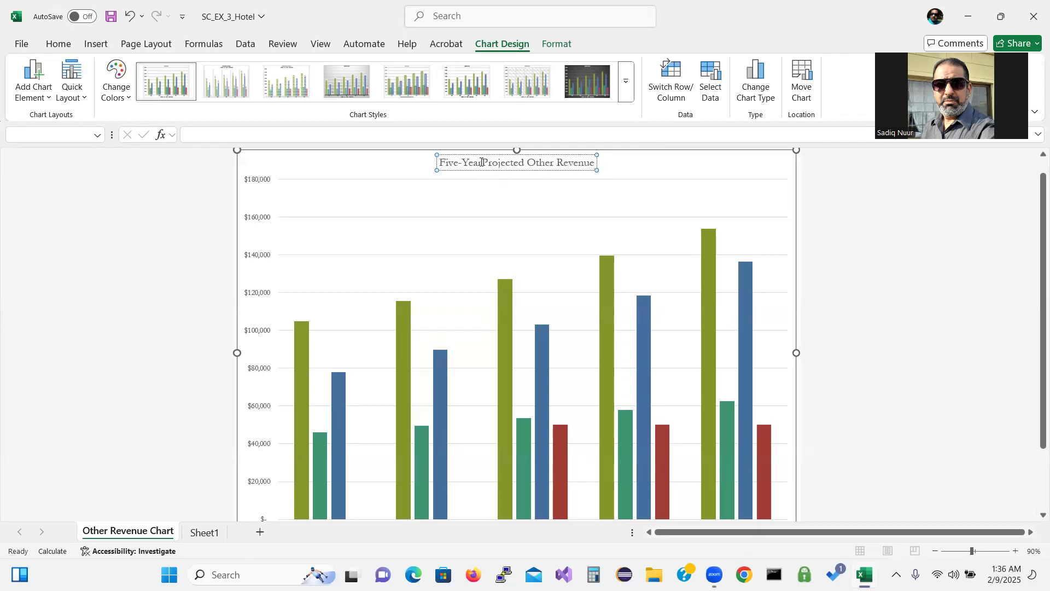
pyautogui.click(481, 162)
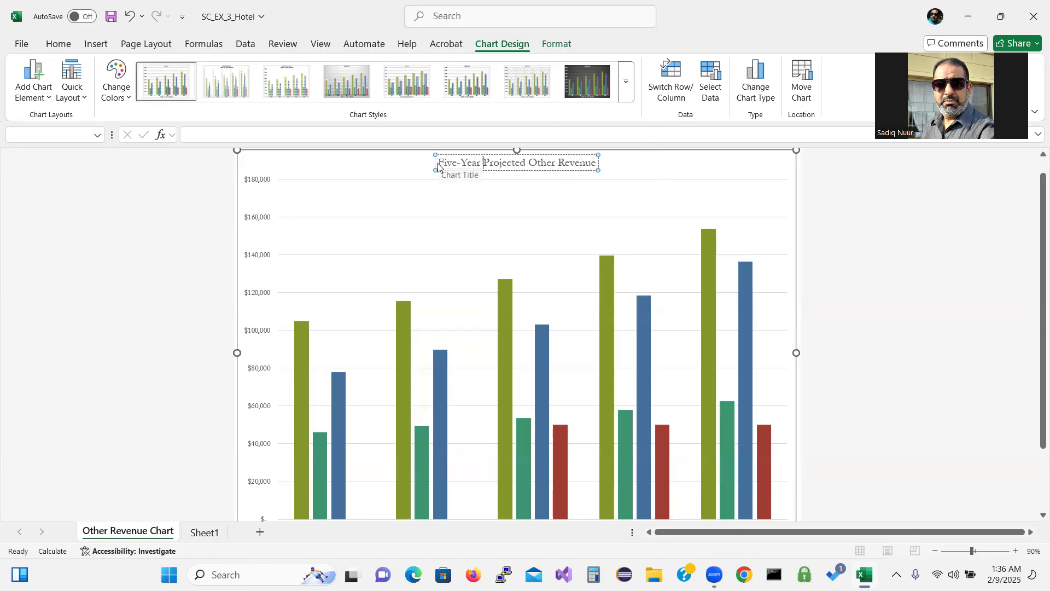
# Step: Underline the full chart title text
pyautogui.moveTo(438, 164); pyautogui.dragTo(583, 170)
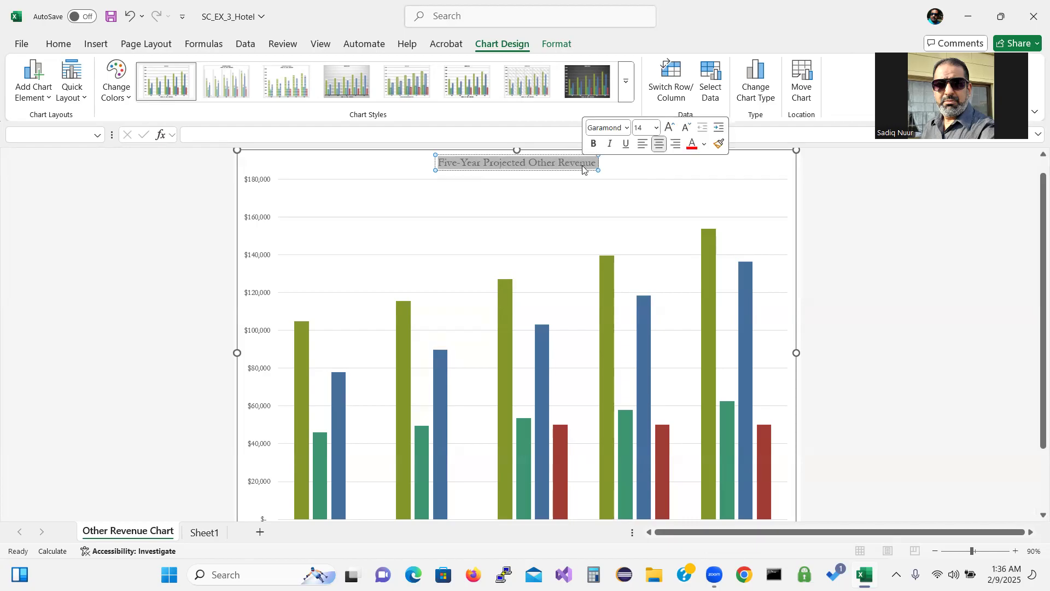
pyautogui.click(627, 144)
pyautogui.click(628, 201)
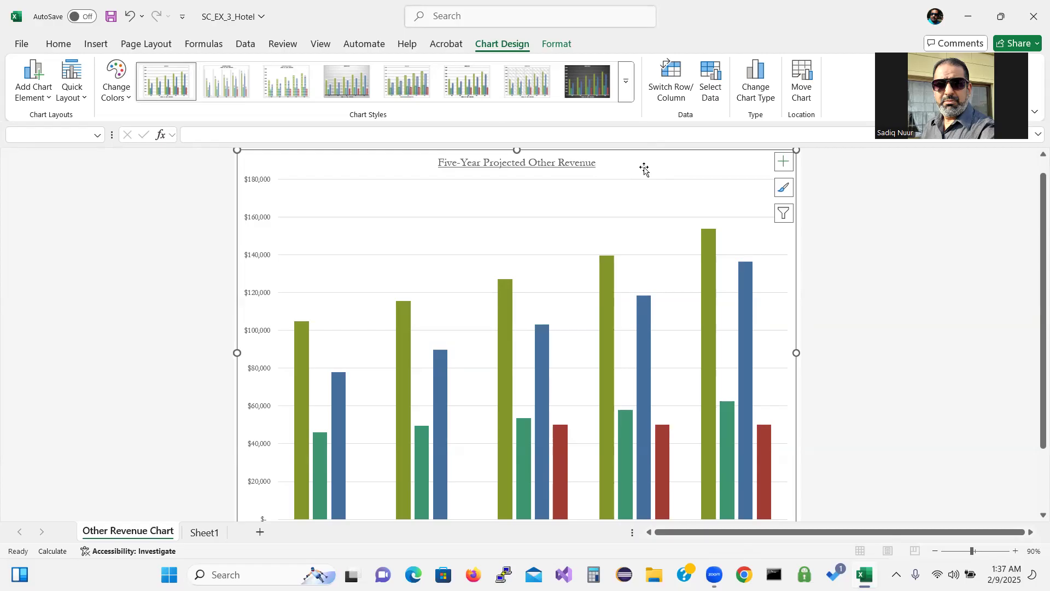
# Step: Add data labels at the outside end of the chart's columns
pyautogui.click(784, 162)
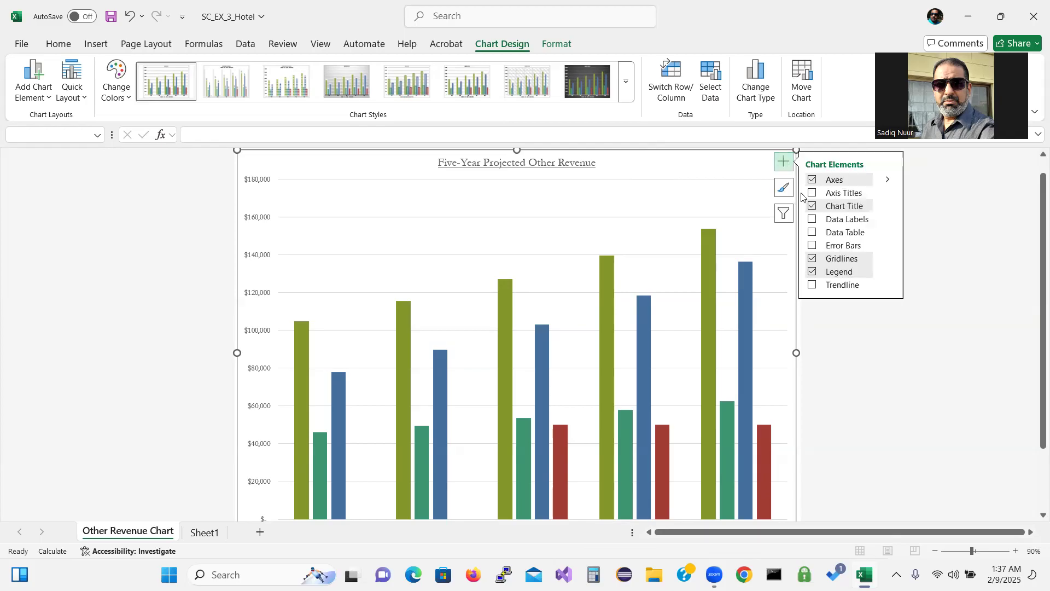
pyautogui.click(812, 220)
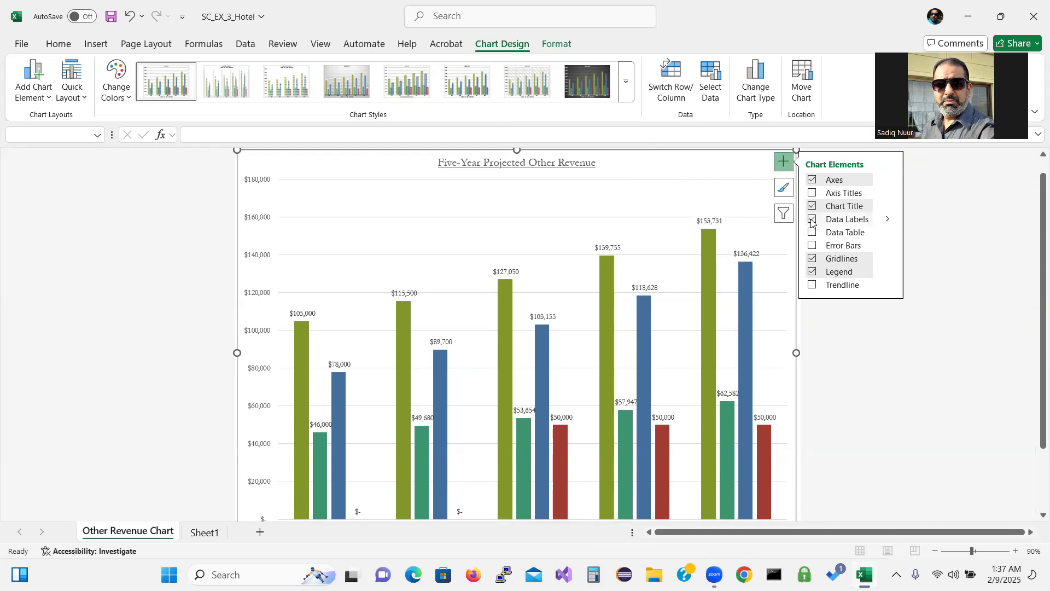
pyautogui.click(888, 220)
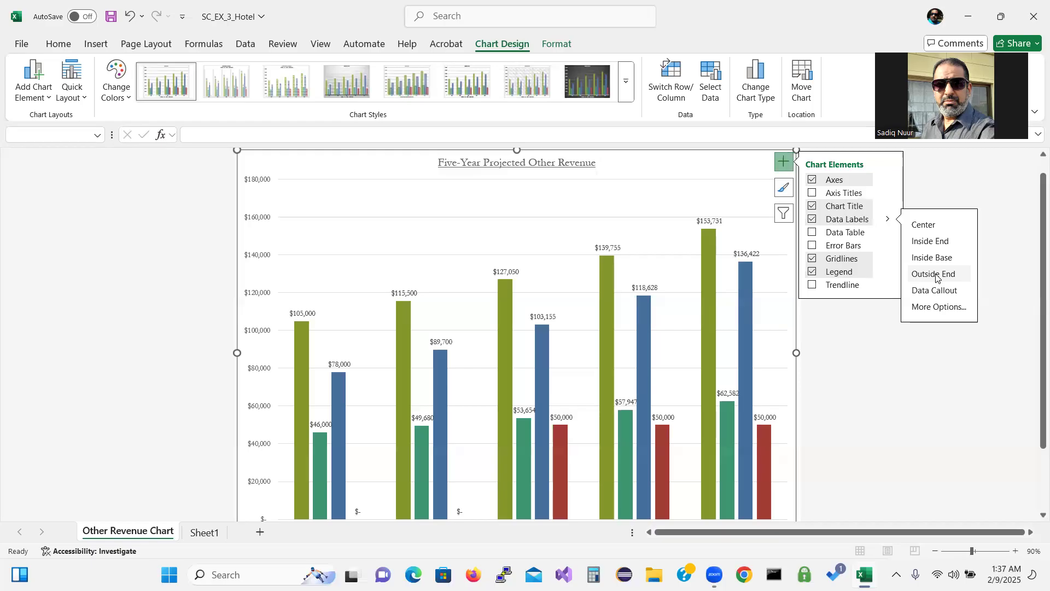
pyautogui.click(781, 161)
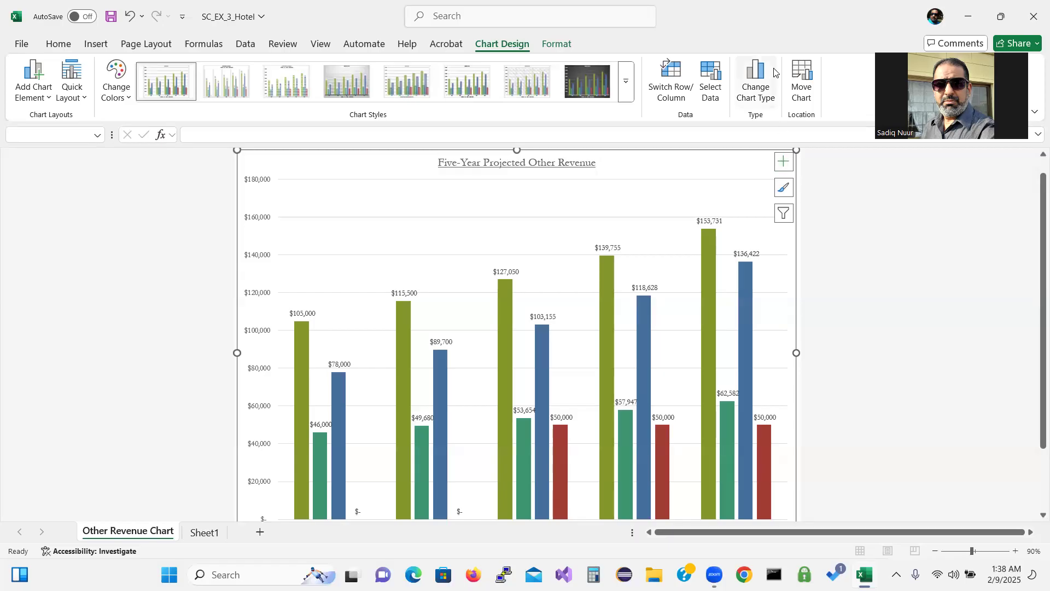
# Step: Filter the Corporate Bonus series out of the chart, keeping Restaurant, Spa and Events for all years
pyautogui.click(783, 215)
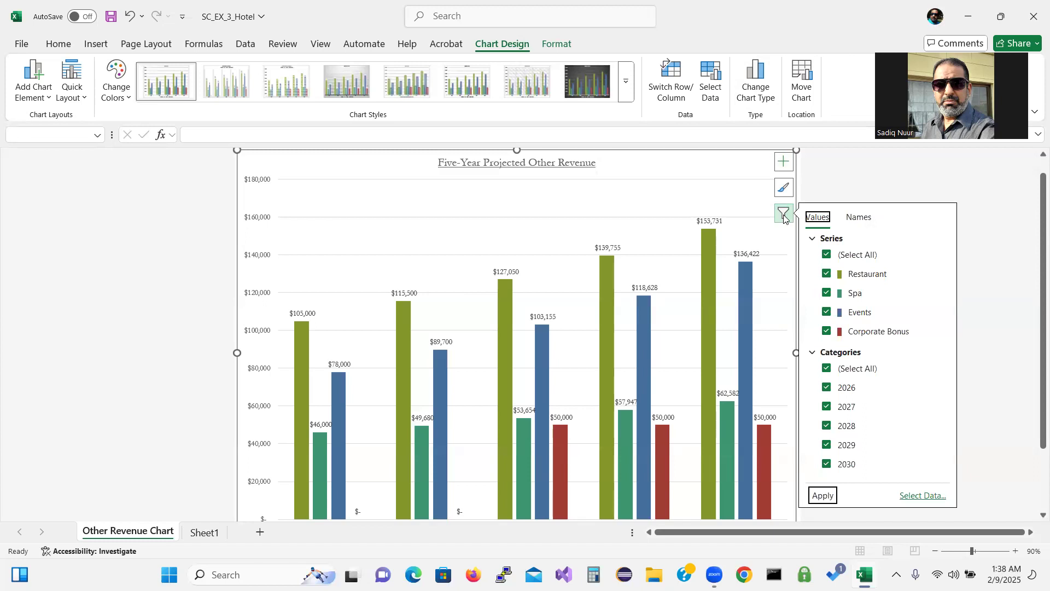
pyautogui.click(827, 331)
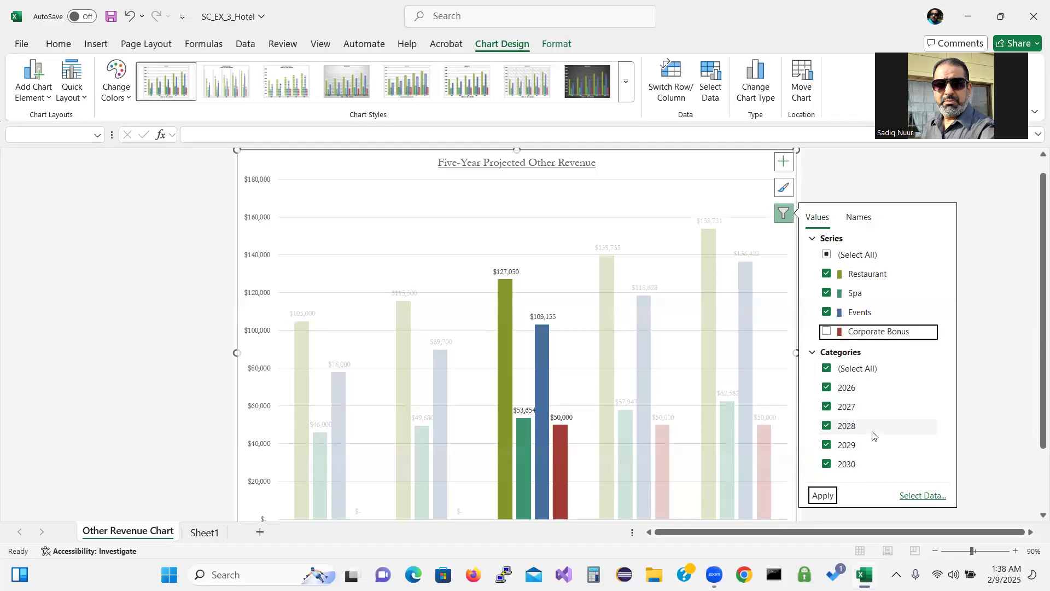
pyautogui.click(821, 496)
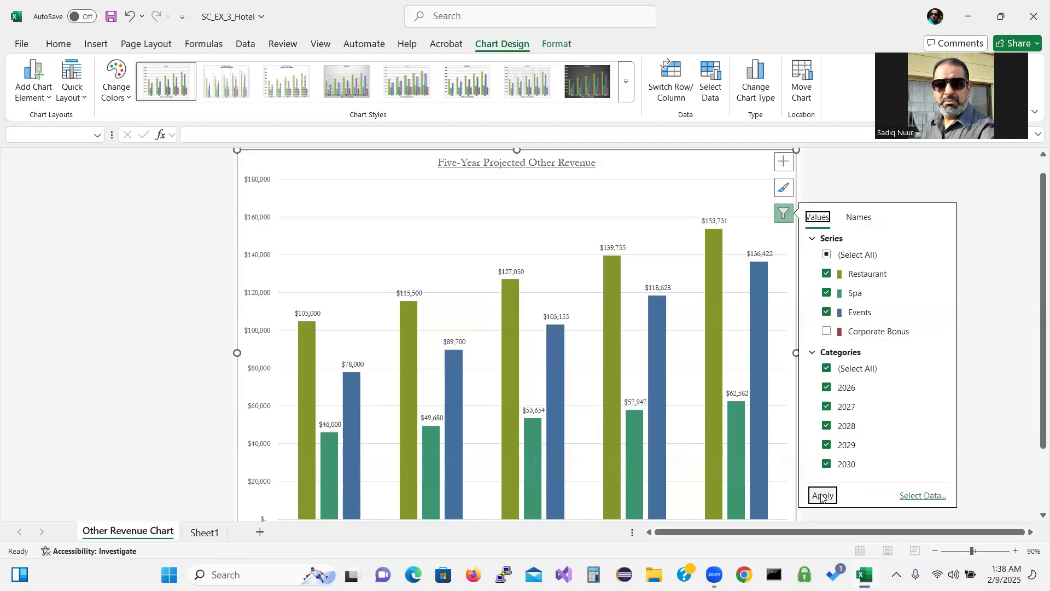
pyautogui.click(783, 215)
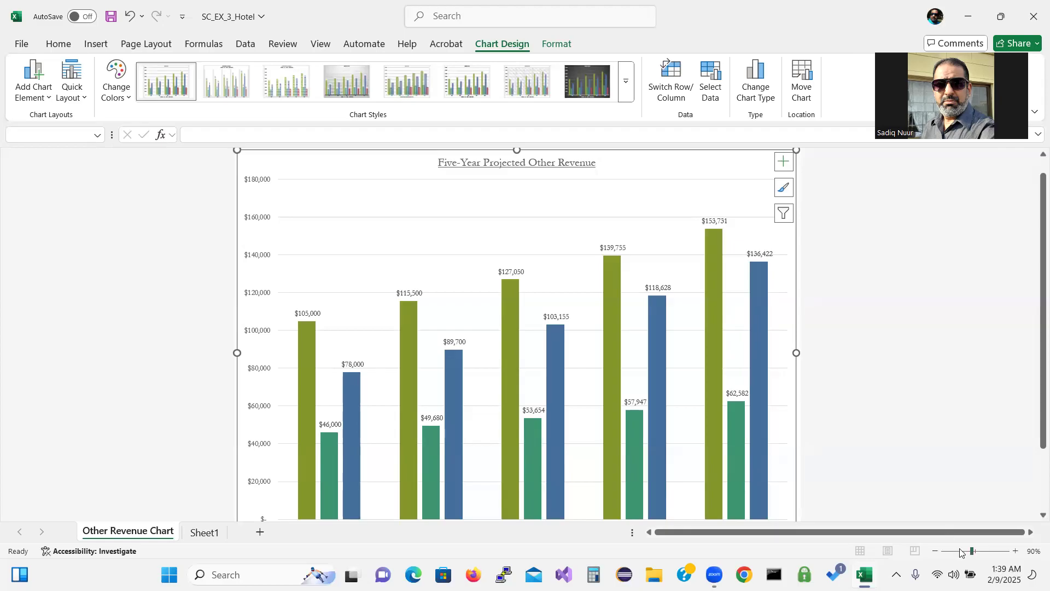
# Step: Add an axis title to the chart's primary vertical axis only, leaving the primary horizontal axis without one
pyautogui.click(935, 550)
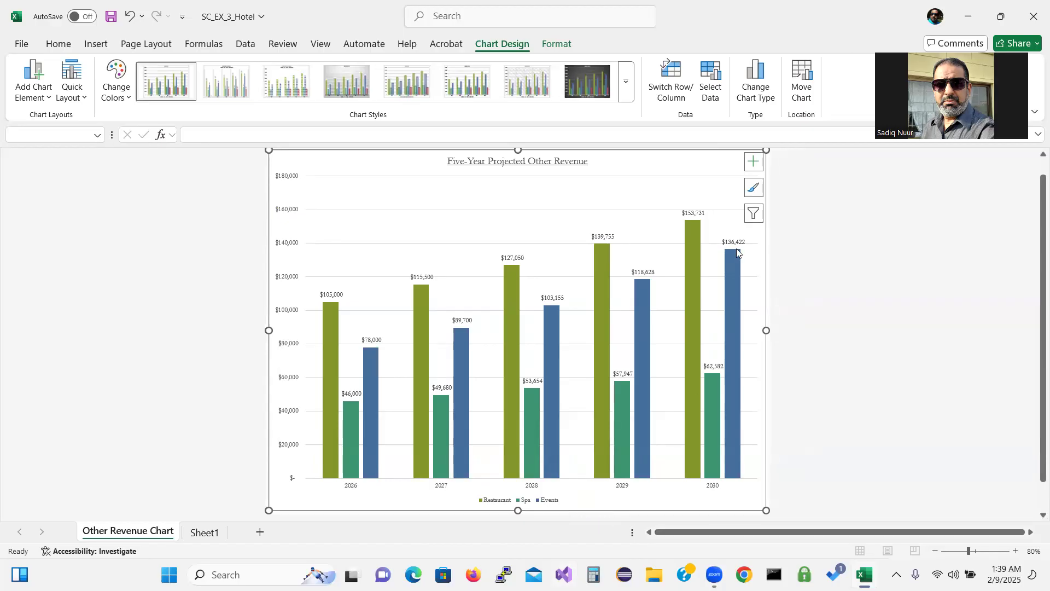
pyautogui.click(753, 163)
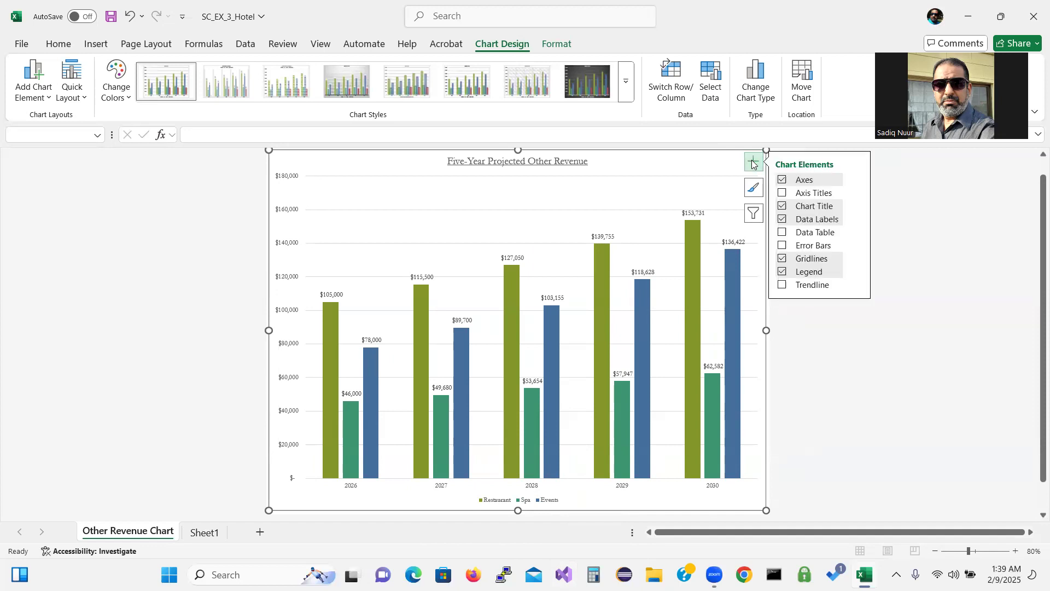
pyautogui.click(783, 193)
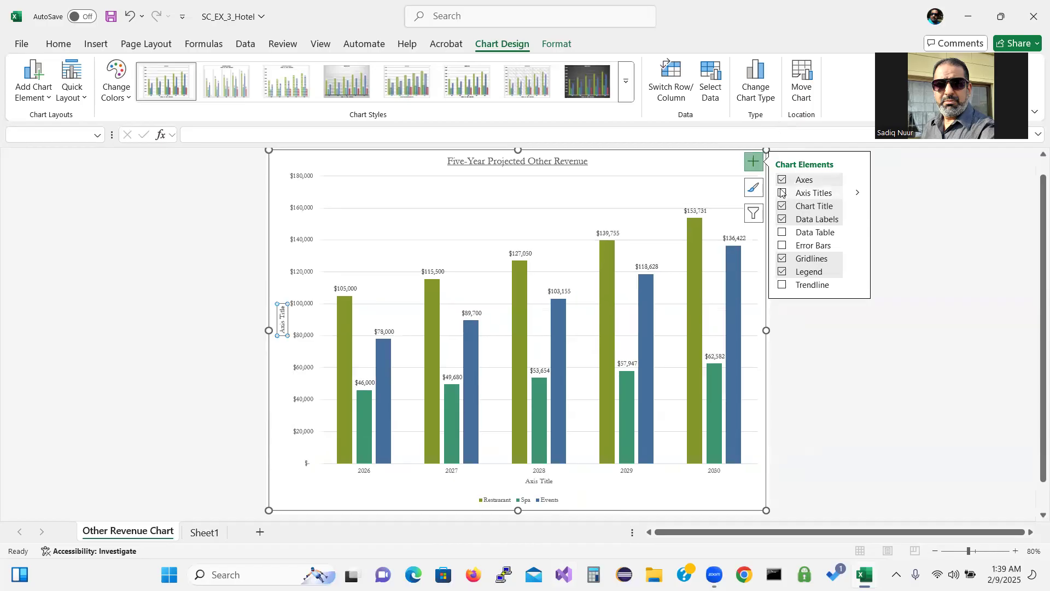
pyautogui.click(857, 194)
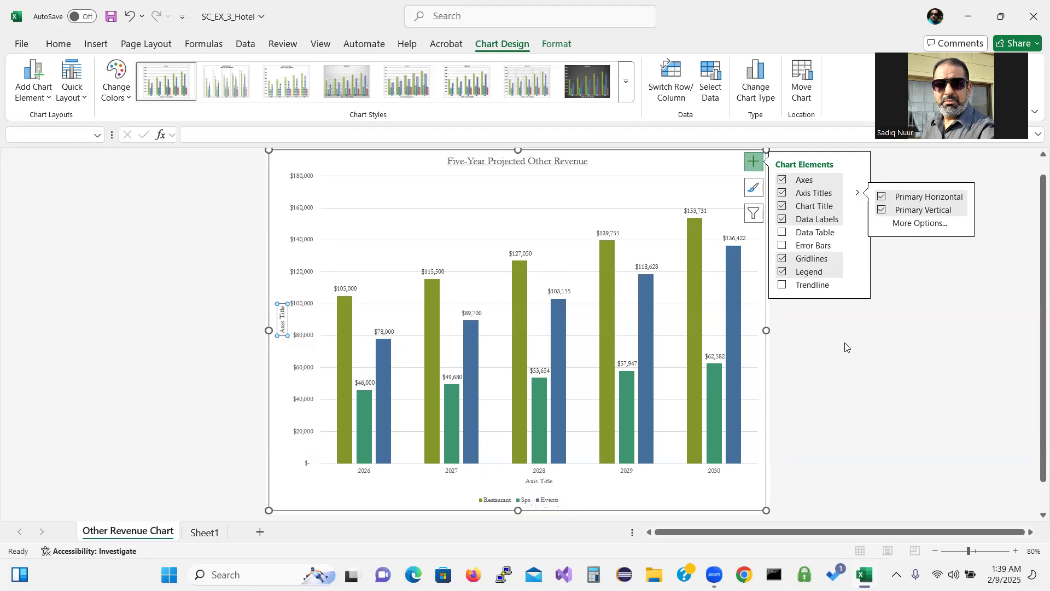
pyautogui.click(881, 197)
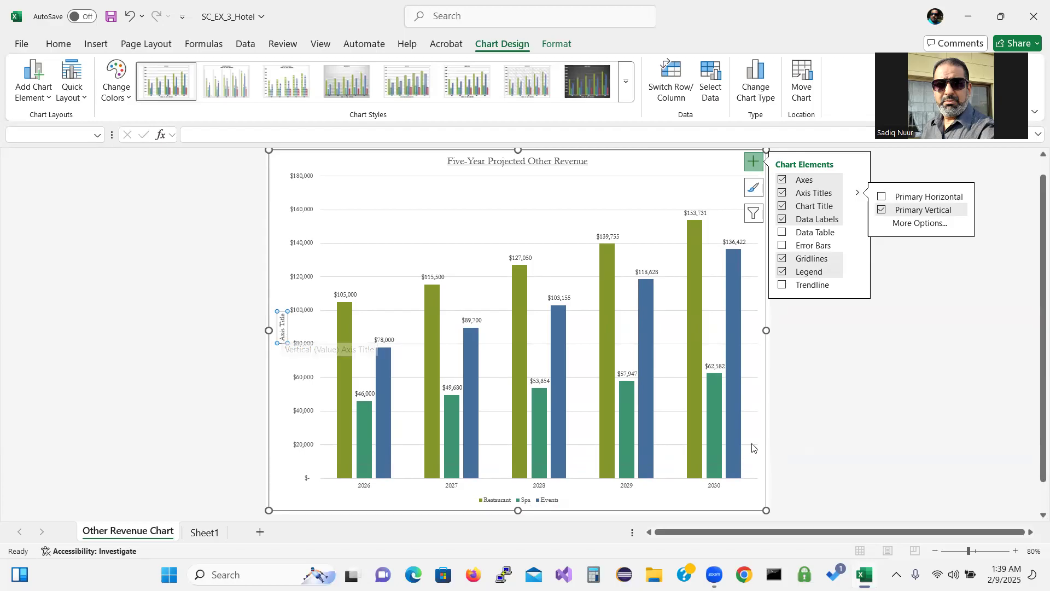
pyautogui.click(753, 170)
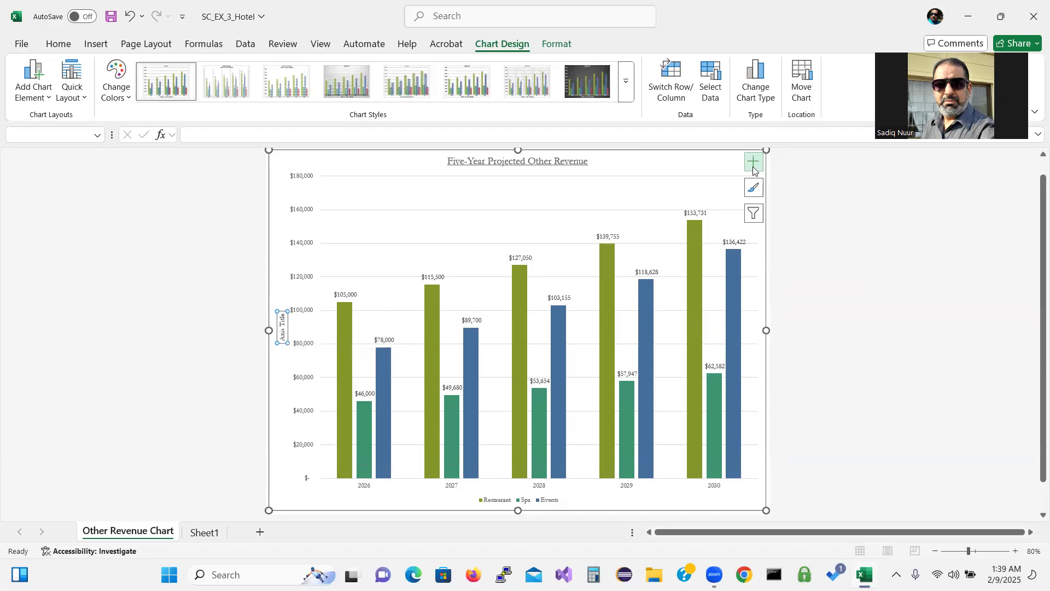
# Step: Replace the vertical axis title's placeholder text with a $ sign
pyautogui.tripleClick(282, 323)
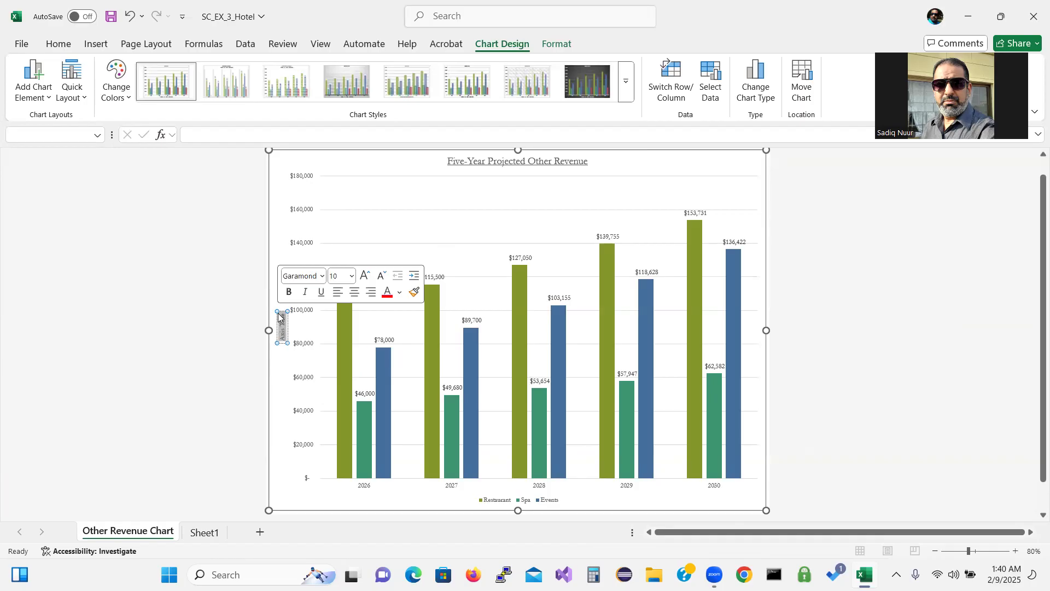
pyautogui.press('Delete')
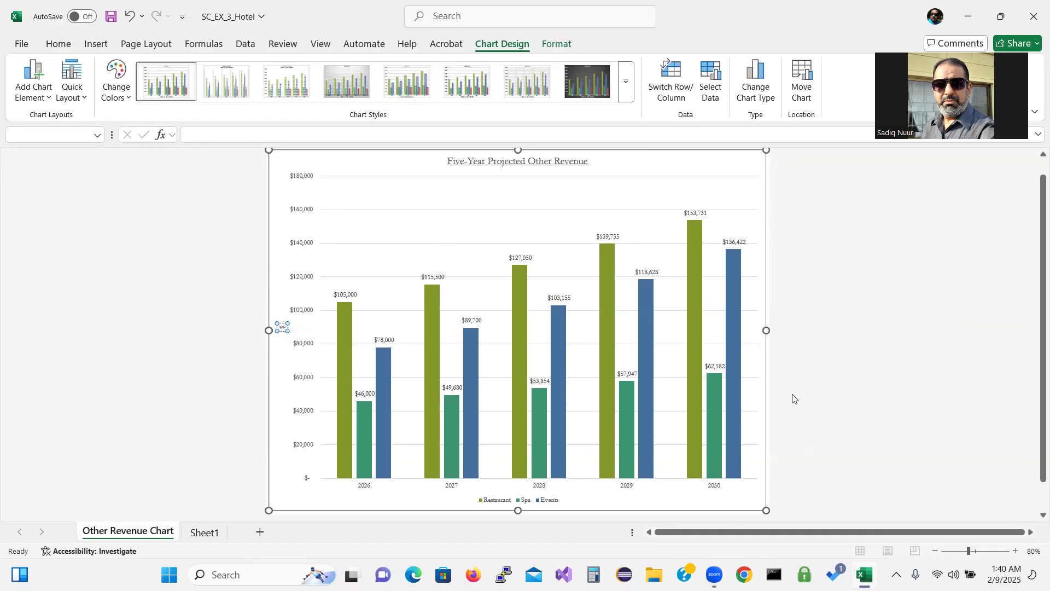
pyautogui.click(819, 335)
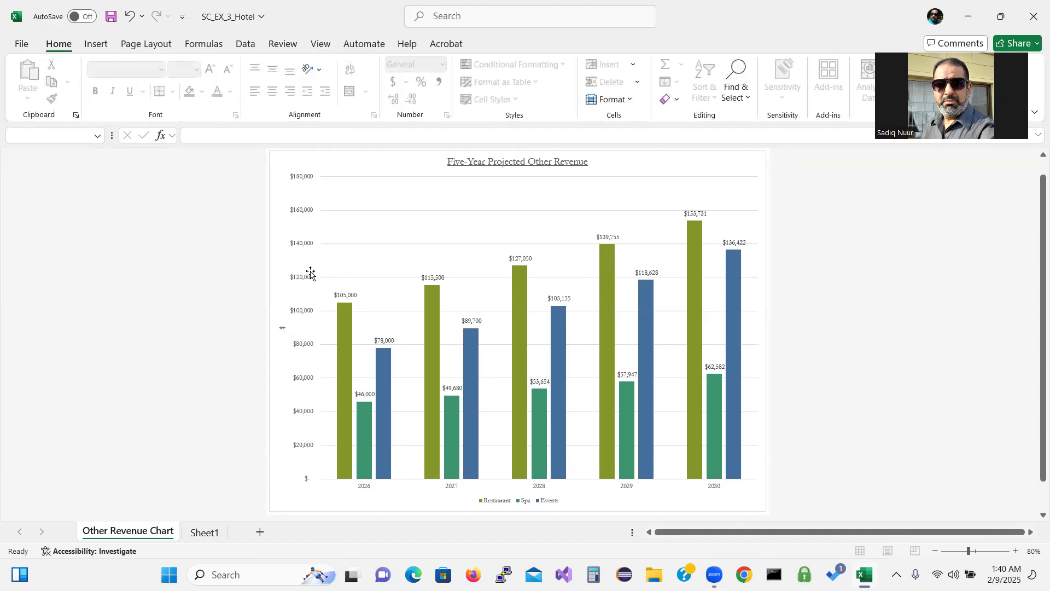
# Step: Set the text direction of the chart's vertical axis title to Horizontal
pyautogui.rightClick(282, 330)
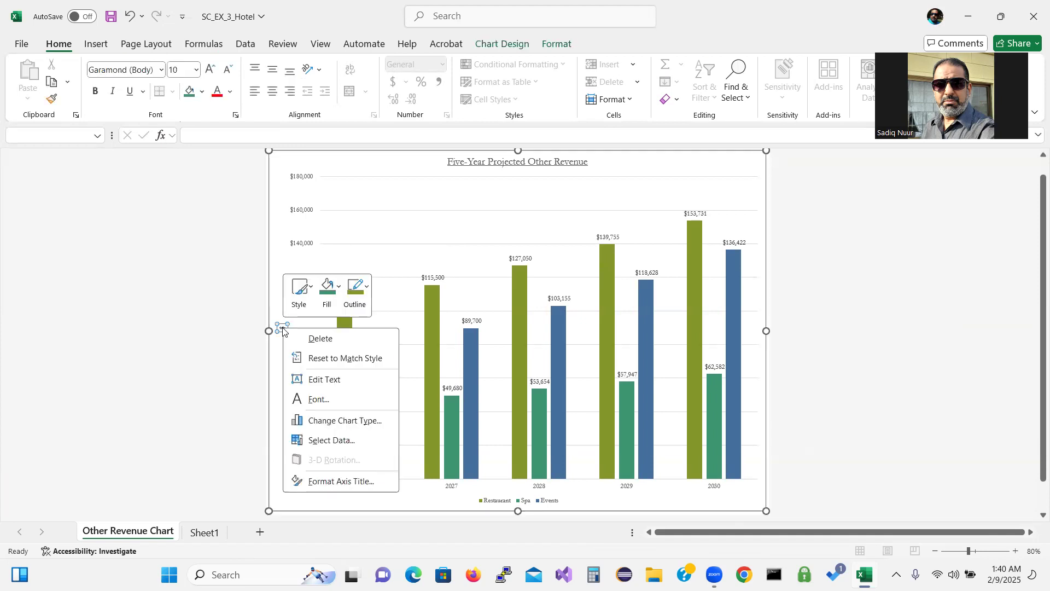
pyautogui.click(340, 481)
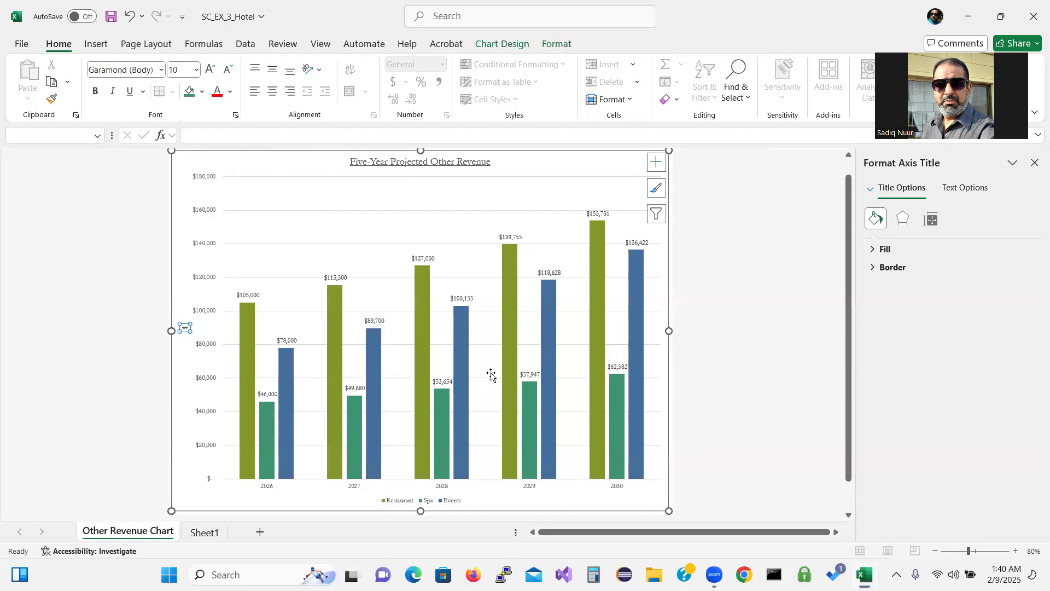
pyautogui.click(934, 221)
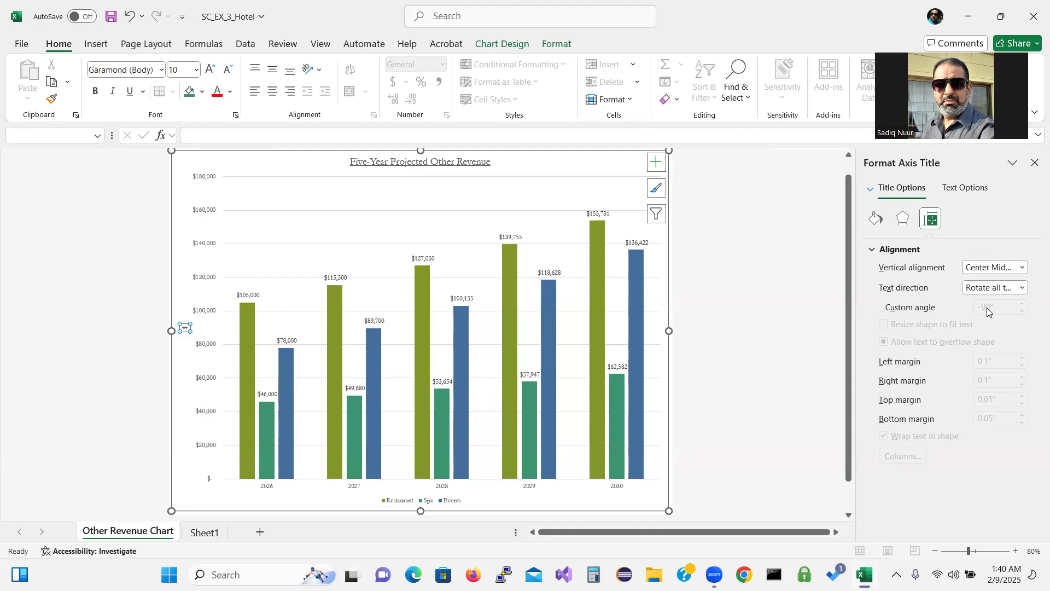
pyautogui.click(1023, 288)
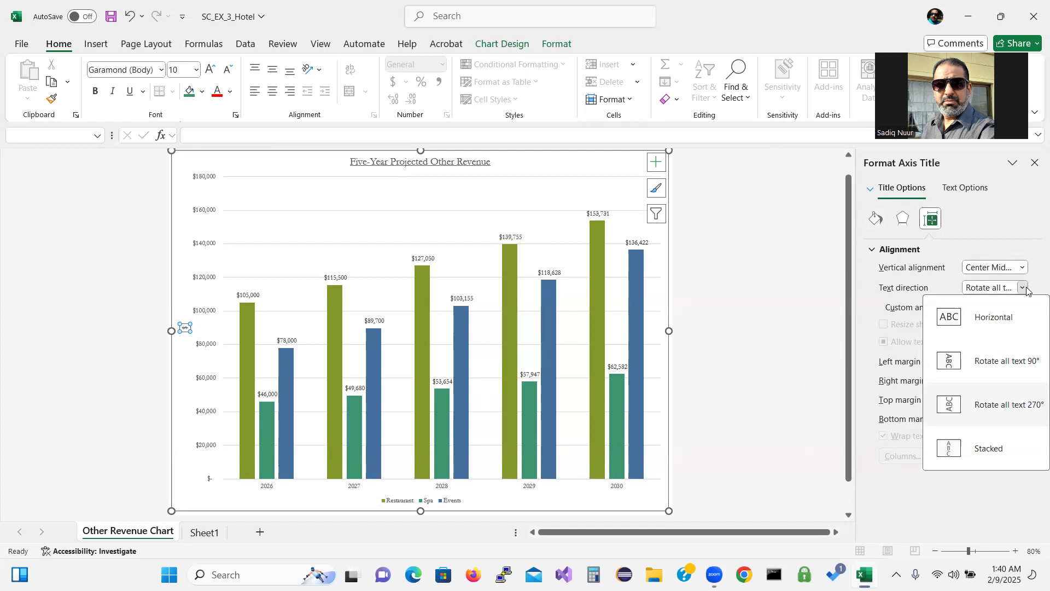
pyautogui.click(1003, 323)
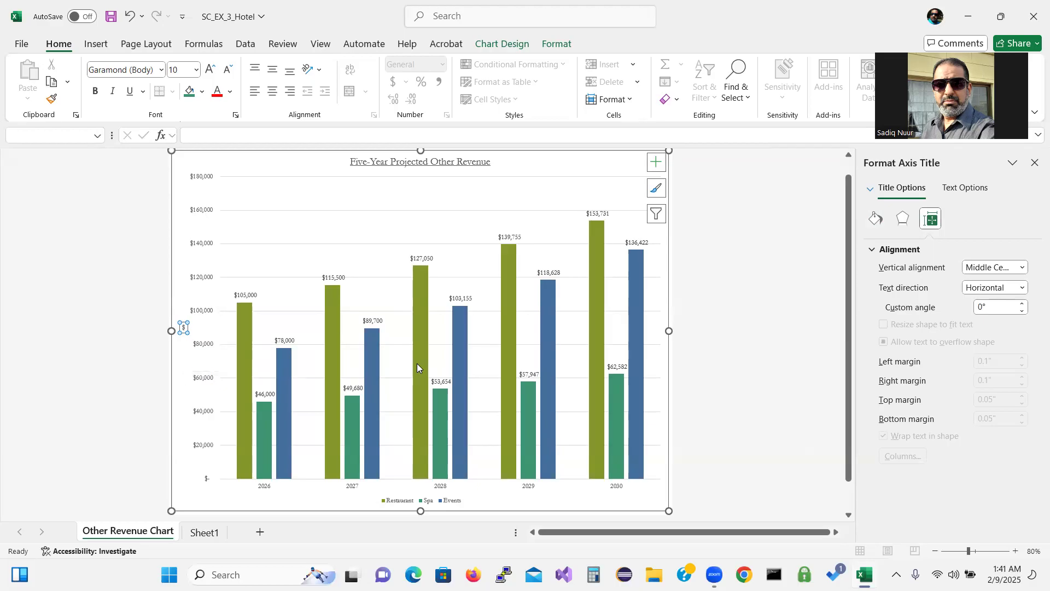
pyautogui.click(1035, 163)
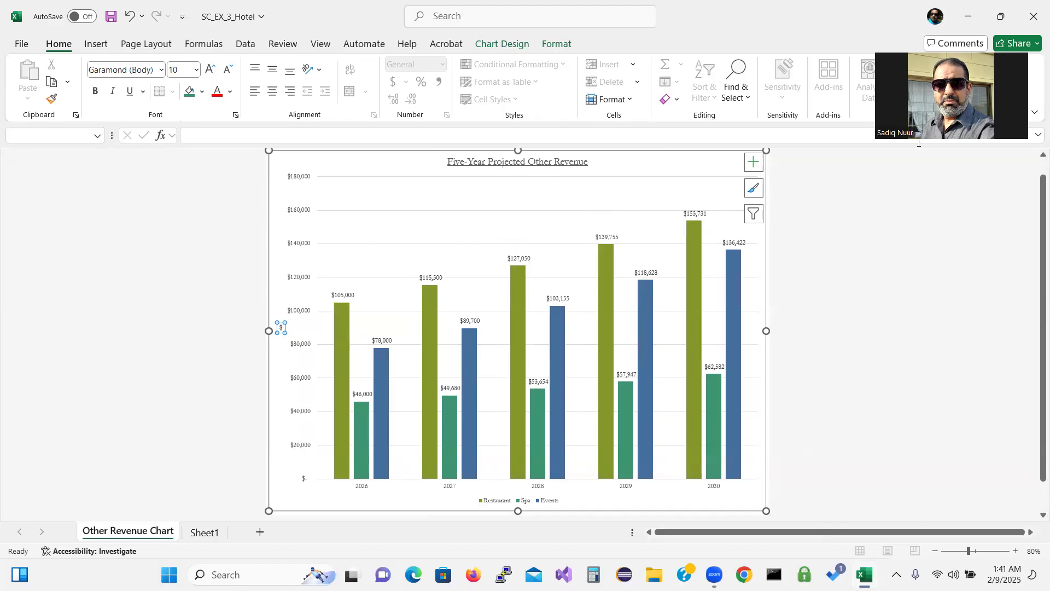
# Step: Apply chart Style 14 to the Five-Year Projected Other Revenue chart
pyautogui.click(559, 218)
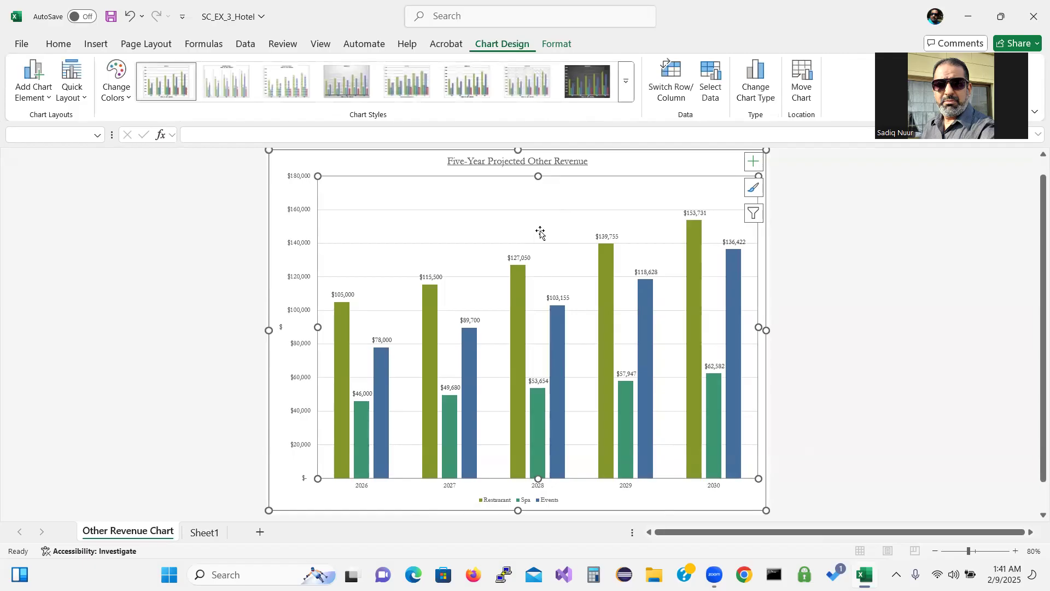
pyautogui.click(754, 187)
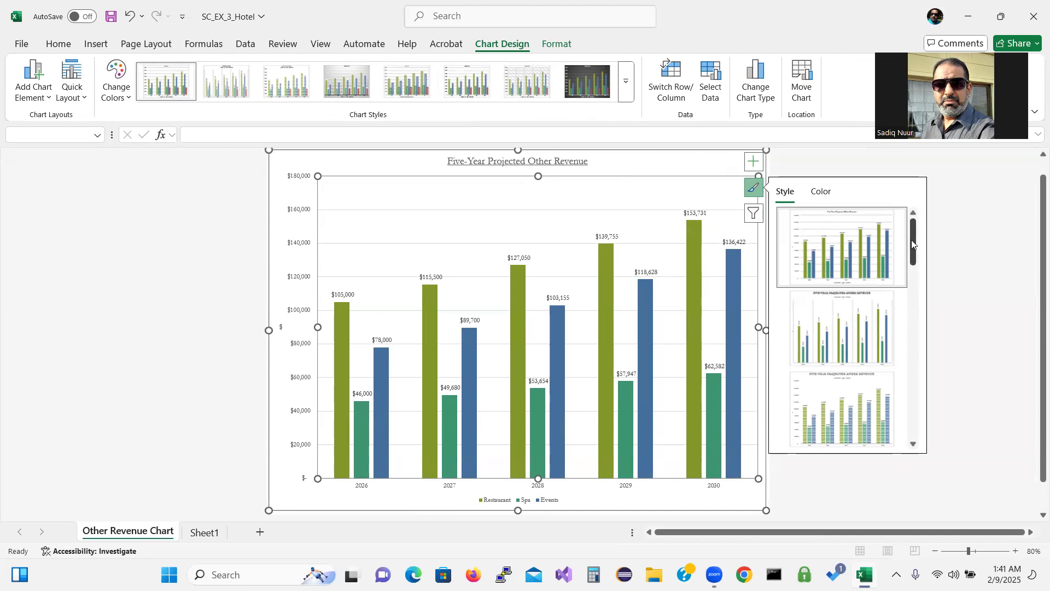
pyautogui.moveTo(915, 255); pyautogui.dragTo(930, 334)
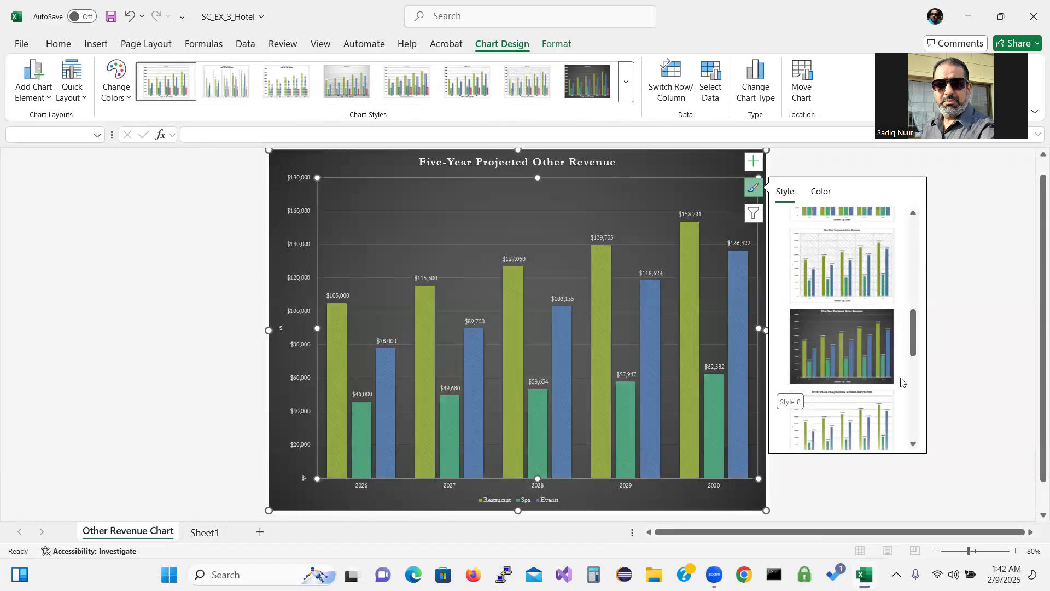
pyautogui.moveTo(913, 345); pyautogui.dragTo(941, 462)
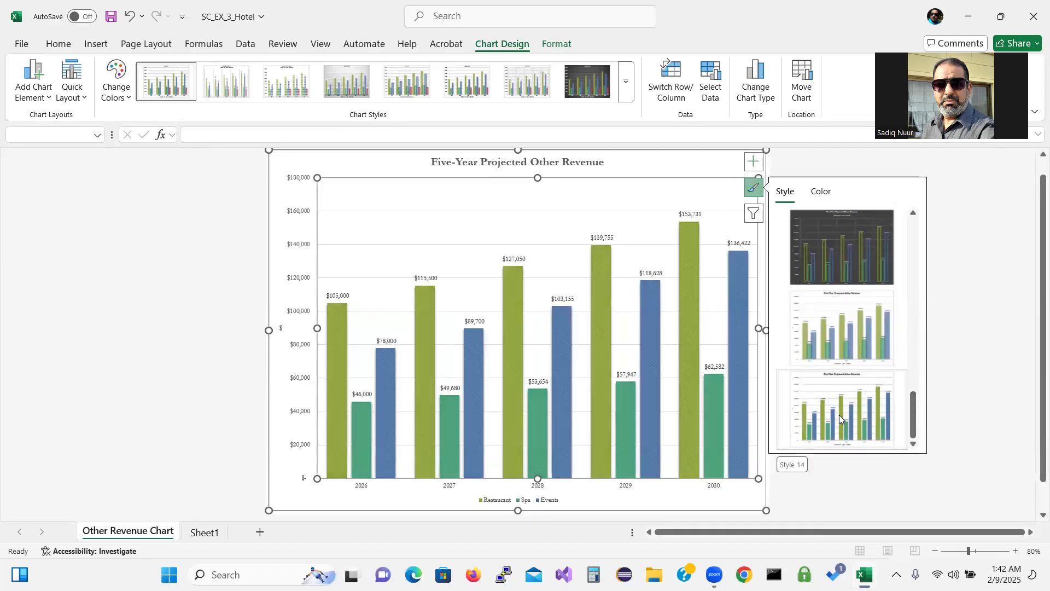
pyautogui.click(839, 414)
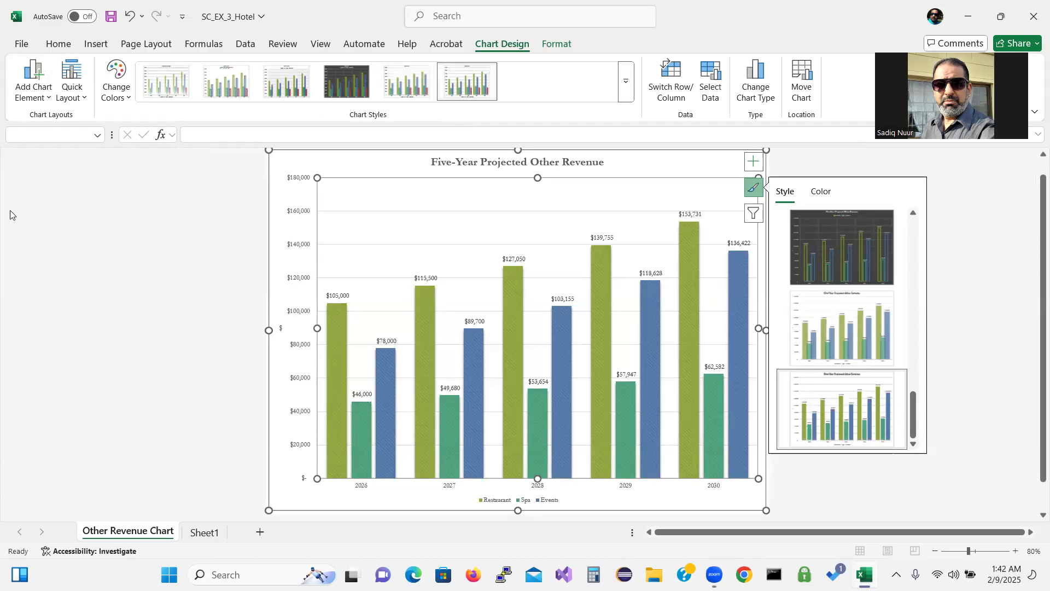
# Step: Colour the Other Revenue Chart sheet tab with the lightest blue theme tint
pyautogui.rightClick(113, 534)
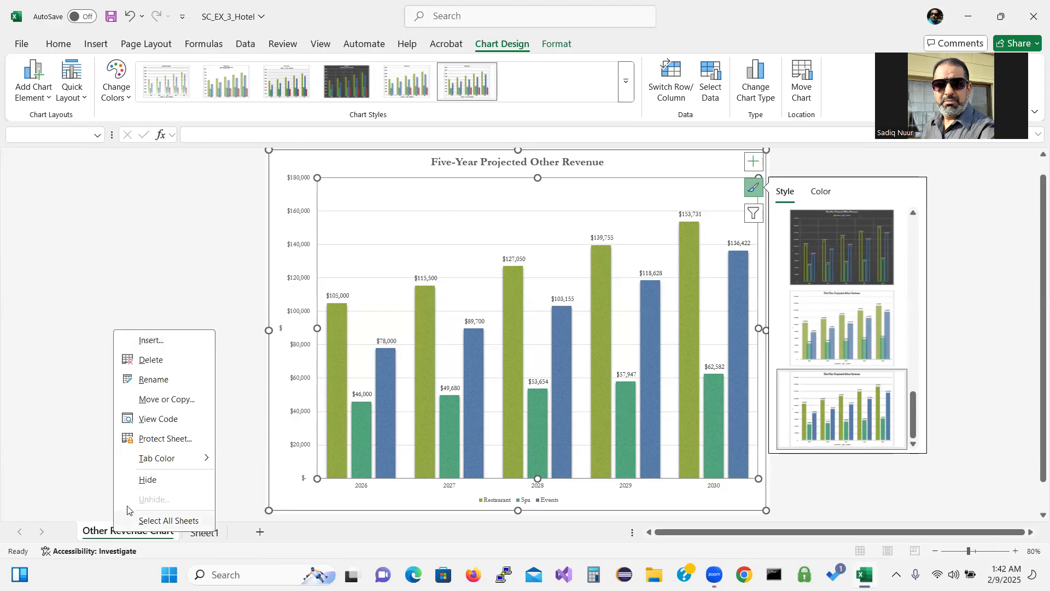
pyautogui.moveTo(178, 461)
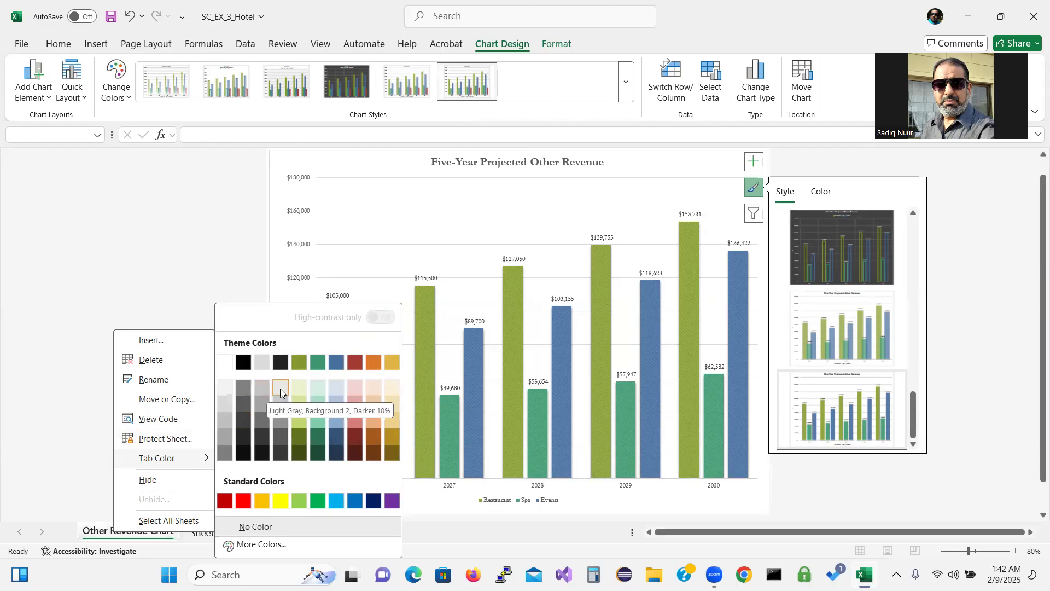
pyautogui.click(336, 388)
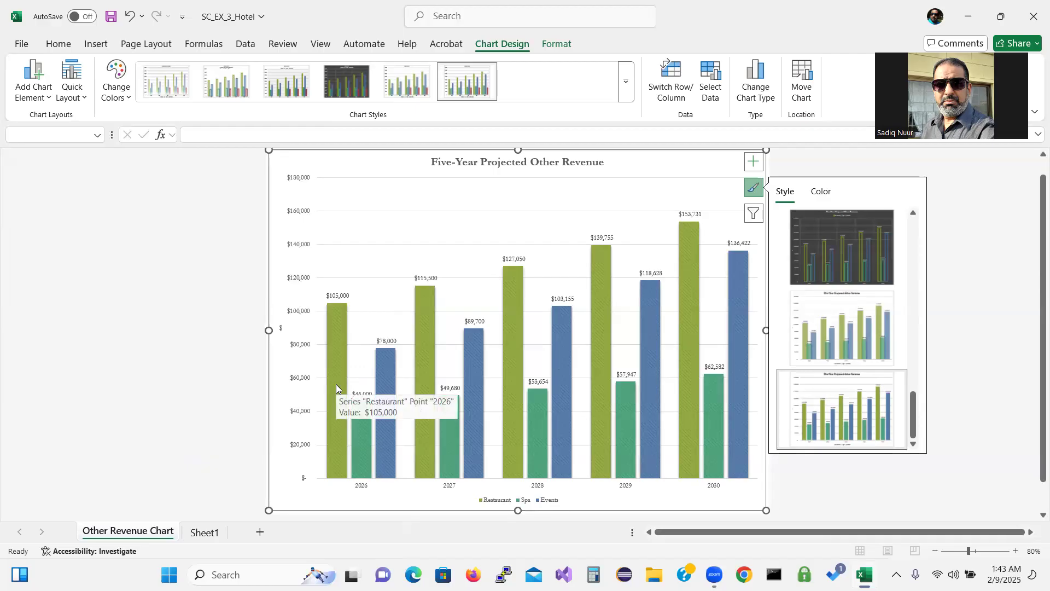
# Step: Rename Sheet1 as Five-Year Financial Projection
pyautogui.click(203, 533)
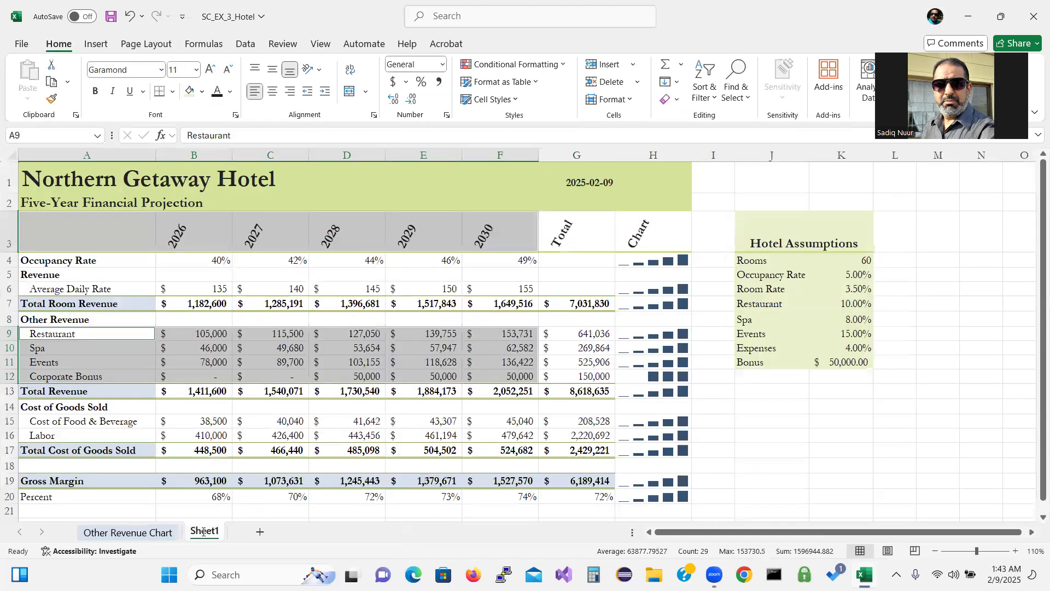
pyautogui.doubleClick(203, 532)
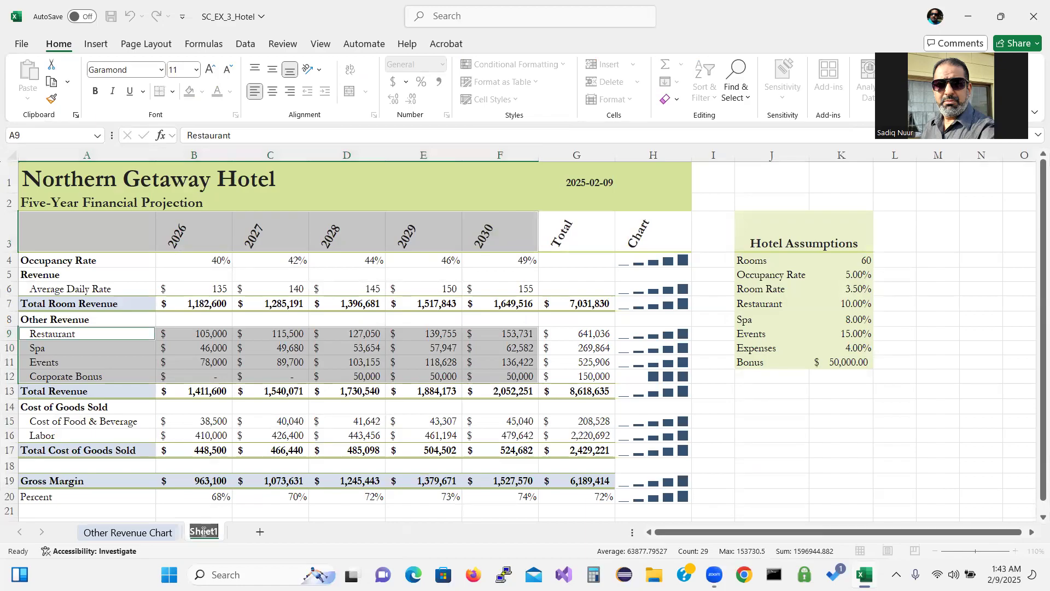
pyautogui.write('Five-Year')
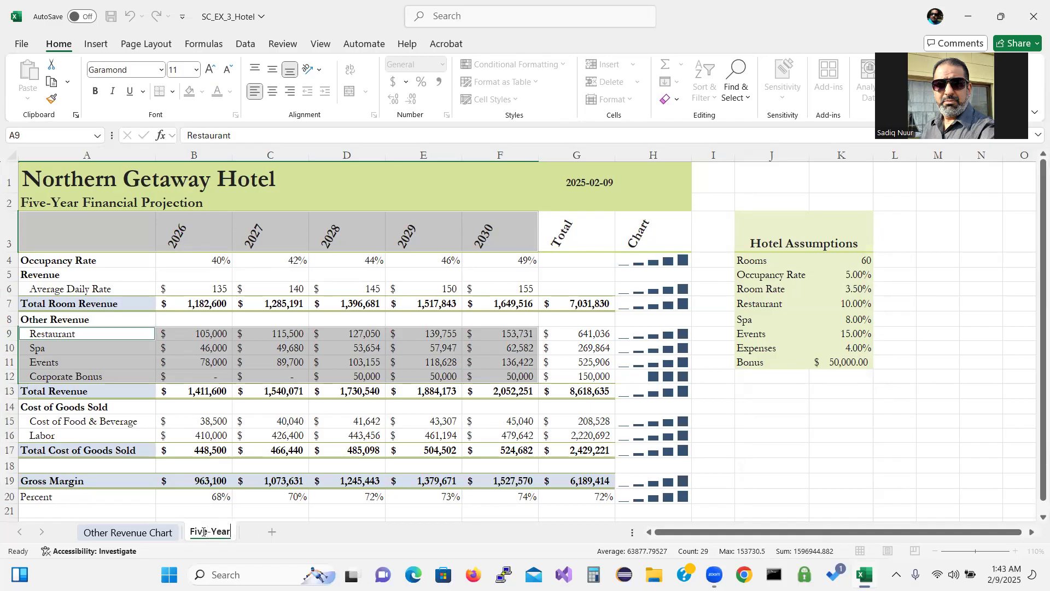
pyautogui.write(' Financial')
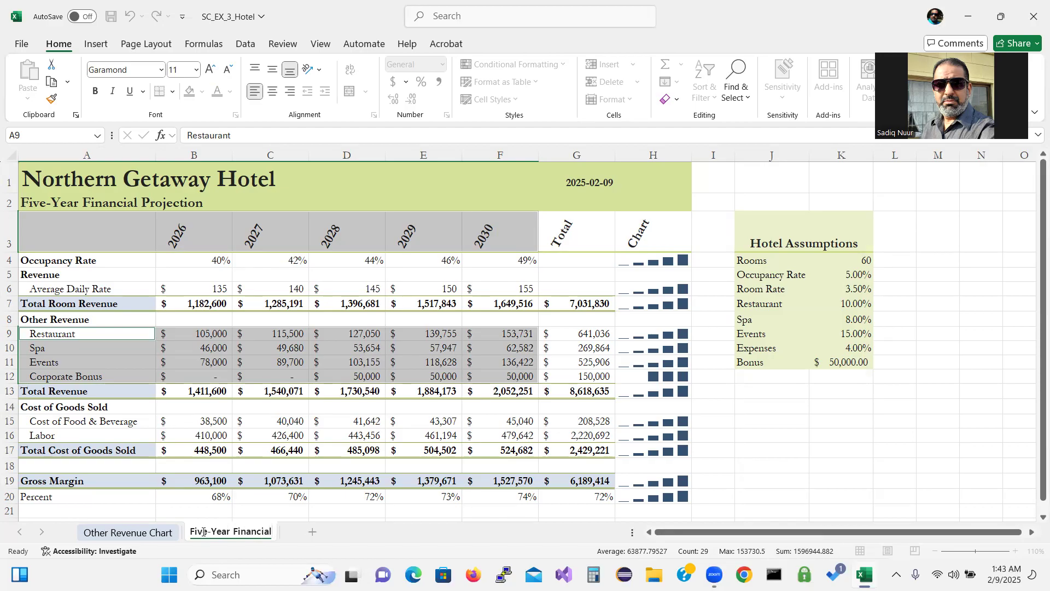
pyautogui.press('Return')
pyautogui.write('Projection')
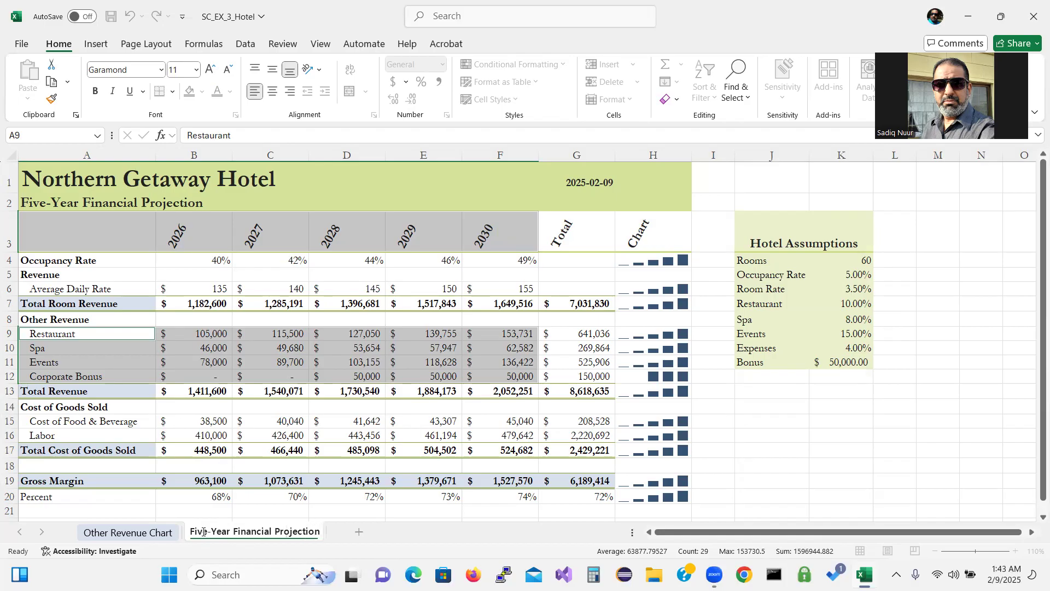
pyautogui.press('Return')
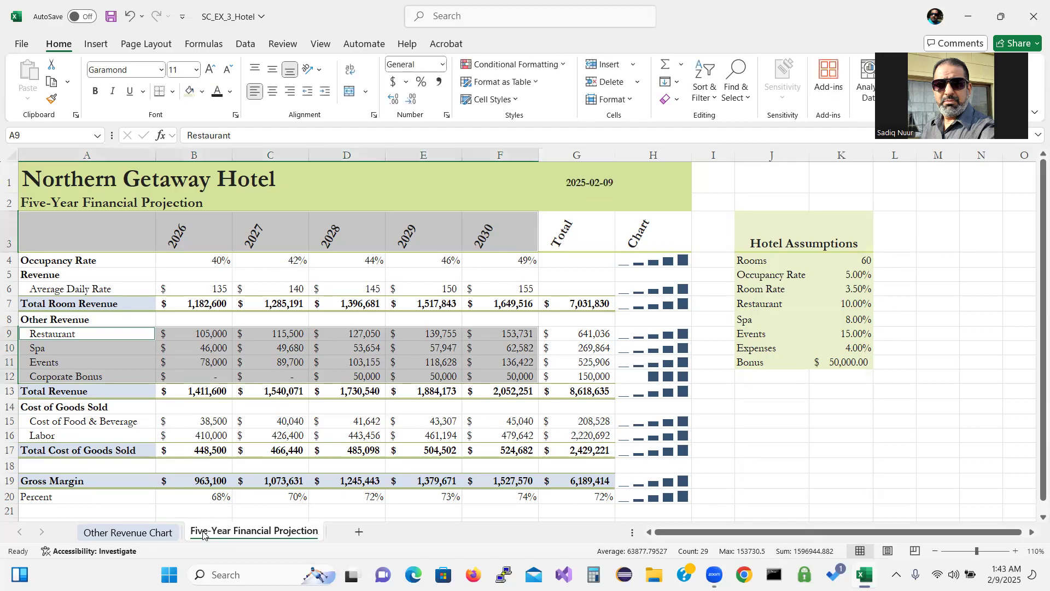
# Step: Colour the Five-Year Financial Projection sheet tab with the lightest green theme tint and check it from the chart sheet
pyautogui.rightClick(243, 535)
pyautogui.moveTo(293, 437)
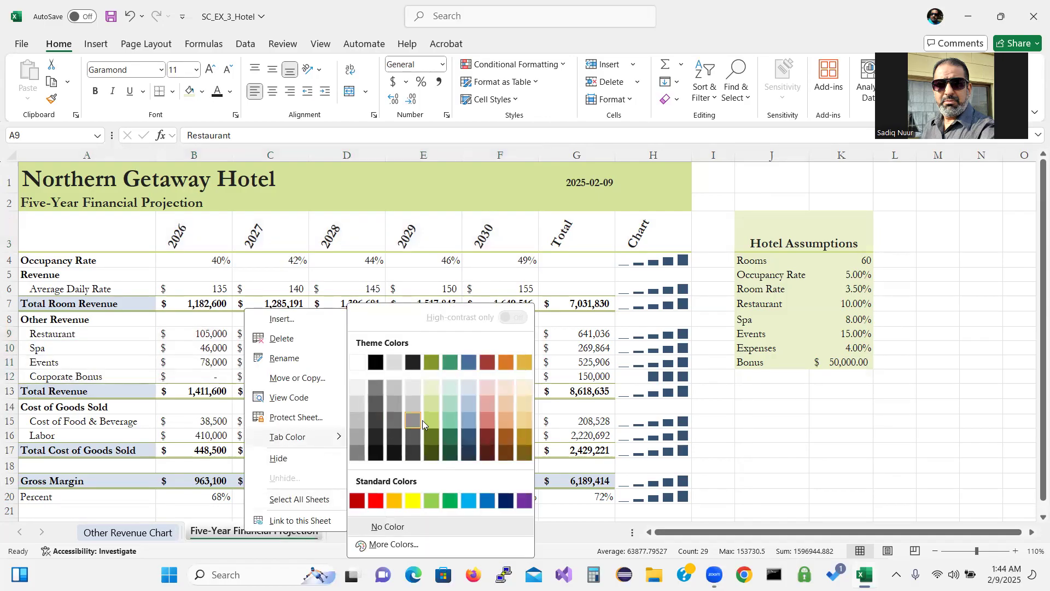
pyautogui.click(433, 390)
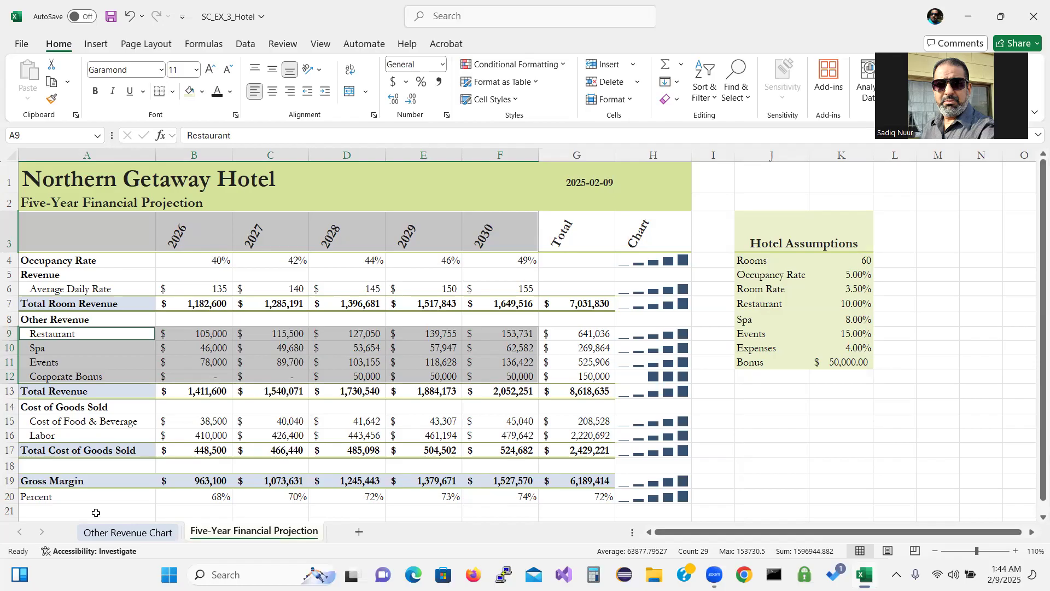
pyautogui.click(134, 532)
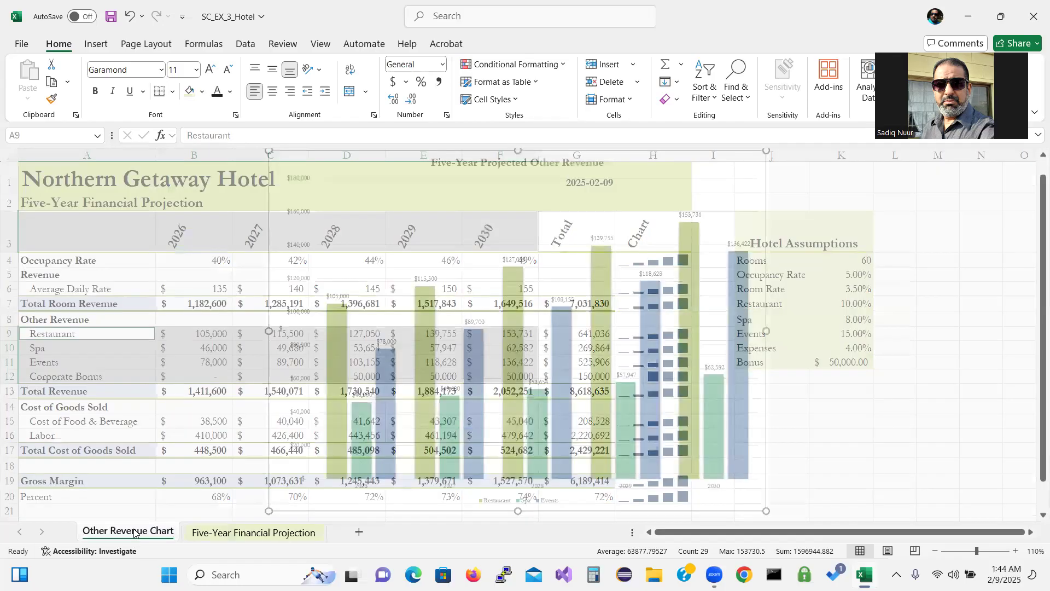
# Step: Change the Five-Year Financial Projection sheet tab colour to the dark green theme shade below the green tints
pyautogui.click(235, 534)
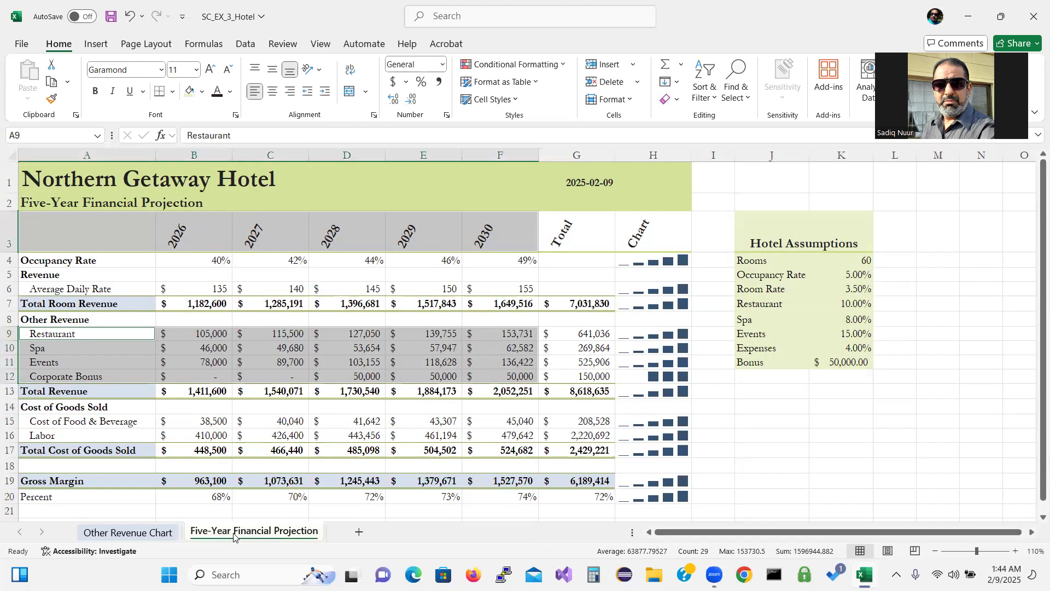
pyautogui.rightClick(234, 536)
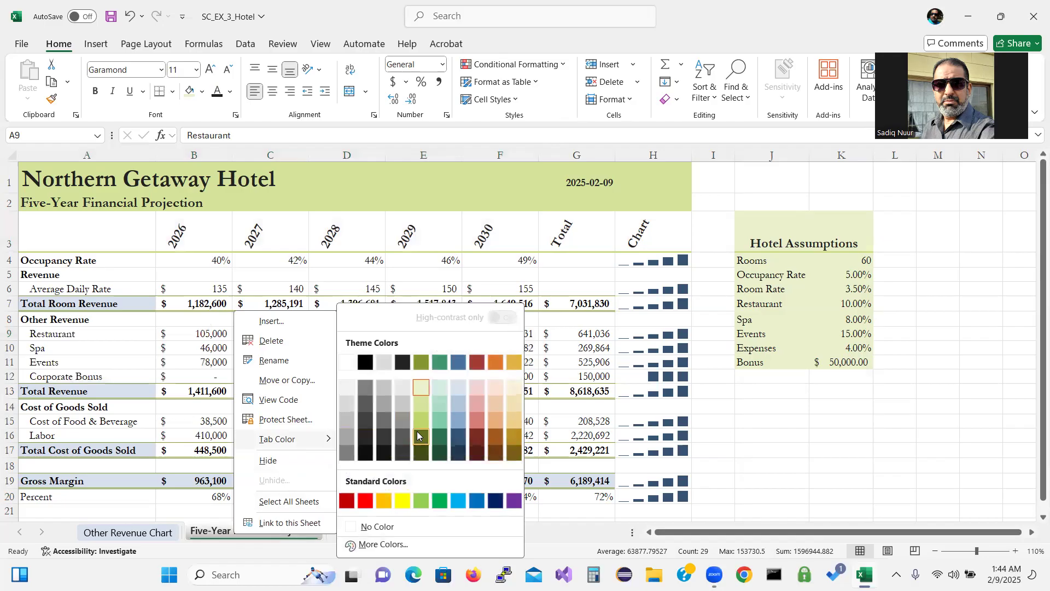
pyautogui.click(420, 436)
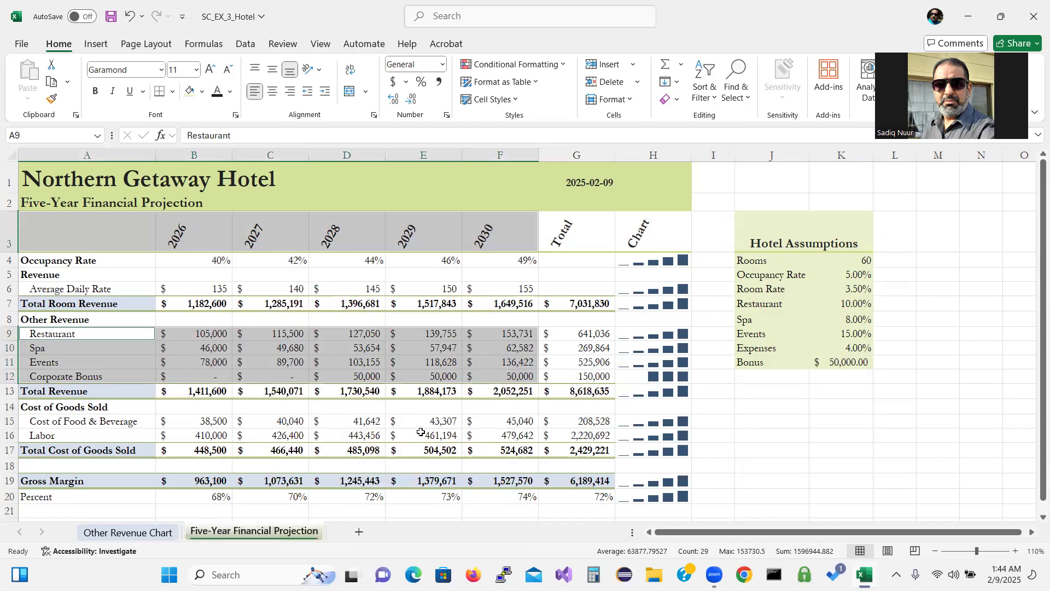
pyautogui.click(117, 534)
pyautogui.click(252, 527)
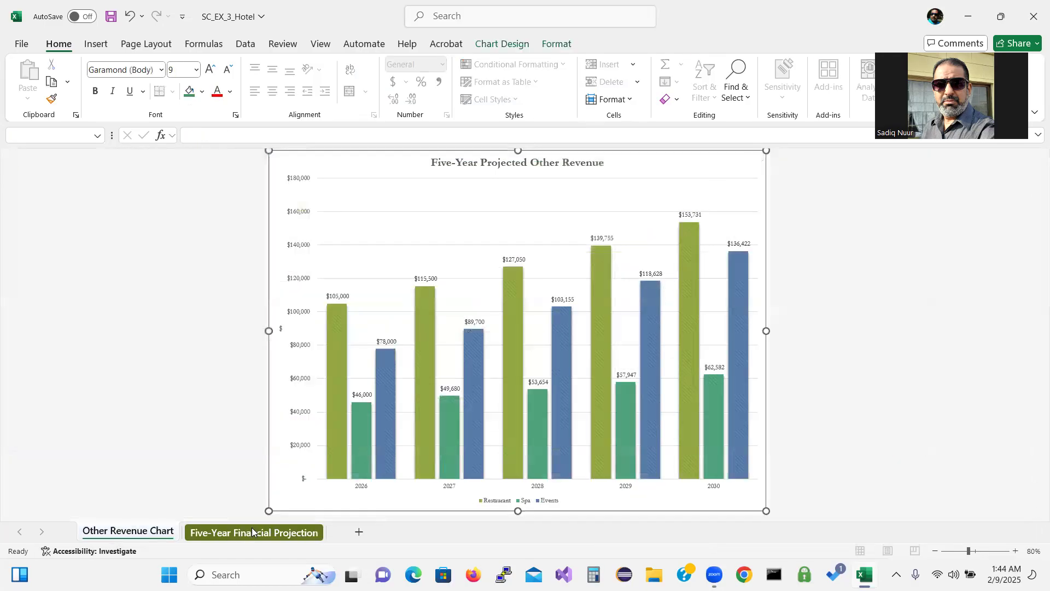
pyautogui.rightClick(252, 527)
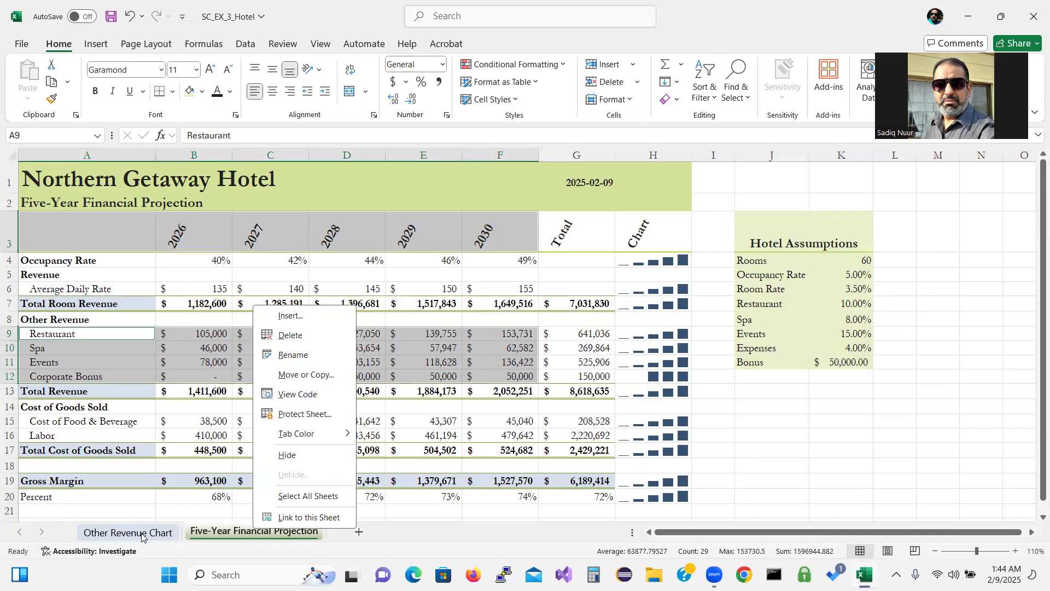
pyautogui.click(397, 535)
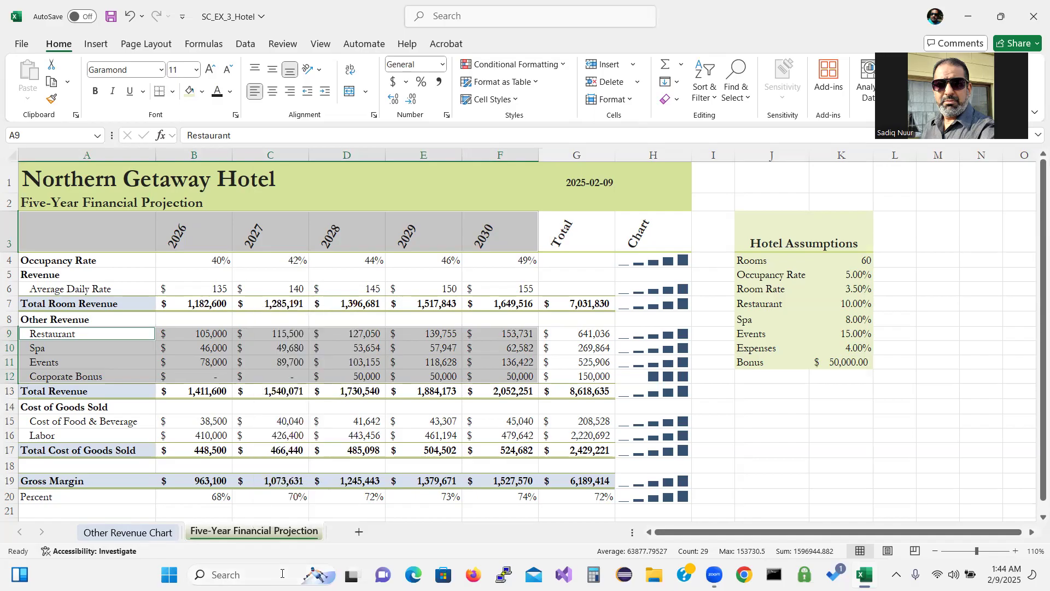
# Step: Move the Other Revenue Chart sheet after Five-Year Financial Projection and back in front of it
pyautogui.click(110, 538)
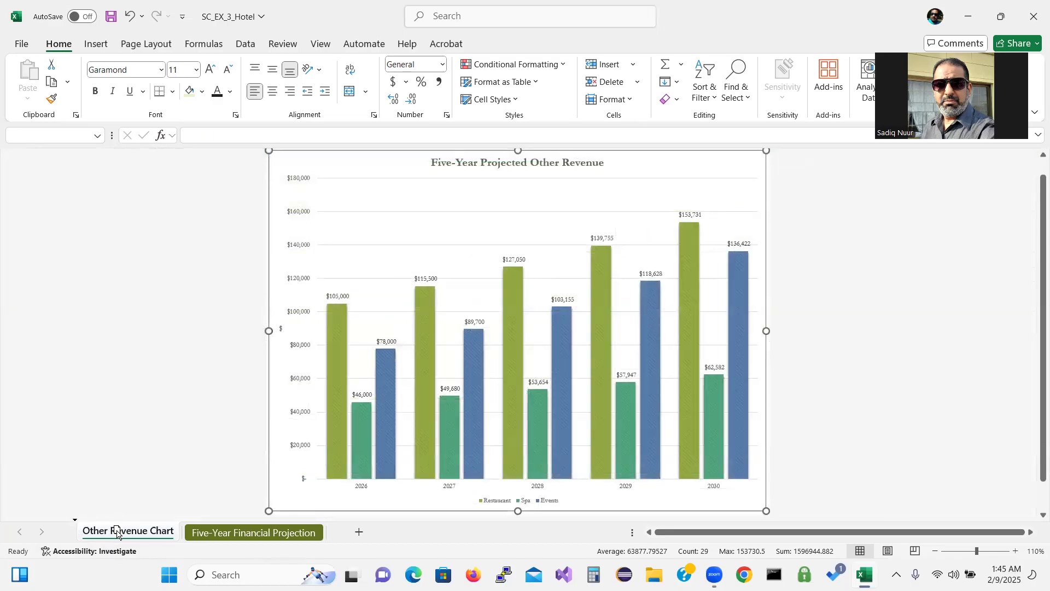
pyautogui.moveTo(121, 529)
pyautogui.mouseDown()
pyautogui.moveTo(366, 515)
pyautogui.moveTo(321, 528)
pyautogui.moveTo(335, 526)
pyautogui.moveTo(330, 537)
pyautogui.mouseUp()
pyautogui.moveTo(330, 535); pyautogui.dragTo(330, 538)
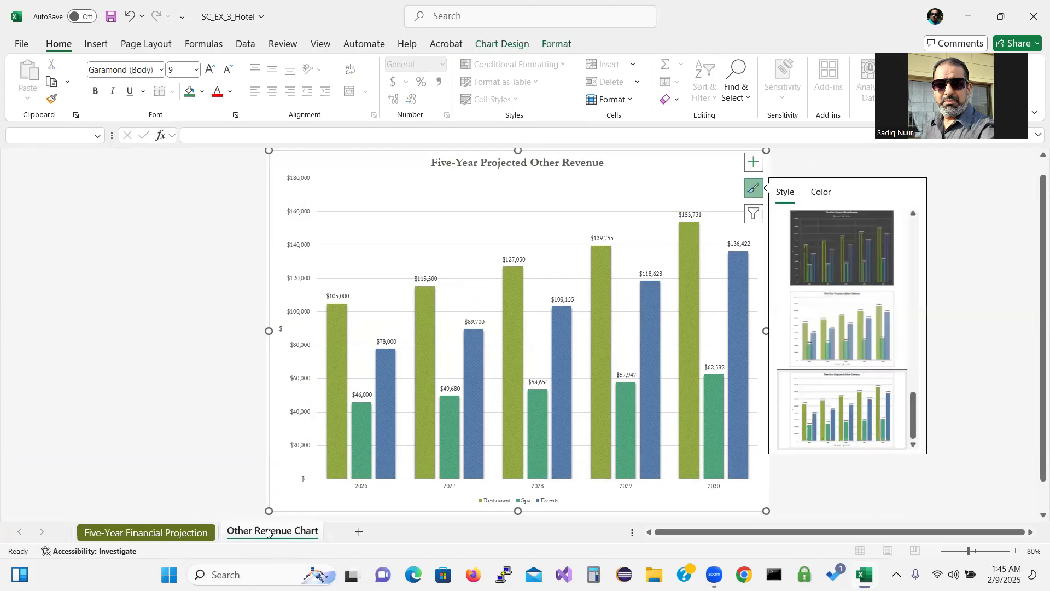
pyautogui.moveTo(268, 533); pyautogui.dragTo(73, 526)
pyautogui.moveTo(72, 527); pyautogui.dragTo(73, 526)
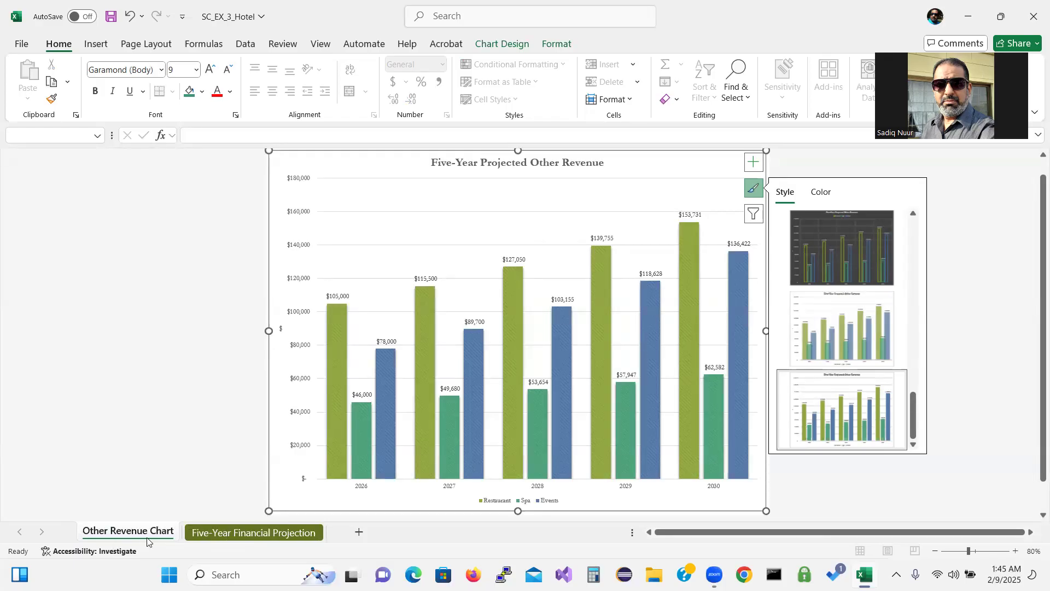
# Step: Move the Other Revenue Chart sheet after Five-Year Financial Projection and select cell A1 on the projection sheet
pyautogui.moveTo(138, 535)
pyautogui.mouseDown()
pyautogui.moveTo(265, 526)
pyautogui.moveTo(337, 535)
pyautogui.mouseUp()
pyautogui.moveTo(338, 535); pyautogui.dragTo(339, 538)
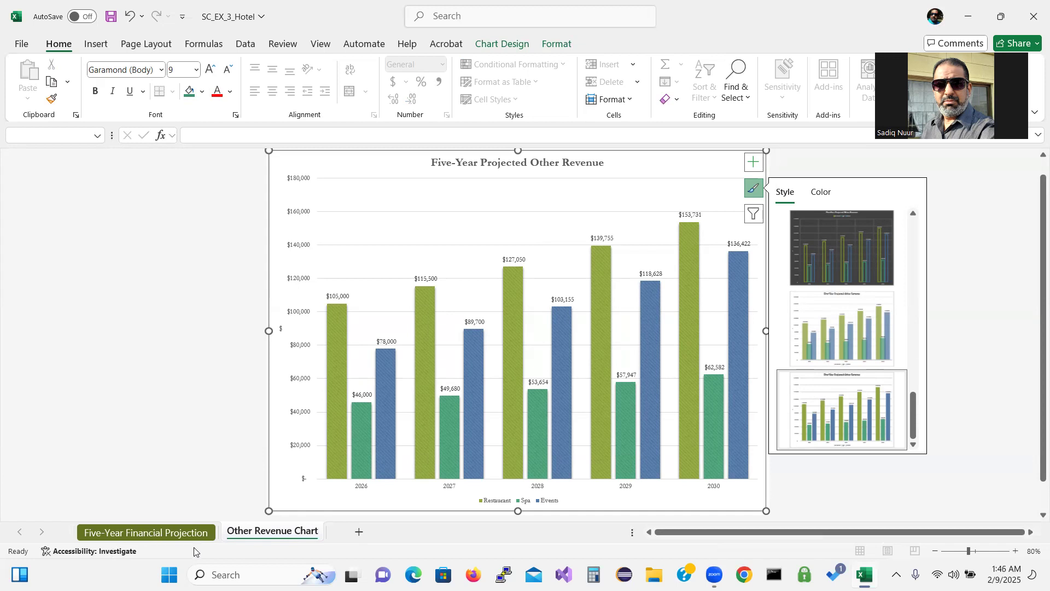
pyautogui.click(146, 531)
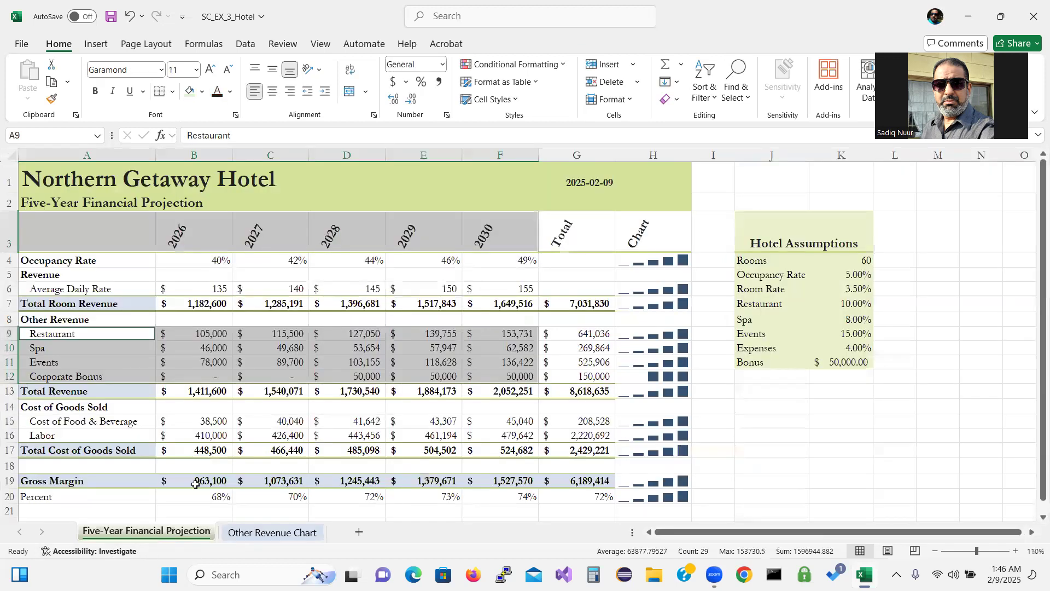
pyautogui.hotkey('ctrl', 'Home')
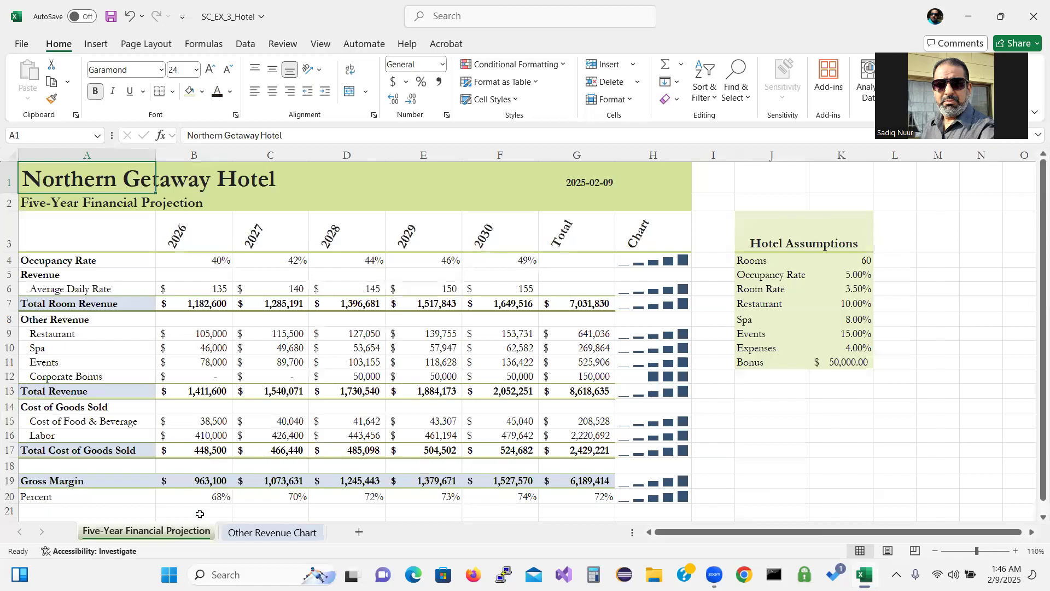
# Step: Group the Five-Year Financial Projection and Other Revenue Chart sheets, run a spelling check on them, and ungroup the sheets
pyautogui.keyDown('ctrl'); pyautogui.click(256, 537); pyautogui.keyUp('ctrl')
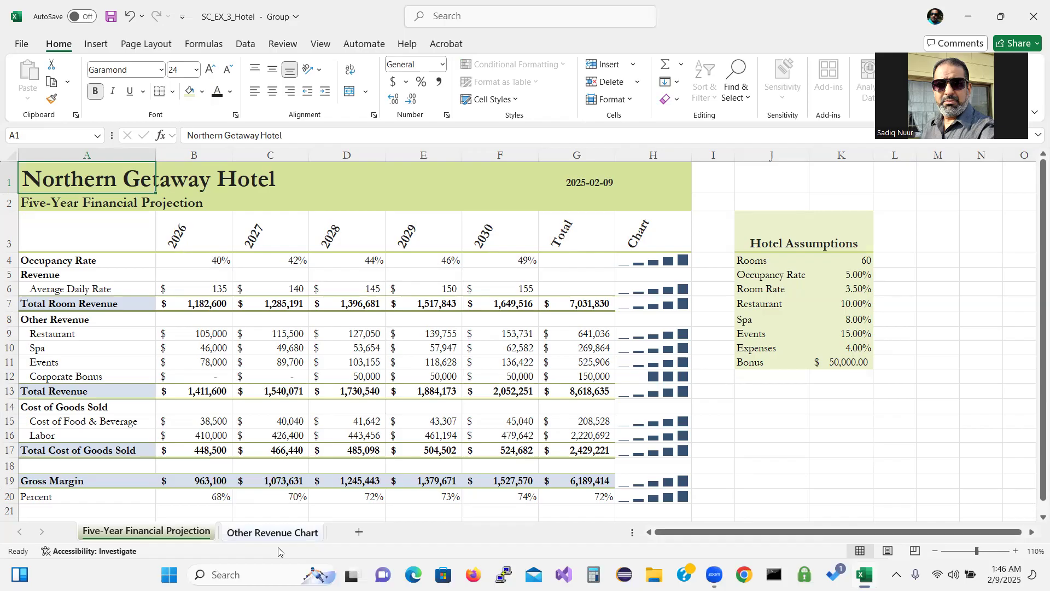
pyautogui.click(279, 44)
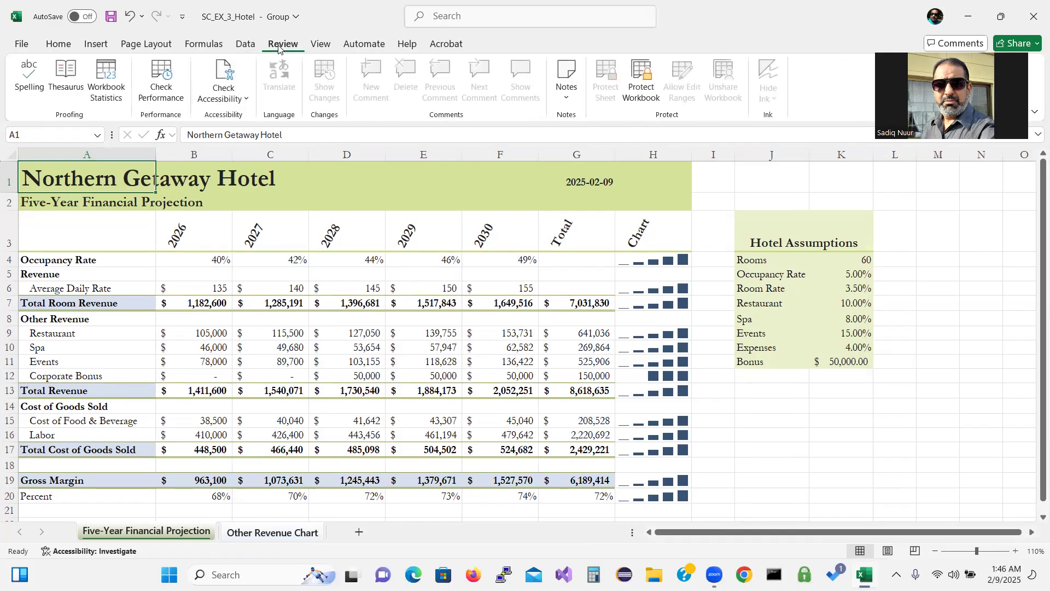
pyautogui.click(26, 77)
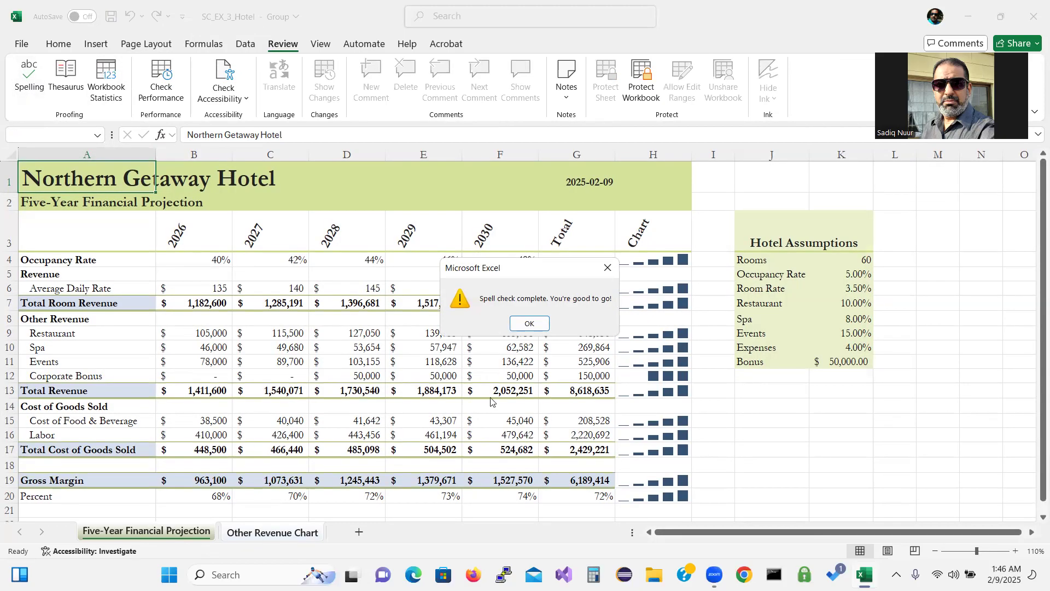
pyautogui.click(529, 324)
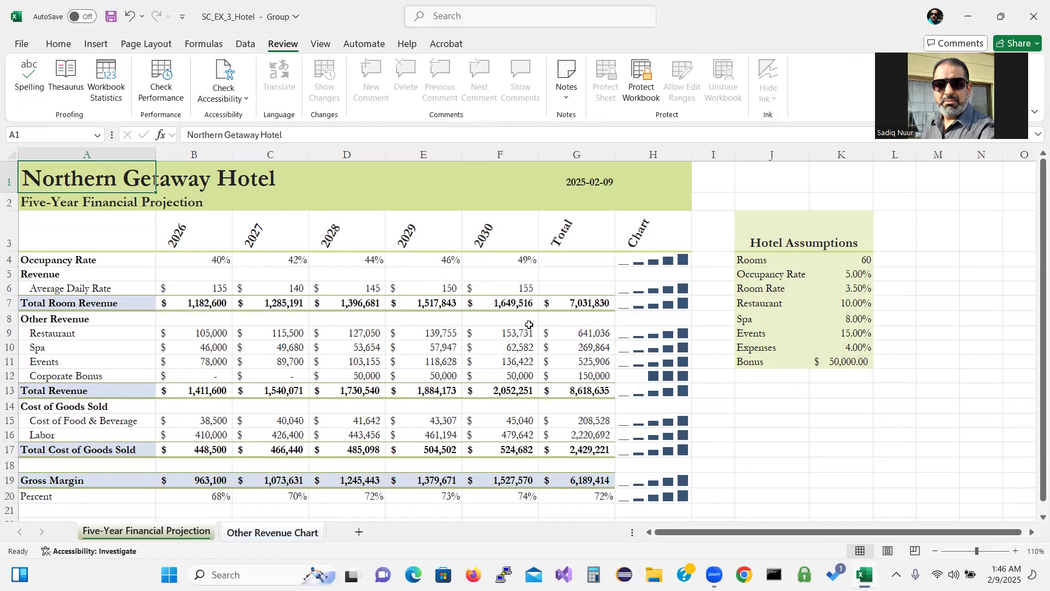
pyautogui.rightClick(174, 534)
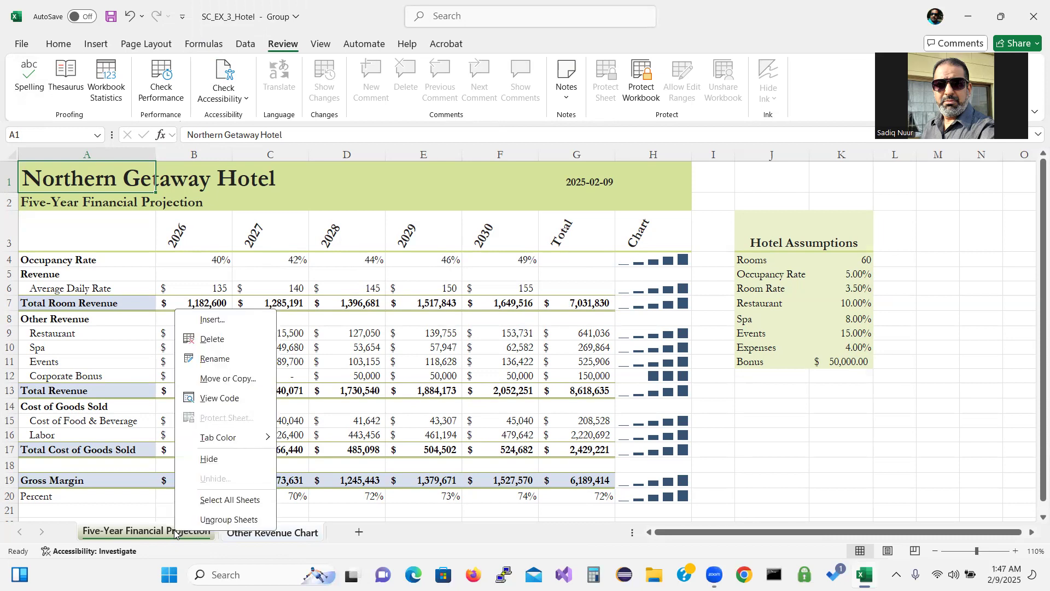
pyautogui.click(227, 520)
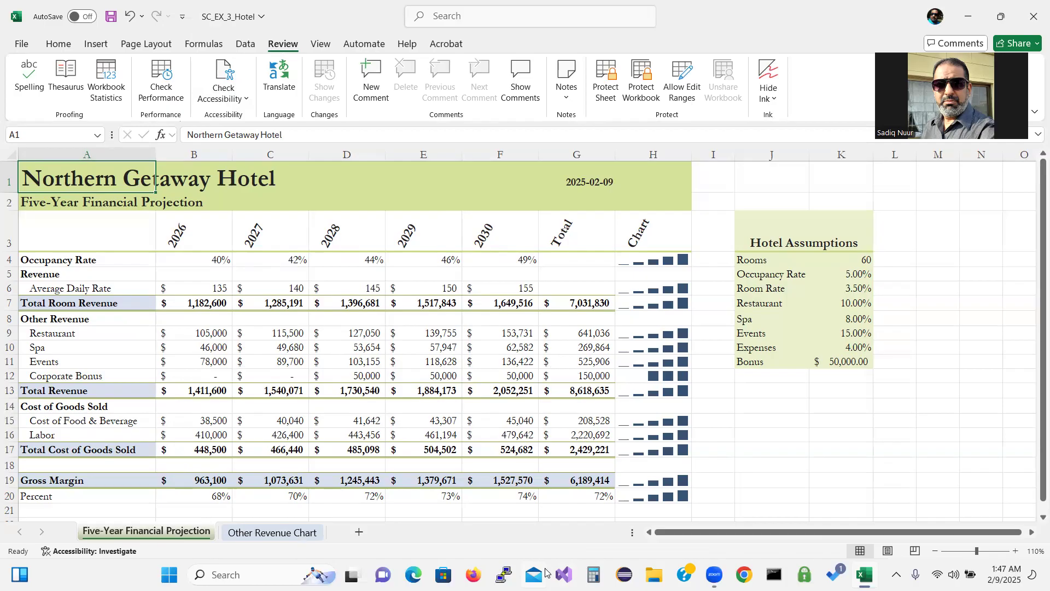
# Step: Set the projection sheet to print in landscape orientation with scaling that fits the sheet on one page
pyautogui.click(21, 45)
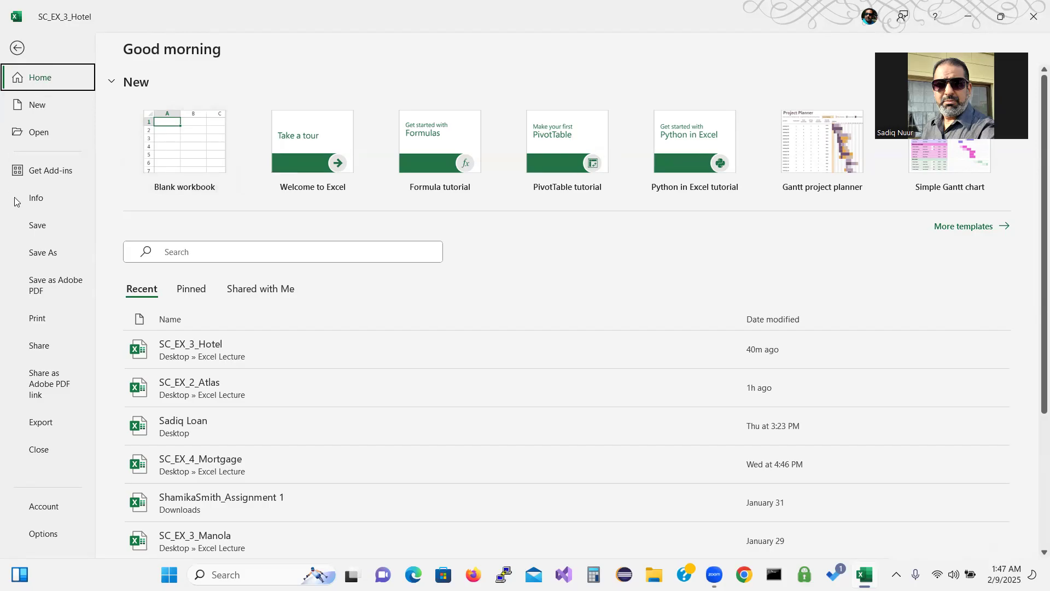
pyautogui.click(47, 322)
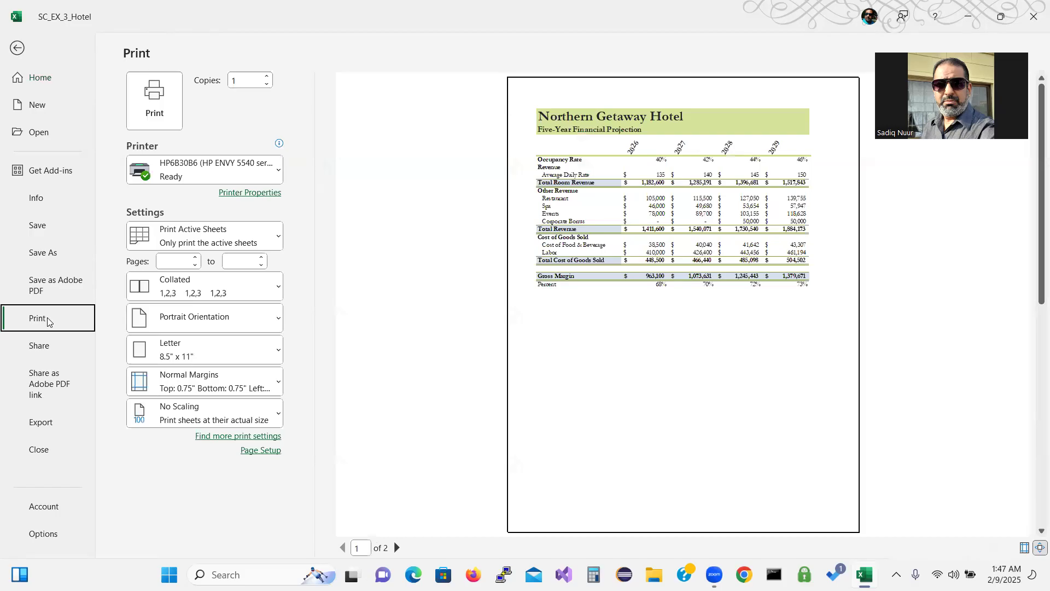
pyautogui.click(206, 323)
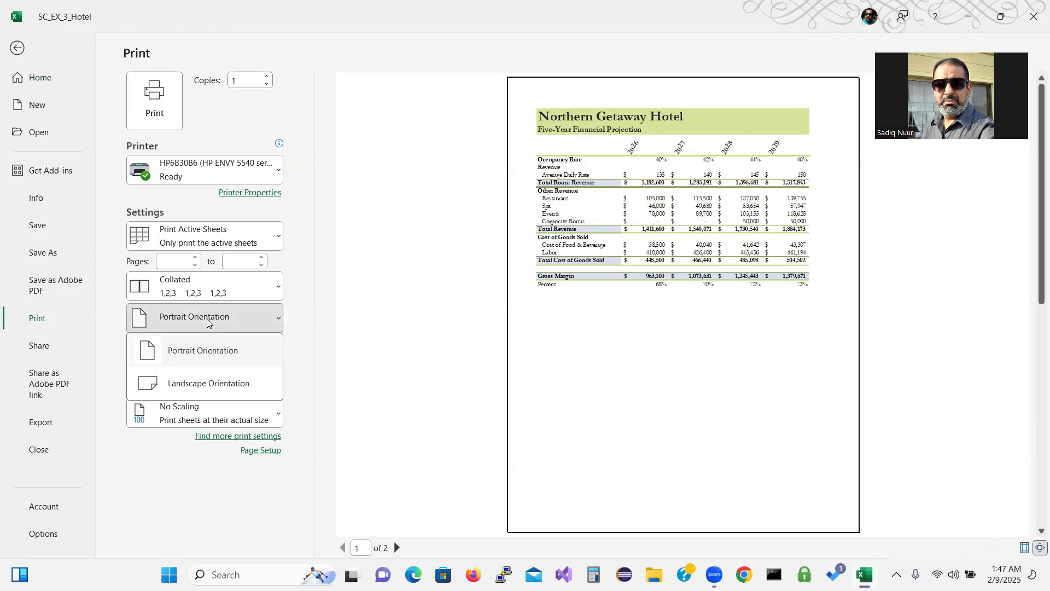
pyautogui.click(208, 385)
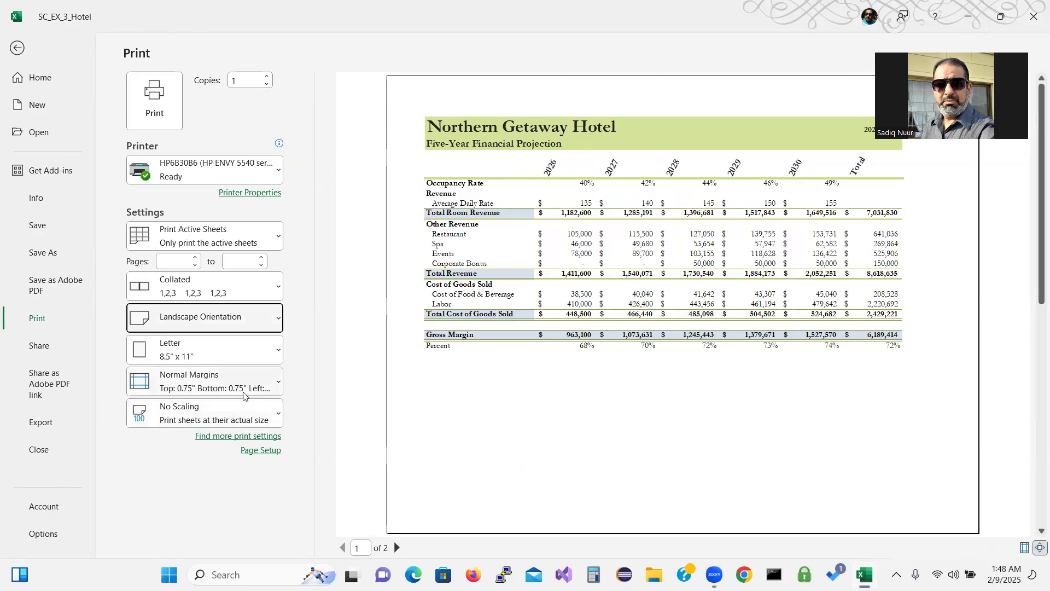
pyautogui.click(216, 418)
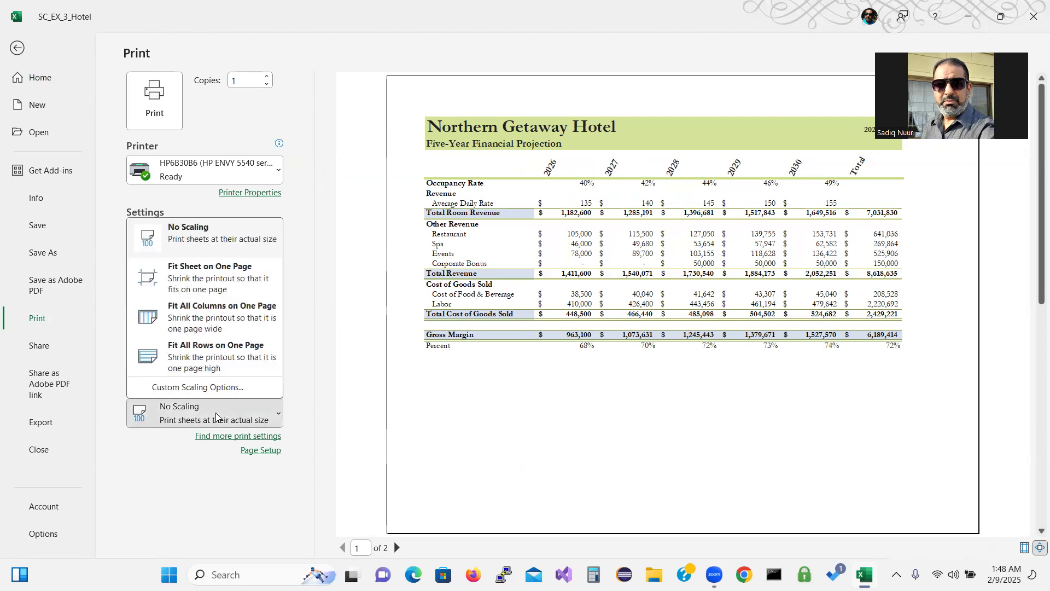
pyautogui.click(217, 282)
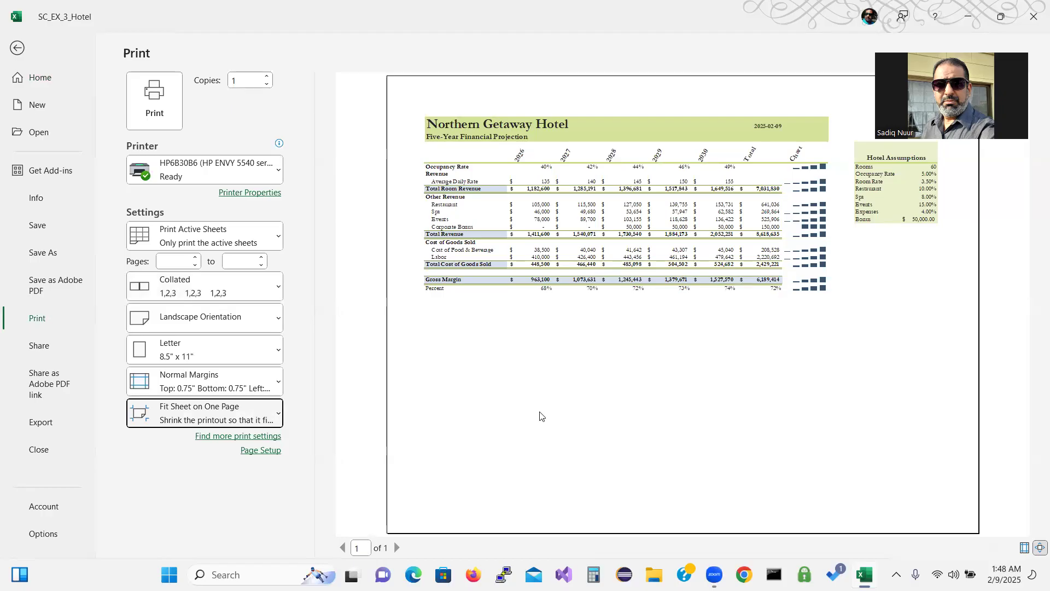
# Step: Preview both pages with printing set to the entire workbook, and return the setting to active sheets only
pyautogui.click(185, 239)
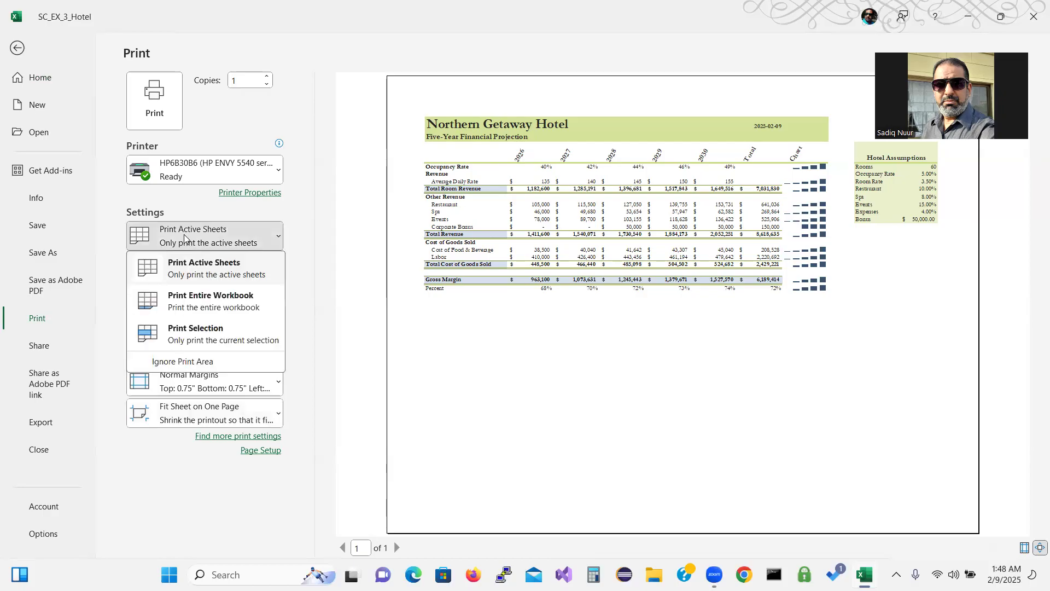
pyautogui.click(208, 303)
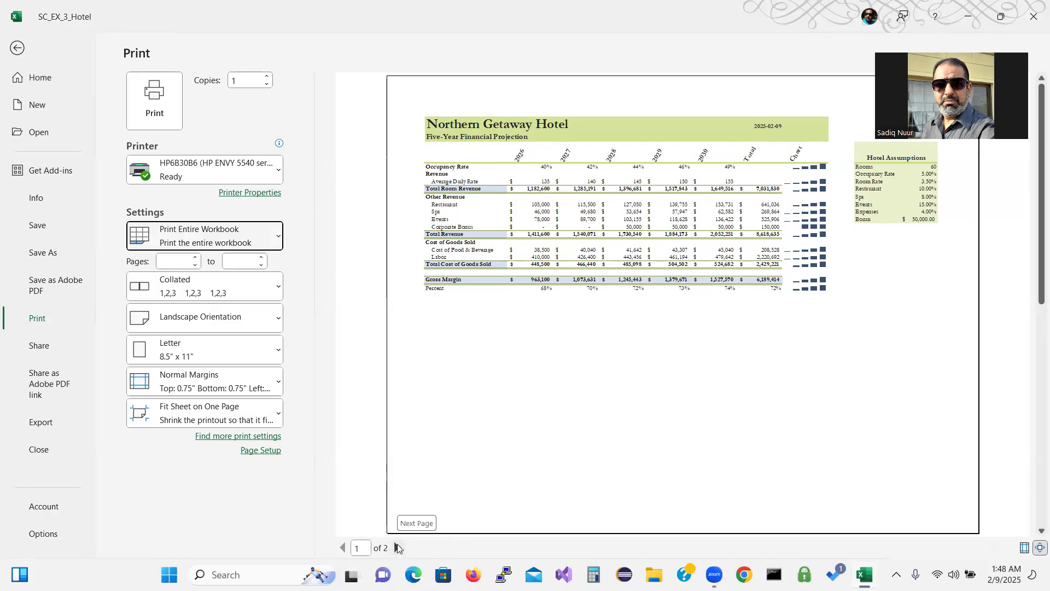
pyautogui.click(398, 548)
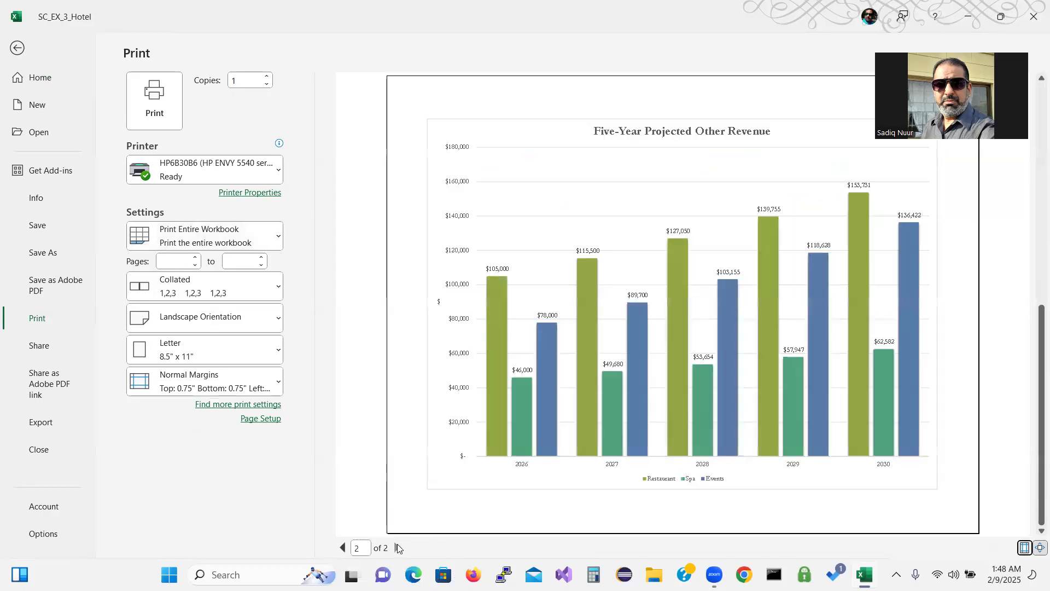
pyautogui.click(343, 547)
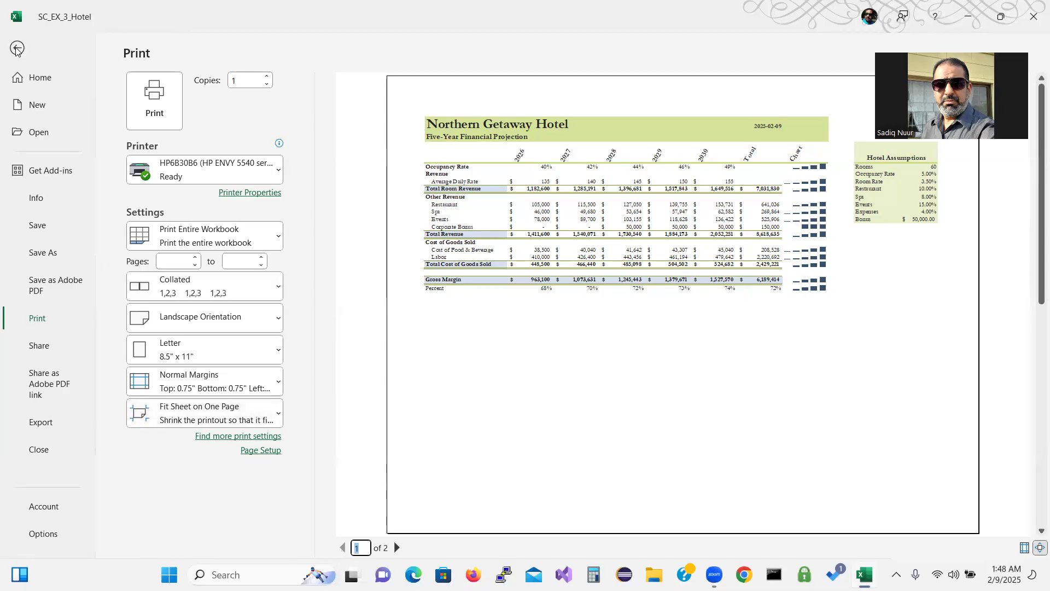
pyautogui.click(200, 237)
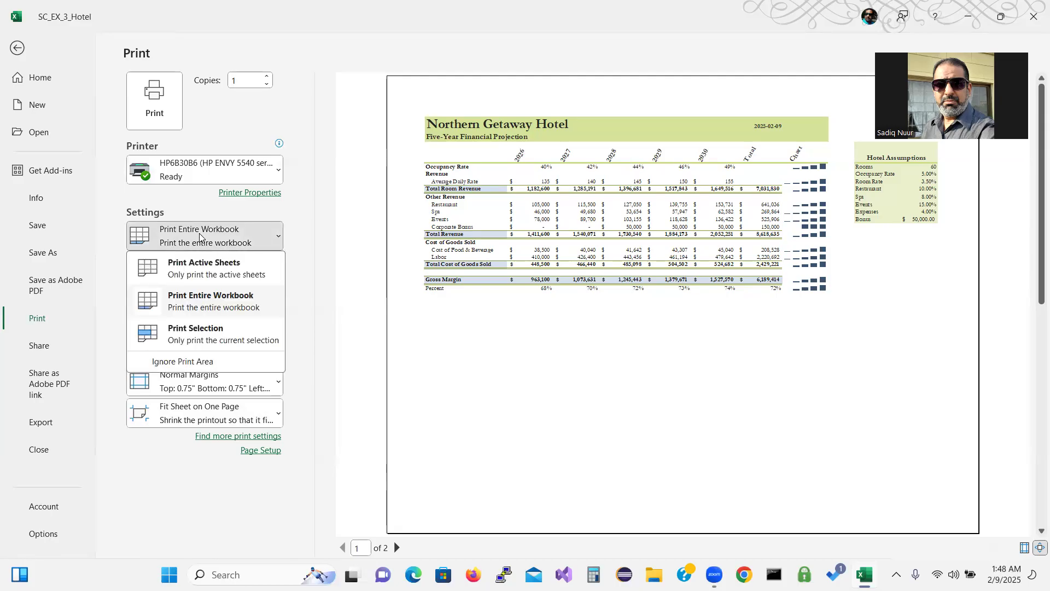
pyautogui.click(208, 272)
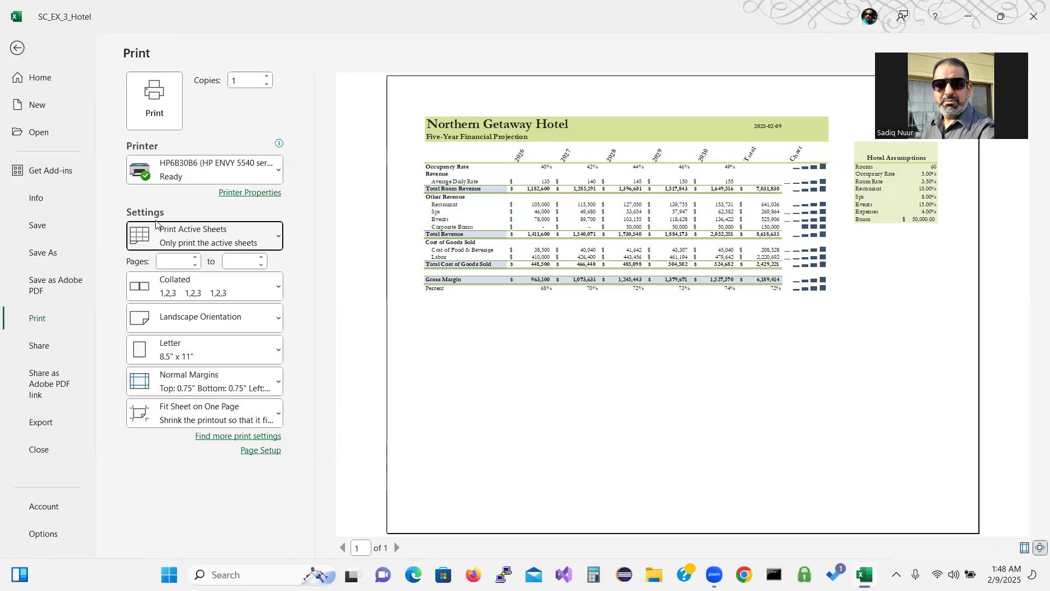
pyautogui.click(18, 52)
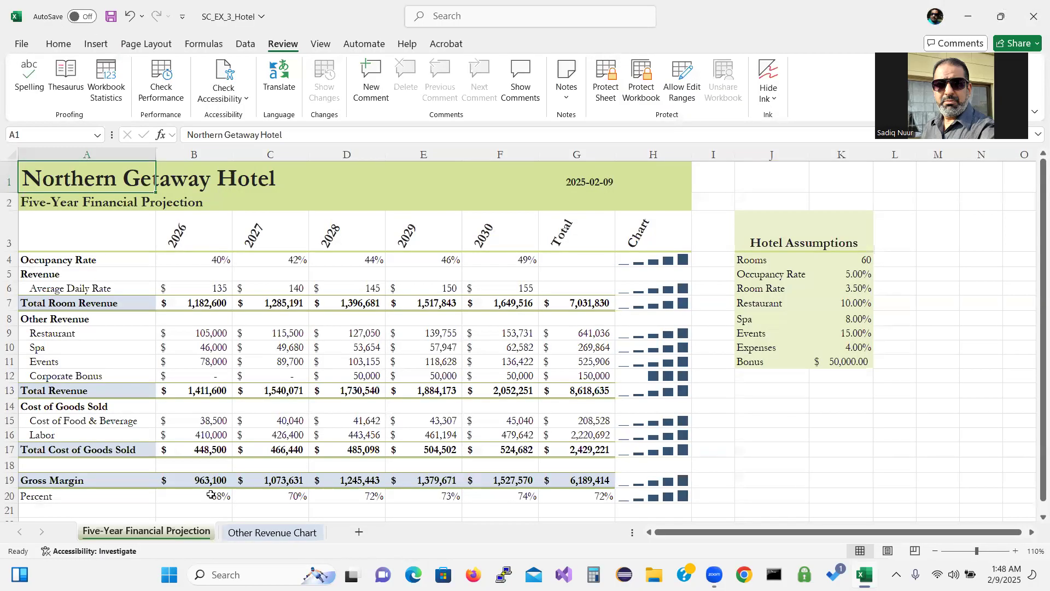
# Step: Group both sheets, page through their print preview as active sheets, and ungroup them
pyautogui.keyDown('ctrl'); pyautogui.click(251, 533); pyautogui.keyUp('ctrl')
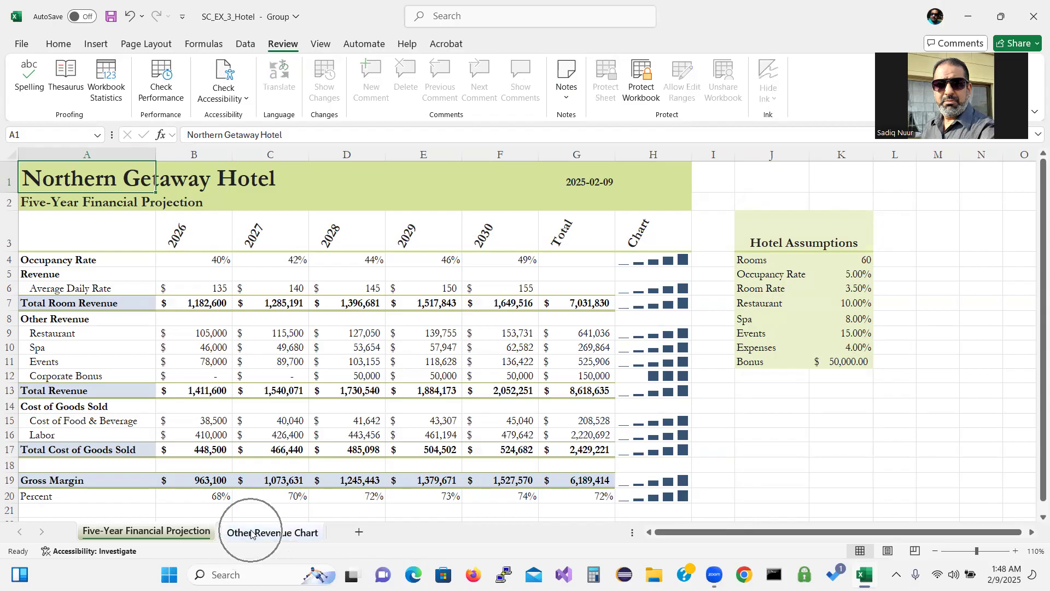
pyautogui.click(22, 43)
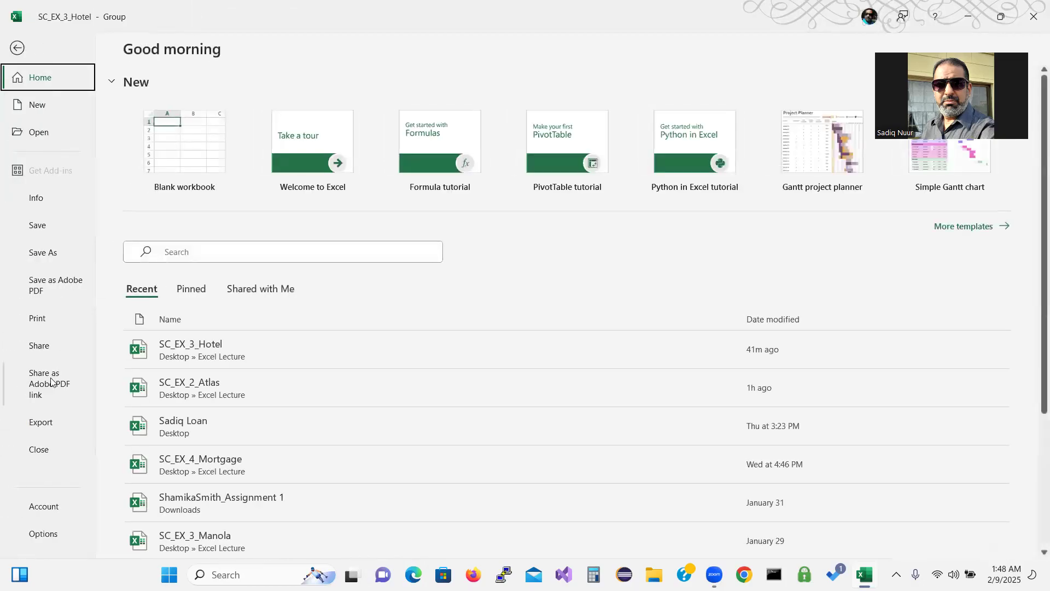
pyautogui.click(42, 323)
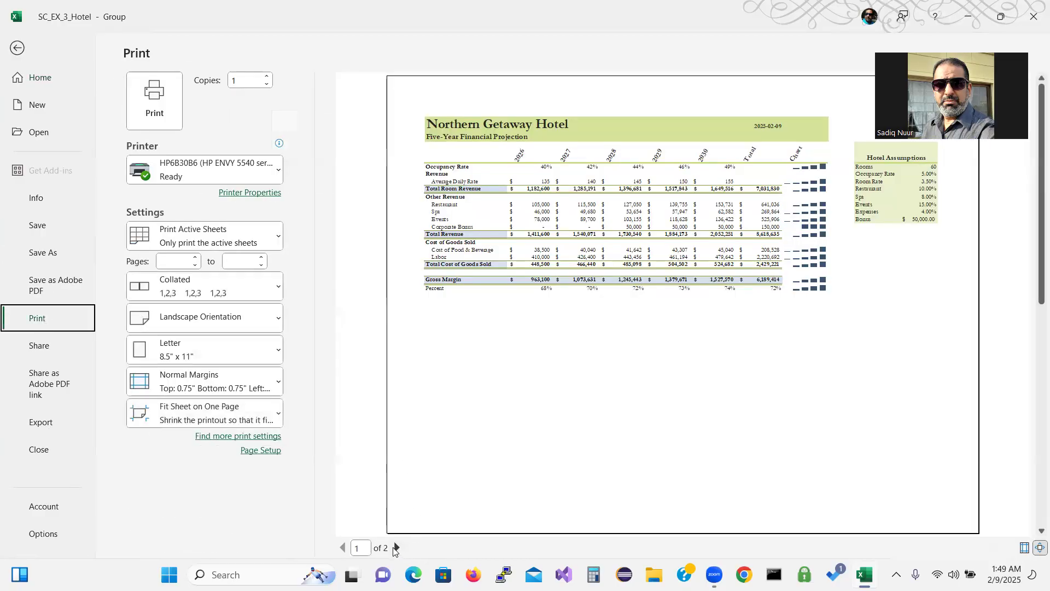
pyautogui.click(397, 547)
pyautogui.click(344, 548)
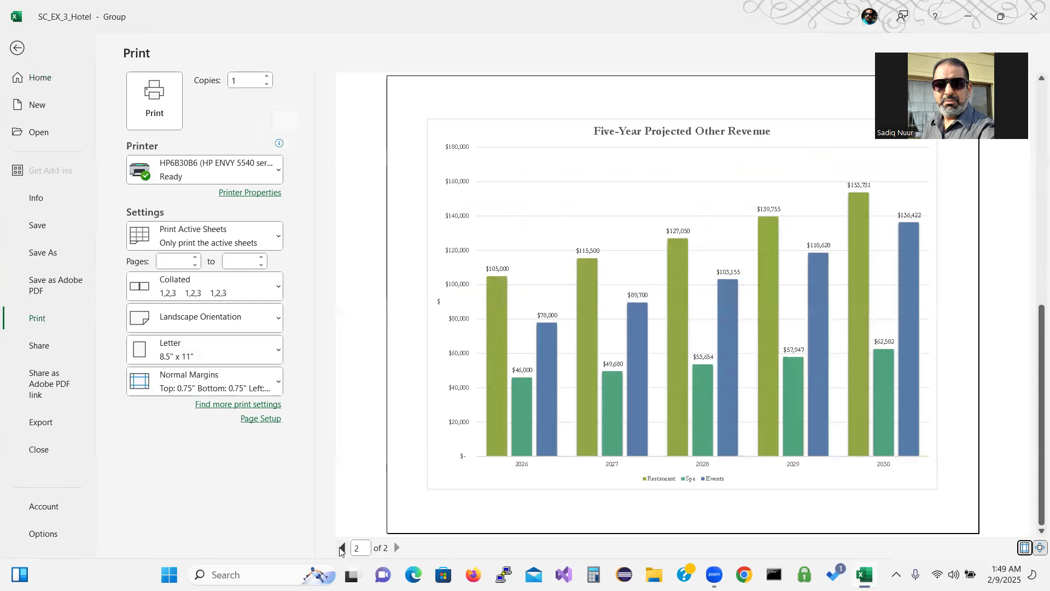
pyautogui.click(397, 548)
pyautogui.click(19, 49)
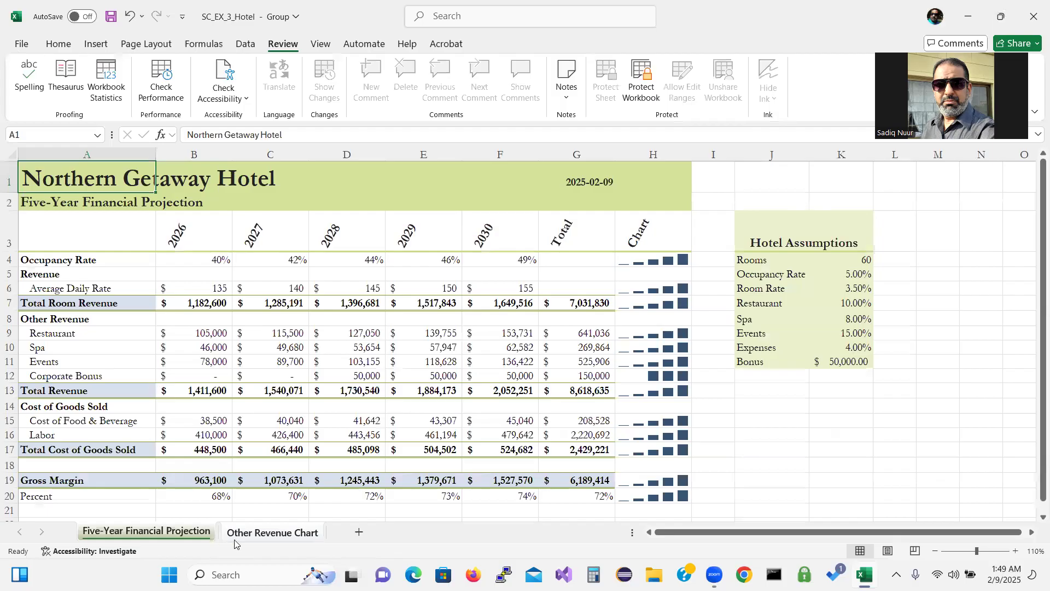
pyautogui.rightClick(180, 532)
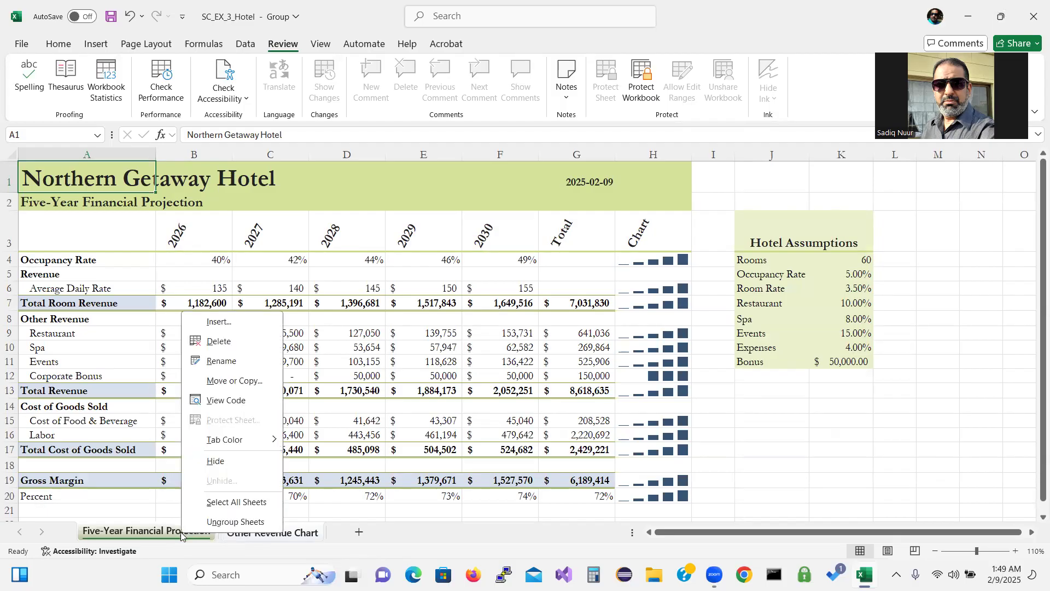
pyautogui.click(228, 522)
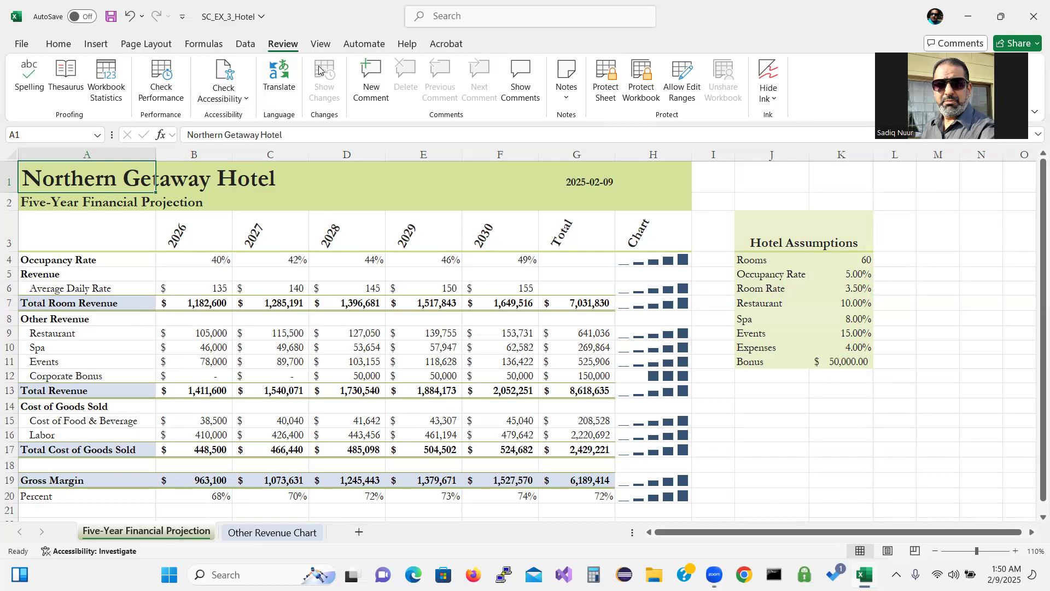
# Step: Set the magnification of the Five-Year Financial Projection sheet to 75%
pyautogui.click(323, 44)
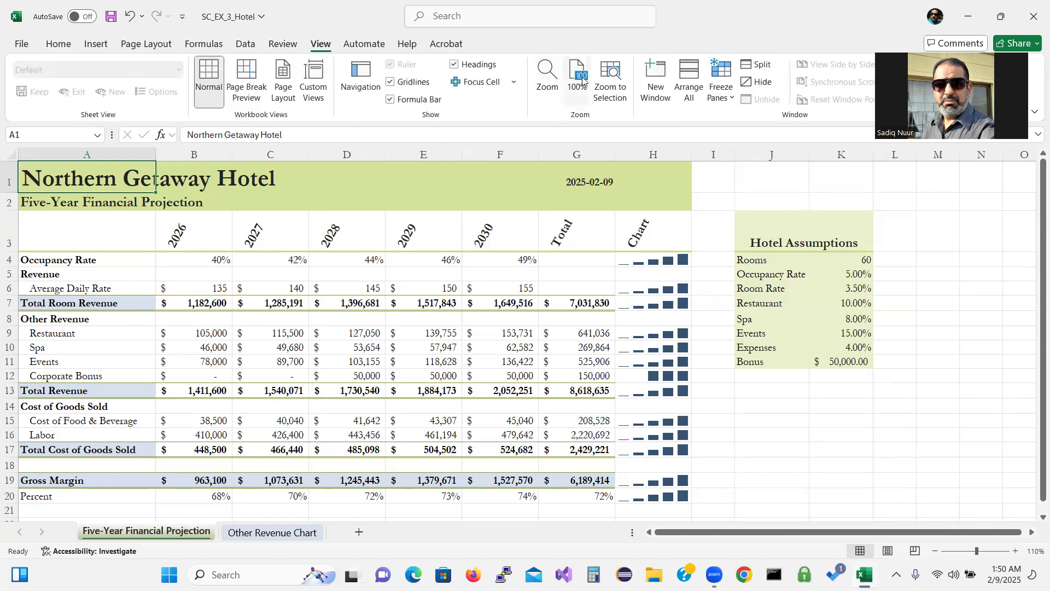
pyautogui.click(547, 74)
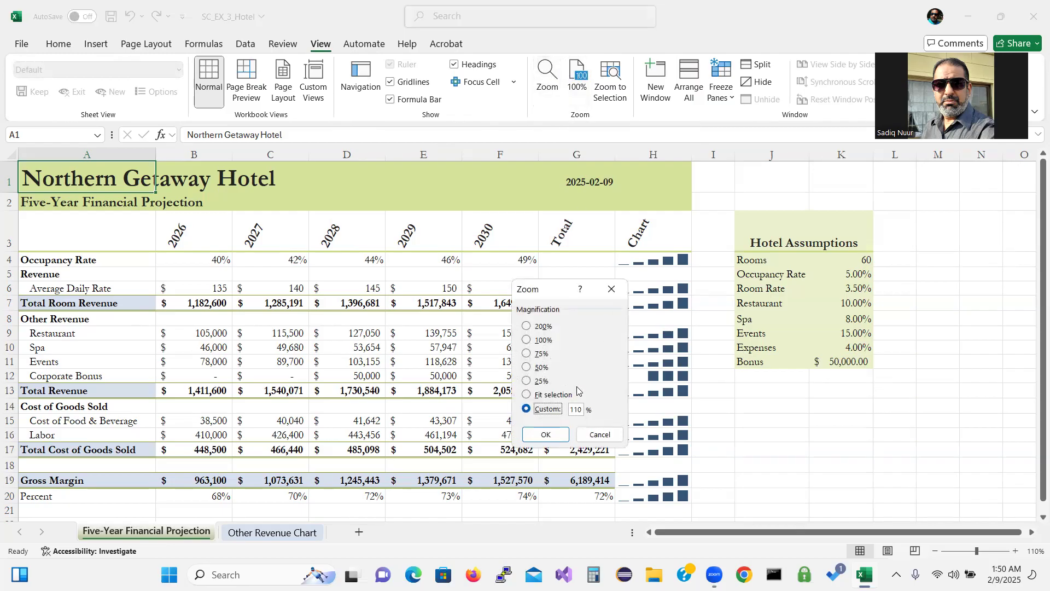
pyautogui.click(527, 354)
pyautogui.click(539, 435)
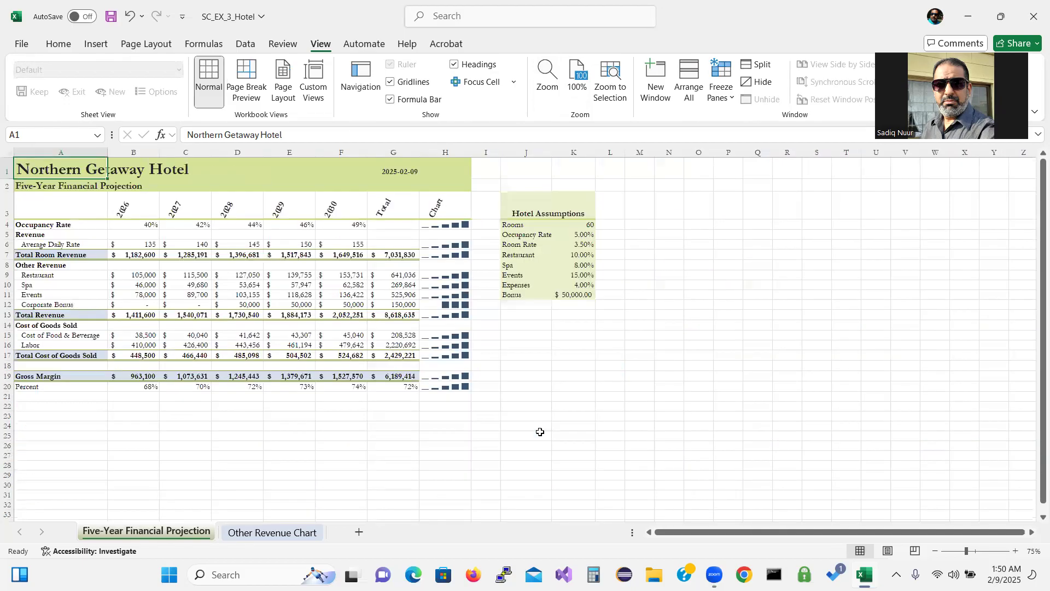
# Step: Set the magnification of the Five-Year Financial Projection sheet to 100%
pyautogui.click(547, 76)
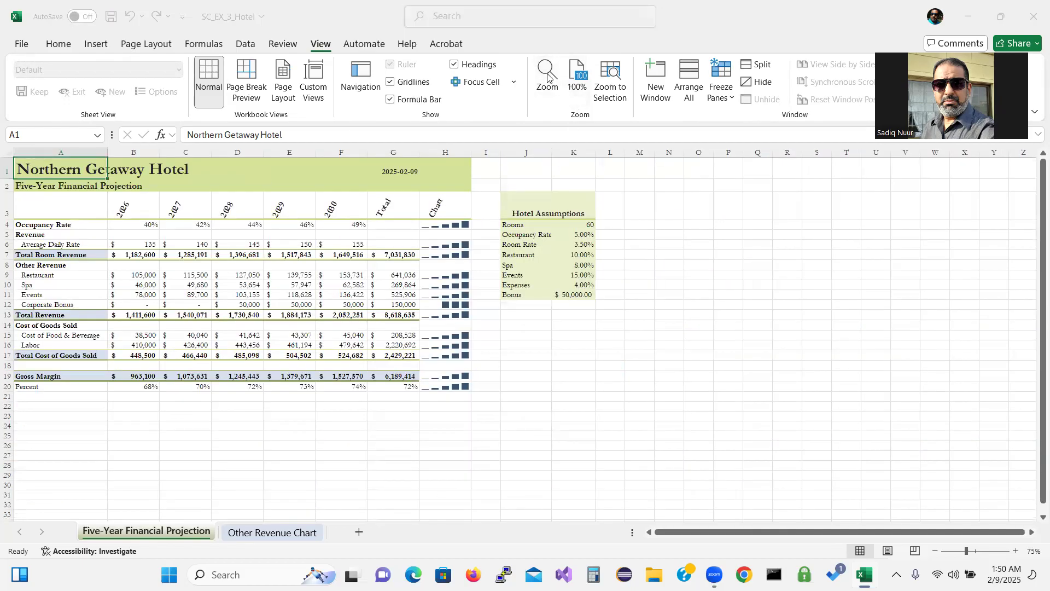
pyautogui.click(527, 341)
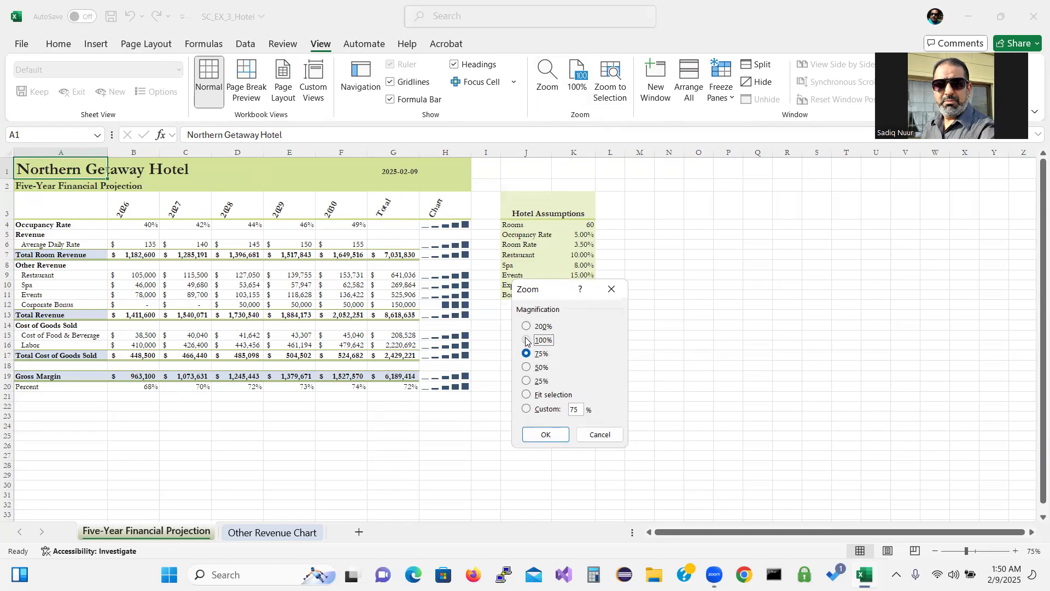
pyautogui.click(545, 436)
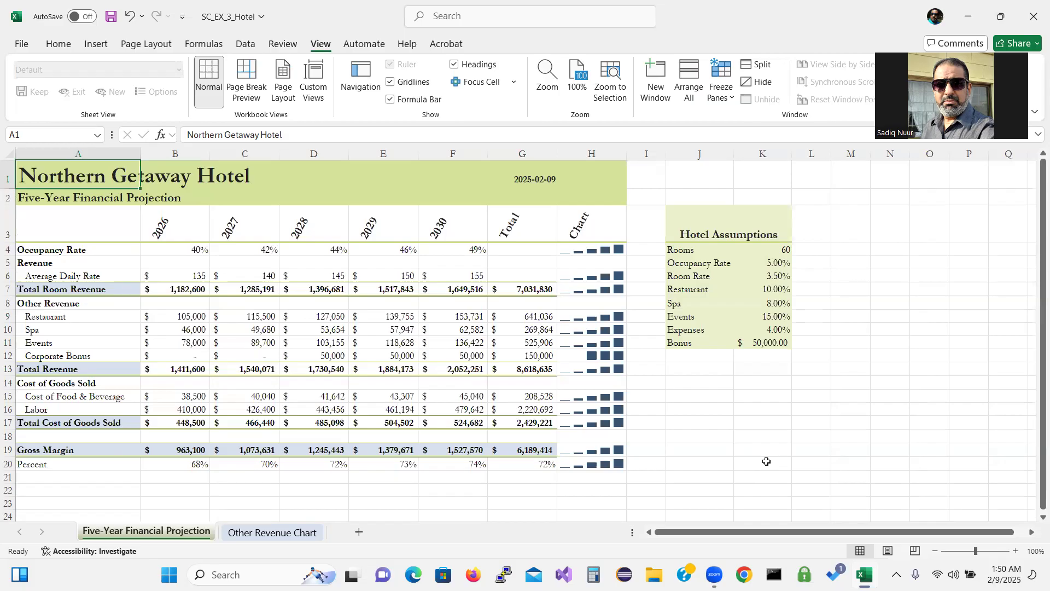
# Step: Set the sheet's magnification to a custom 115%, and return it to 100%
pyautogui.click(546, 74)
pyautogui.click(525, 409)
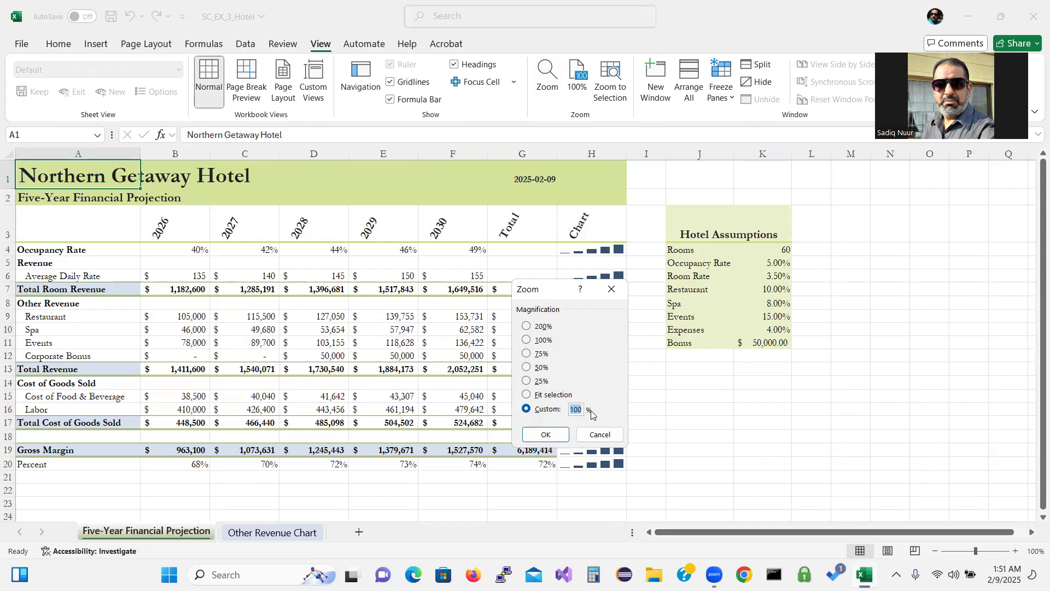
pyautogui.write('115')
pyautogui.click(546, 434)
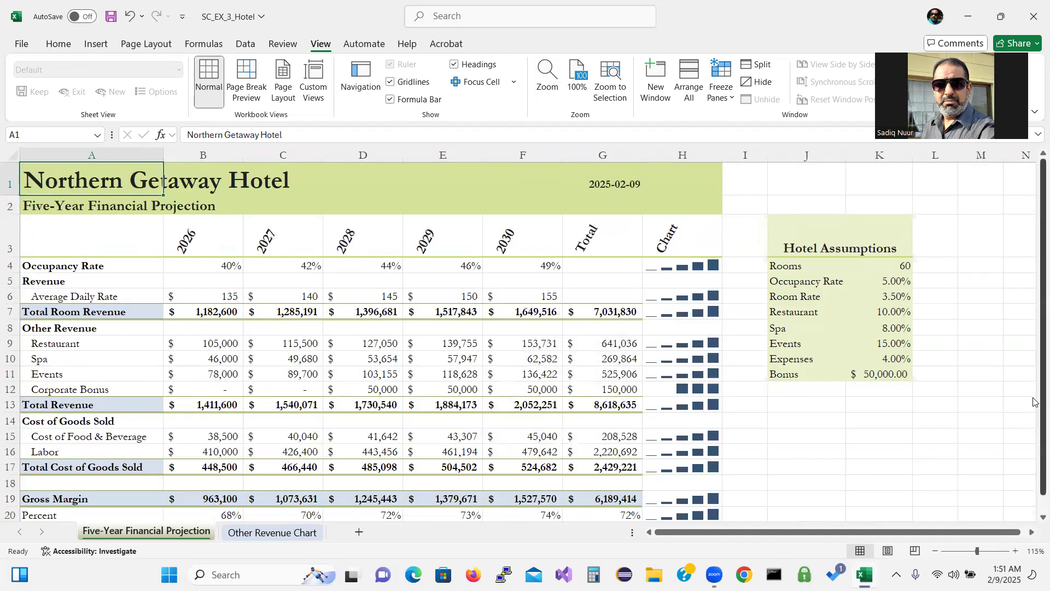
pyautogui.moveTo(1033, 398); pyautogui.dragTo(1033, 376)
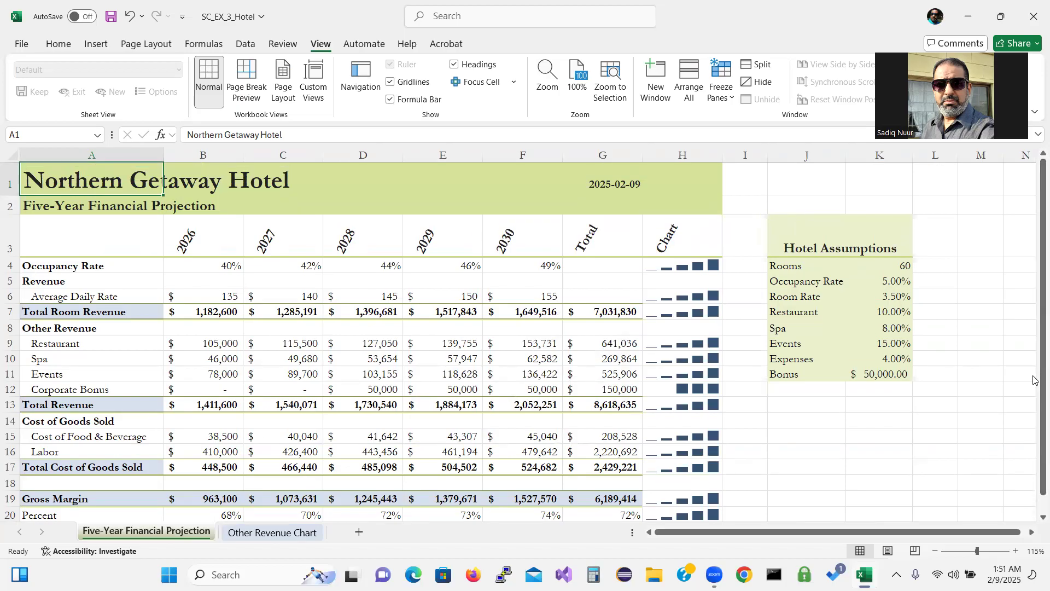
pyautogui.click(580, 78)
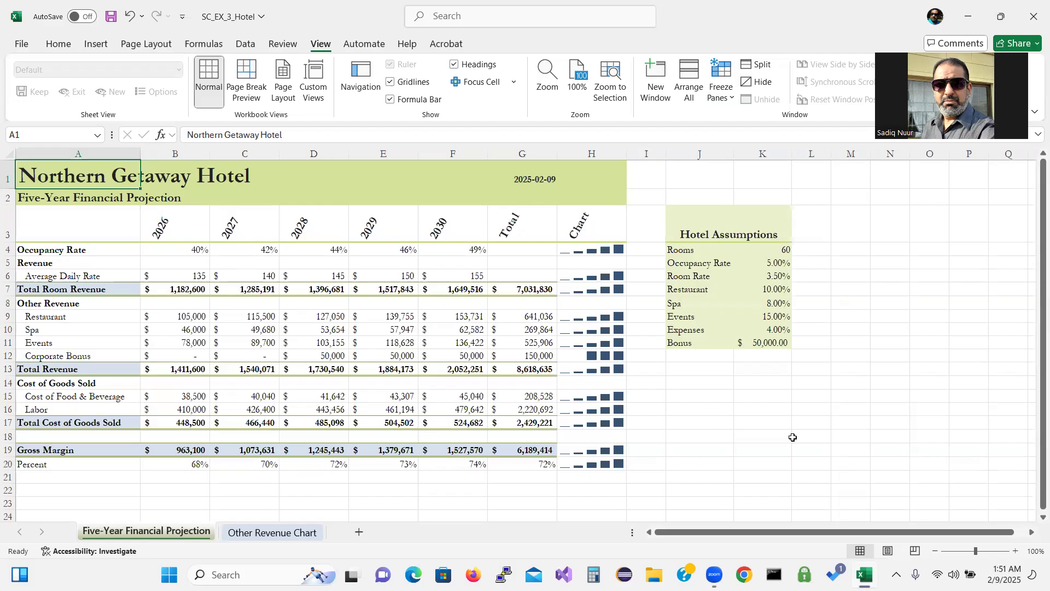
# Step: Examine how the row titles behave while moving along row 16 out to column AG and back to column A
pyautogui.click(701, 406)
pyautogui.press('Right')
pyautogui.press('Right')
pyautogui.press('Right')
pyautogui.press('Right')
pyautogui.press('Right')
pyautogui.press('Right')
pyautogui.press('Right')
pyautogui.press('Right')
pyautogui.press('Right')
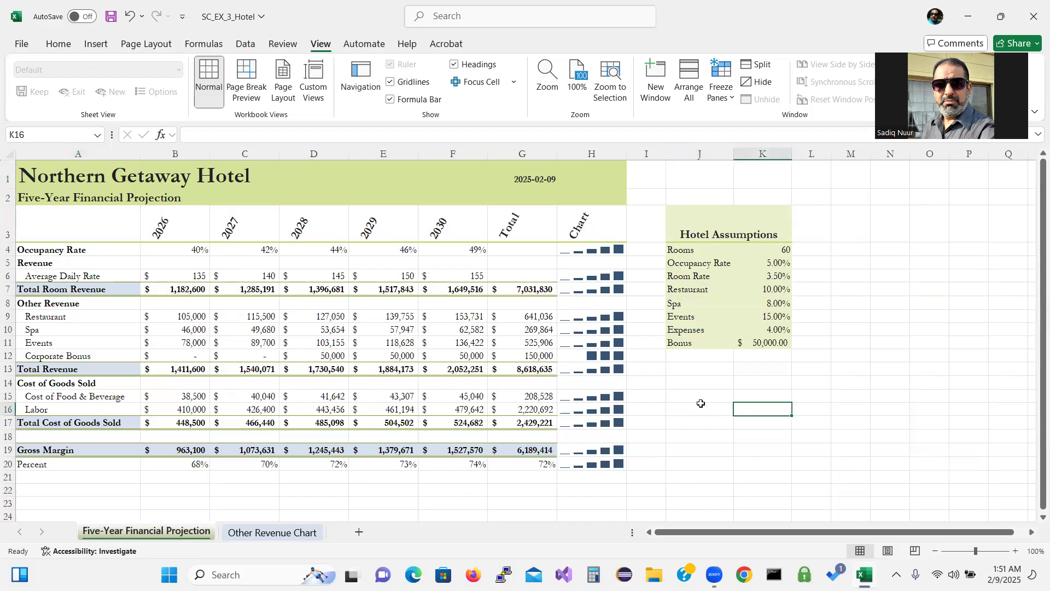
pyautogui.press('Right')
pyautogui.press('Right')
pyautogui.press('Right')
pyautogui.press('Right')
pyautogui.press('Right')
pyautogui.press('Right')
pyautogui.press('Right')
pyautogui.press('Right')
pyautogui.press('Right')
pyautogui.press('Right')
pyautogui.press('Right')
pyautogui.press('Right')
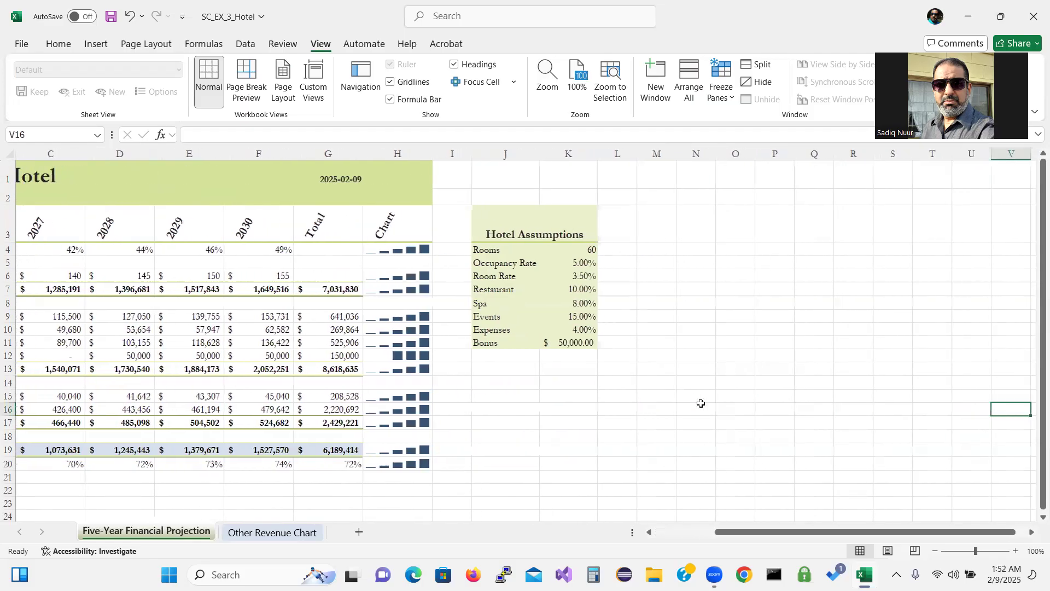
pyautogui.press('Right')
pyautogui.press('Right')
pyautogui.press('Right')
pyautogui.press('Right')
pyautogui.press('Right')
pyautogui.press('Right')
pyautogui.press('Right')
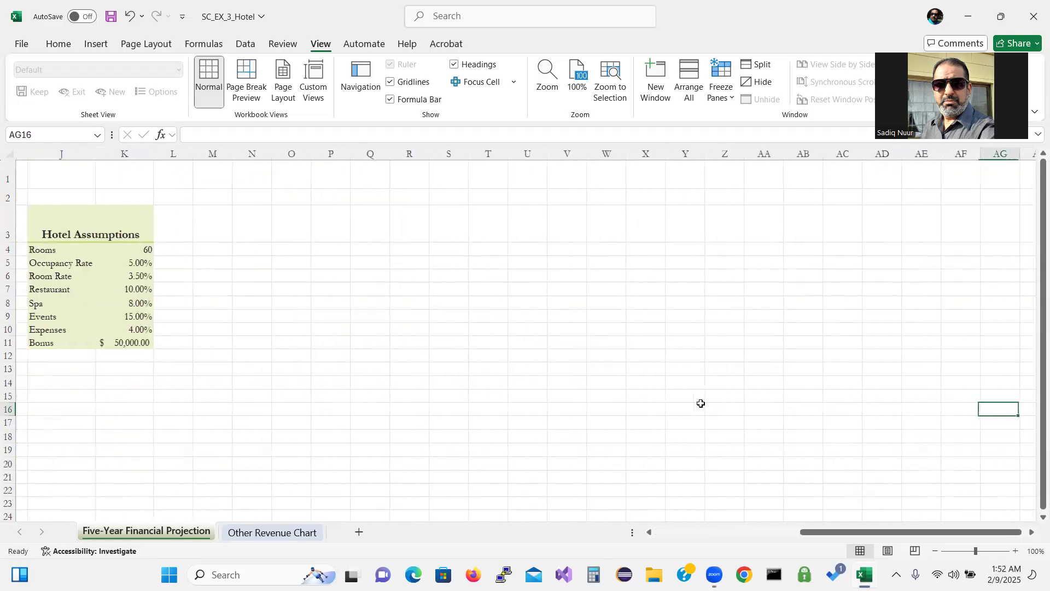
pyautogui.press('Left')
pyautogui.press('Left')
pyautogui.press('Left')
pyautogui.press('Left')
pyautogui.press('Left')
pyautogui.press('Left')
pyautogui.press('Left')
pyautogui.press('Left')
pyautogui.press('Left')
pyautogui.press('Left')
pyautogui.press('Left')
pyautogui.press('Left')
pyautogui.press('Left')
pyautogui.press('Left')
pyautogui.press('Left')
pyautogui.press('Left')
pyautogui.press('Left')
pyautogui.press('Left')
pyautogui.press('Left')
pyautogui.press('Left')
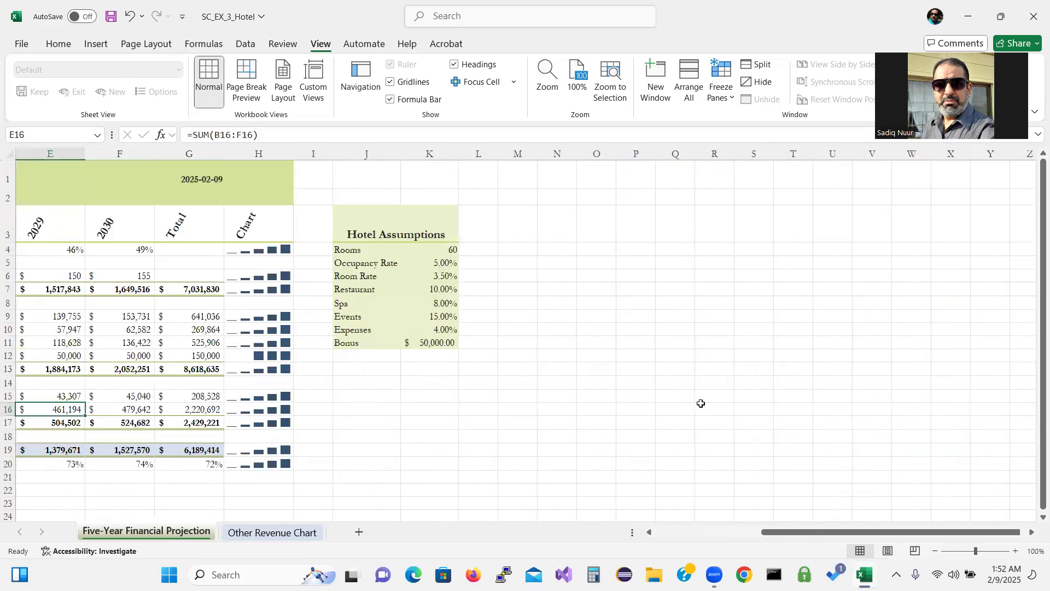
pyautogui.press('Left')
pyautogui.press('Left')
pyautogui.press('Left')
pyautogui.press('Left')
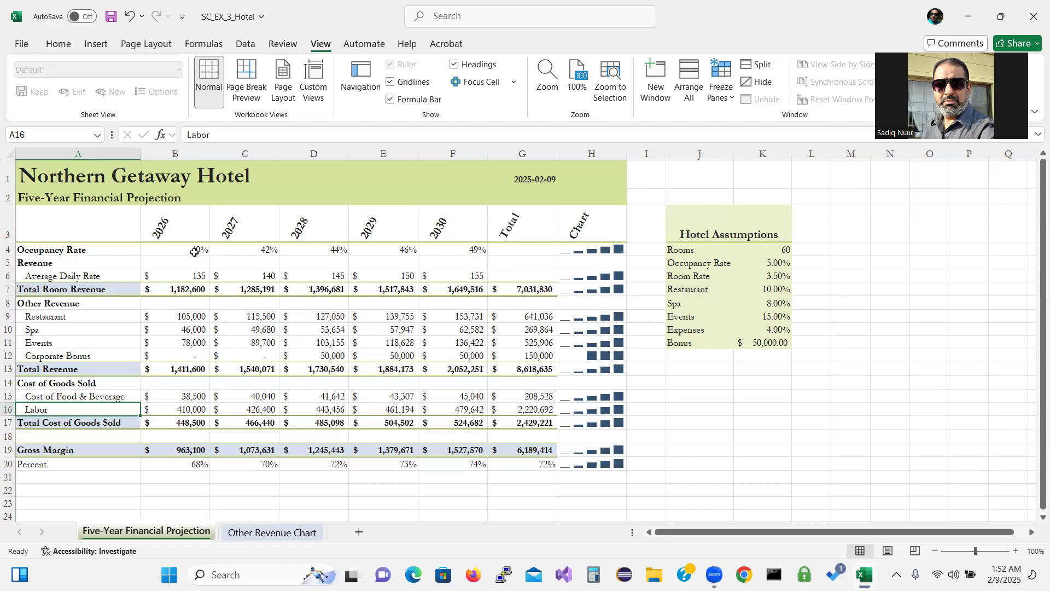
# Step: Set the sheet's magnification to 110% and freeze the panes at cell B4
pyautogui.click(1017, 551)
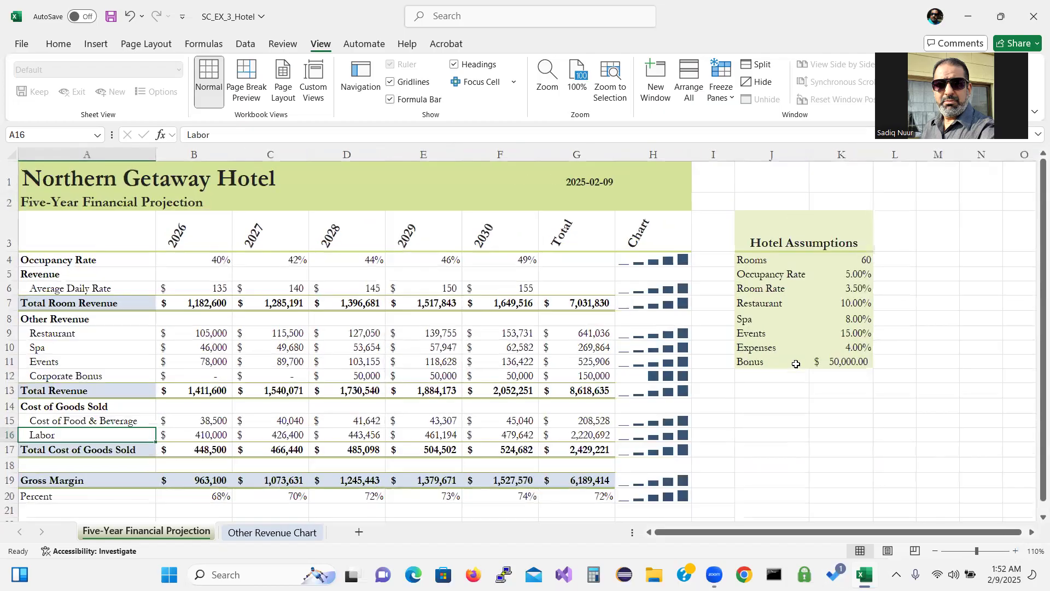
pyautogui.click(211, 264)
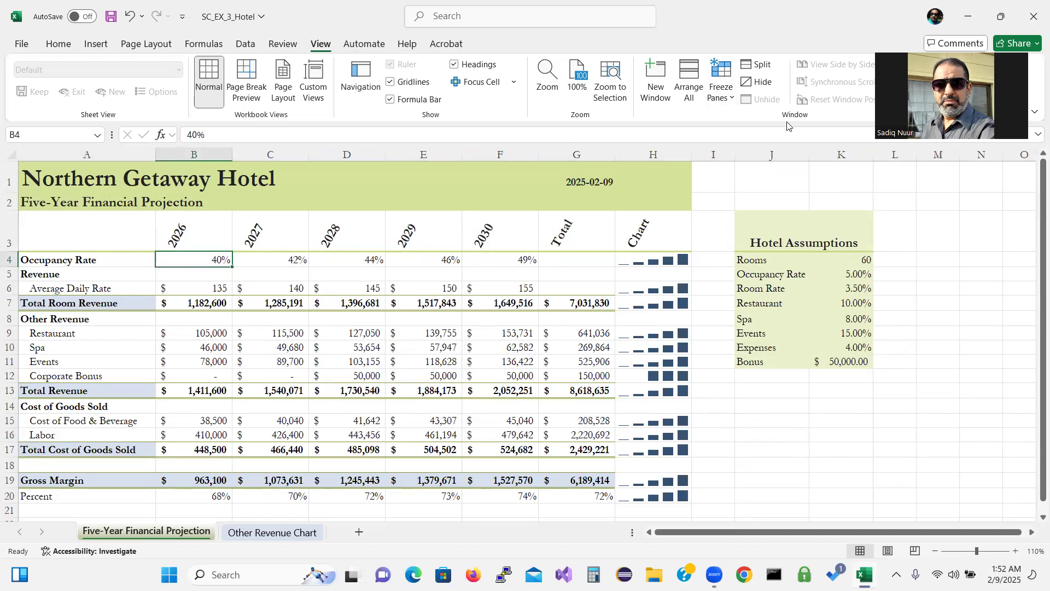
pyautogui.click(733, 98)
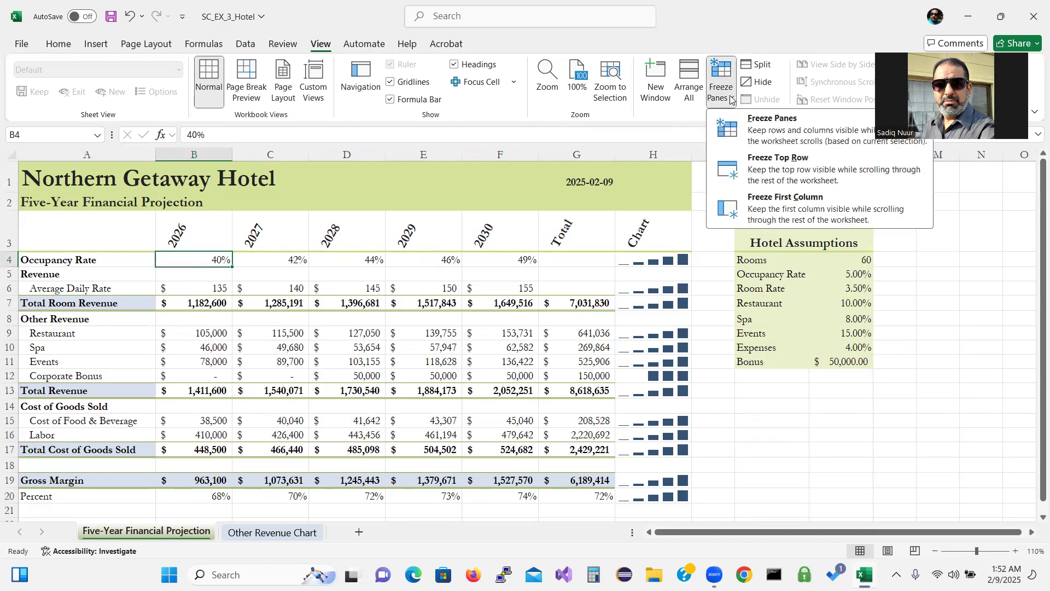
pyautogui.click(764, 135)
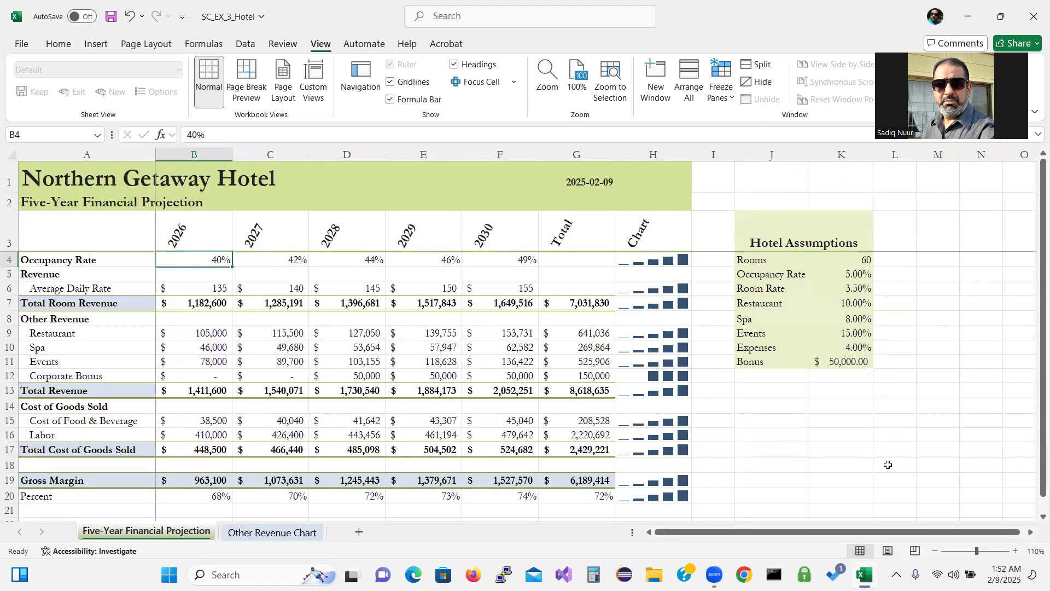
# Step: Examine how the frozen titles behave while moving along row 4 out to column AY and back to column A
pyautogui.press('Right')
pyautogui.press('Right')
pyautogui.press('Right')
pyautogui.press('Right')
pyautogui.press('Right')
pyautogui.press('Right')
pyautogui.press('Right')
pyautogui.press('Right')
pyautogui.press('Right')
pyautogui.press('Right')
pyautogui.press('Right')
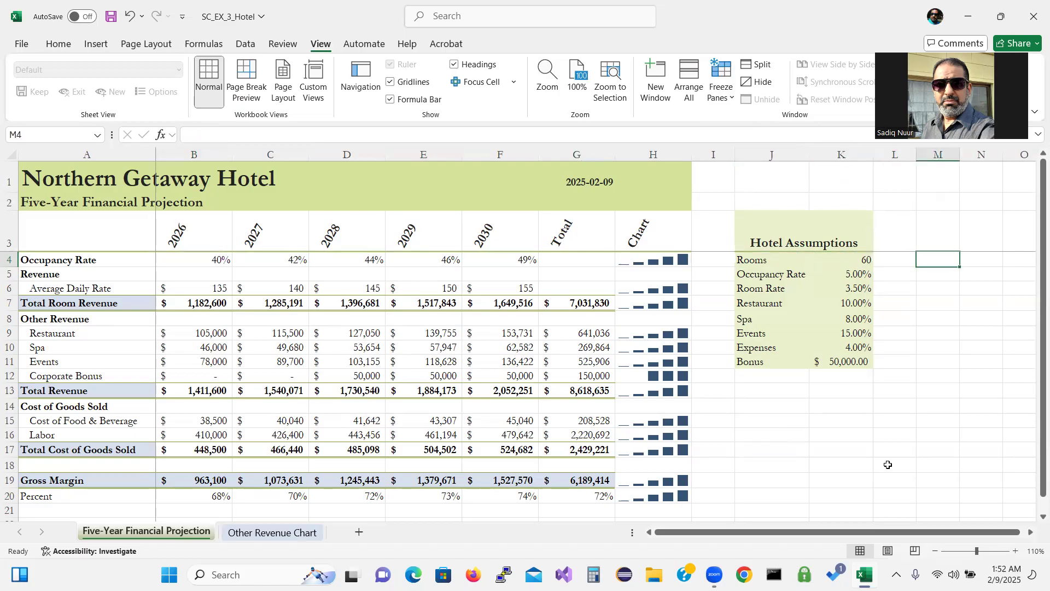
pyautogui.press('Right')
pyautogui.press('Right')
pyautogui.press('Right')
pyautogui.press('Right')
pyautogui.press('Right')
pyautogui.press('Right')
pyautogui.press('Right')
pyautogui.press('Right')
pyautogui.press('Right')
pyautogui.press('Right')
pyautogui.press('Right')
pyautogui.press('Right')
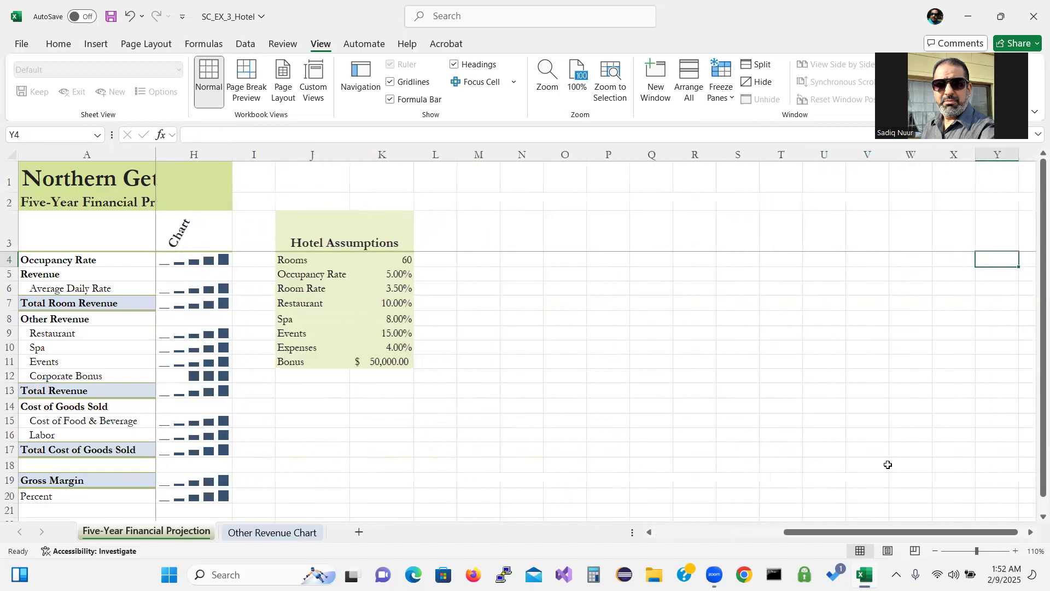
pyautogui.press('Right')
pyautogui.press('Right')
pyautogui.press('Right')
pyautogui.press('Right')
pyautogui.press('Right')
pyautogui.press('Right')
pyautogui.press('Right')
pyautogui.press('Right')
pyautogui.press('Right')
pyautogui.press('Right')
pyautogui.press('Right')
pyautogui.press('Right')
pyautogui.press('Right')
pyautogui.press('Right')
pyautogui.press('Right')
pyautogui.press('Right')
pyautogui.press('Right')
pyautogui.press('Right')
pyautogui.press('Right')
pyautogui.press('Right')
pyautogui.press('Right')
pyautogui.press('Right')
pyautogui.press('Right')
pyautogui.press('Right')
pyautogui.press('Right')
pyautogui.press('Right')
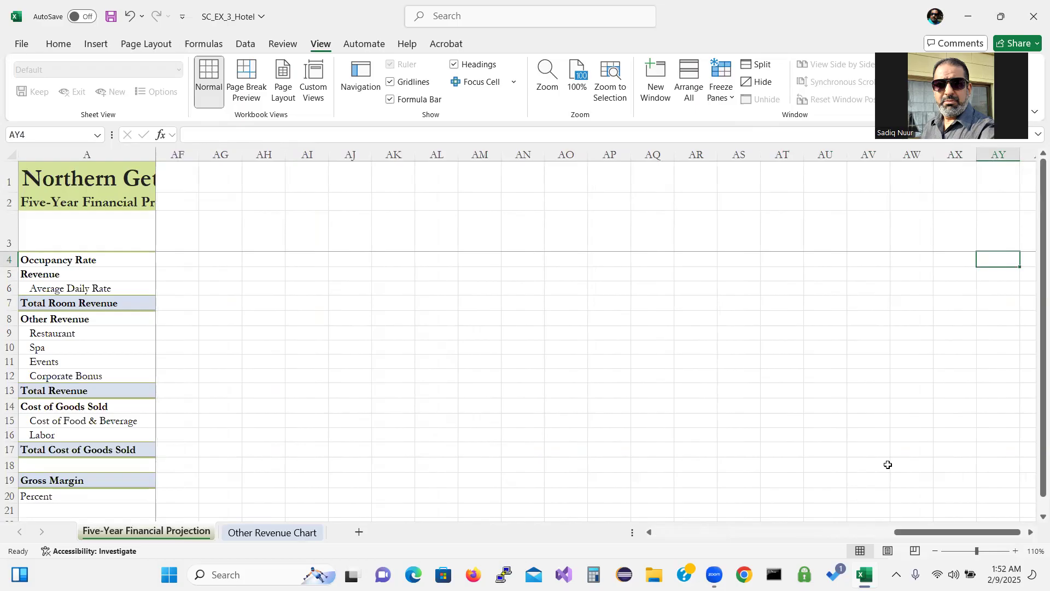
pyautogui.press('Left')
pyautogui.press('Left')
pyautogui.press('Left')
pyautogui.press('Left')
pyautogui.press('Left')
pyautogui.press('Left')
pyautogui.press('Left')
pyautogui.press('Left')
pyautogui.press('Left')
pyautogui.press('Left')
pyautogui.press('Left')
pyautogui.press('Left')
pyautogui.press('Left')
pyautogui.press('Left')
pyautogui.press('Left')
pyautogui.press('Left')
pyautogui.press('Left')
pyautogui.press('Left')
pyautogui.press('Left')
pyautogui.press('Left')
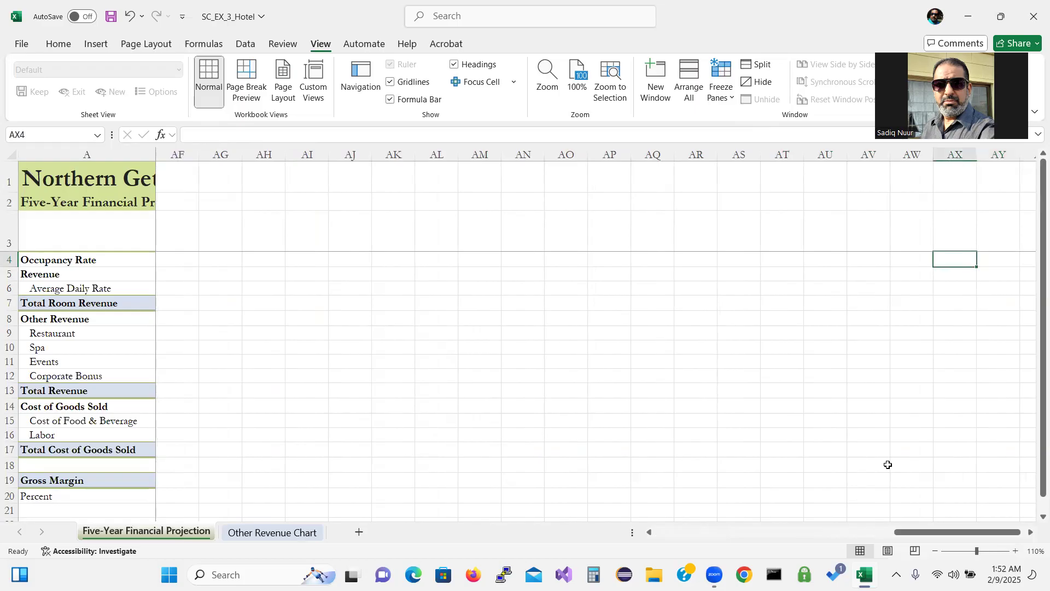
pyautogui.press('Left')
pyautogui.press('Left')
pyautogui.press('Left')
pyautogui.press('Left')
pyautogui.press('Left')
pyautogui.press('Left')
pyautogui.press('Left')
pyautogui.press('Left')
pyautogui.press('Left')
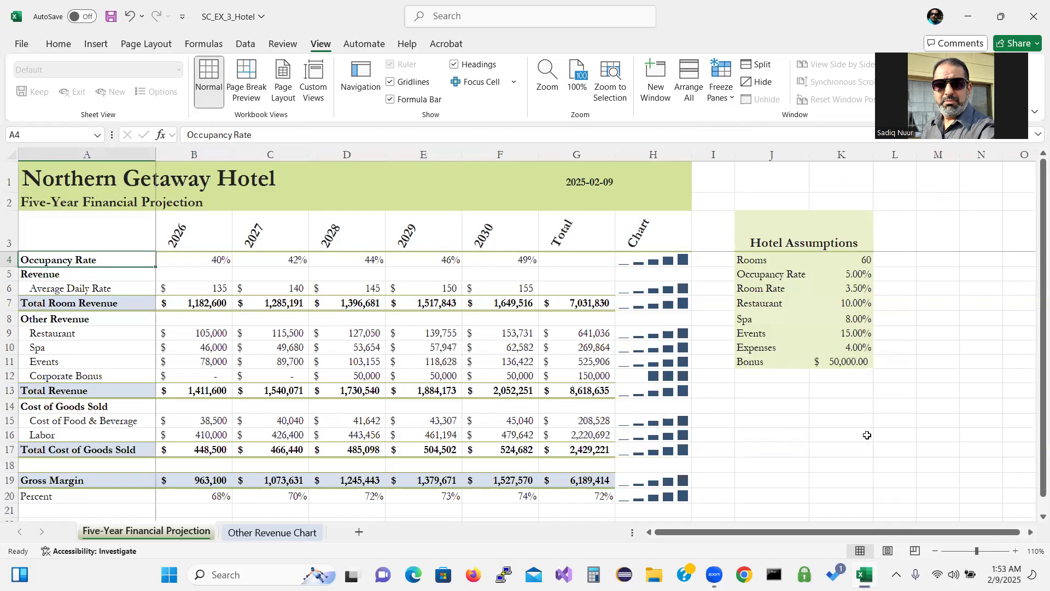
# Step: Unfreeze the panes of the Five-Year Financial Projection sheet
pyautogui.click(220, 260)
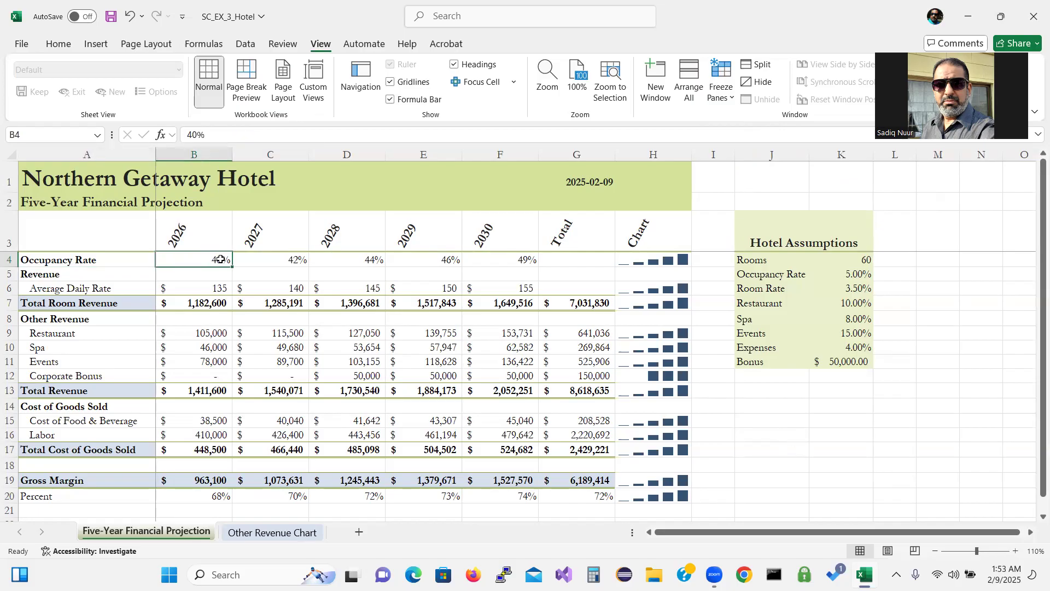
pyautogui.click(732, 101)
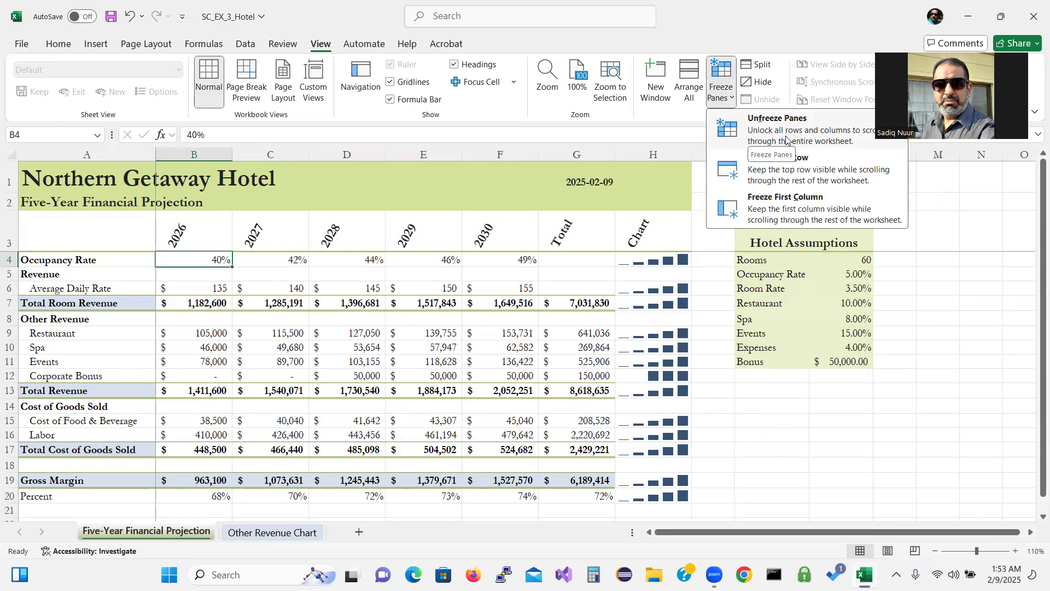
pyautogui.click(781, 138)
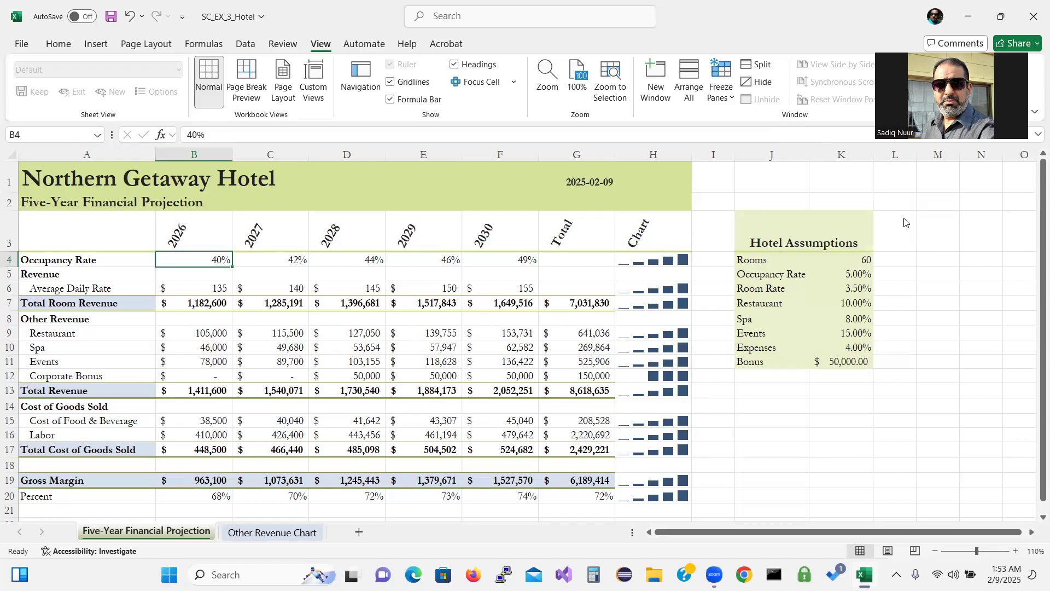
# Step: Set the Occupancy Rate in the Hotel Assumptions table (cell K5) to 4.25%
pyautogui.click(859, 279)
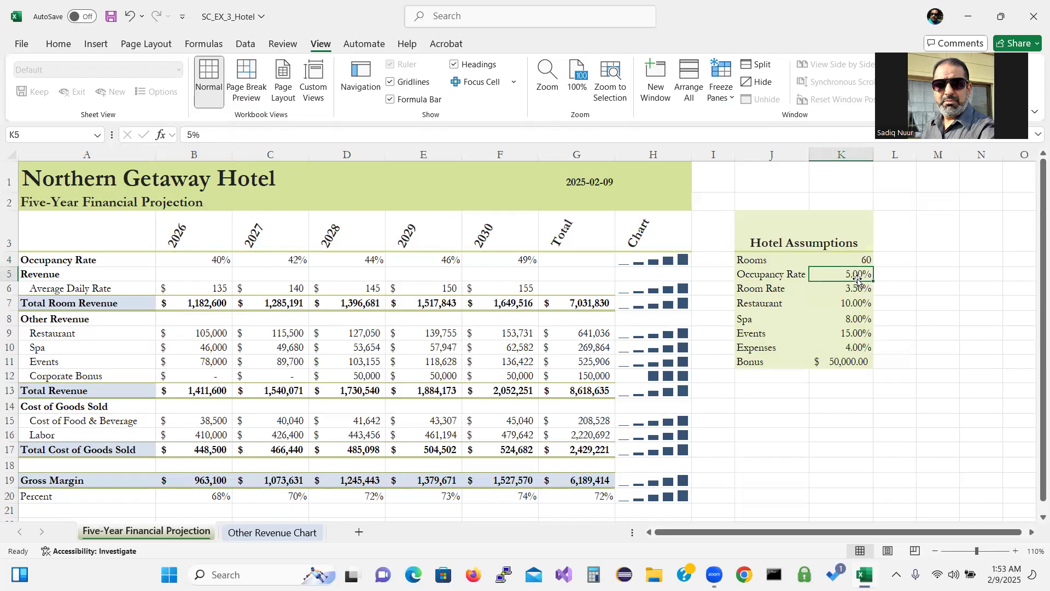
pyautogui.write('4')
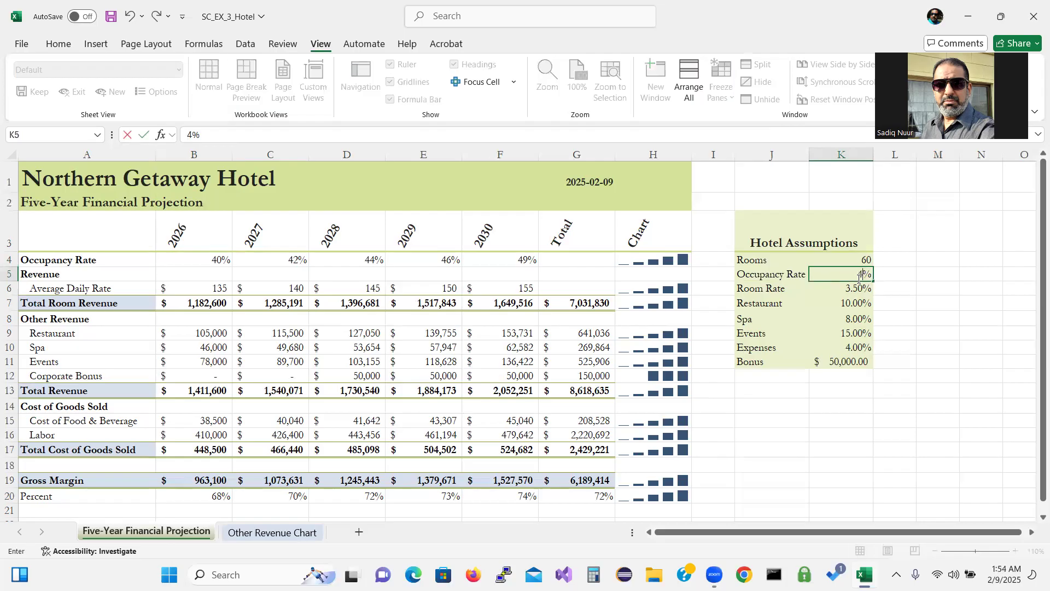
pyautogui.write('.')
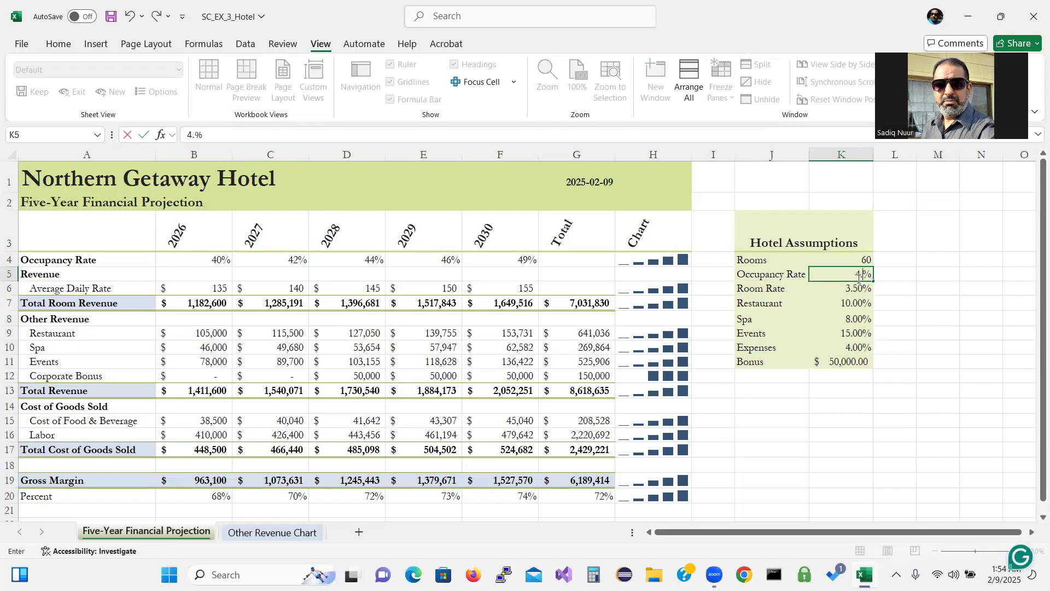
pyautogui.write('25')
pyautogui.press('Return')
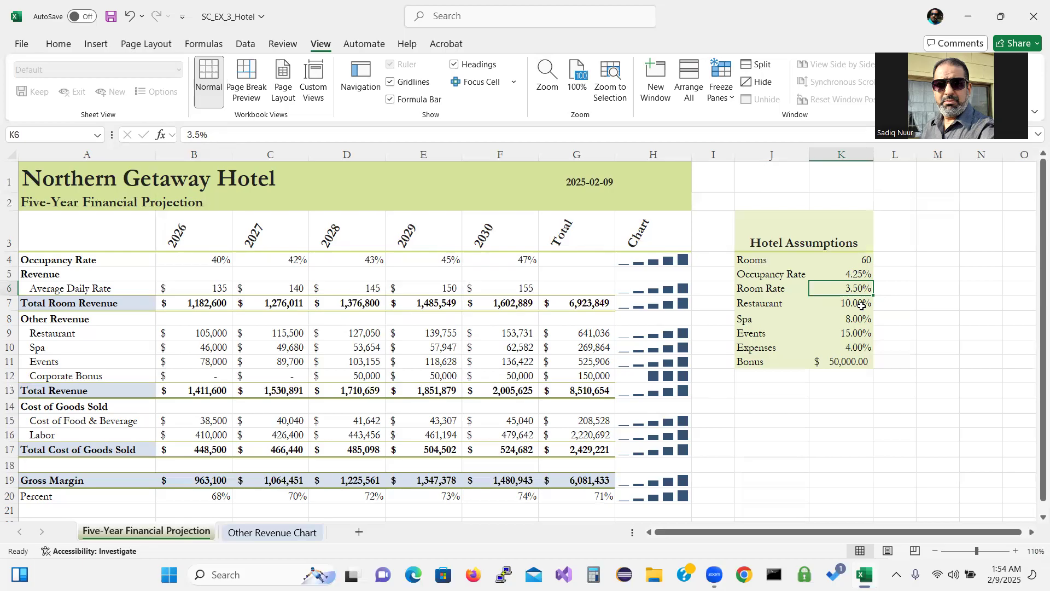
# Step: Set the Events rate in the Hotel Assumptions table (cell K9) to 17.00%
pyautogui.click(862, 306)
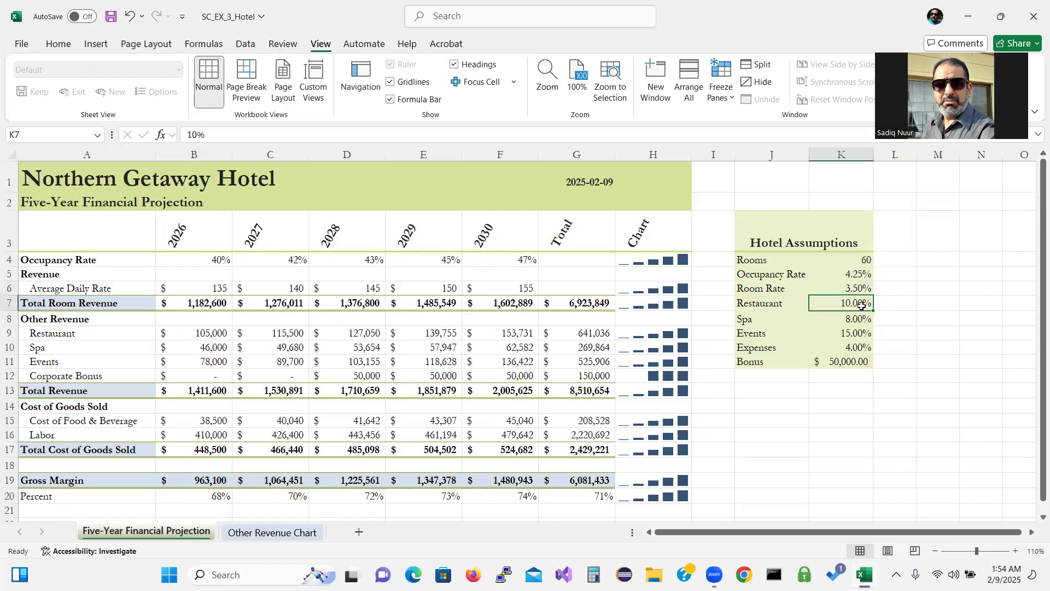
pyautogui.press('Down')
pyautogui.press('Down')
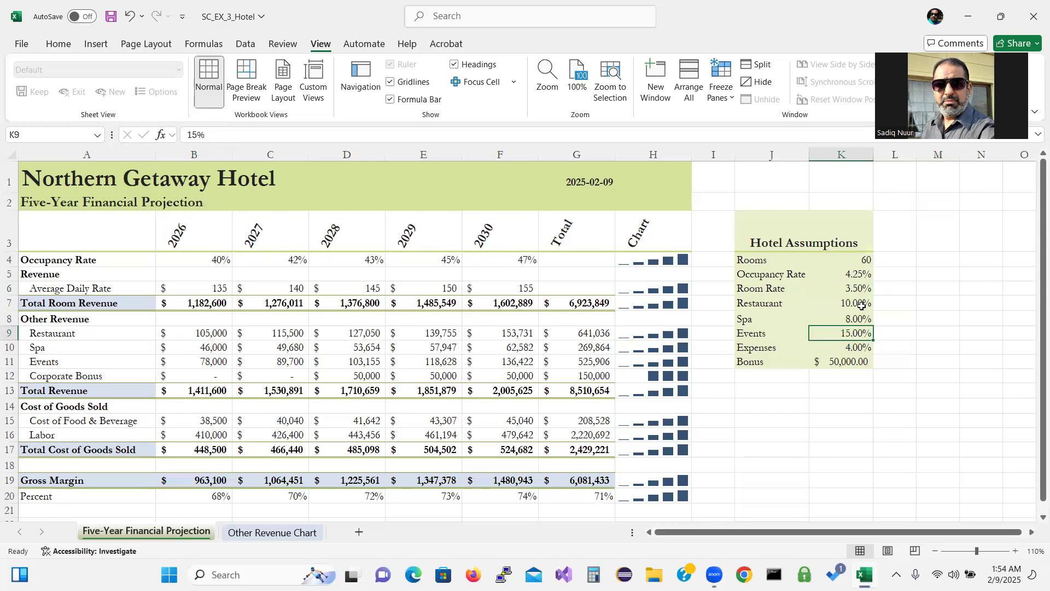
pyautogui.write('17.00')
pyautogui.press('Return')
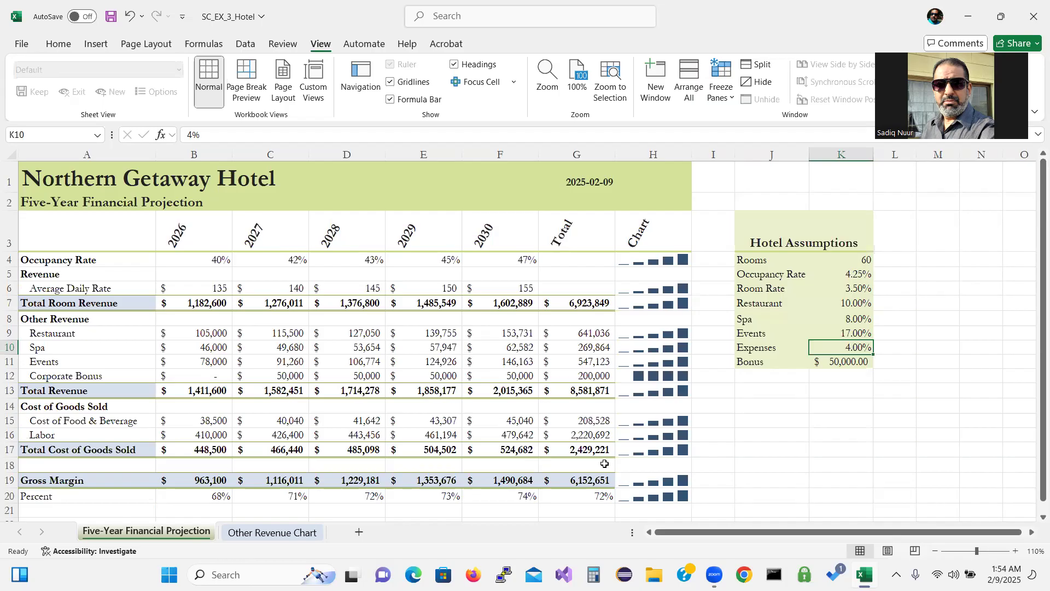
# Step: Select the total Gross Margin in cell G19 and save the workbook
pyautogui.click(601, 483)
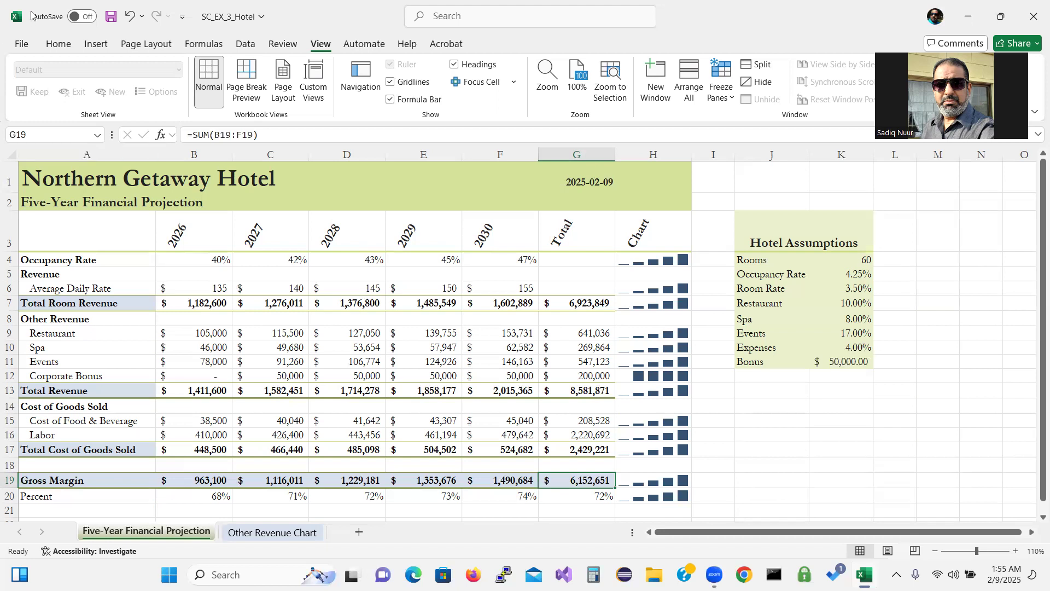
pyautogui.click(110, 18)
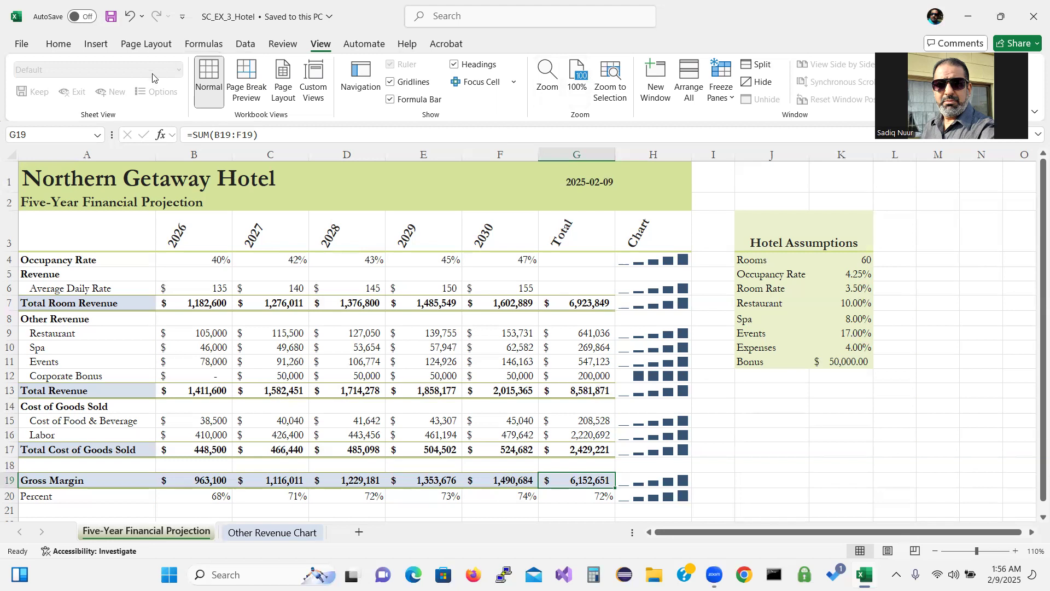
pyautogui.click(356, 109)
pyautogui.moveTo(788, 401)
pyautogui.mouseDown()
pyautogui.moveTo(800, 440)
pyautogui.moveTo(788, 439)
pyautogui.mouseUp()
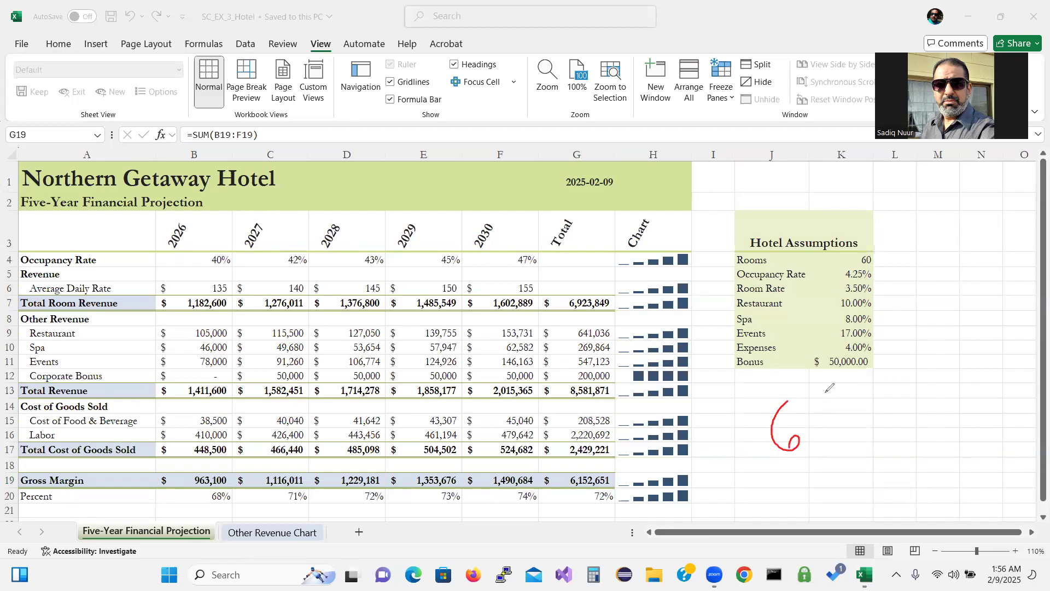
pyautogui.moveTo(827, 383)
pyautogui.mouseDown()
pyautogui.moveTo(819, 405)
pyautogui.moveTo(853, 413)
pyautogui.moveTo(827, 424)
pyautogui.mouseUp()
pyautogui.moveTo(879, 376); pyautogui.dragTo(860, 399)
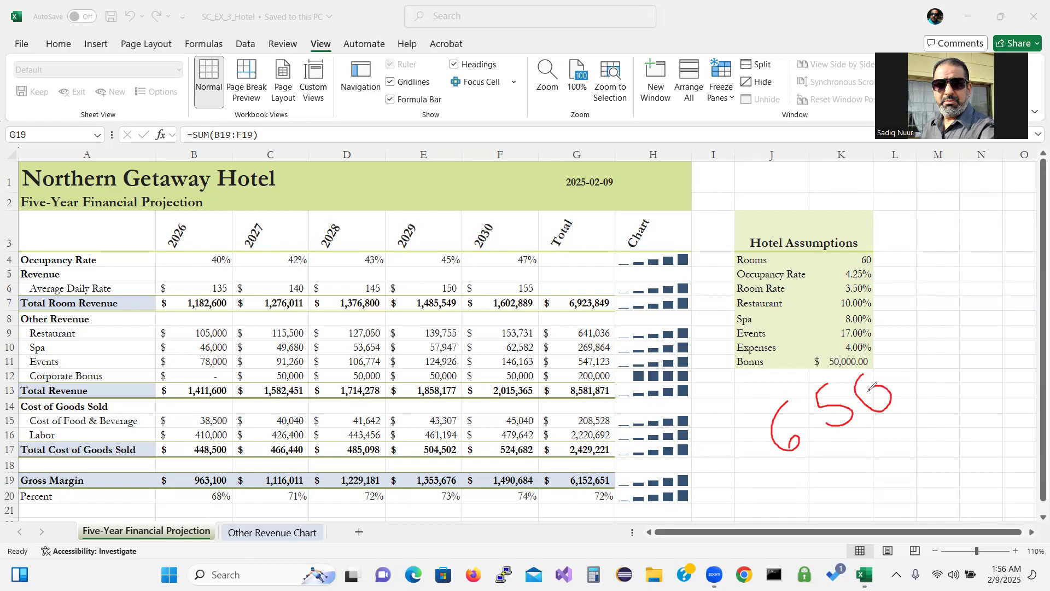
pyautogui.moveTo(901, 342)
pyautogui.mouseDown()
pyautogui.moveTo(925, 347)
pyautogui.moveTo(900, 342)
pyautogui.mouseUp()
pyautogui.moveTo(939, 343); pyautogui.dragTo(940, 364)
pyautogui.moveTo(931, 286)
pyautogui.mouseDown()
pyautogui.moveTo(979, 325)
pyautogui.moveTo(939, 282)
pyautogui.moveTo(982, 253)
pyautogui.moveTo(958, 256)
pyautogui.mouseUp()
pyautogui.moveTo(978, 215)
pyautogui.mouseDown()
pyautogui.moveTo(979, 244)
pyautogui.moveTo(1003, 226)
pyautogui.moveTo(974, 224)
pyautogui.mouseUp()
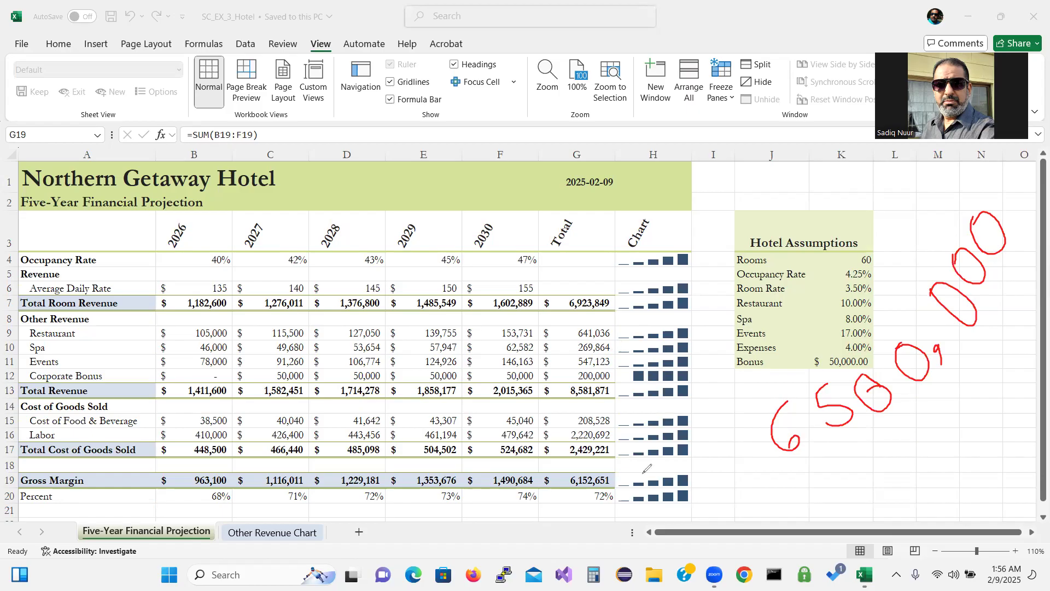
pyautogui.moveTo(630, 463)
pyautogui.mouseDown()
pyautogui.moveTo(606, 450)
pyautogui.moveTo(535, 462)
pyautogui.moveTo(583, 496)
pyautogui.moveTo(636, 492)
pyautogui.moveTo(651, 469)
pyautogui.moveTo(753, 524)
pyautogui.moveTo(782, 460)
pyautogui.moveTo(771, 468)
pyautogui.moveTo(779, 462)
pyautogui.moveTo(786, 476)
pyautogui.mouseUp()
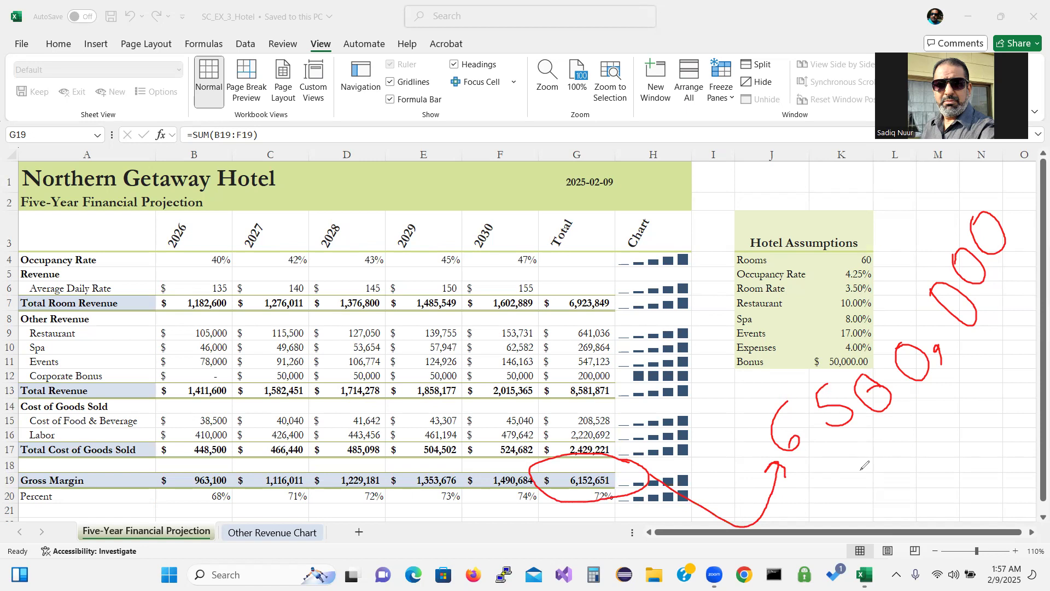
pyautogui.moveTo(872, 457)
pyautogui.mouseDown()
pyautogui.moveTo(848, 477)
pyautogui.moveTo(881, 485)
pyautogui.moveTo(898, 505)
pyautogui.mouseUp()
pyautogui.moveTo(903, 463)
pyautogui.mouseDown()
pyautogui.moveTo(893, 477)
pyautogui.moveTo(898, 454)
pyautogui.moveTo(914, 447)
pyautogui.moveTo(911, 411)
pyautogui.moveTo(946, 424)
pyautogui.mouseUp()
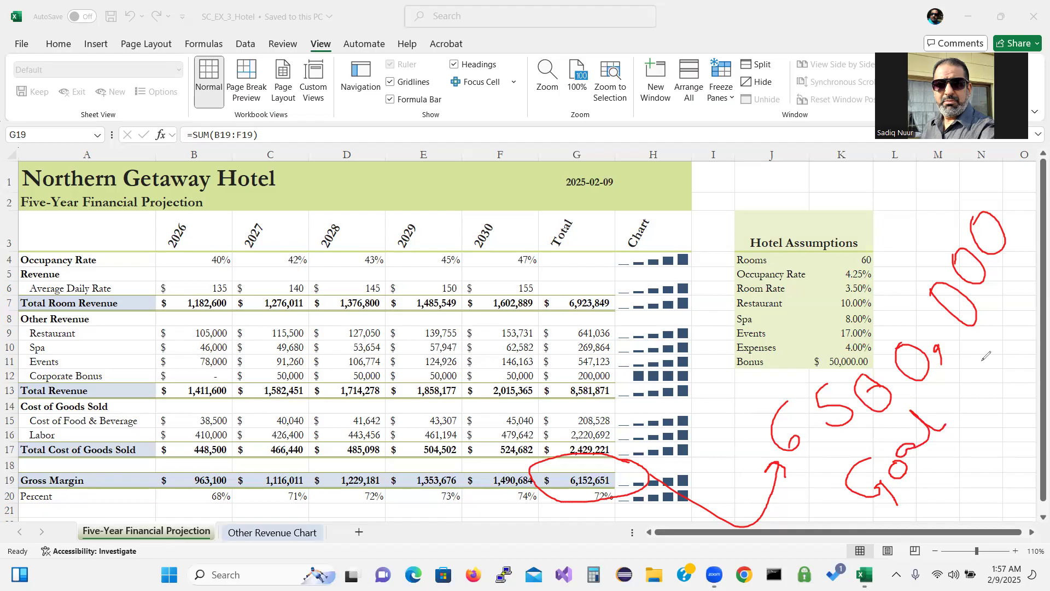
pyautogui.moveTo(977, 351)
pyautogui.mouseDown()
pyautogui.moveTo(971, 386)
pyautogui.moveTo(991, 335)
pyautogui.moveTo(1006, 338)
pyautogui.moveTo(1005, 301)
pyautogui.moveTo(1009, 326)
pyautogui.moveTo(1024, 320)
pyautogui.moveTo(1021, 287)
pyautogui.moveTo(1028, 302)
pyautogui.mouseUp()
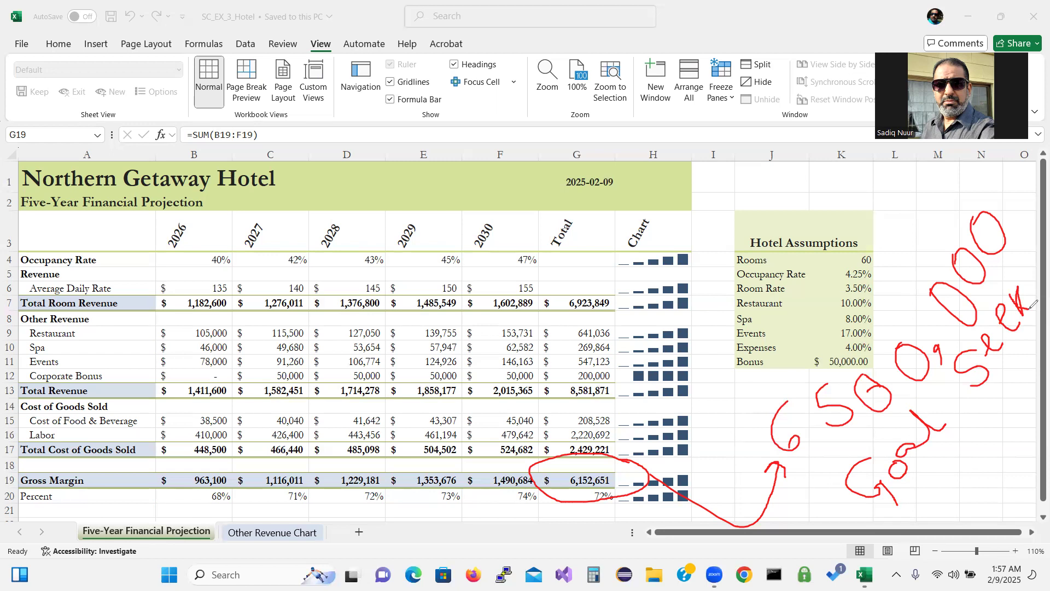
pyautogui.click(45, 372)
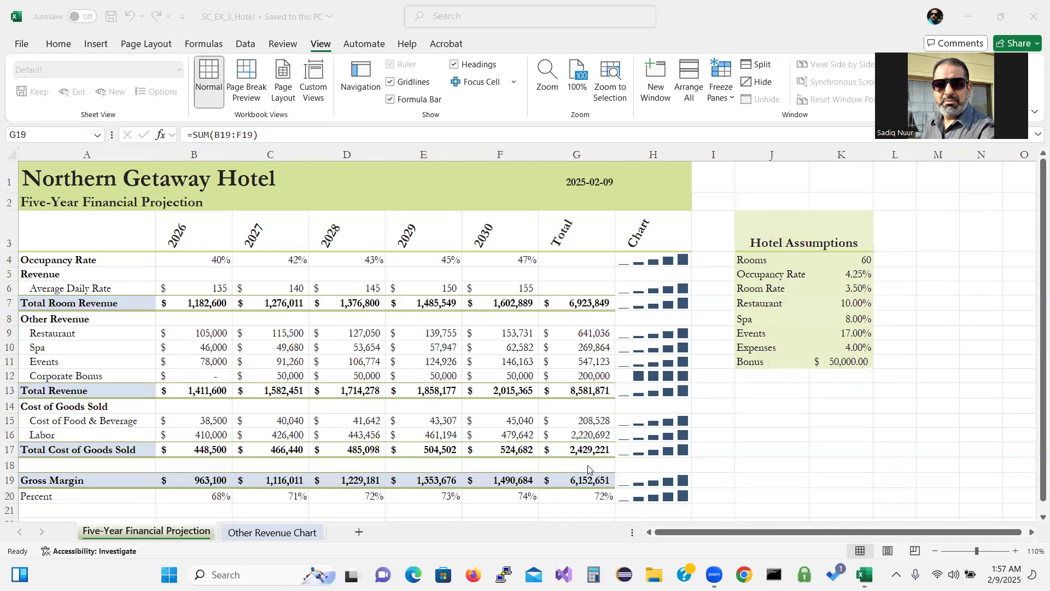
# Step: Start a Goal Seek on the total Gross Margin in cell G19 with a target value of 6,500,000
pyautogui.click(578, 479)
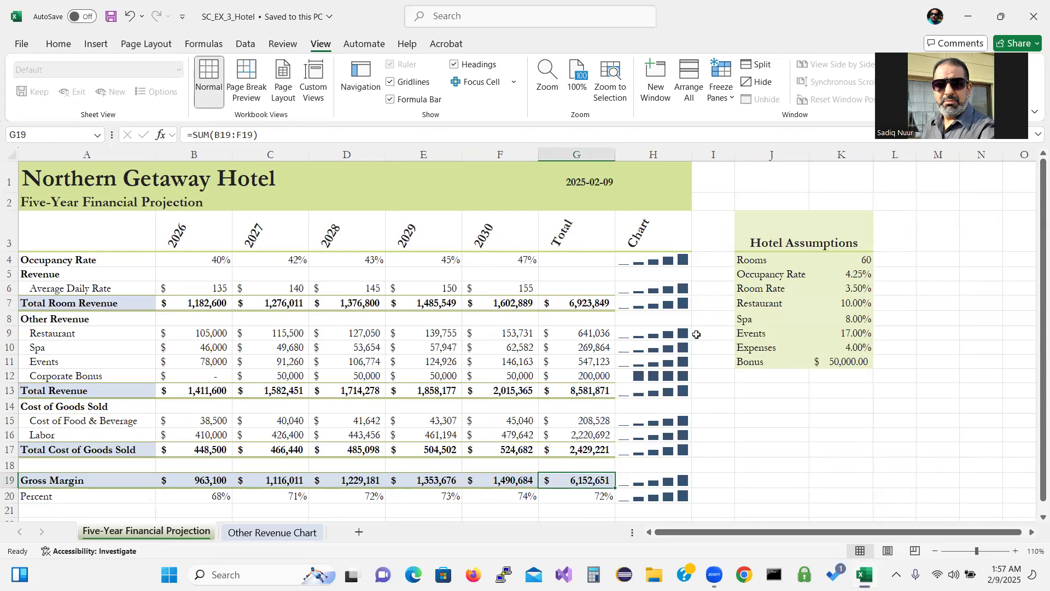
pyautogui.click(244, 47)
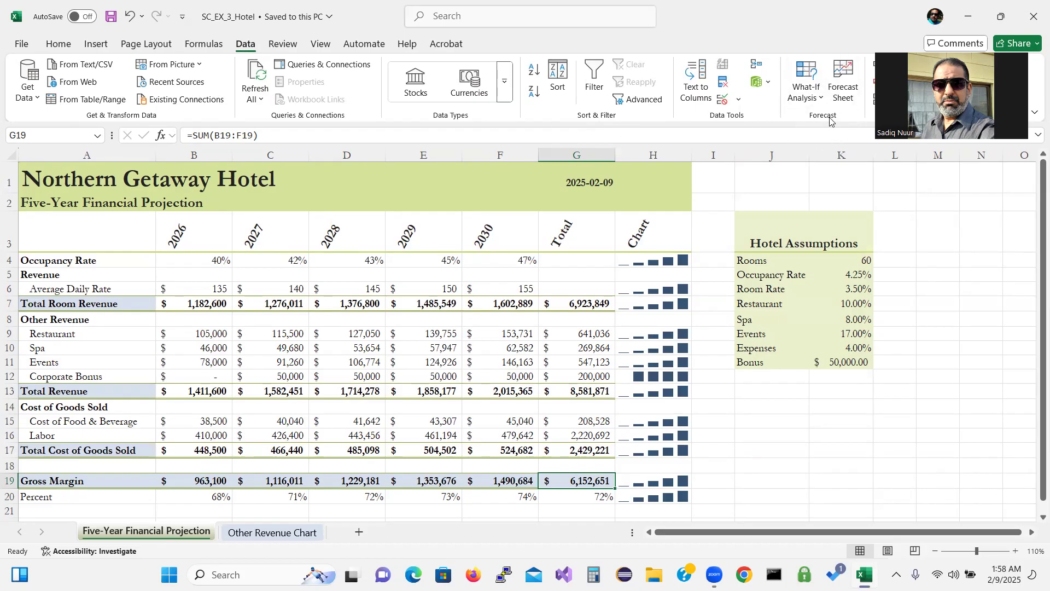
pyautogui.click(821, 102)
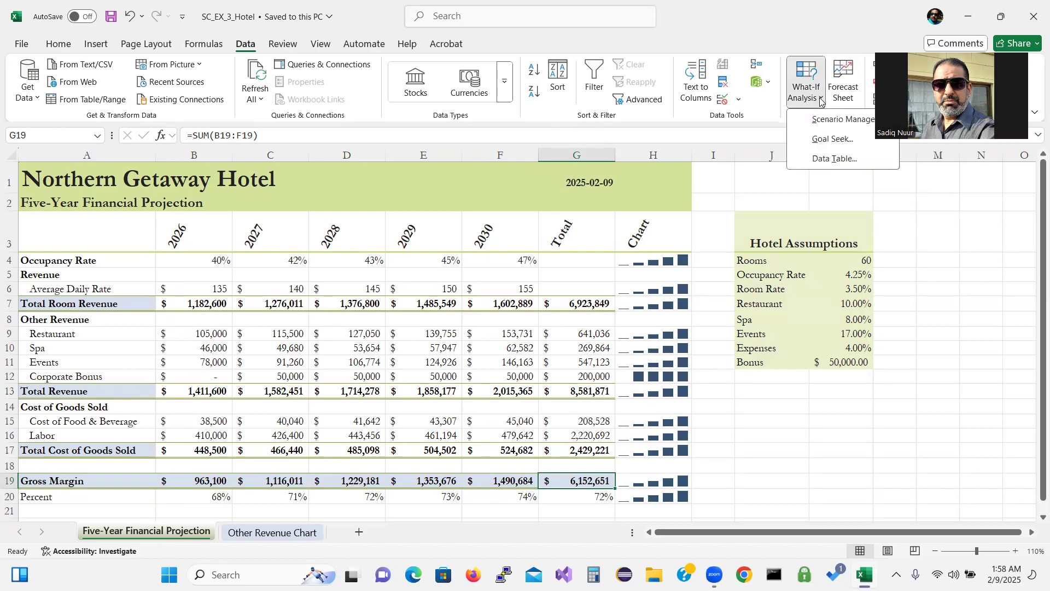
pyautogui.click(831, 141)
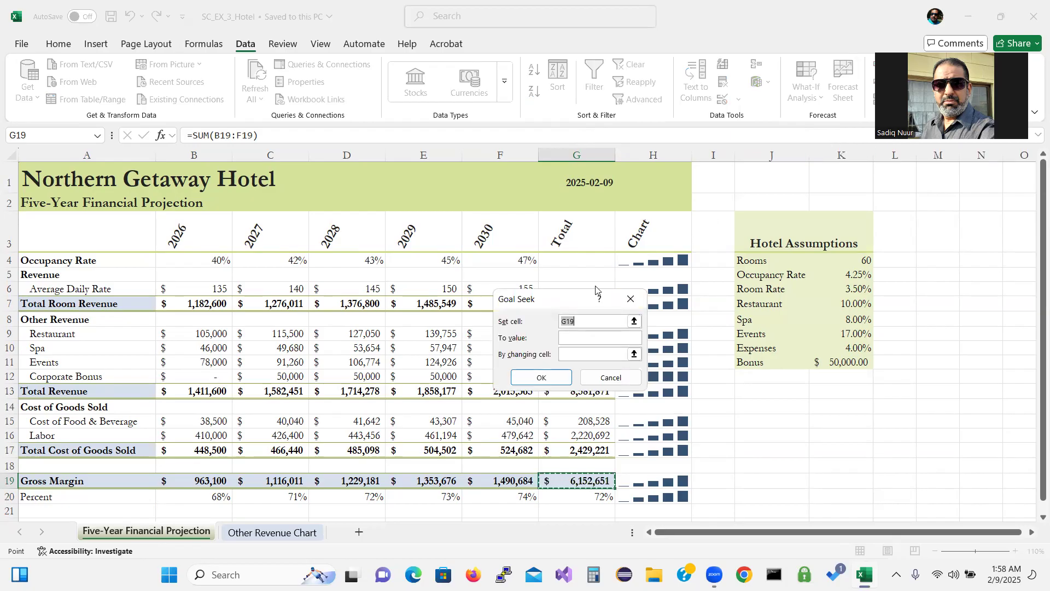
pyautogui.moveTo(596, 290); pyautogui.dragTo(818, 172)
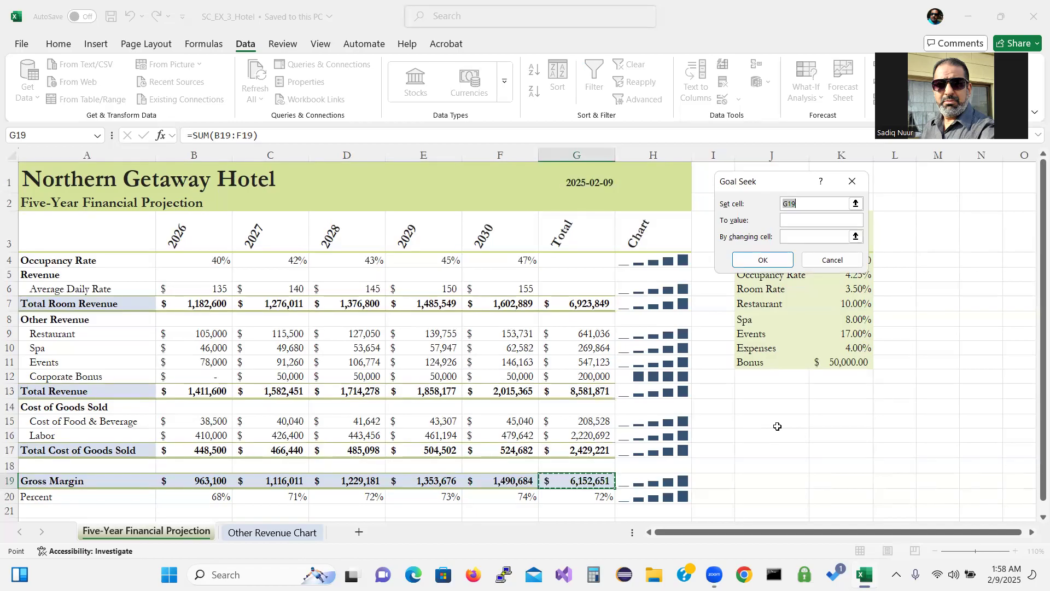
pyautogui.rightClick(794, 220)
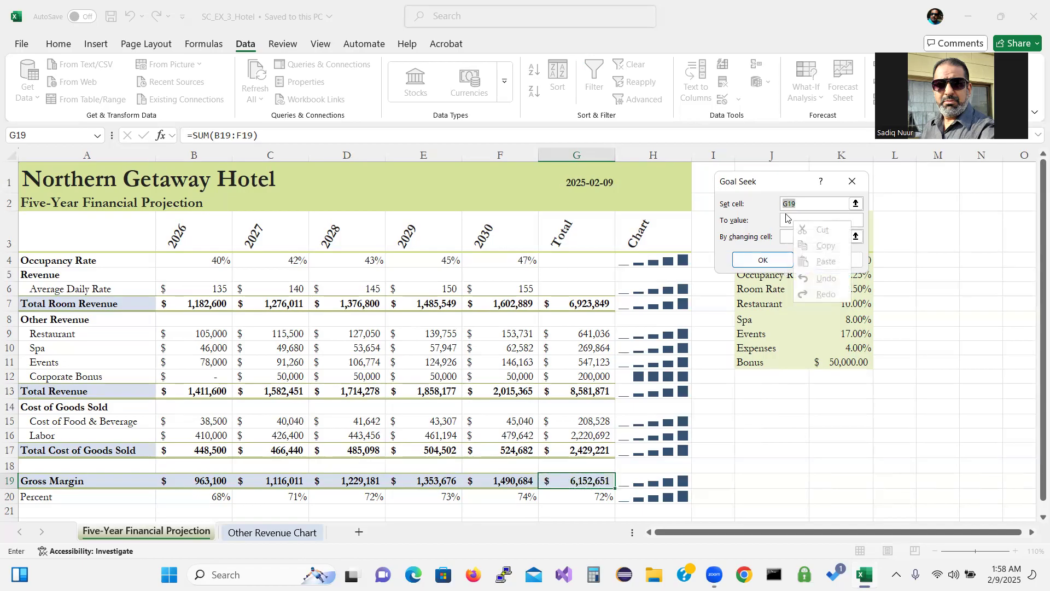
pyautogui.press('Escape')
pyautogui.click(787, 221)
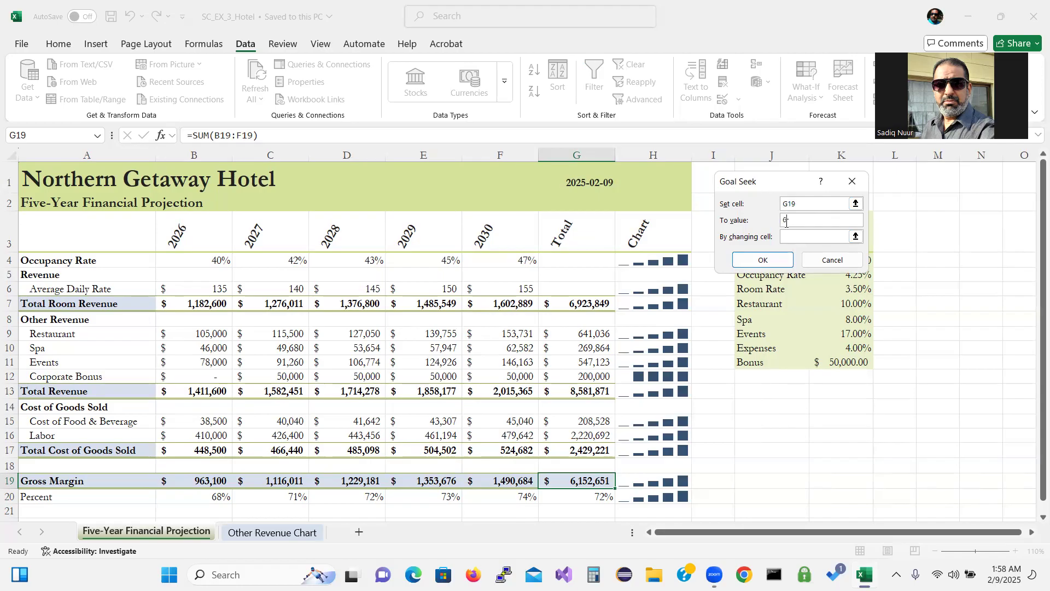
pyautogui.write('6,500,000')
# Step: Run the Goal Seek by changing the Occupancy Rate assumption in cell K5 and keep the solution
pyautogui.rightClick(803, 239)
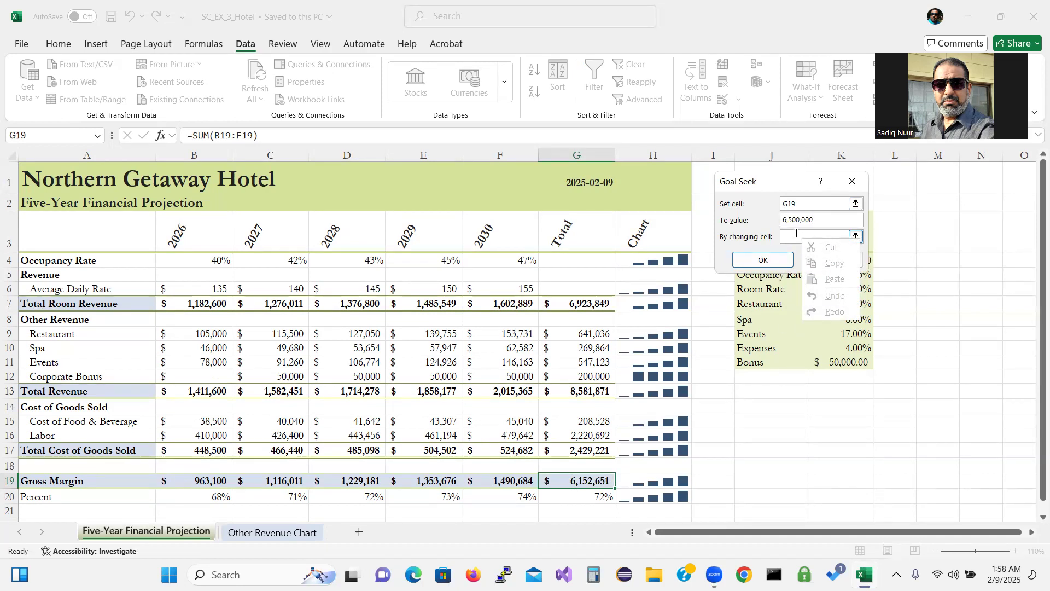
pyautogui.click(795, 234)
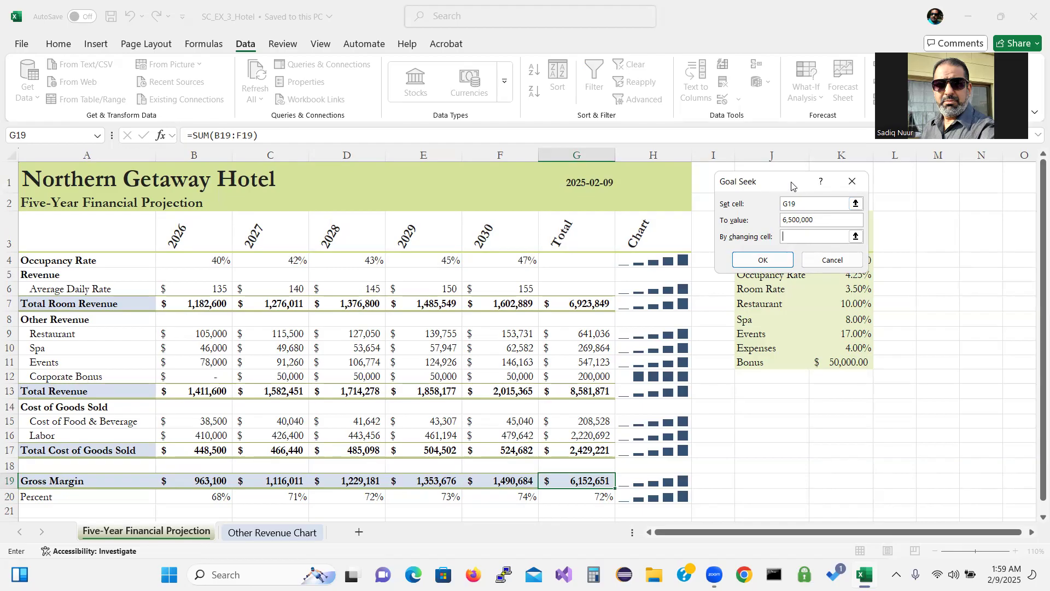
pyautogui.moveTo(793, 186); pyautogui.dragTo(811, 411)
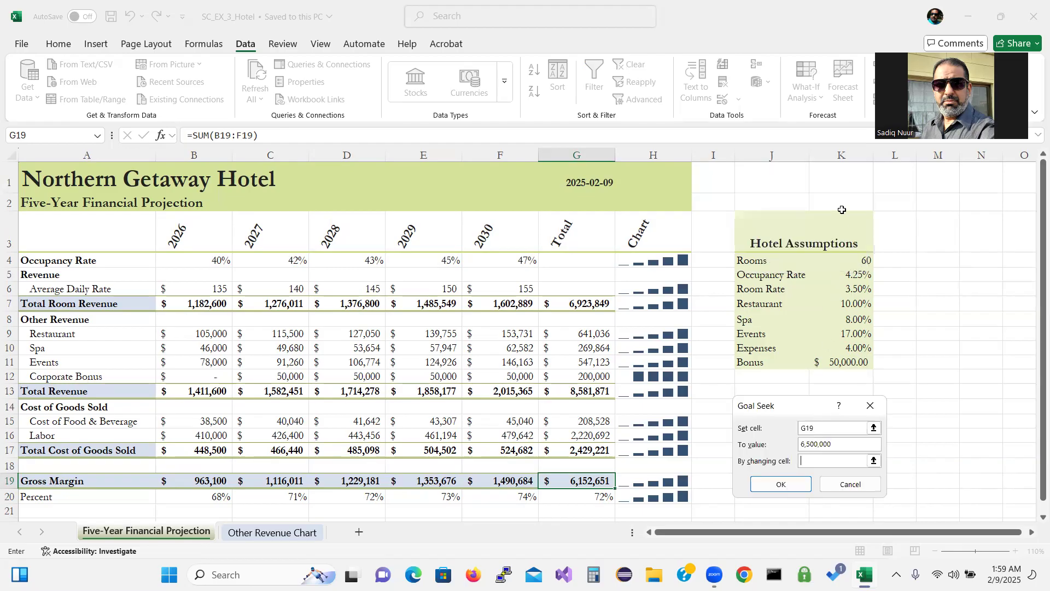
pyautogui.click(863, 277)
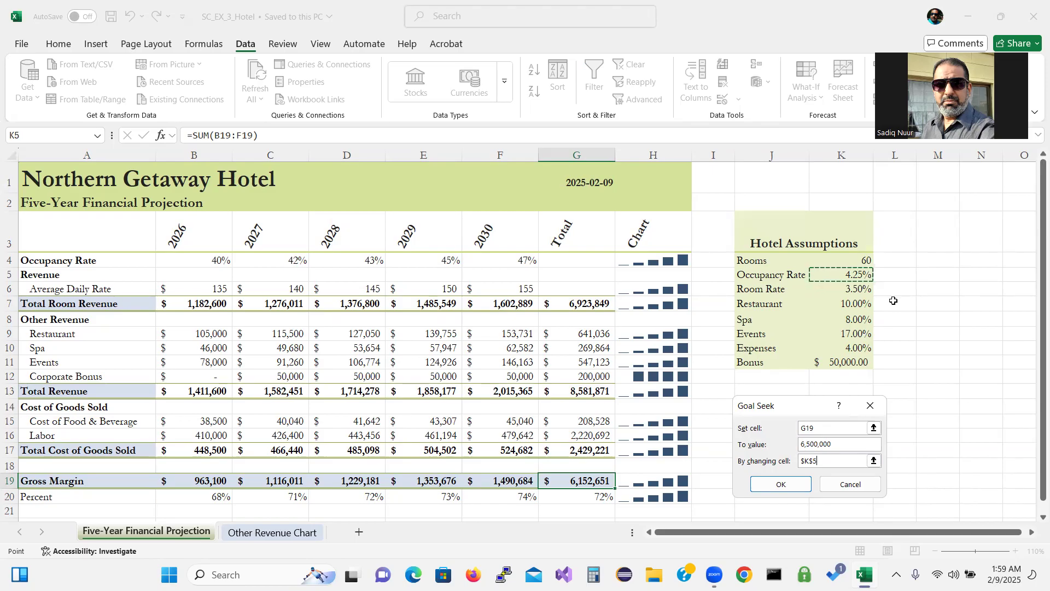
pyautogui.click(781, 484)
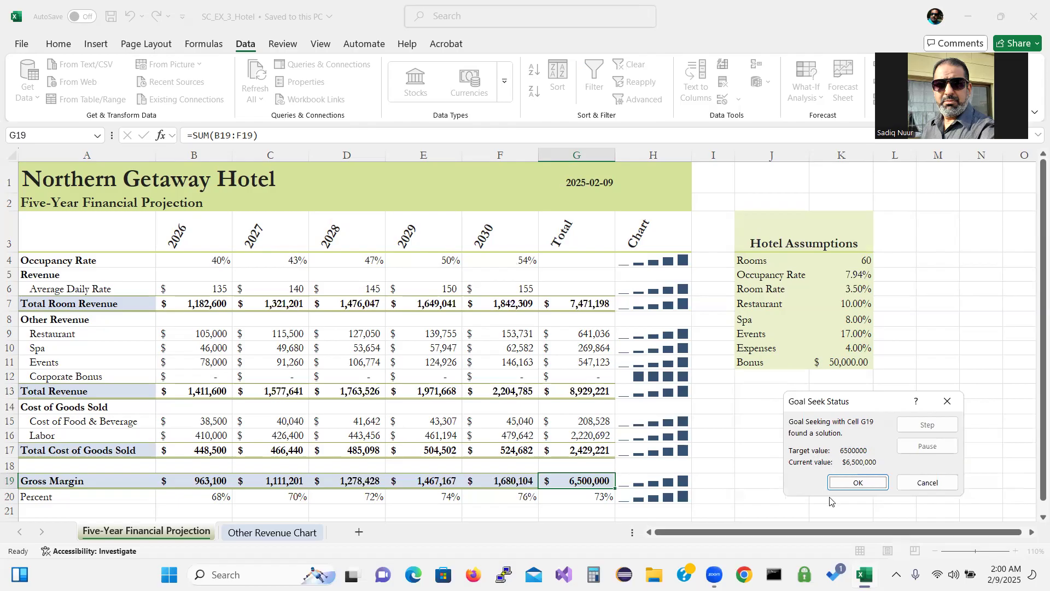
pyautogui.click(871, 485)
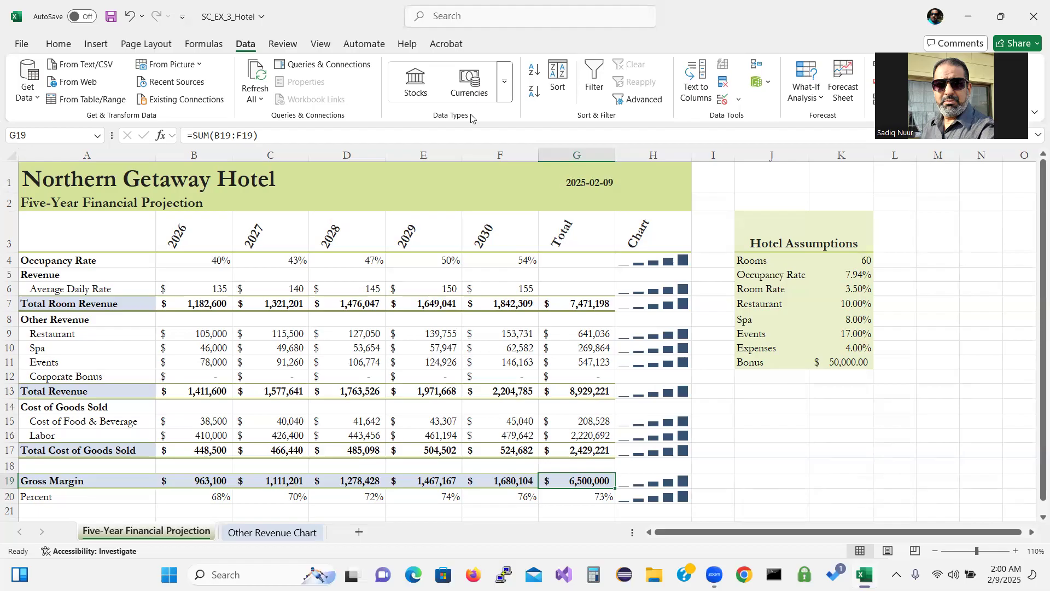
pyautogui.click(283, 43)
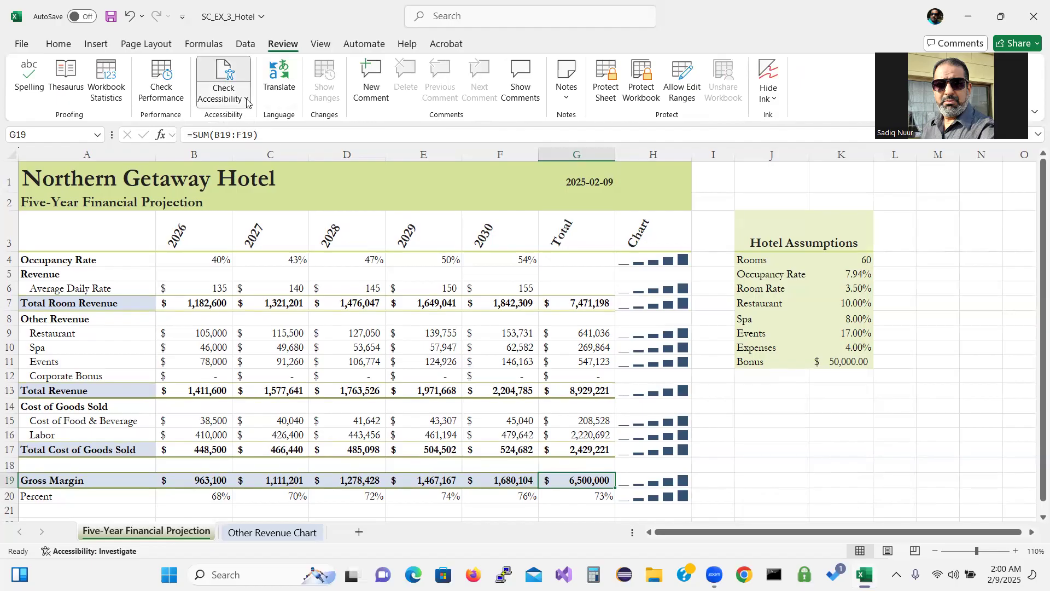
pyautogui.click(247, 99)
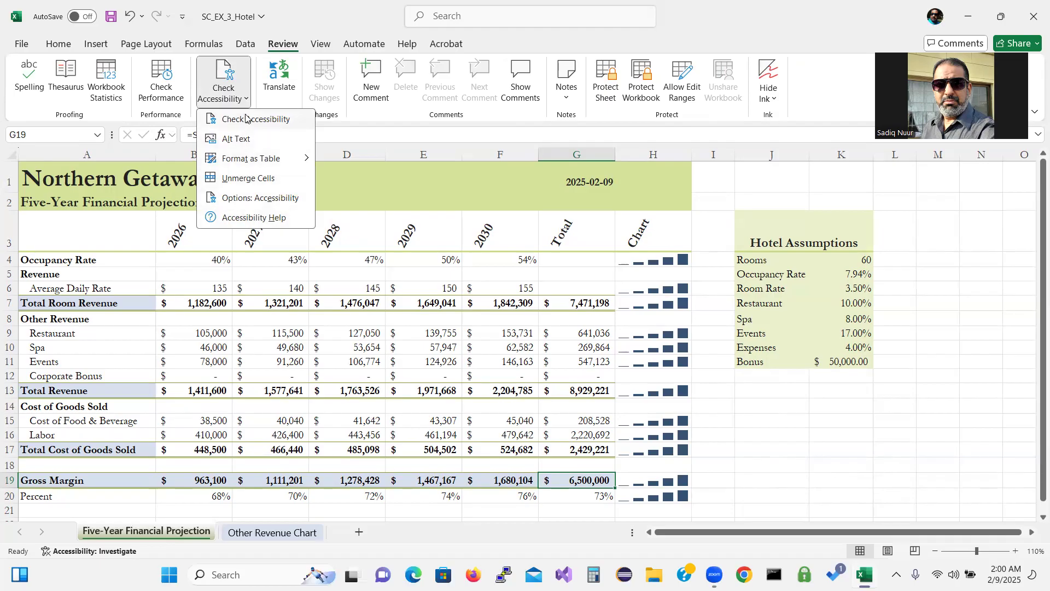
pyautogui.click(374, 120)
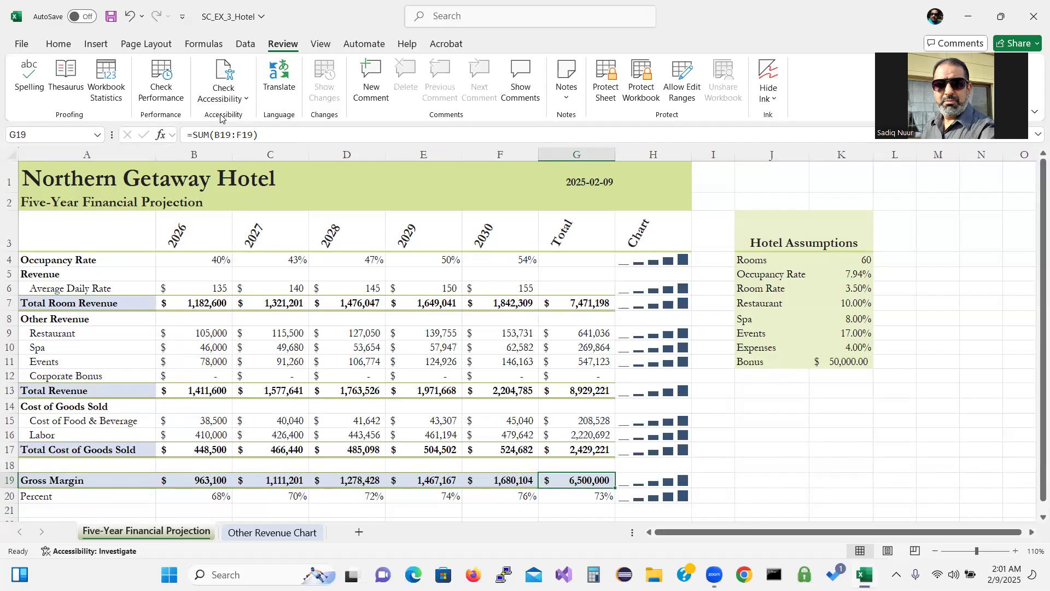
# Step: Run the accessibility check and resolve the missing alt text on the Other Revenue Chart by marking the chart as decorative
pyautogui.click(50, 275)
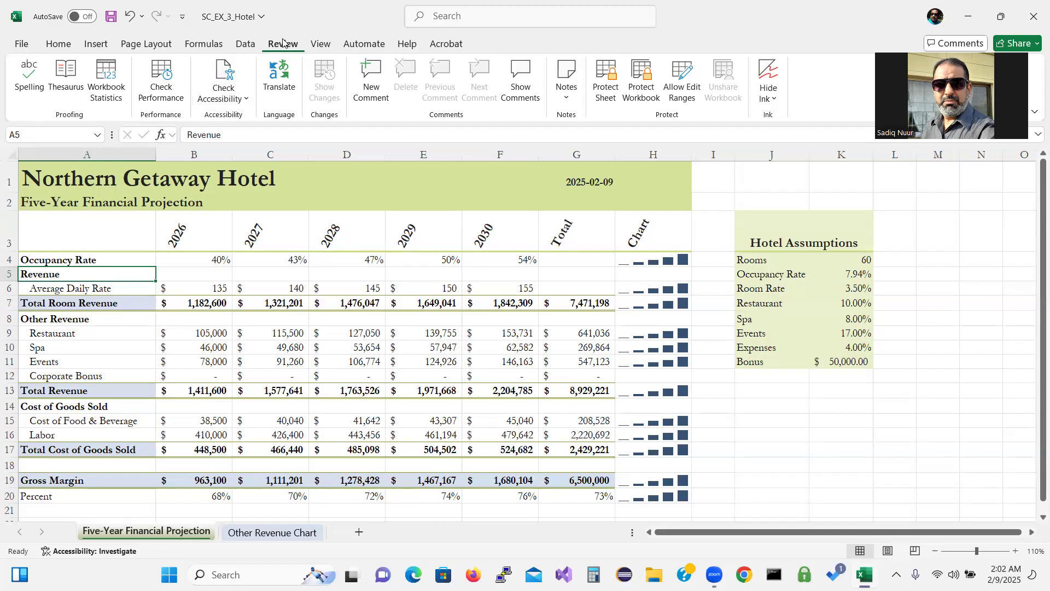
pyautogui.click(246, 102)
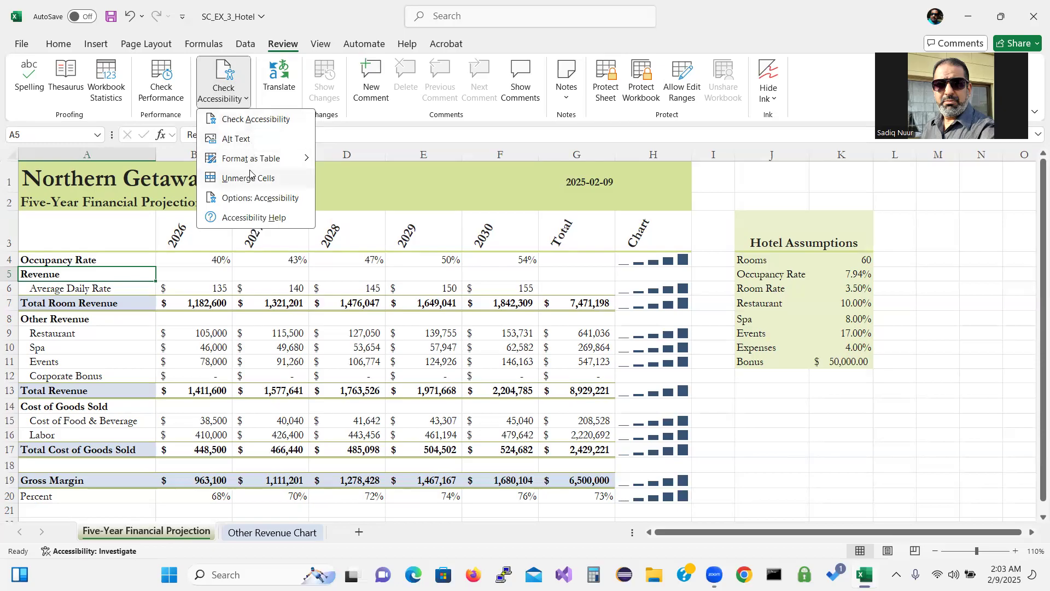
pyautogui.click(275, 120)
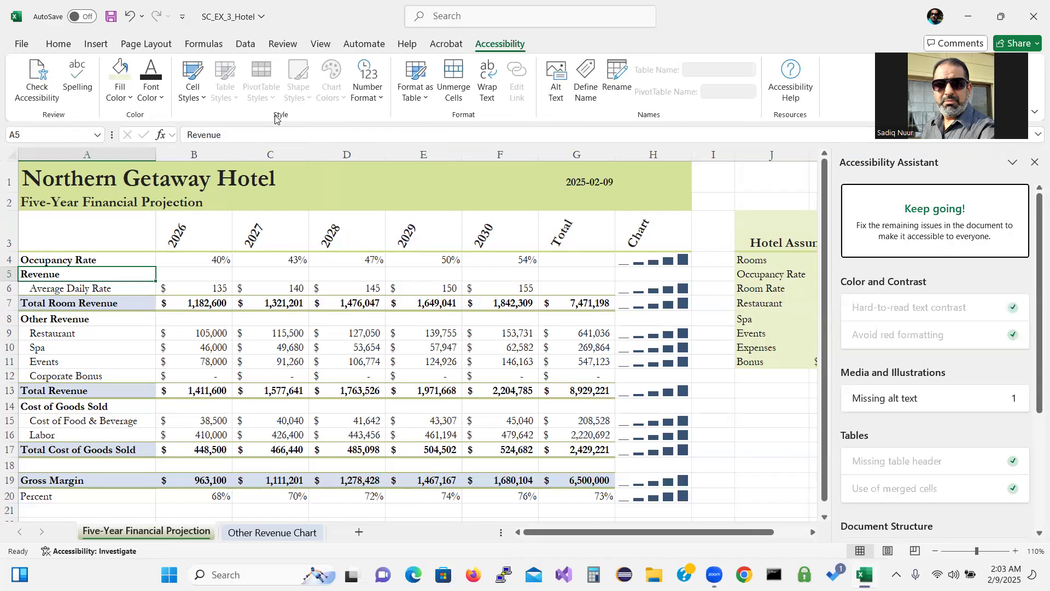
pyautogui.click(917, 402)
pyautogui.click(916, 402)
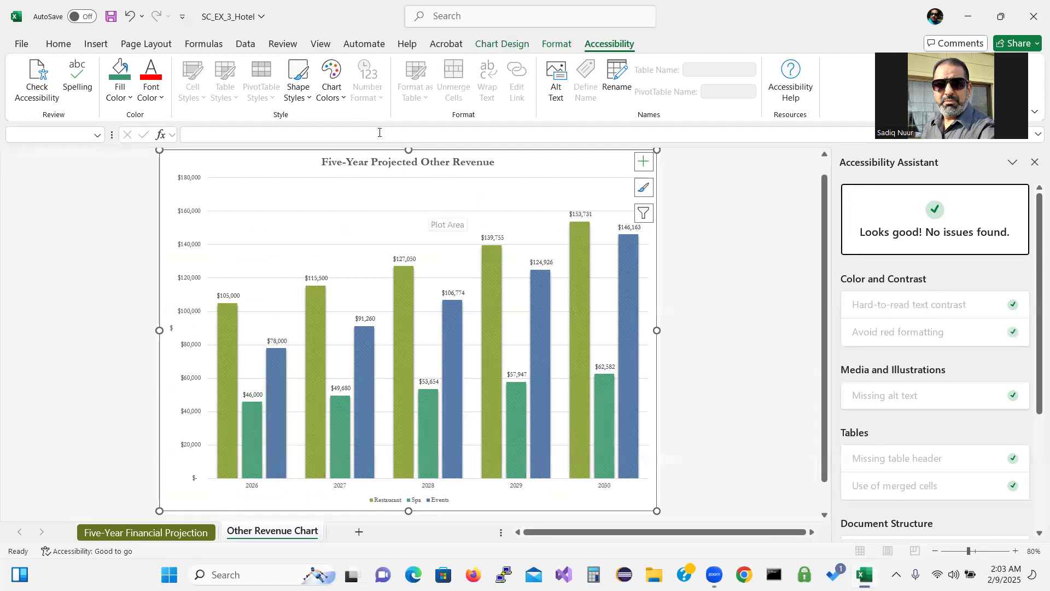
# Step: Examine the alt text settings of the Five-Year Projected Other Revenue chart and close them
pyautogui.click(299, 50)
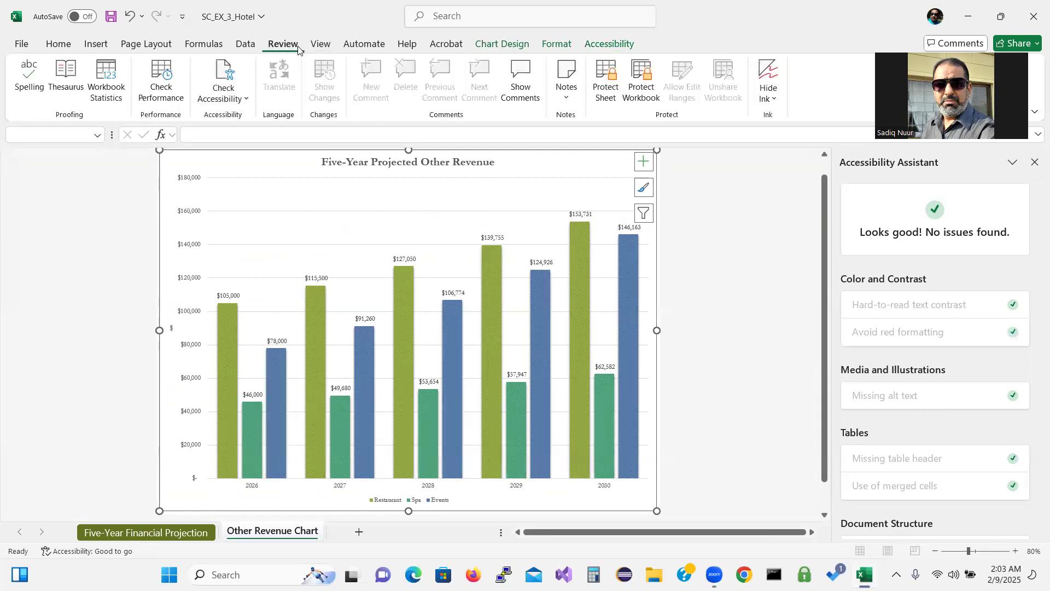
pyautogui.click(244, 99)
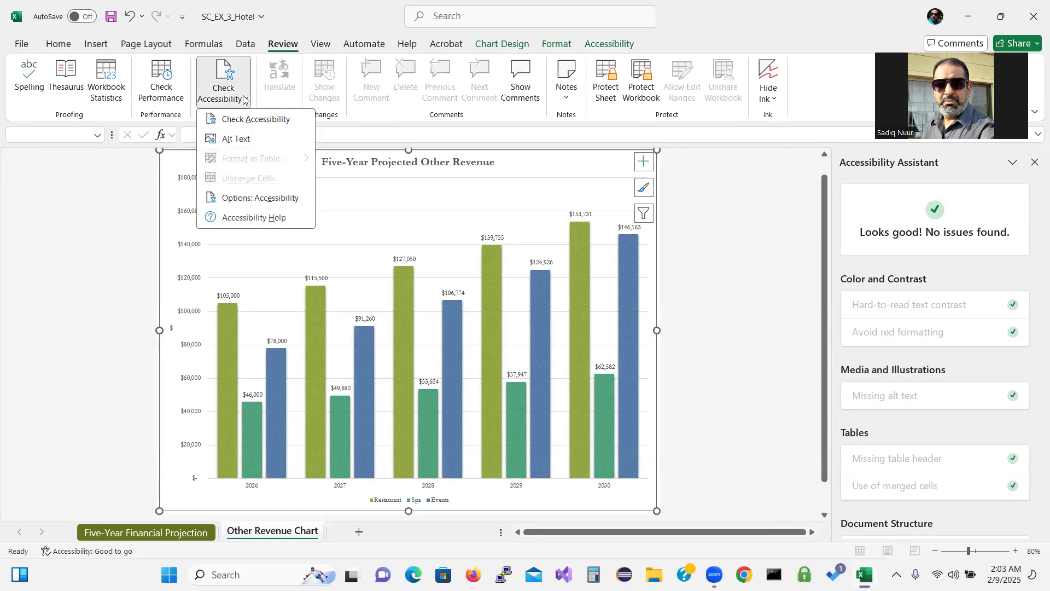
pyautogui.click(242, 144)
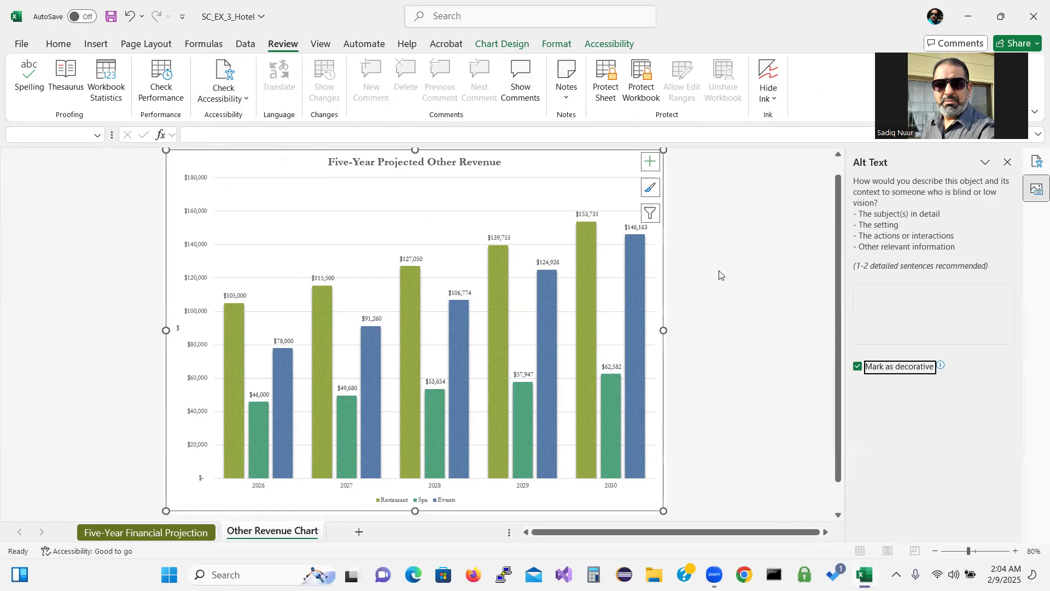
pyautogui.rightClick(576, 218)
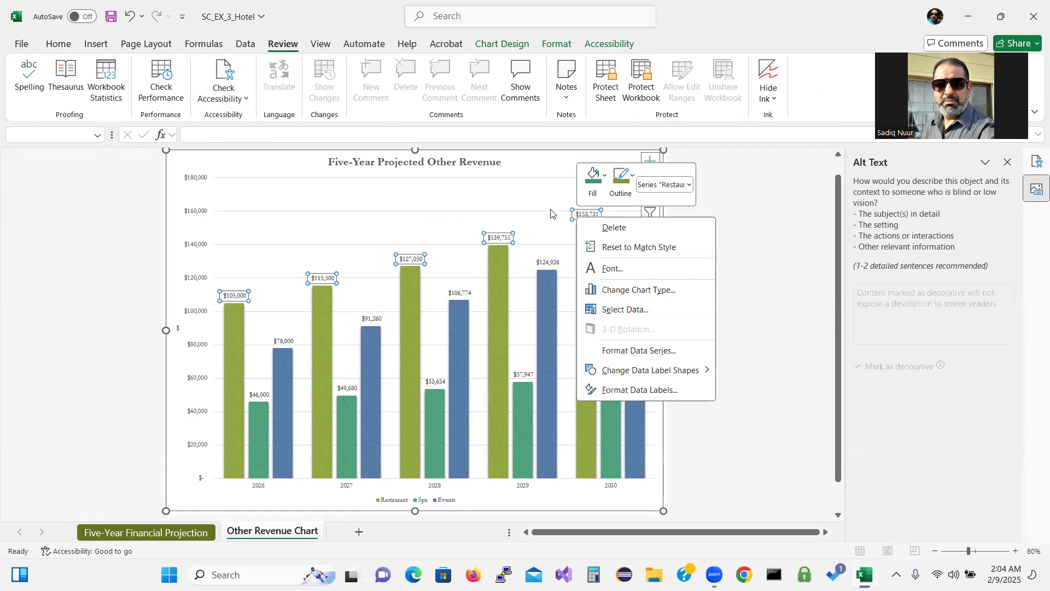
pyautogui.press('Escape')
pyautogui.click(555, 186)
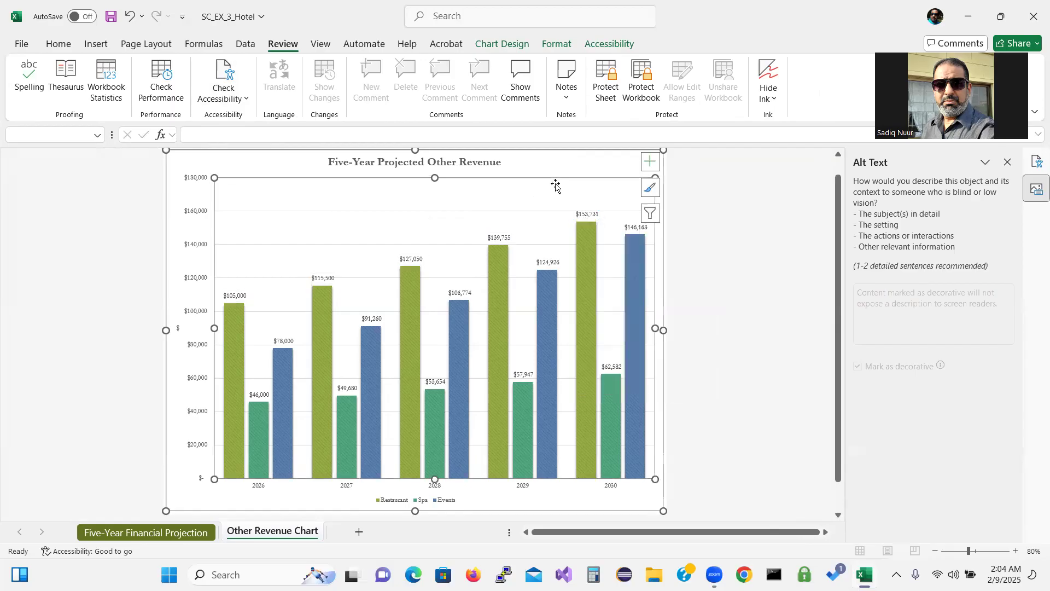
pyautogui.click(551, 165)
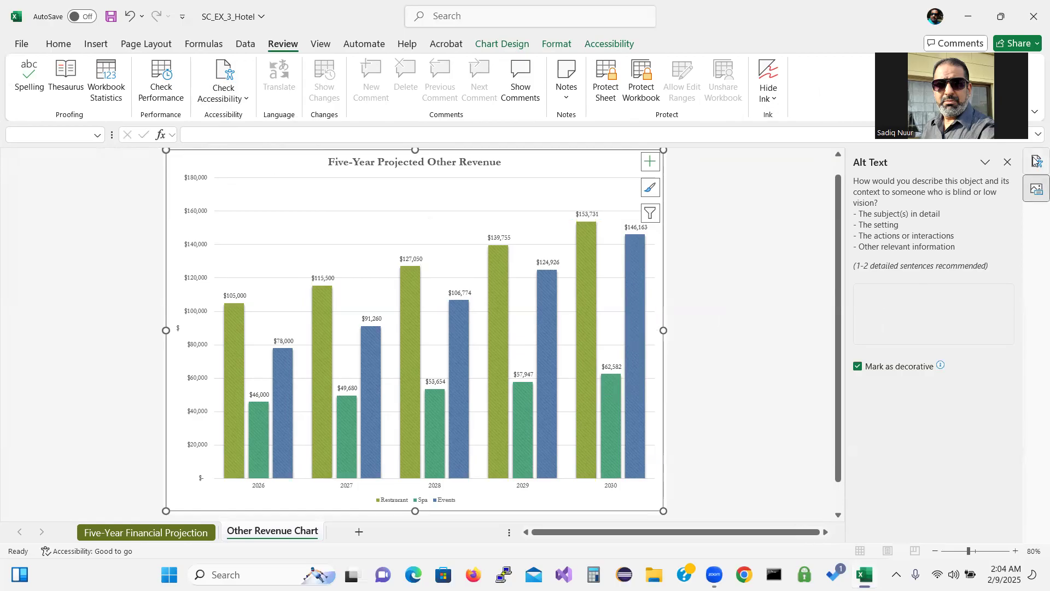
pyautogui.click(1034, 192)
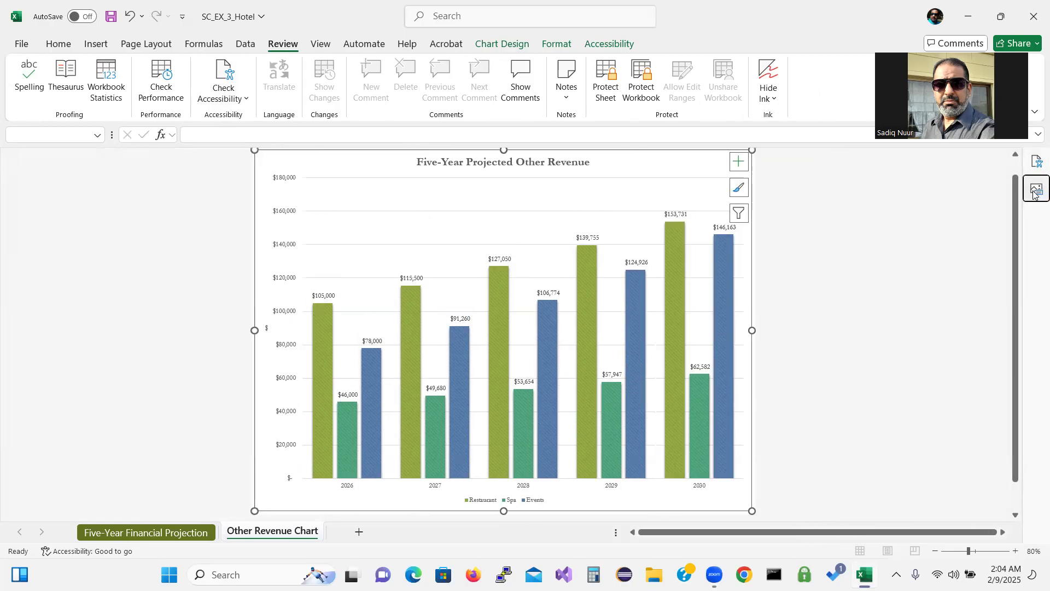
# Step: Open the alt text settings of the Five-Year Projected Other Revenue chart and remove its decorative marking
pyautogui.click(1036, 161)
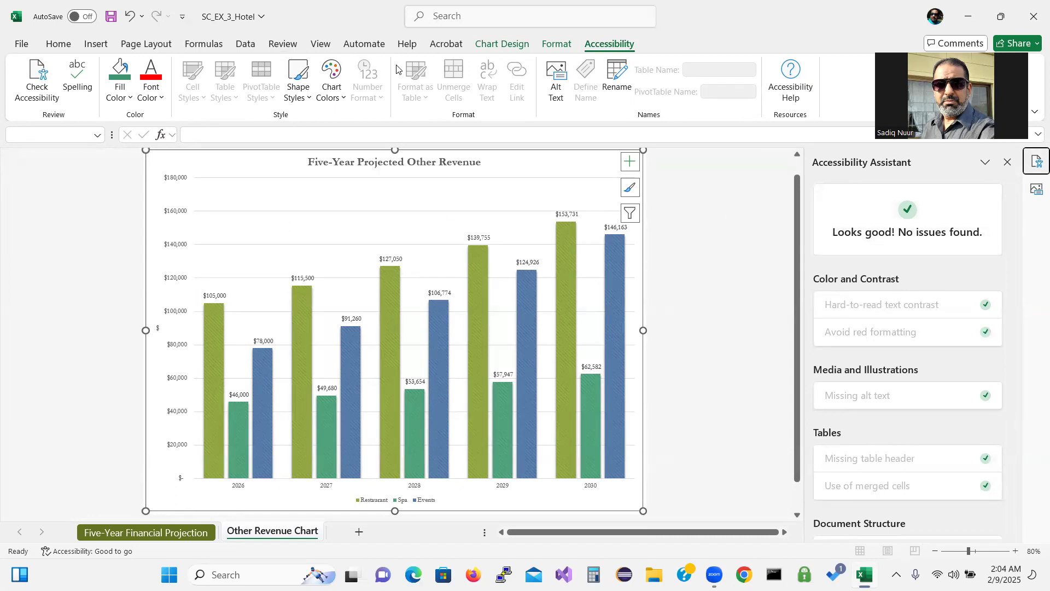
pyautogui.click(279, 48)
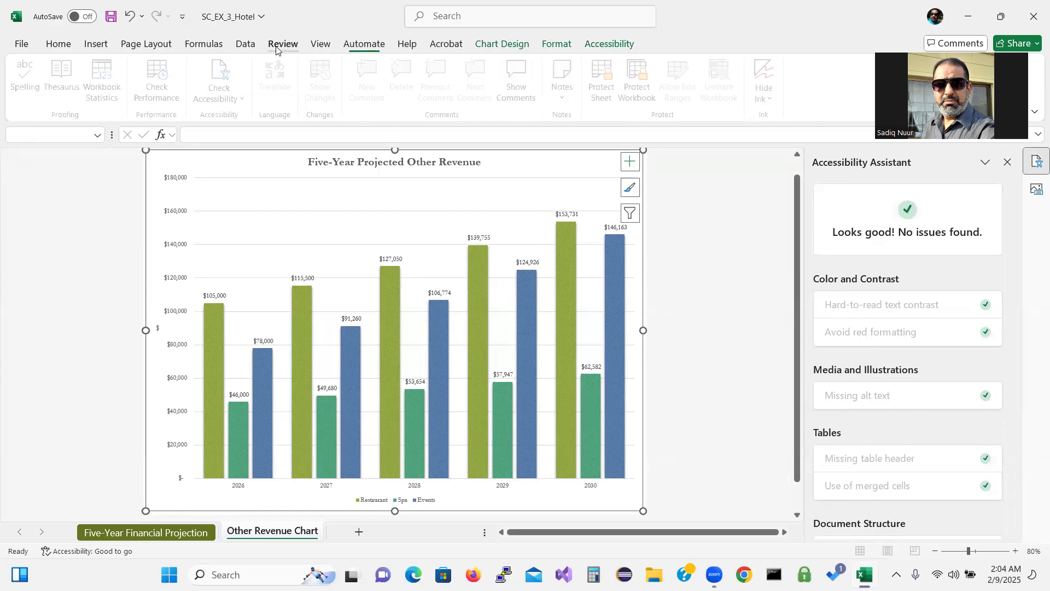
pyautogui.click(410, 164)
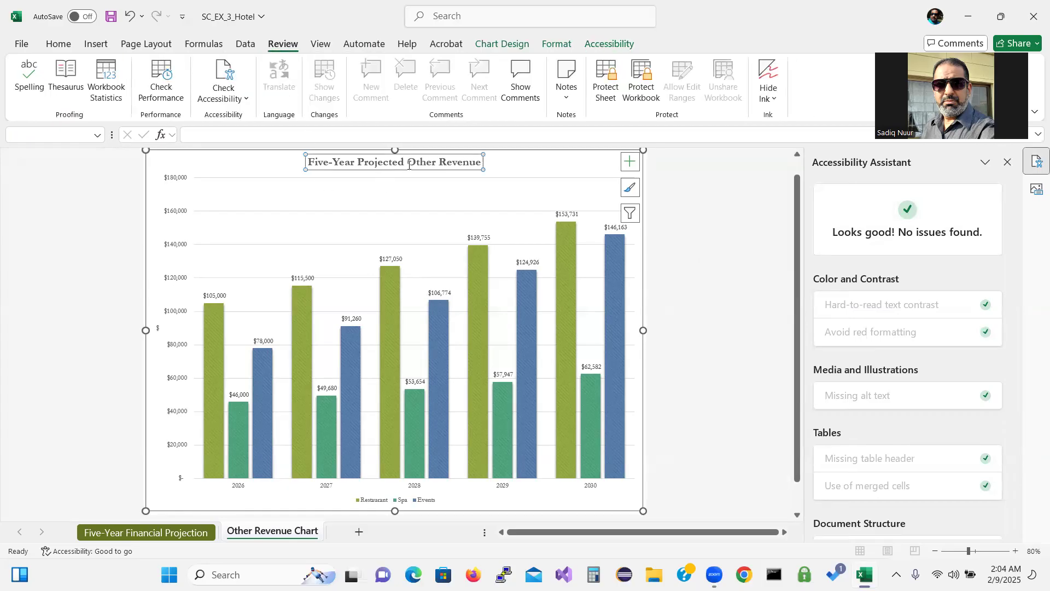
pyautogui.rightClick(500, 169)
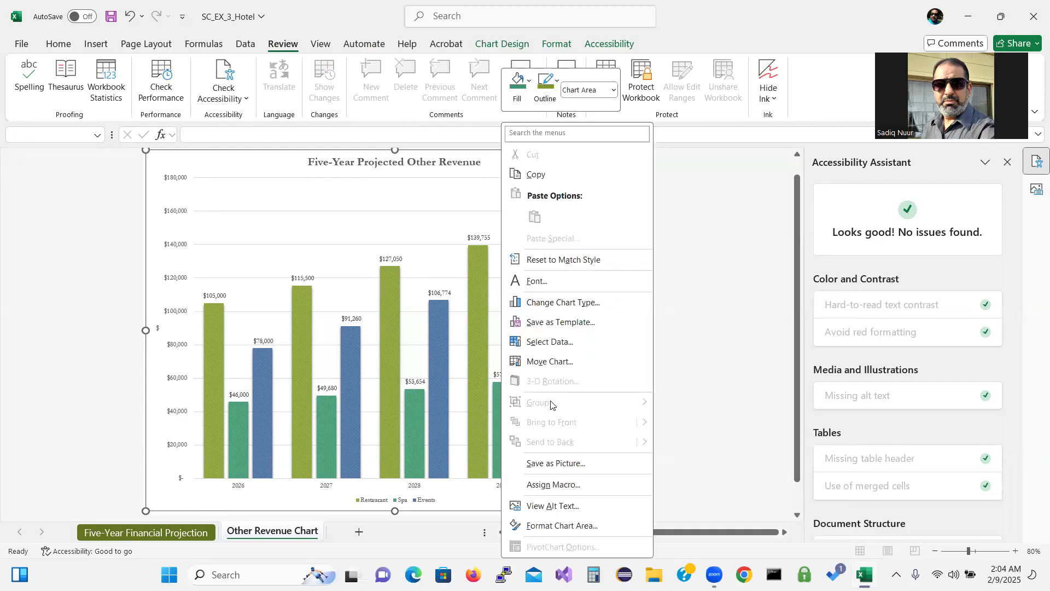
pyautogui.click(552, 505)
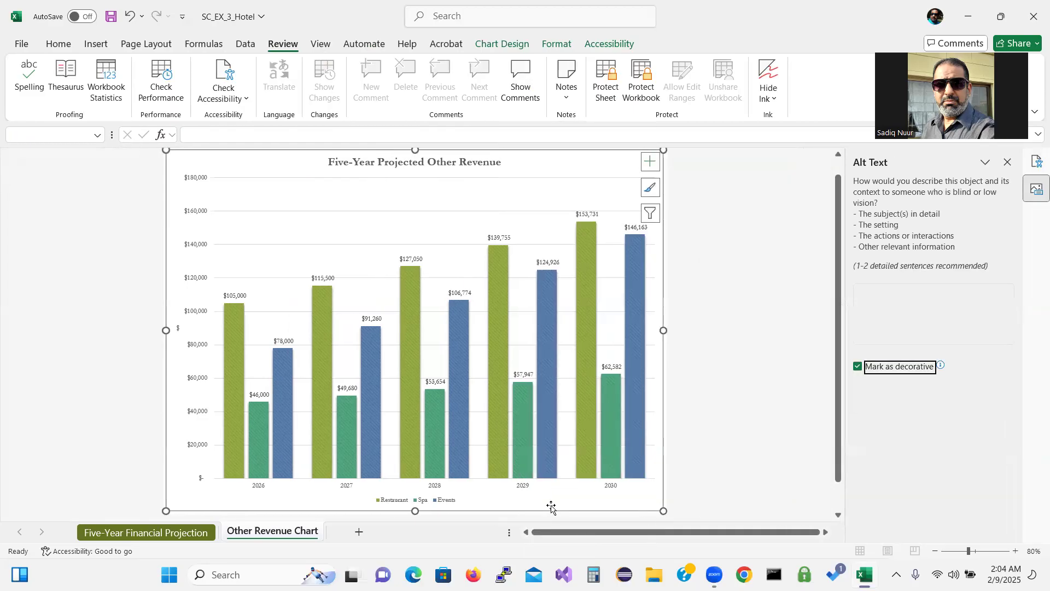
pyautogui.click(858, 366)
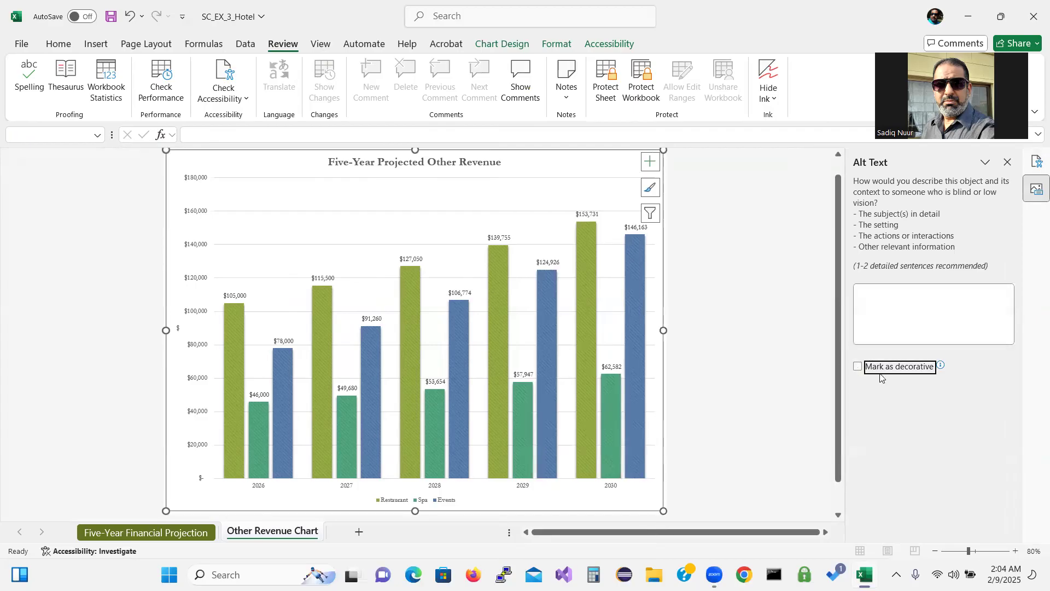
# Step: Enter "Five-Year Projected Other Revenue" as the chart's alt text and close the accessibility panes
pyautogui.click(906, 296)
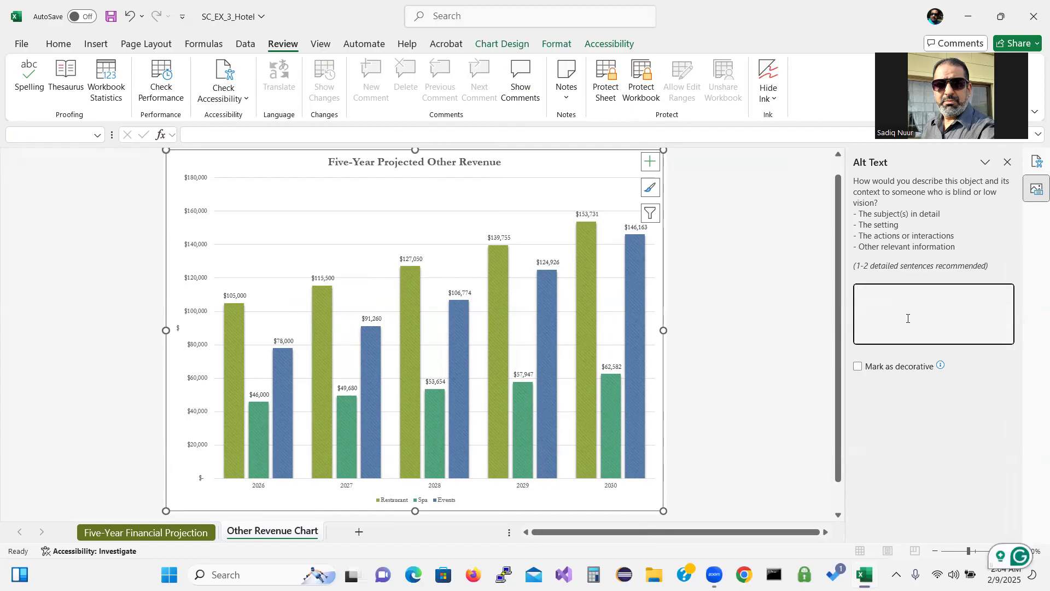
pyautogui.write('Five-Year Projec')
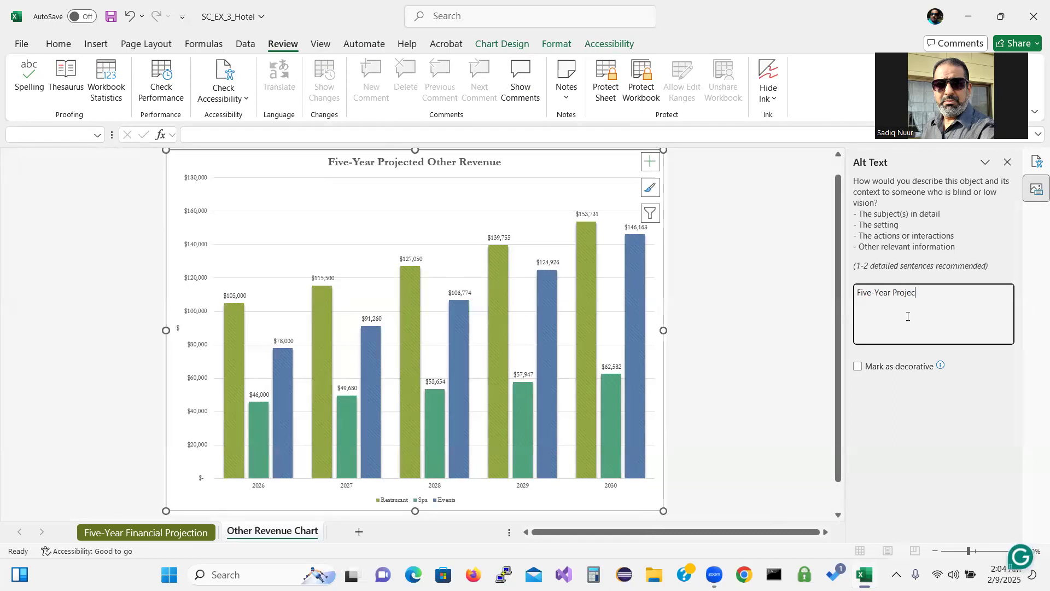
pyautogui.write('ted Other Revenue')
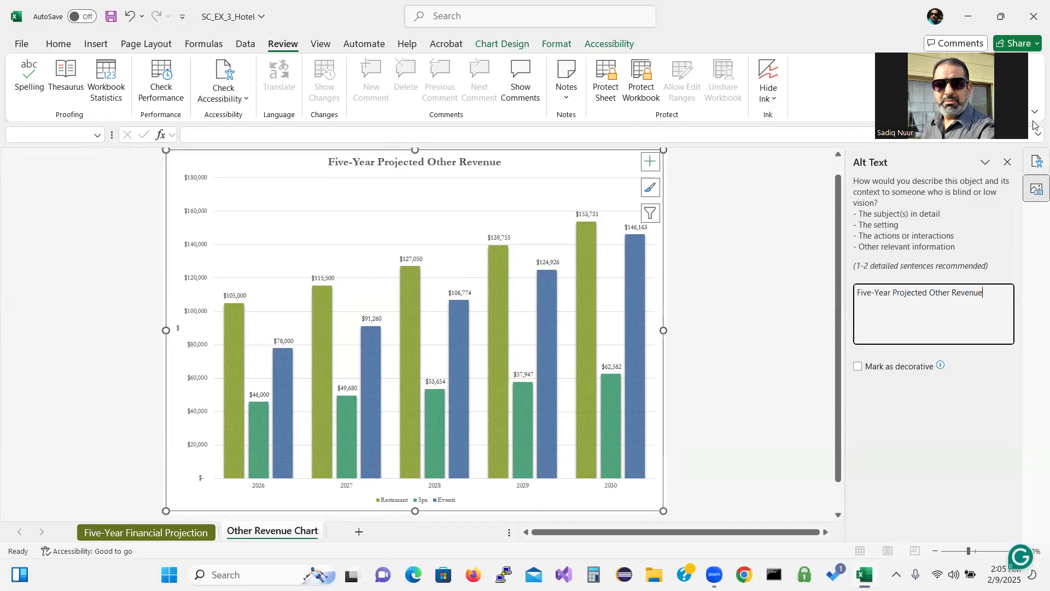
pyautogui.click(1007, 163)
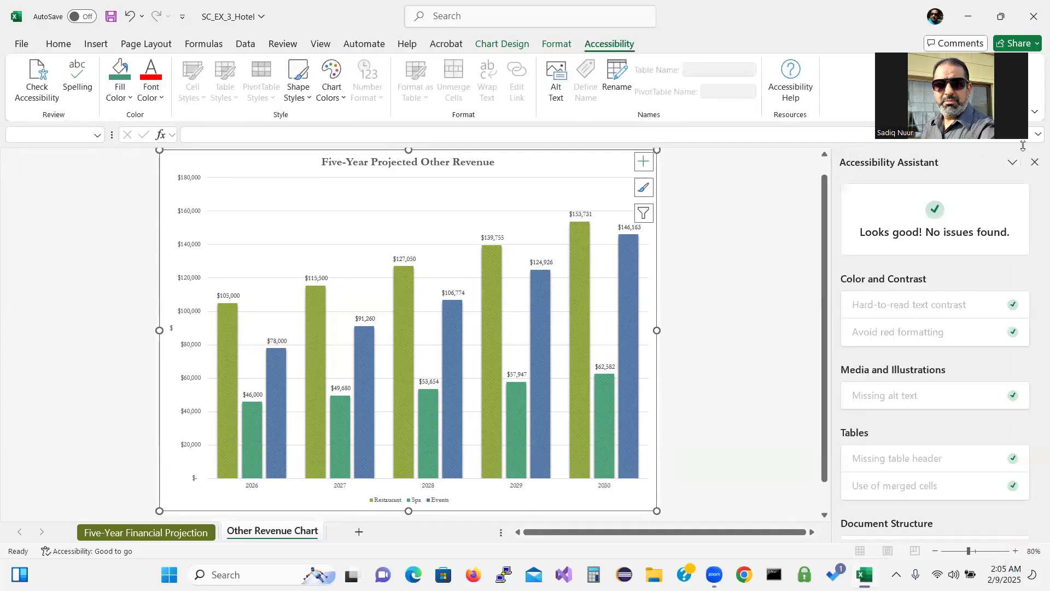
pyautogui.click(1036, 164)
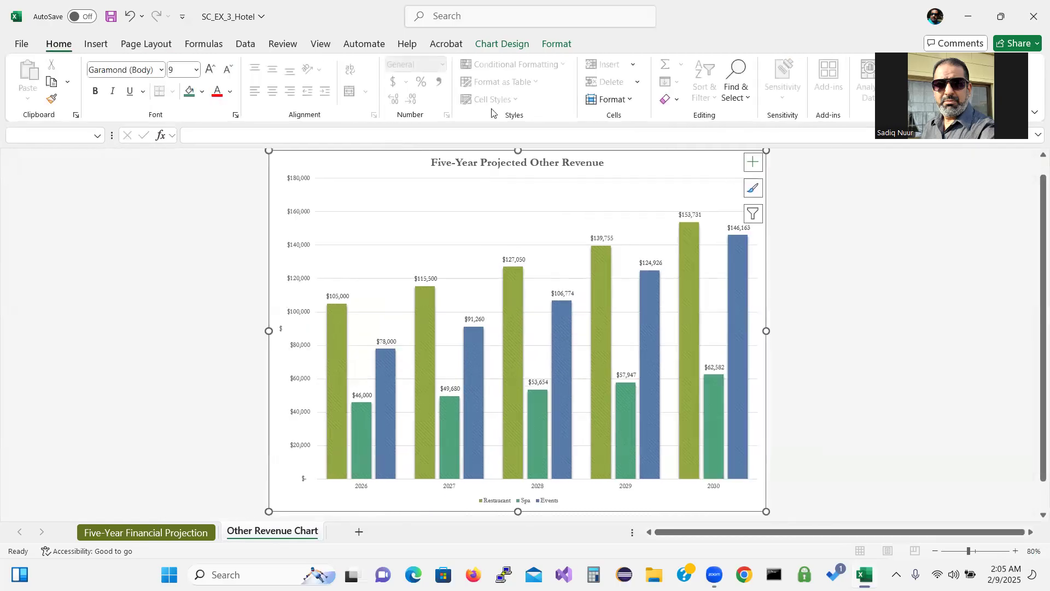
# Step: Run the accessibility check on the Five-Year Financial Projection sheet and review its results
pyautogui.click(171, 530)
pyautogui.click(283, 51)
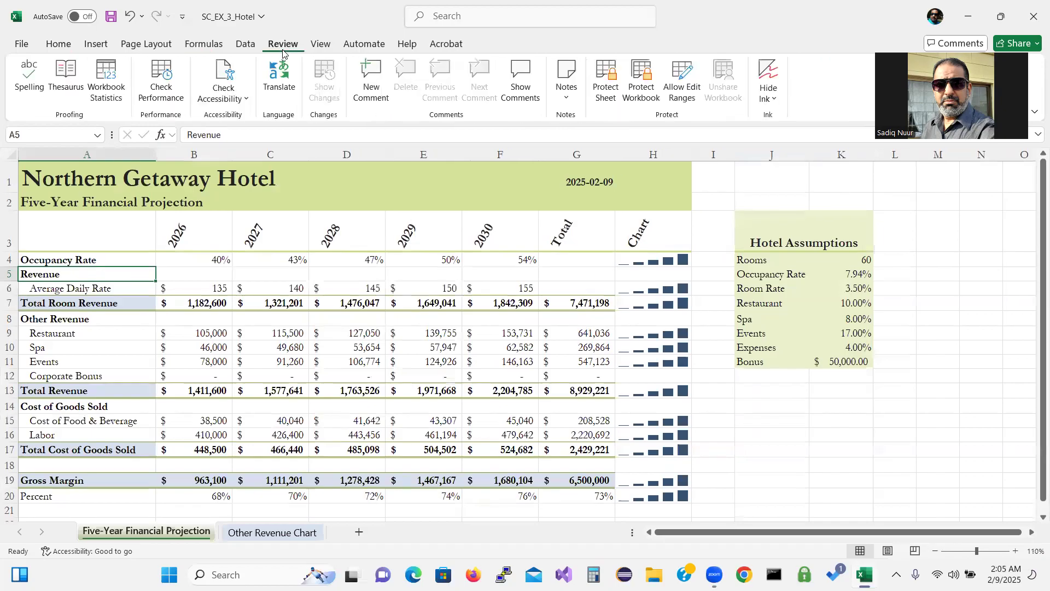
pyautogui.click(244, 100)
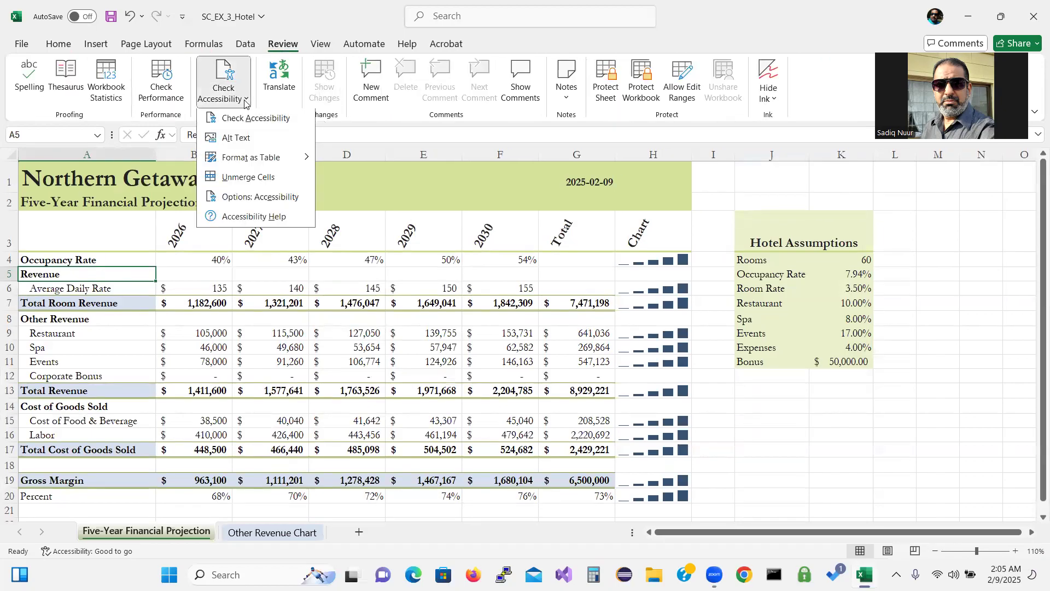
pyautogui.click(272, 119)
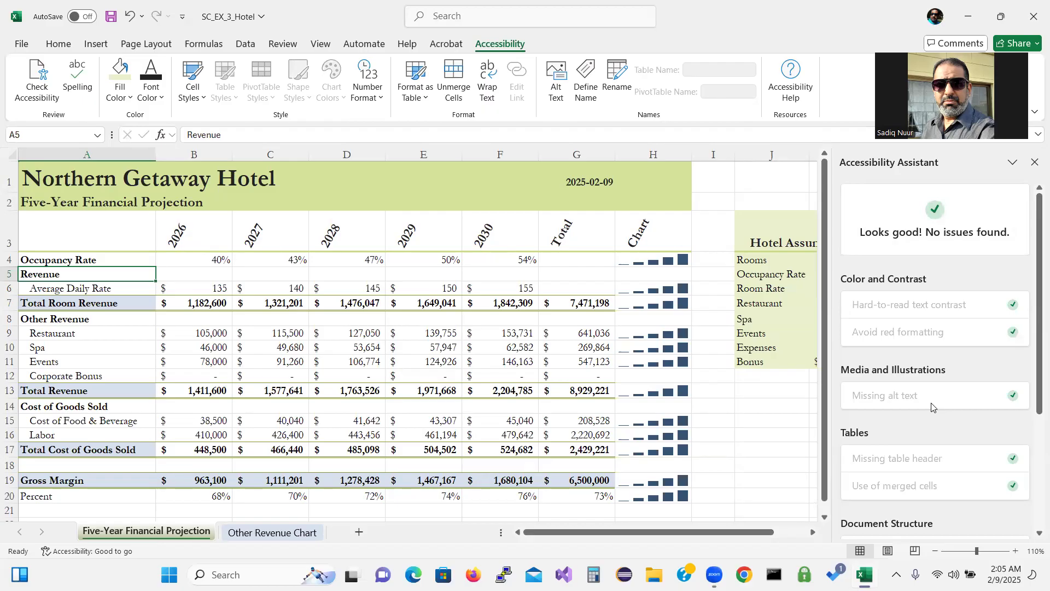
pyautogui.click(119, 552)
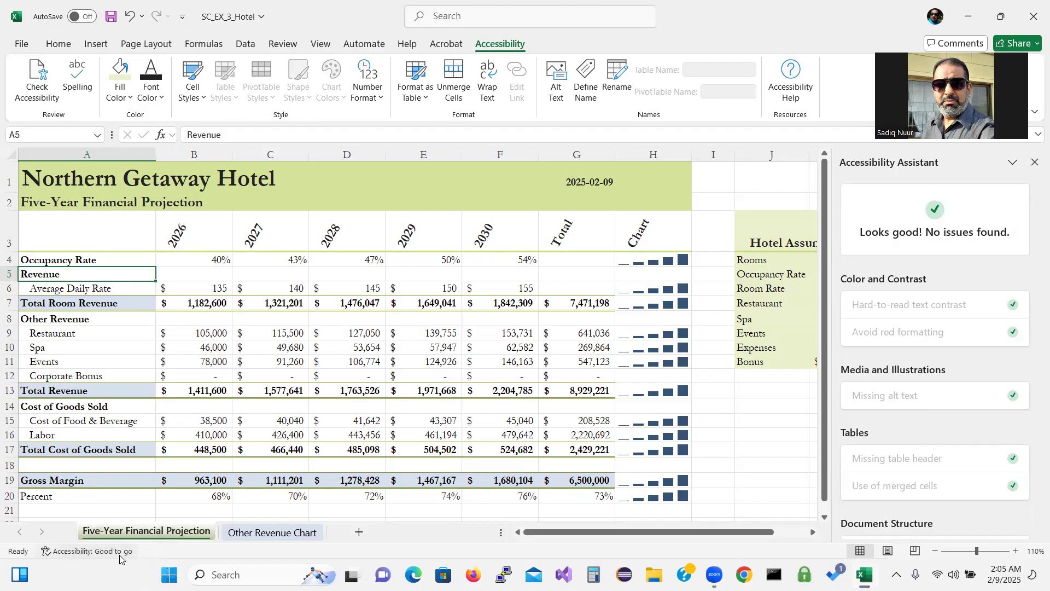
pyautogui.click(120, 554)
# Step: Look up the Gross Margin label in cell A19 in the Translator, view the target languages and close it
pyautogui.click(283, 45)
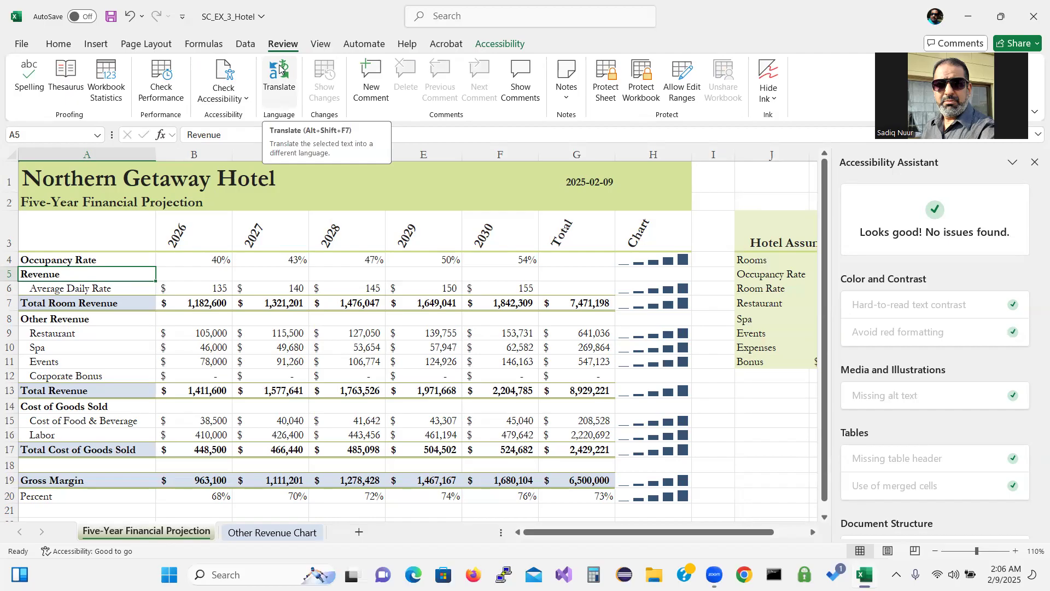
pyautogui.click(79, 481)
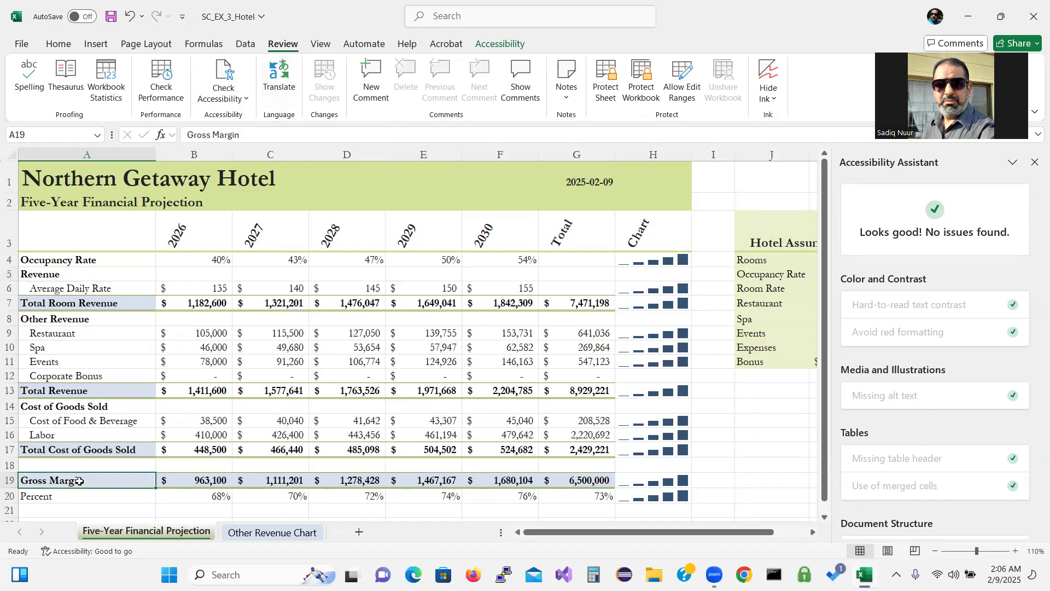
pyautogui.click(274, 64)
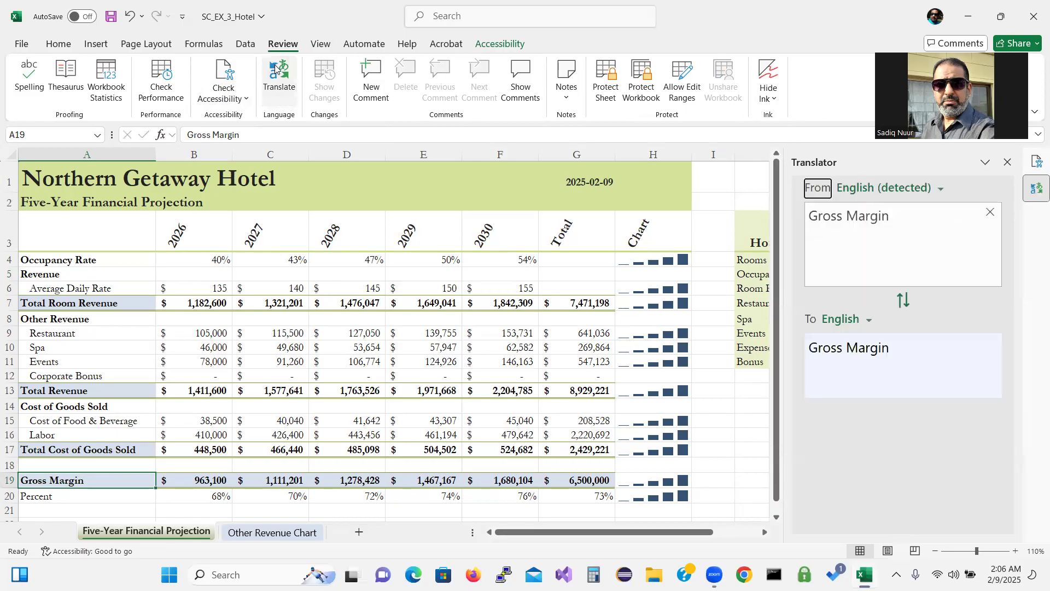
pyautogui.click(870, 322)
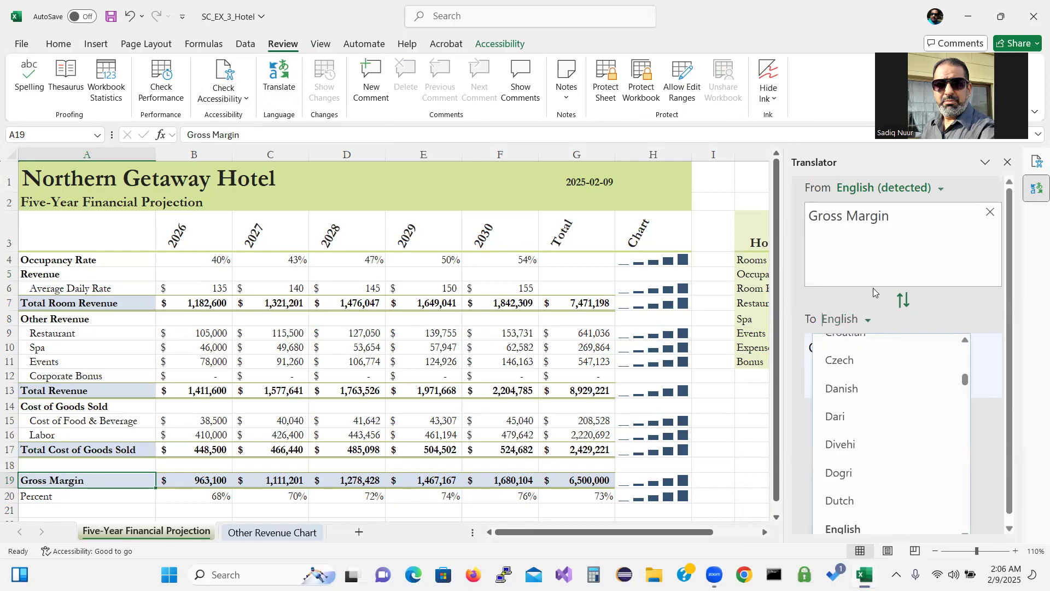
pyautogui.click(873, 288)
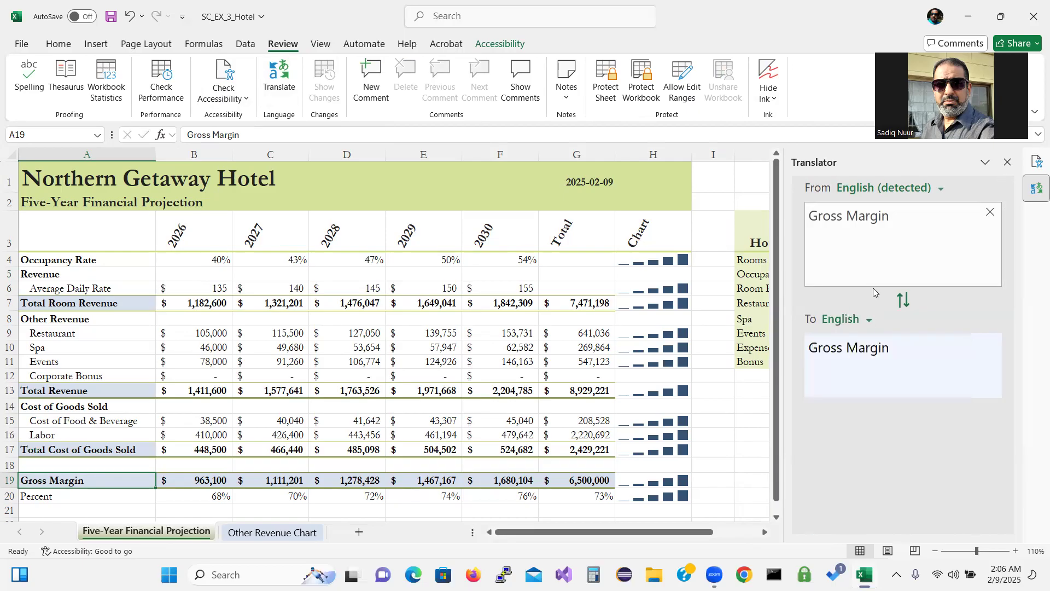
pyautogui.click(1008, 163)
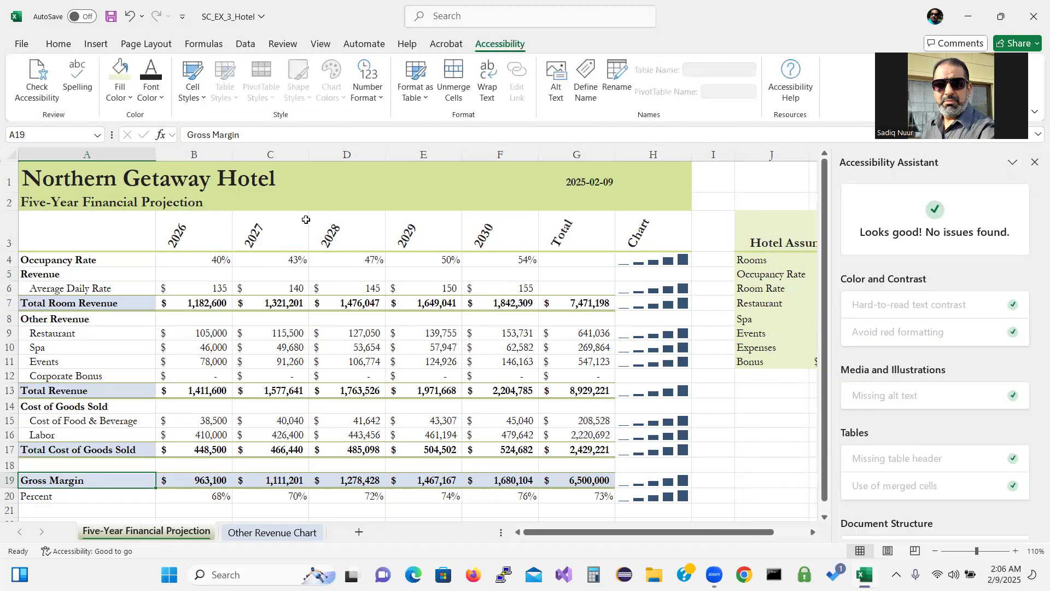
# Step: Save the workbook
pyautogui.click(62, 46)
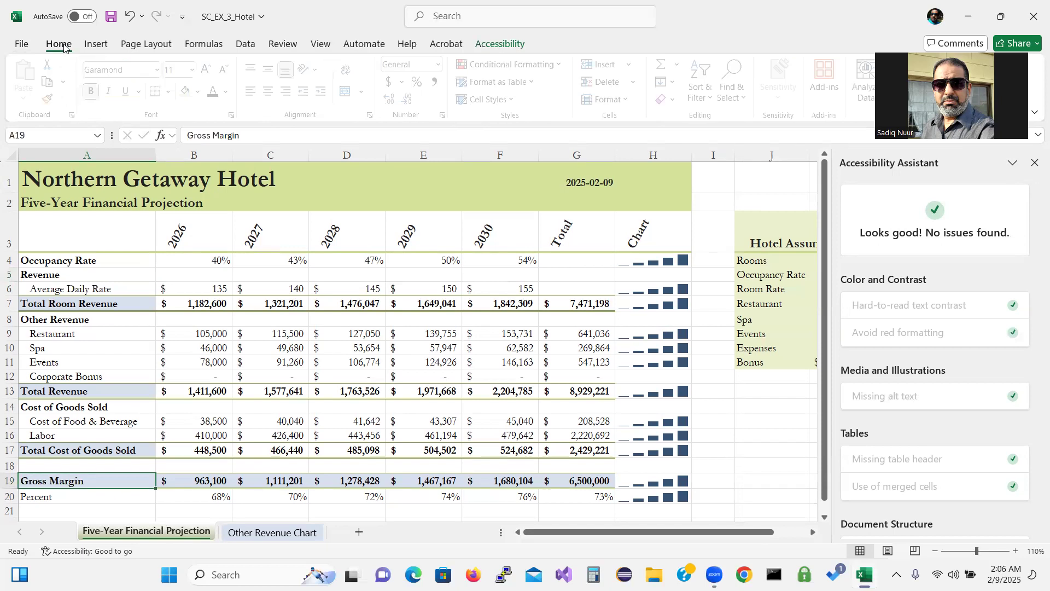
pyautogui.click(111, 17)
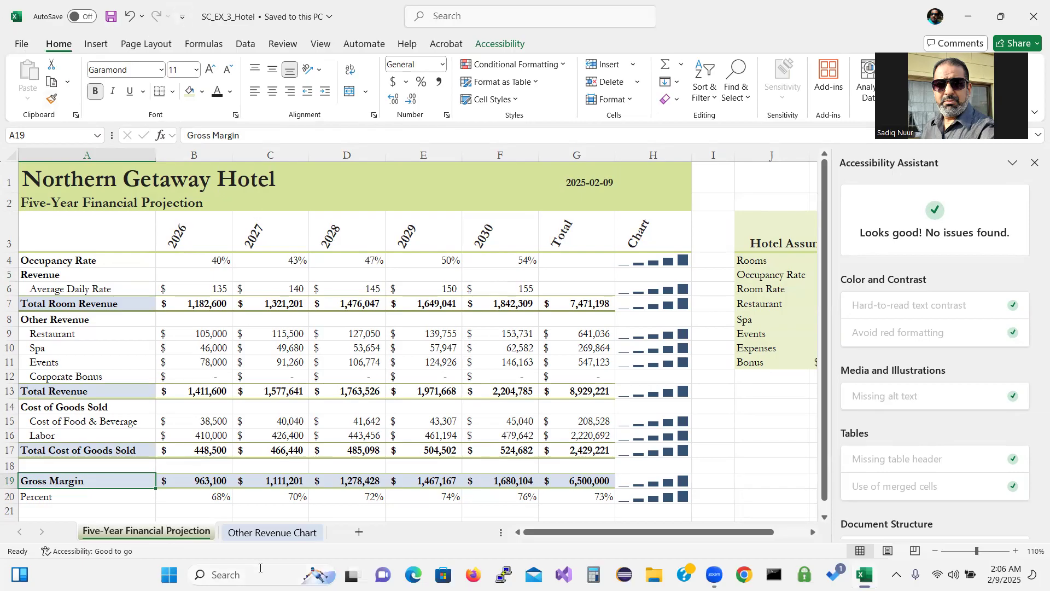
# Step: Insert "Clustered Column chart showing an upward trend in the" before the existing alt text of the chart on the Other Revenue Chart sheet
pyautogui.click(284, 532)
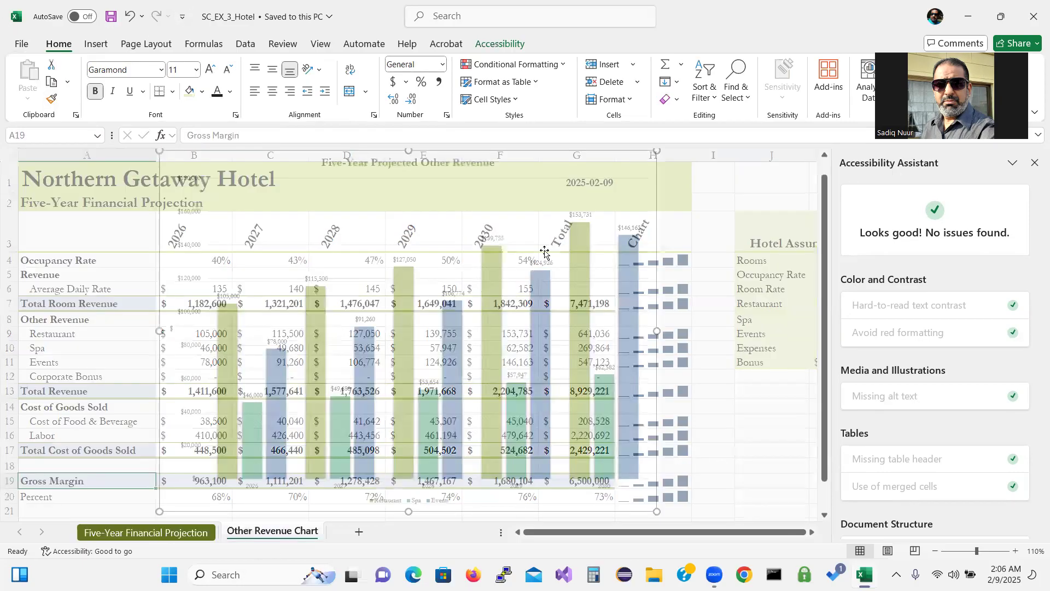
pyautogui.rightClick(511, 172)
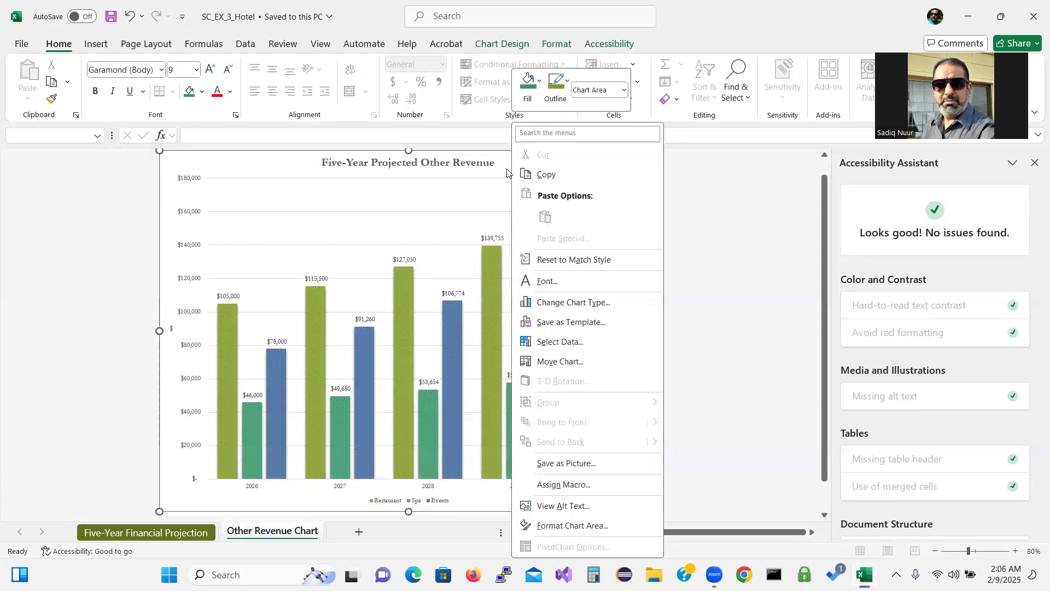
pyautogui.click(574, 504)
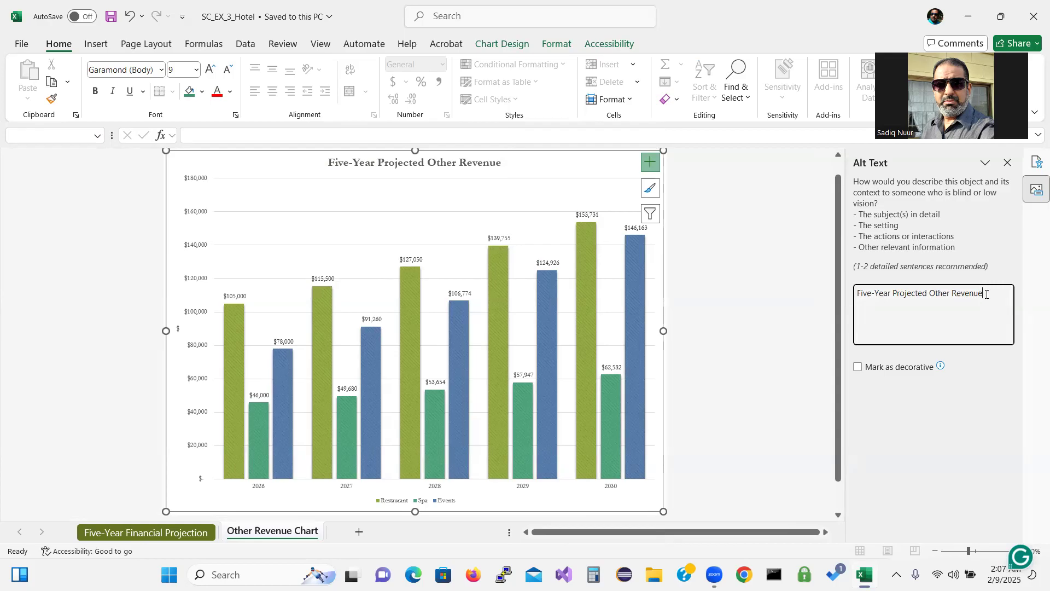
pyautogui.click(858, 292)
pyautogui.write('Clustered')
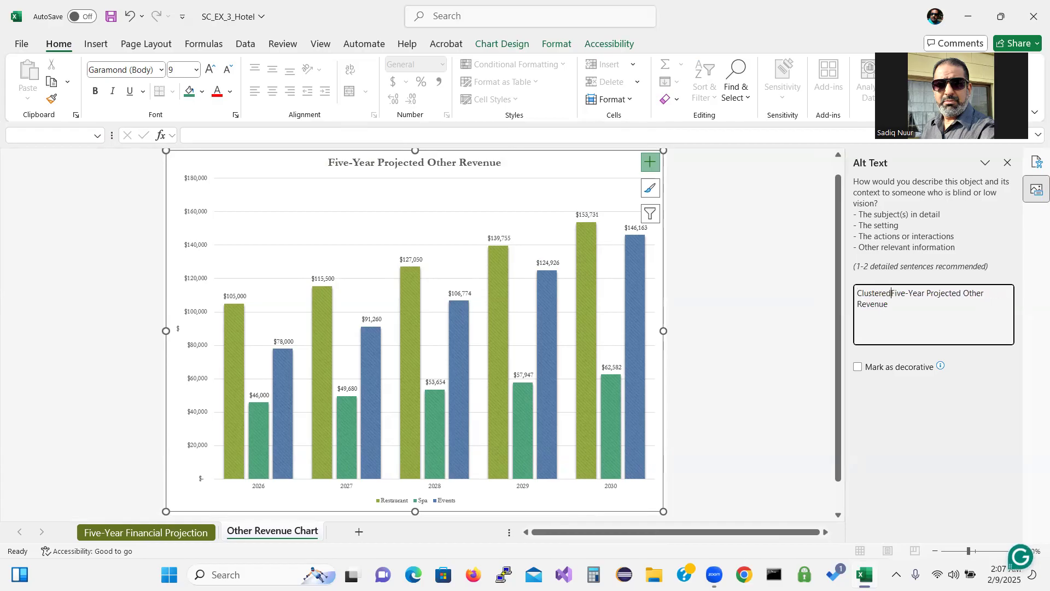
pyautogui.write(' Column')
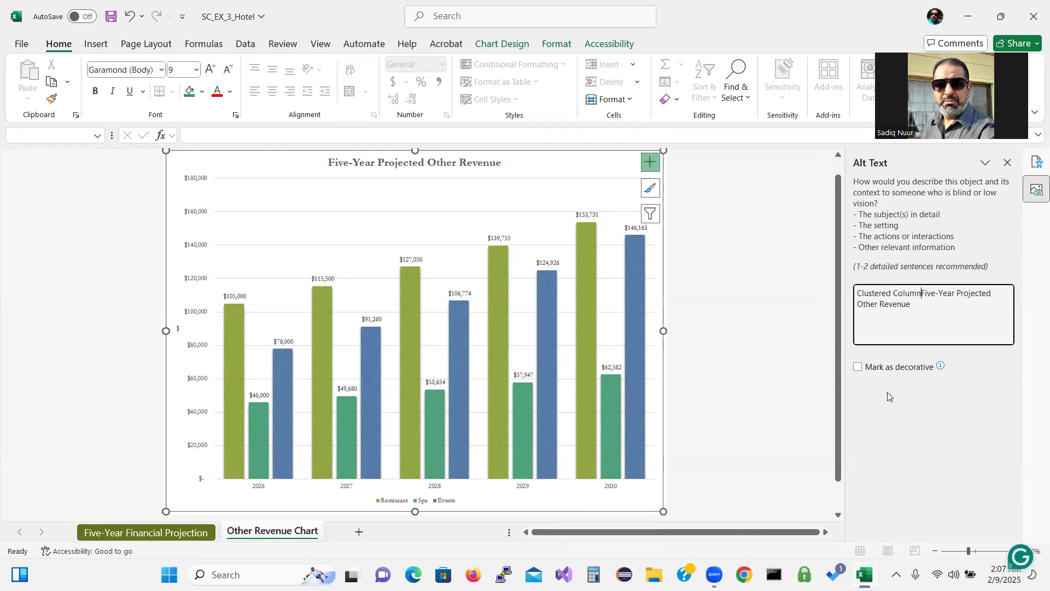
pyautogui.write(' chart s')
pyautogui.write('howibng=')
pyautogui.press('BackSpace')
pyautogui.press('BackSpace')
pyautogui.press('BackSpace')
pyautogui.press('BackSpace')
pyautogui.write('ng an ')
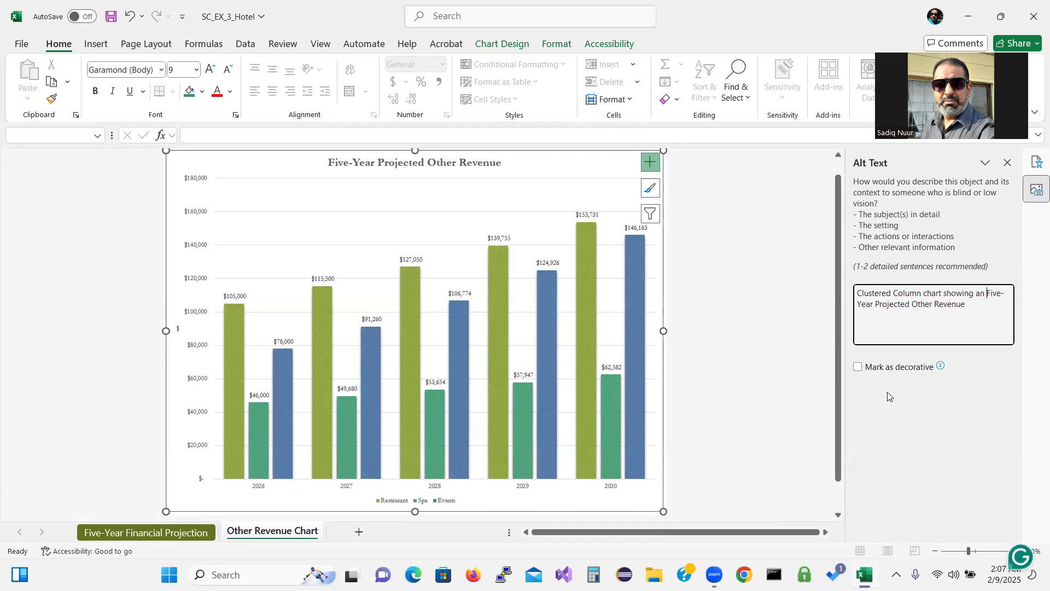
pyautogui.write('upward ')
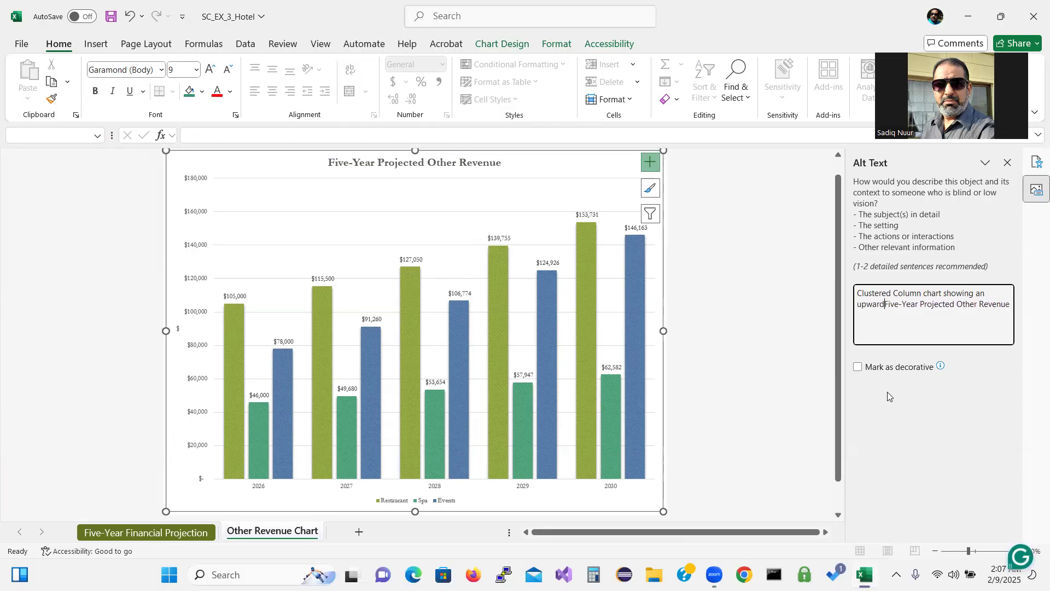
pyautogui.write('trend ')
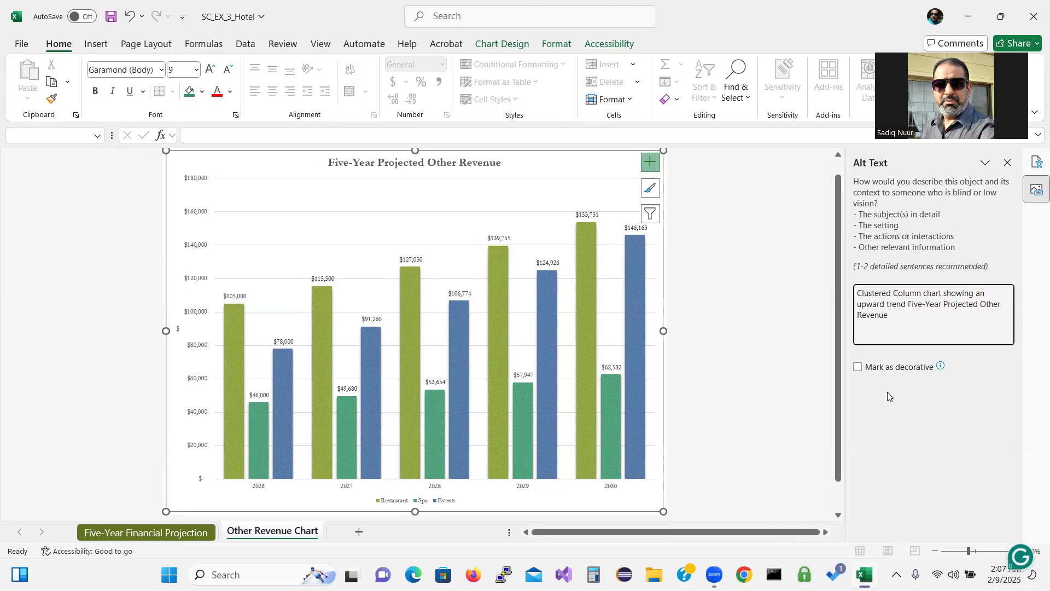
pyautogui.write('in the')
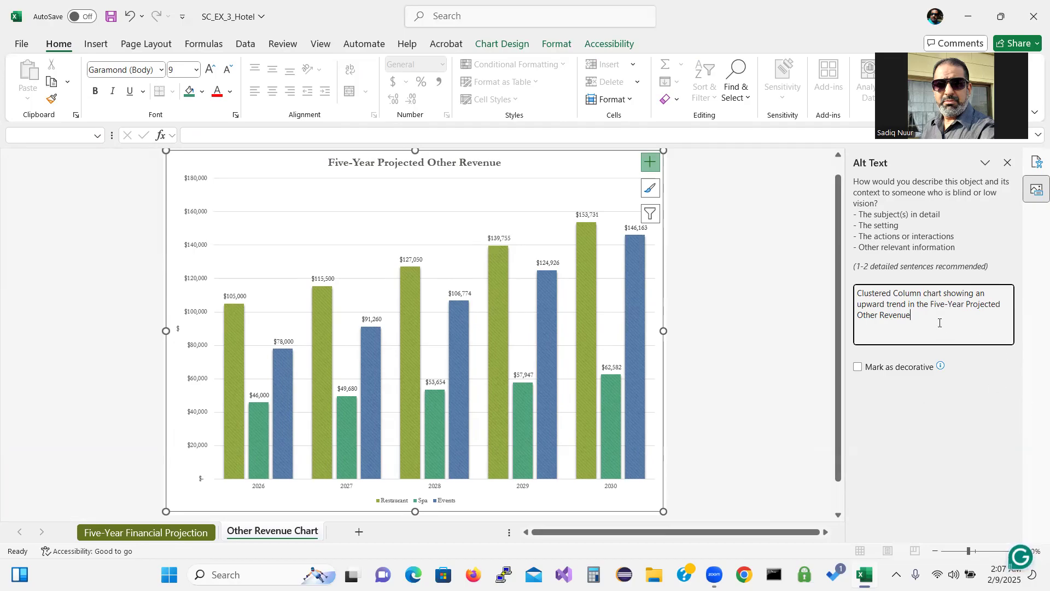
# Step: Append "categories. Restaurant, spa, and events are the categories shown in the chart" to the chart's alt text
pyautogui.write('categories. Rest')
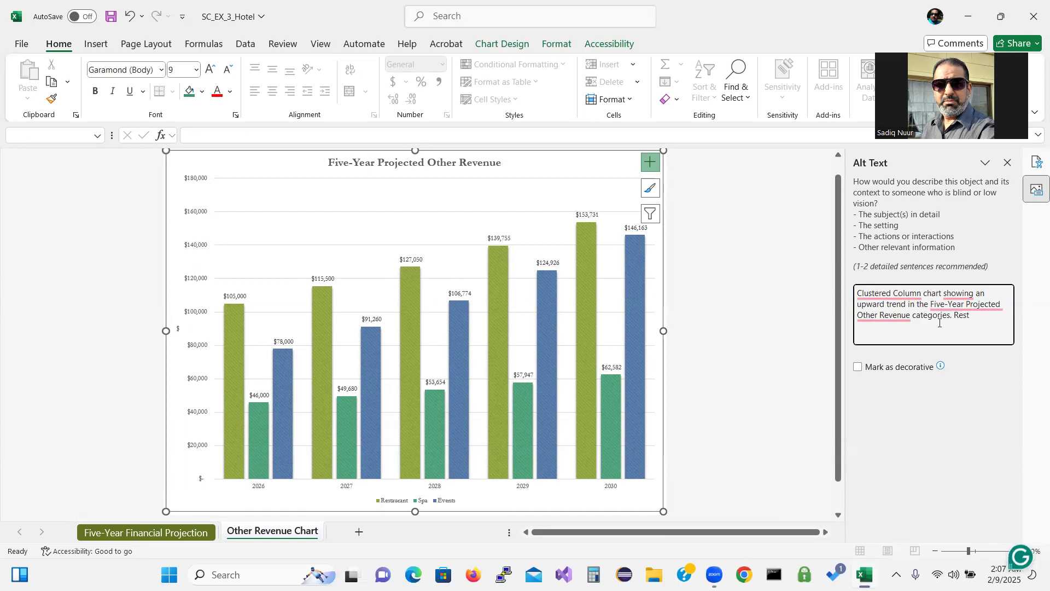
pyautogui.write('aurant, spa, and events are the categories')
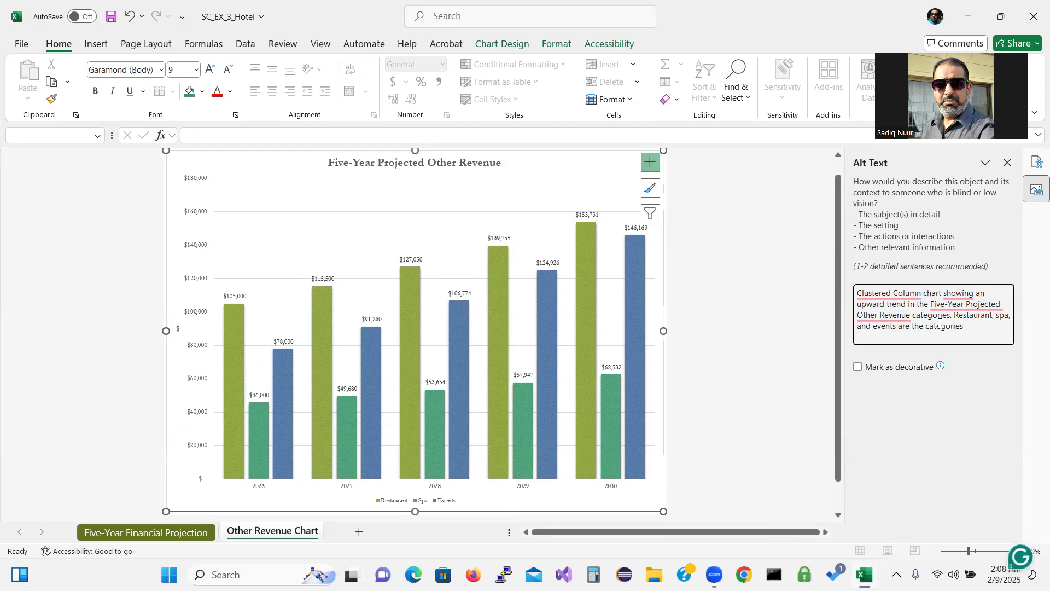
pyautogui.write(' sh')
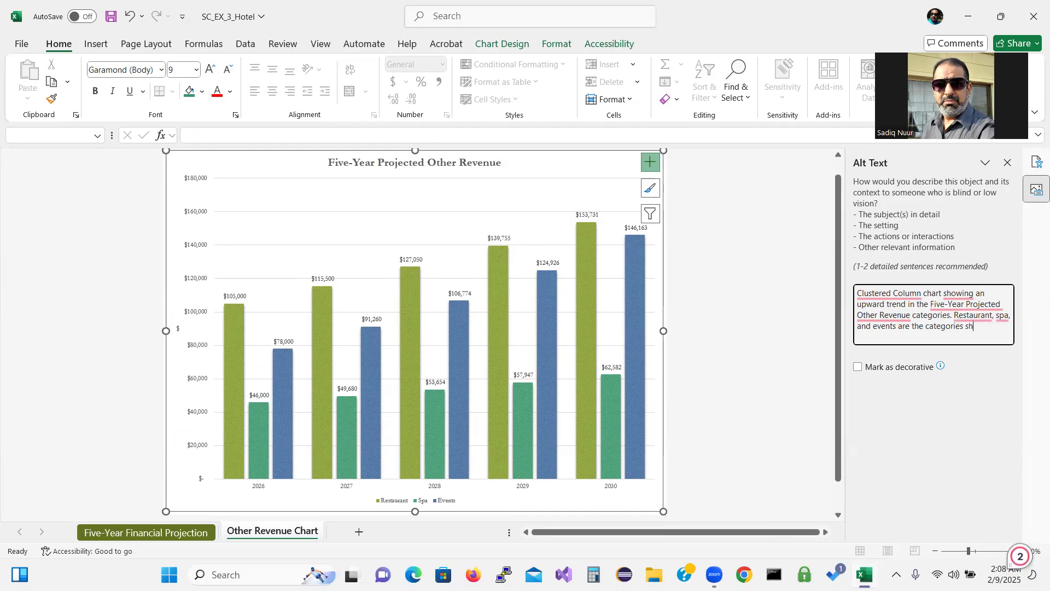
pyautogui.write('own in the chart')
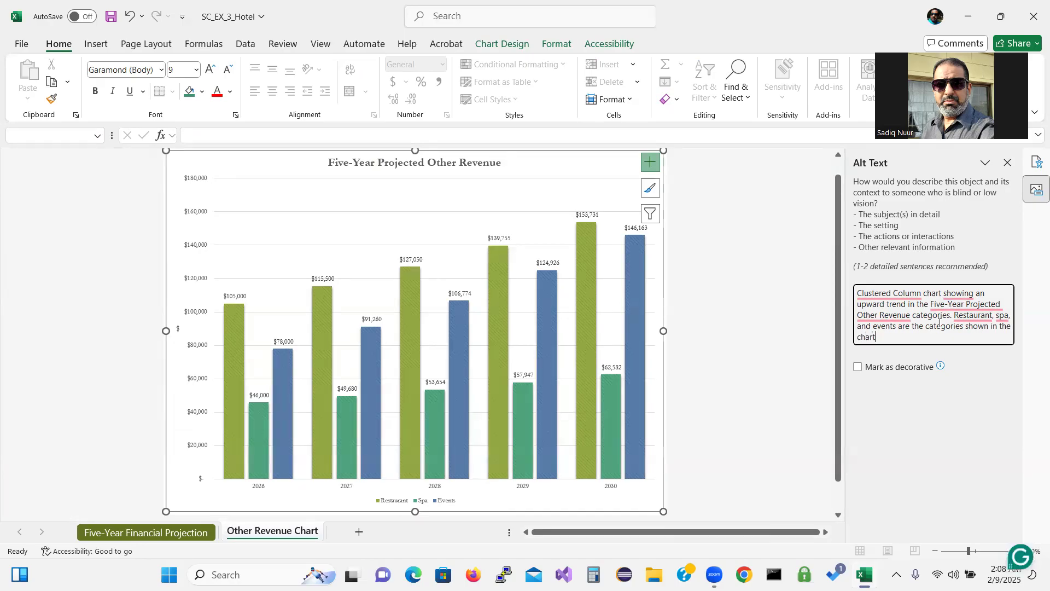
# Step: Accept Grammarly's rephrasing of the first alt text sentence, beginning "The clustered column chart shows", and end the alt text with a period
pyautogui.click(891, 294)
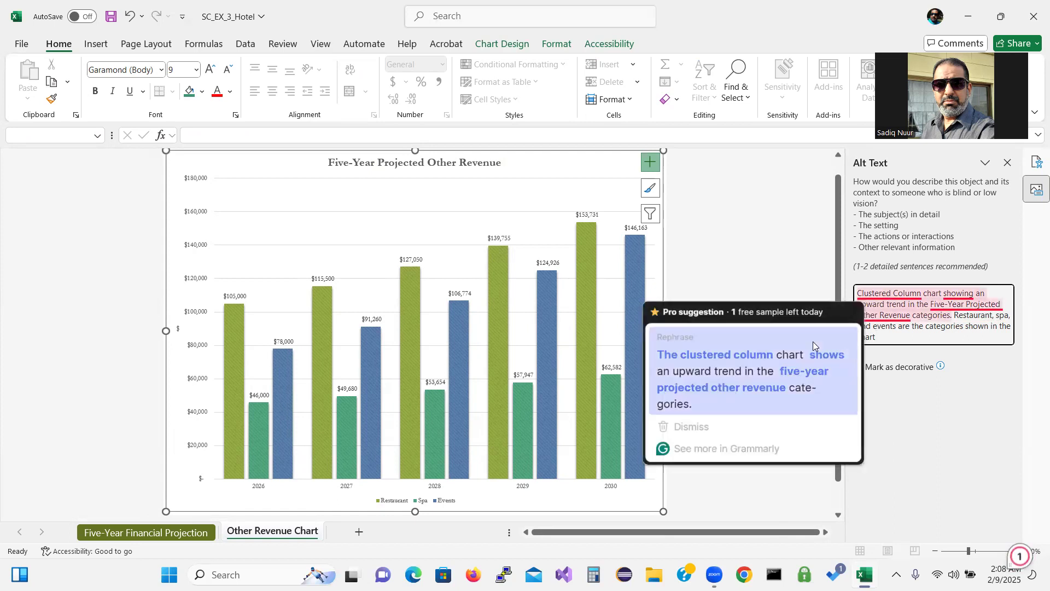
pyautogui.click(784, 372)
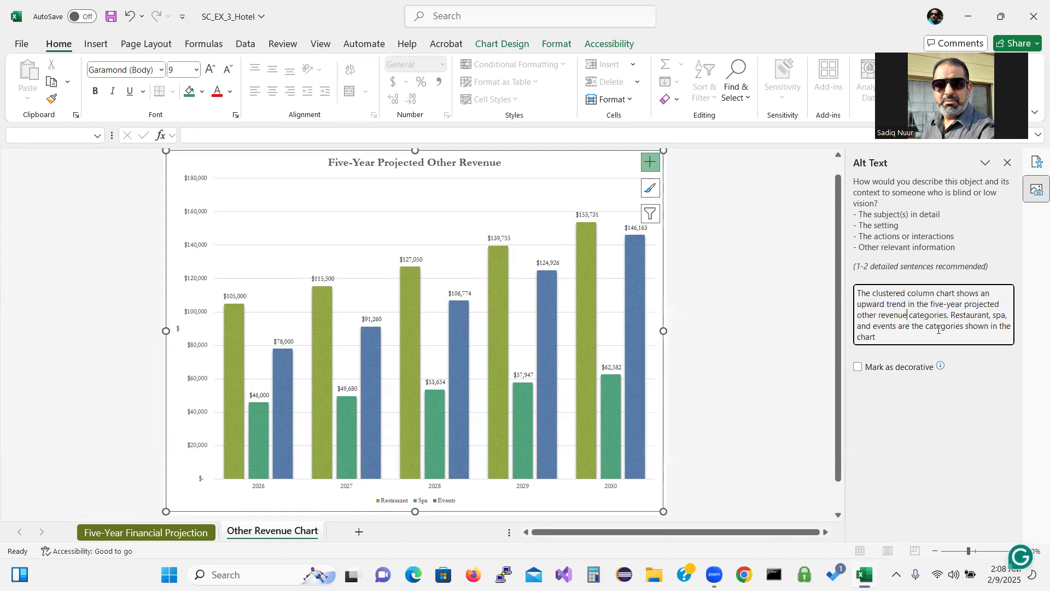
pyautogui.write('.')
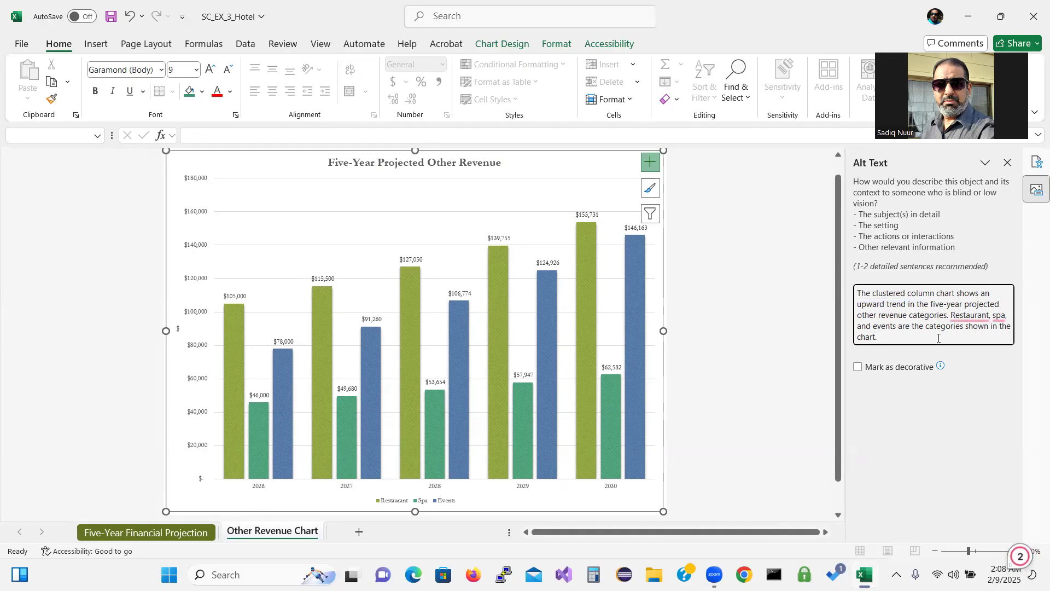
# Step: Apply the remaining Grammarly suggestions so the alt text ends with "other revenue categories: restaurants, spas, and events", and finish editing the alt text
pyautogui.moveTo(971, 317)
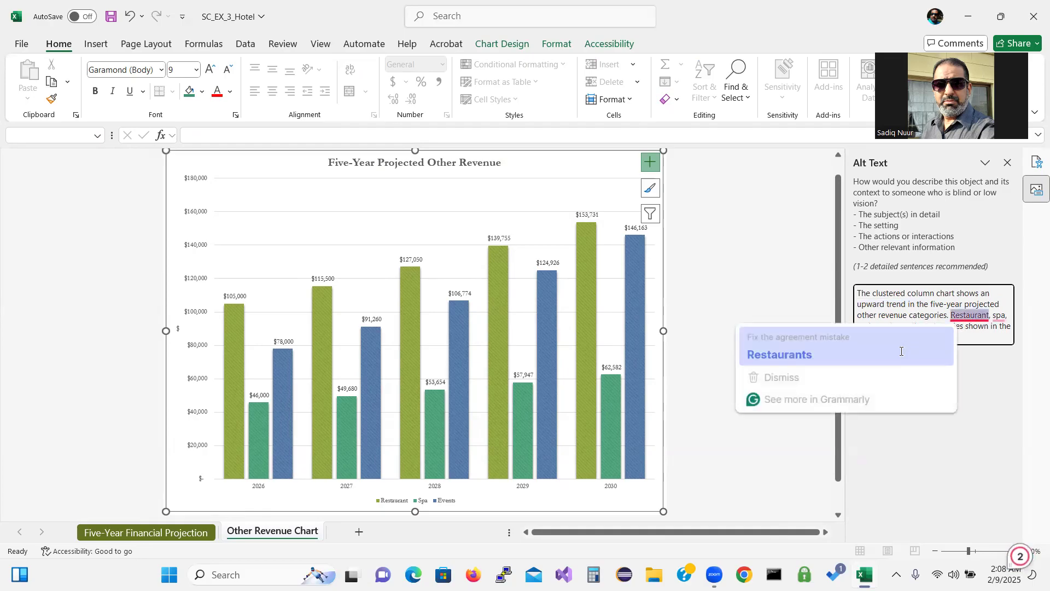
pyautogui.click(902, 351)
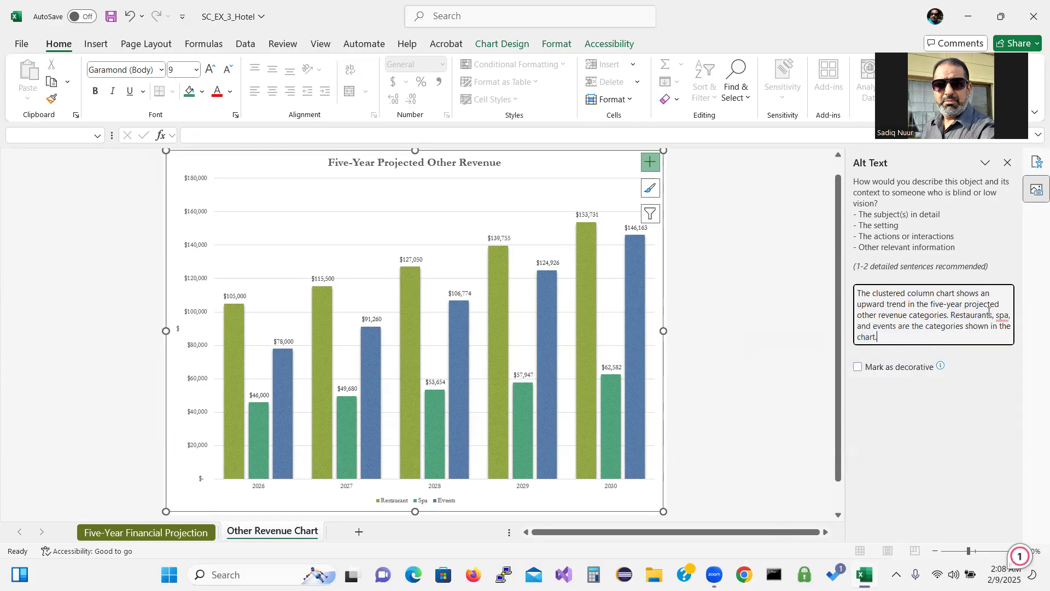
pyautogui.moveTo(1001, 316)
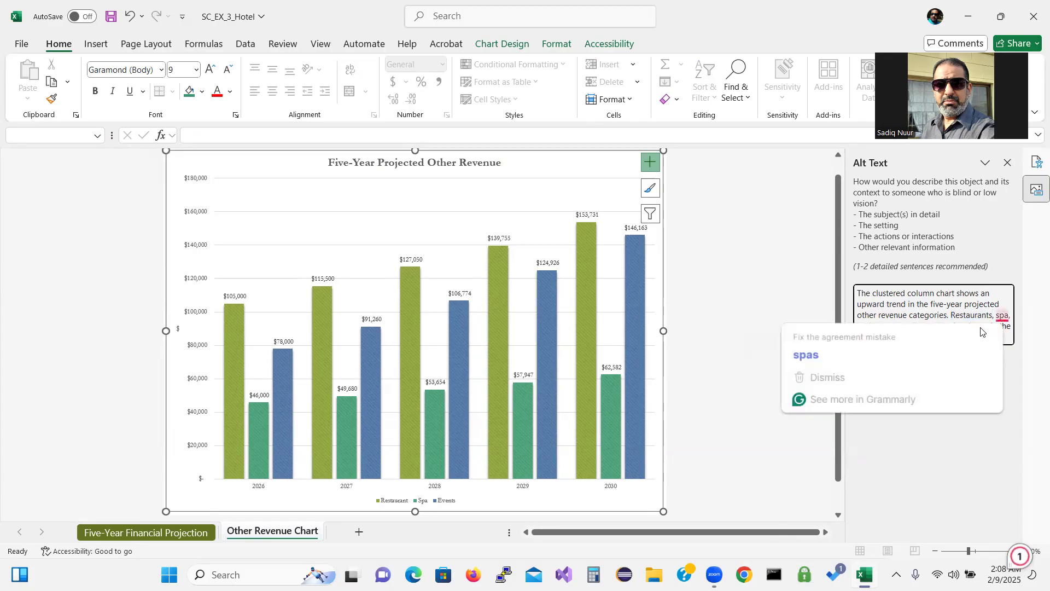
pyautogui.click(936, 351)
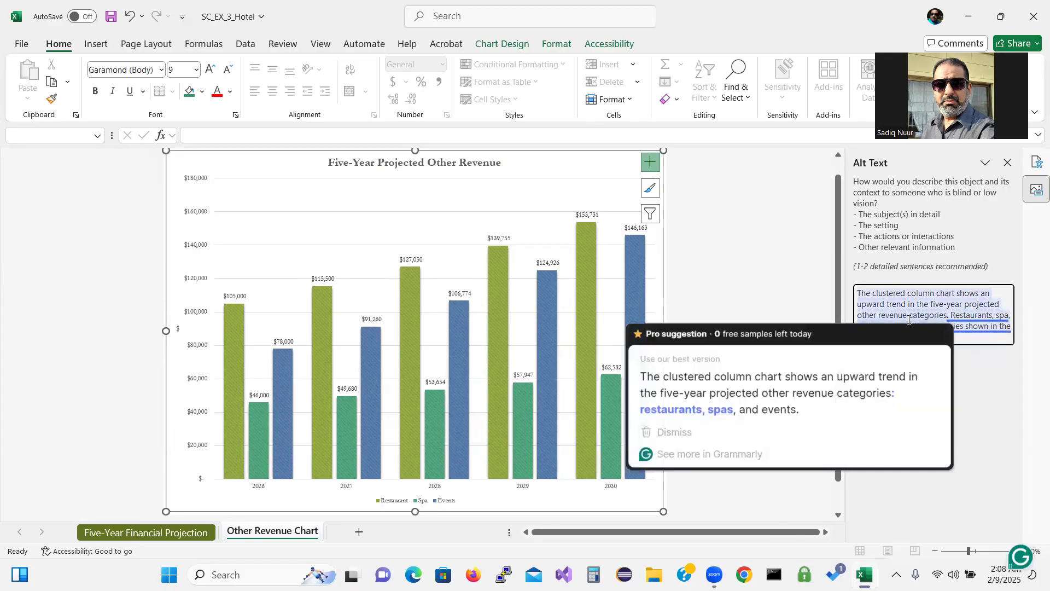
pyautogui.click(889, 361)
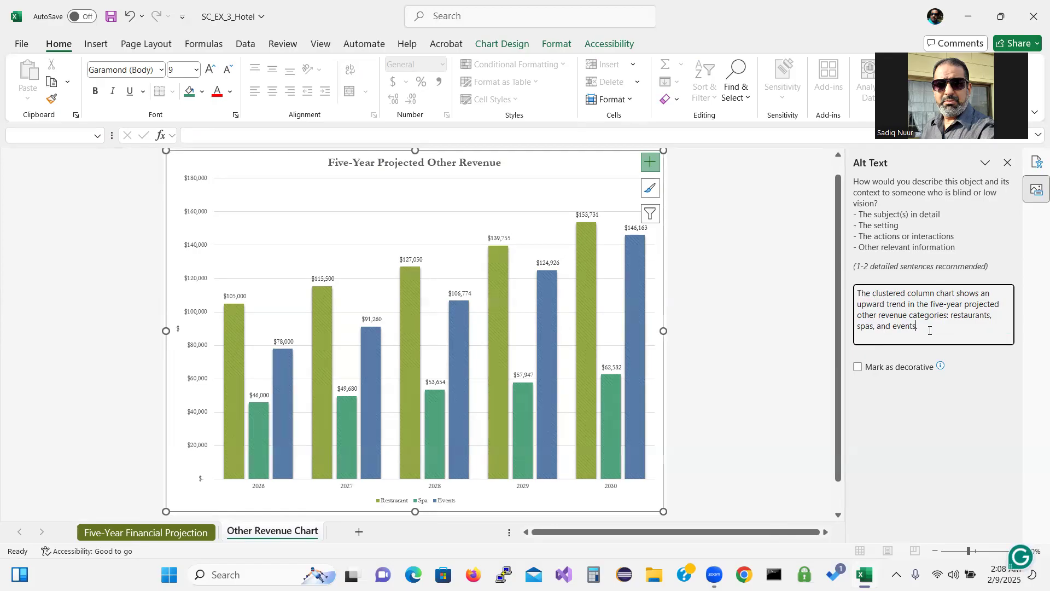
pyautogui.click(1008, 163)
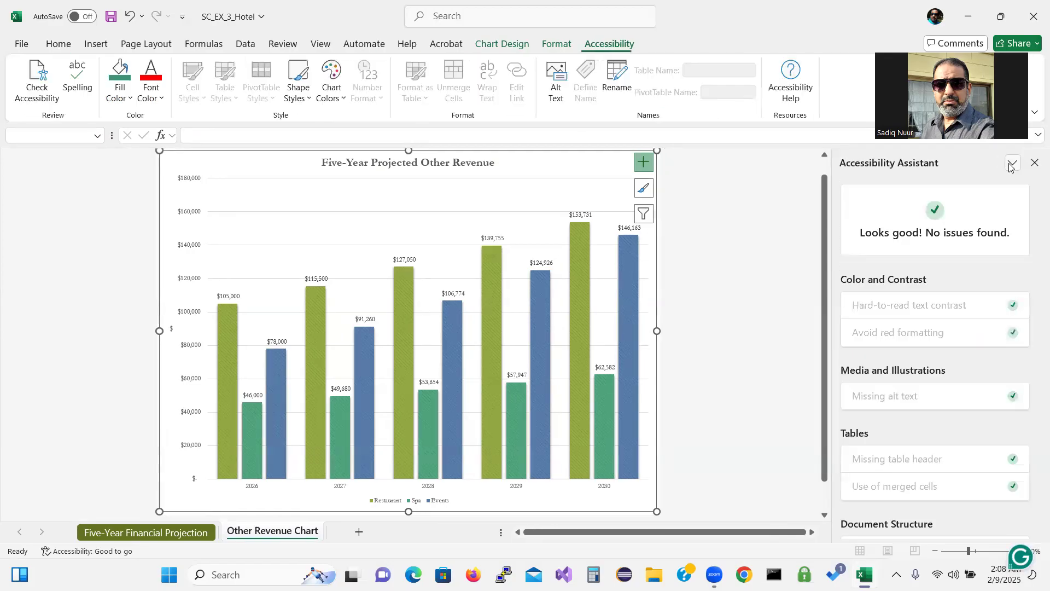